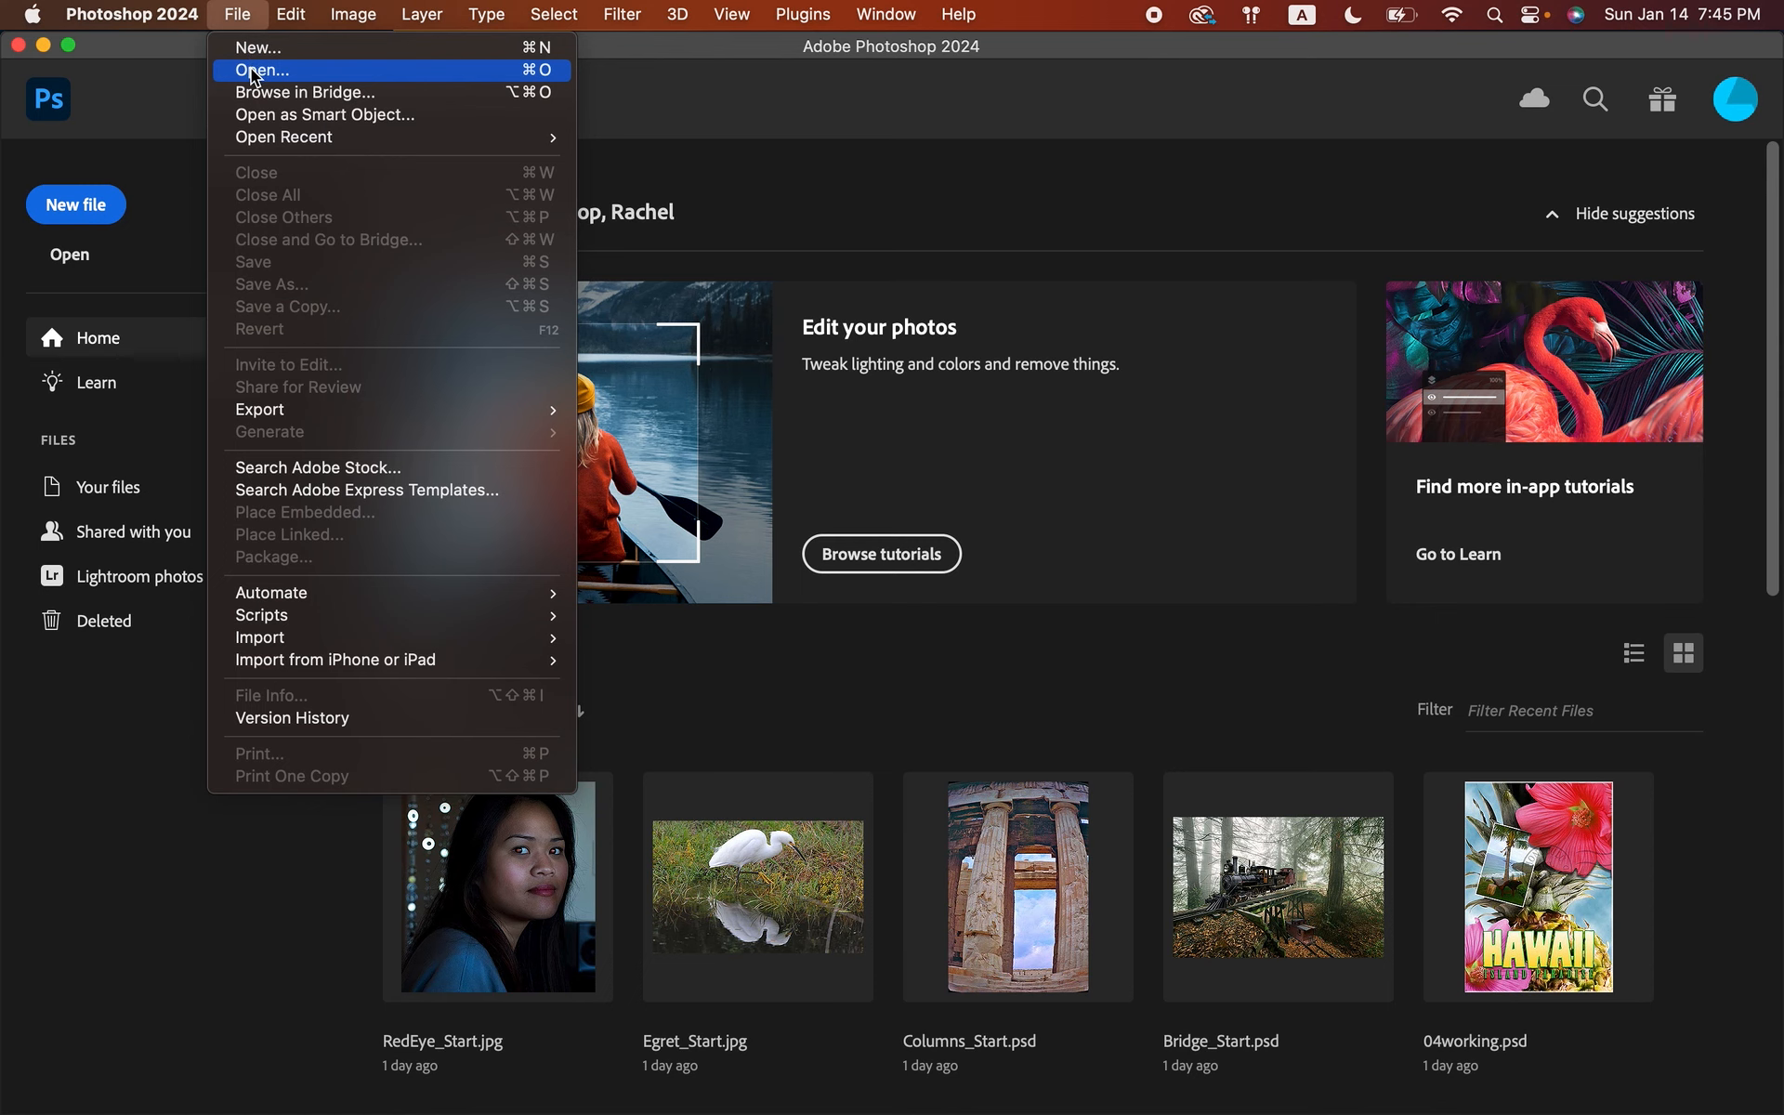
- Open Bridge_Start.psd, Columns_Start.psd, Egret_Start.jpg, Glass_Start.psd, the JapaneseGarden start JPG and RedEye_Start.jpg together from the Lesson05 folder
left_click(253, 73)
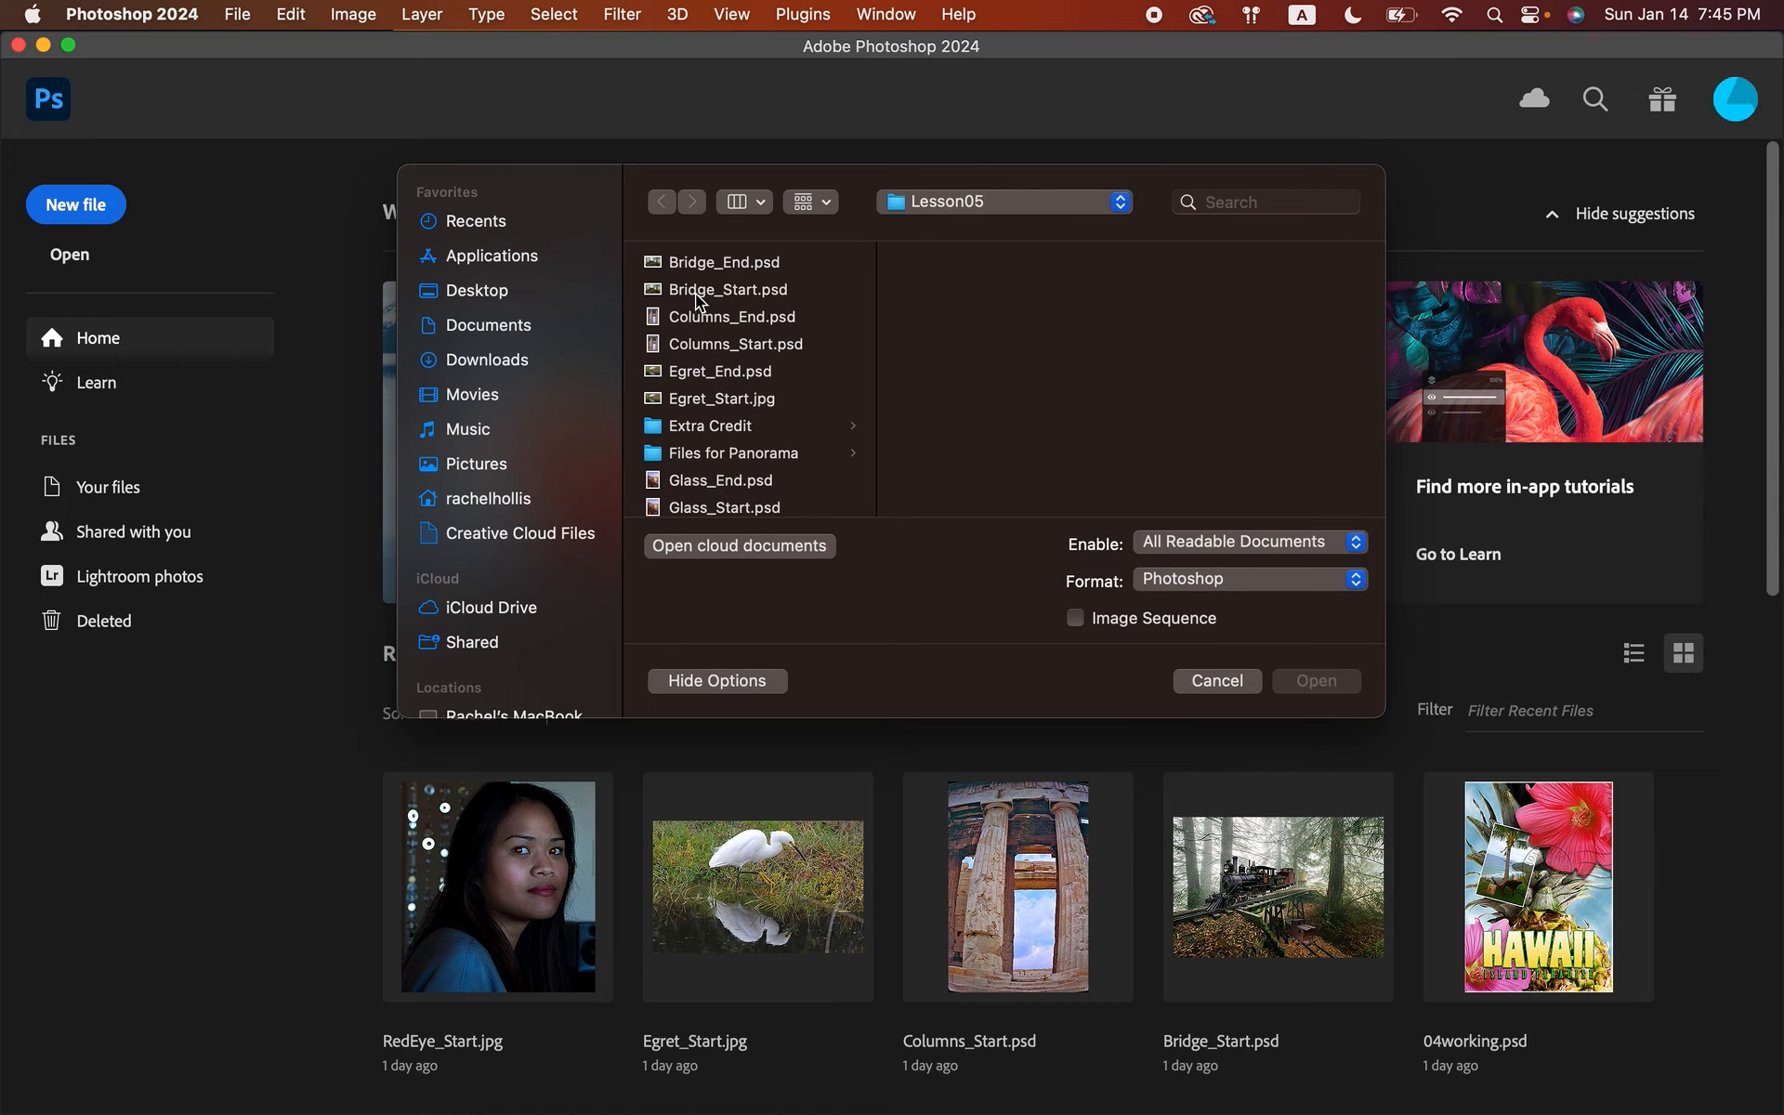
scroll(707, 391, "down", 5)
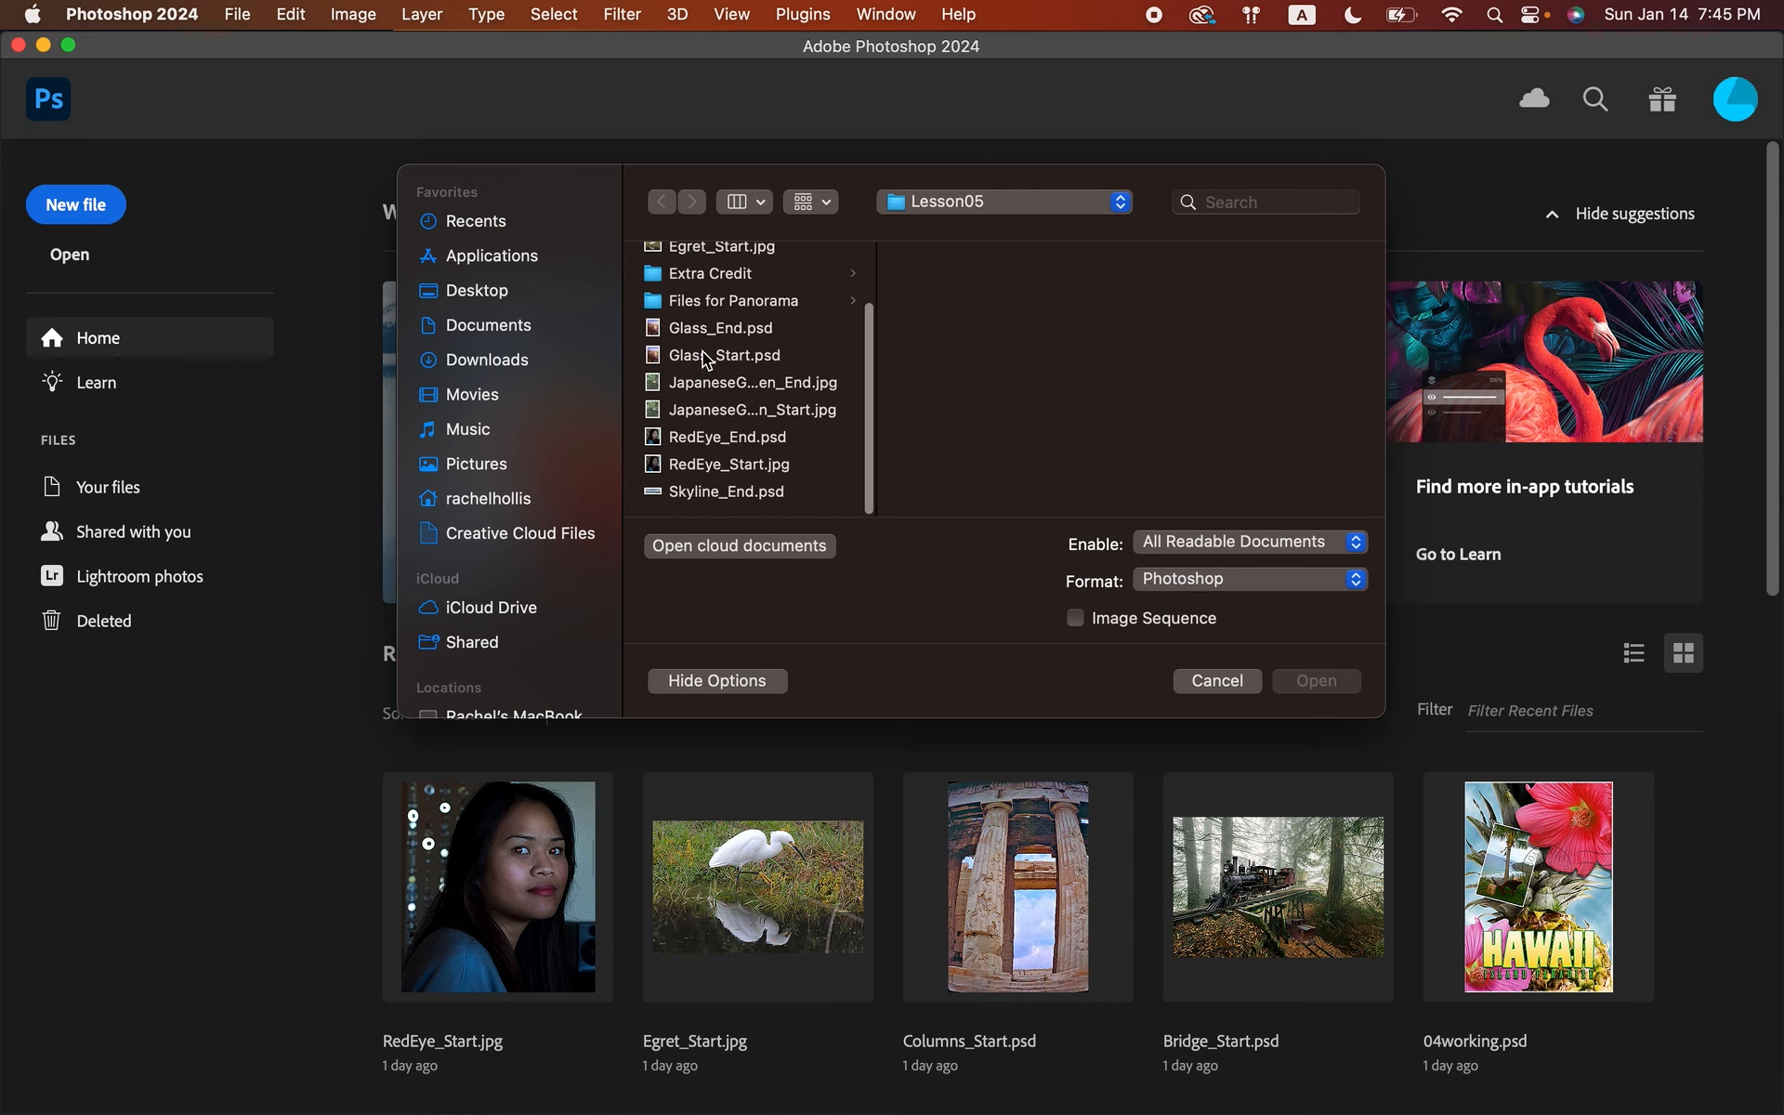
left_click(716, 474)
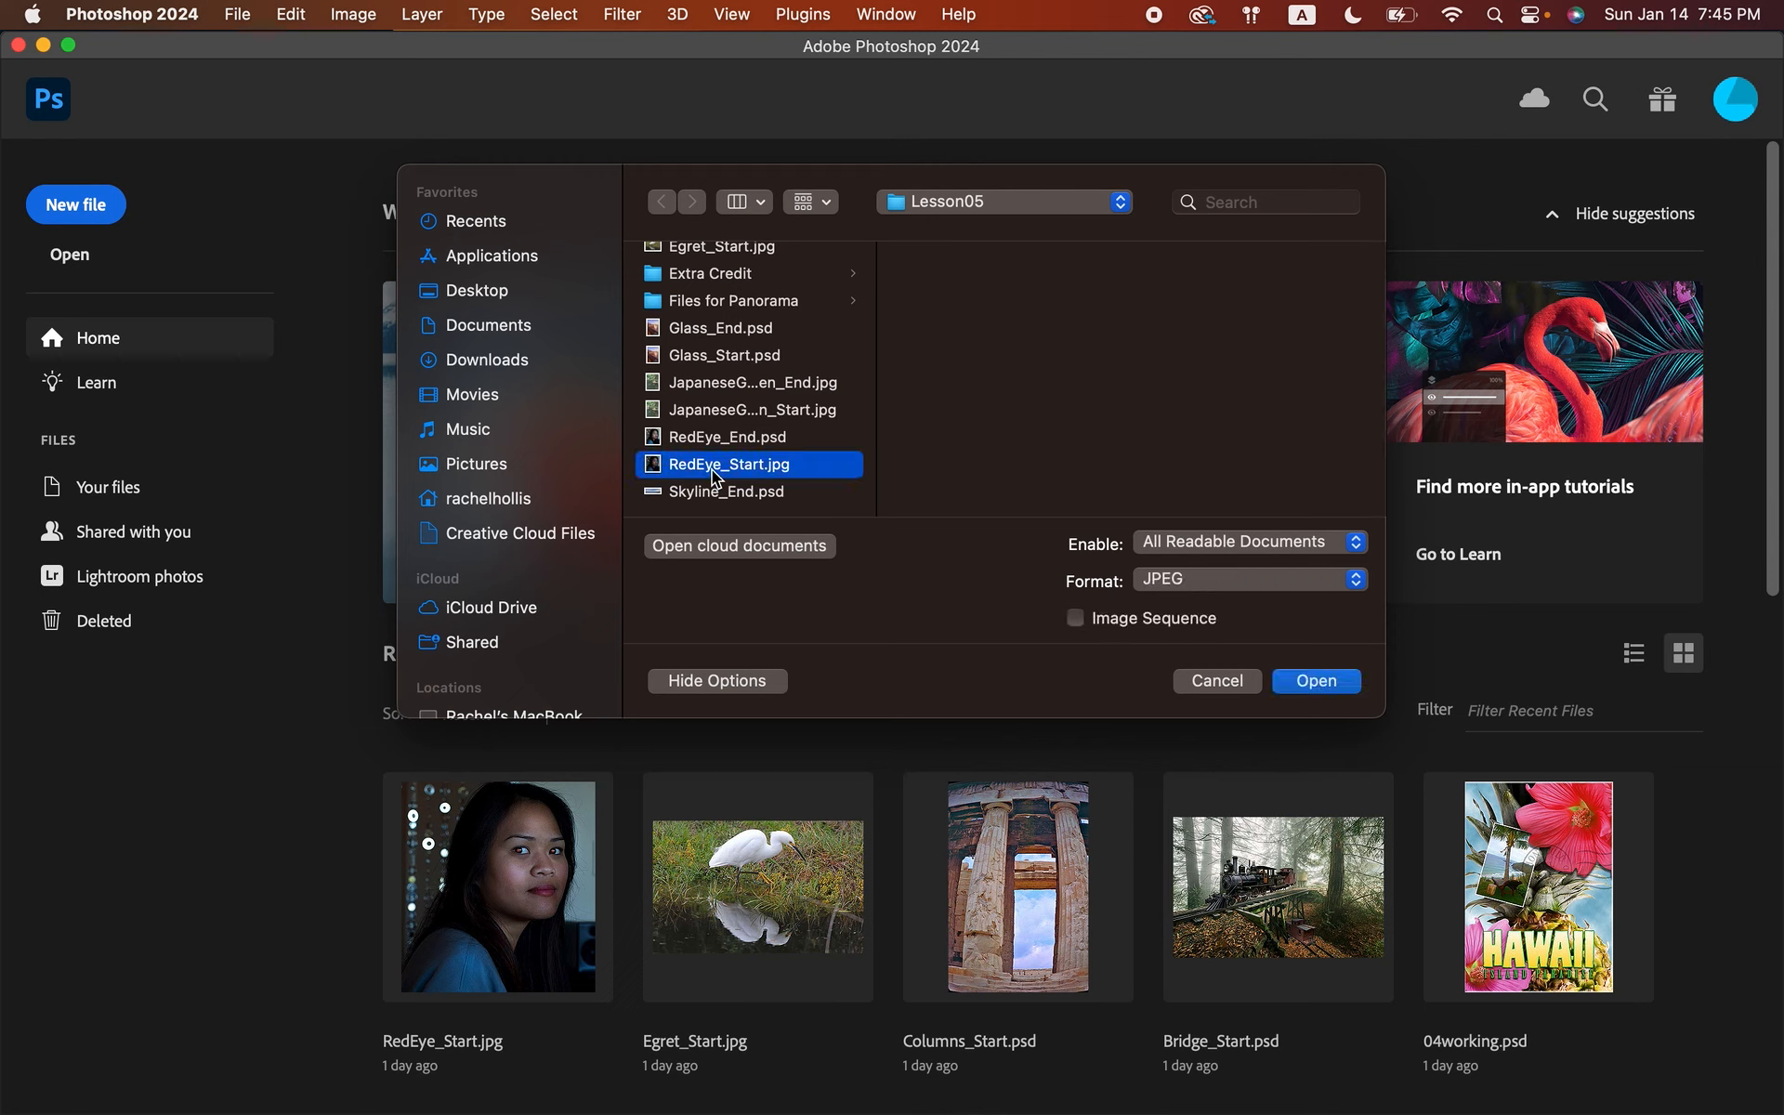
left_click(750, 411, "super")
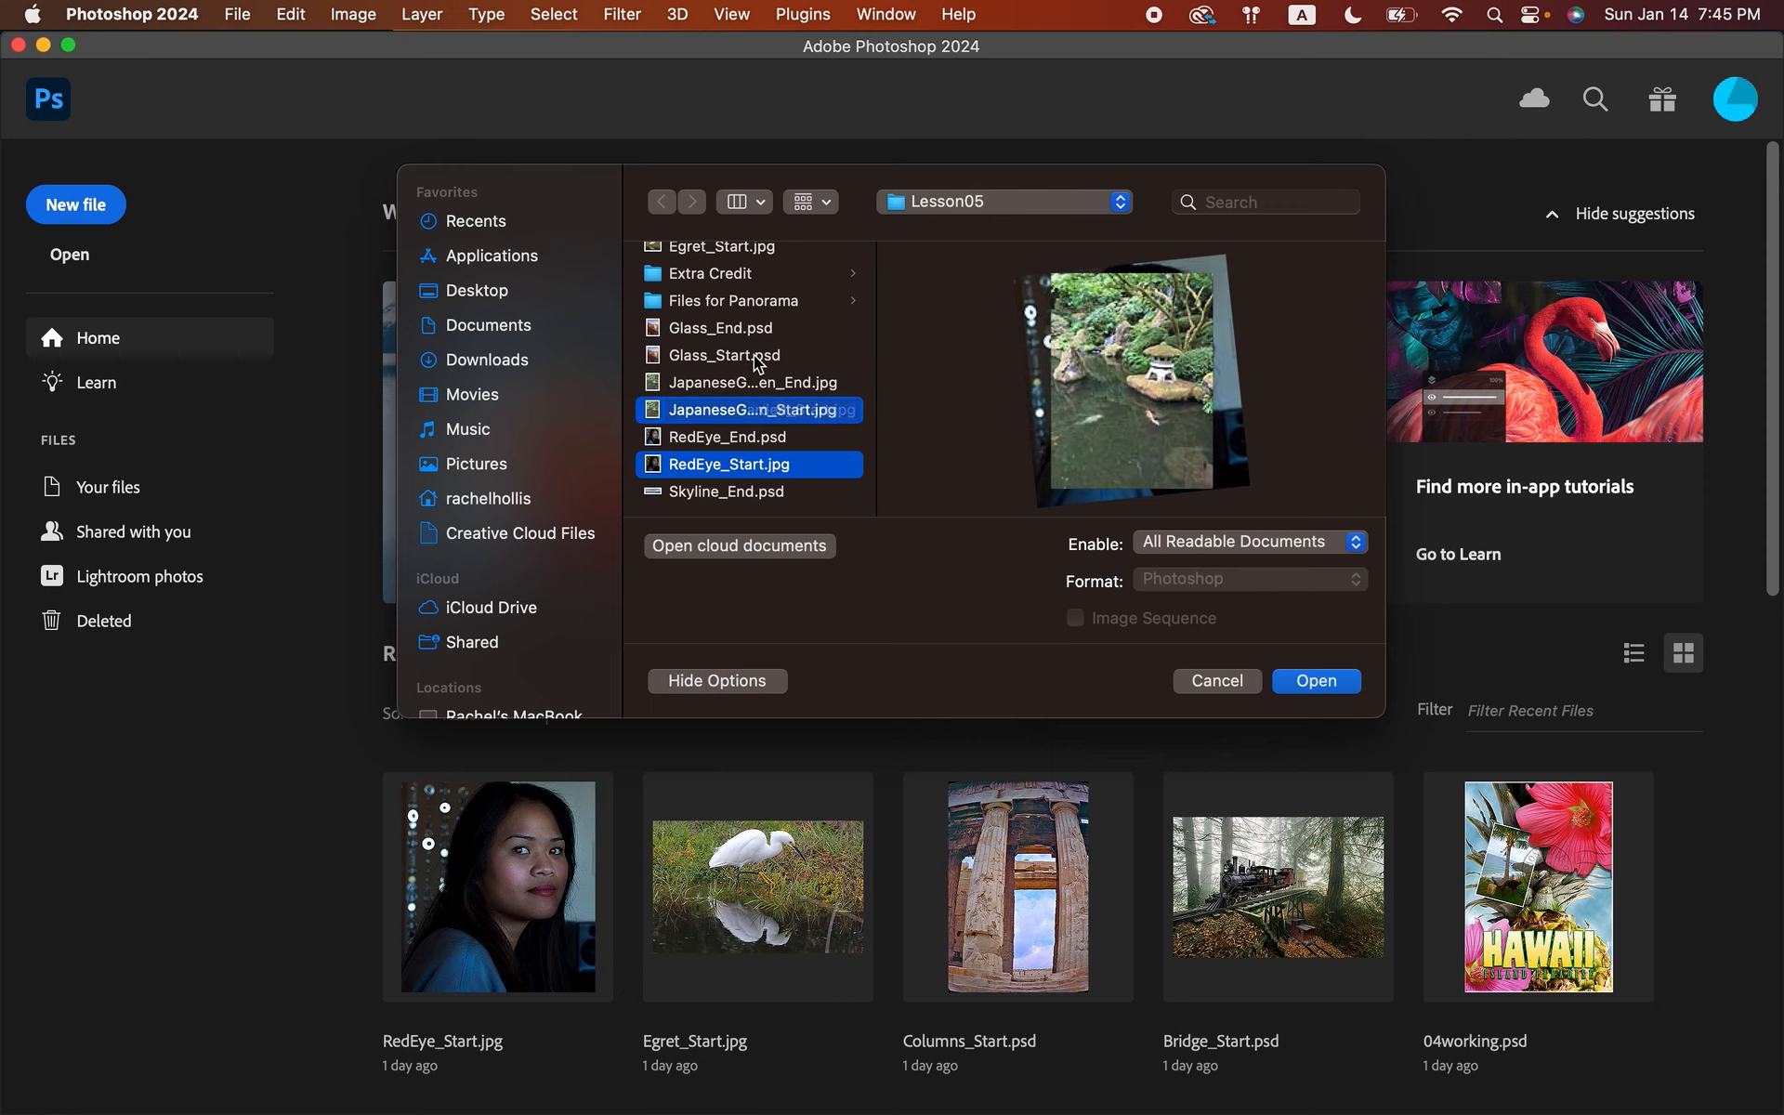
left_click(735, 361, "super")
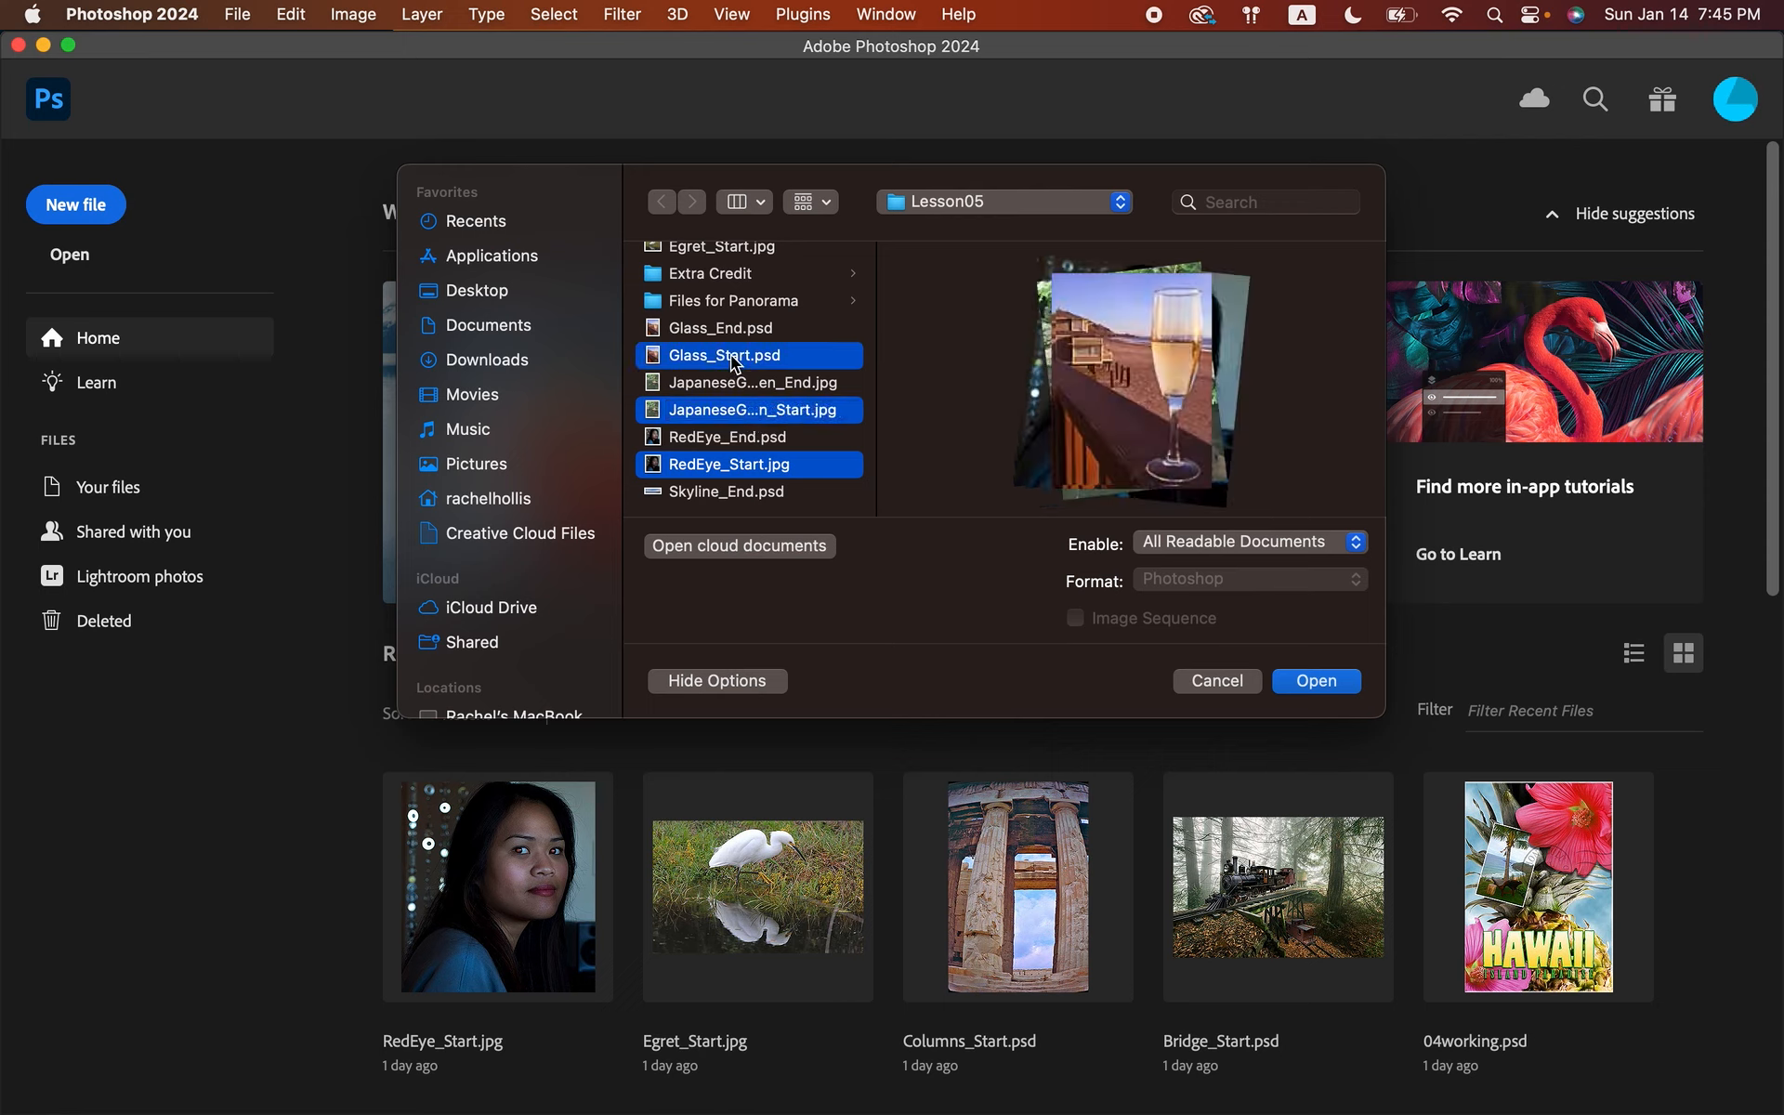
scroll(737, 371, "up", 5)
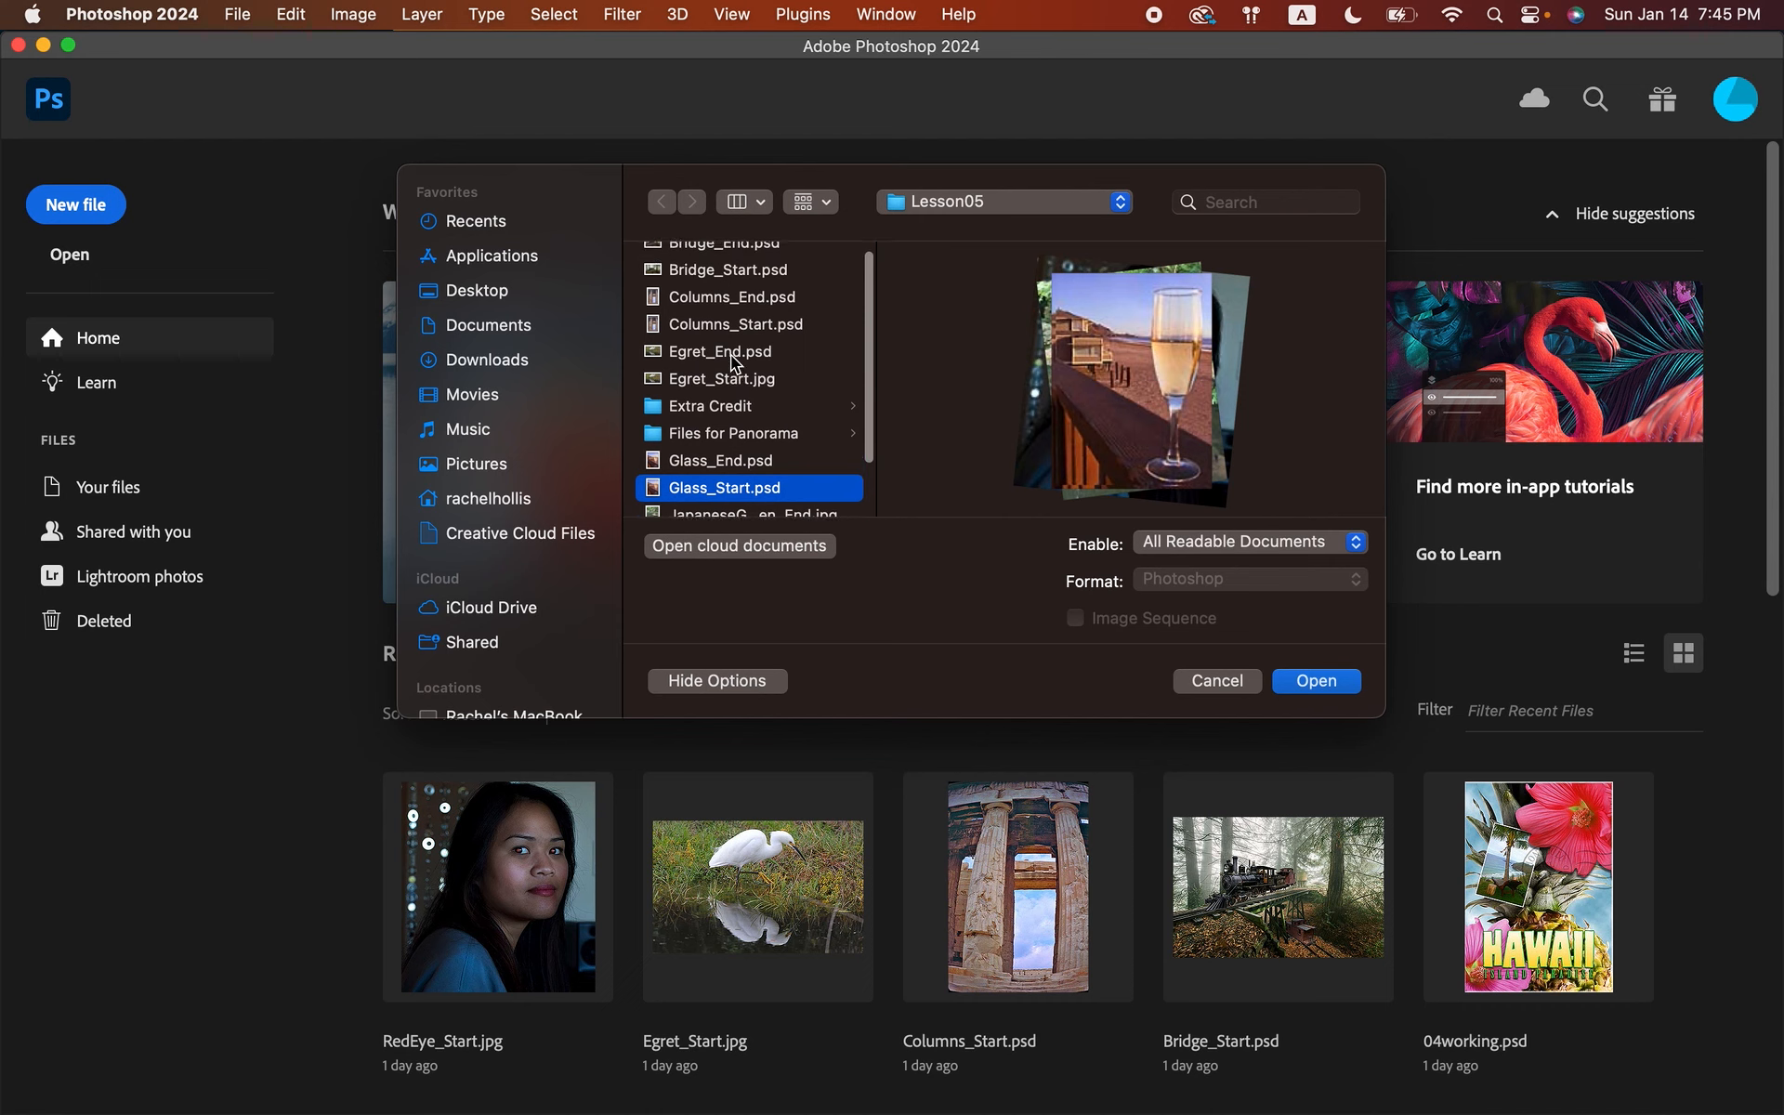
left_click(739, 383, "super")
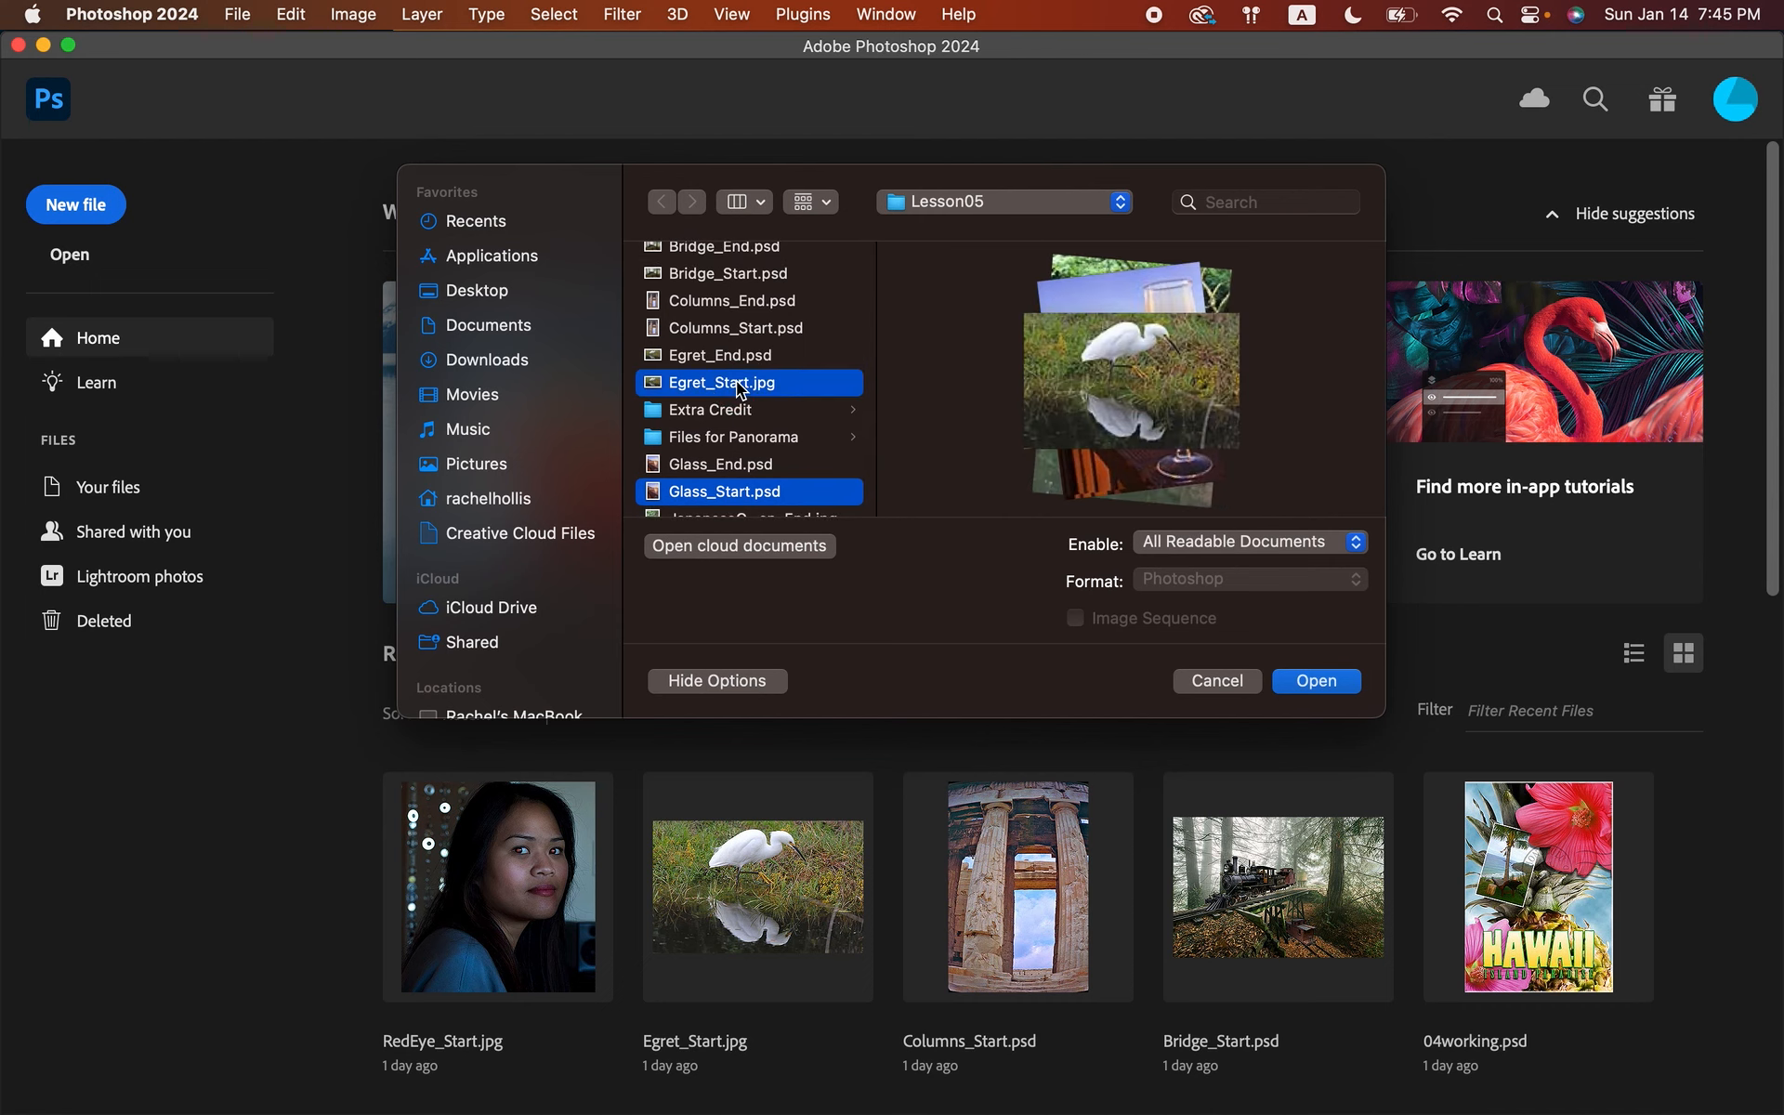
left_click(751, 333, "super")
scroll(751, 334, "up", 1)
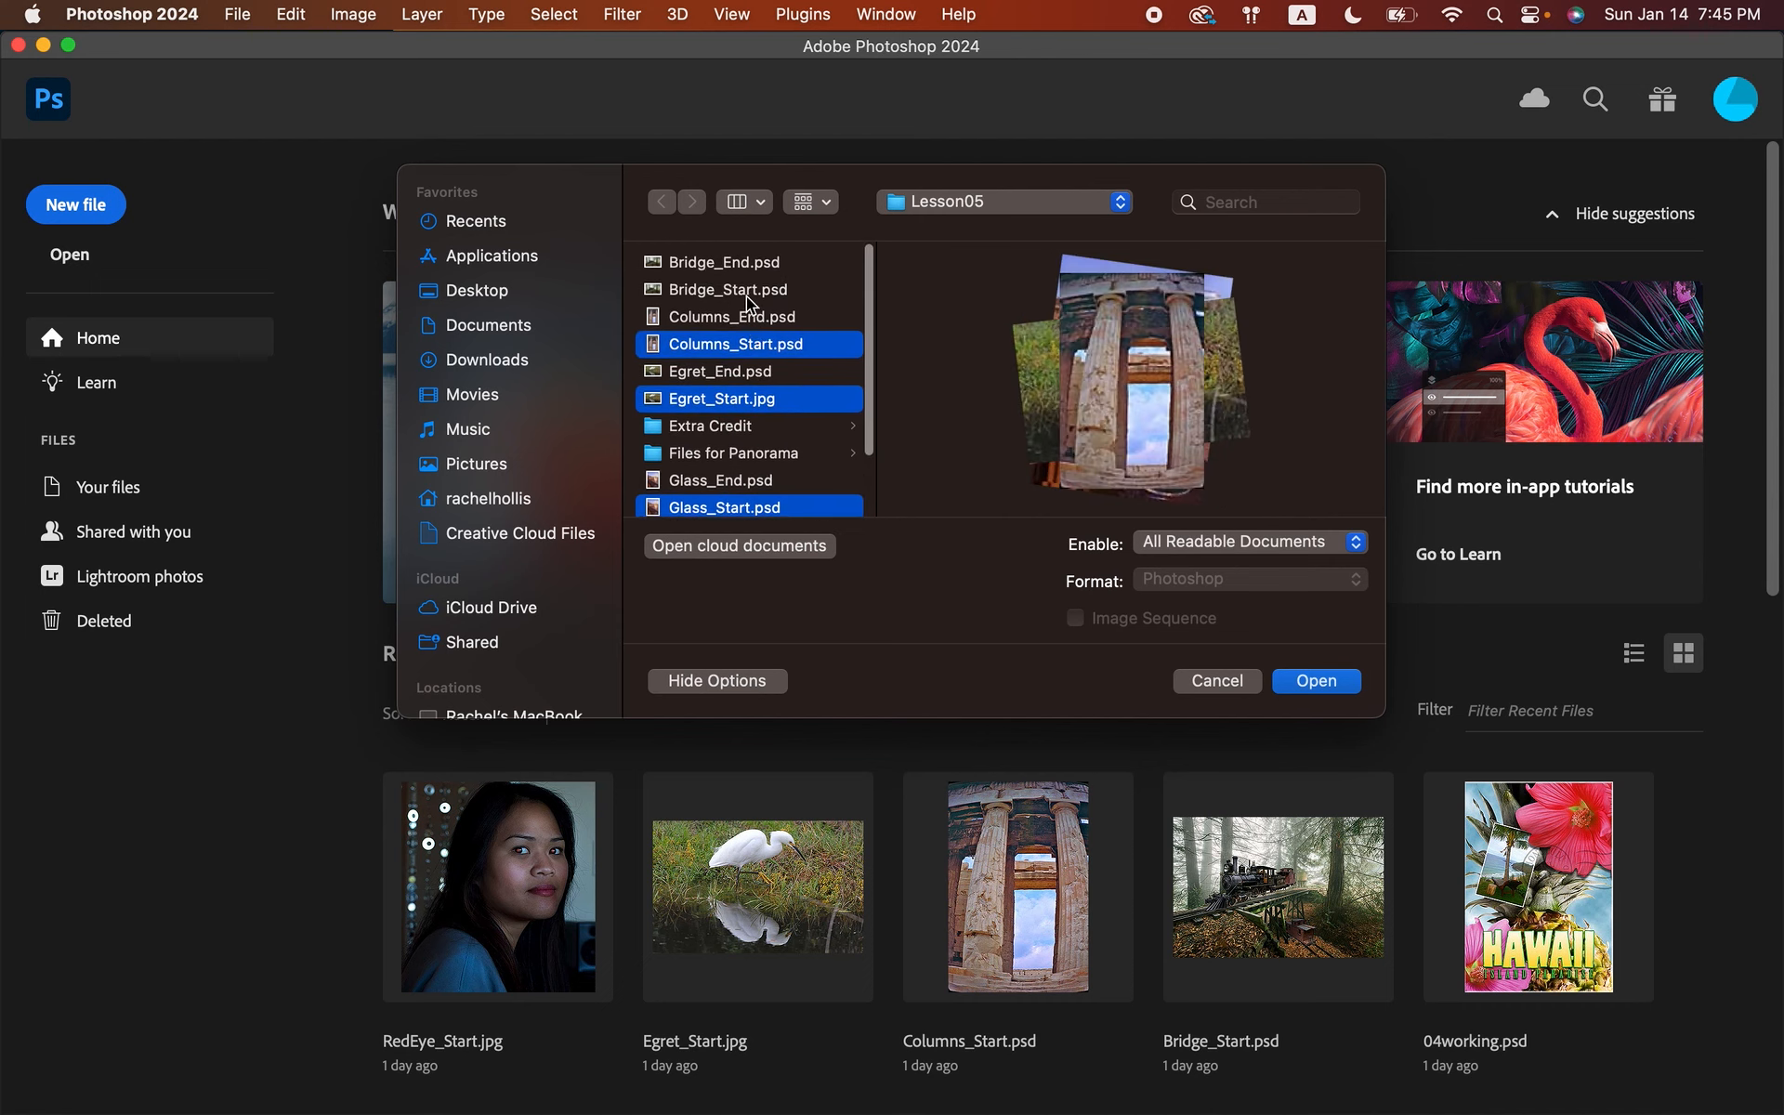
left_click(747, 297, "super")
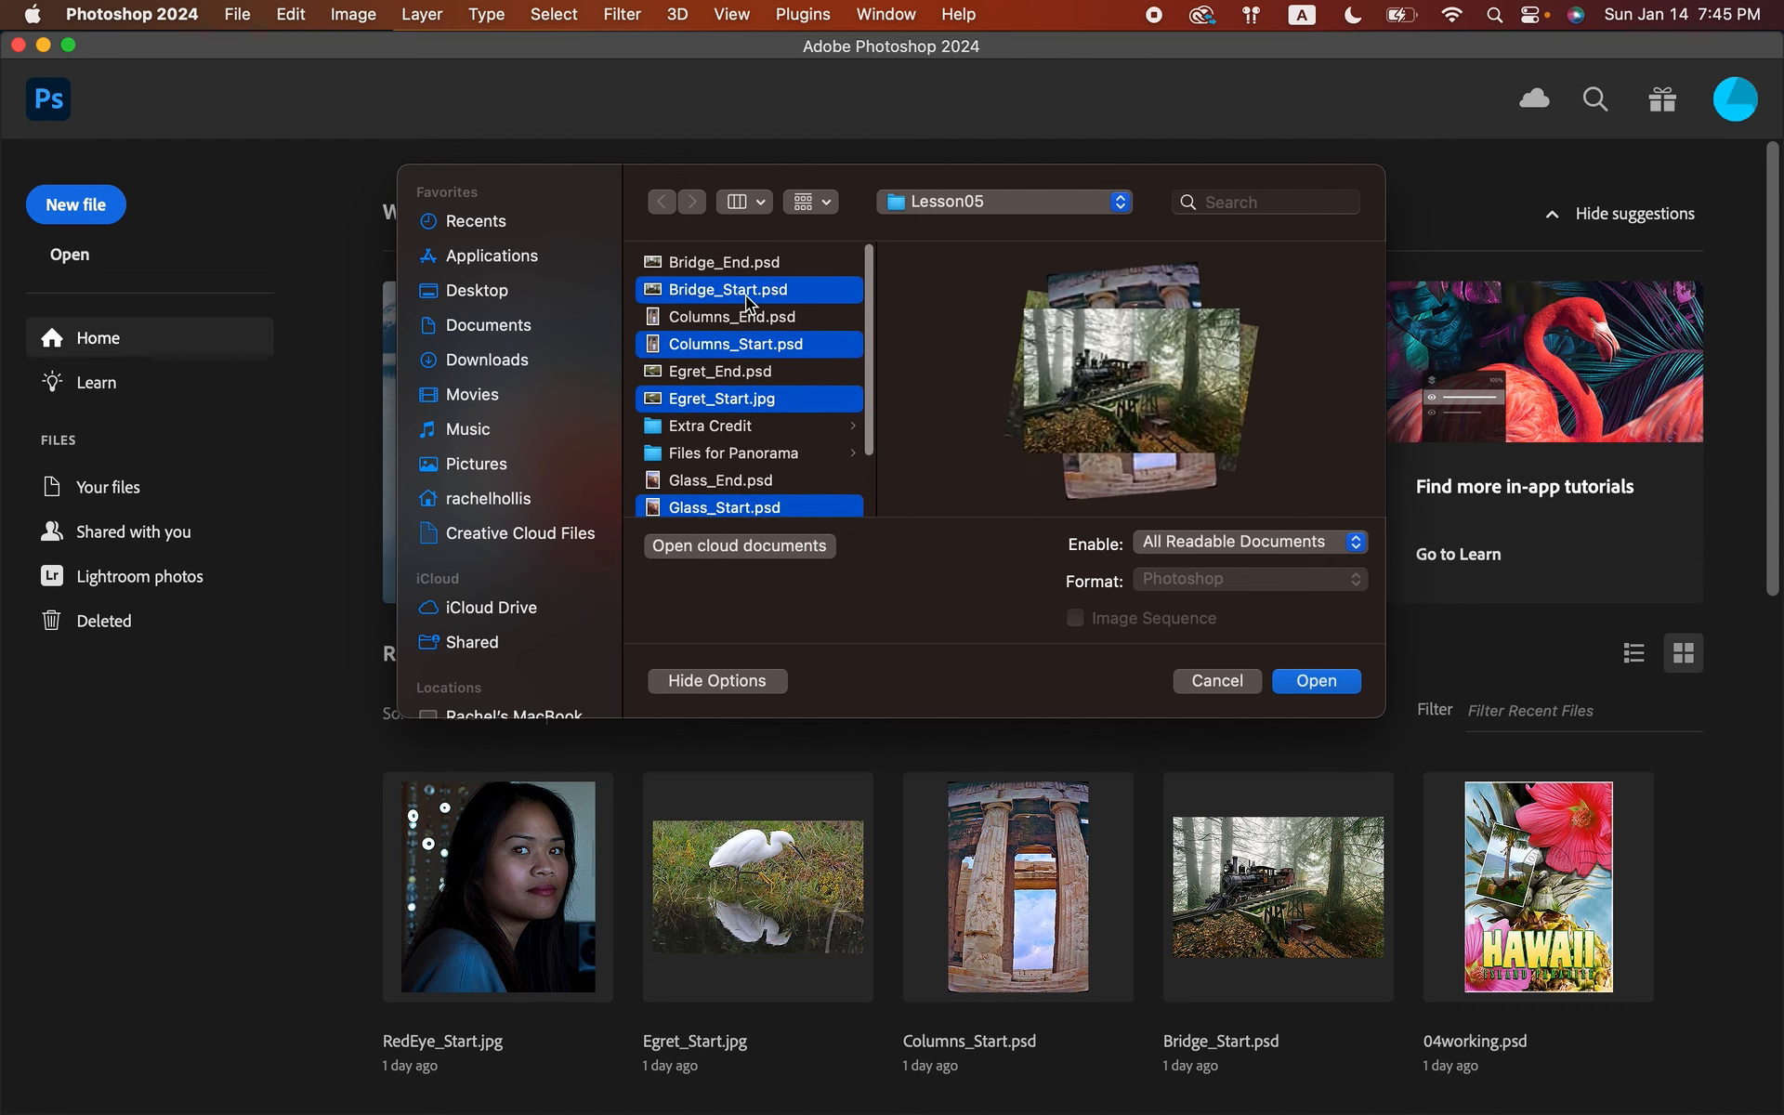
left_click(1317, 681)
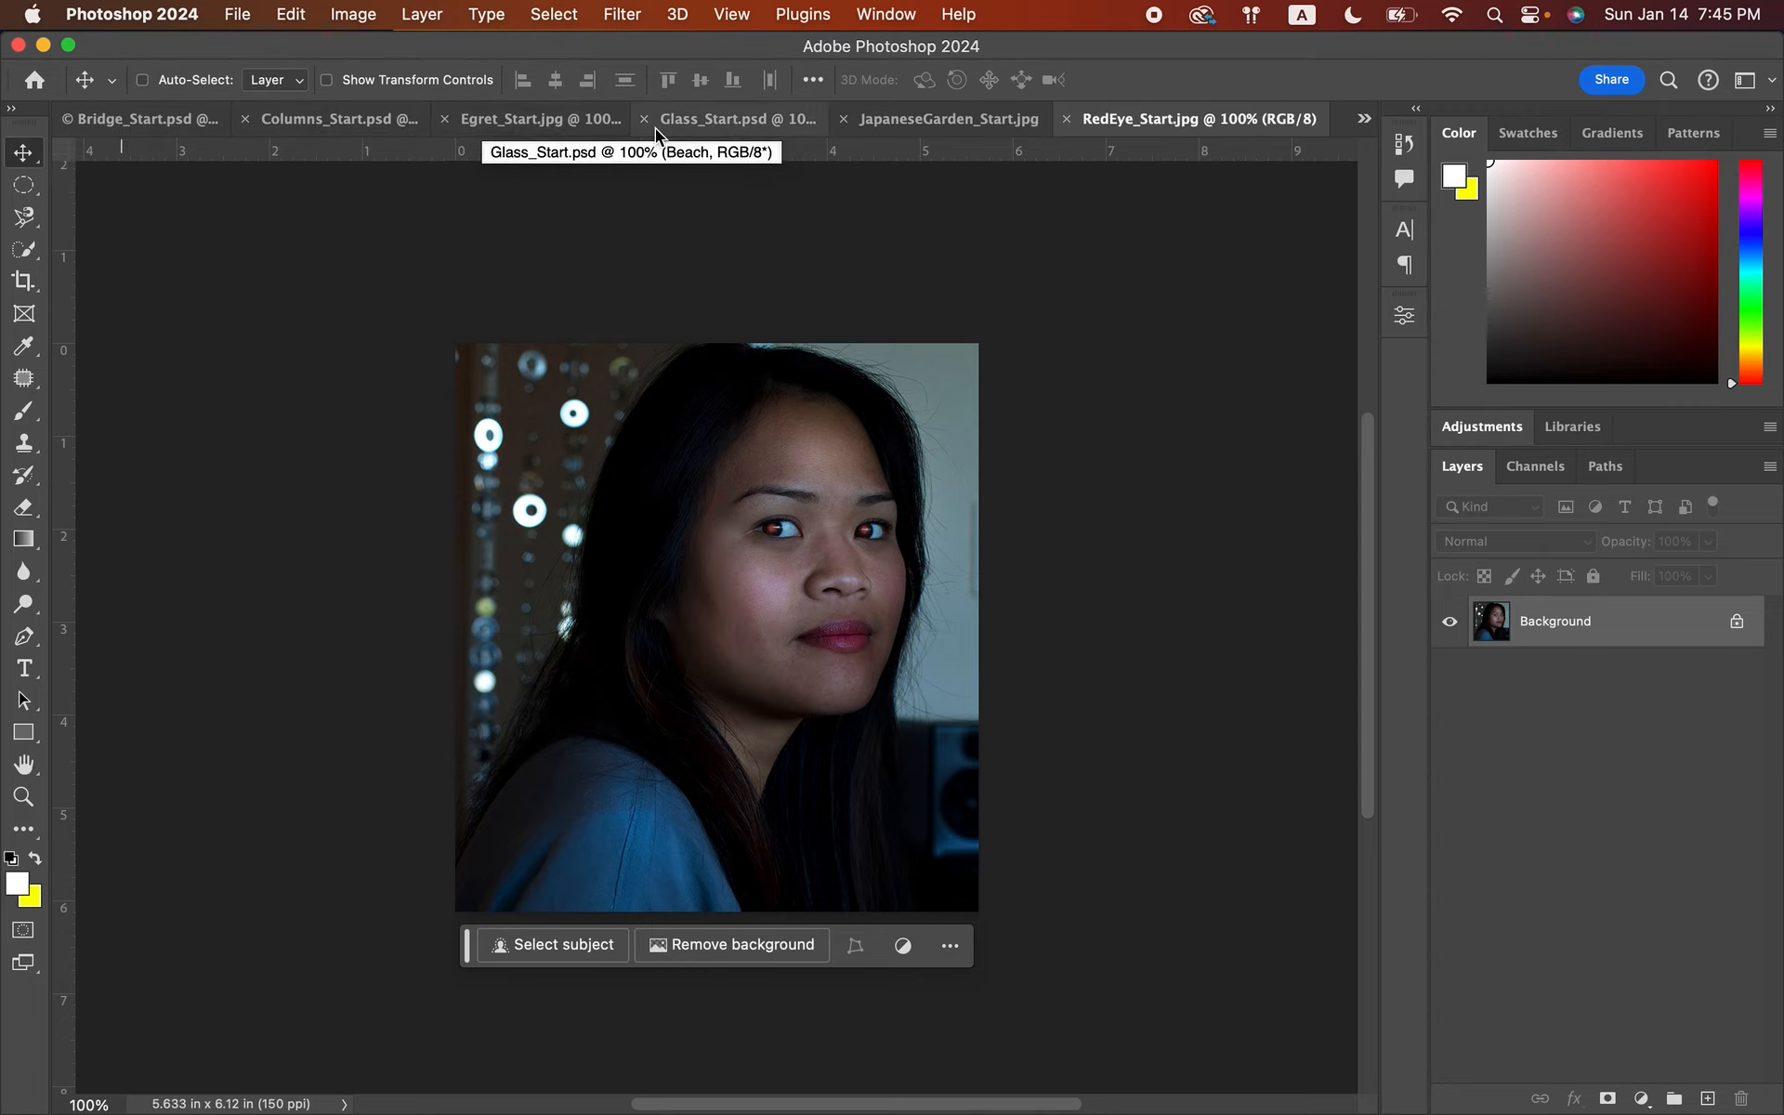
- Move Glass_Start.psd behind RedEye_Start.jpg in the order of open documents, and make RedEye_Start.jpg the active document
mouse_move(745, 125)
left_mouse_down()
mouse_move(525, 125)
mouse_move(923, 131)
mouse_move(538, 127)
mouse_move(805, 120)
mouse_move(589, 107)
mouse_move(545, 147)
mouse_move(529, 125)
left_mouse_up()
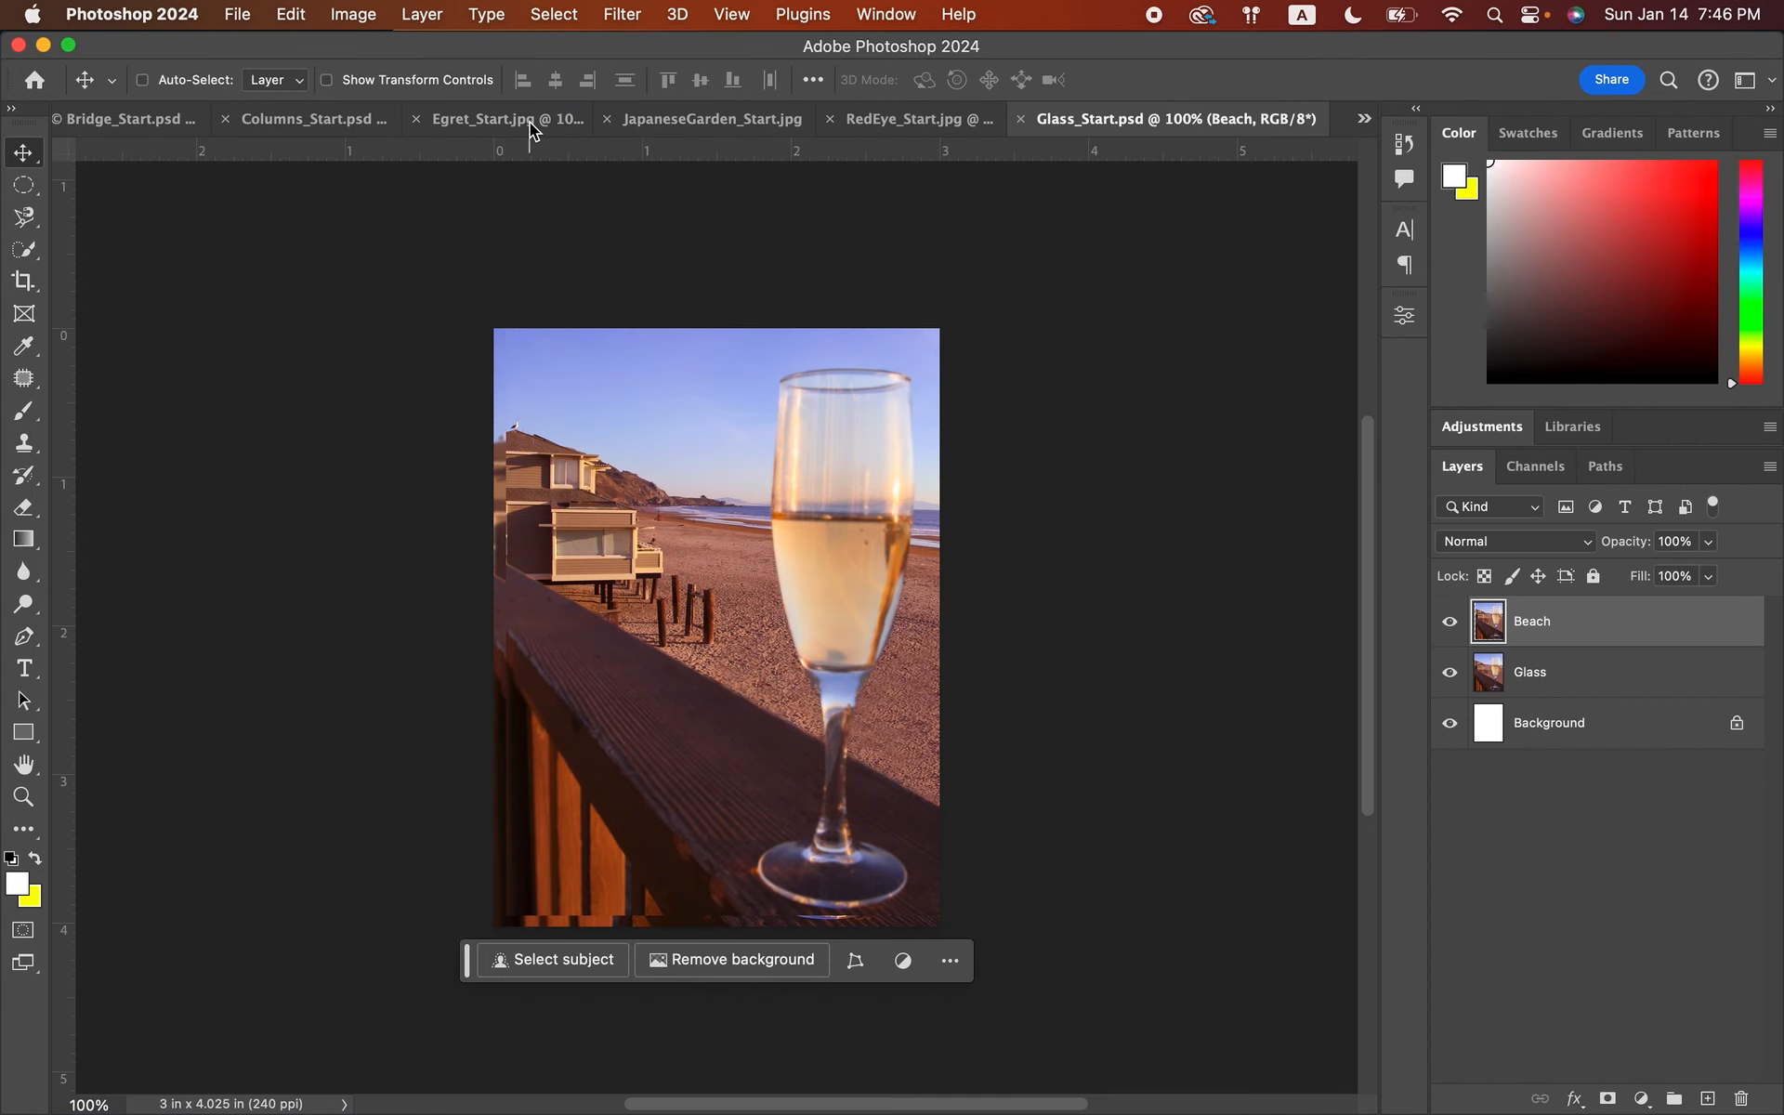
left_click(879, 119)
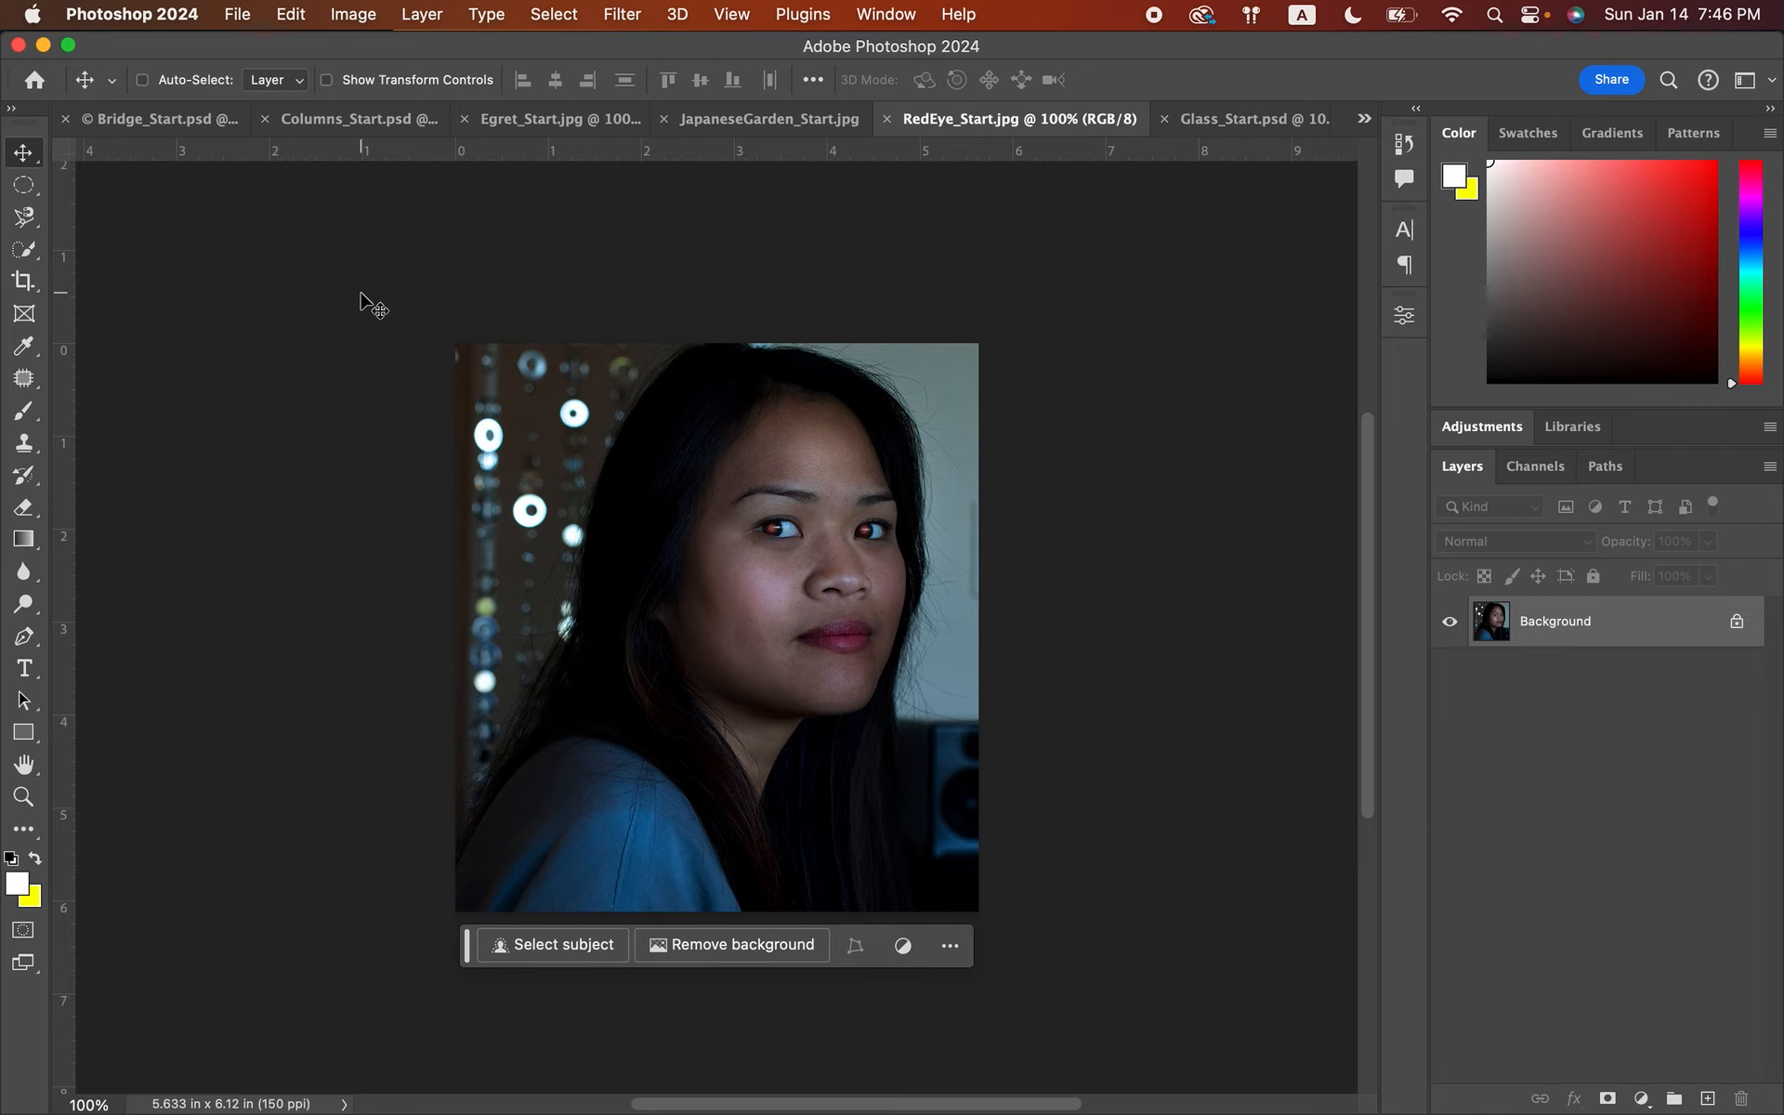
- Save RedEye_Start.jpg under the name RedEye_Working in Photoshop format in the Lesson05 folder
left_click(238, 14)
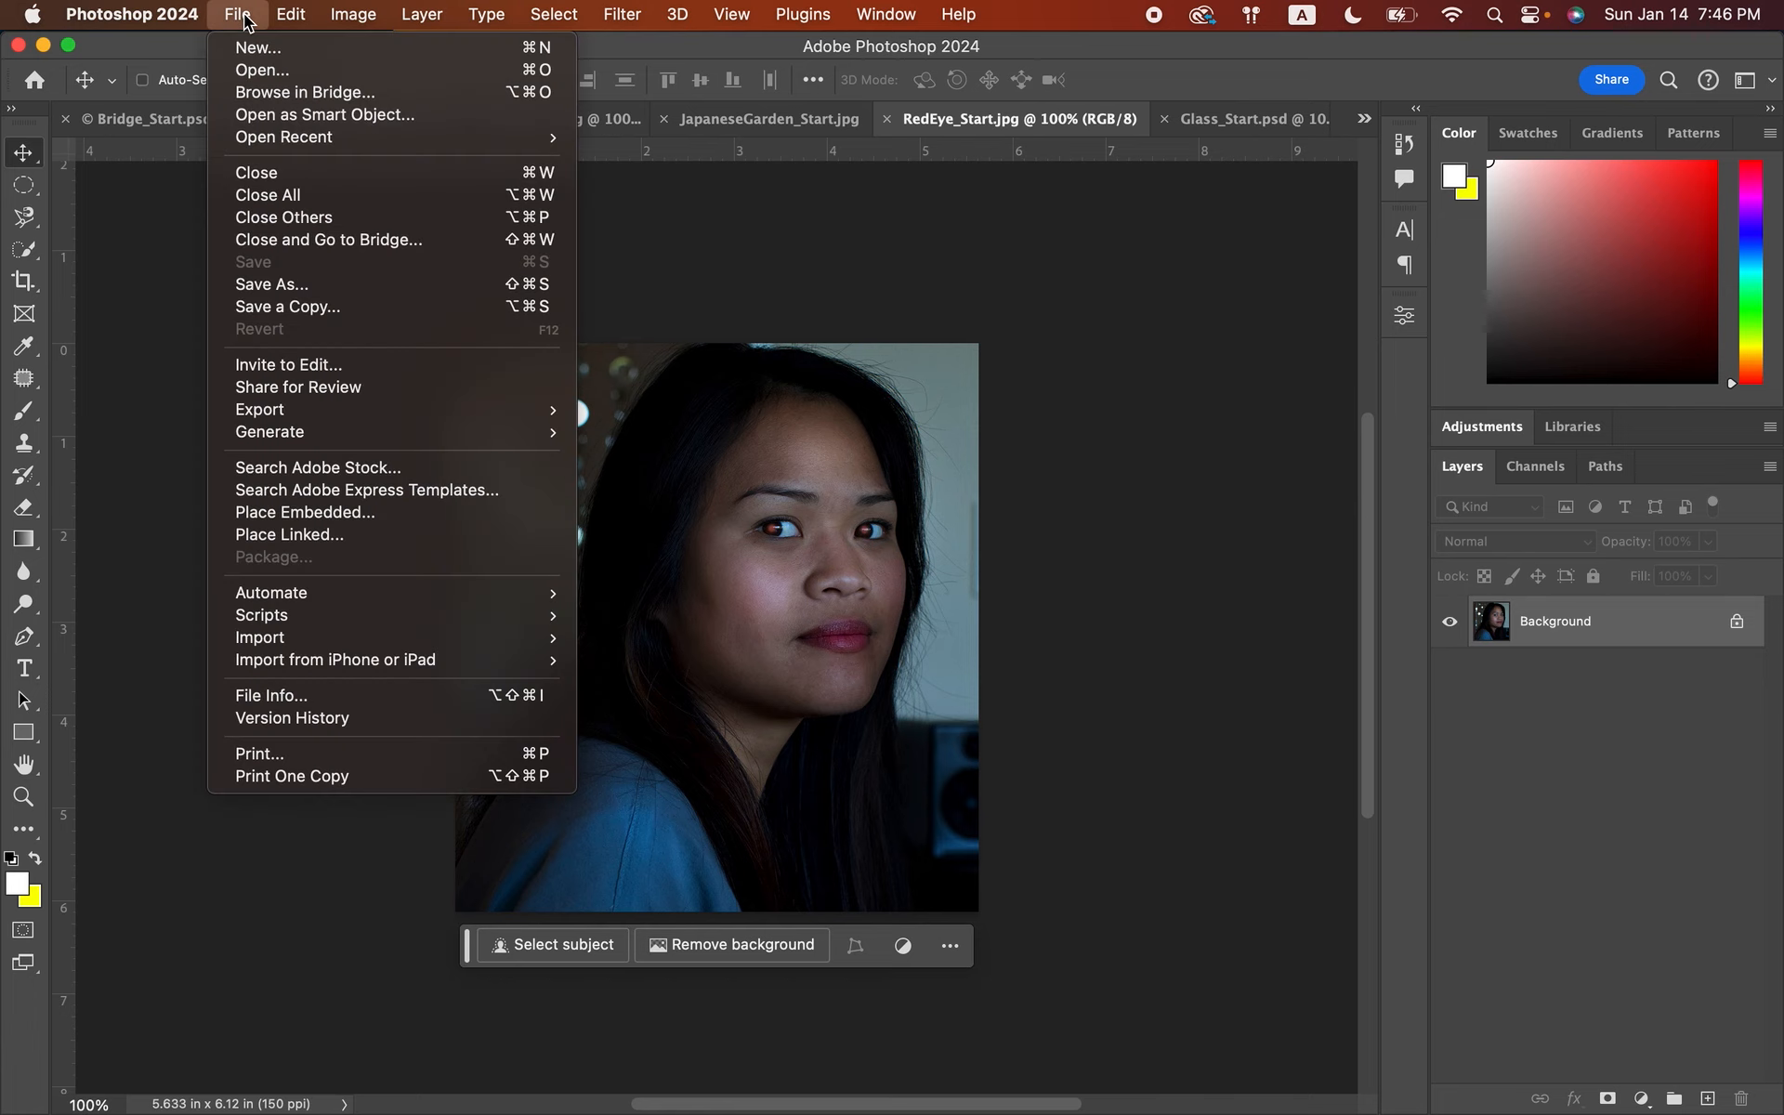
left_click(298, 288)
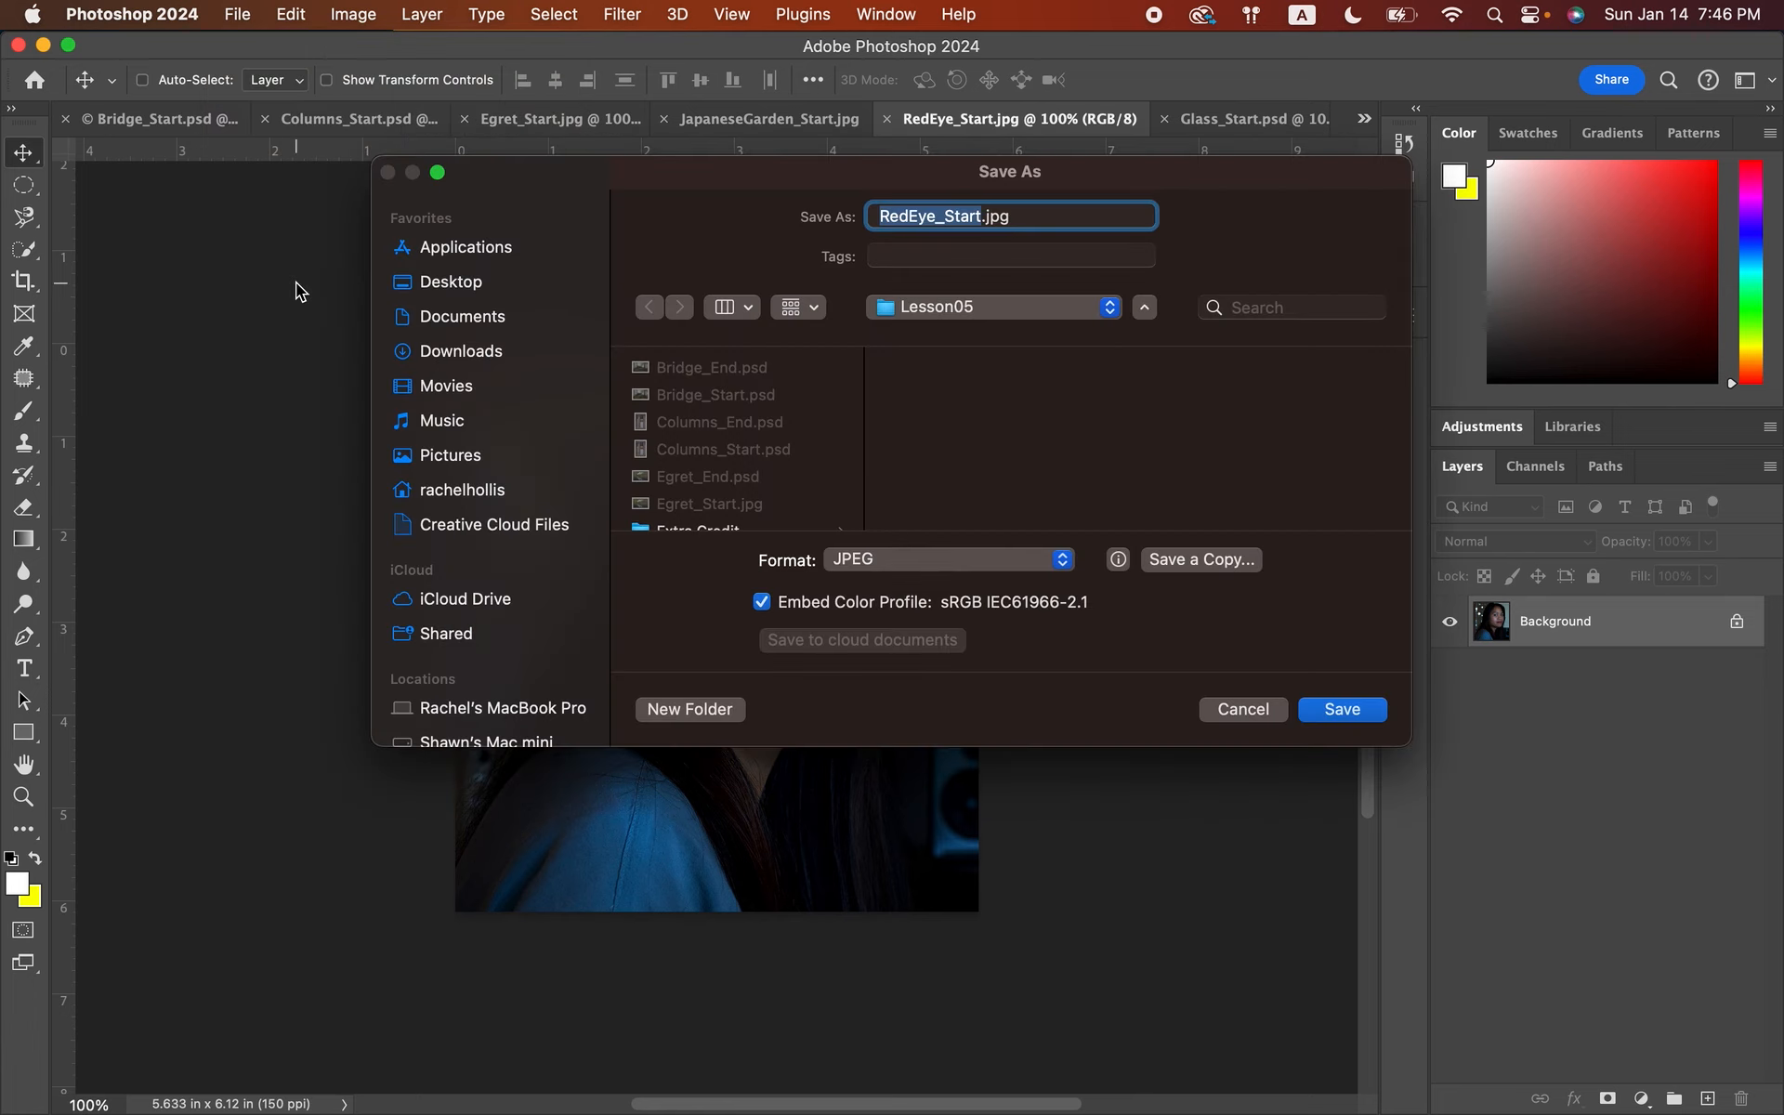
left_click(980, 218)
key("BackSpace")
key("BackSpace")
key("BackSpace")
key("BackSpace")
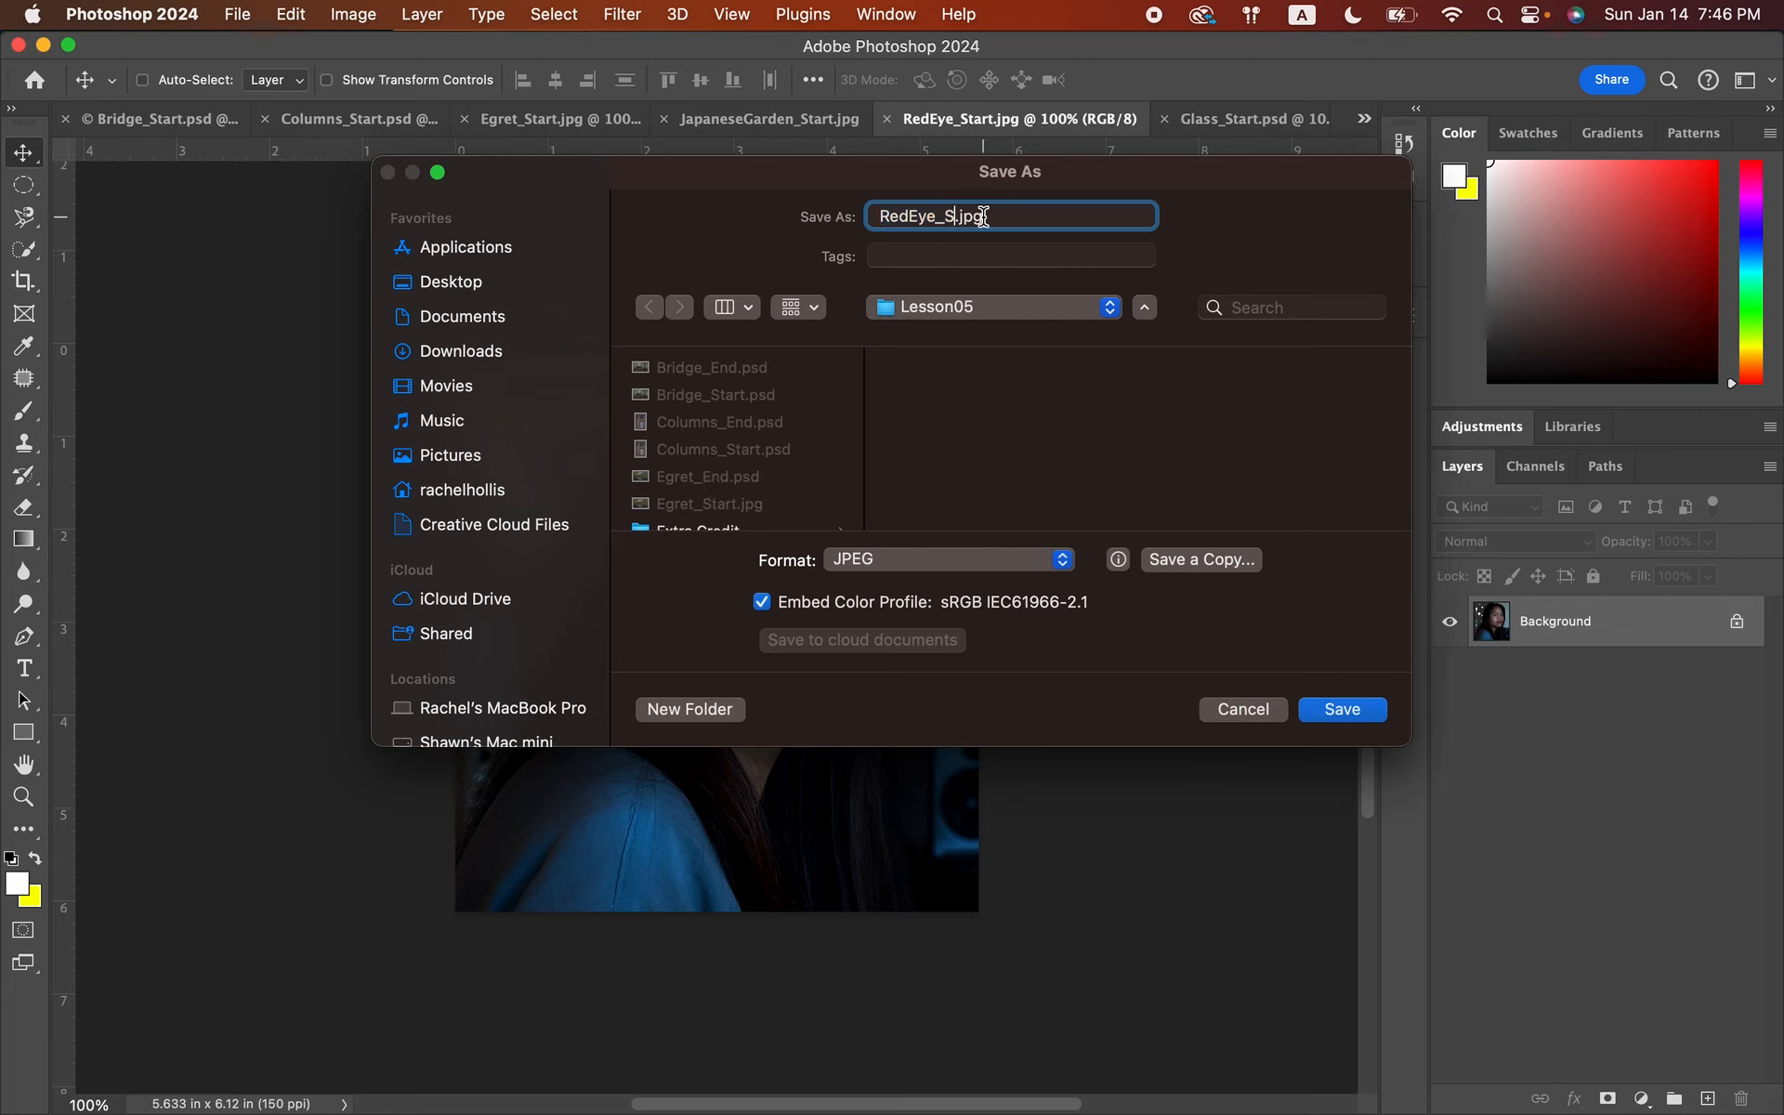
key("BackSpace")
type("Working")
left_click(980, 561)
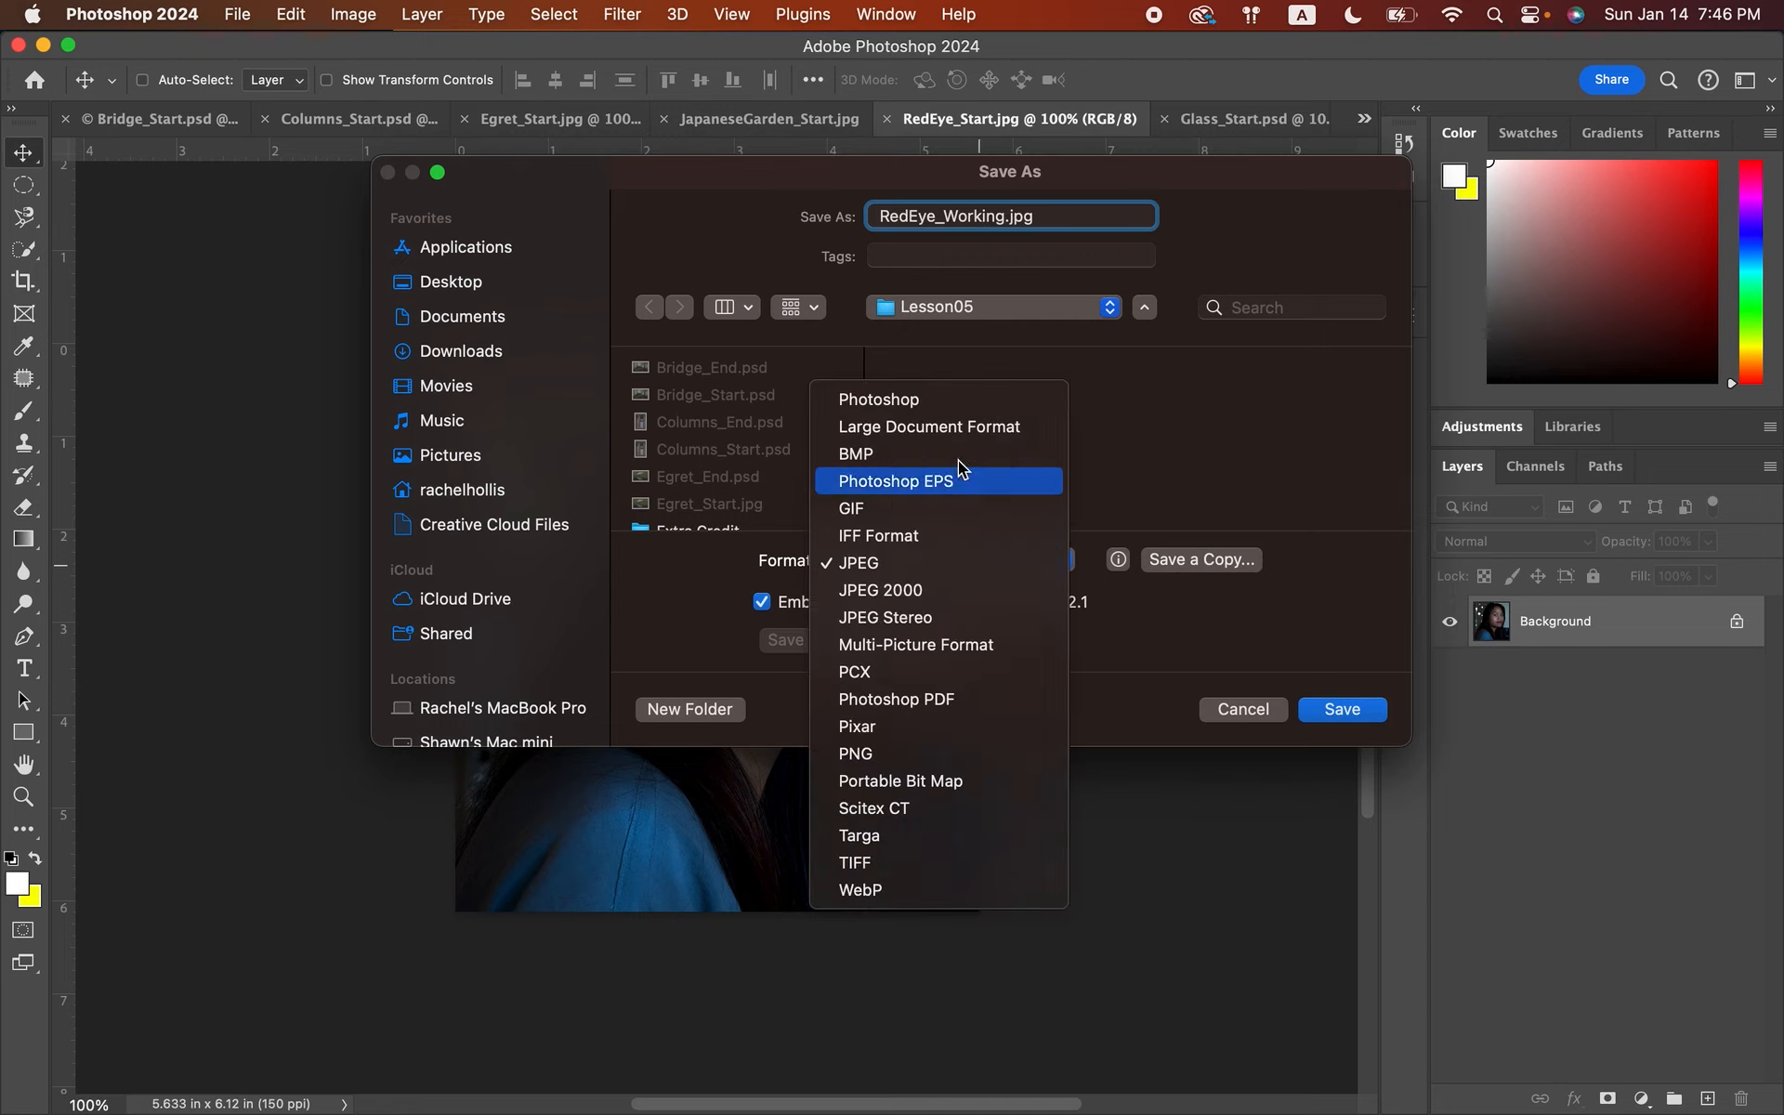
left_click(966, 400)
left_click(1343, 709)
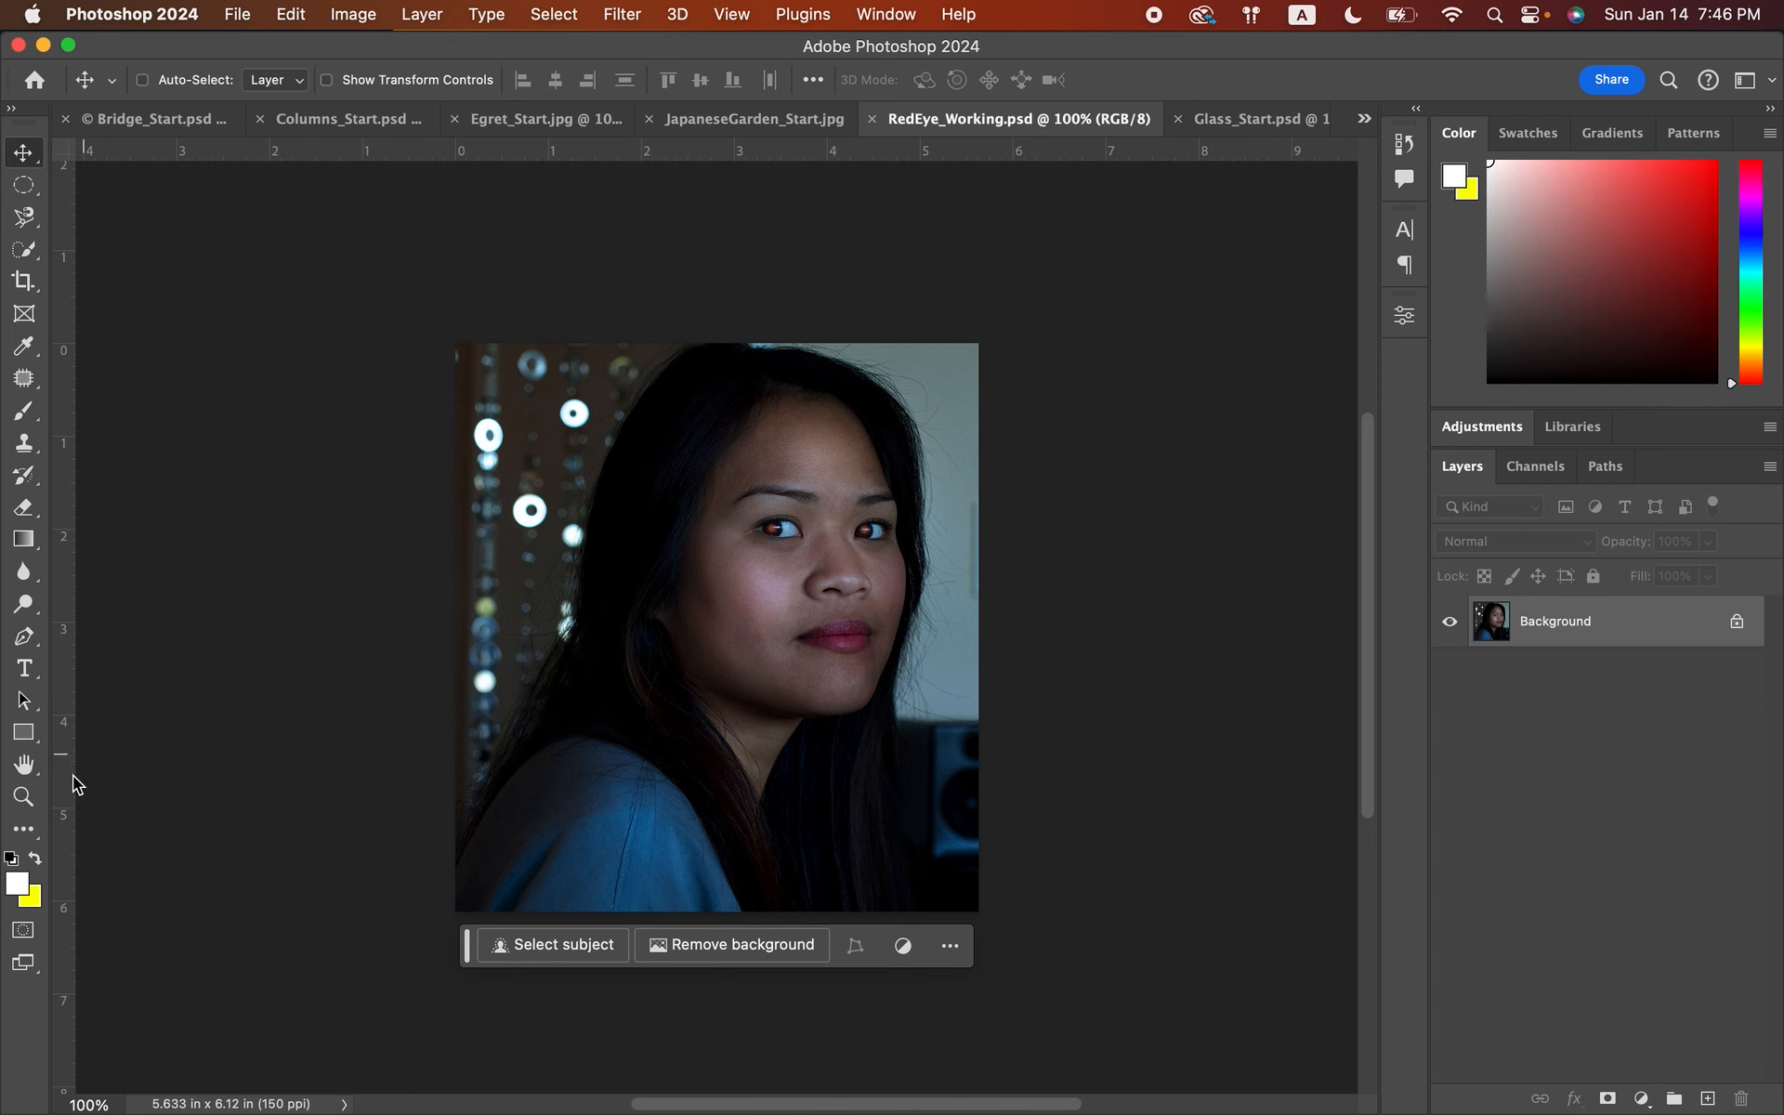
- Remove the red from both pupils with the Red Eye Tool, using a pupil size of 23% and a darken amount of 62%
left_click(24, 796)
left_click(797, 539)
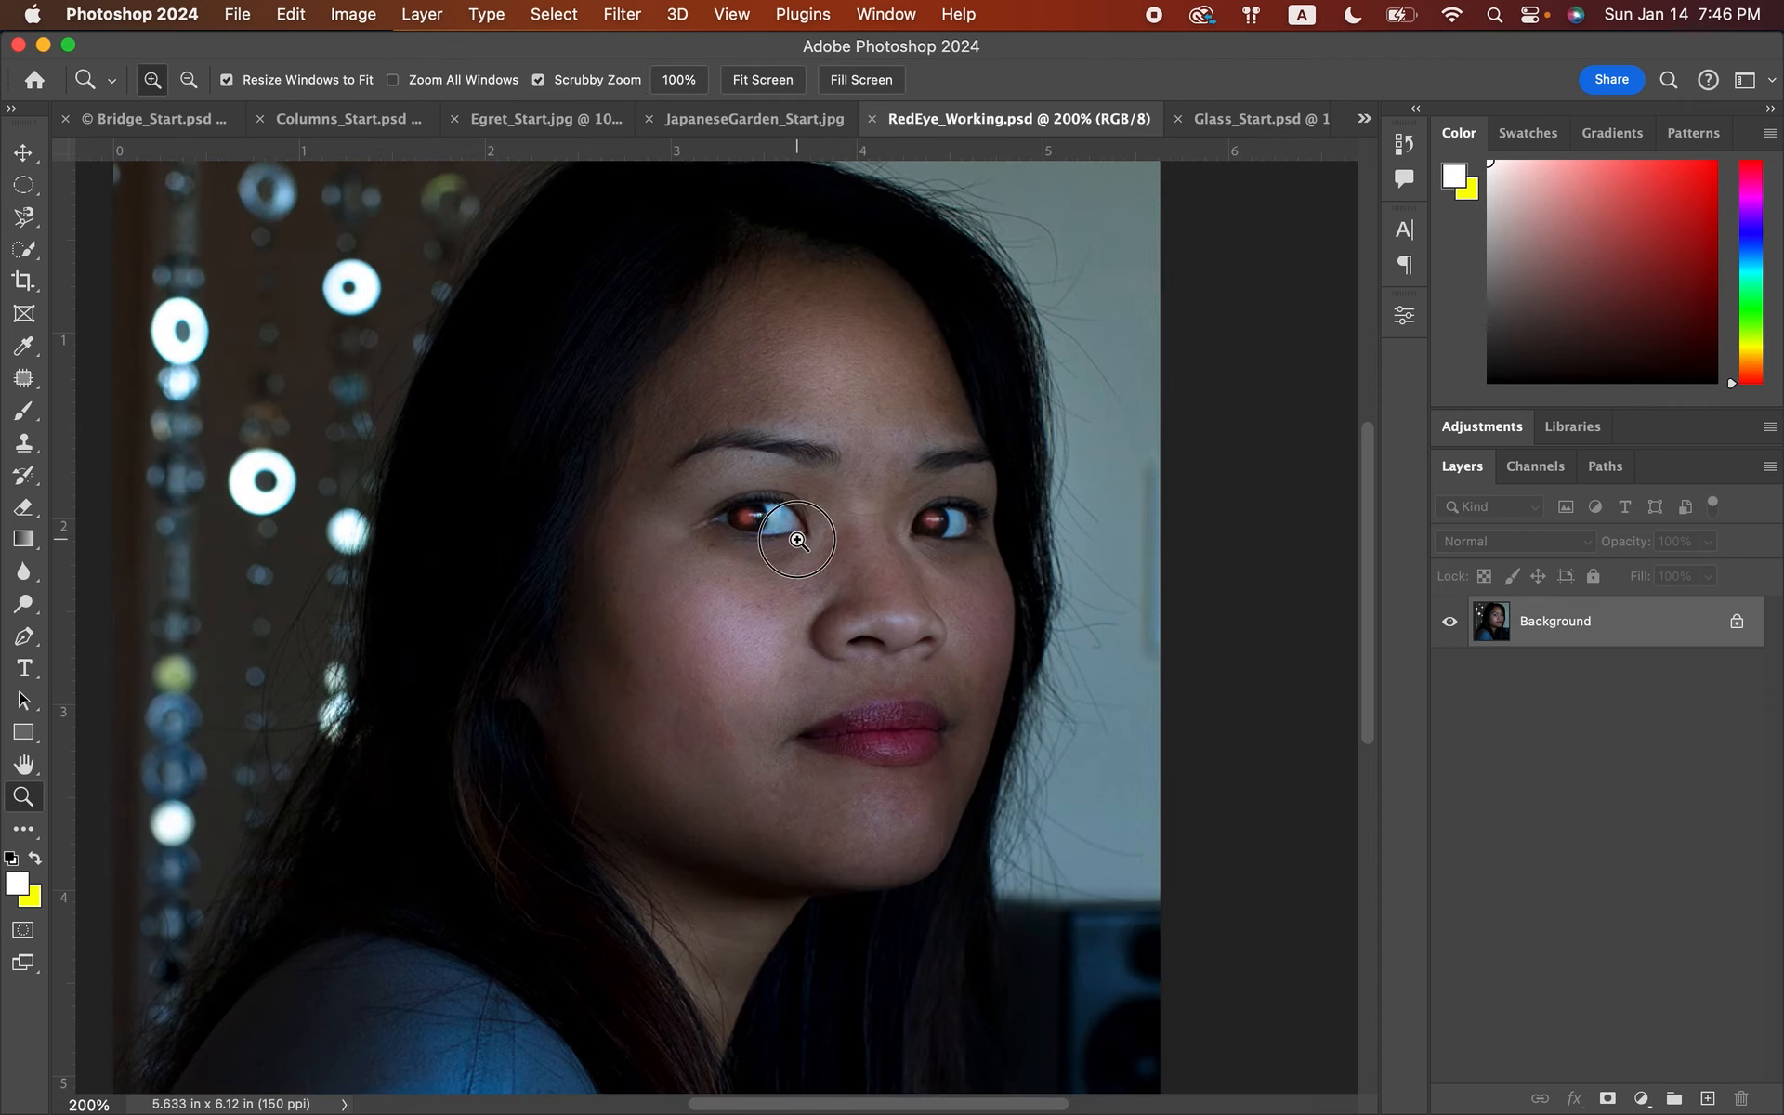
left_click(797, 540)
left_click(797, 540)
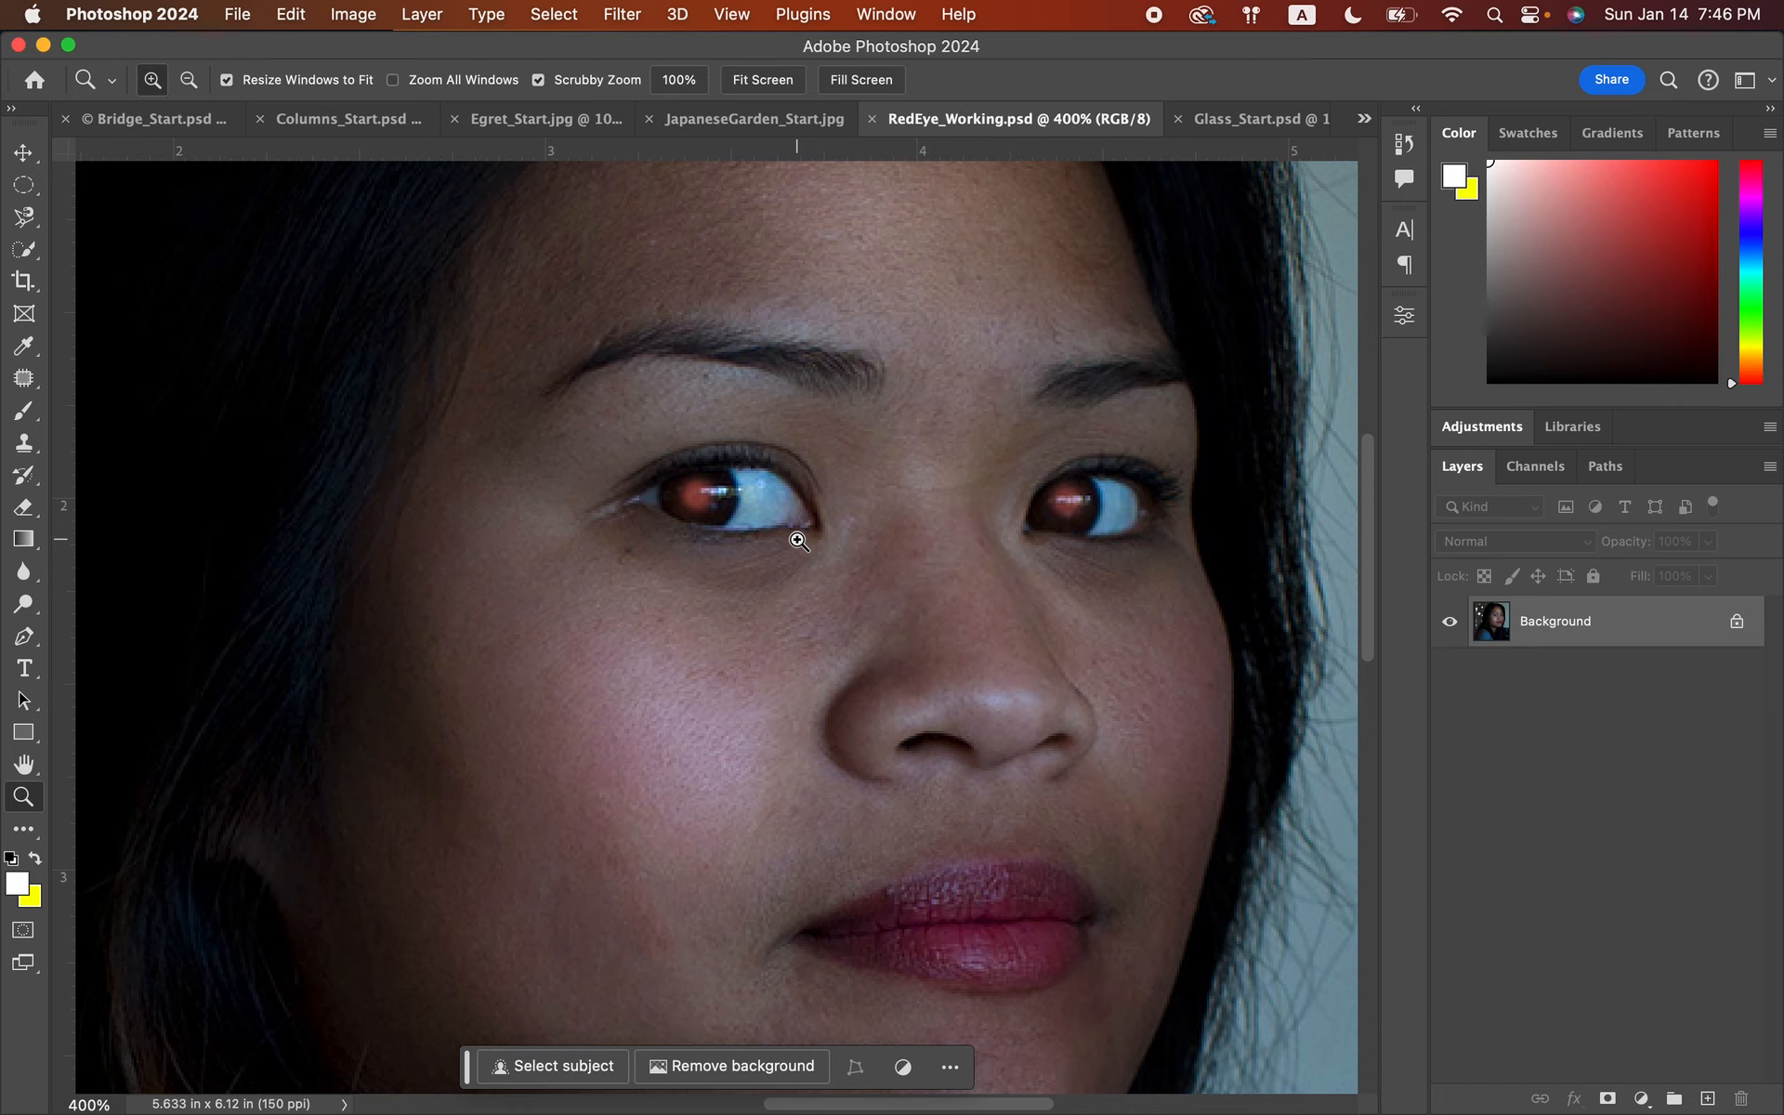
left_click(25, 379)
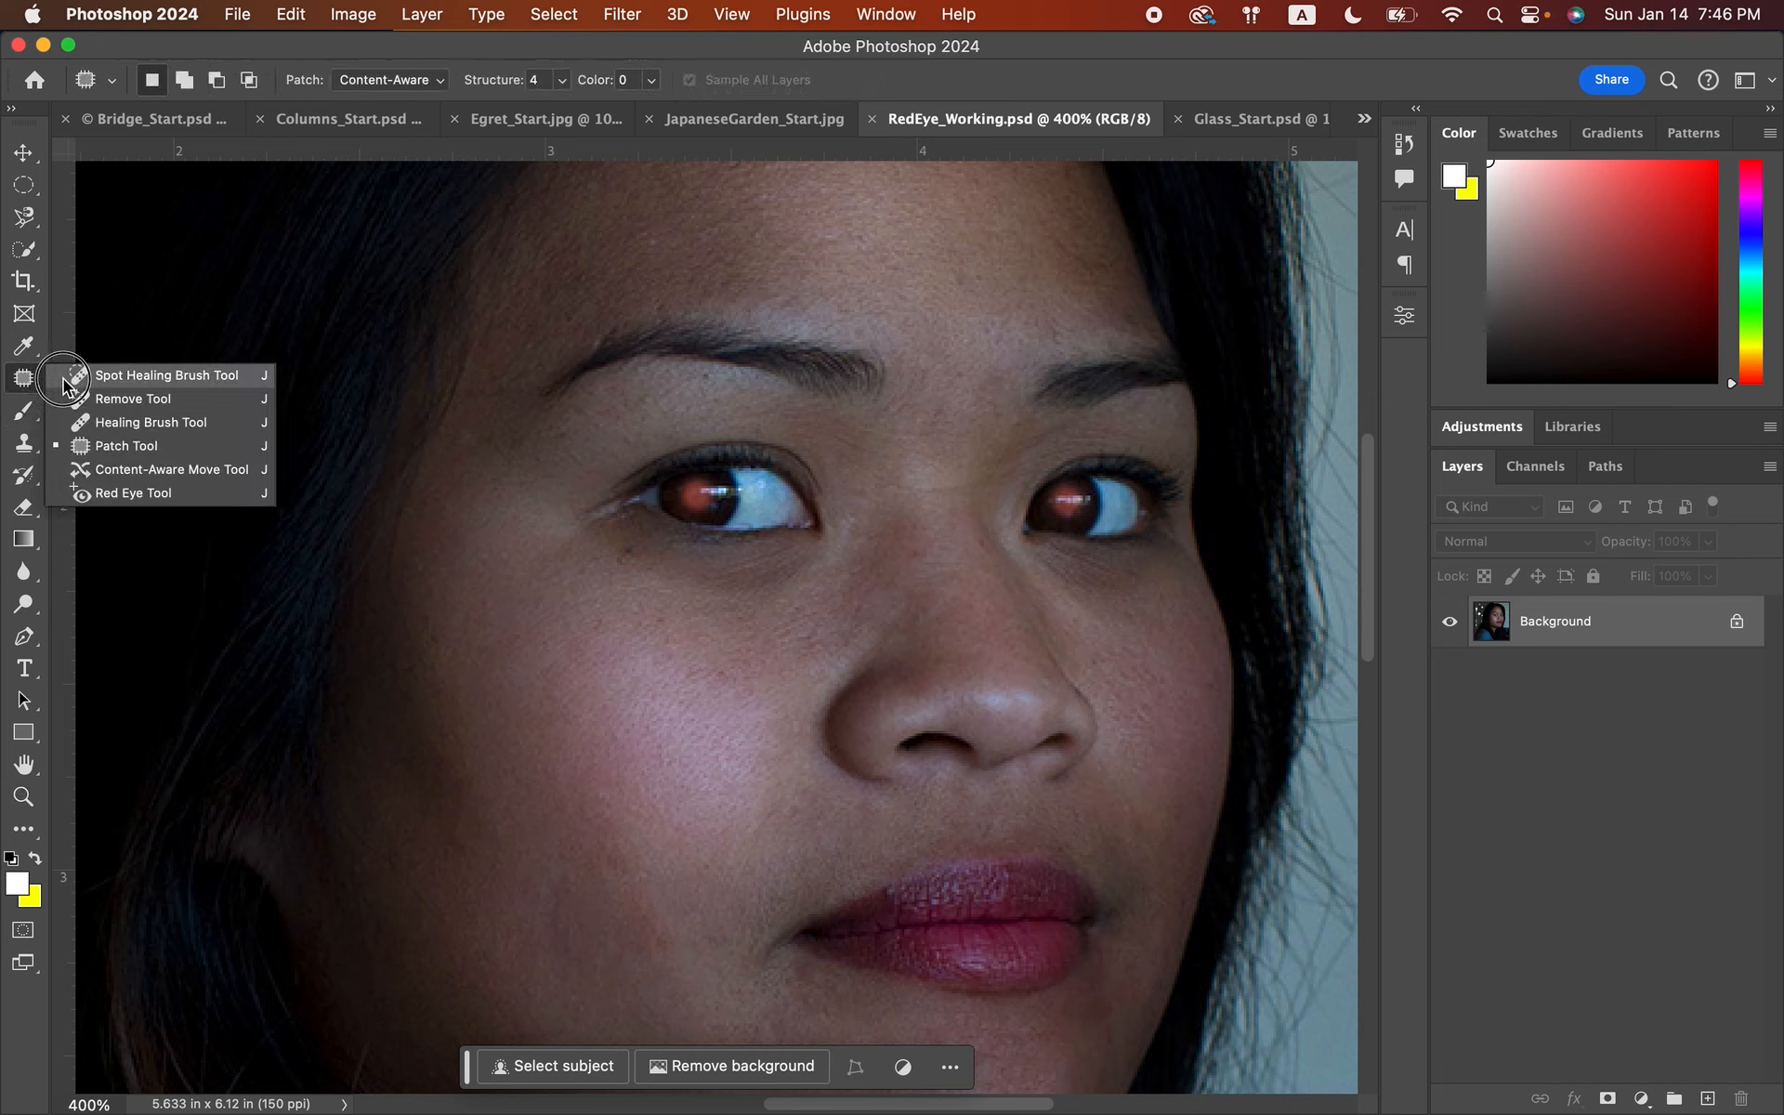
left_click(94, 497)
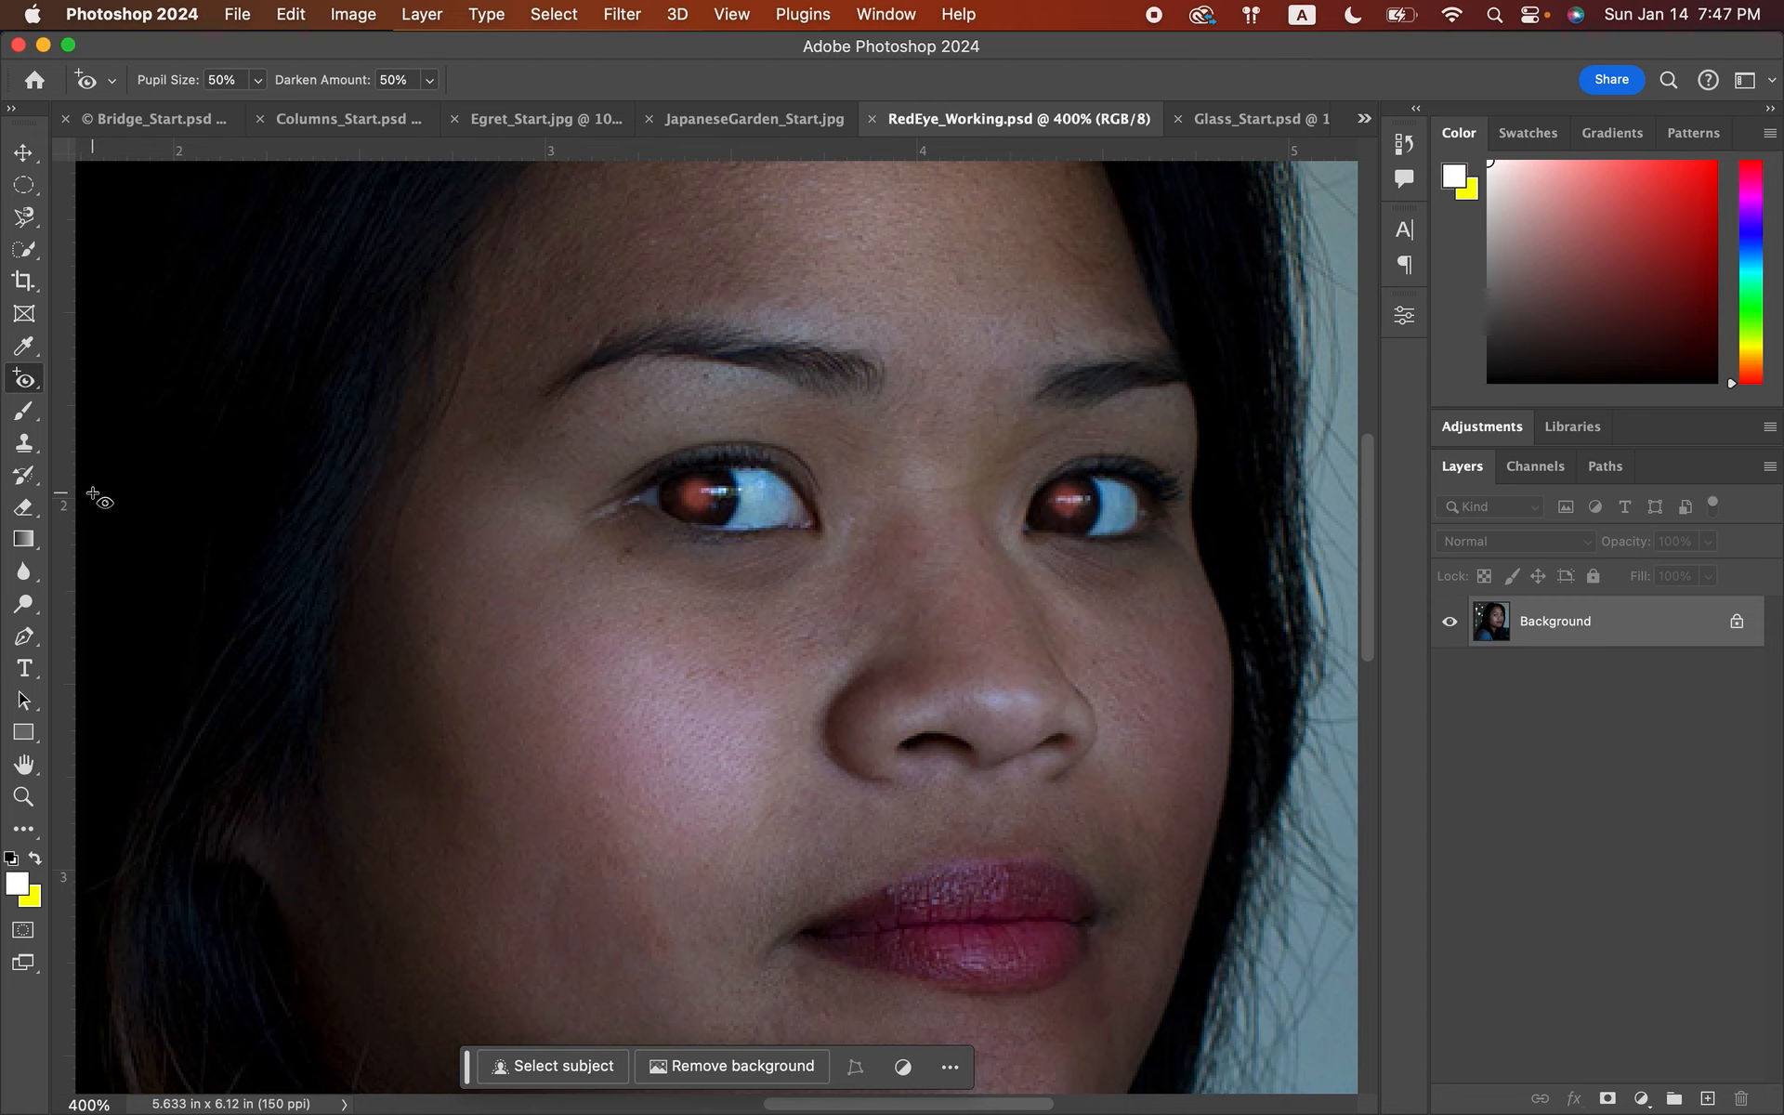
left_click(255, 81)
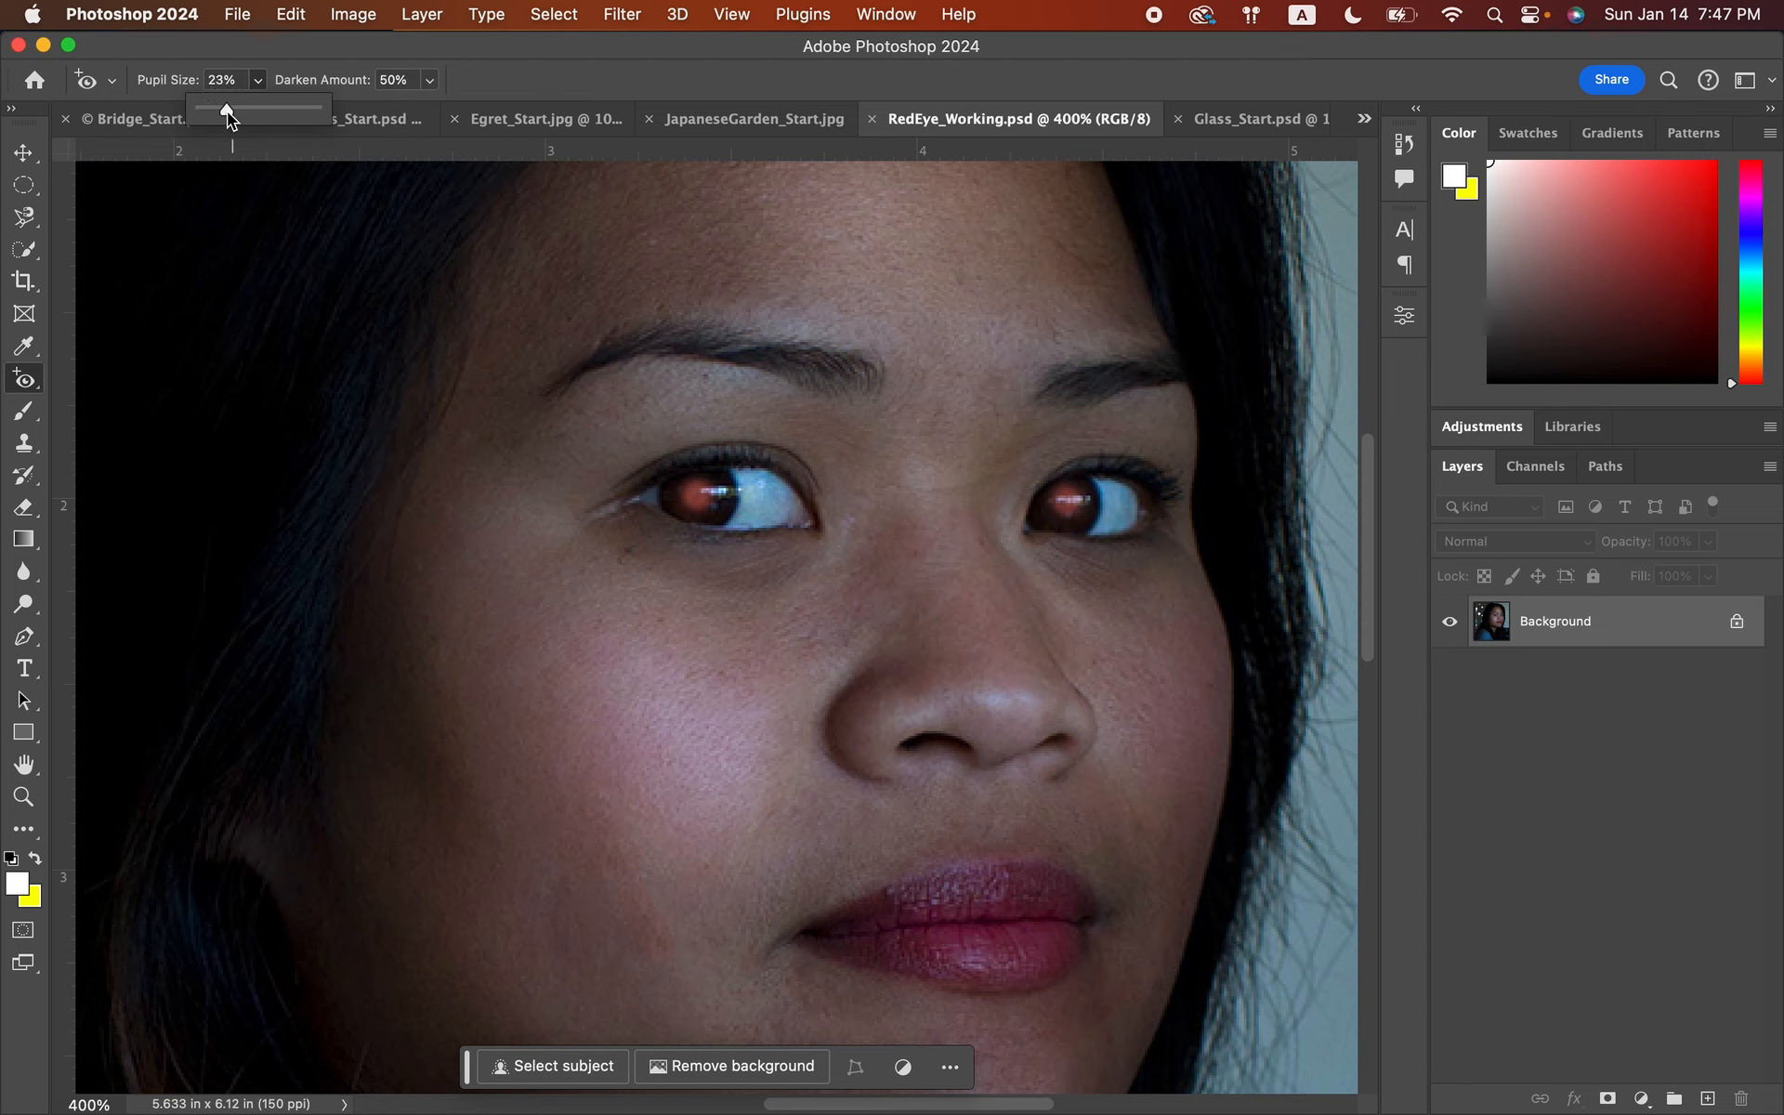
left_click(260, 81)
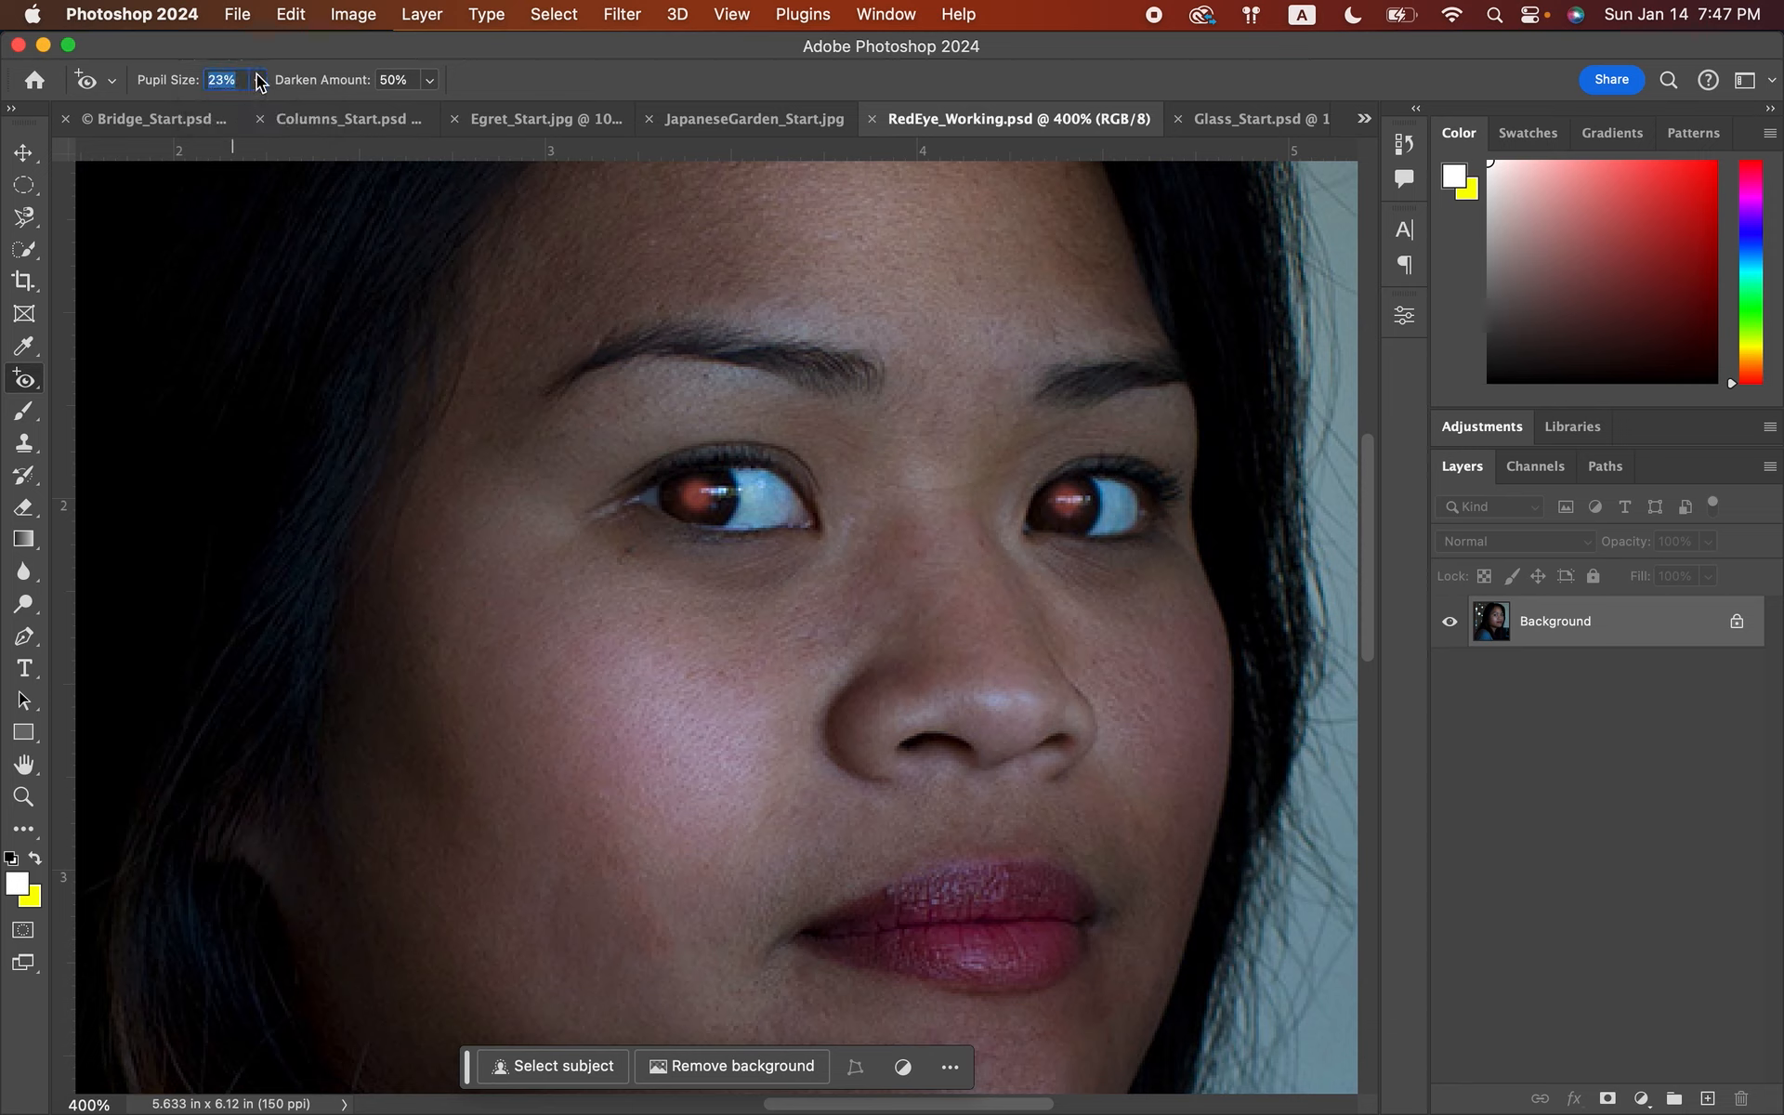
left_click(429, 81)
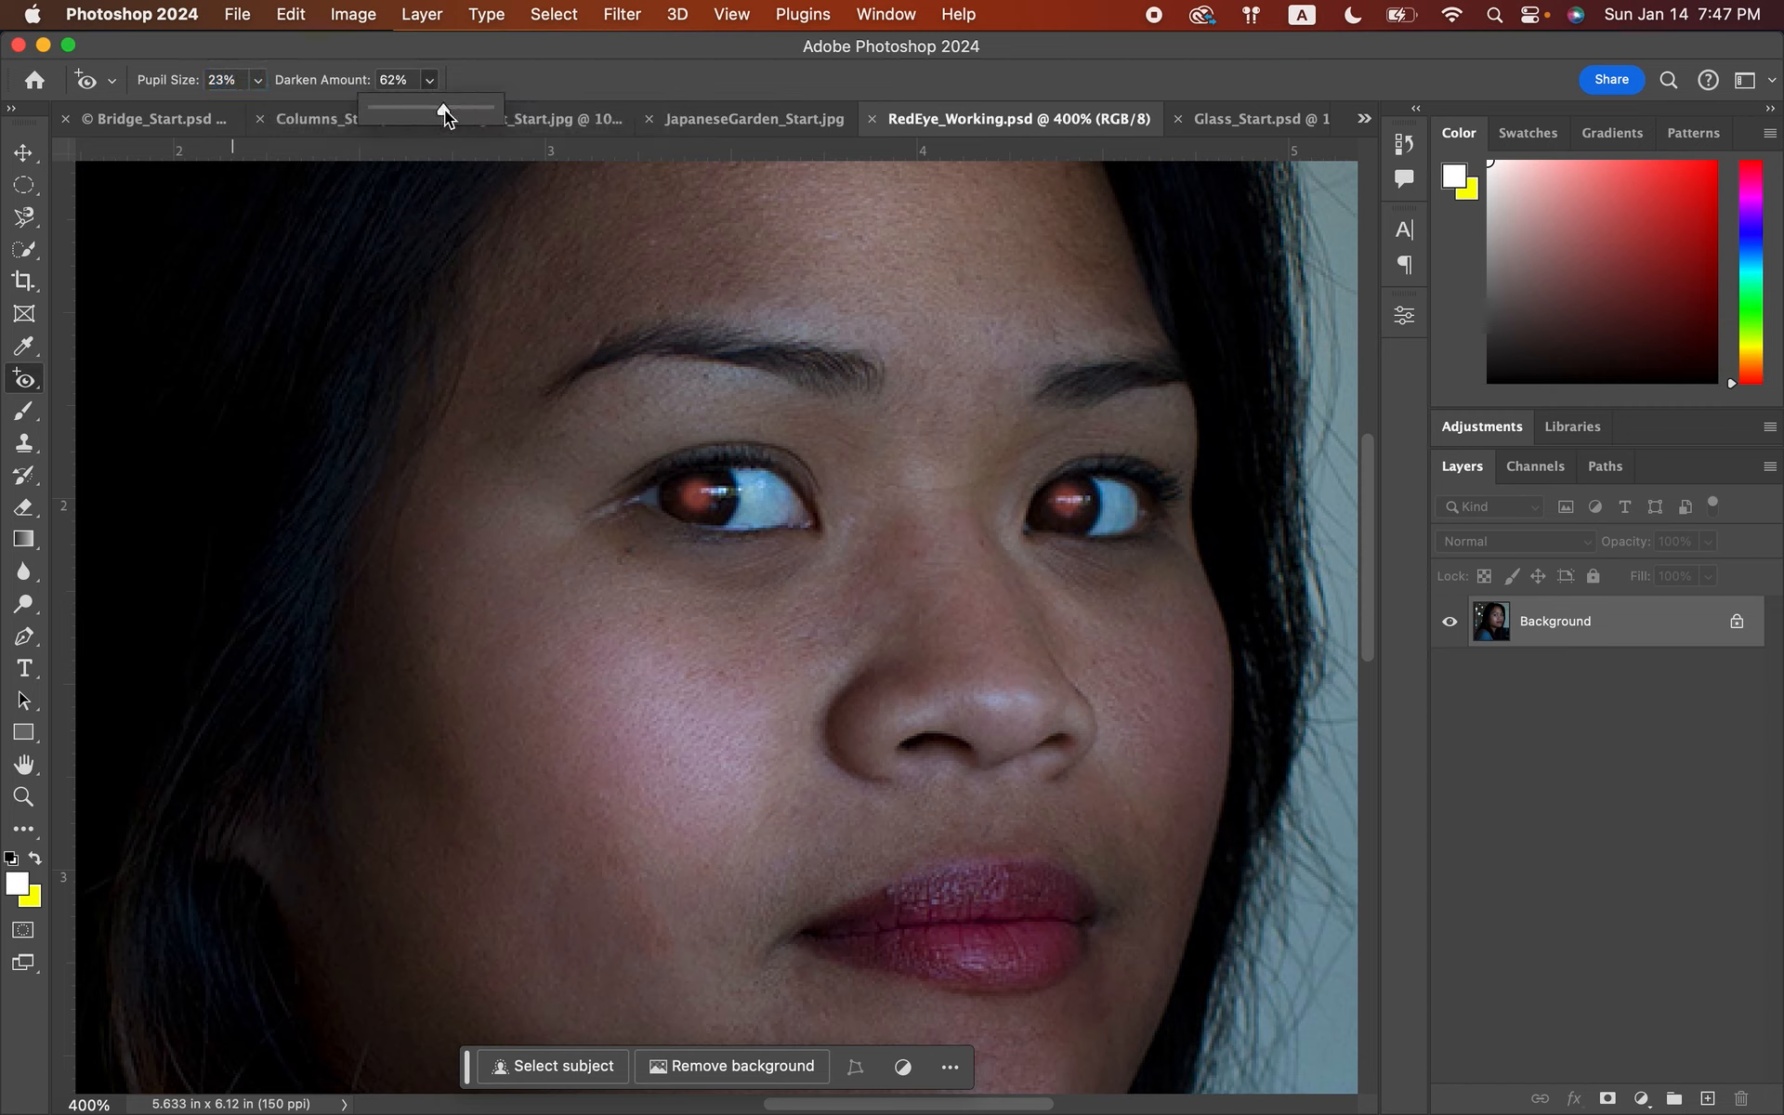
left_click(444, 109)
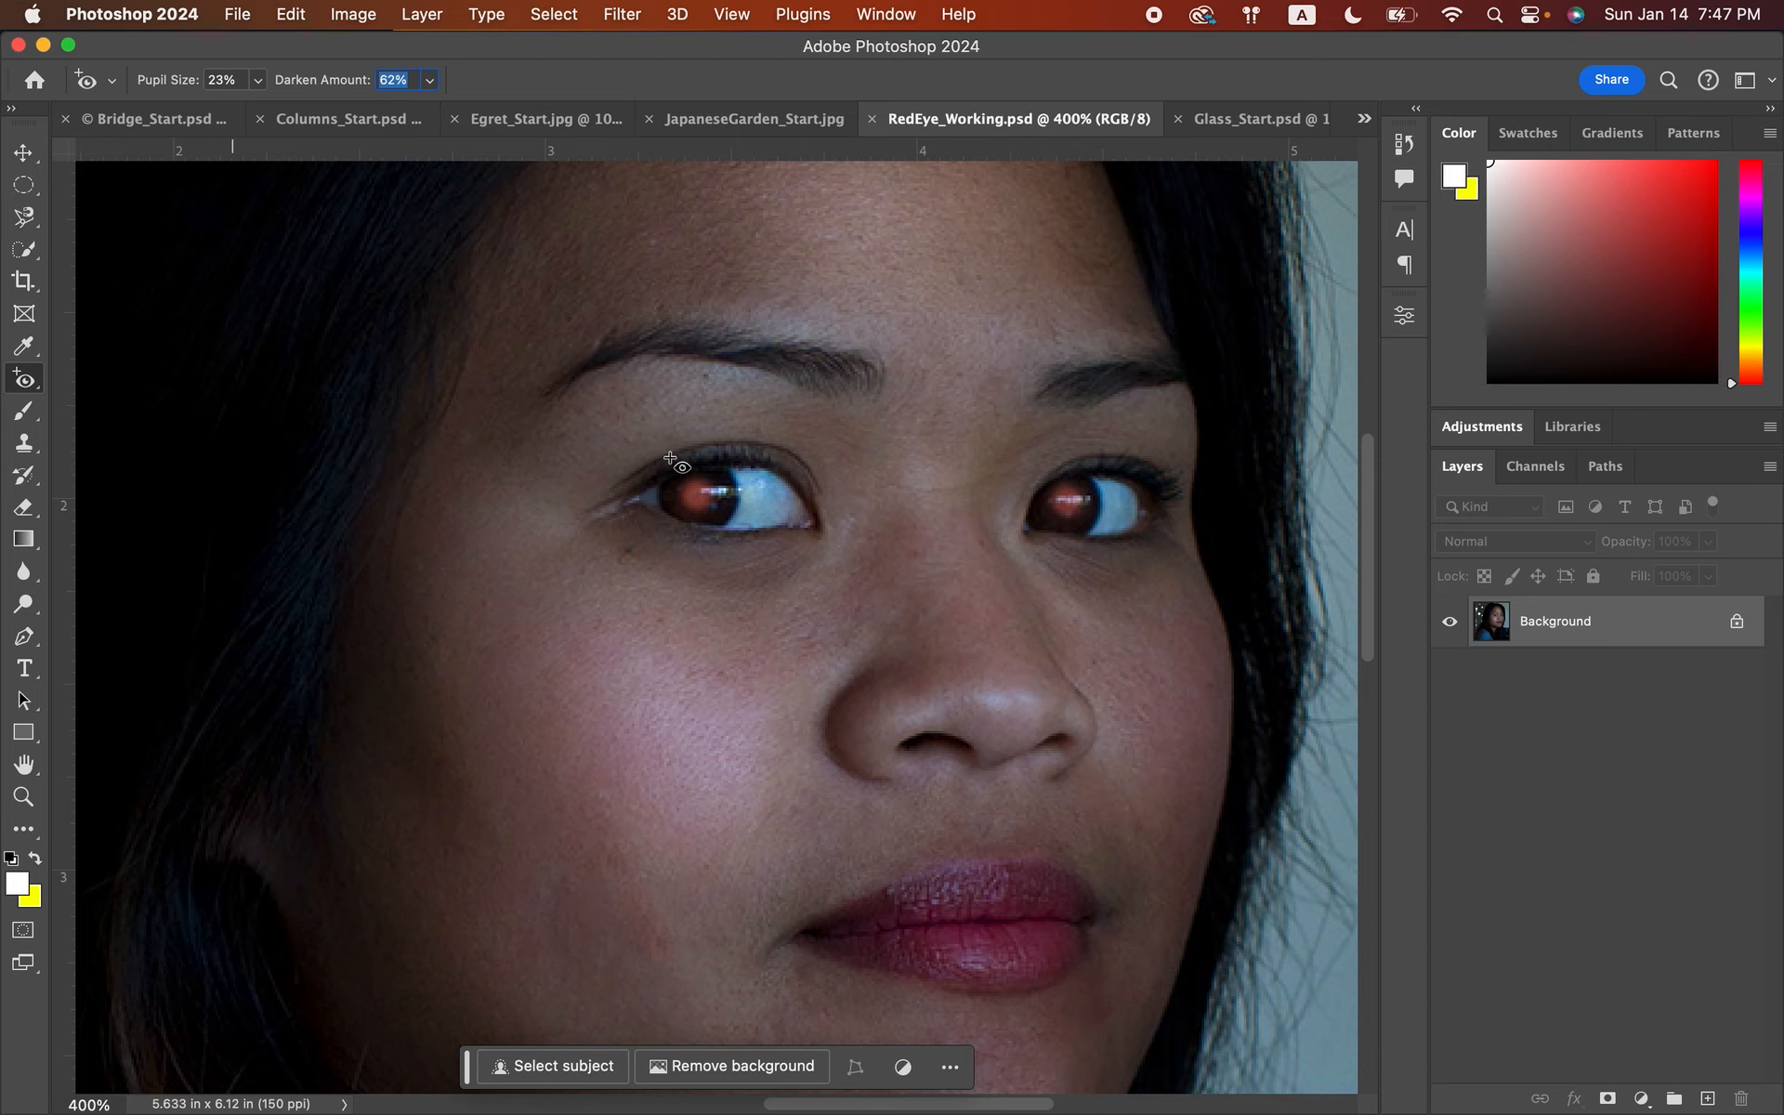
left_click(695, 498)
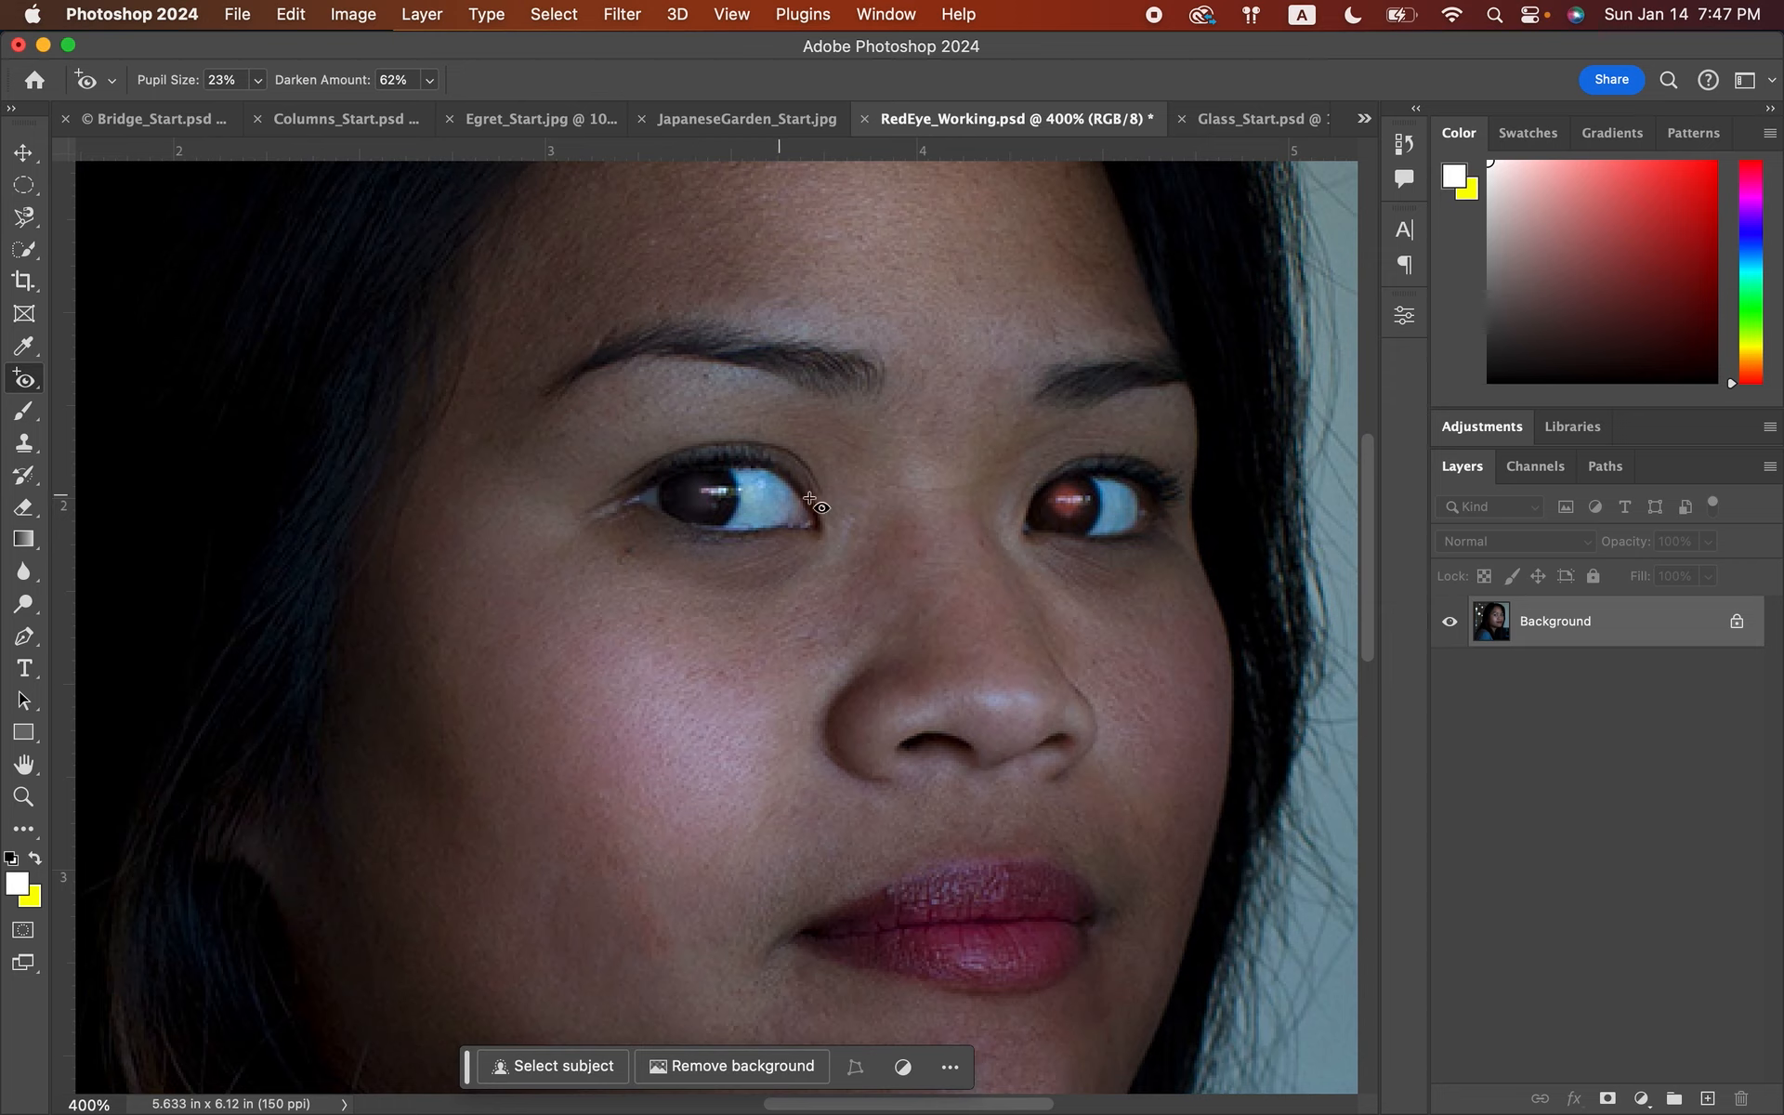
left_click(1072, 499)
- Export the corrected portrait to the Desktop as RedEye_Working.jpg in JPG format with quality 7
left_click(23, 797)
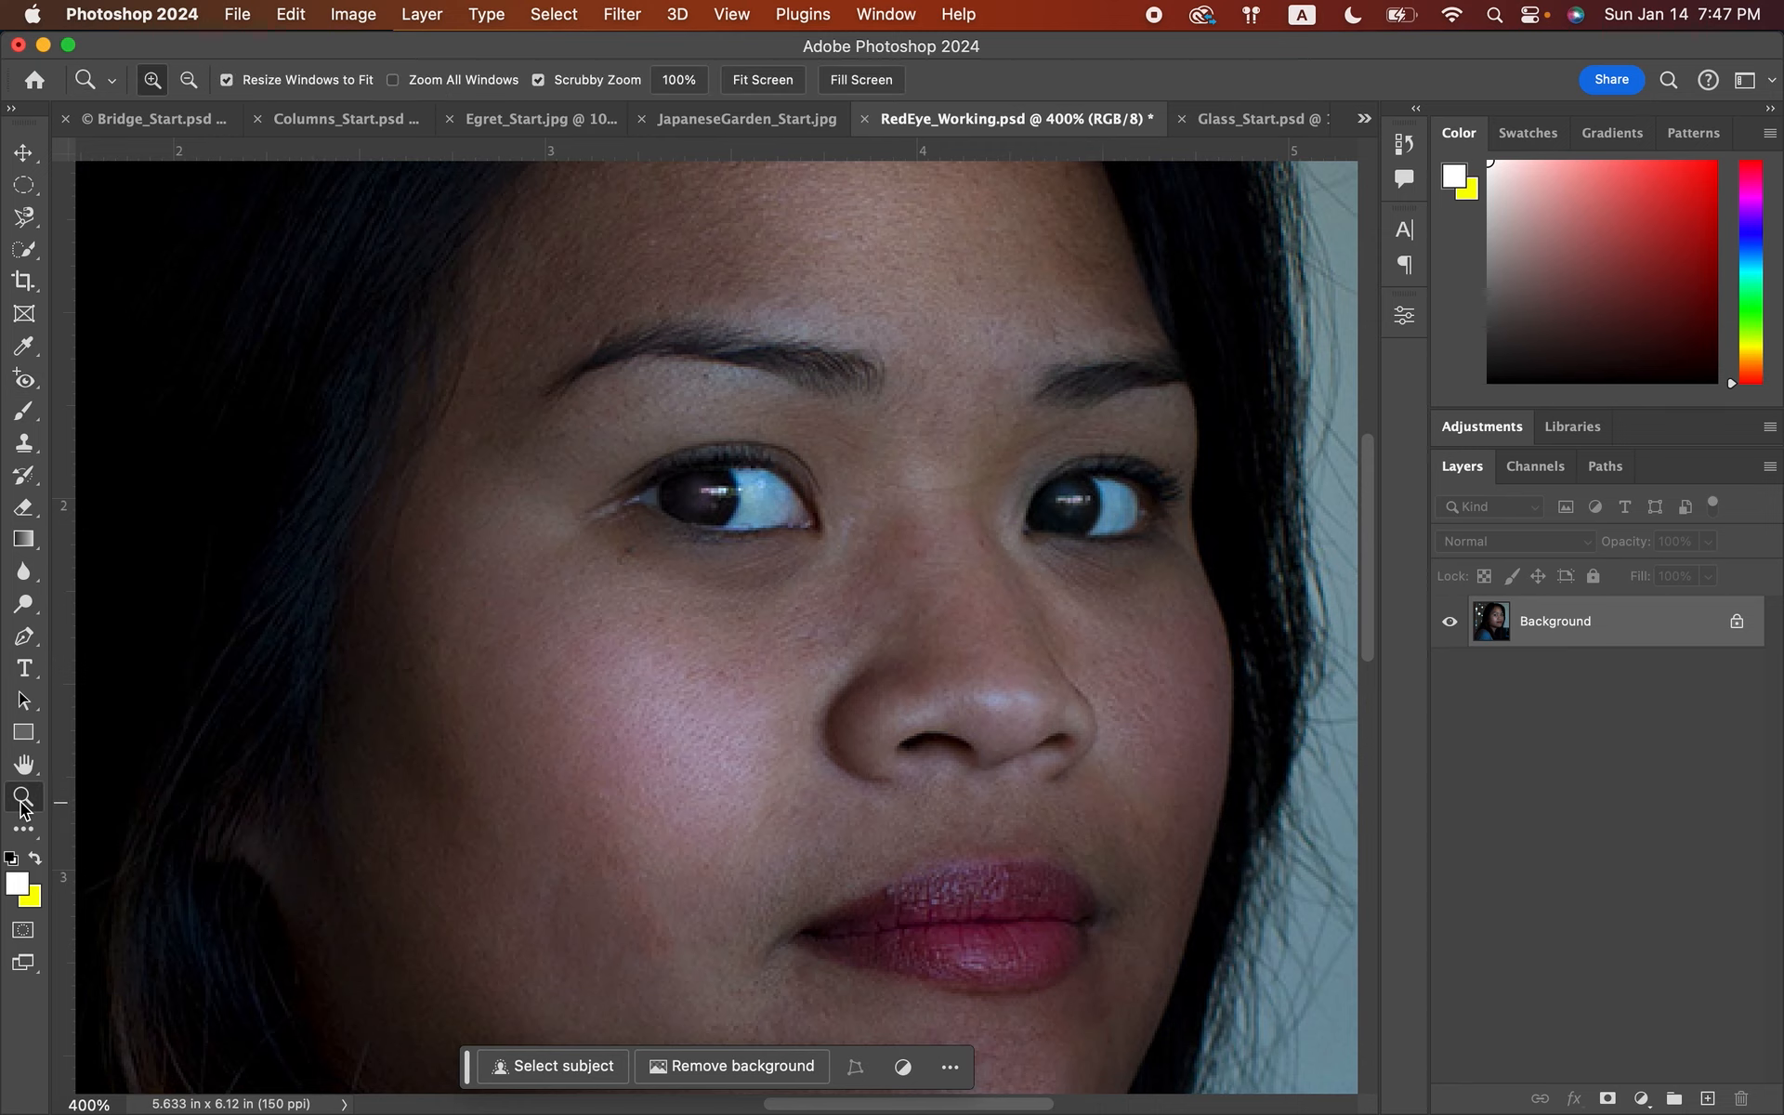
left_click(769, 82)
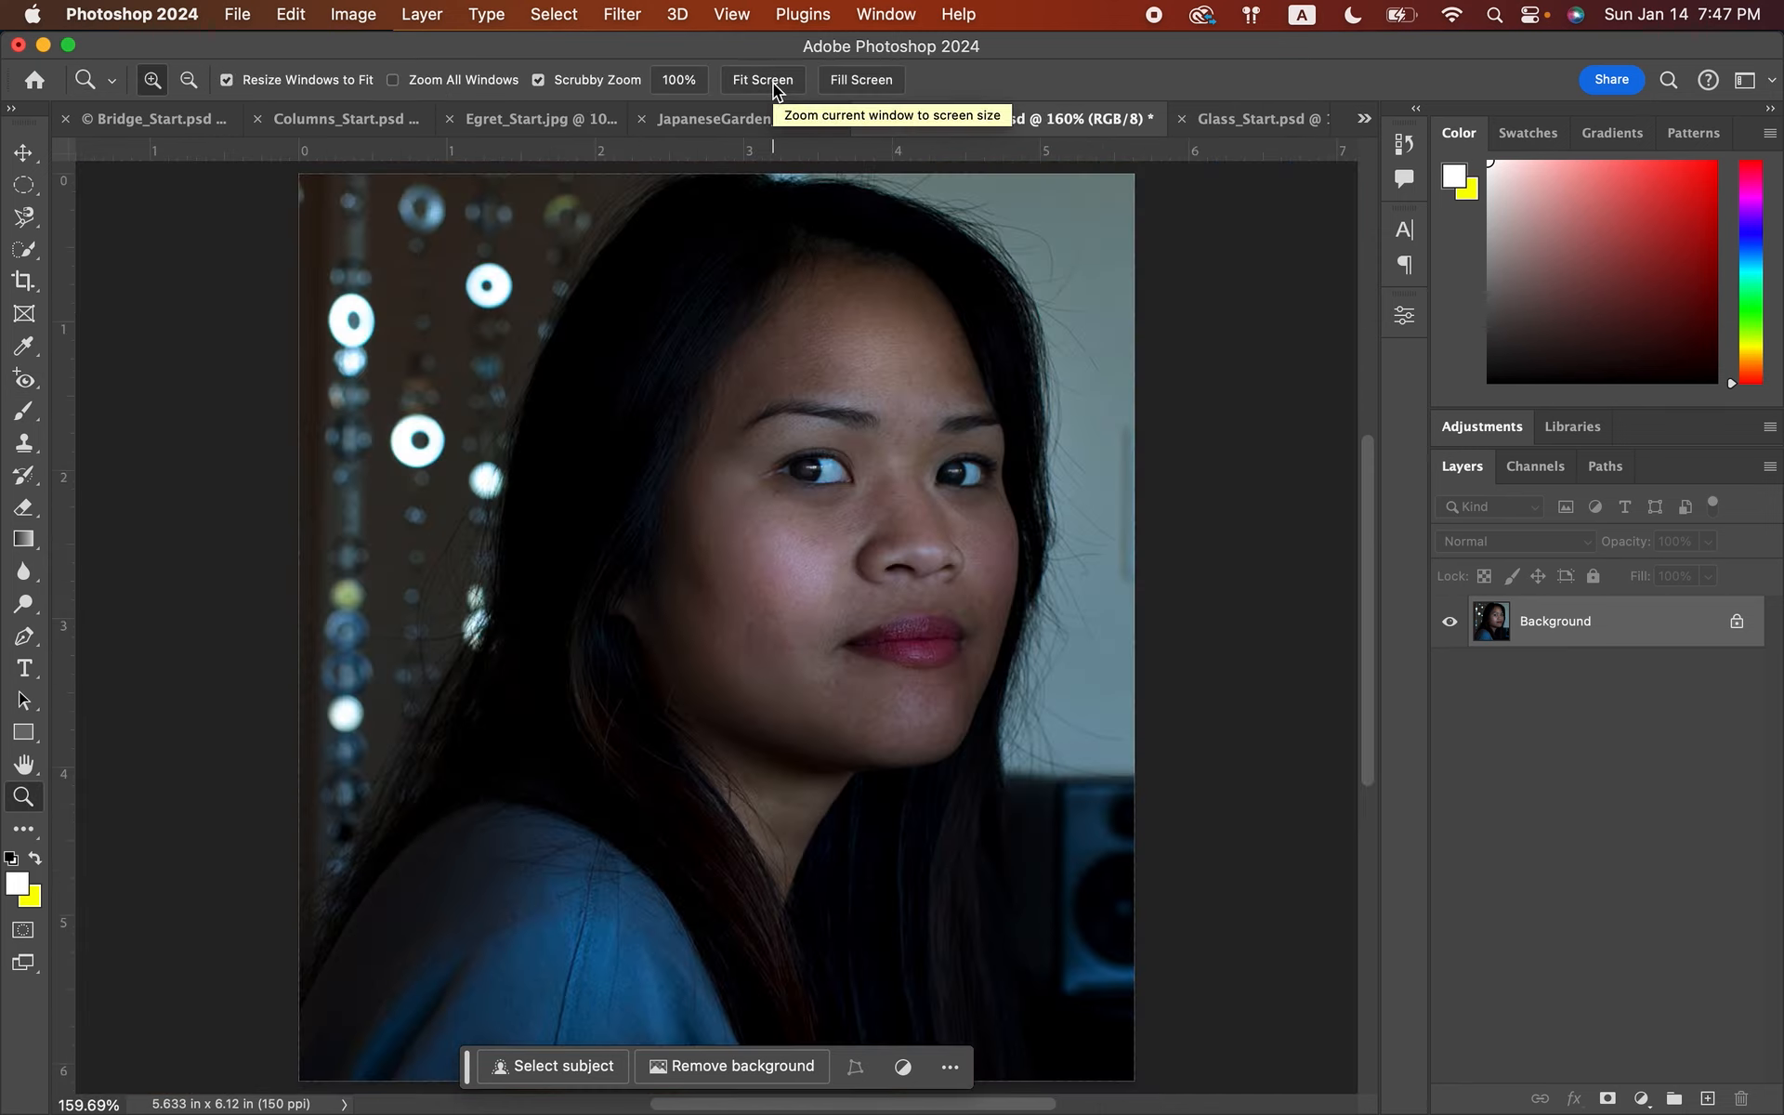
left_click(237, 14)
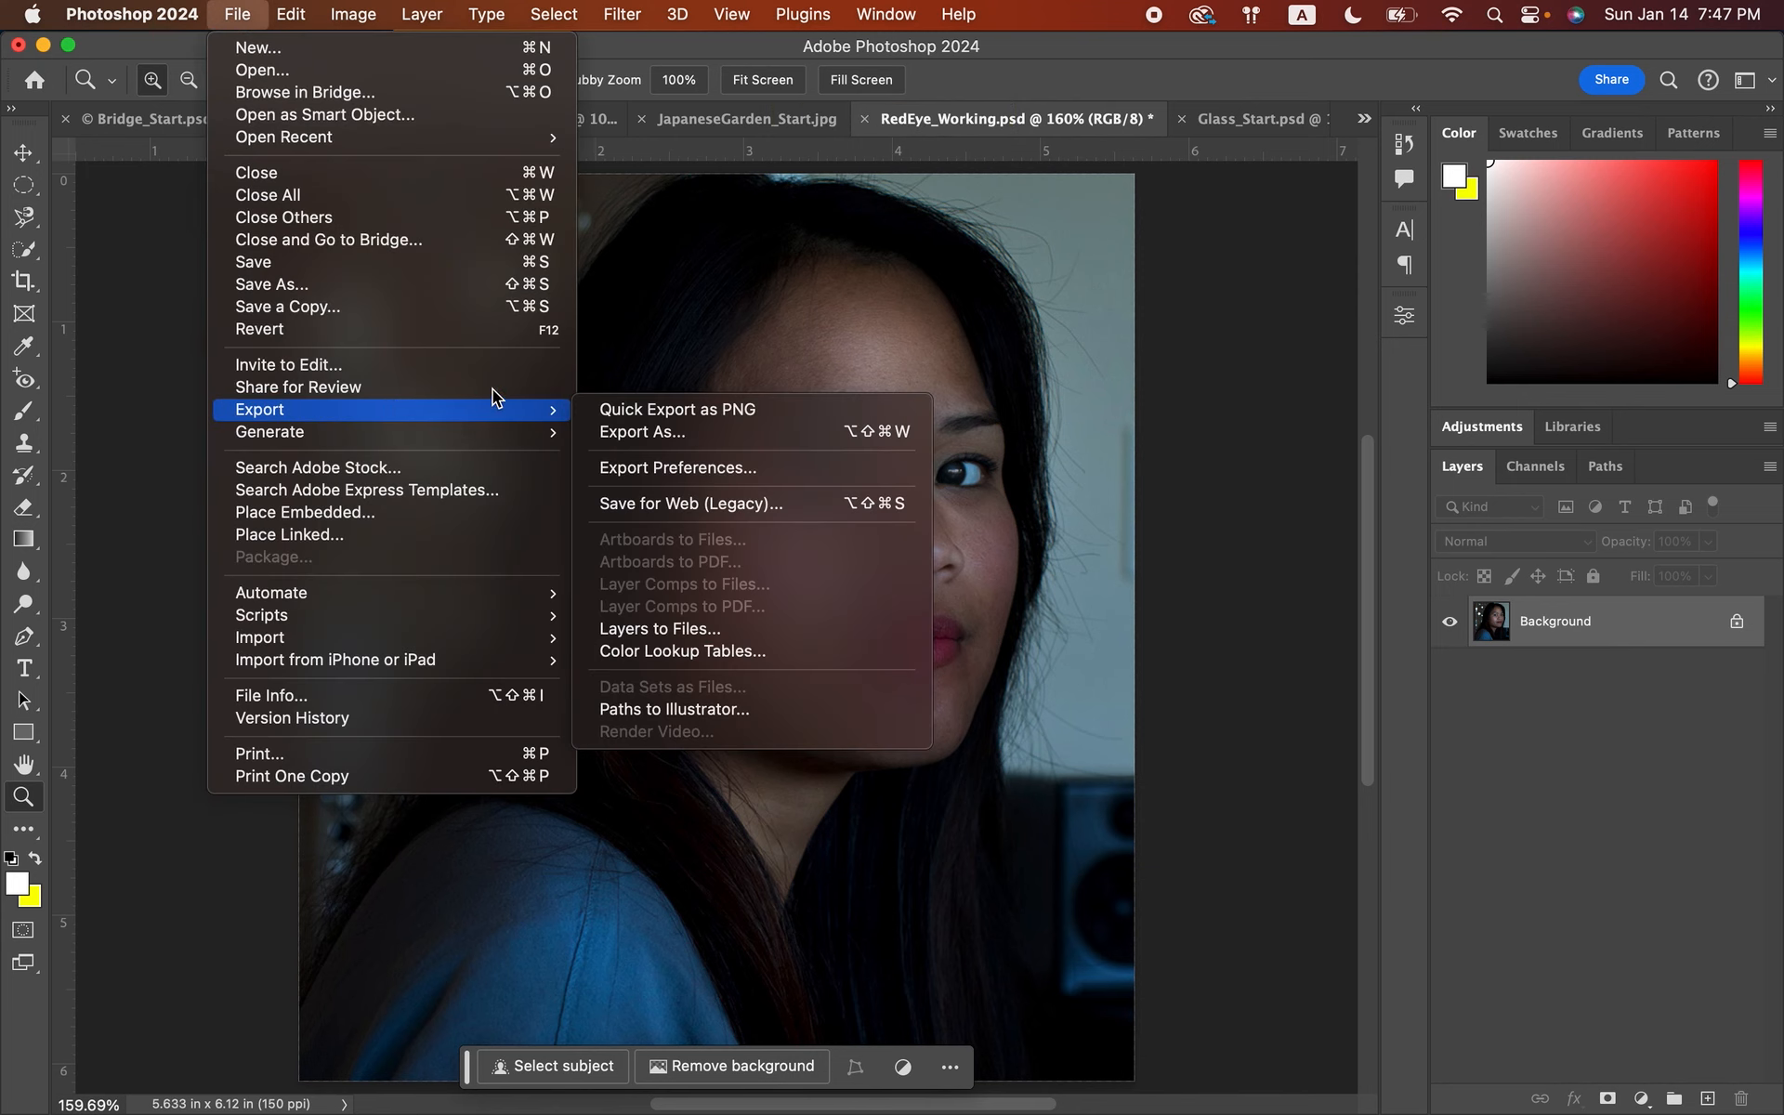
mouse_move(554, 409)
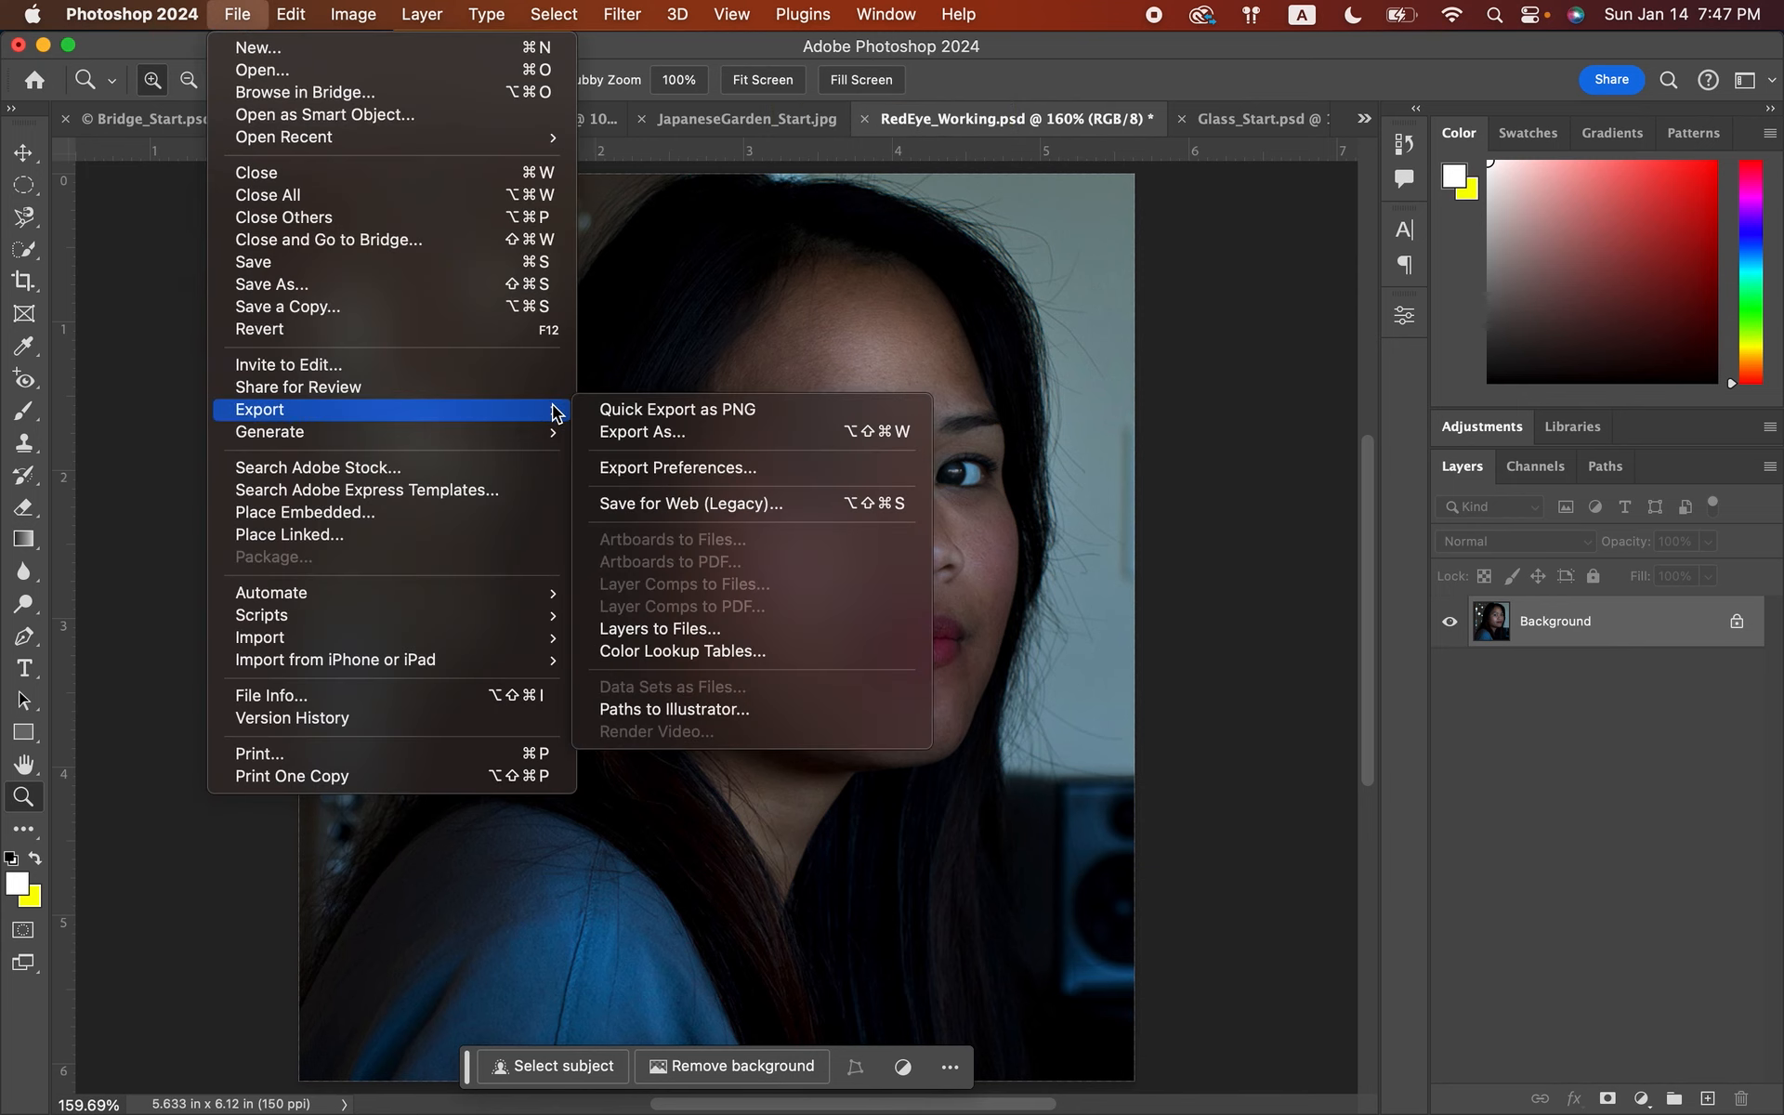
left_click(632, 433)
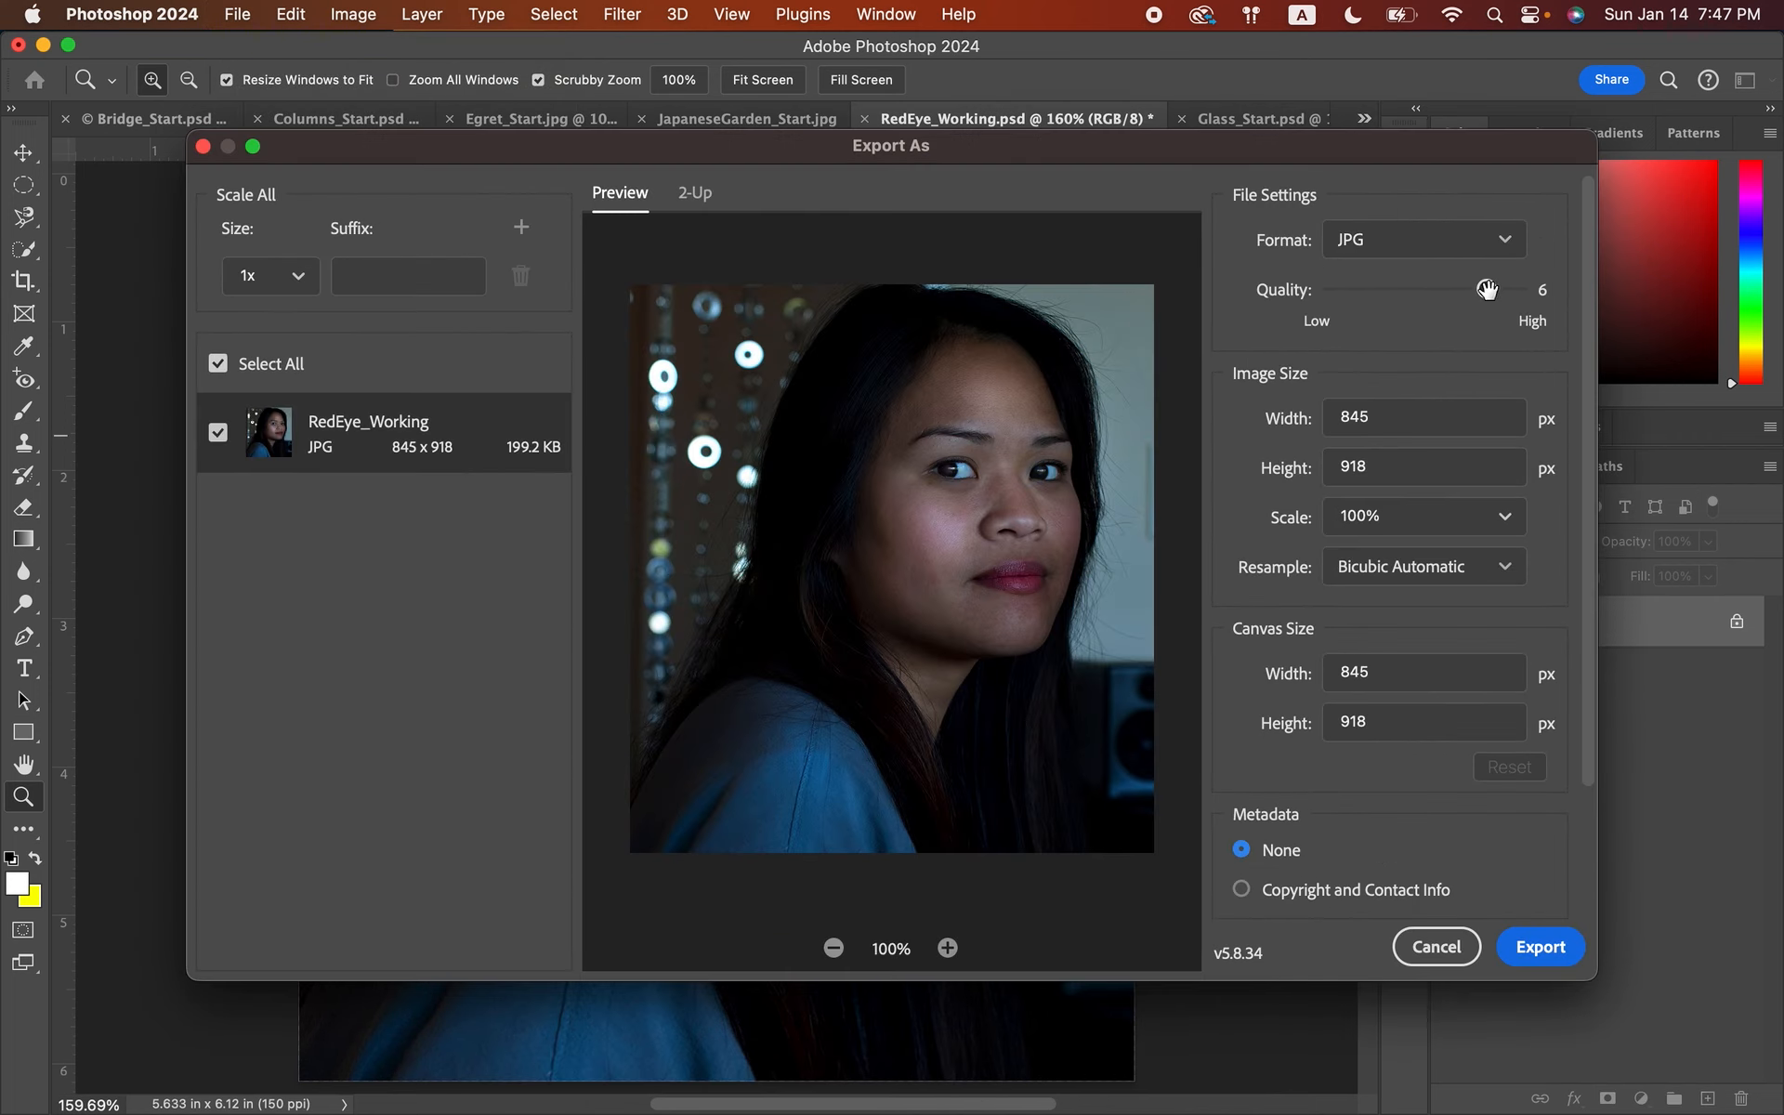
left_click_drag(1487, 289, 1518, 290)
left_click(1540, 950)
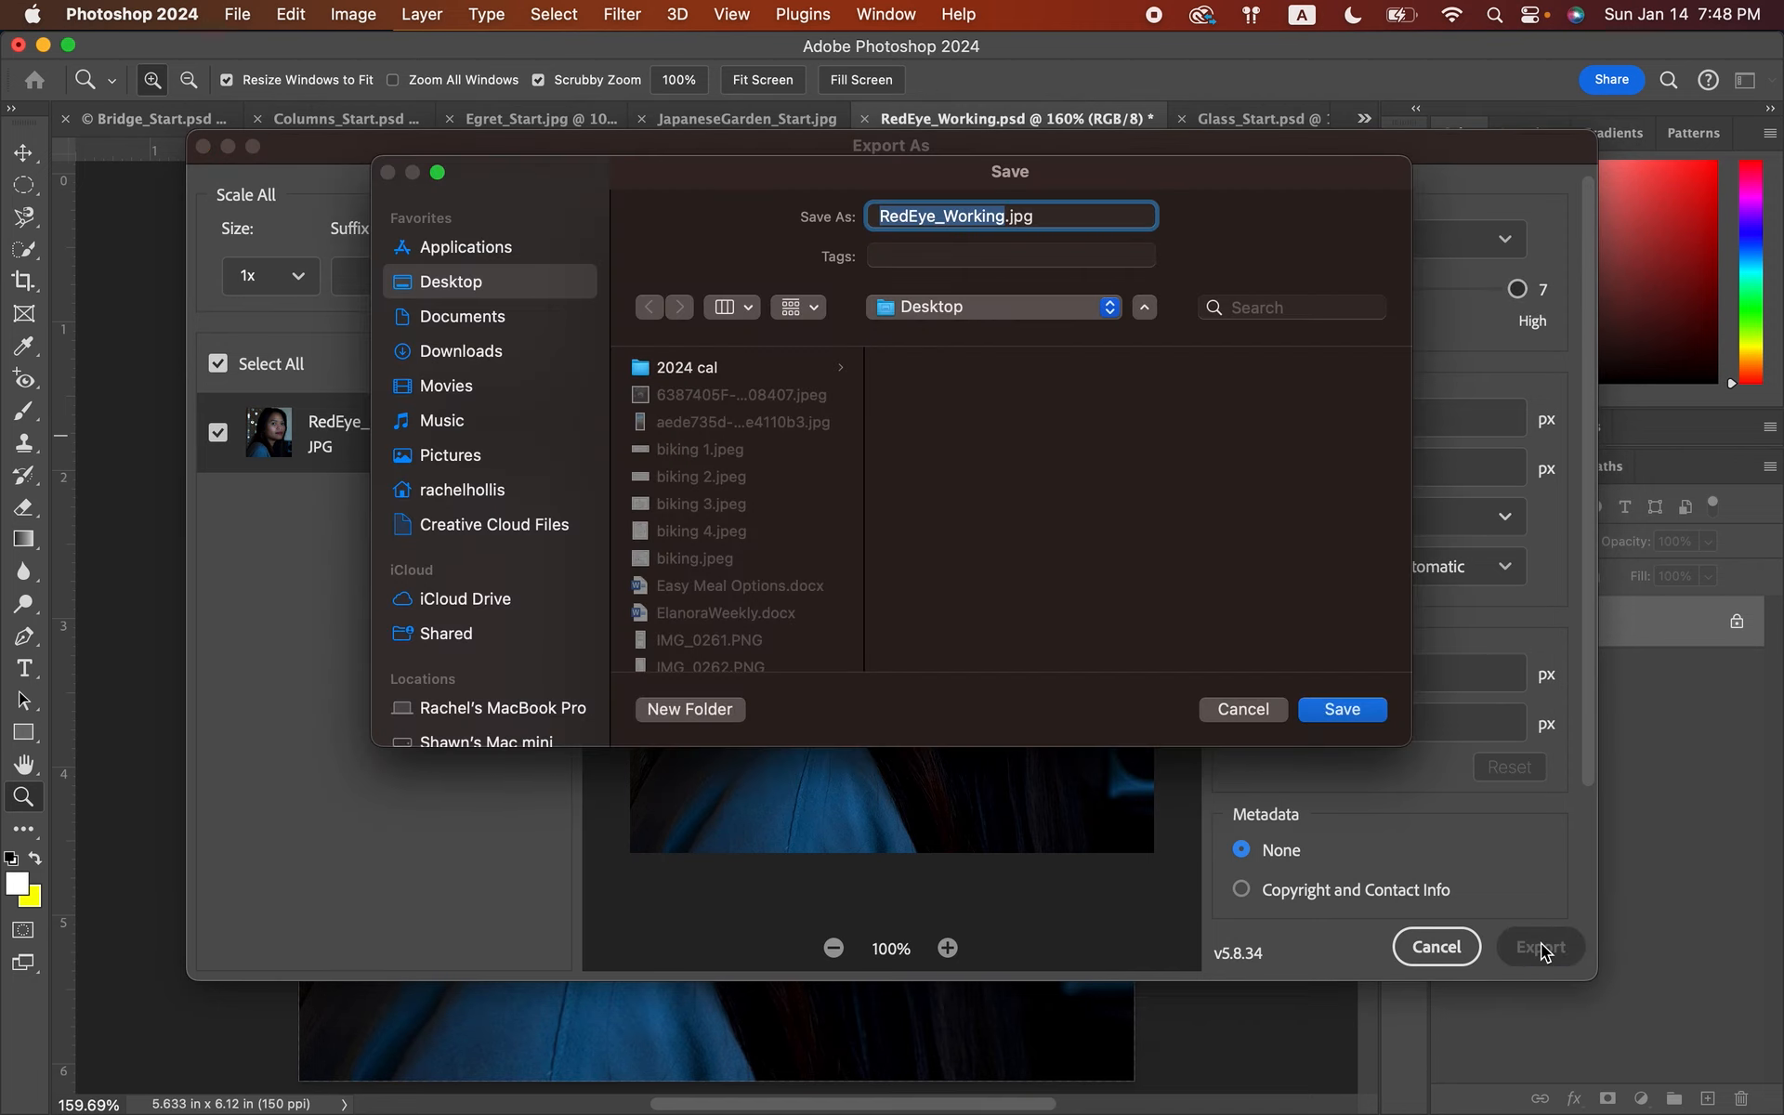
left_click(1342, 710)
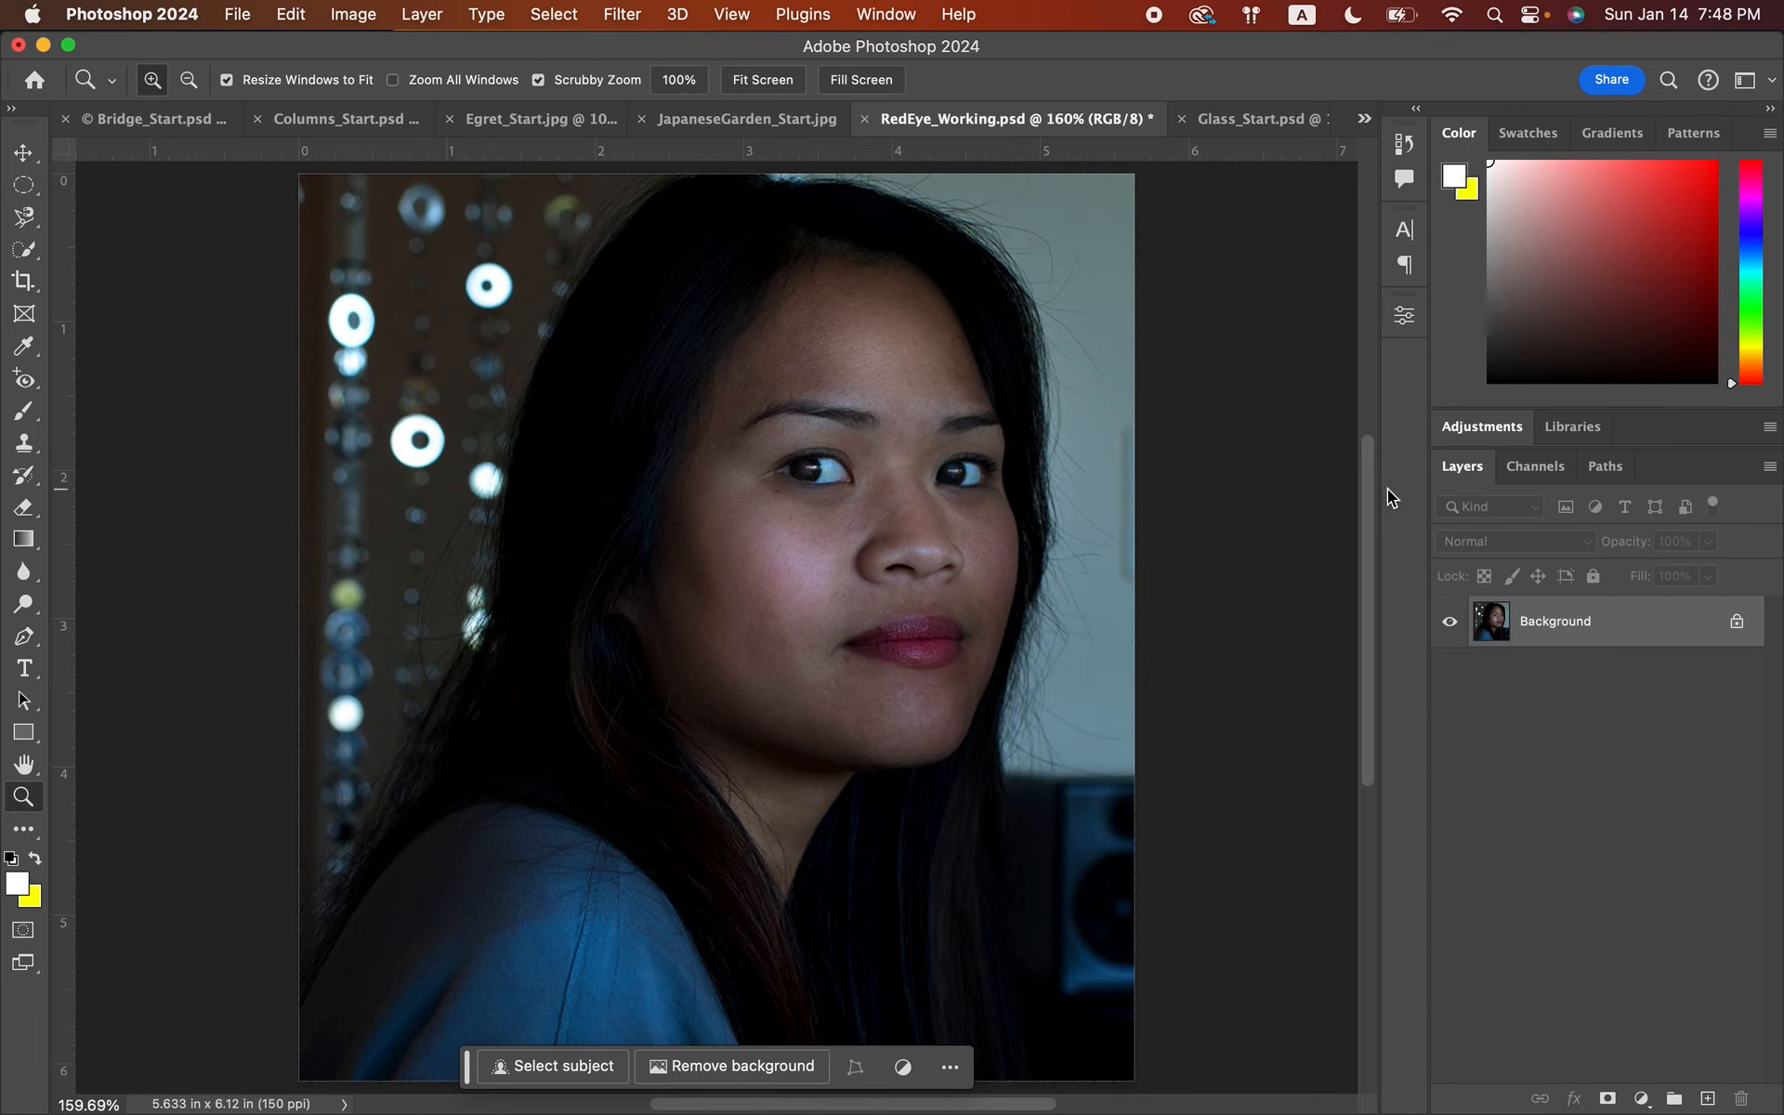
- Add a Curves adjustment layer above the portrait's Background layer and apply its automatic correction
left_click(1477, 427)
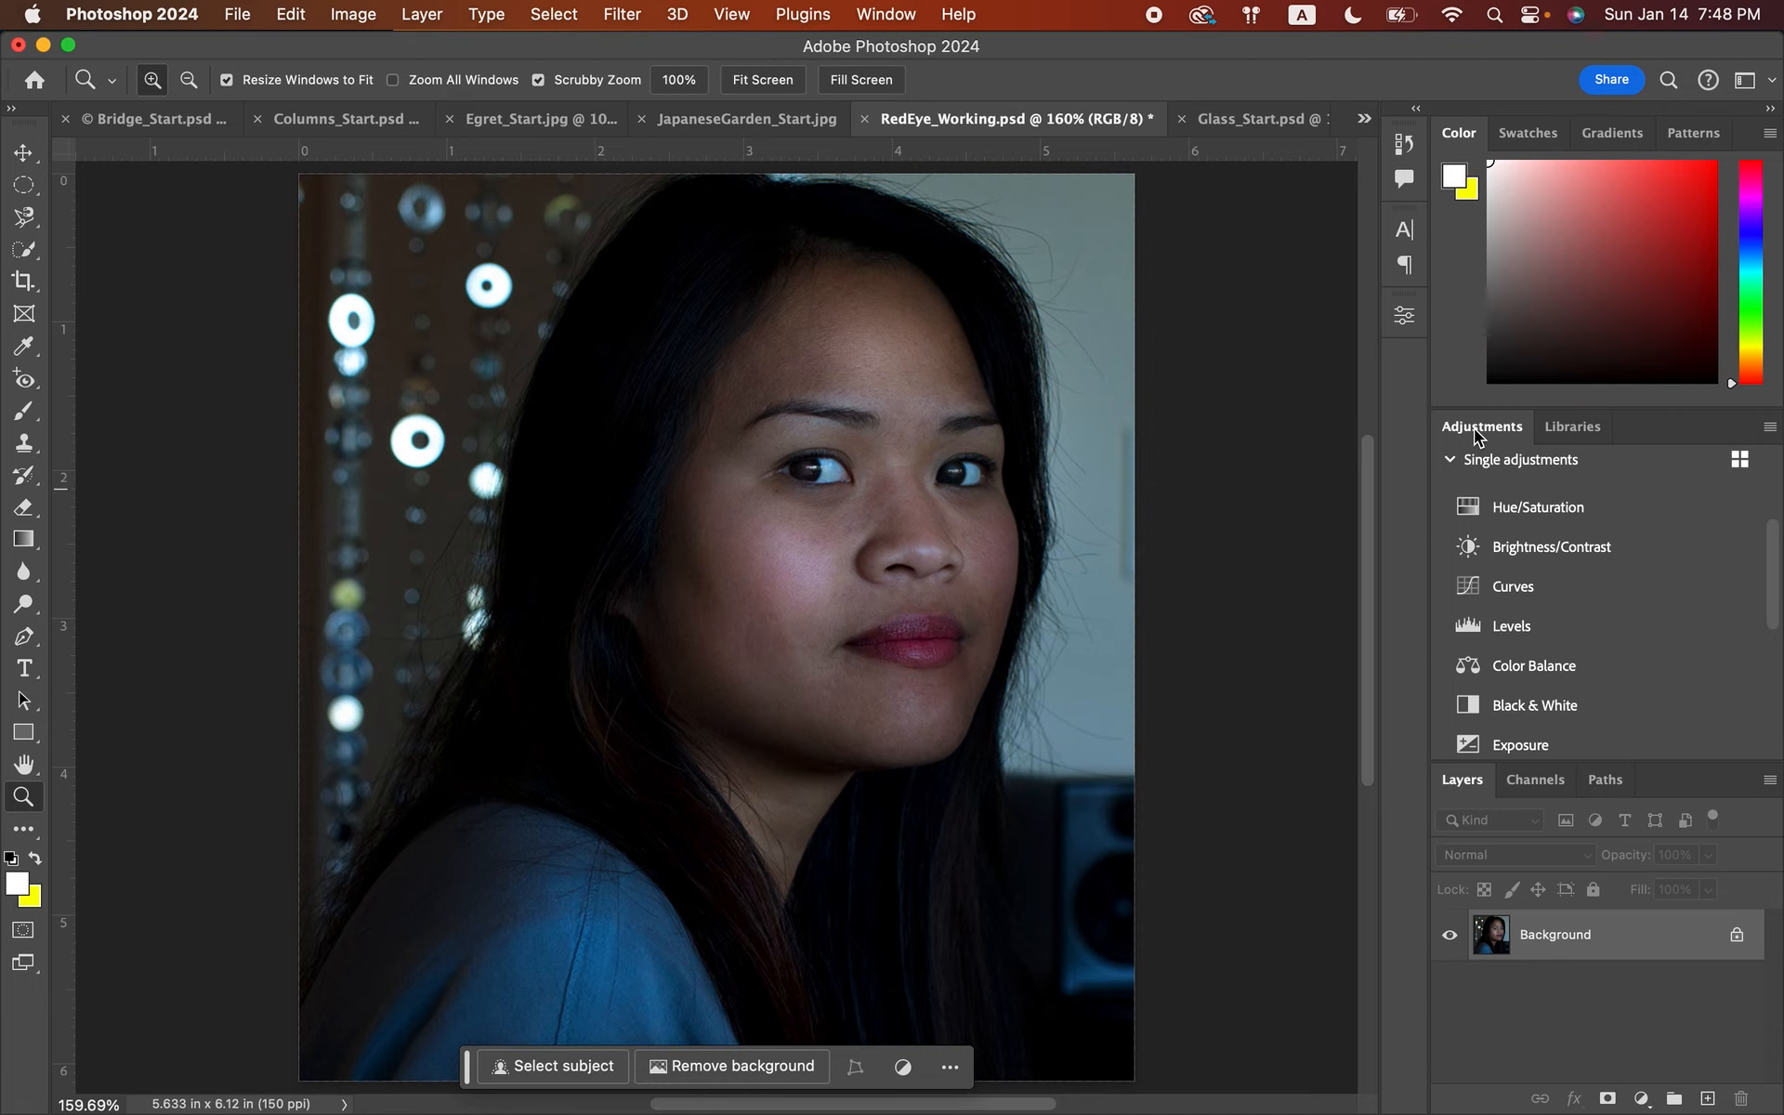
left_click(1509, 585)
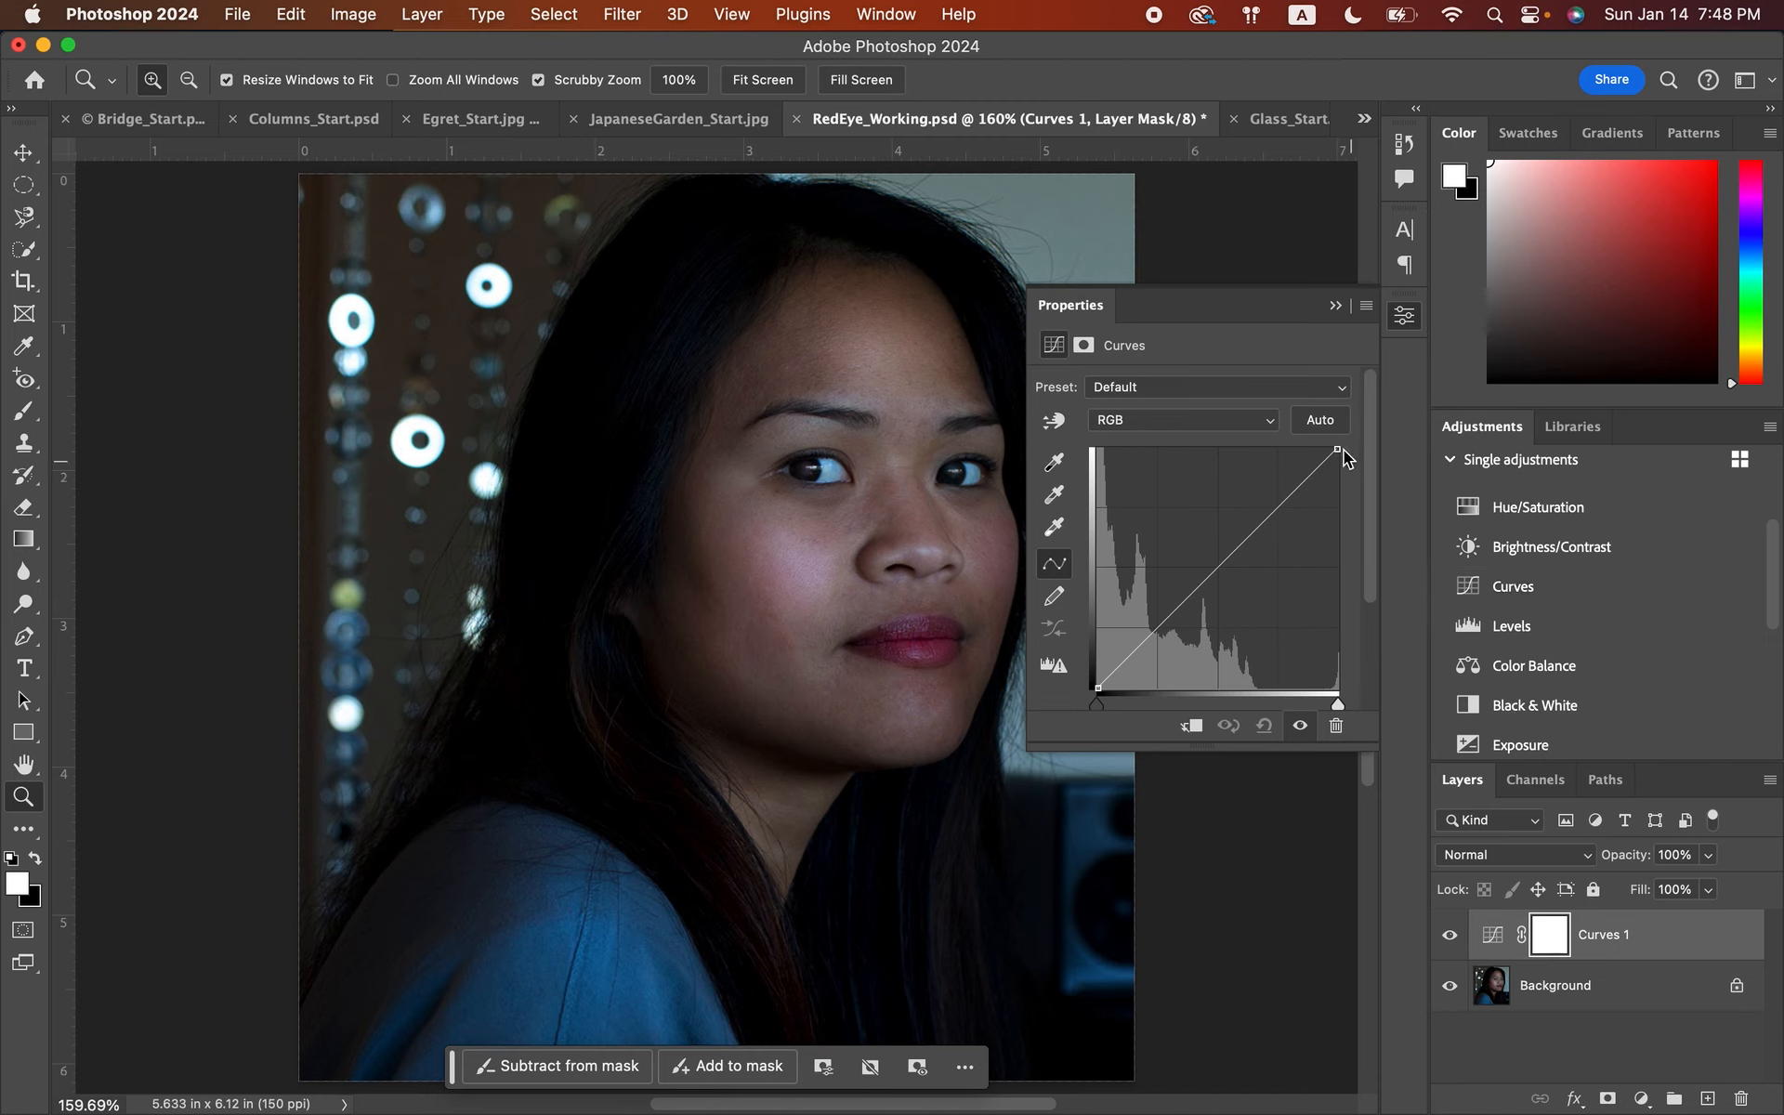
left_click(1320, 422)
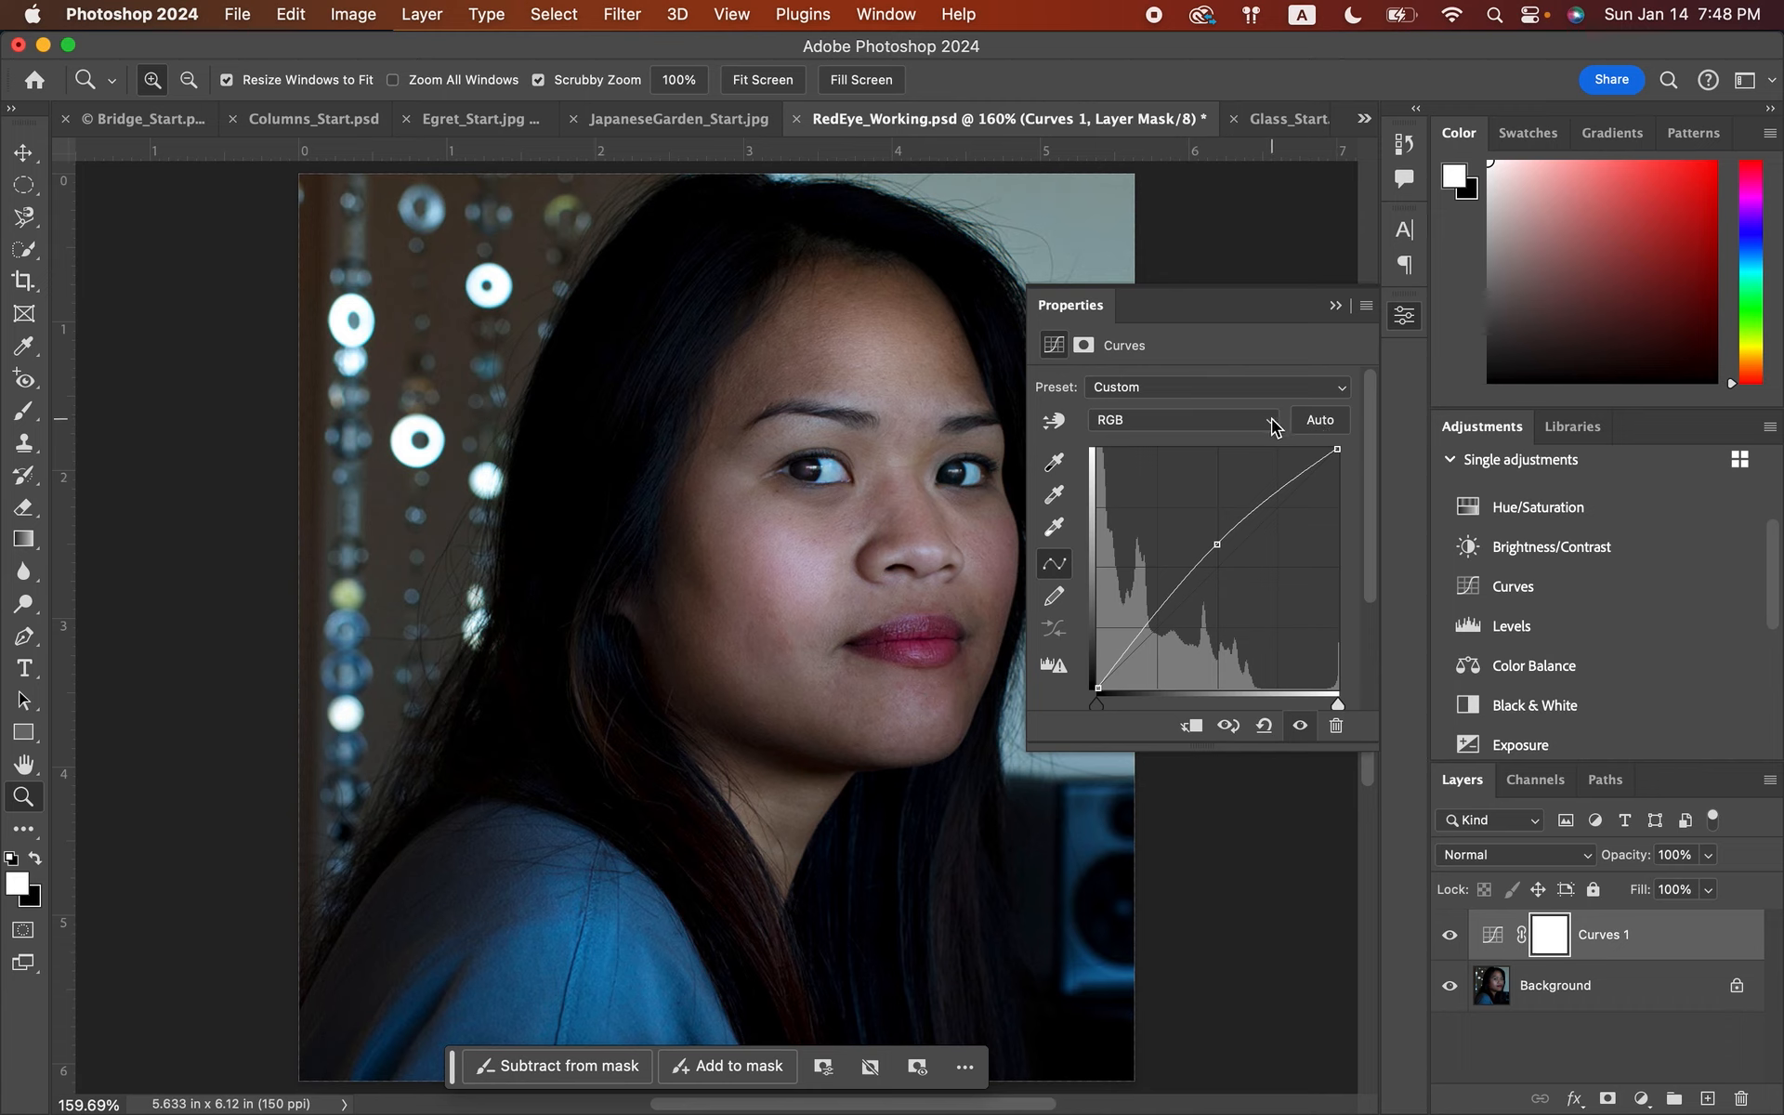
- Apply the Lighter (RGB) preset to the Curves adjustment
left_click(1273, 426)
left_click(1273, 416)
left_click(1276, 392)
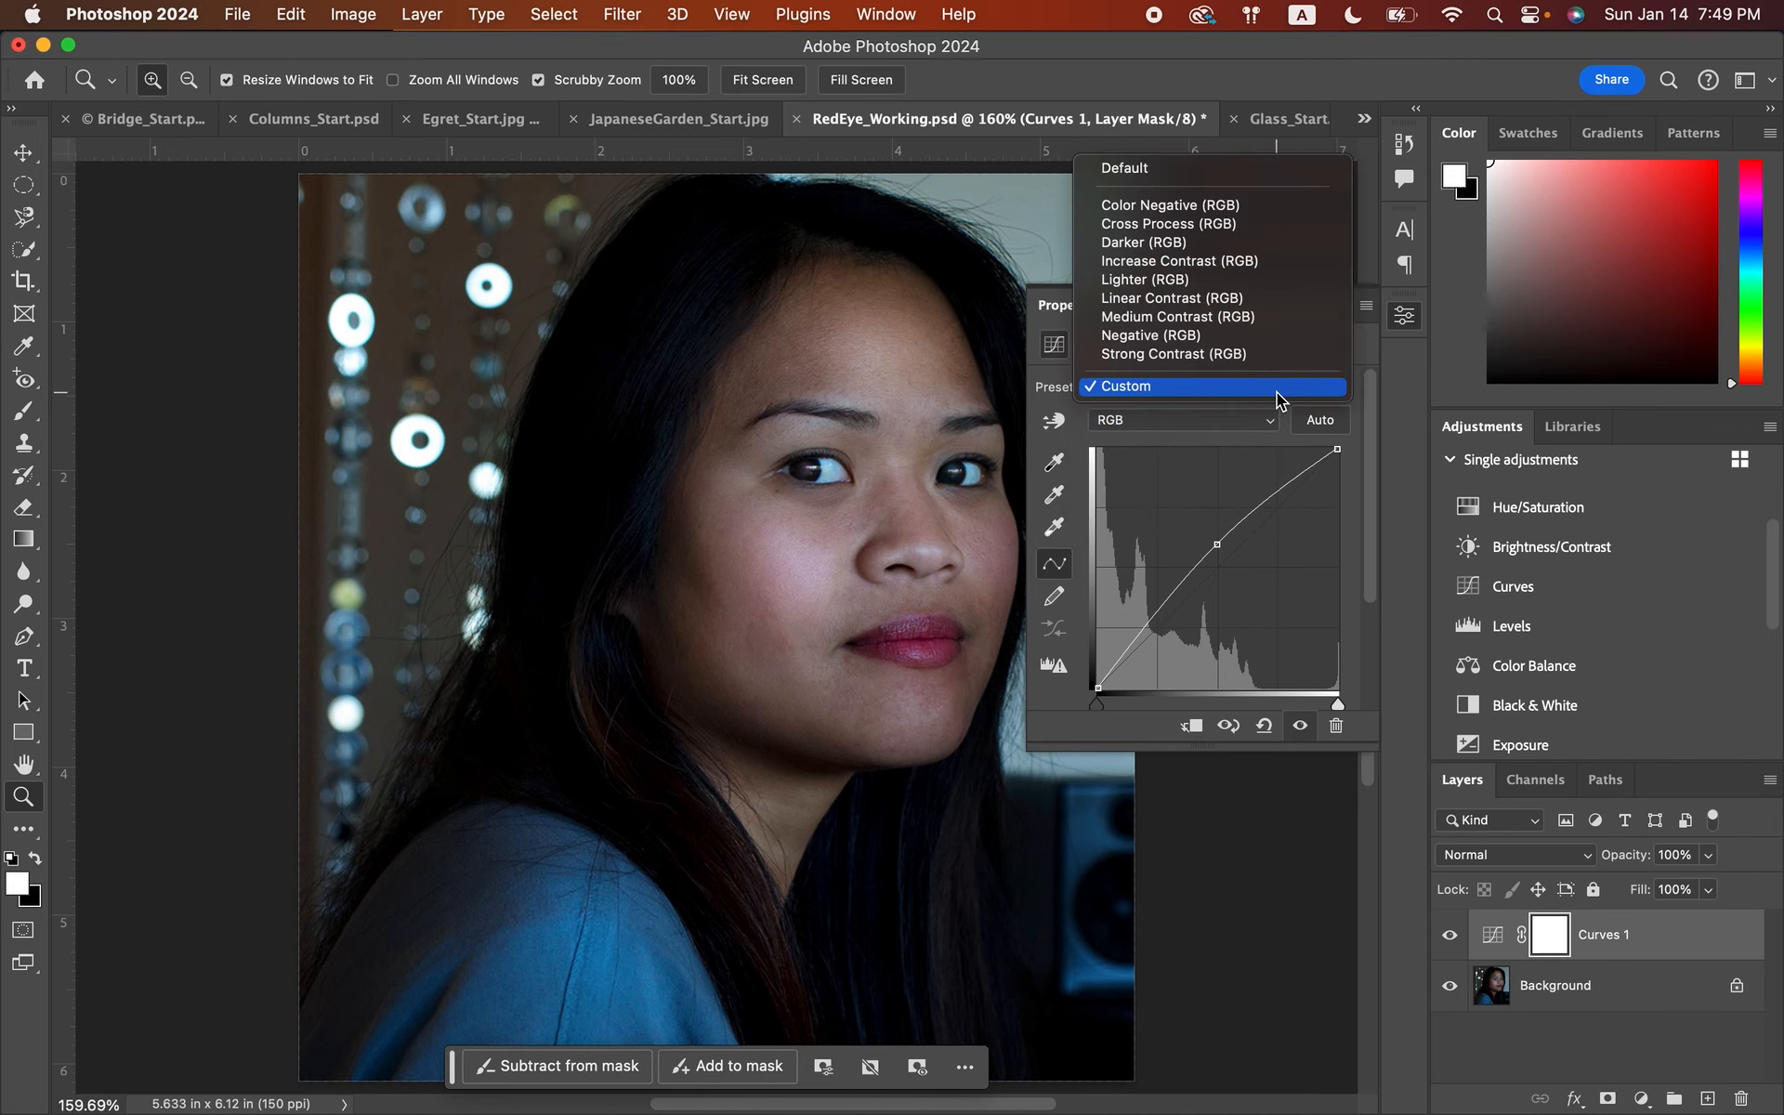
left_click(1218, 280)
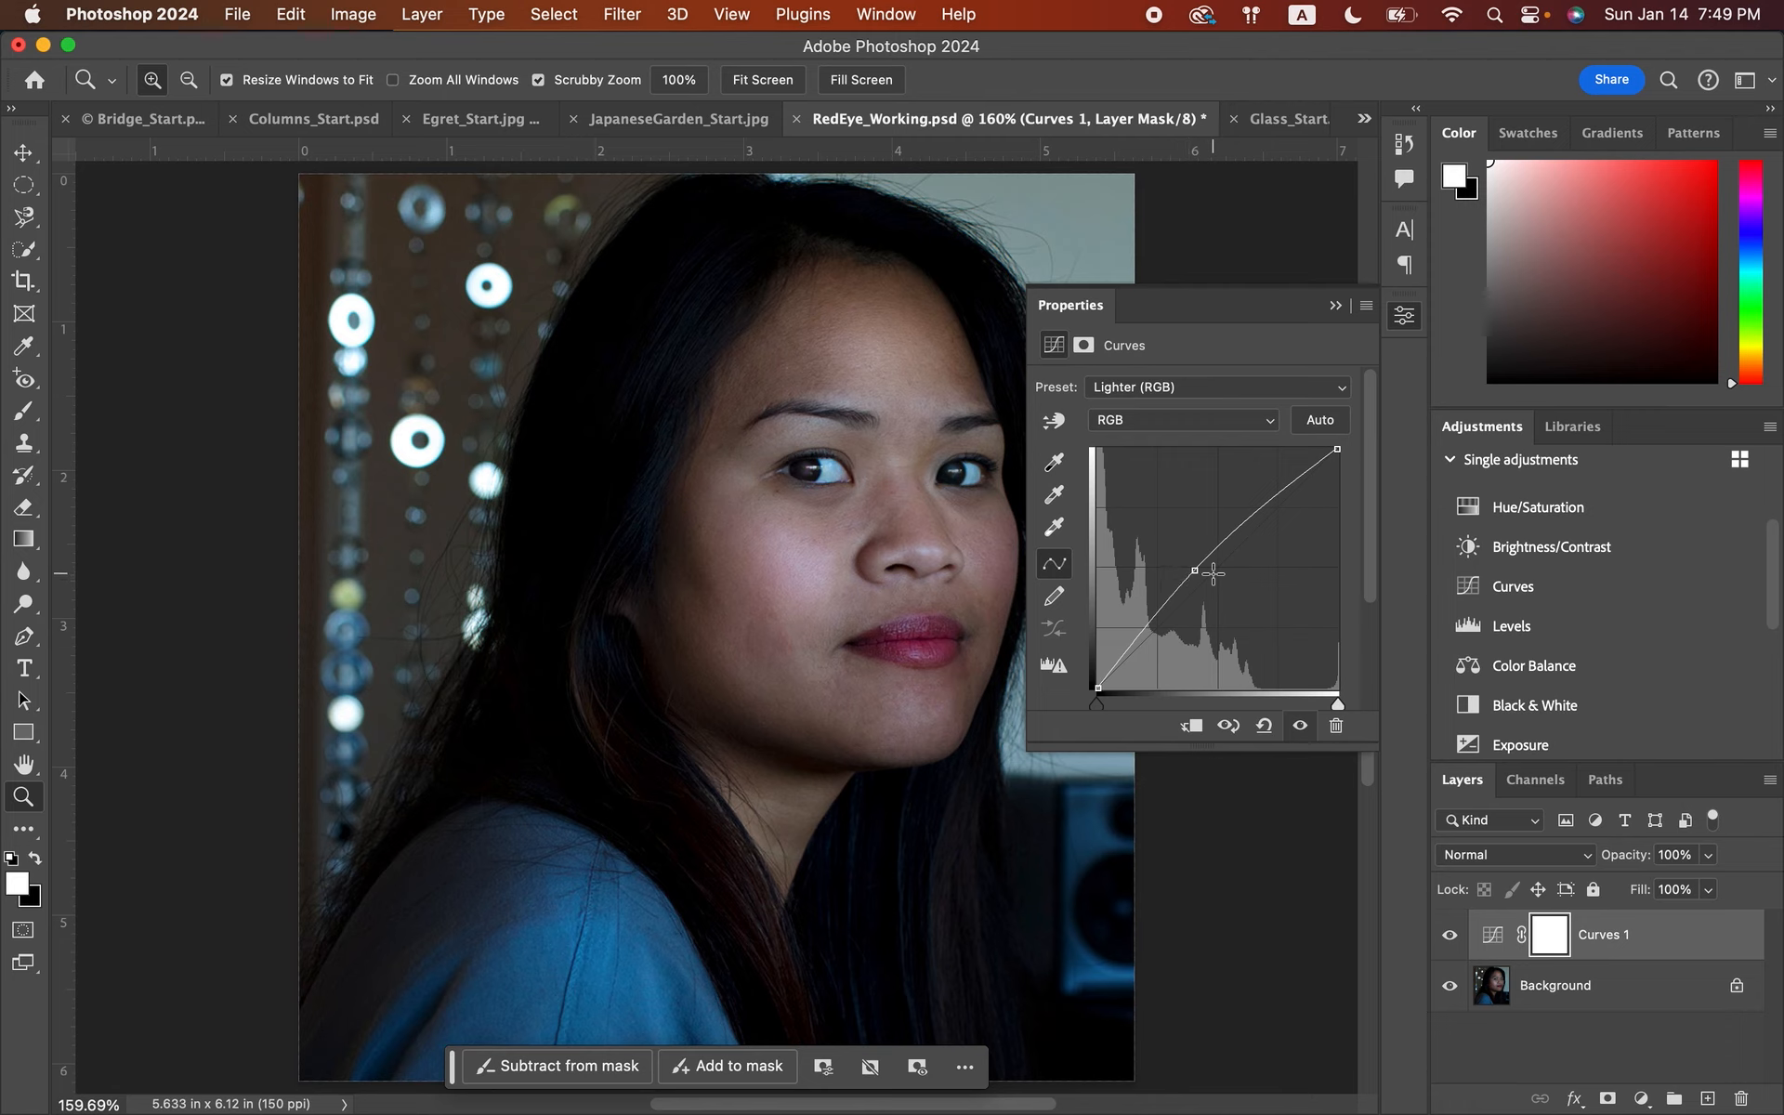
- Select the middle point of the RGB curve and nudge it in small increments to fine-tune the portrait's brightness
left_click_drag(1194, 571, 1196, 571)
key("Up")
key("Up")
key("Up")
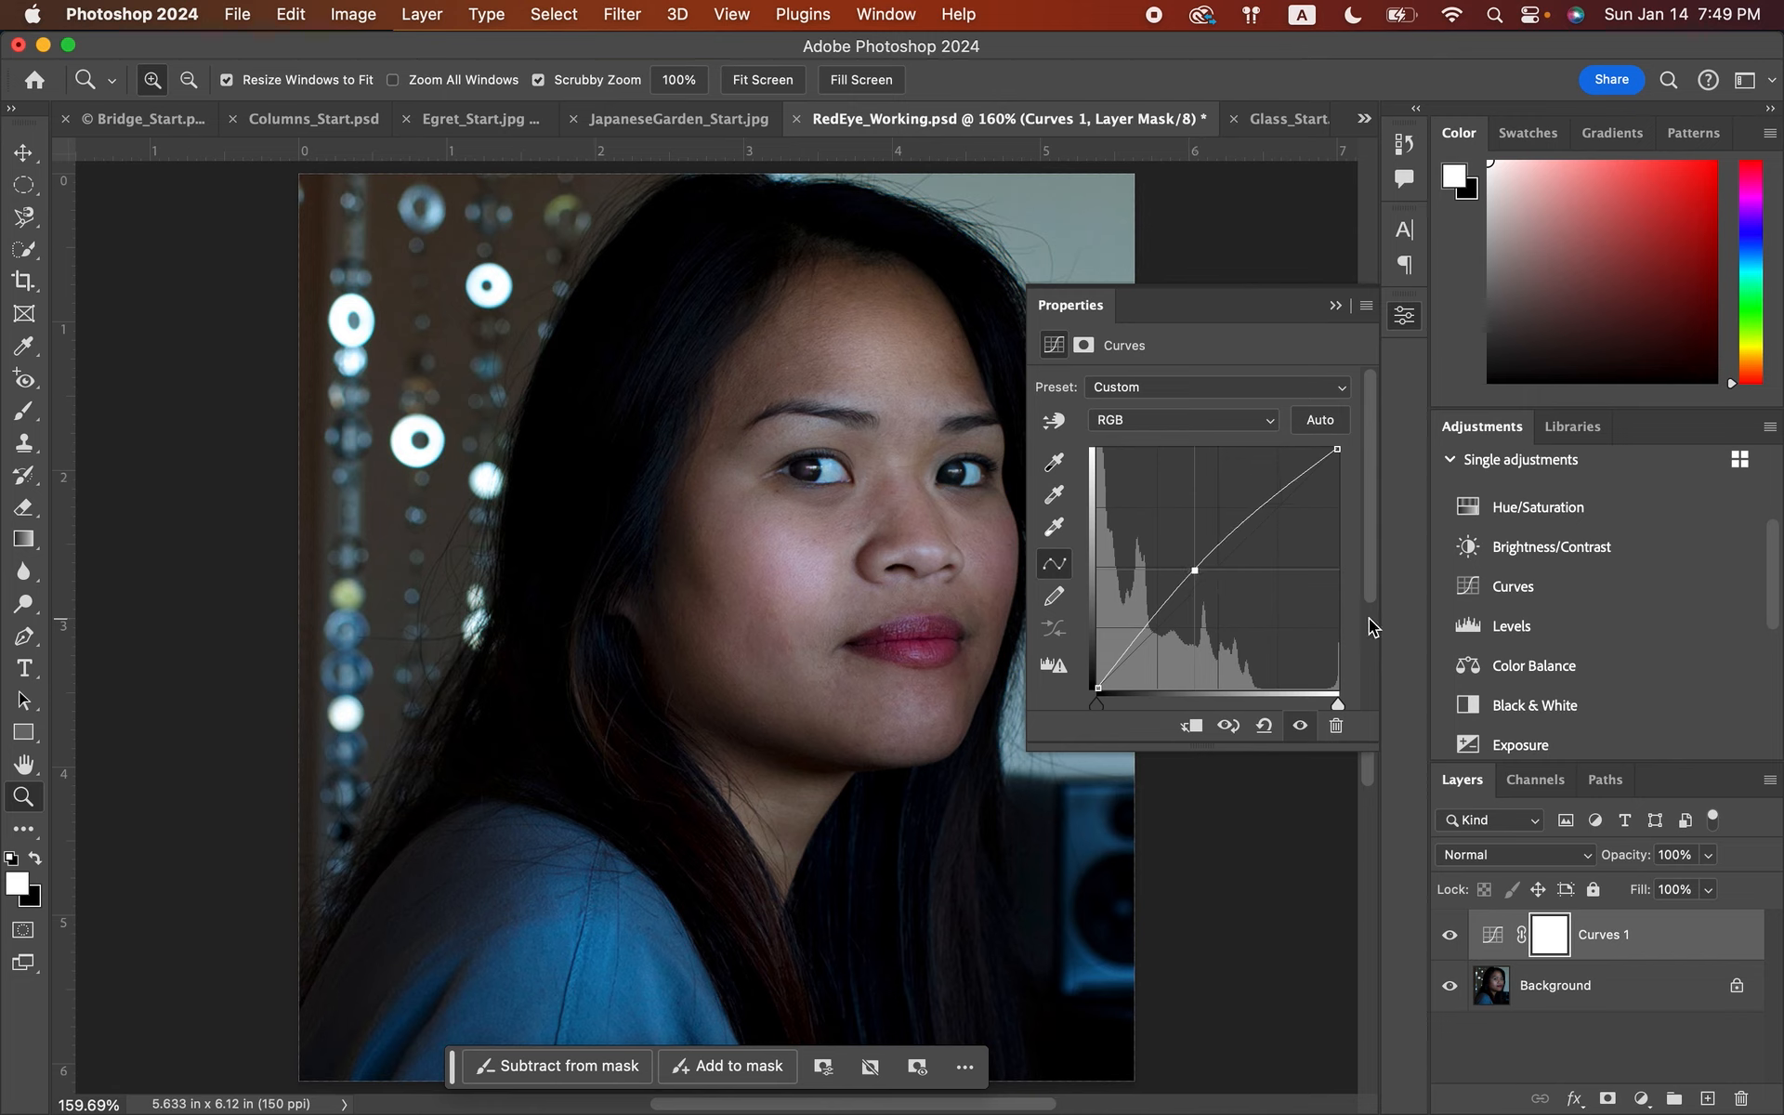
key("Left")
key("Left")
key("Left")
key("Up")
key("Up")
key("Up")
key("Up")
key("Up")
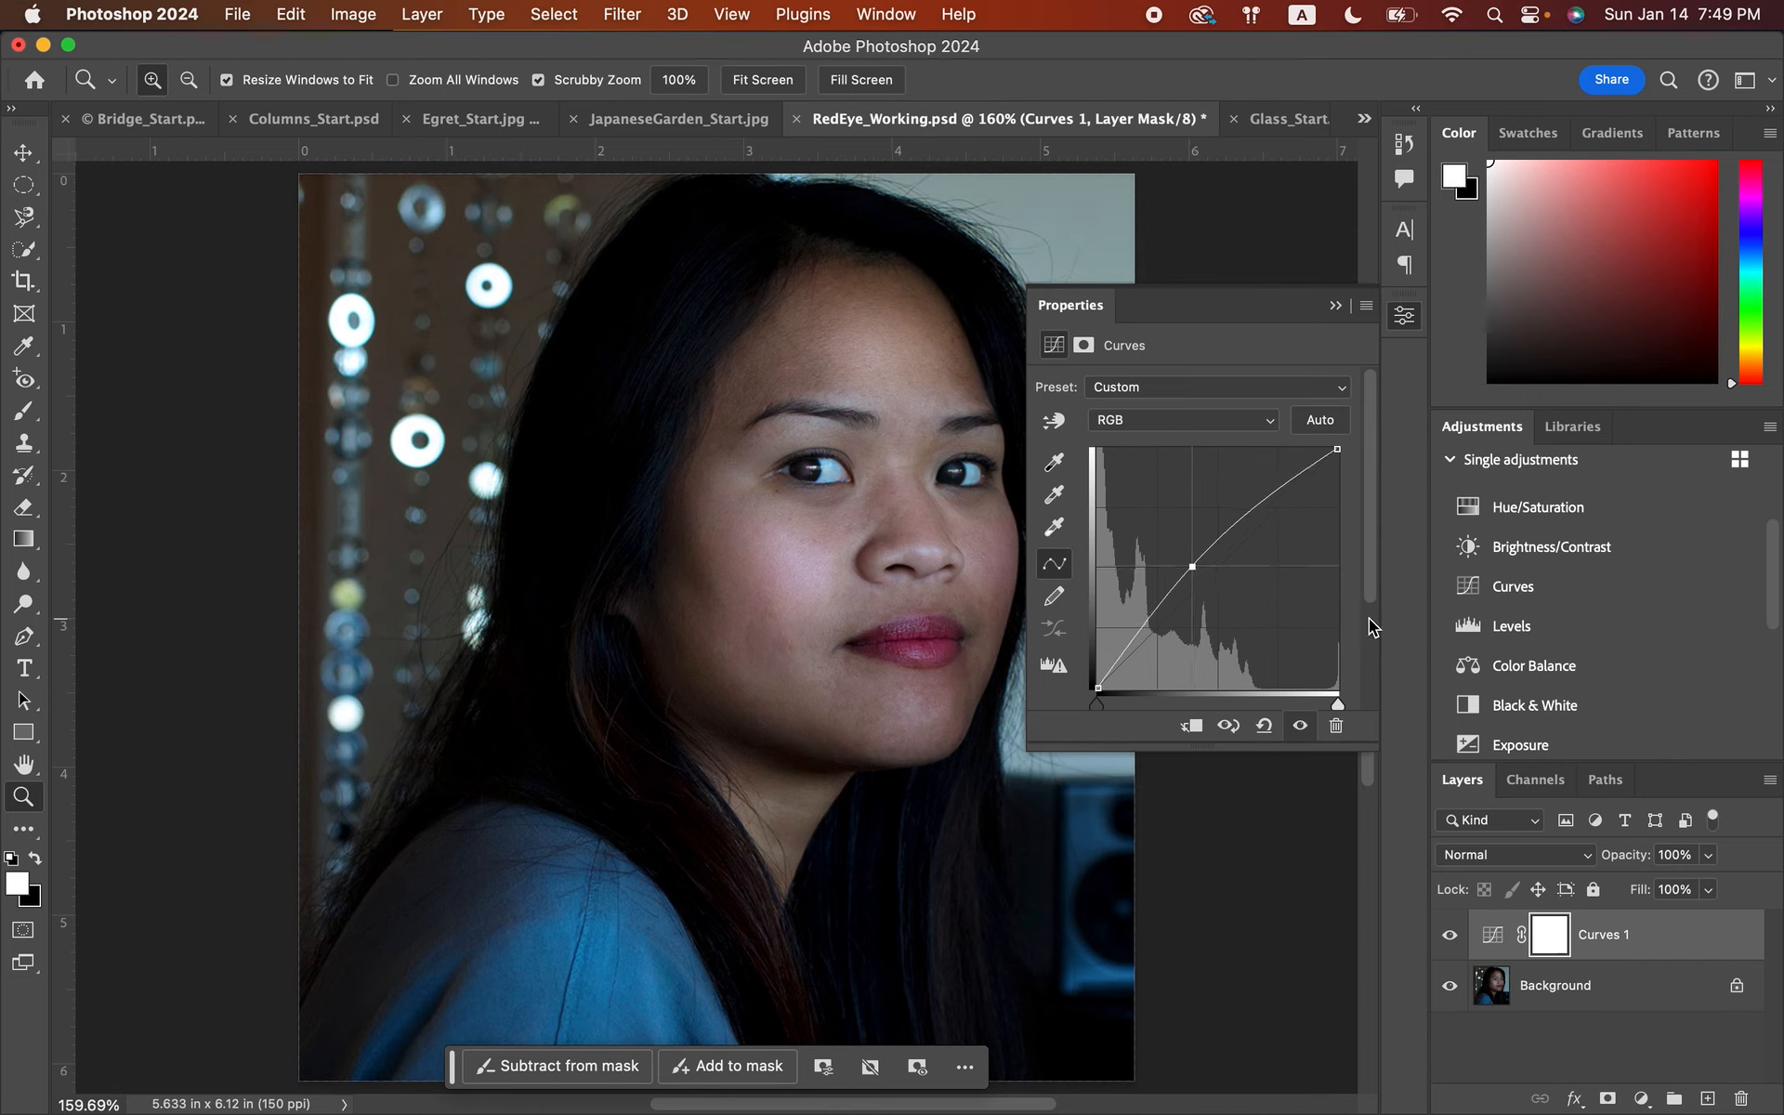
key("Left")
key("Left")
key("Left")
key("Up")
key("Up")
key("Up")
key("Up")
key("Up")
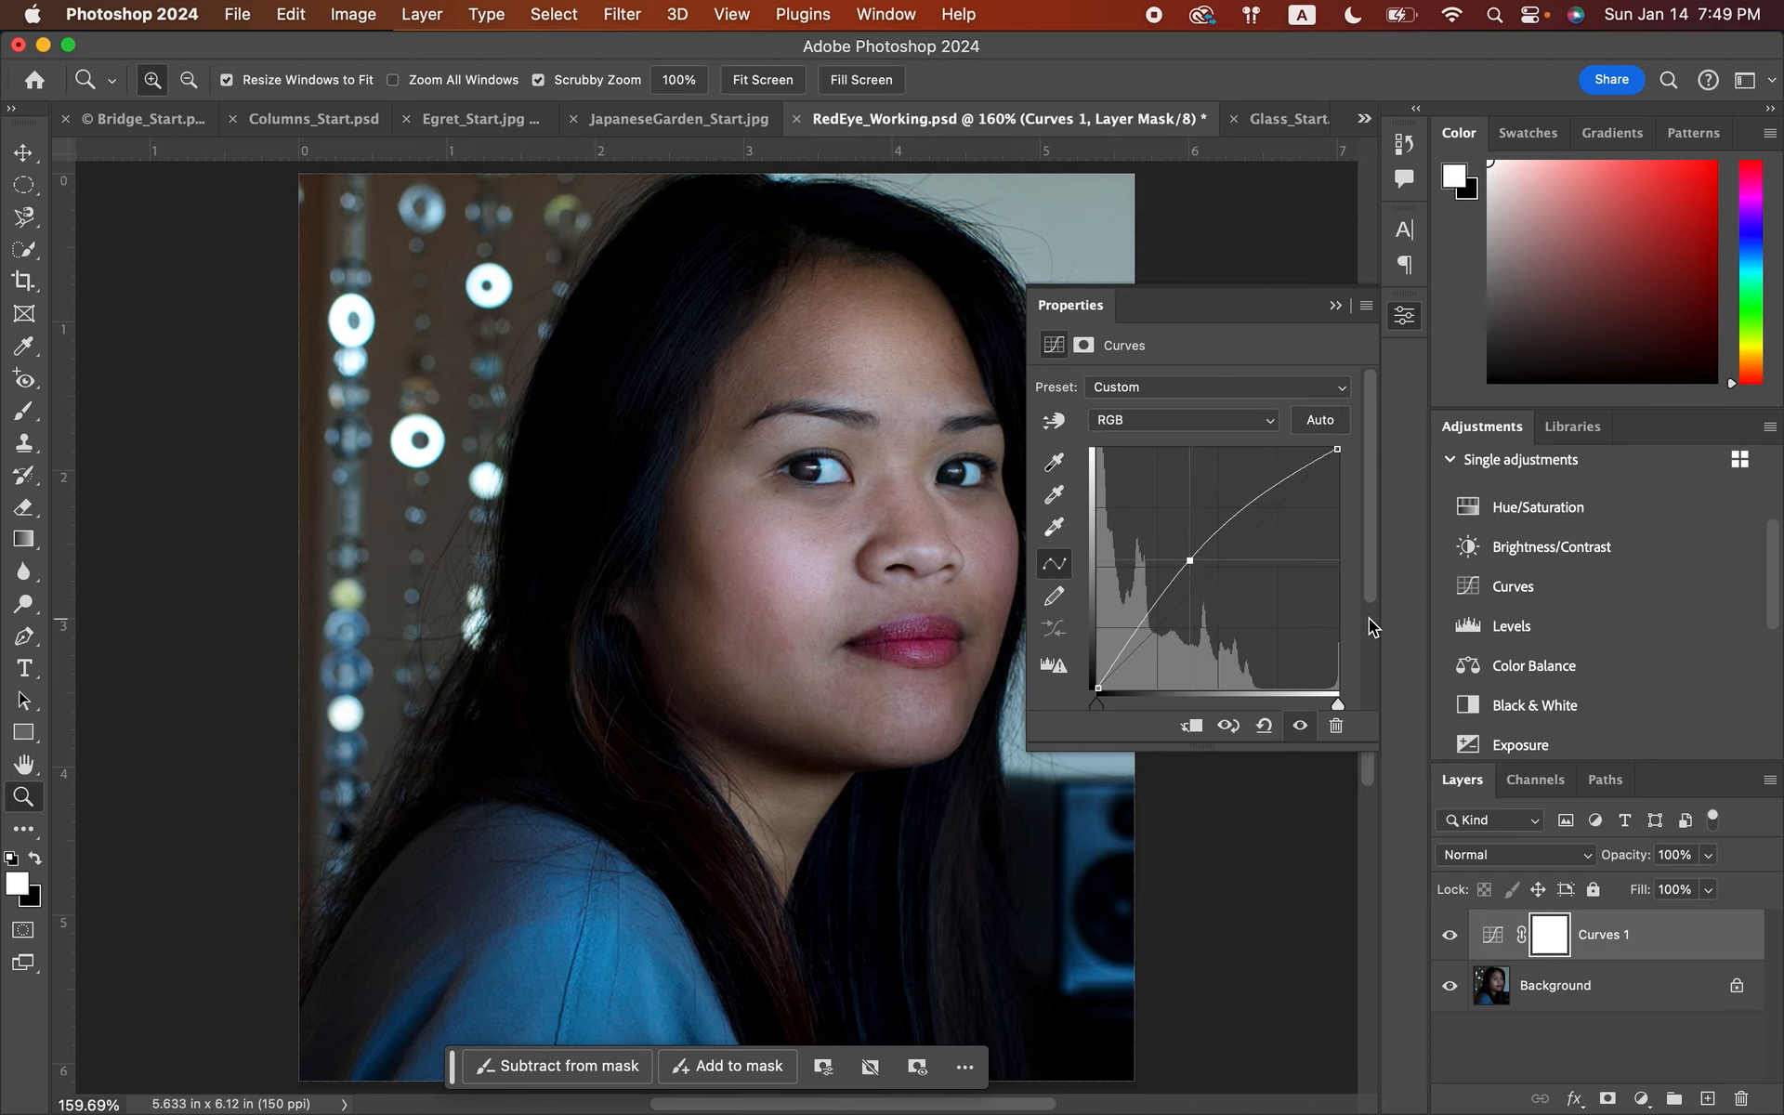
key("Down")
key("Down")
key("Down")
key("Down")
key("Right")
key("Right")
key("Right")
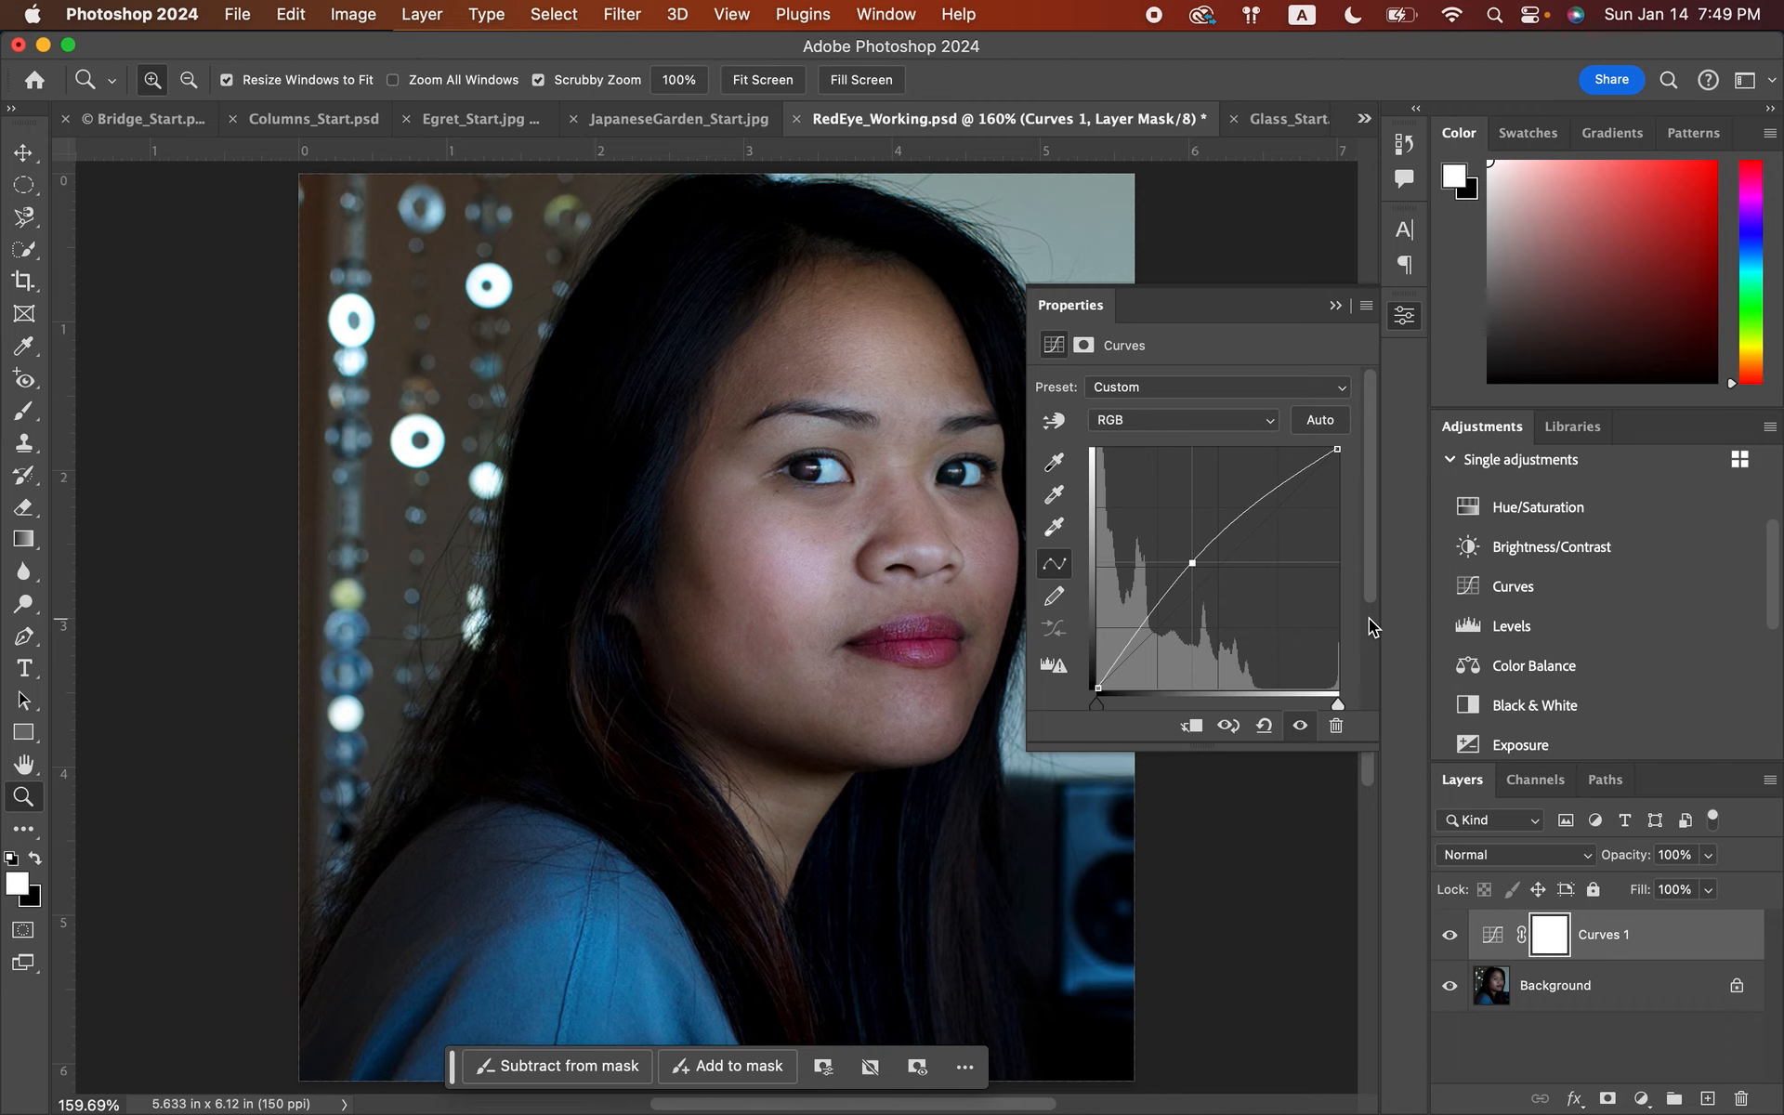
- Reset the Curves adjustment to its default and brighten the forehead tones with on-image adjustment using a point sample
left_click(1264, 727)
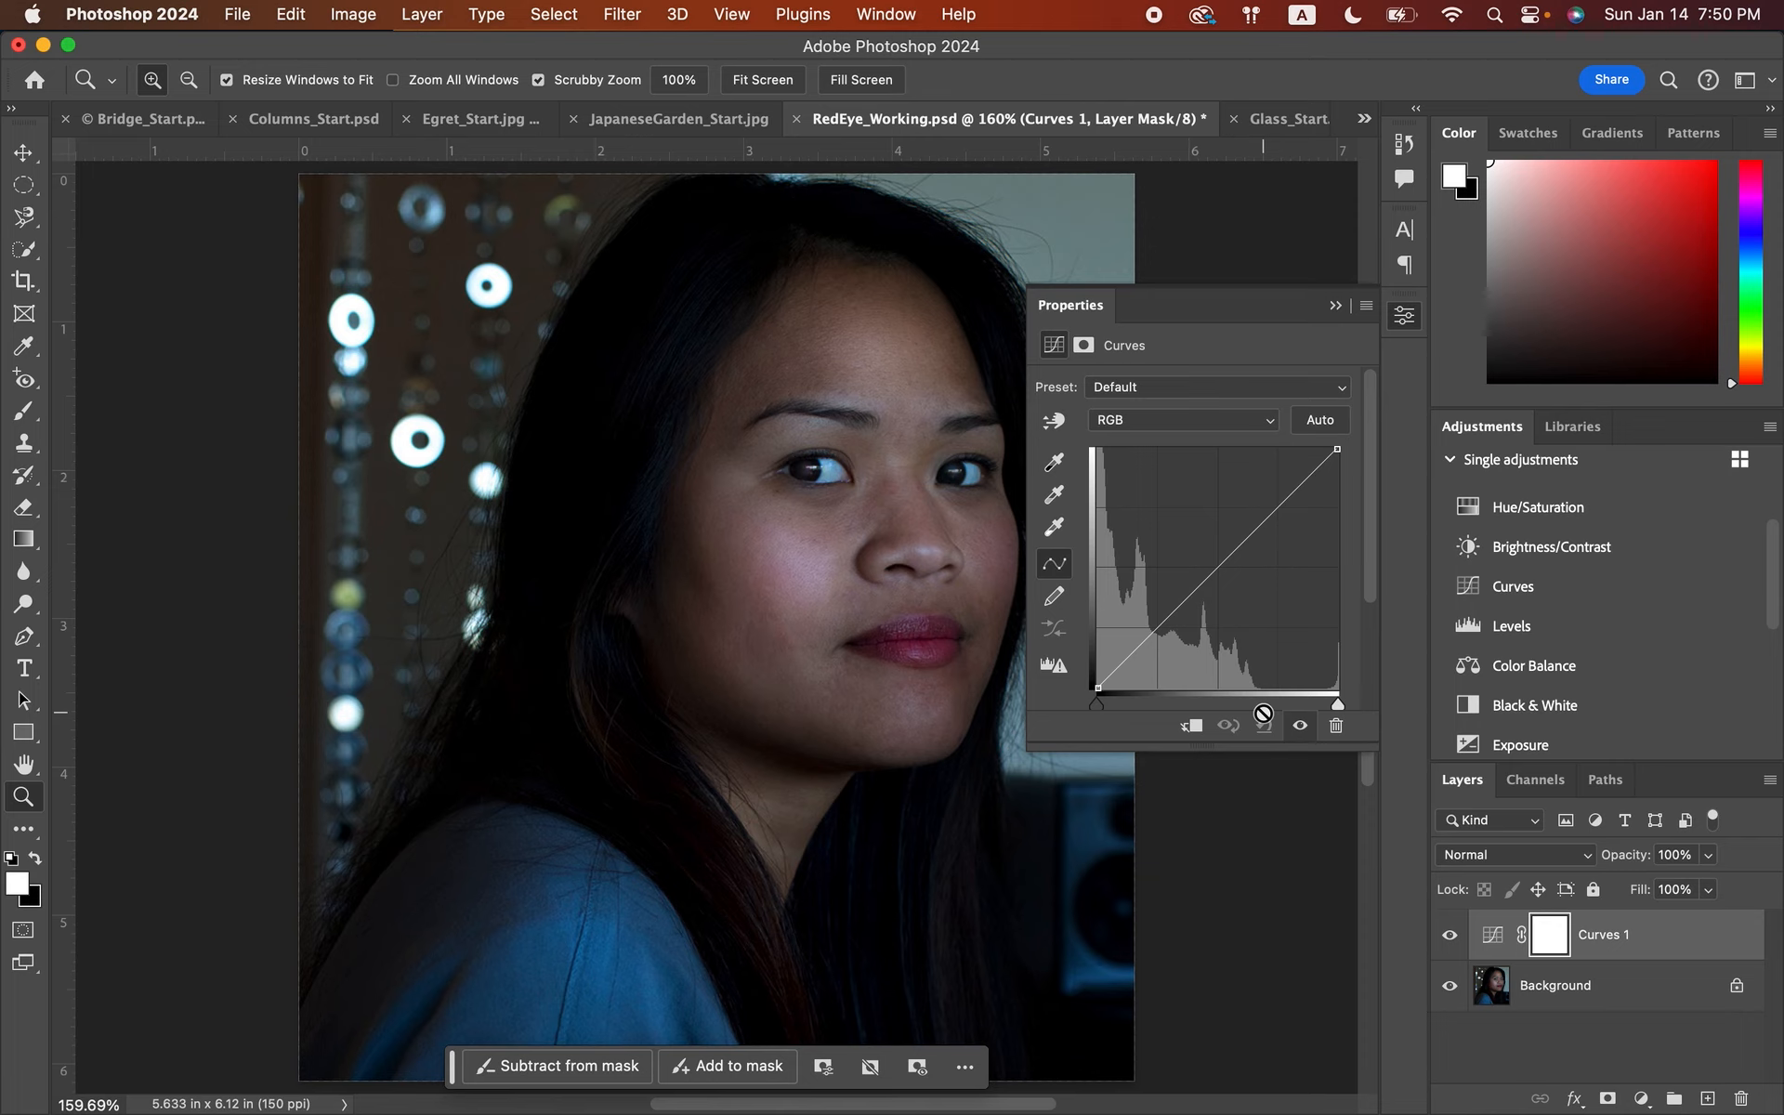
left_click(1053, 424)
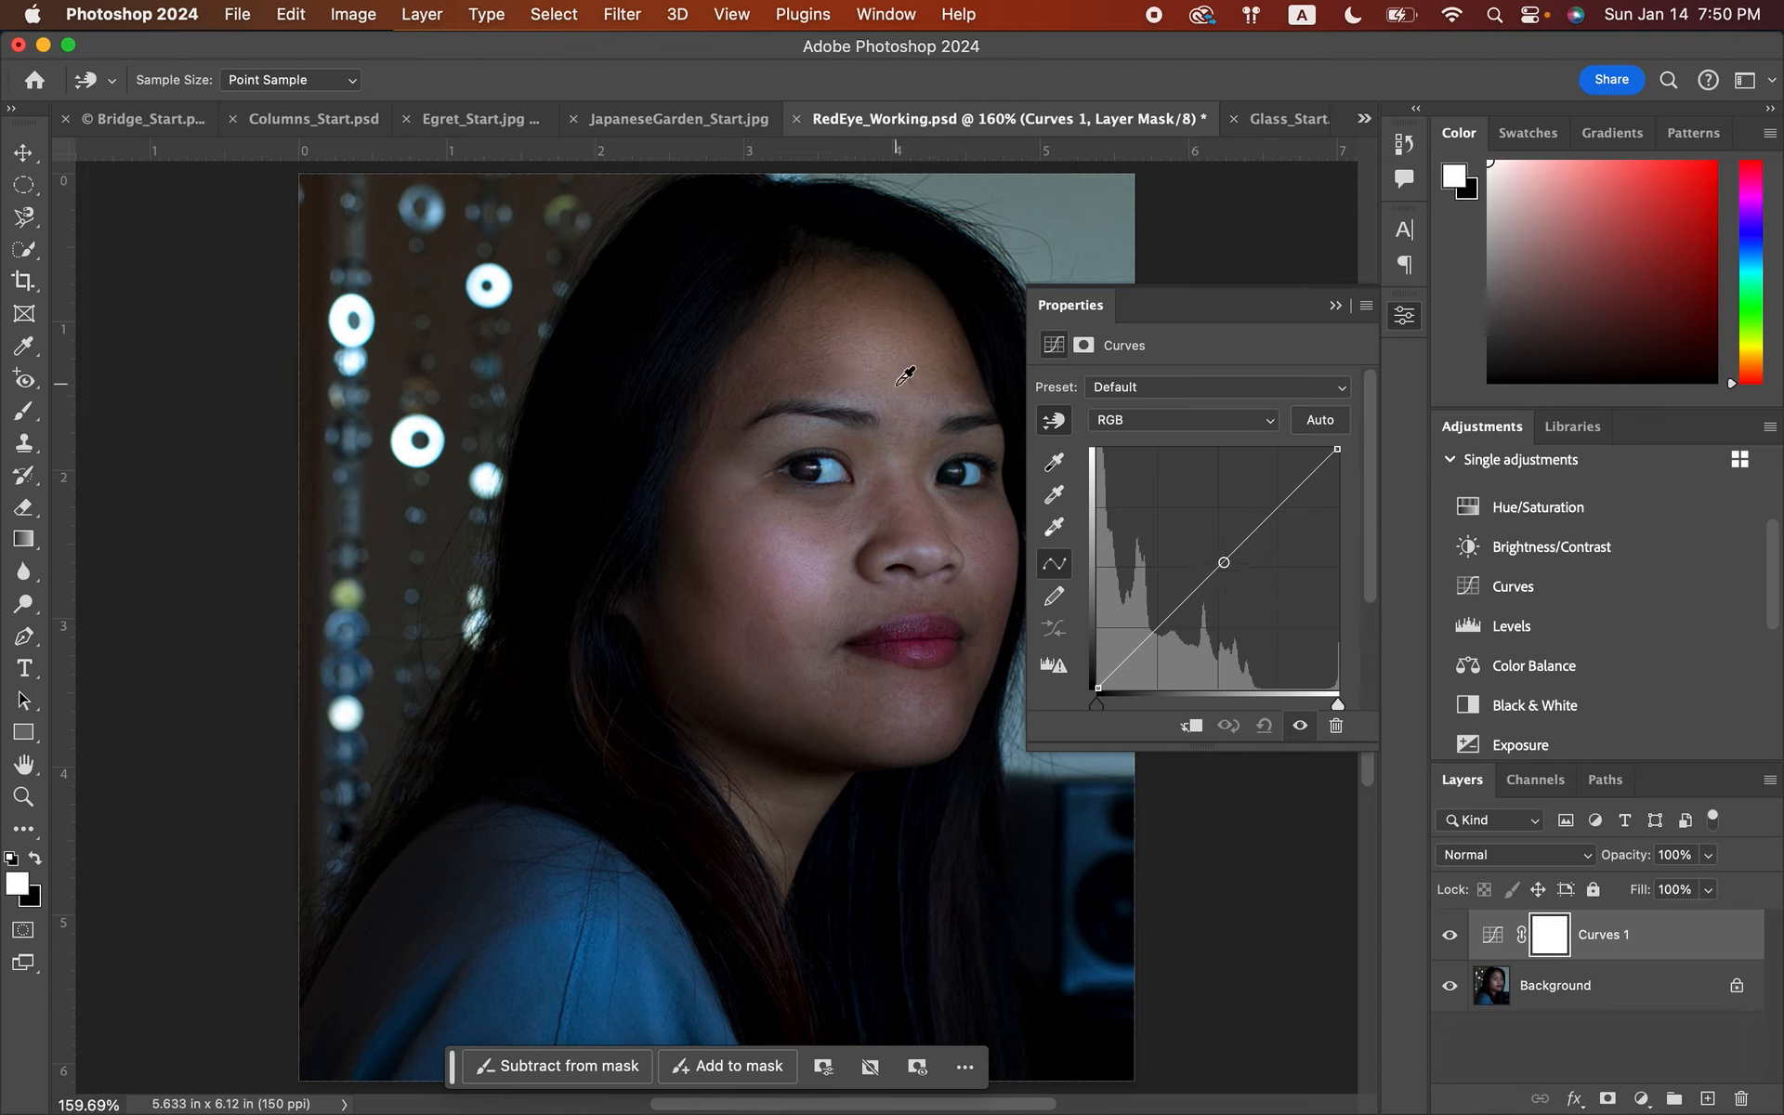
left_click_drag(905, 375, 899, 354)
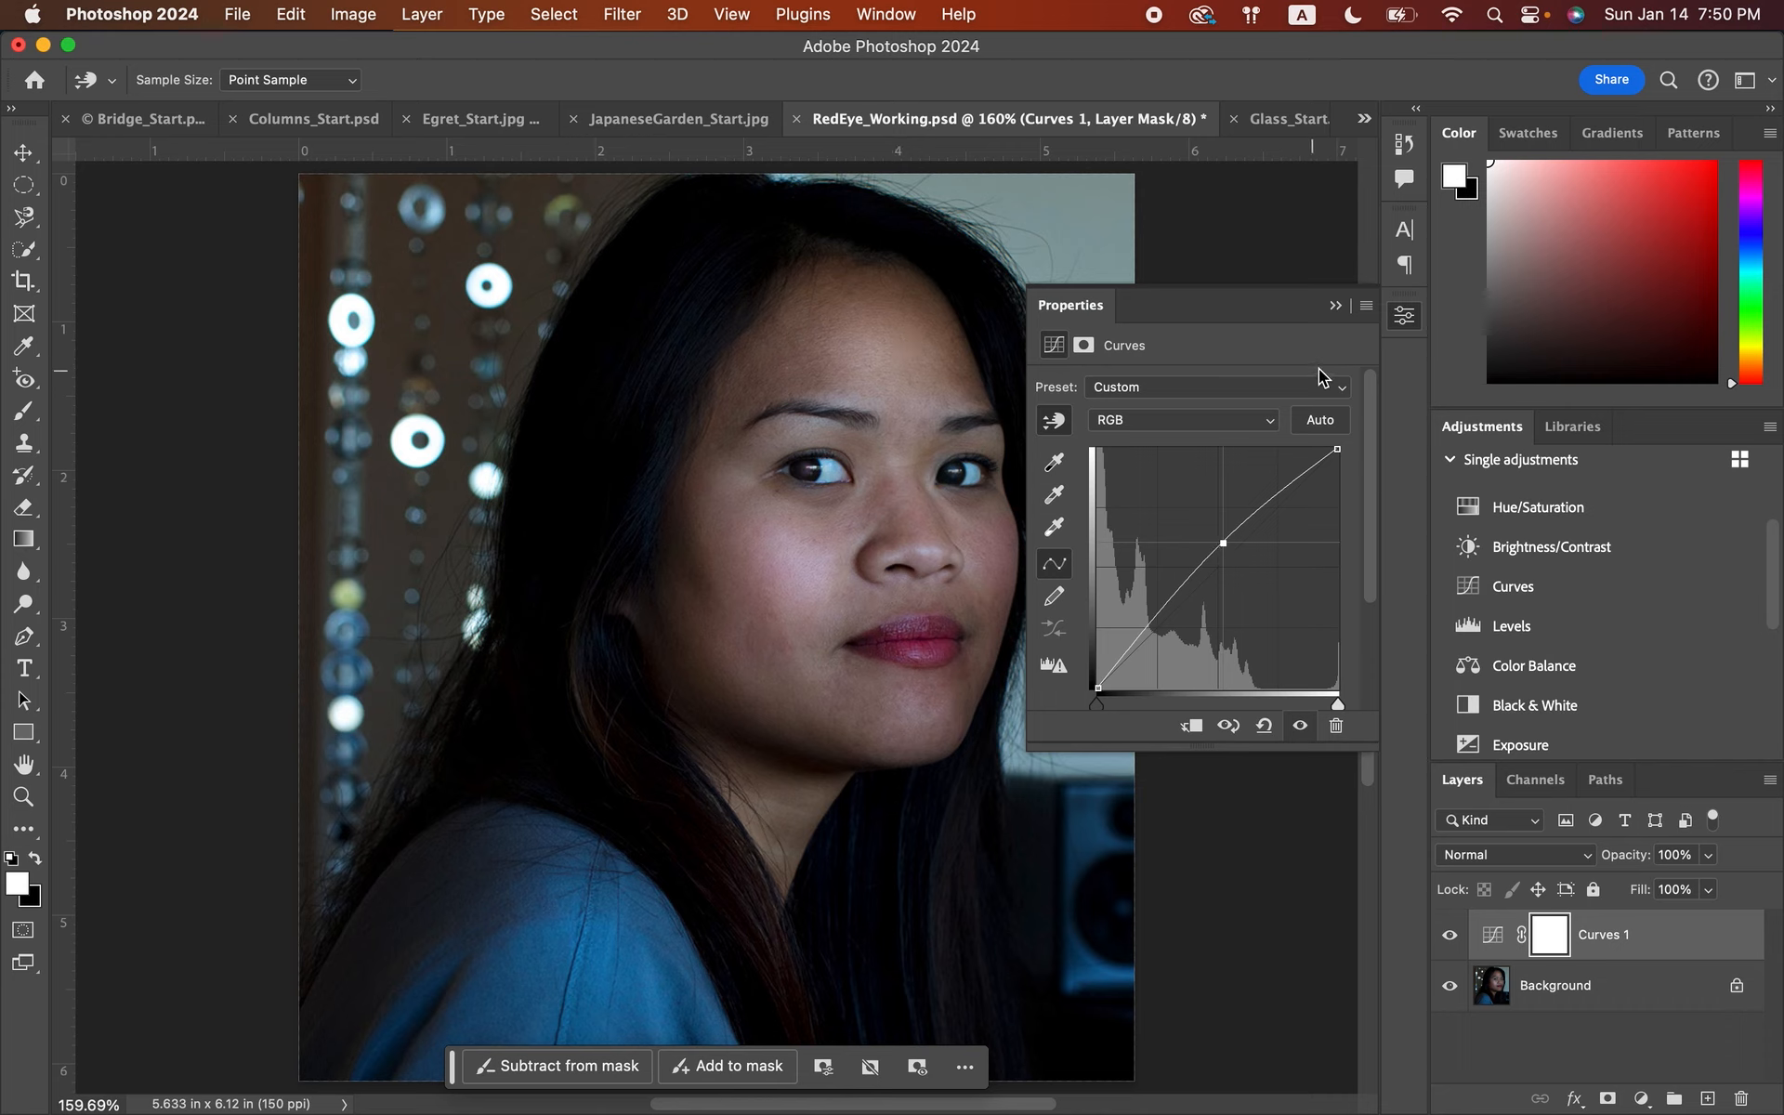
- Collapse the Curves properties and save RedEye_Working.psd with Maximize Compatibility enabled
left_click(1336, 307)
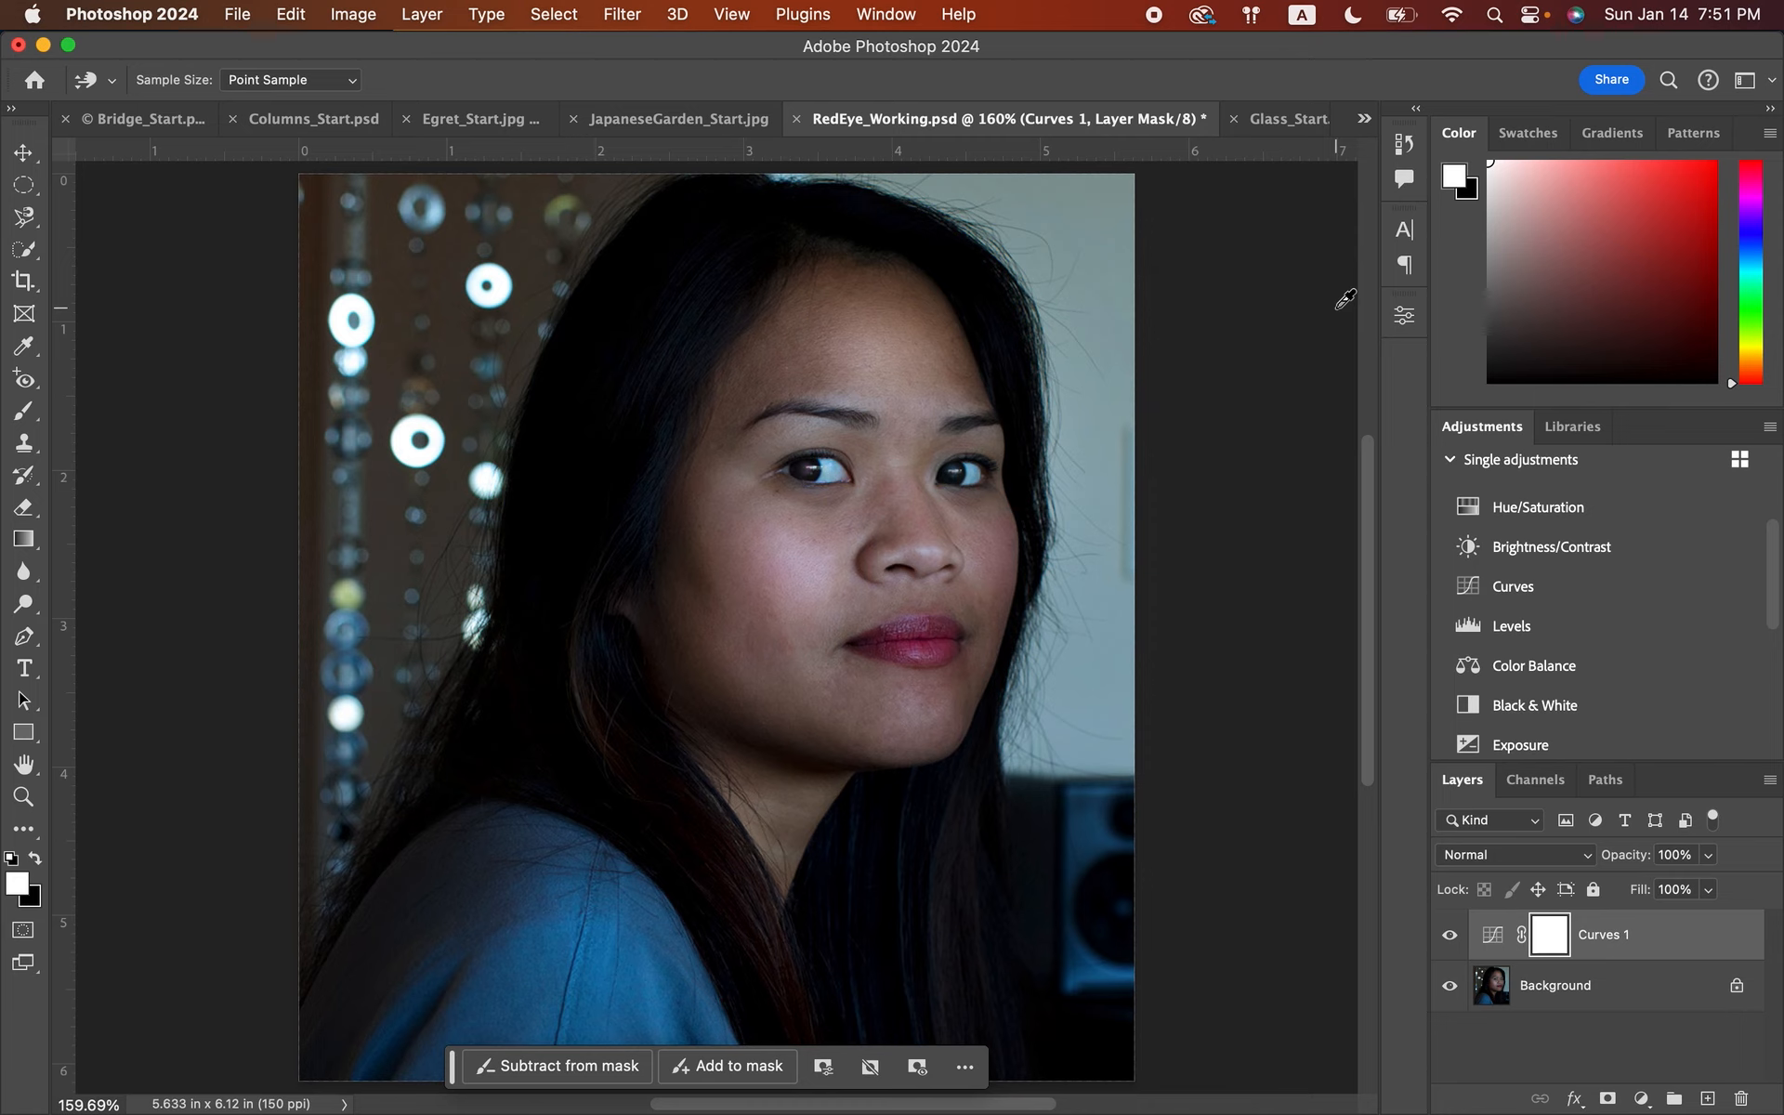
key("cmd+s")
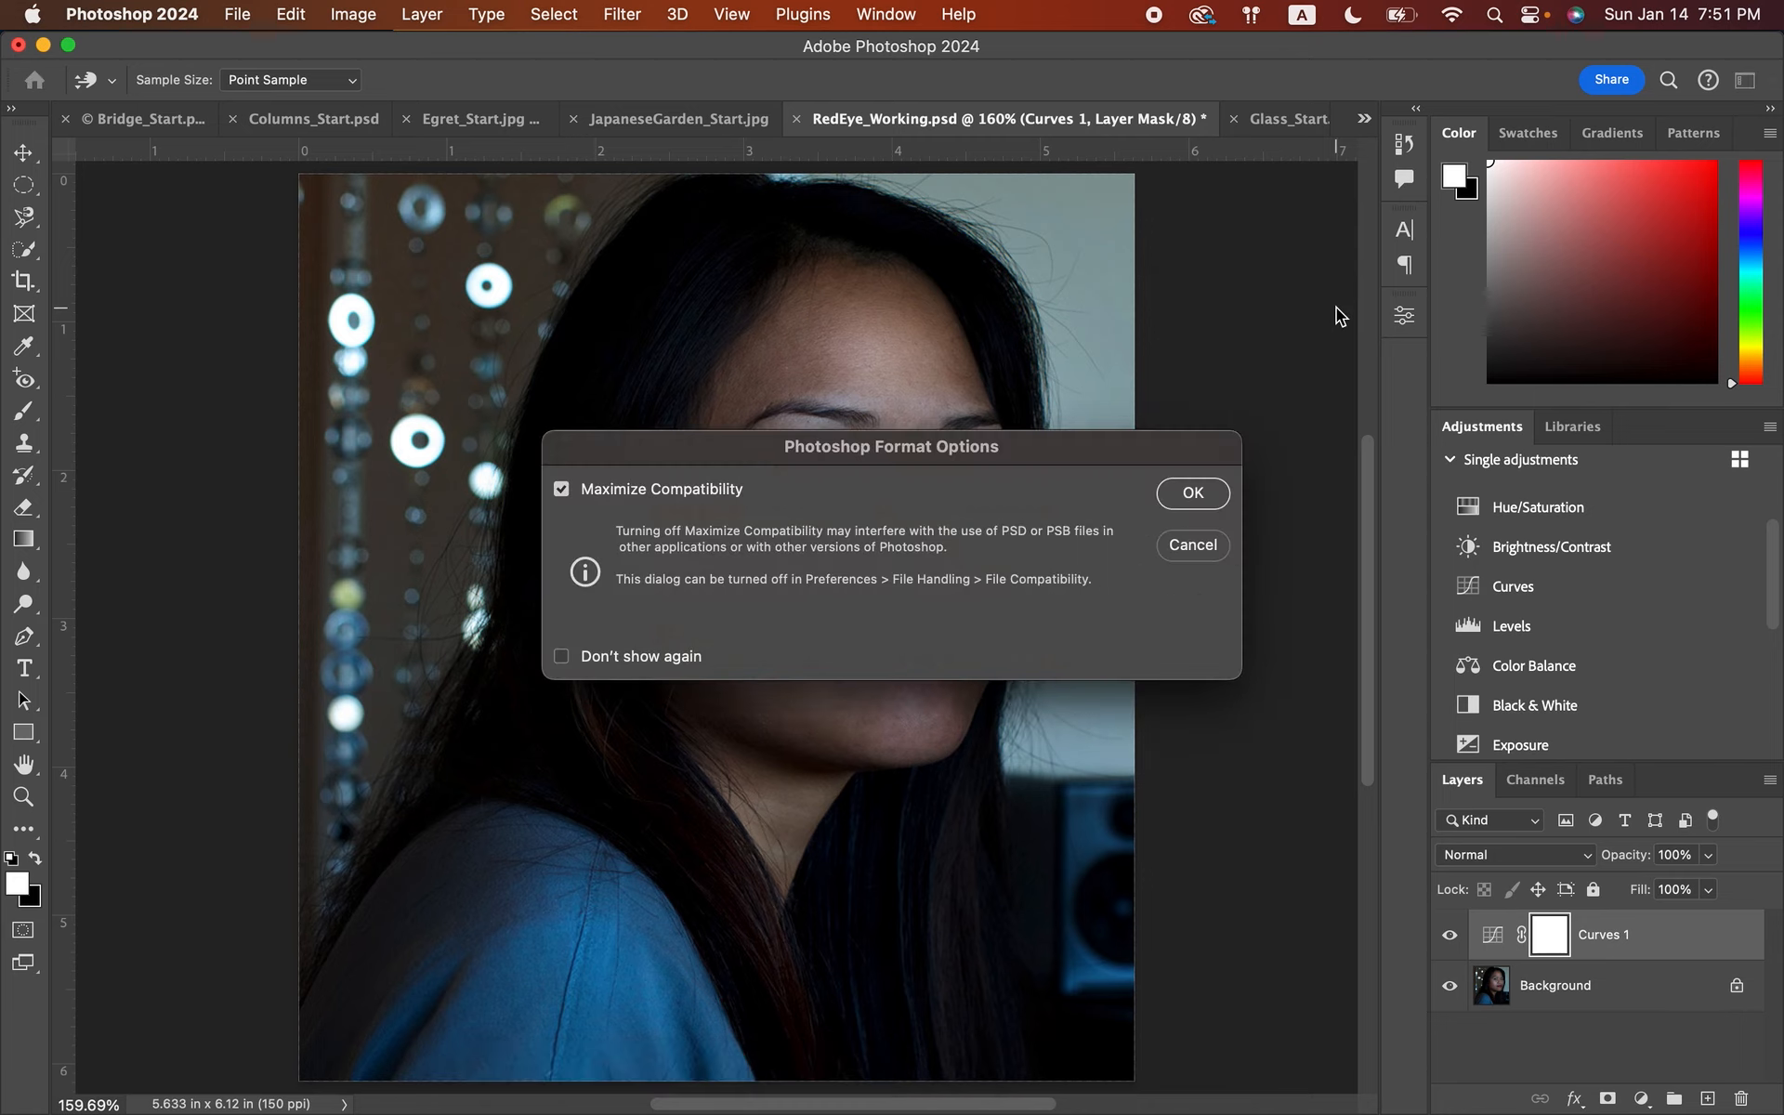
left_click(1193, 493)
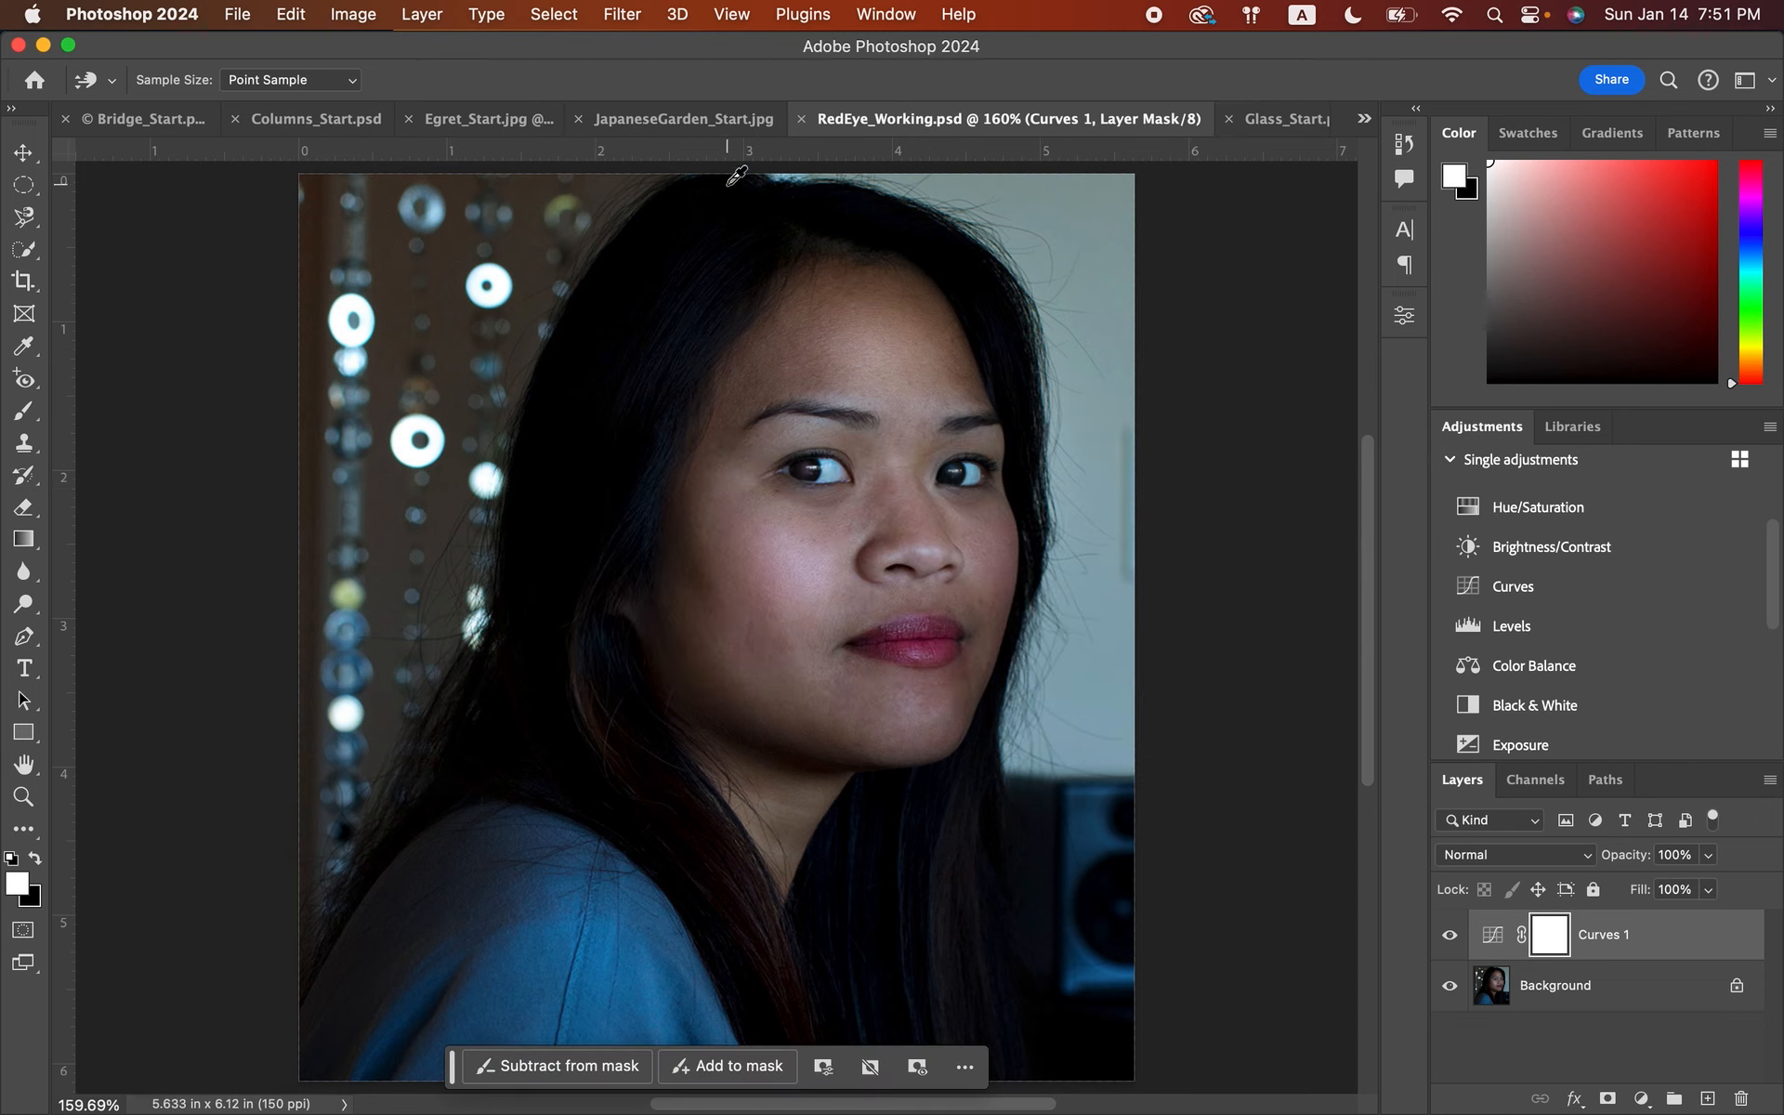
left_click(621, 15)
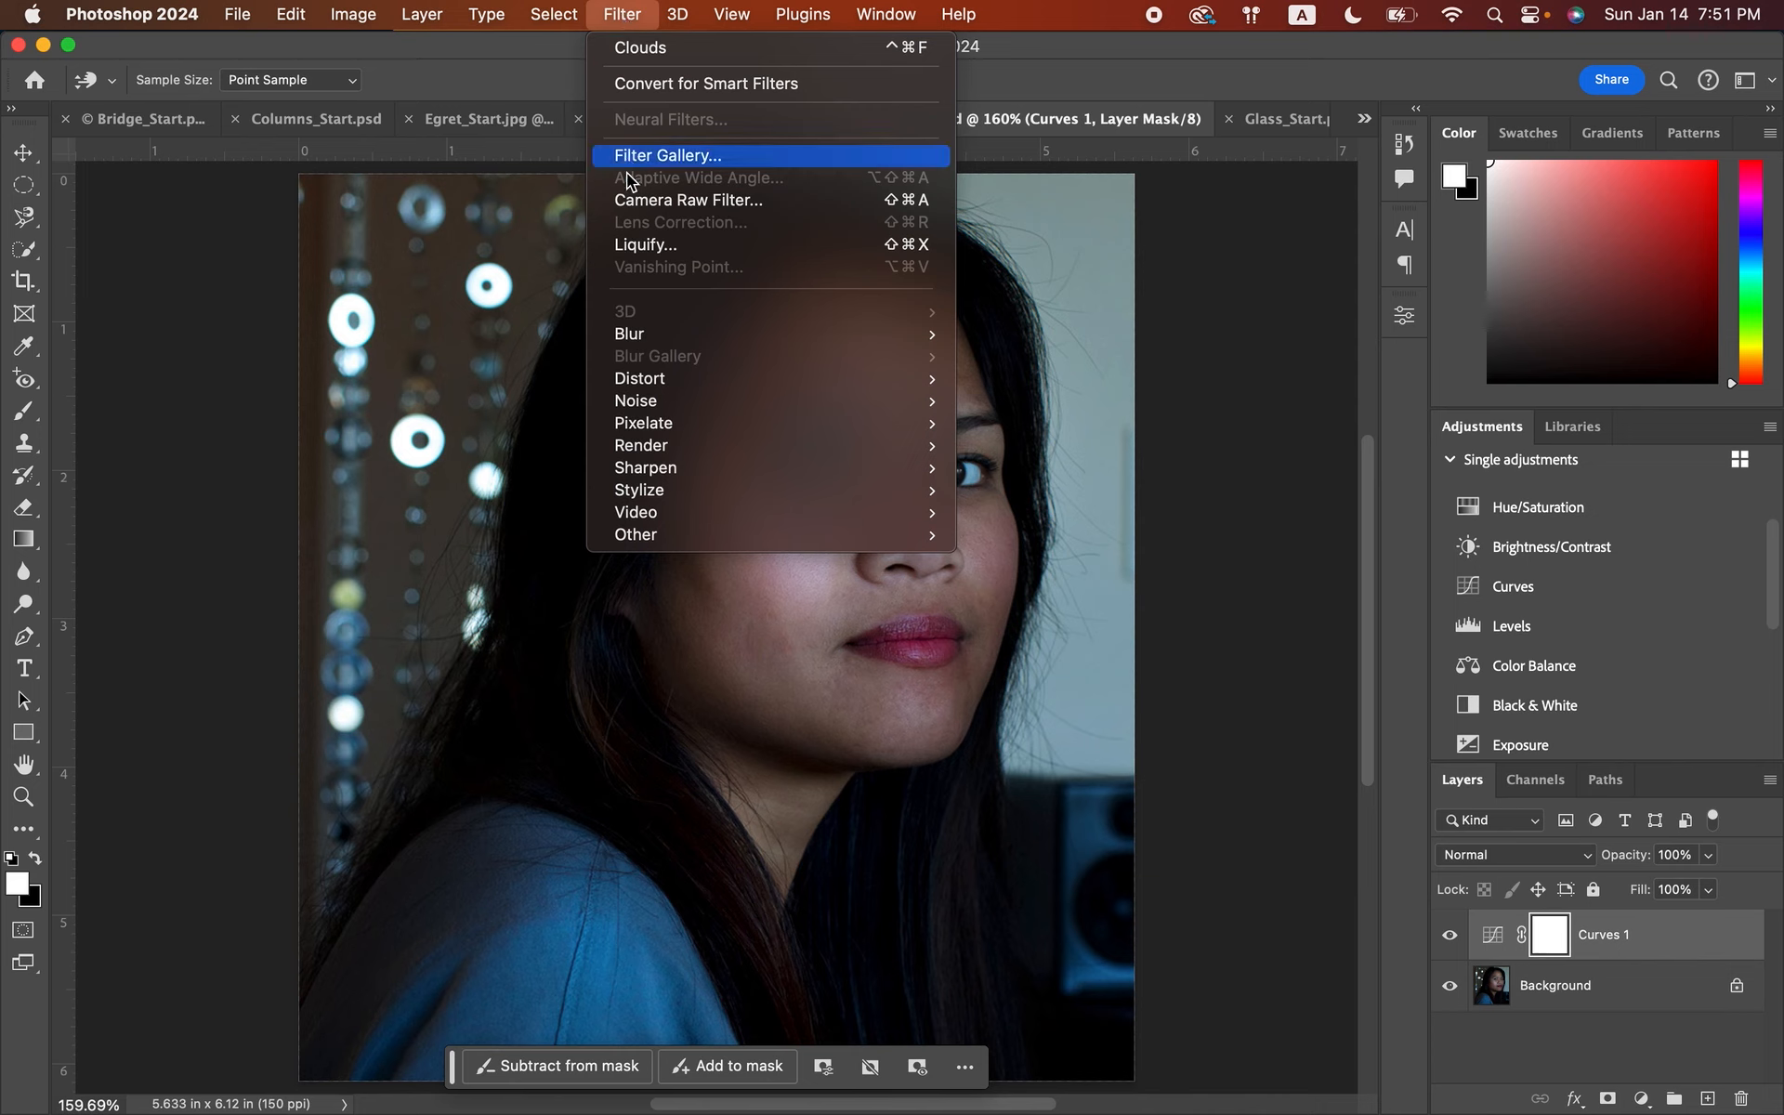
left_click(644, 246)
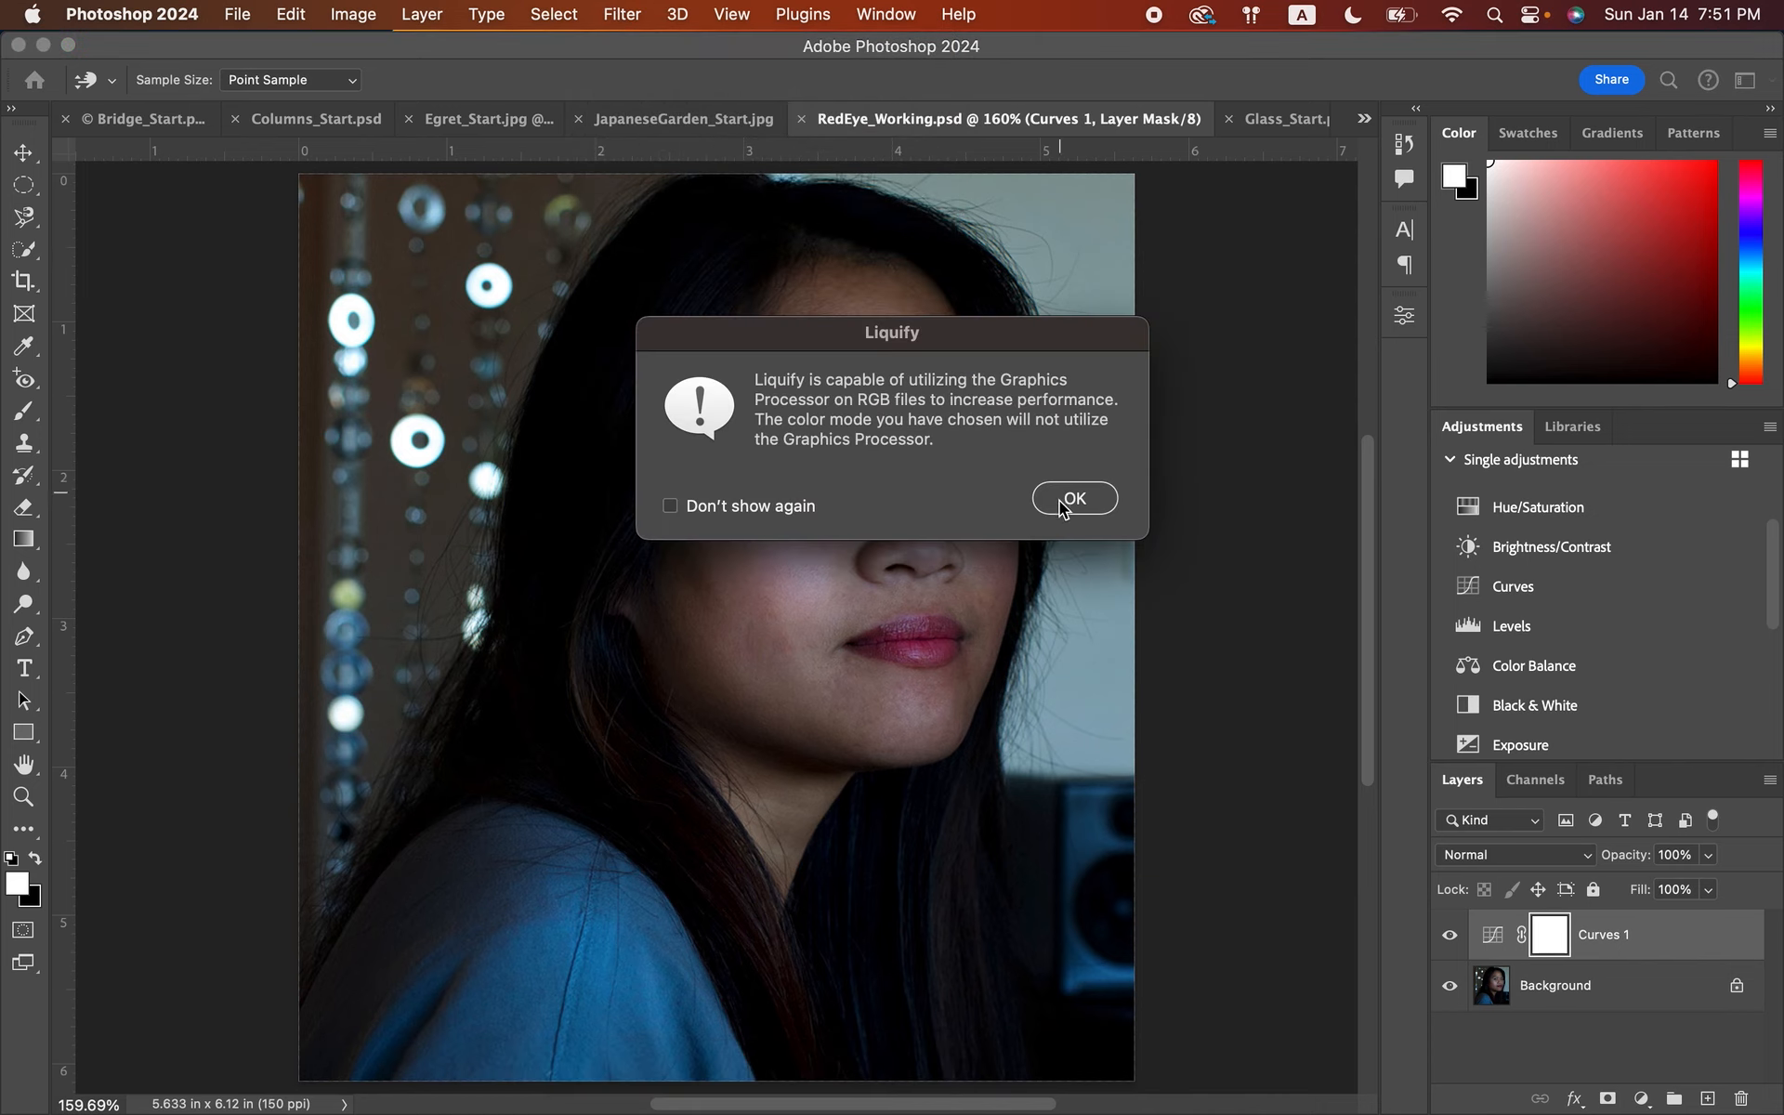
left_click(1064, 500)
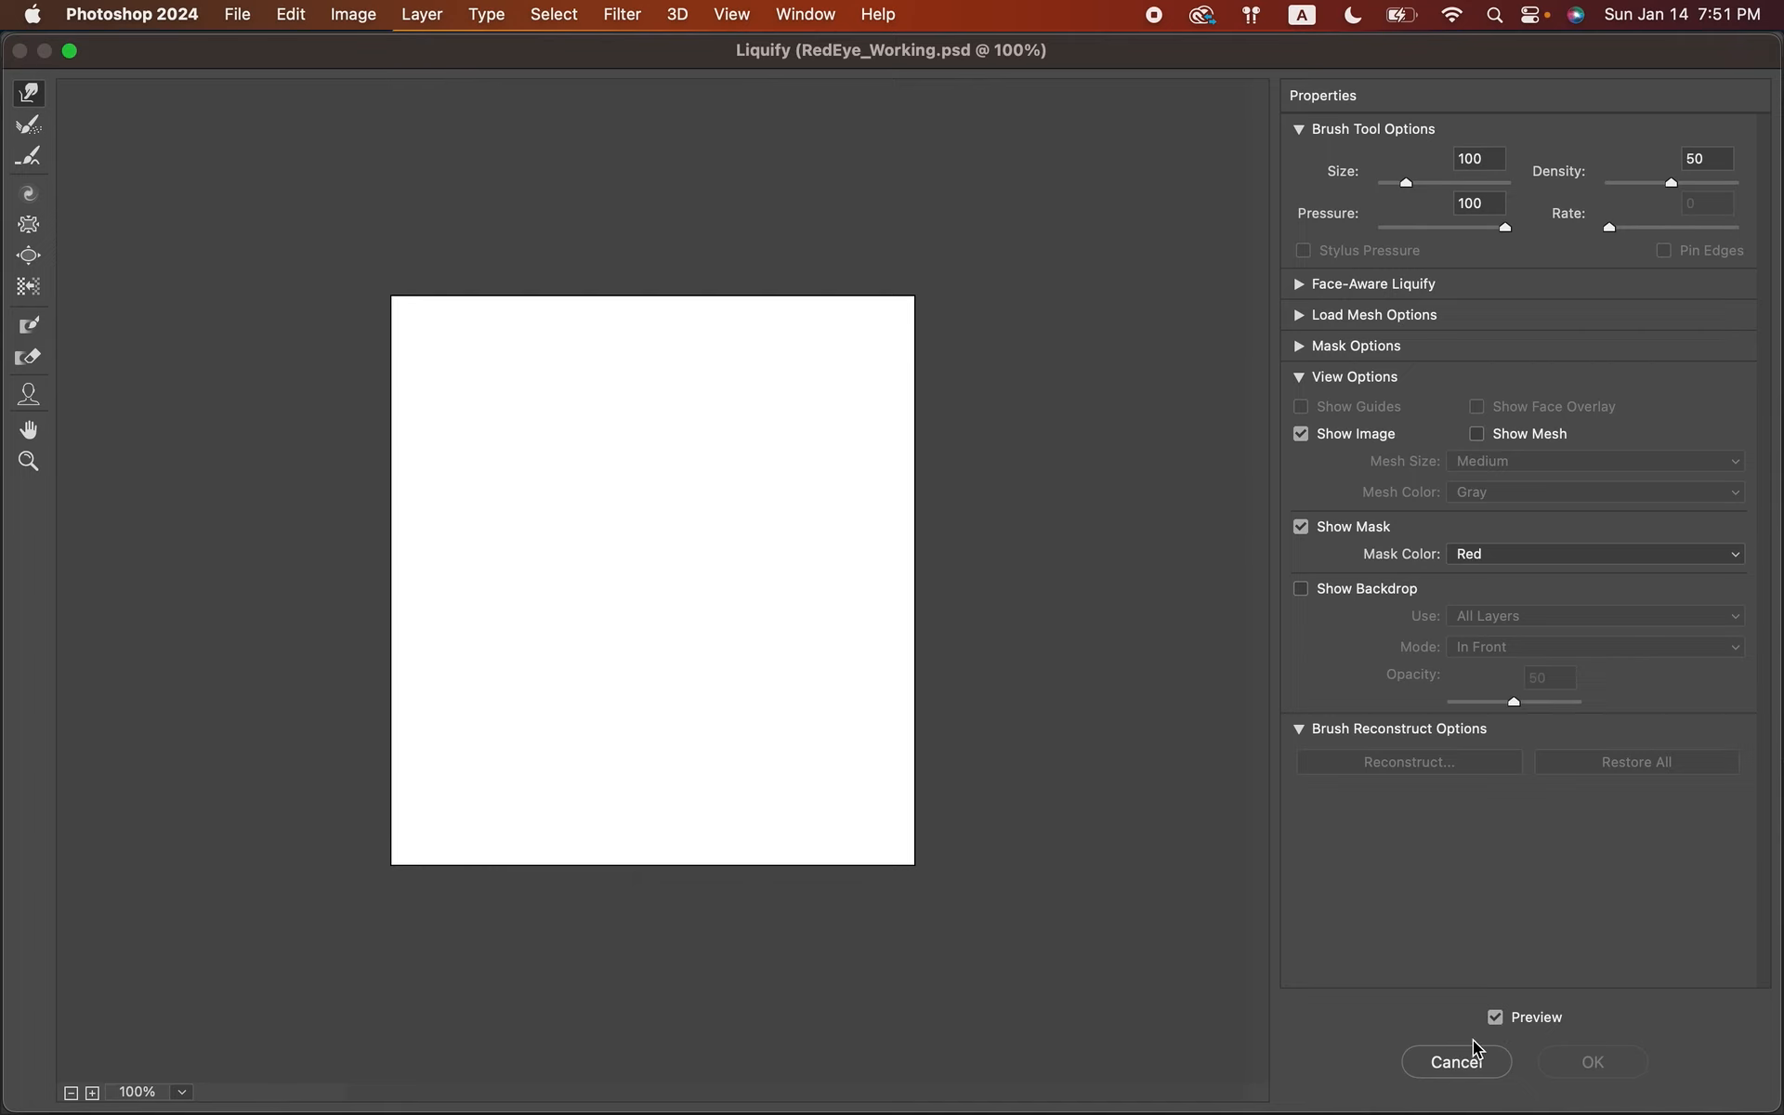
left_click(1452, 1065)
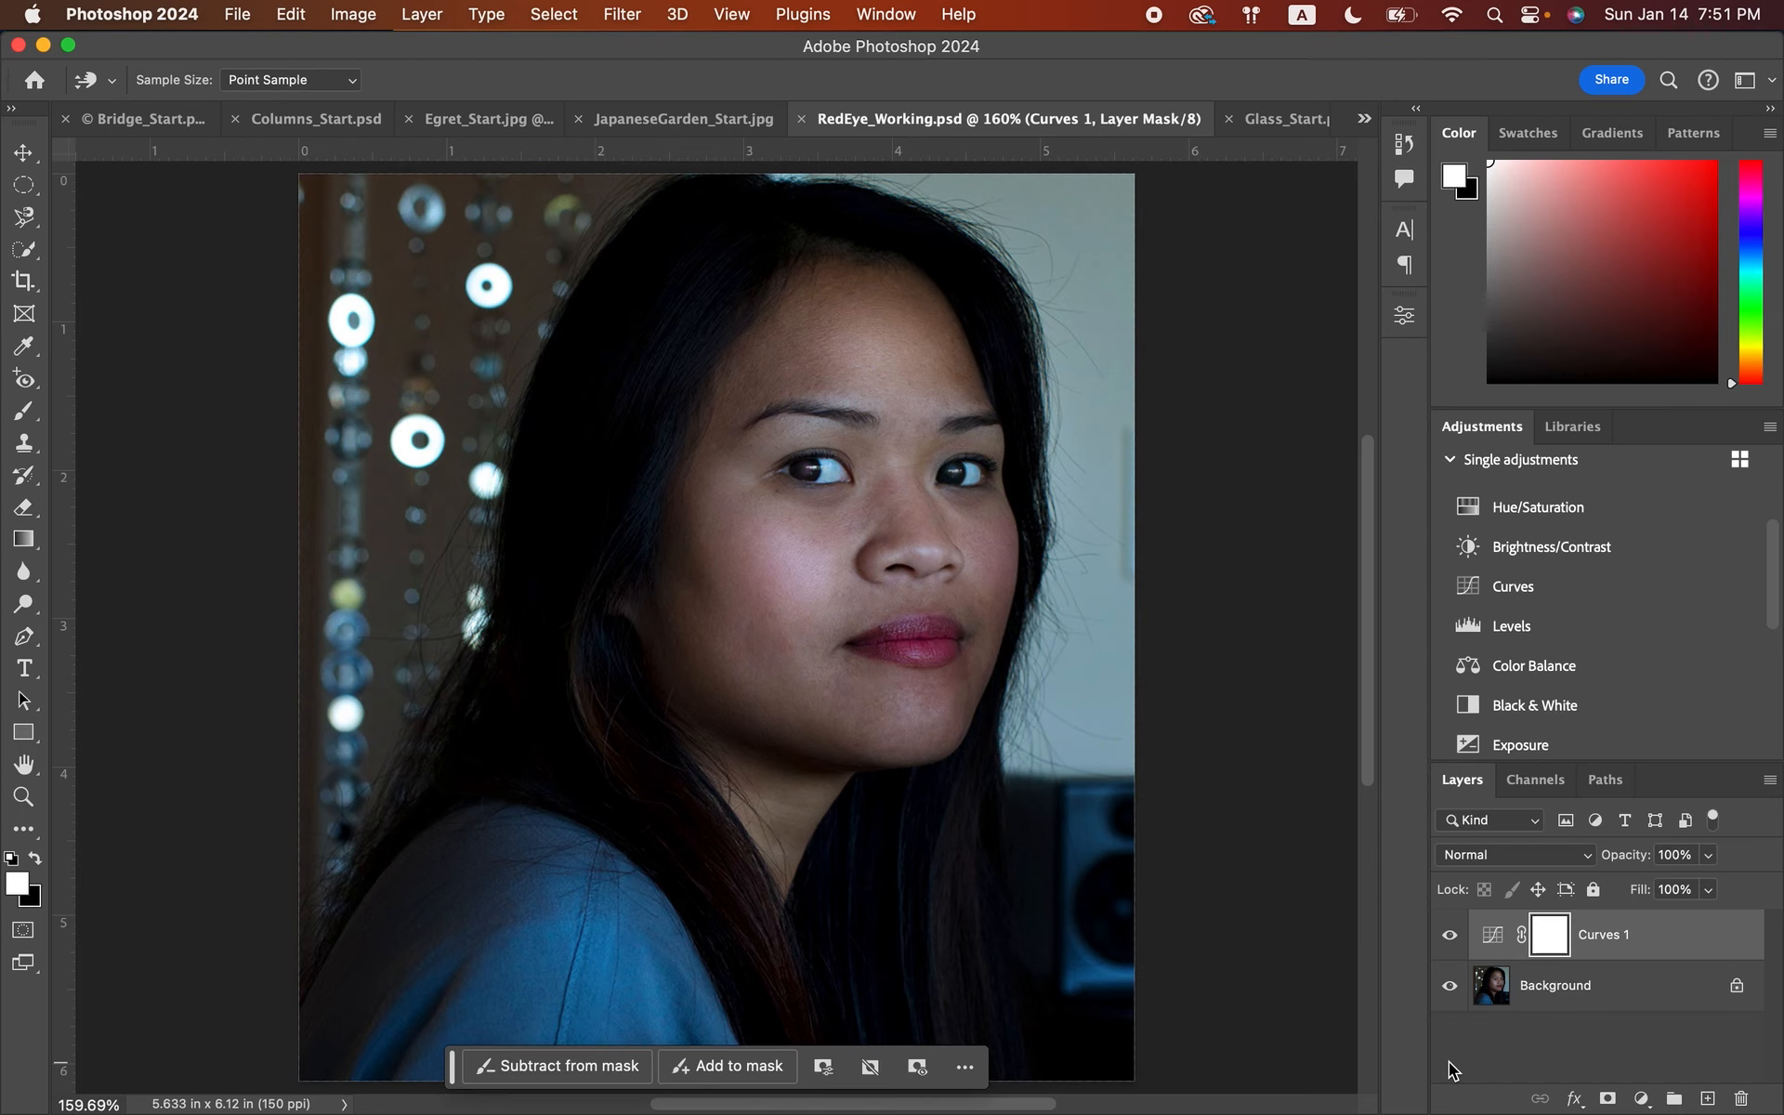
- Open the portrait's Background layer in the Liquify filter and bring up the face handles for Face #1
left_click(1573, 983)
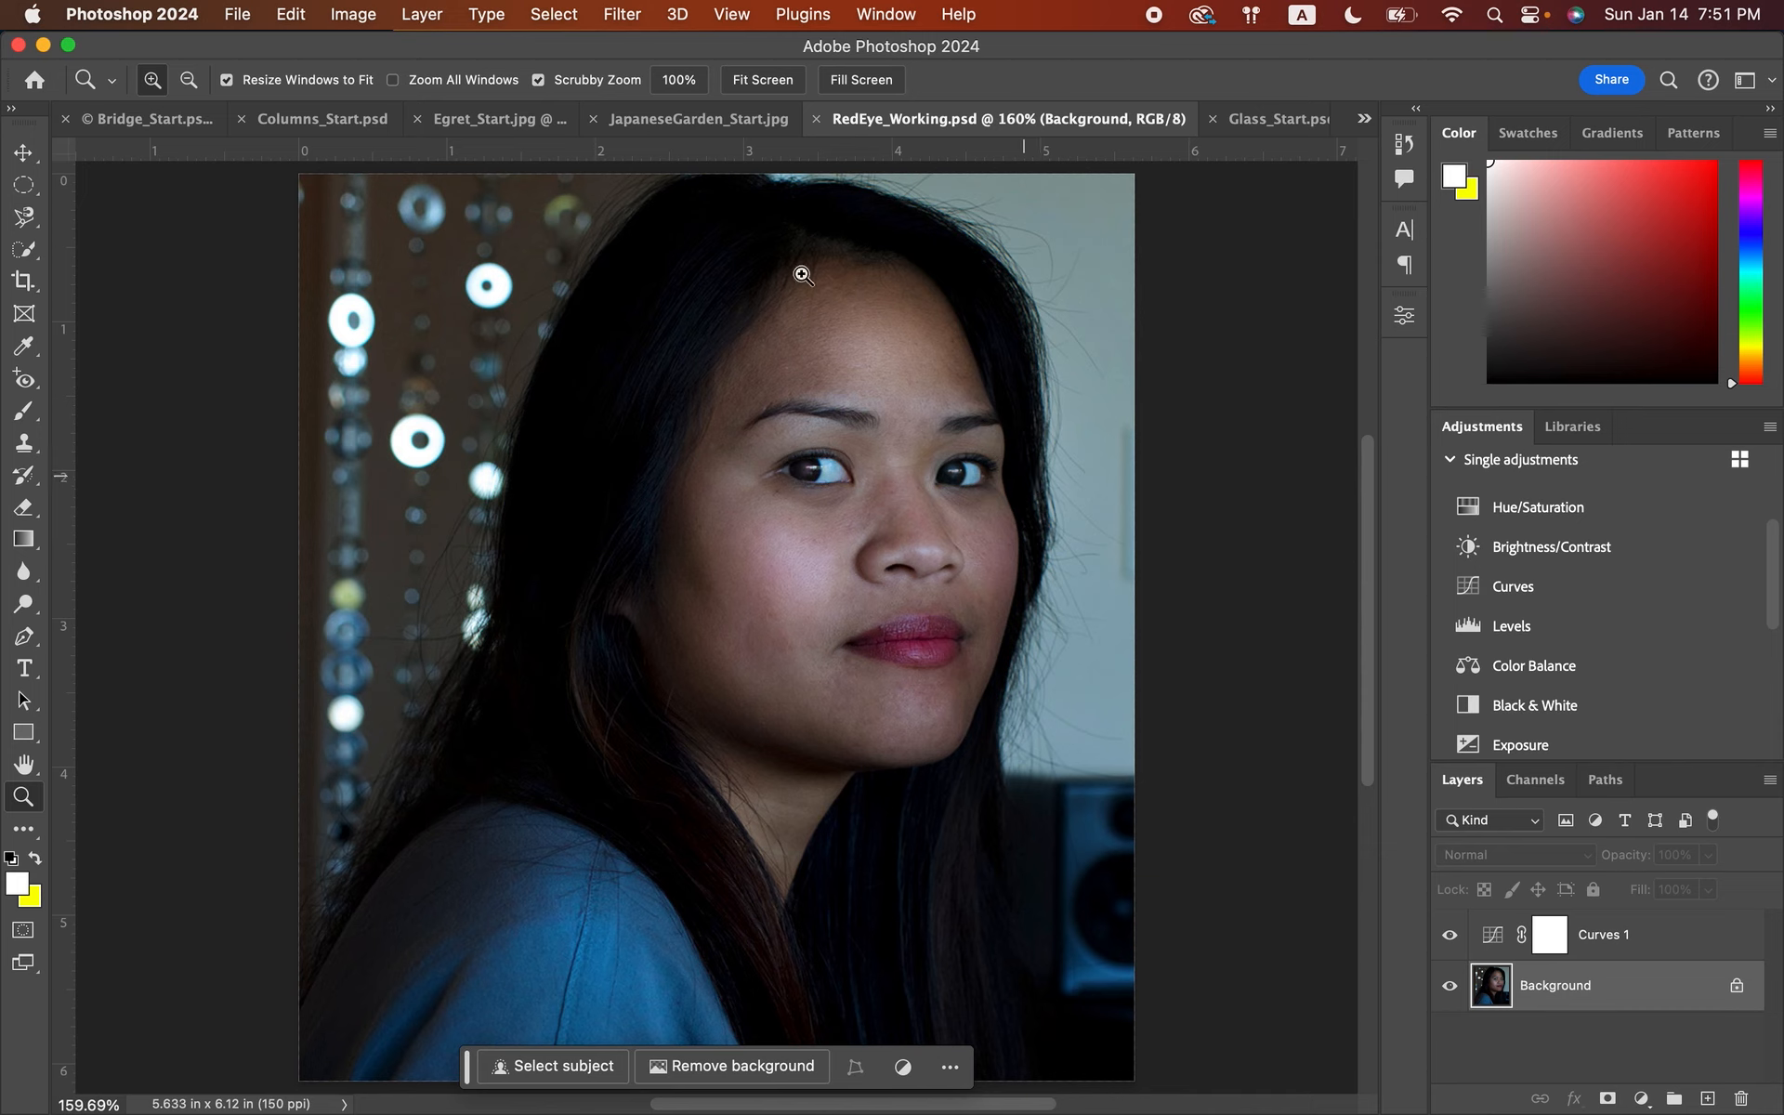
left_click(624, 16)
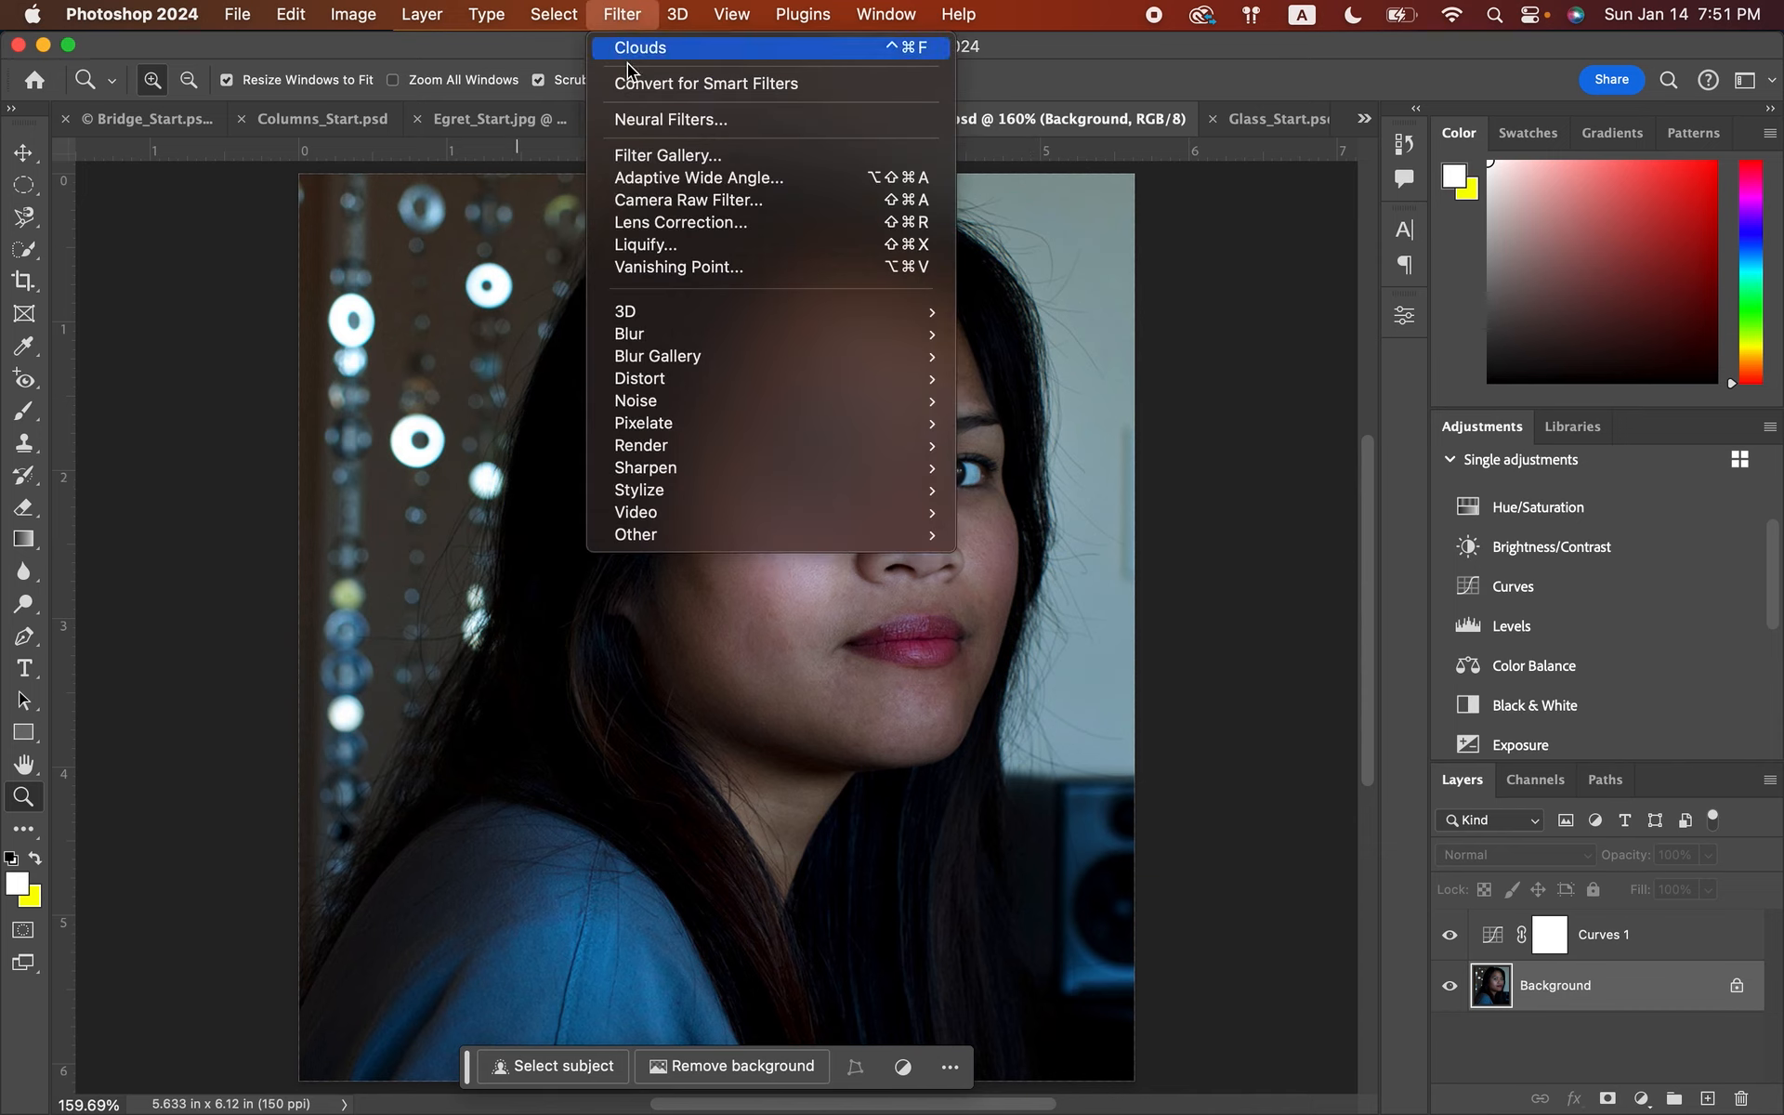
left_click(652, 244)
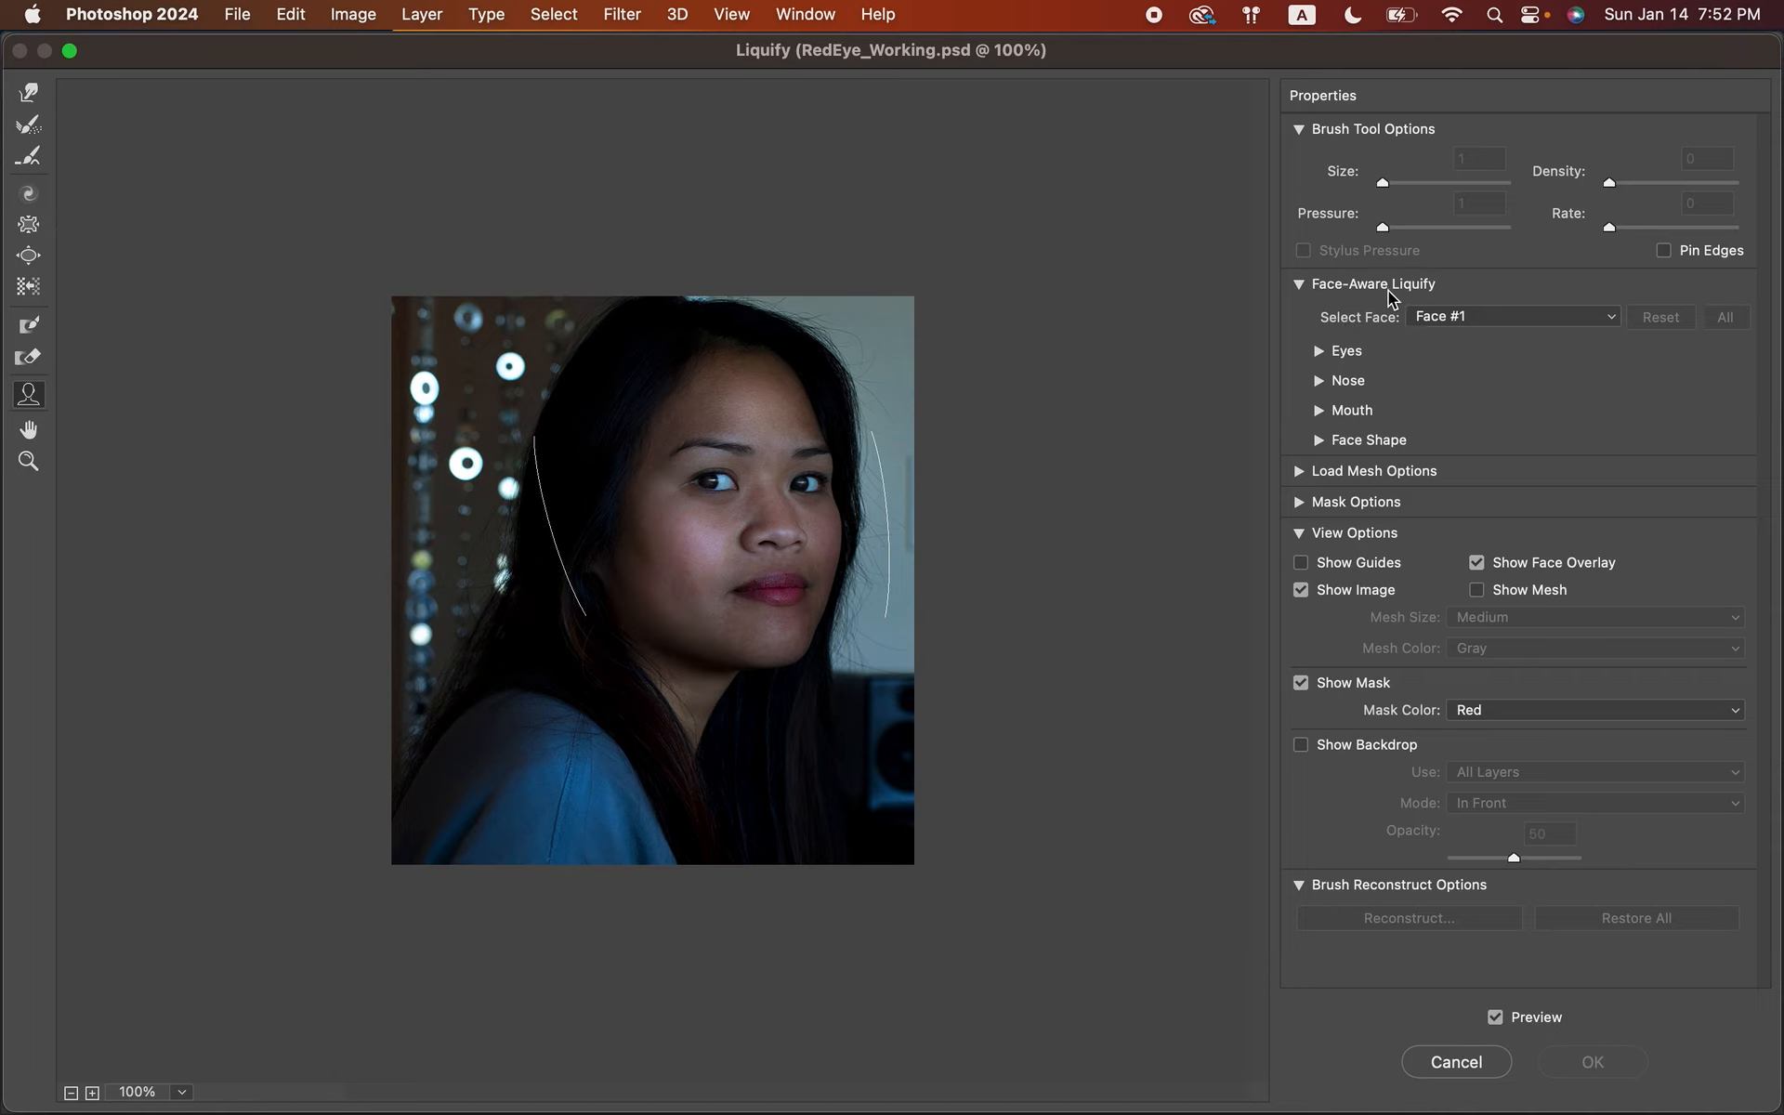
mouse_move(801, 564)
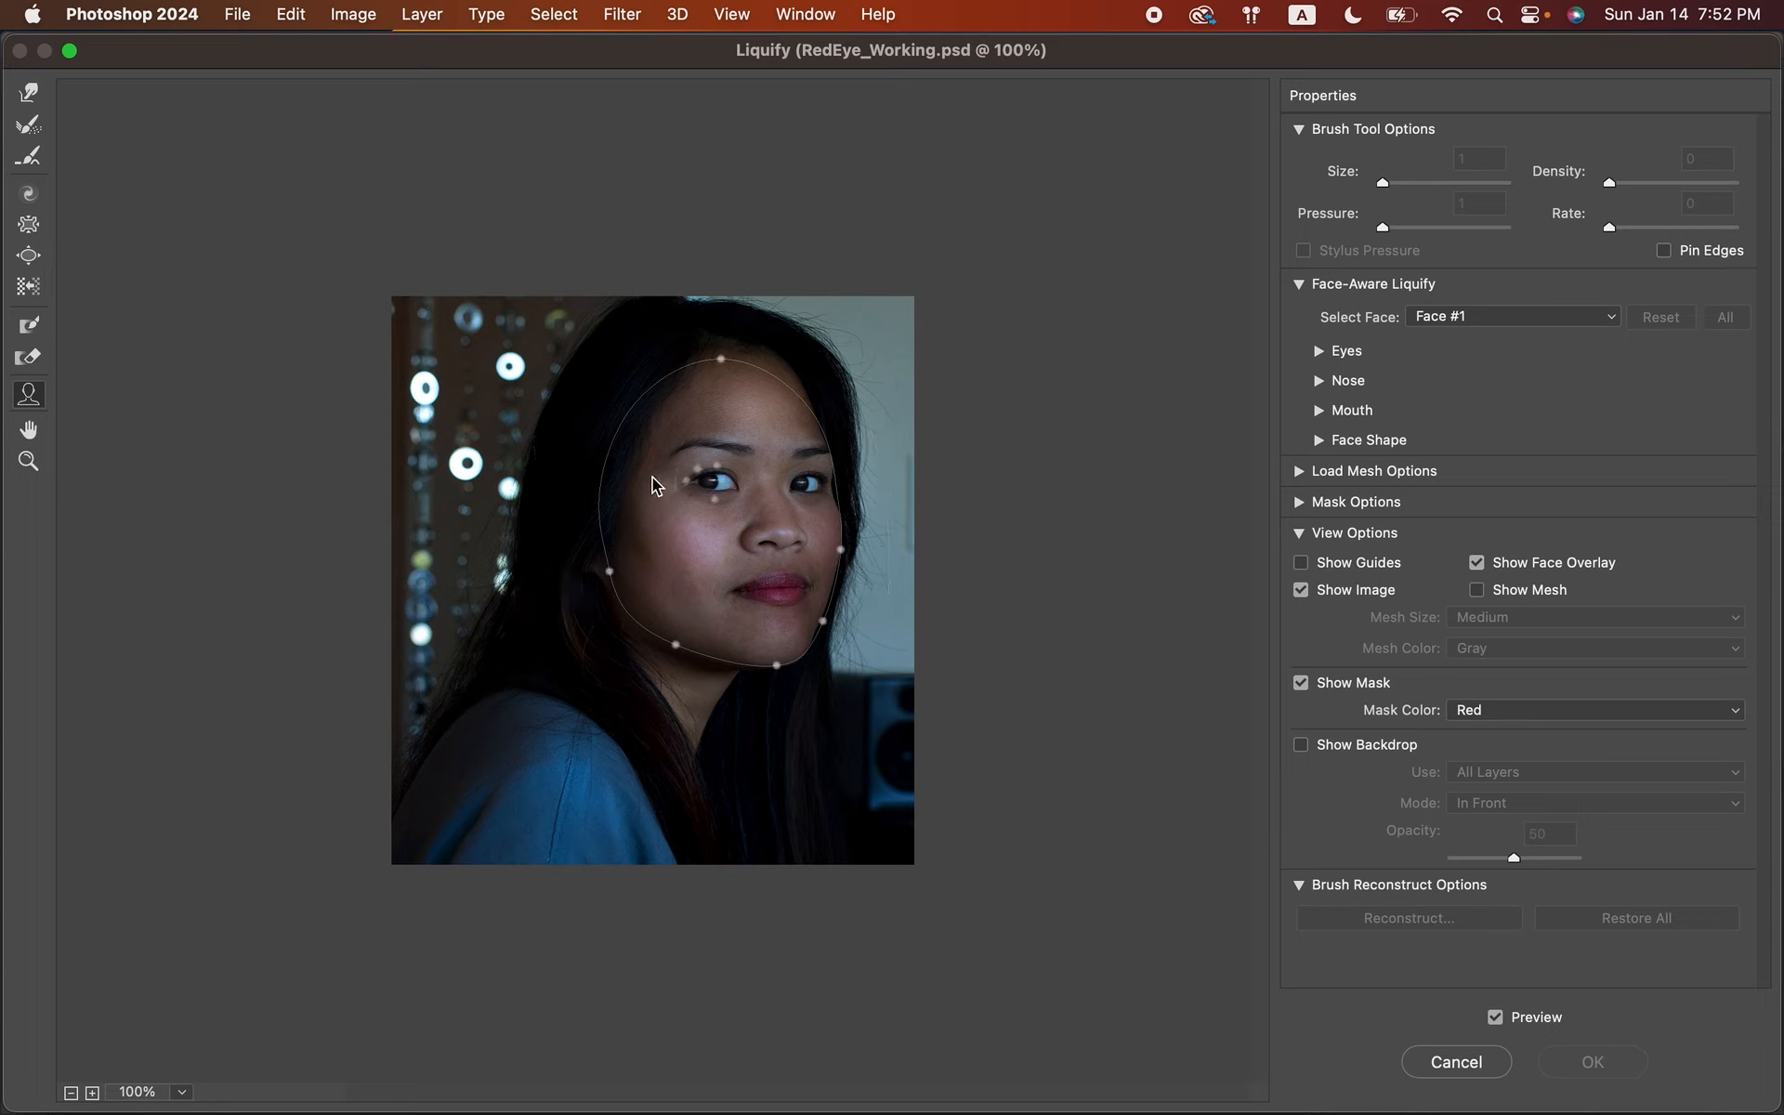
mouse_move(890, 569)
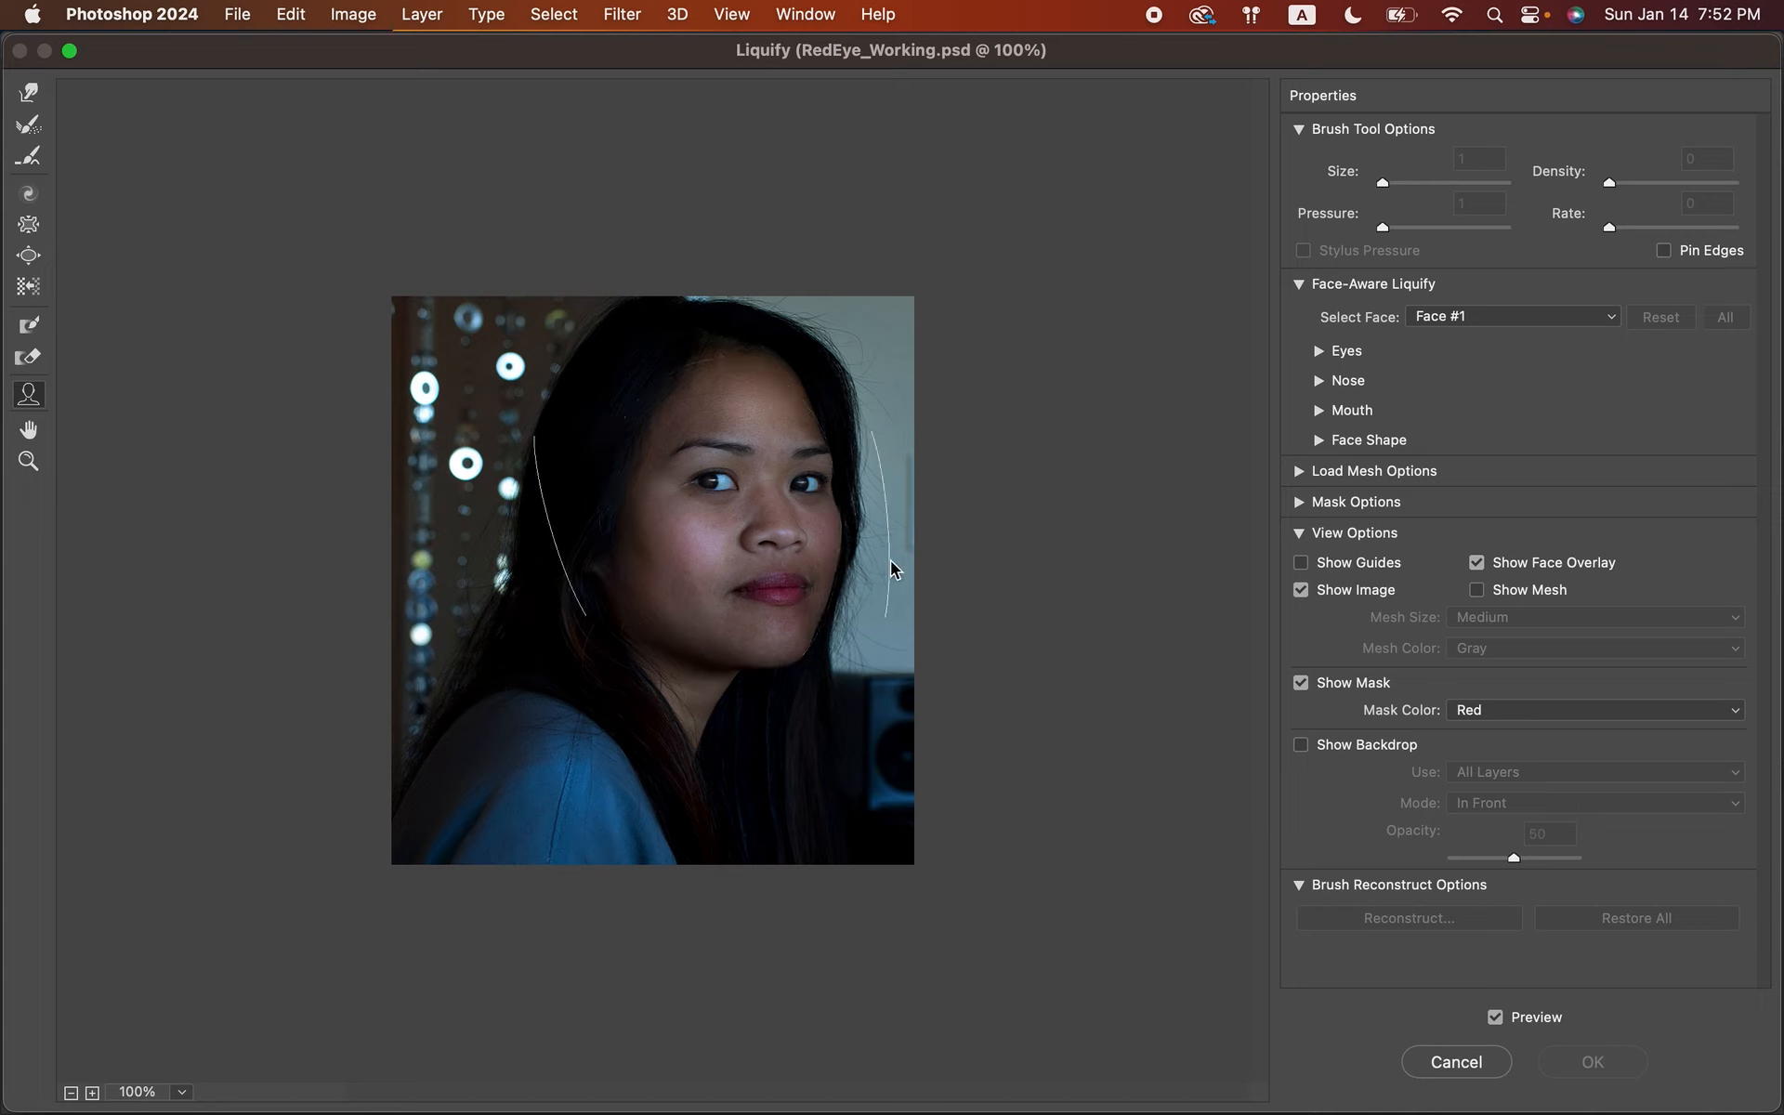
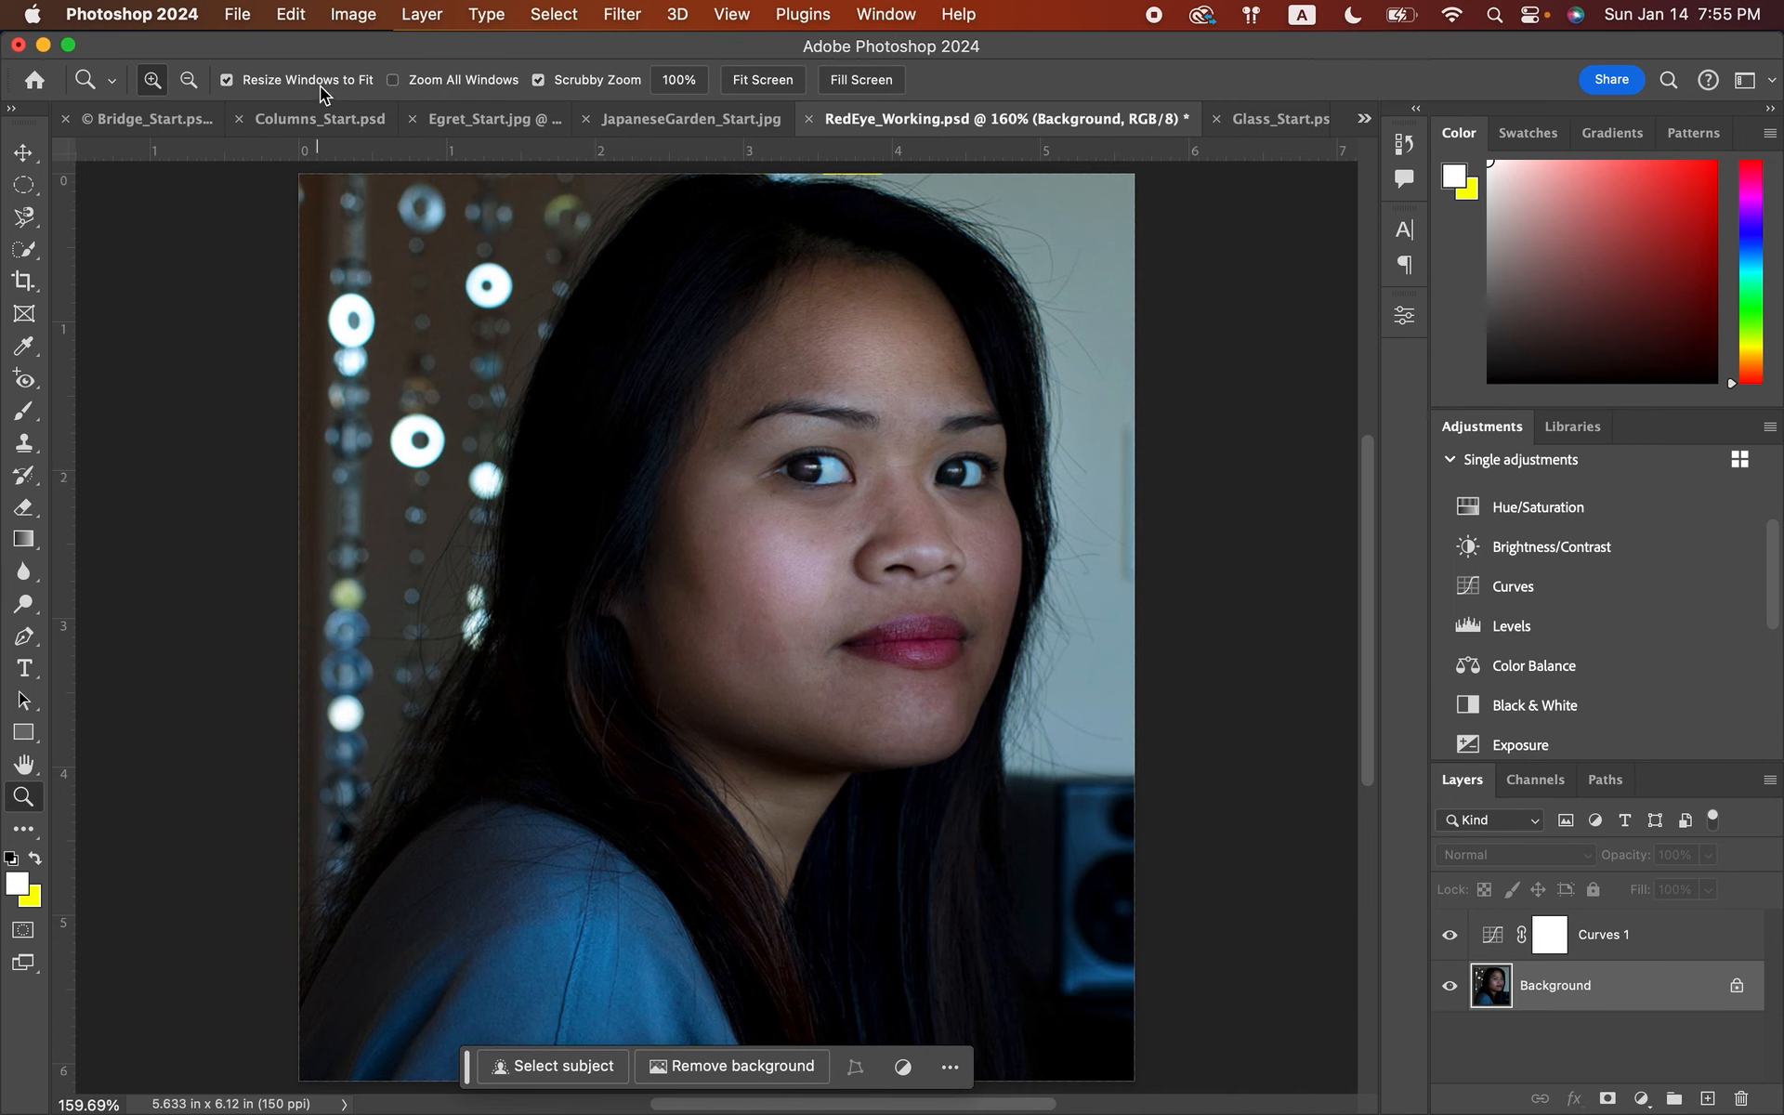
- Export the portrait as a quality 7 JPG to the Desktop, replacing RedEye_Working.jpg, and close RedEye_Working.psd without saving
left_click(239, 15)
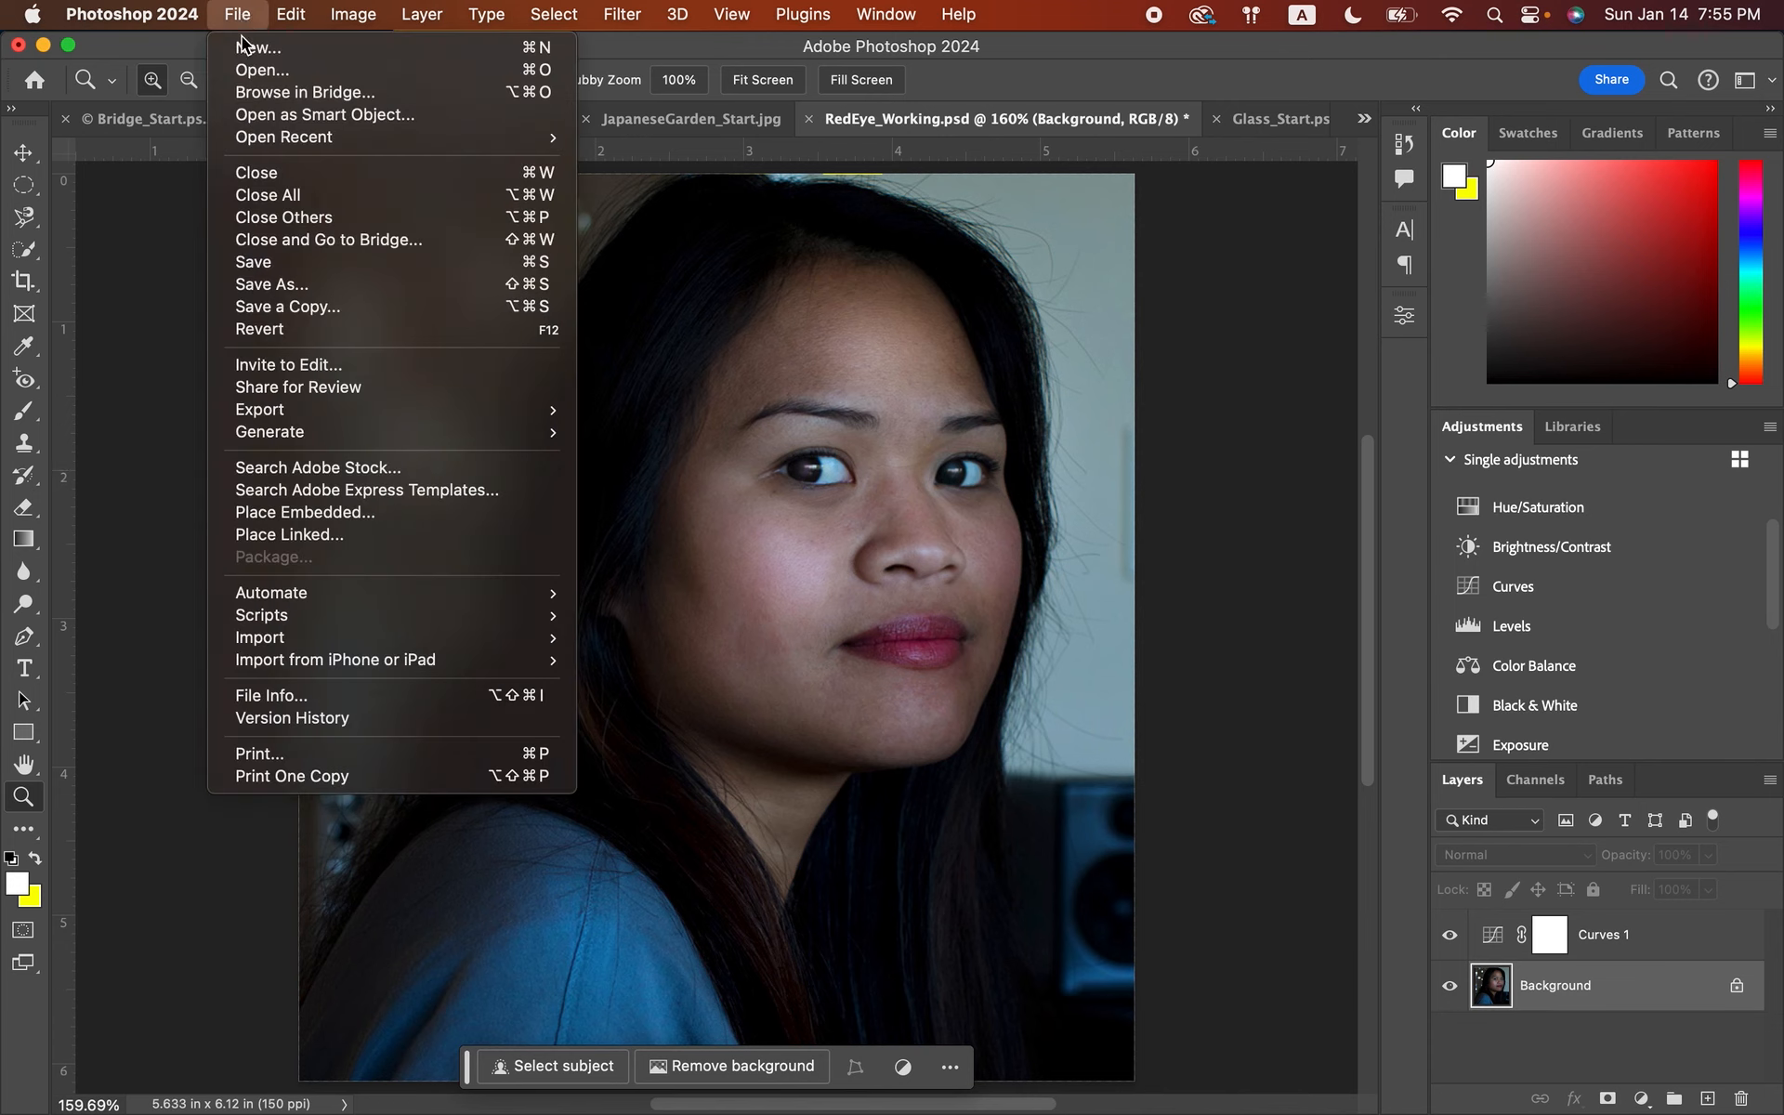
mouse_move(485, 410)
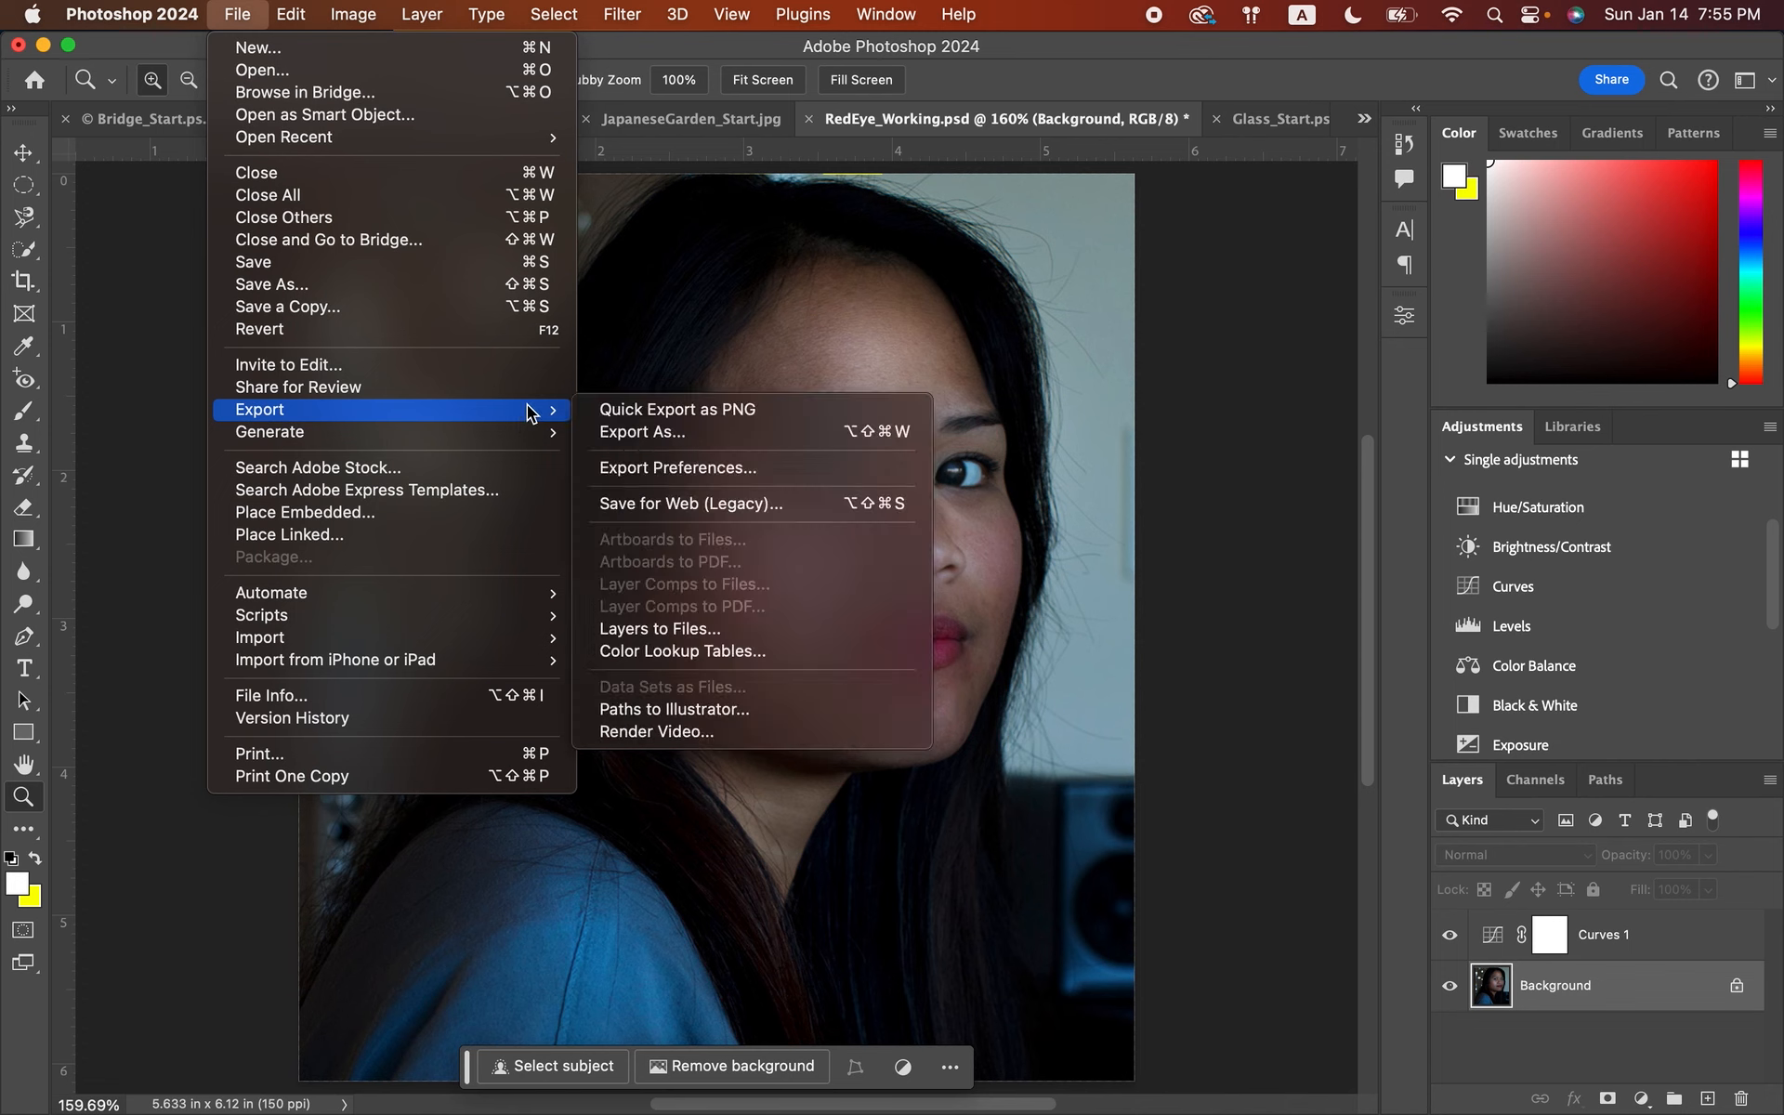
left_click(630, 433)
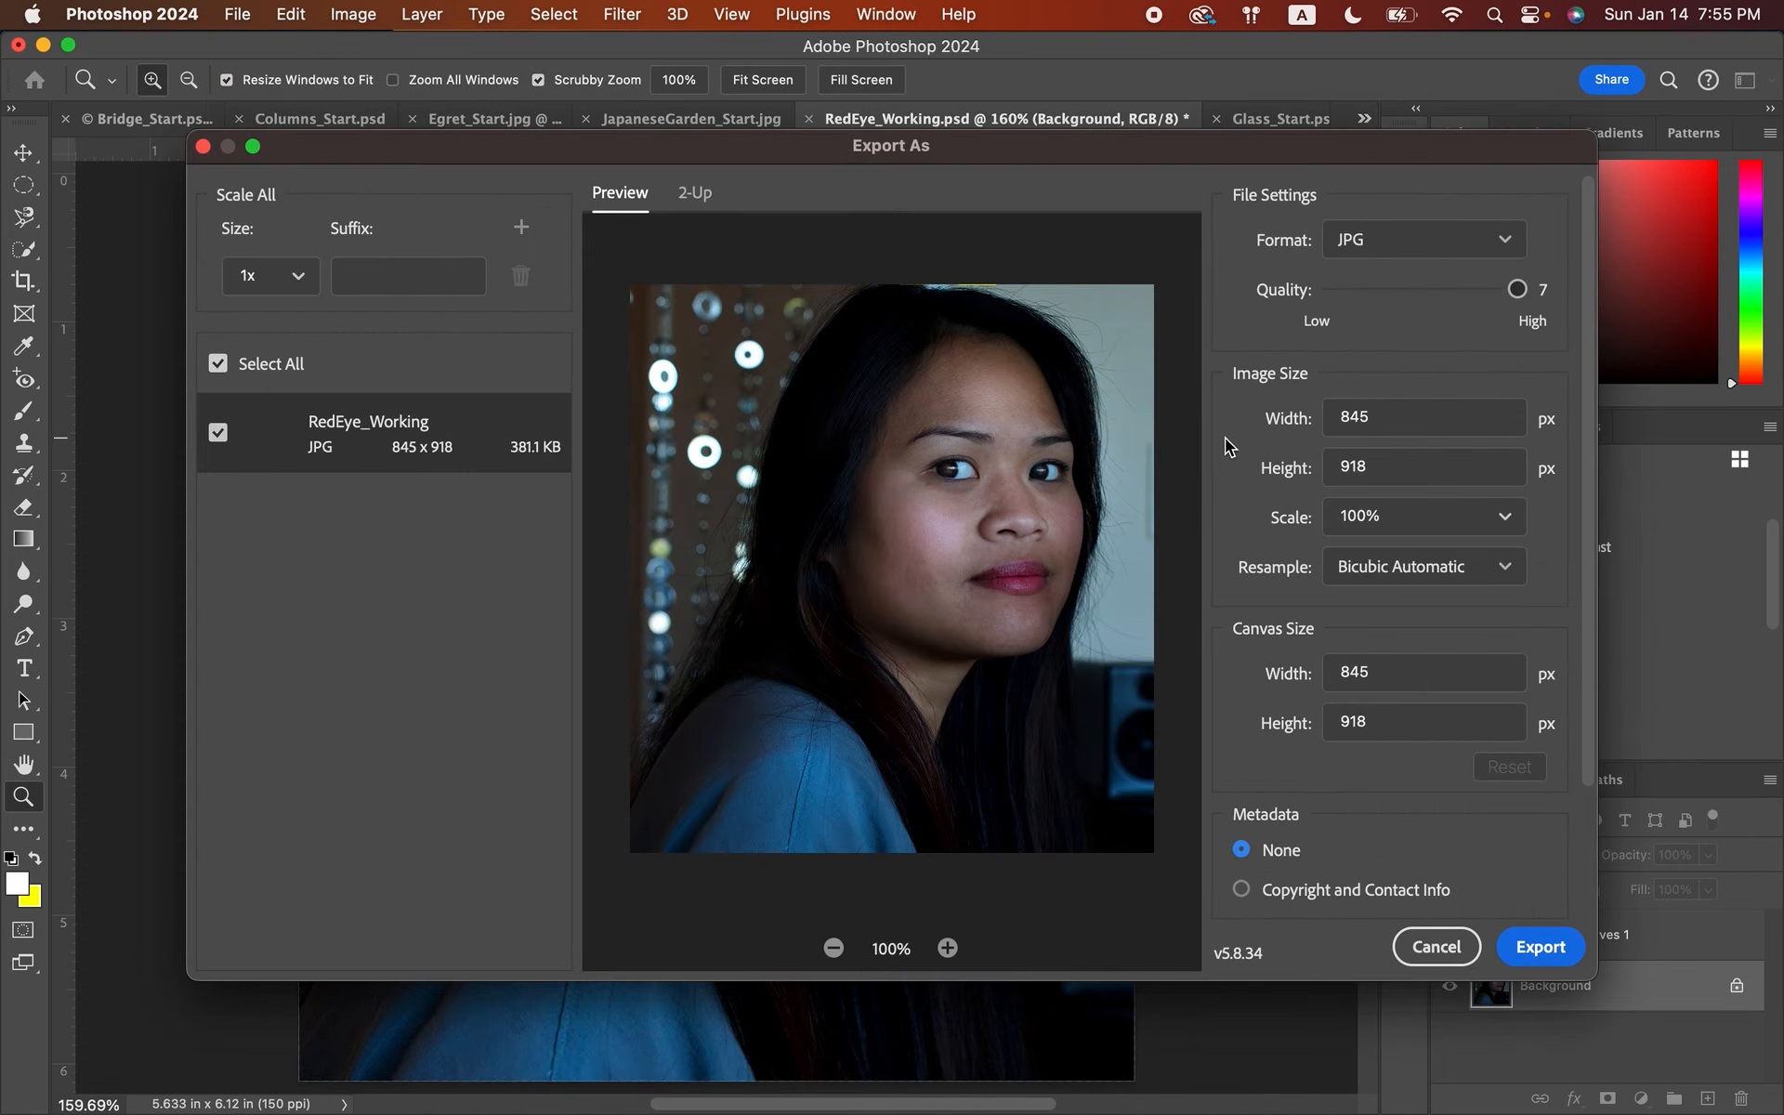
left_click(1548, 957)
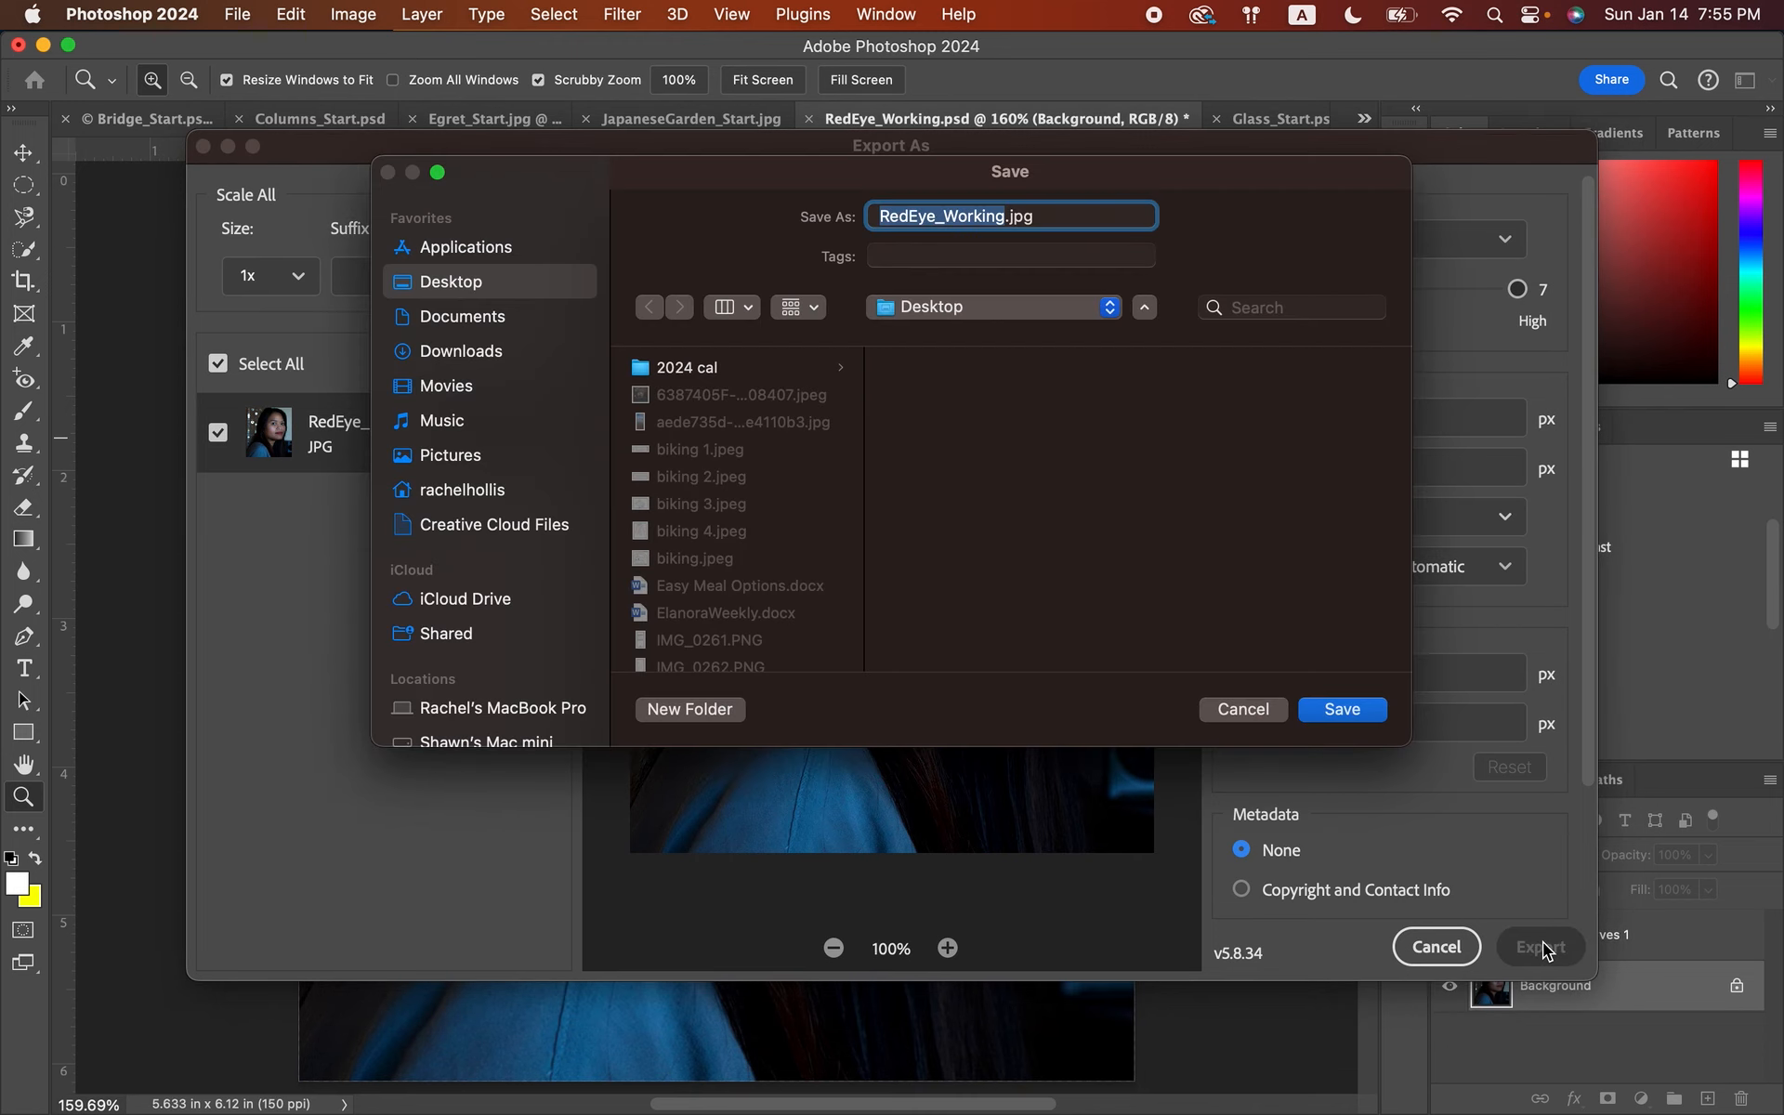
left_click(1363, 706)
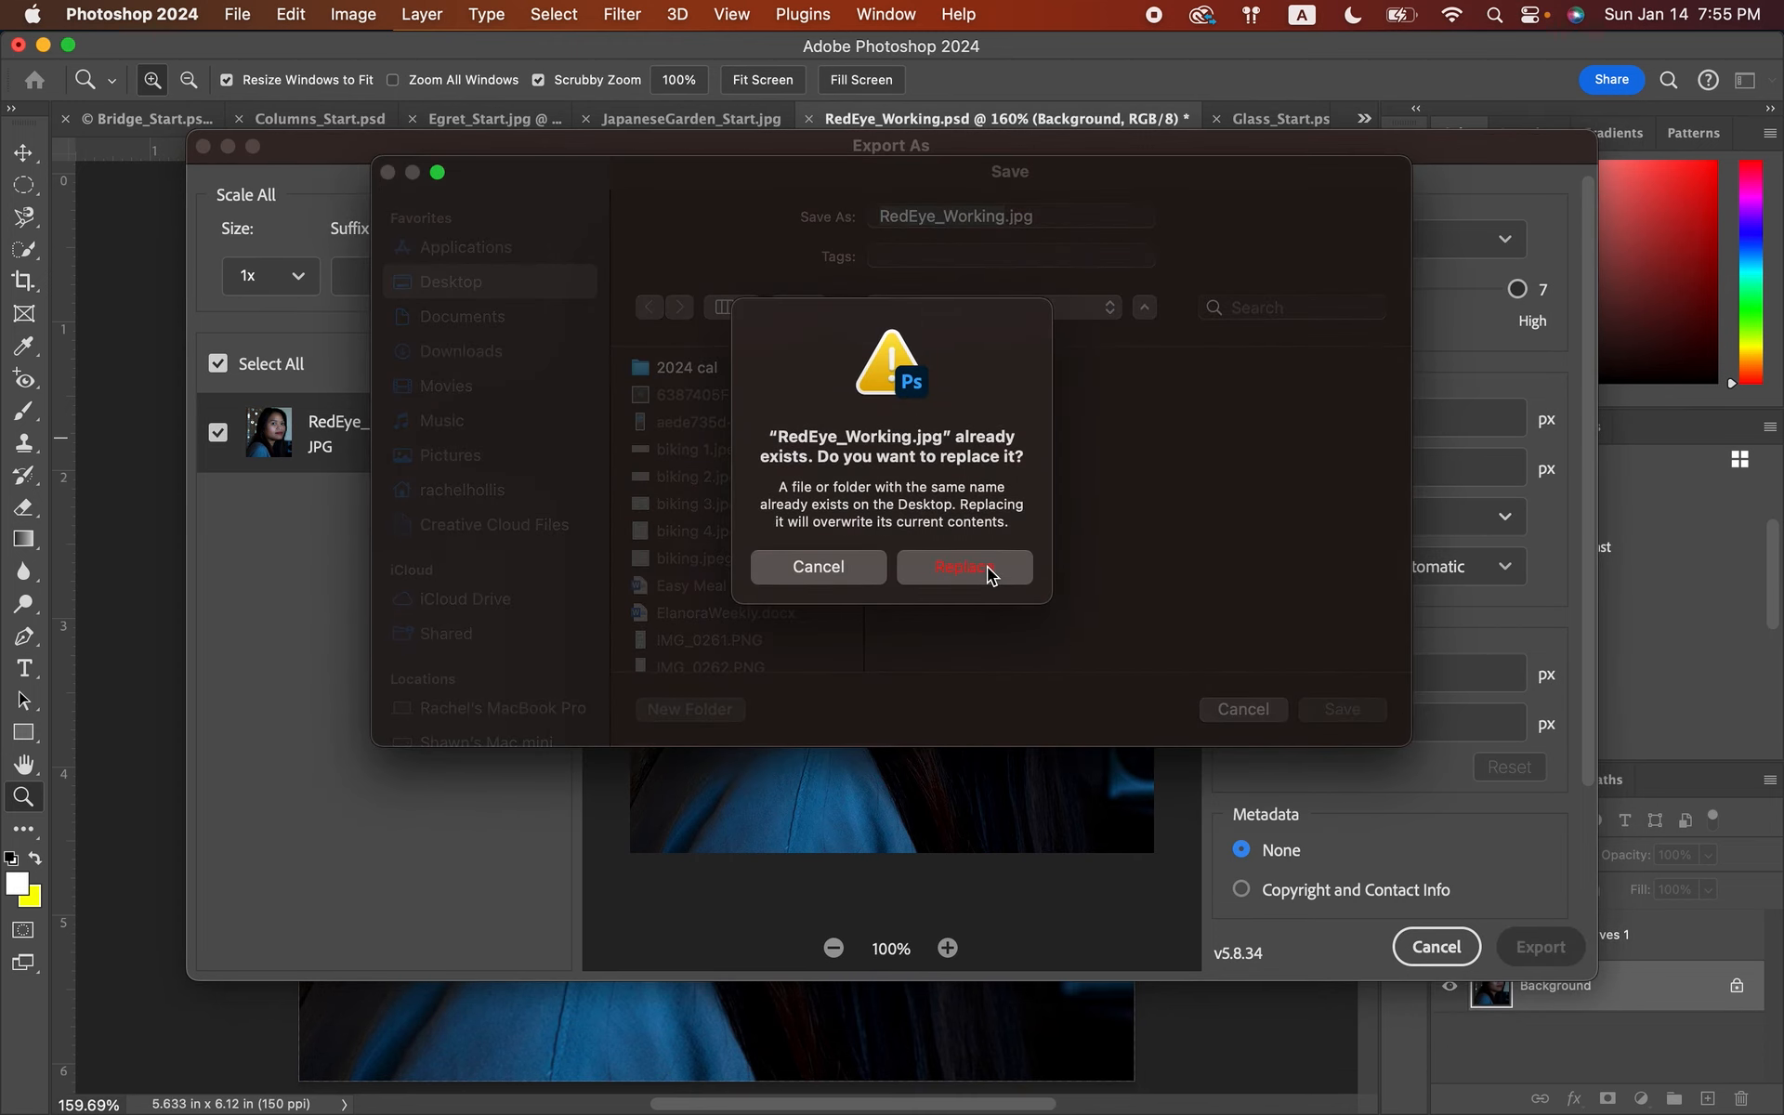
left_click(987, 566)
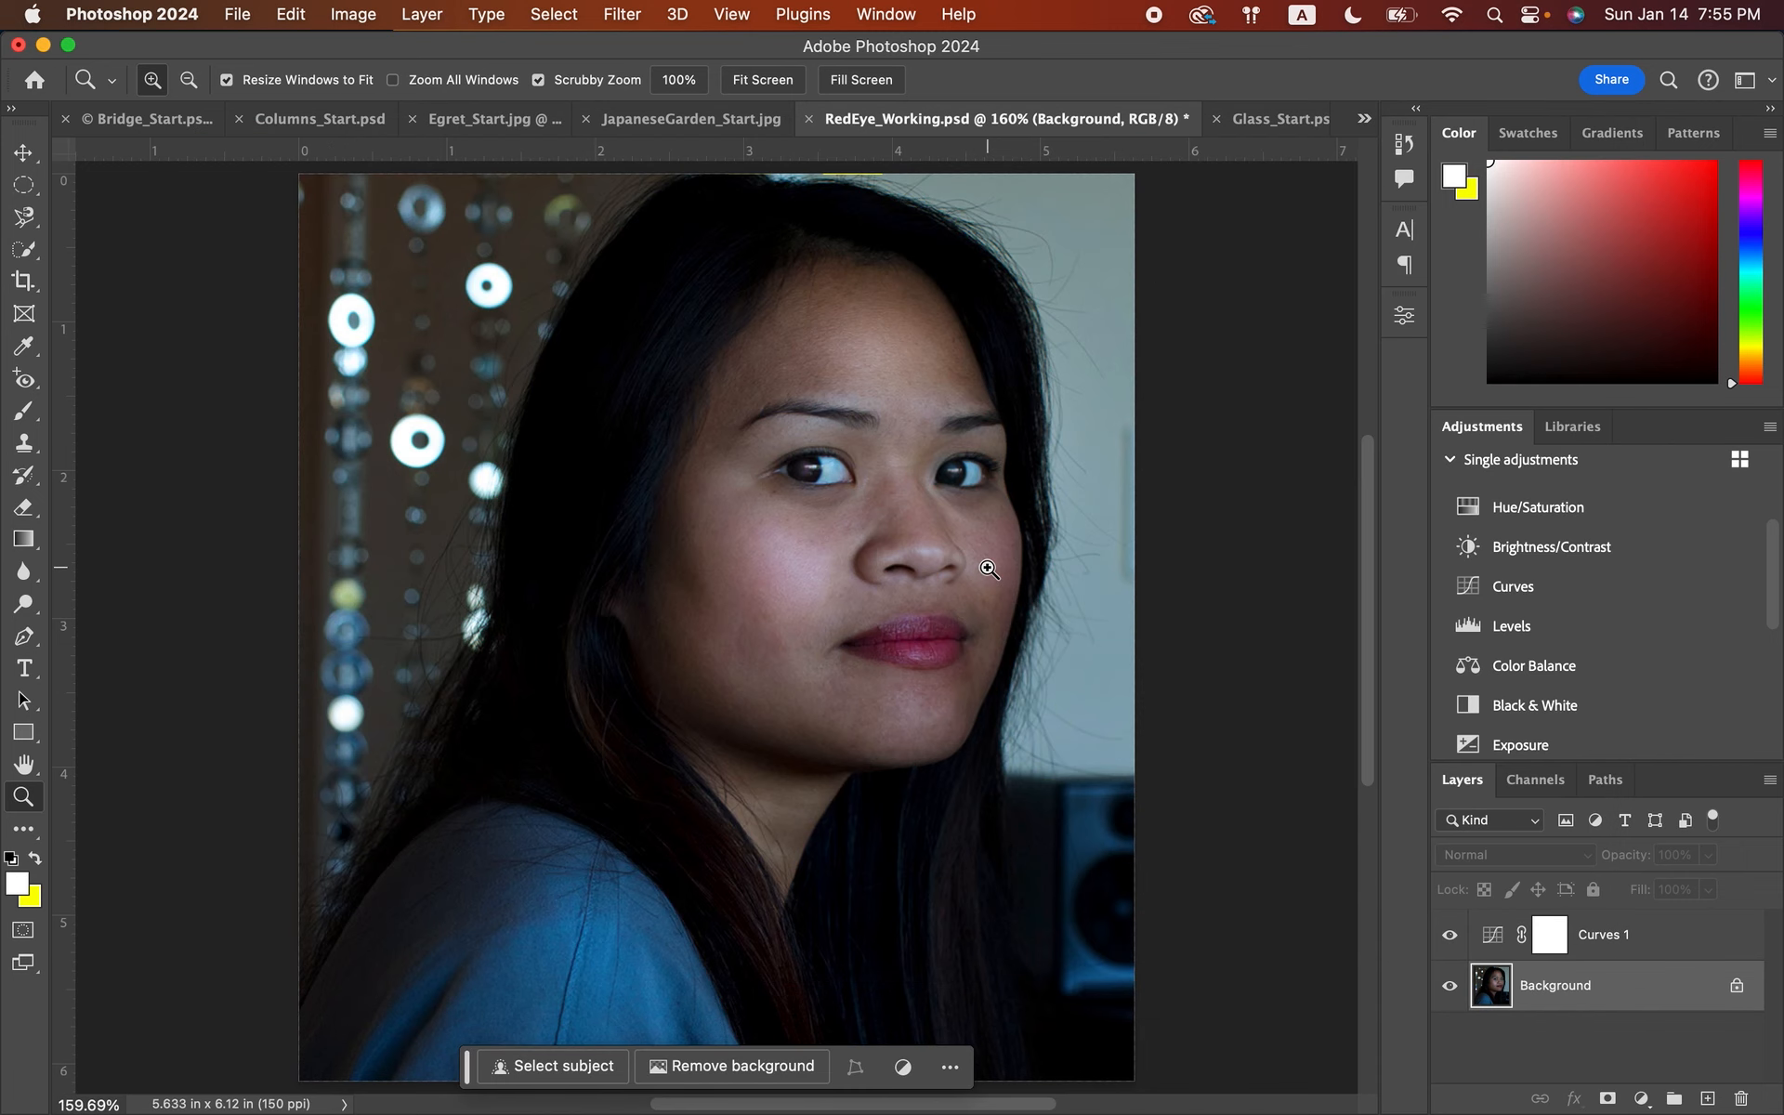
left_click(811, 119)
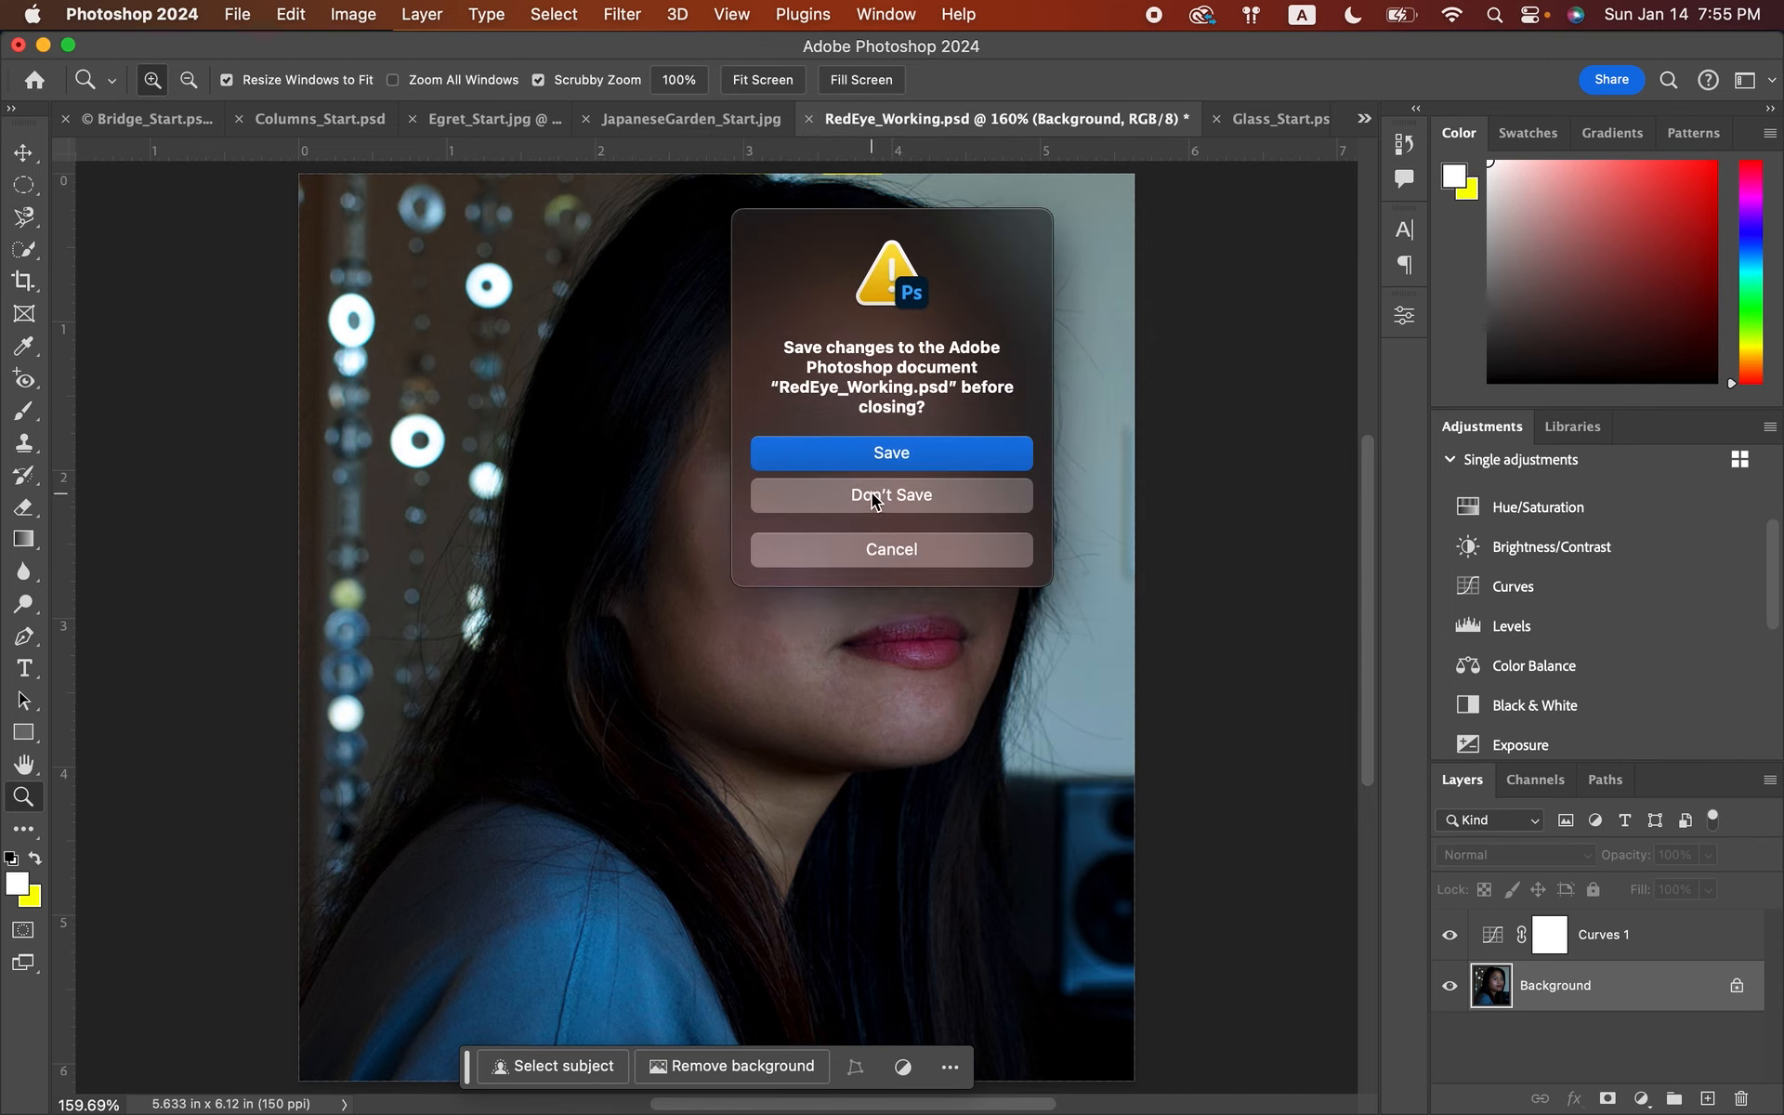
left_click(873, 496)
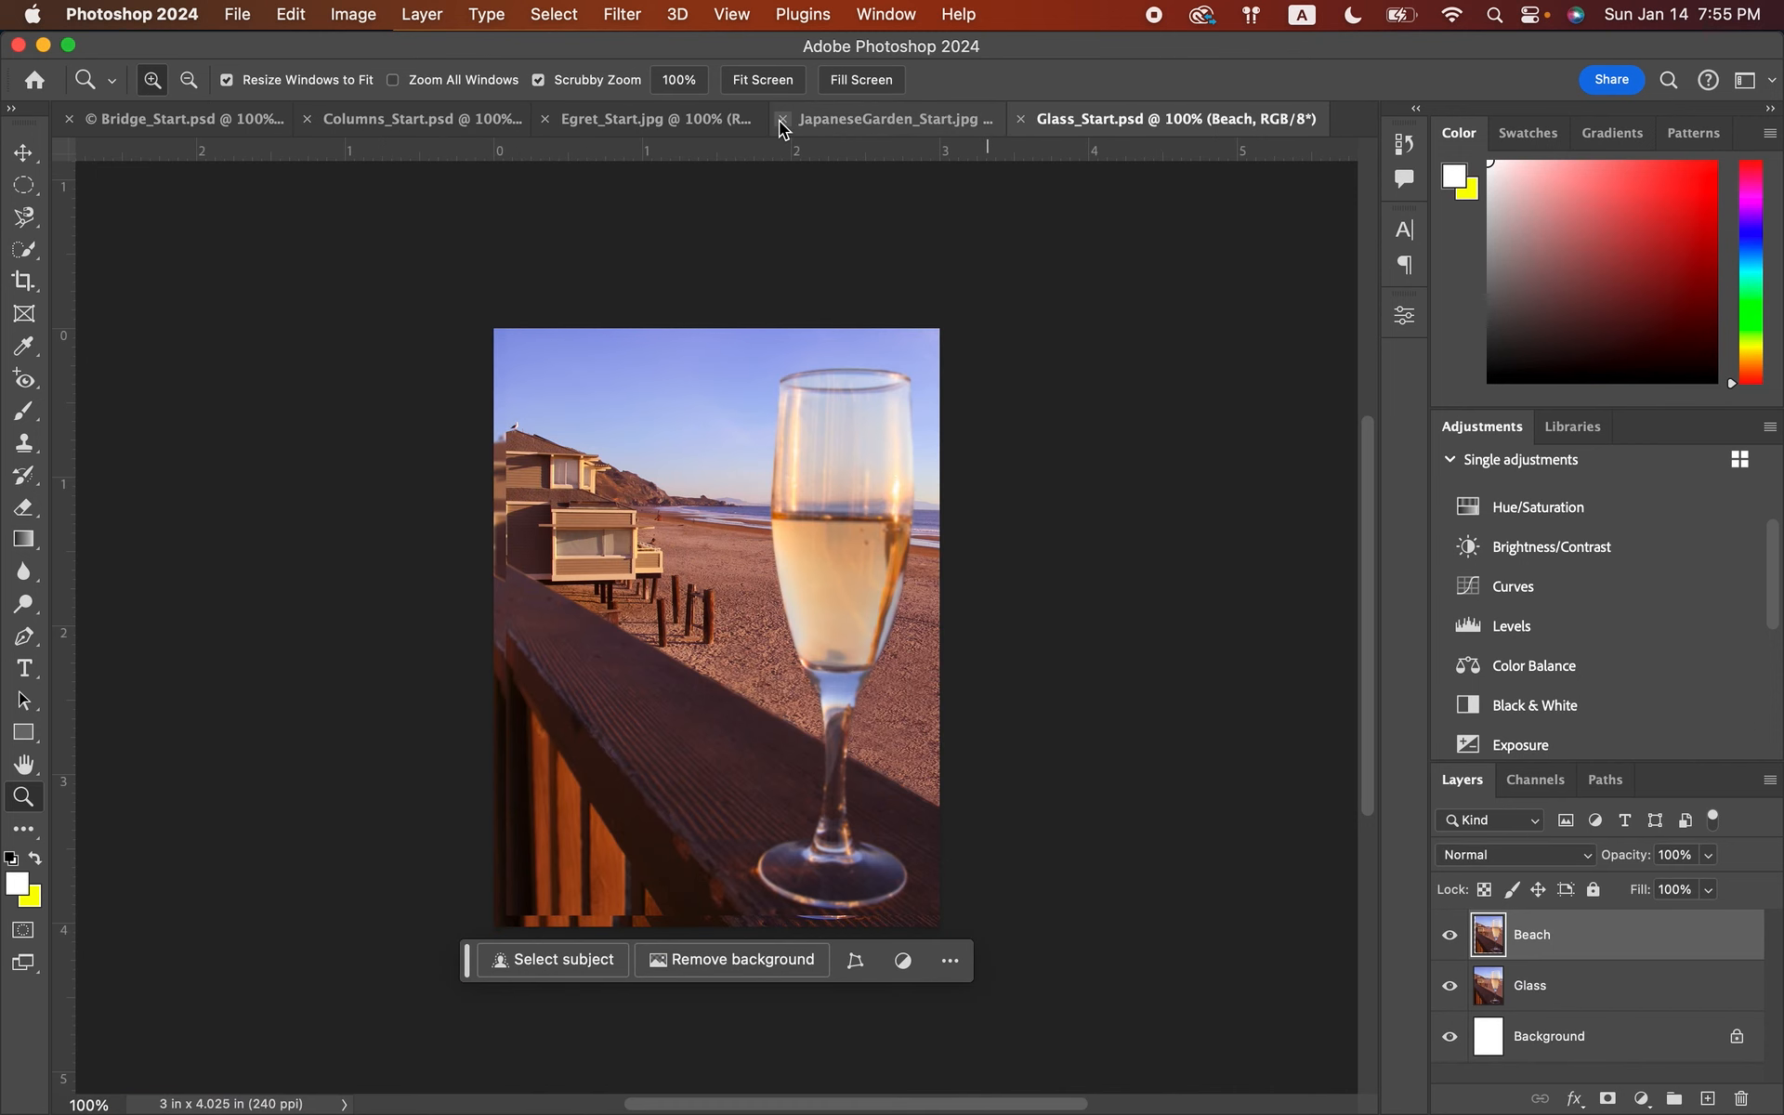
- Make Egret_Start.jpg the active document and unlock its Background so it becomes a regular layer
left_click(630, 131)
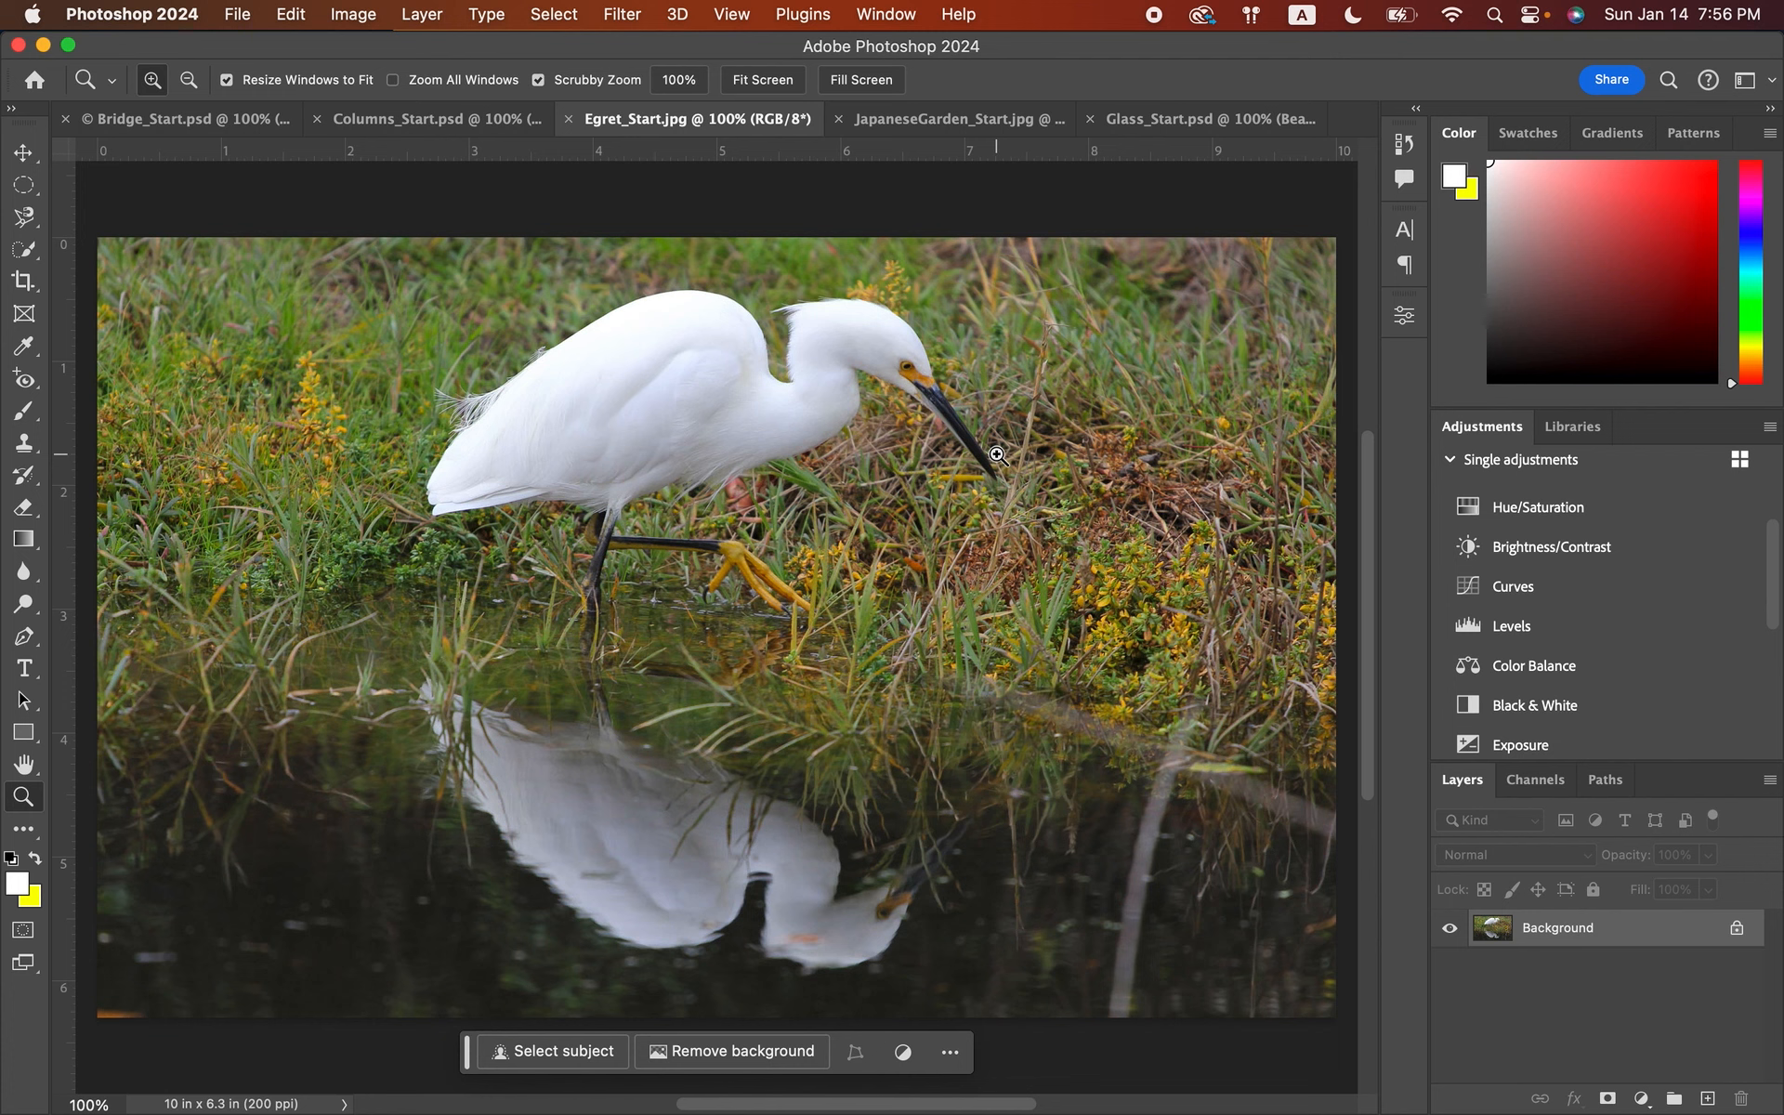
left_click(1735, 931)
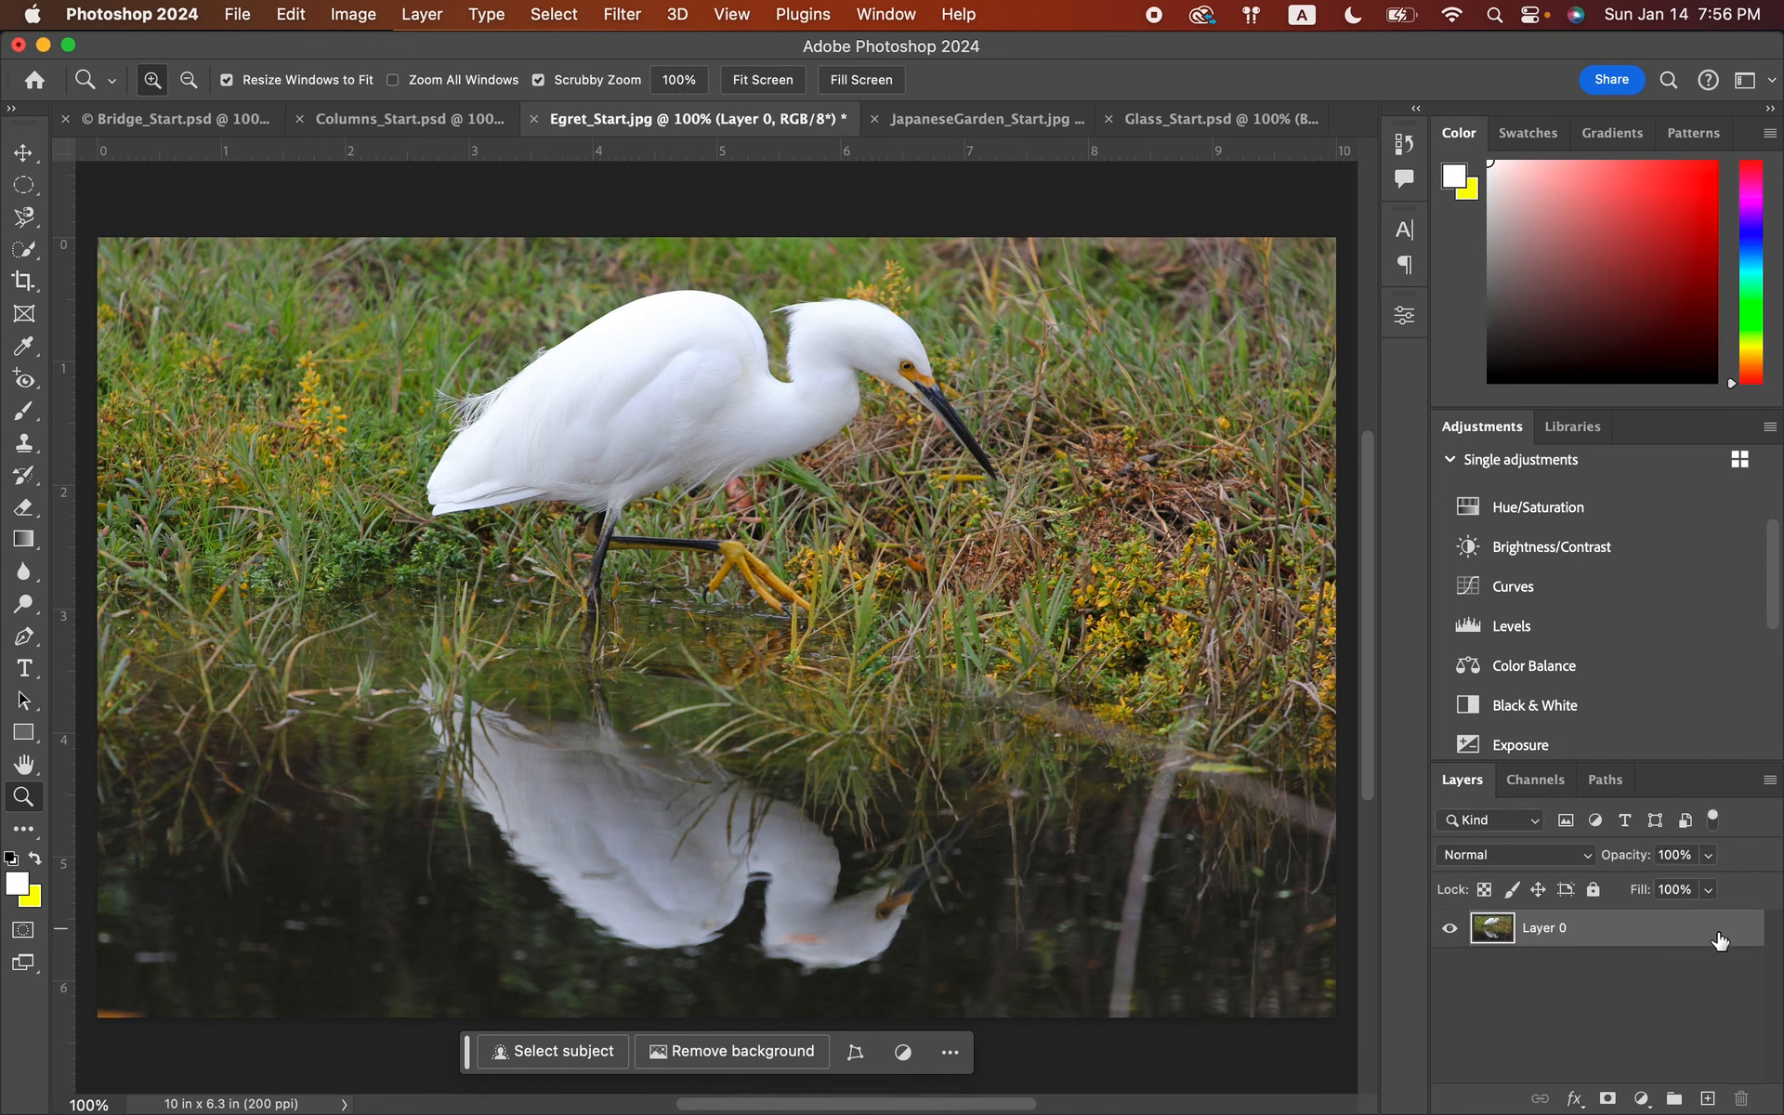
- Convert Layer 0 to a smart object and save the document as Egret_Start.psd in Lesson05 with Maximize Compatibility enabled
right_click(1608, 936)
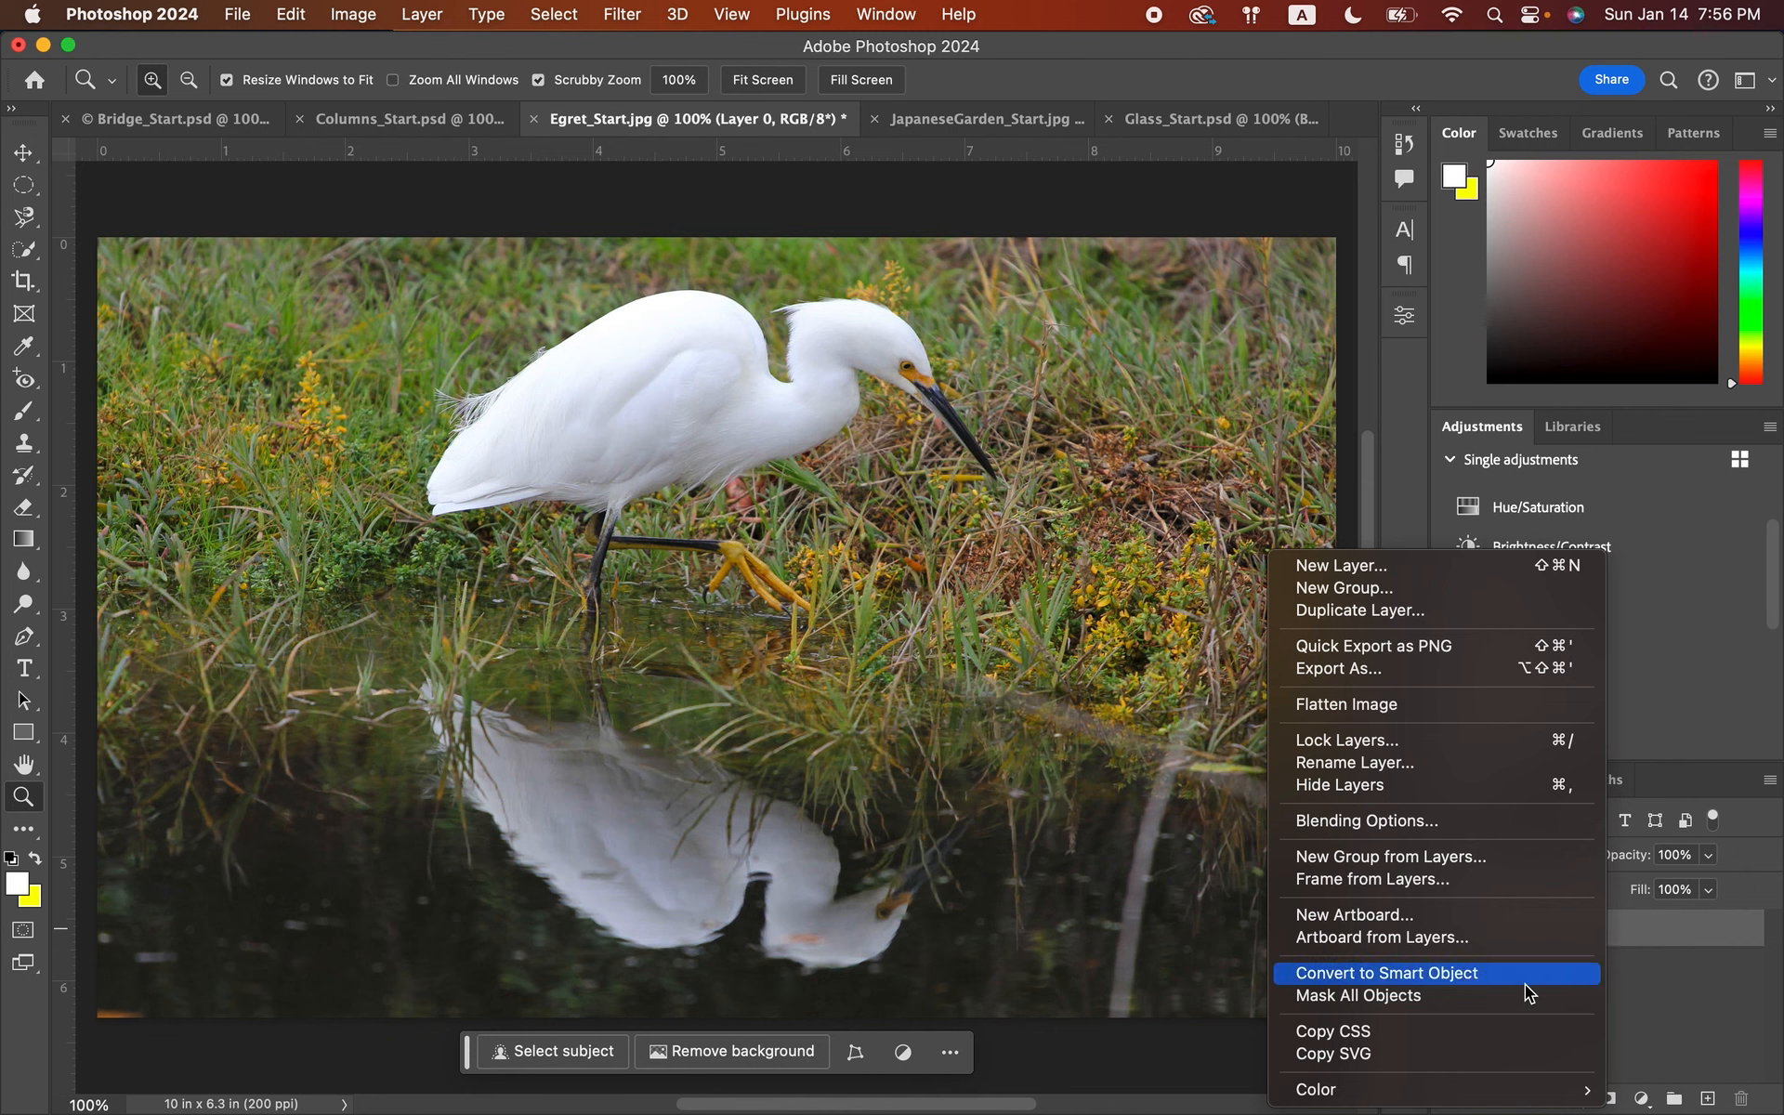
left_click(1464, 975)
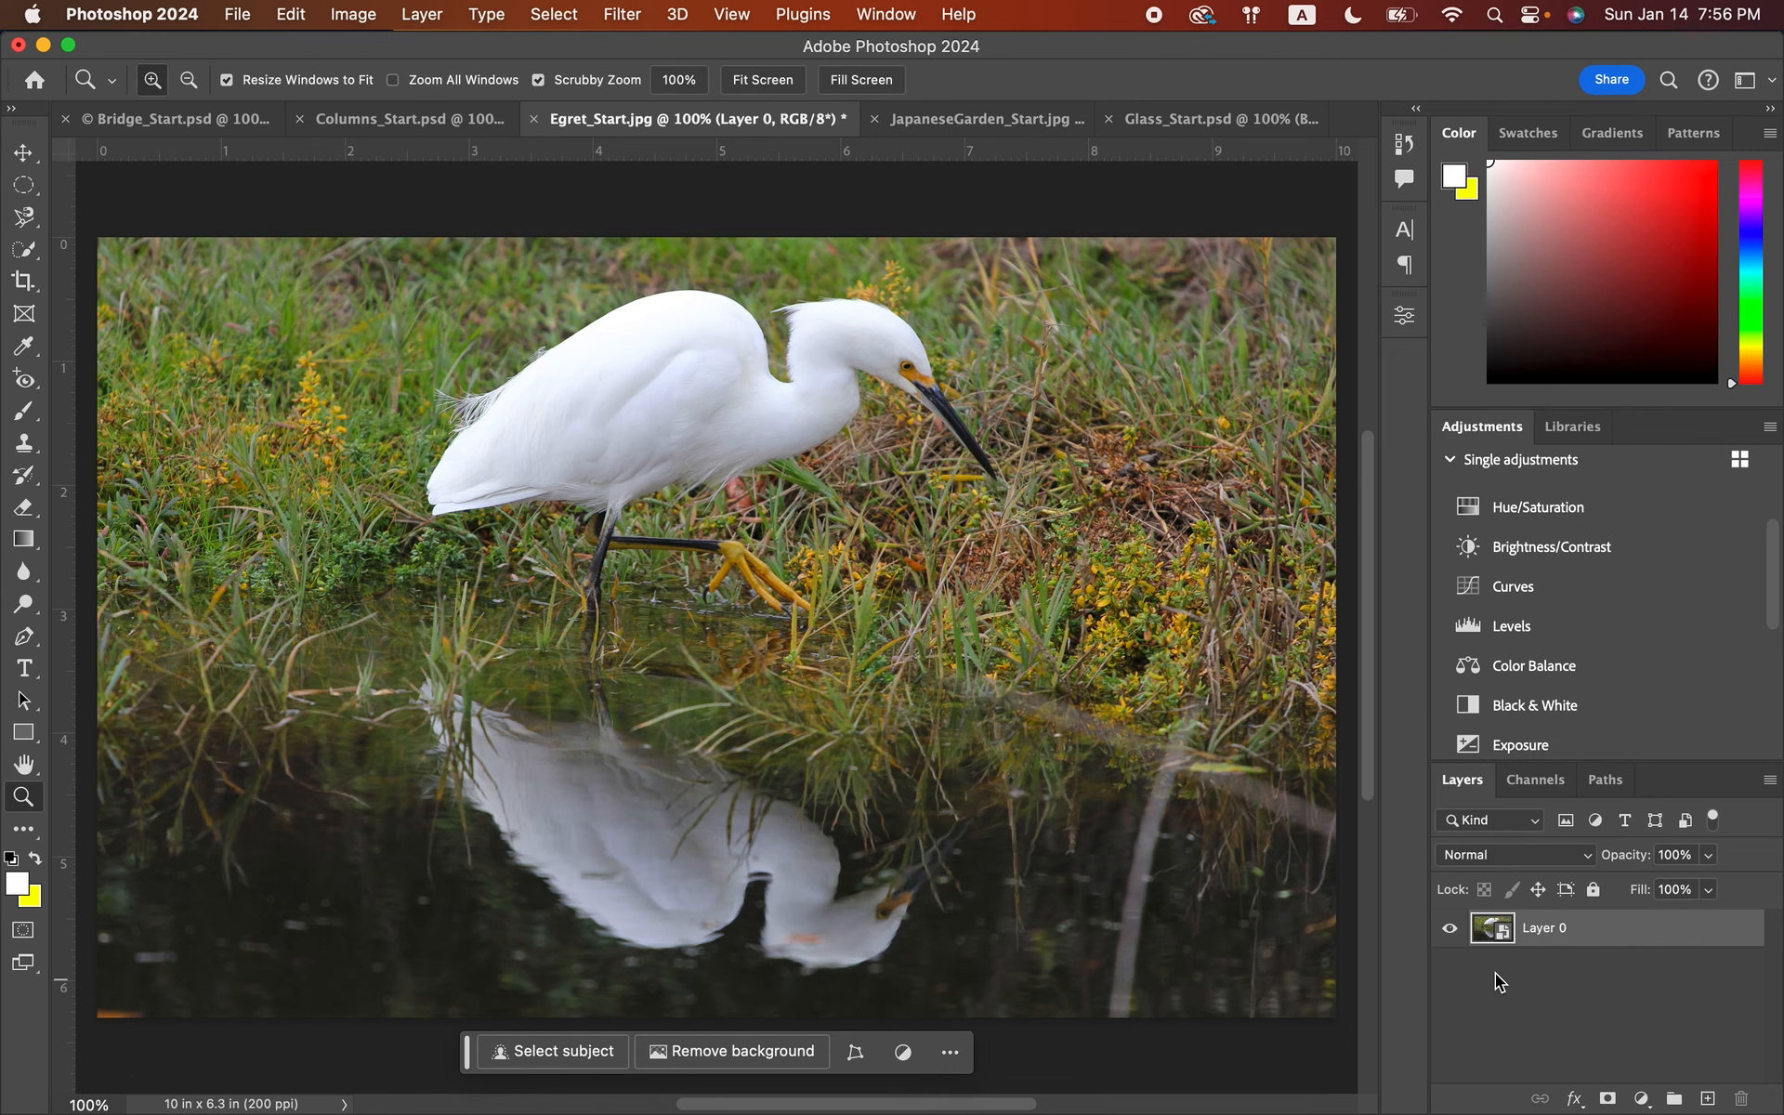
left_click(237, 14)
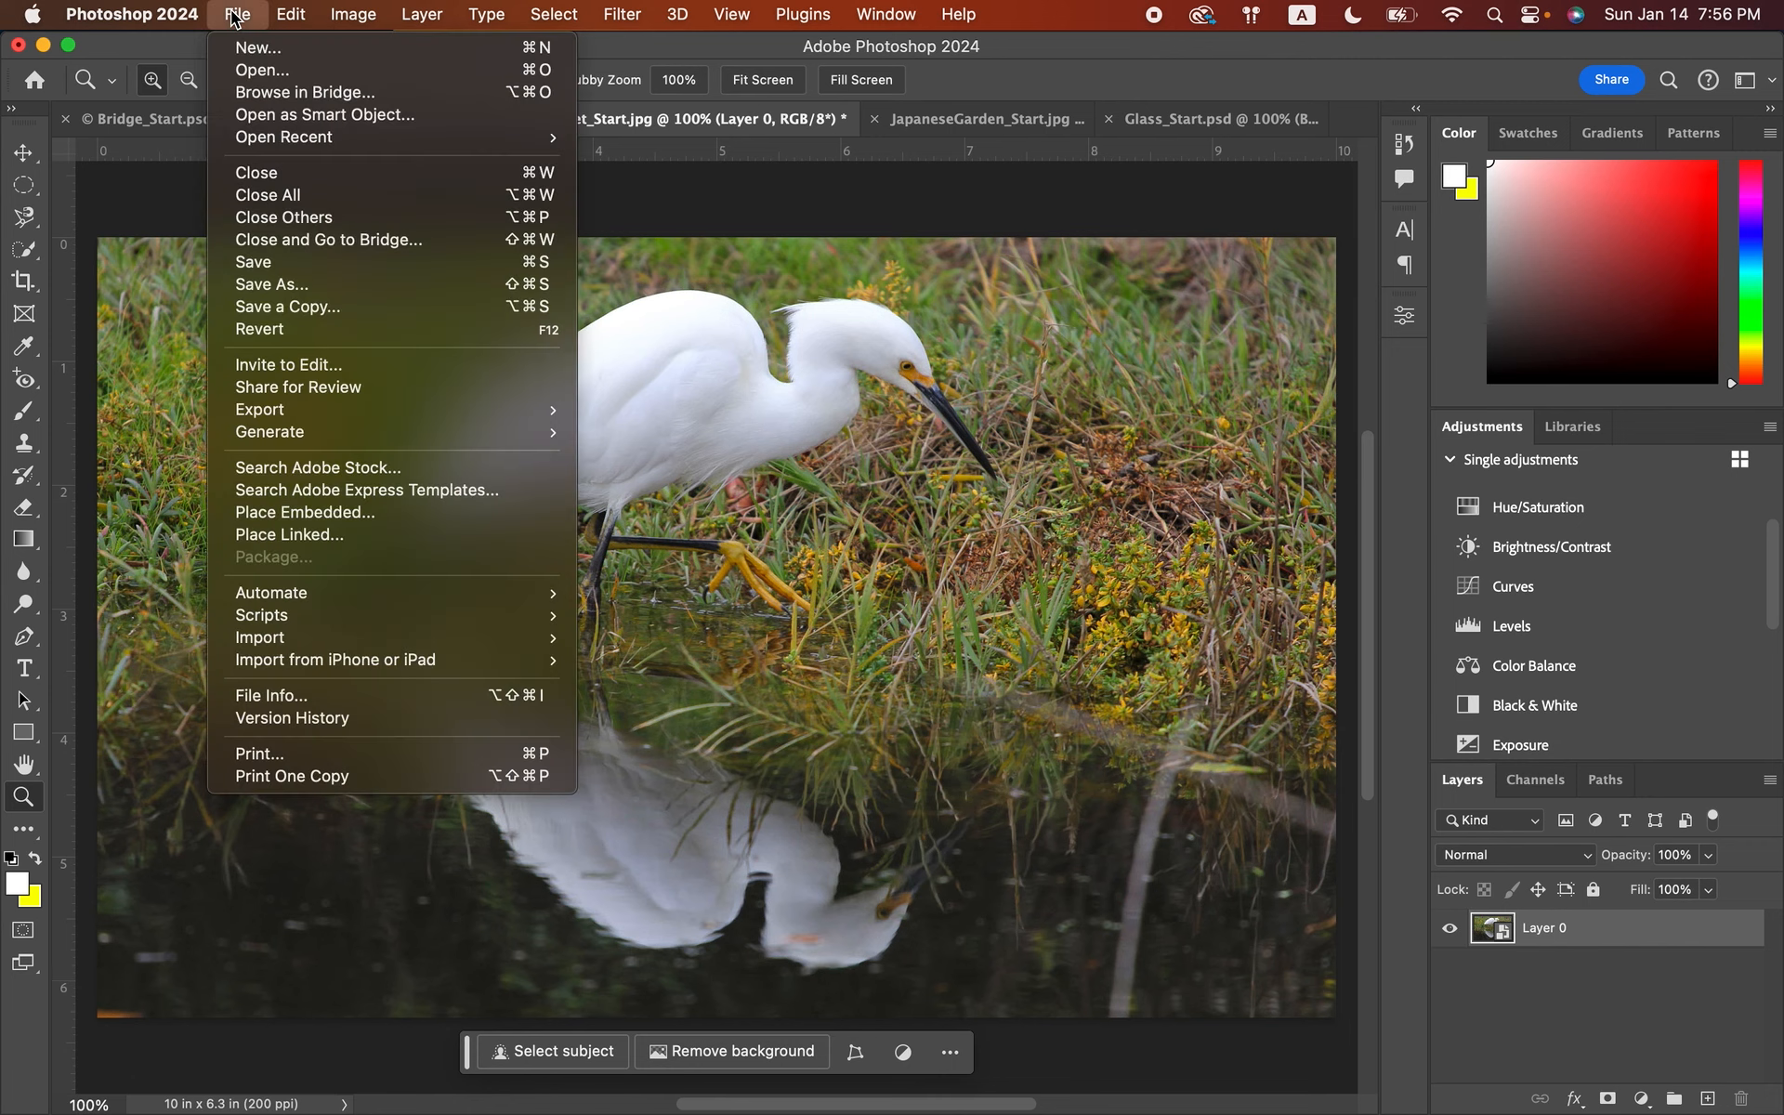
left_click(322, 290)
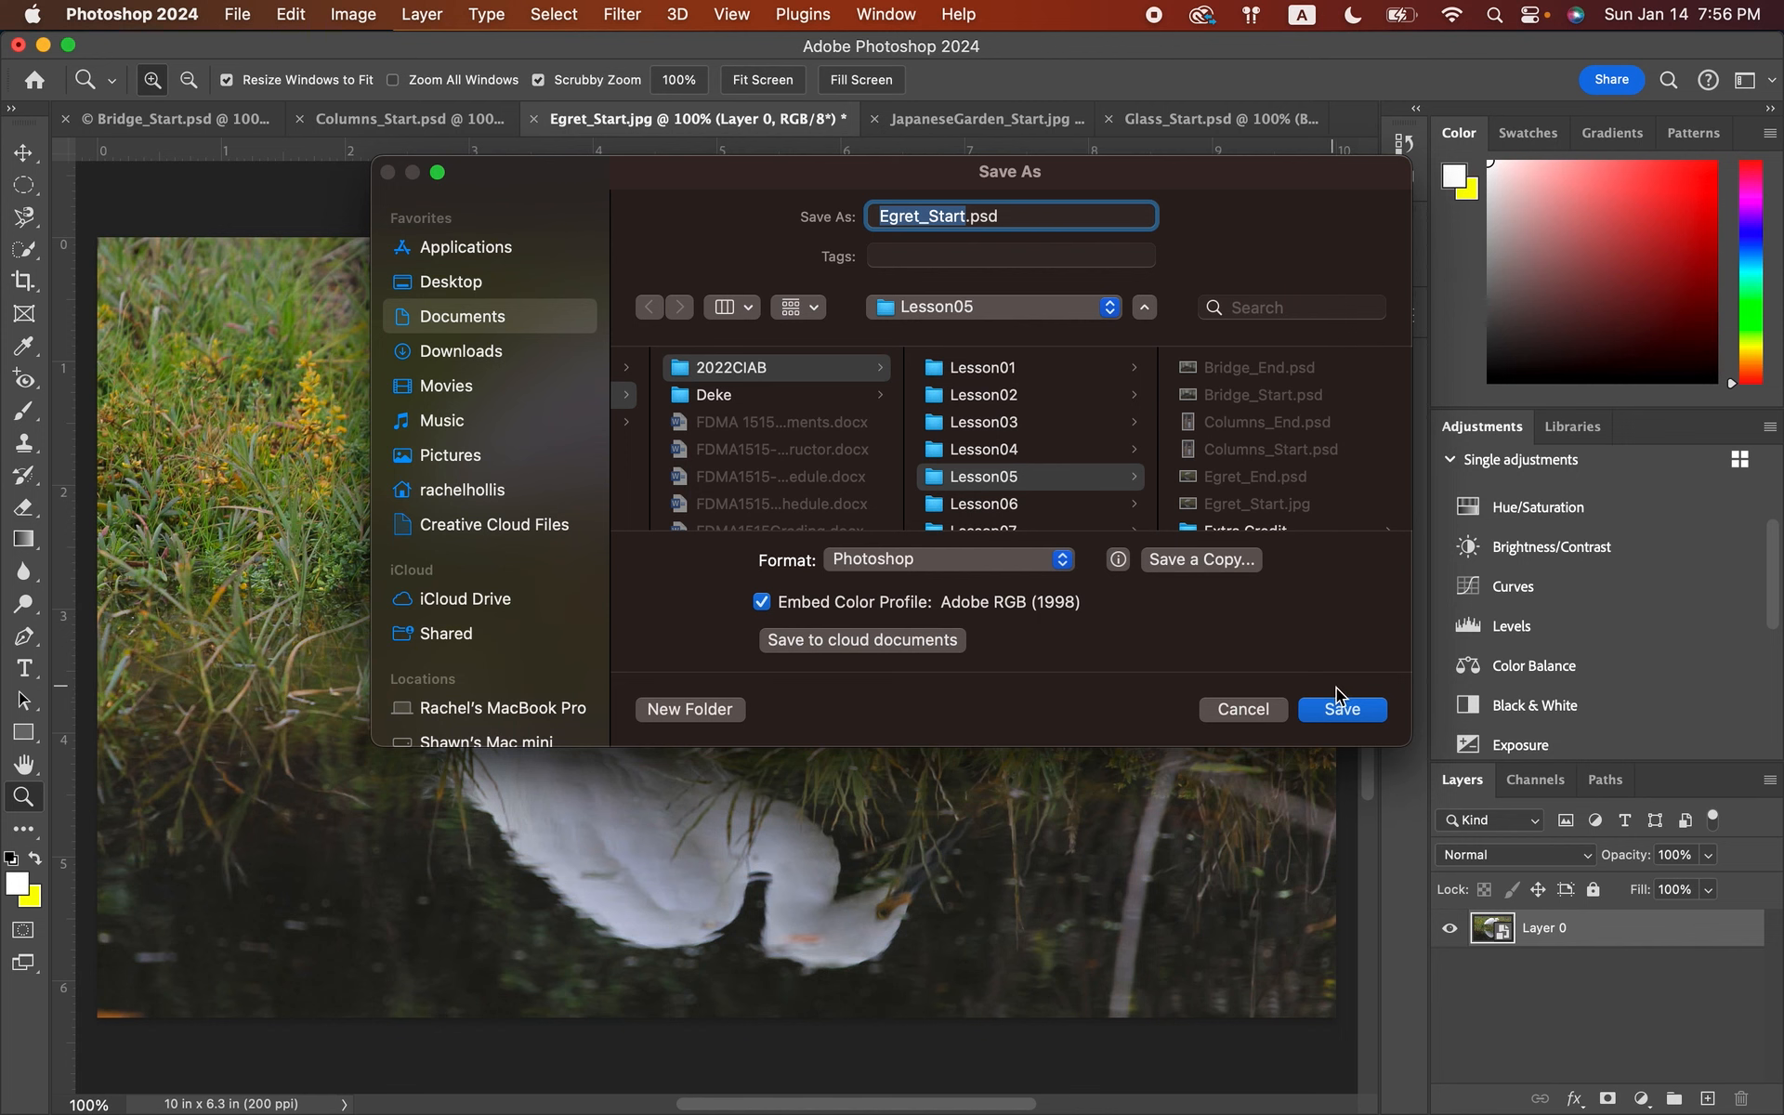
left_click(1365, 710)
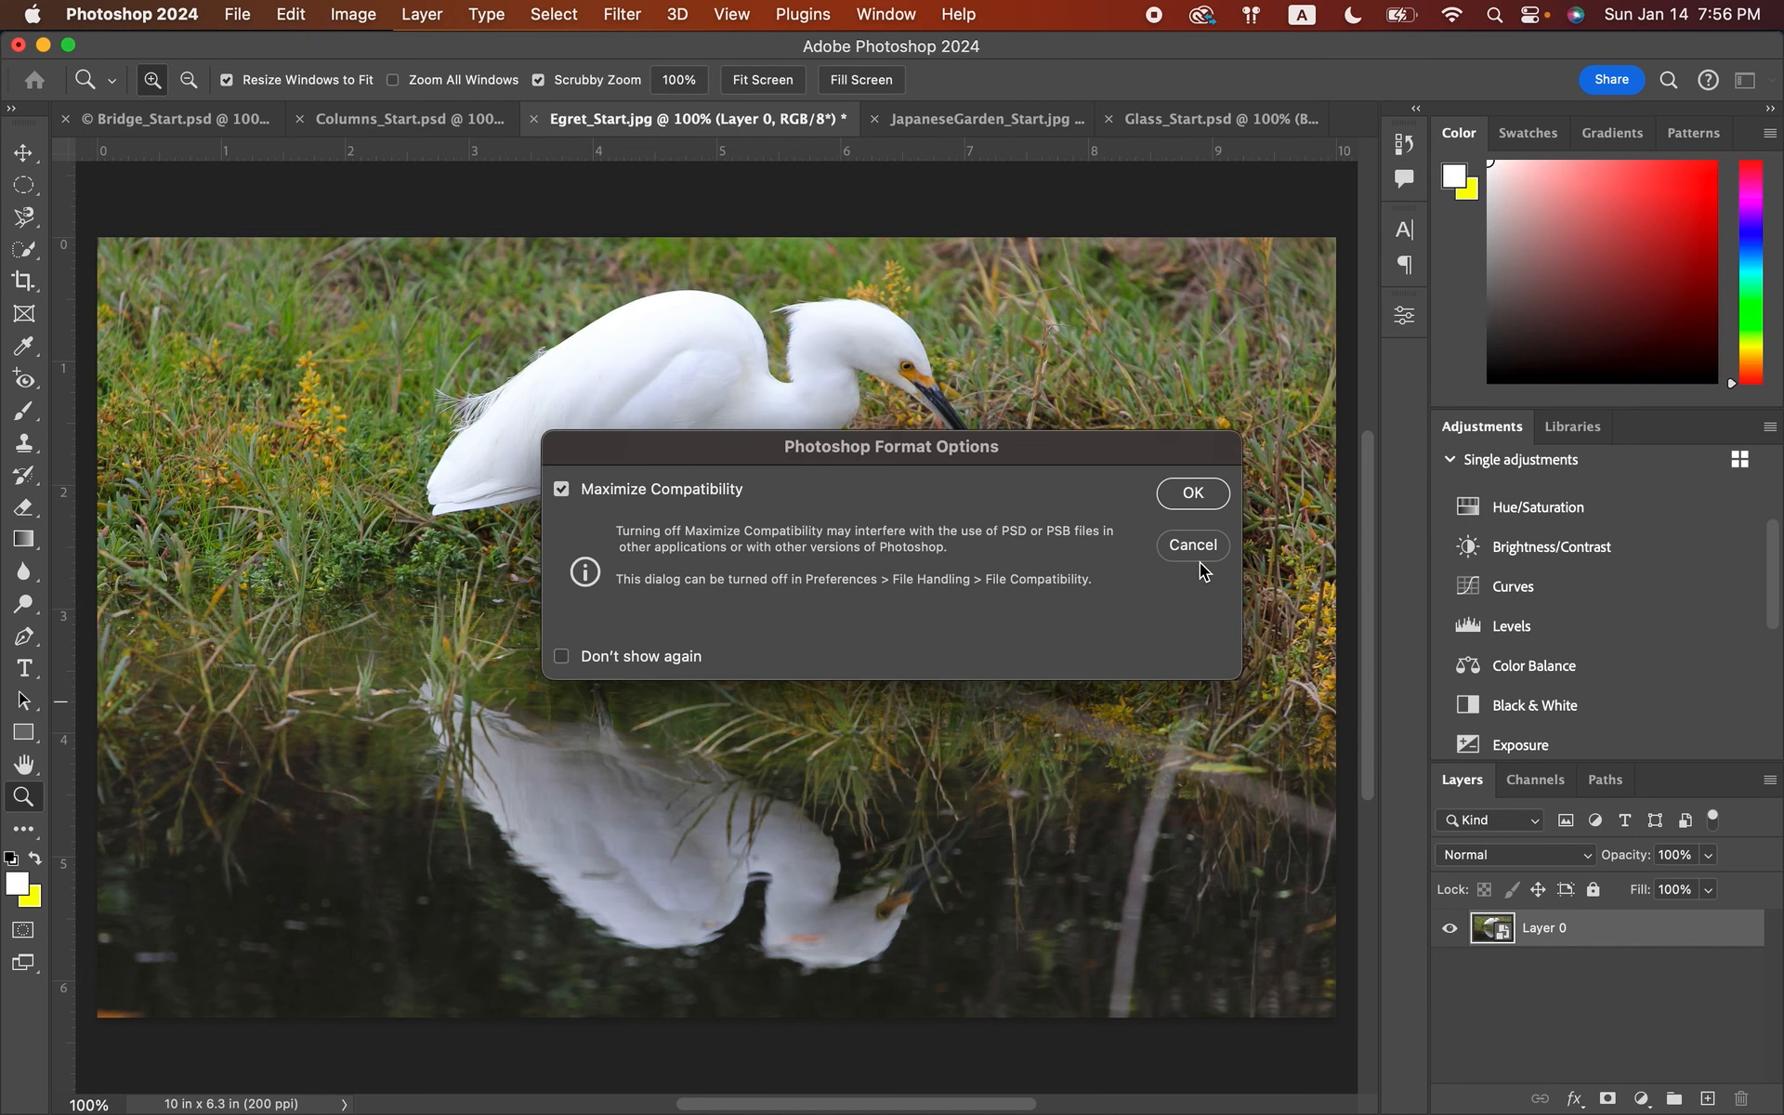
left_click(1190, 491)
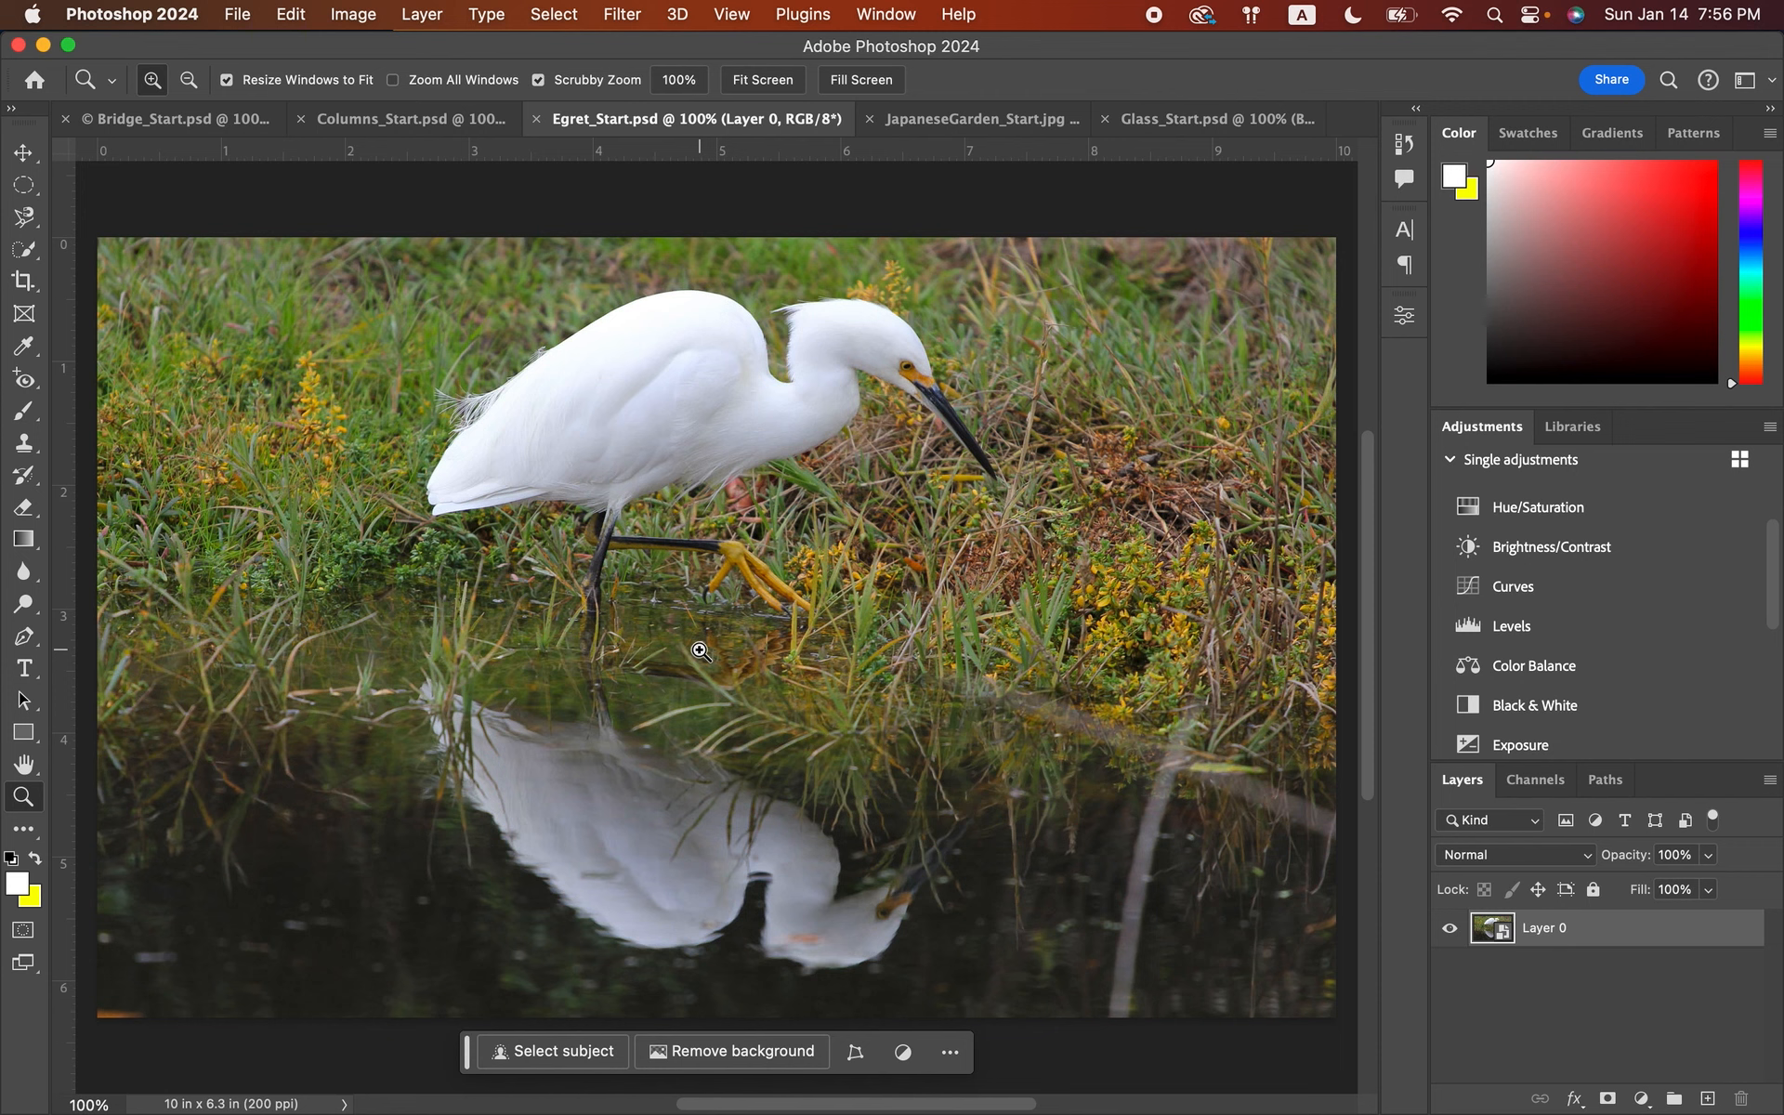
- Start an Iris Blur on Layer 0, centre it on the egret's body, and adjust the ellipse and sharp area to surround the bird
left_click(623, 21)
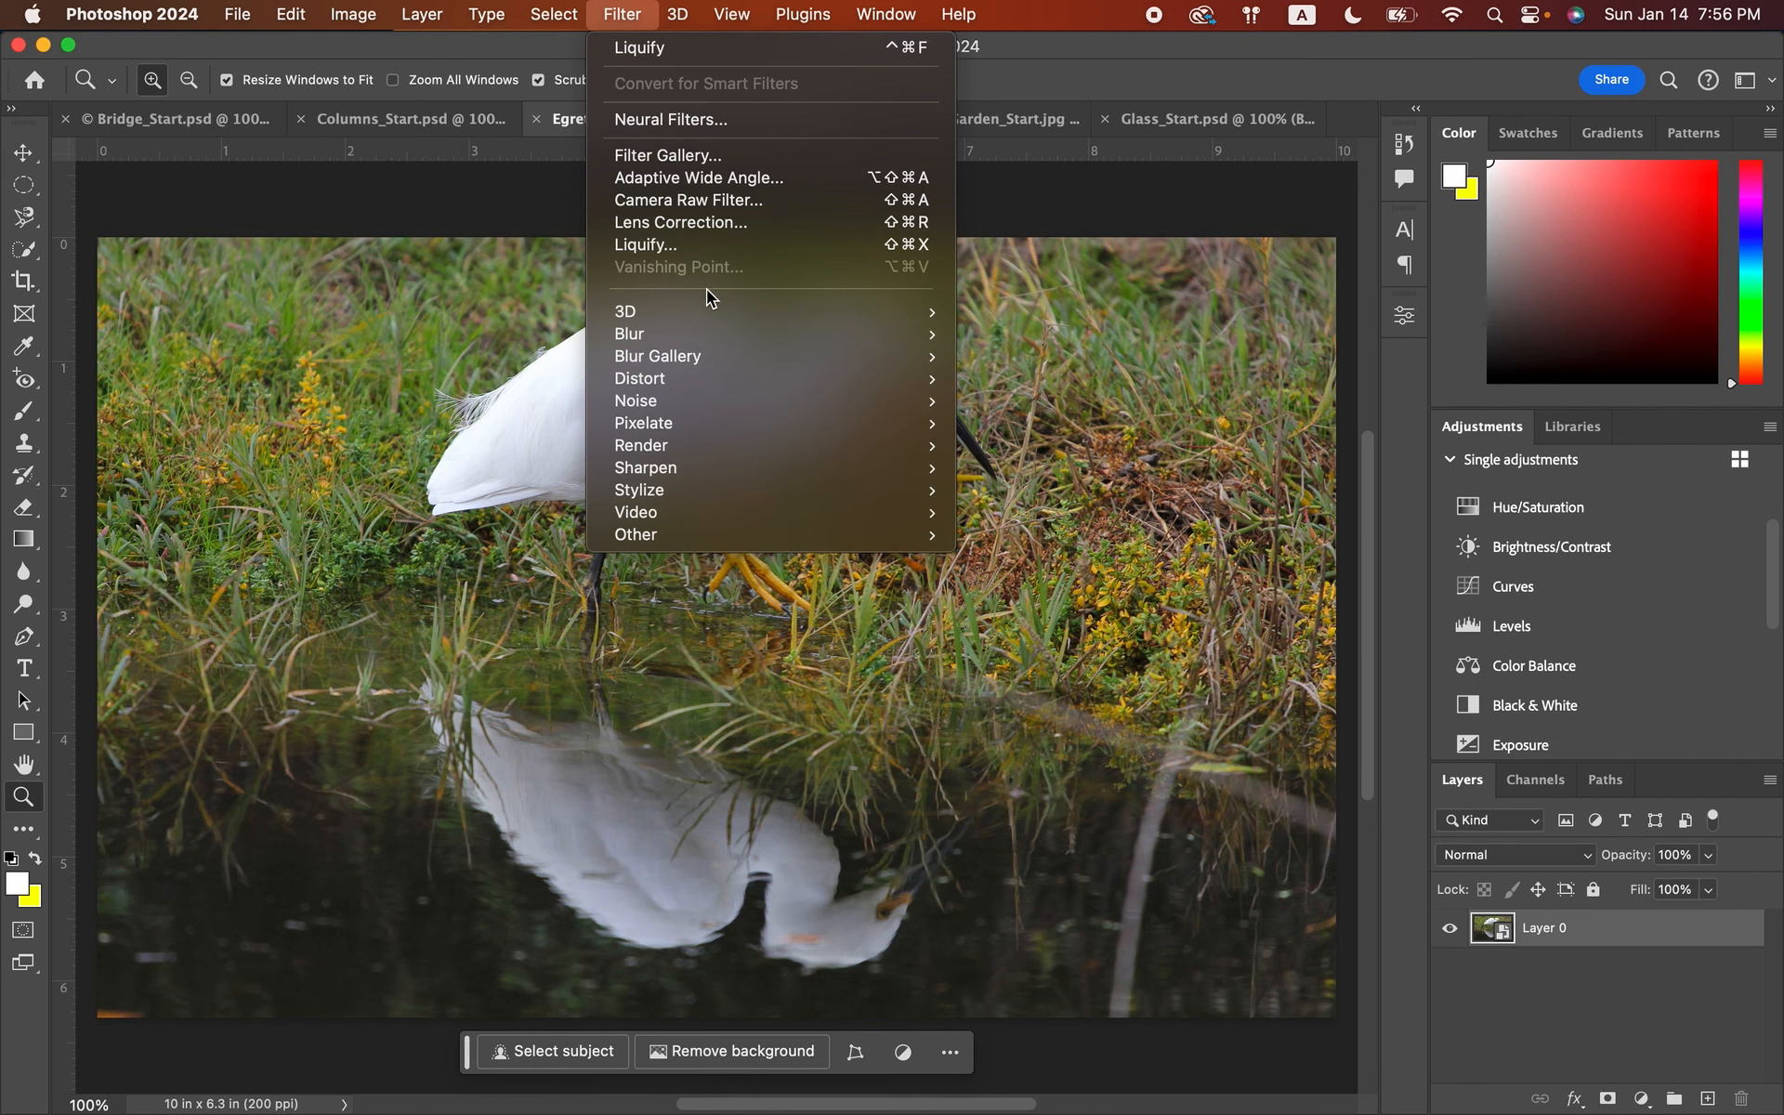
mouse_move(718, 361)
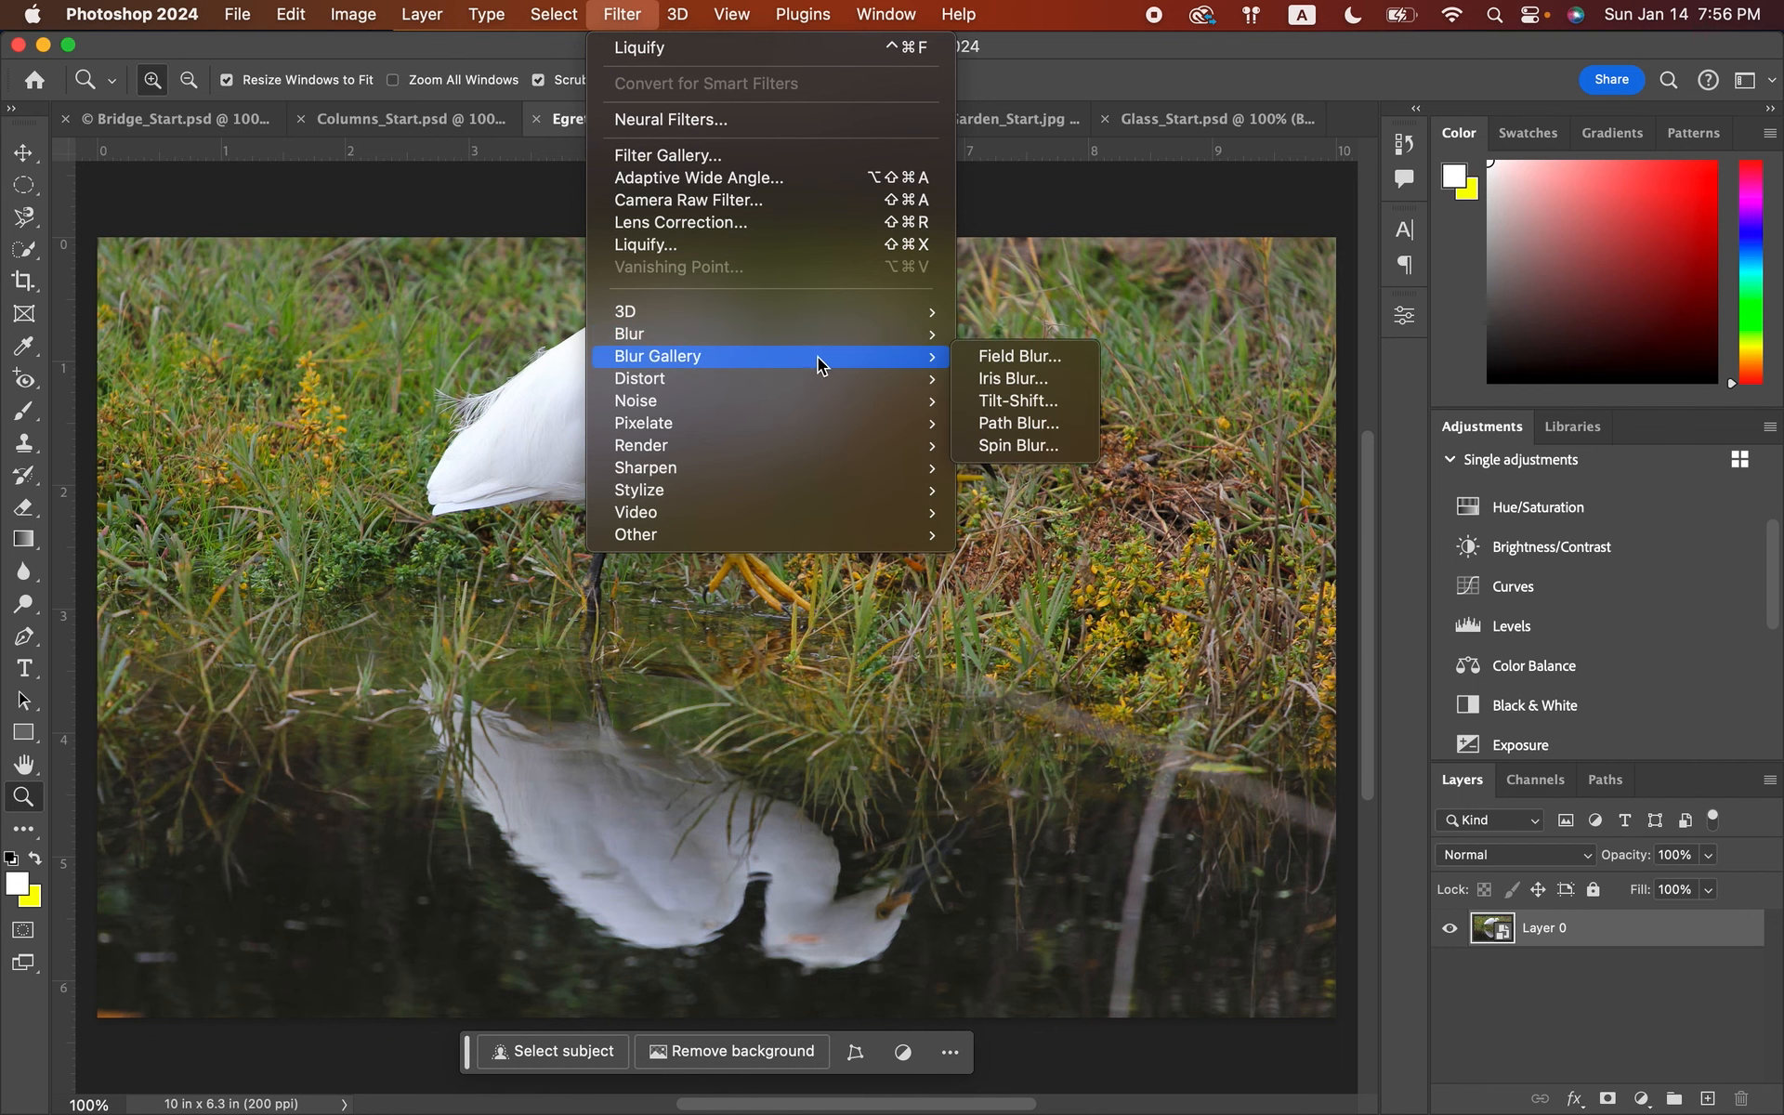
left_click(987, 357)
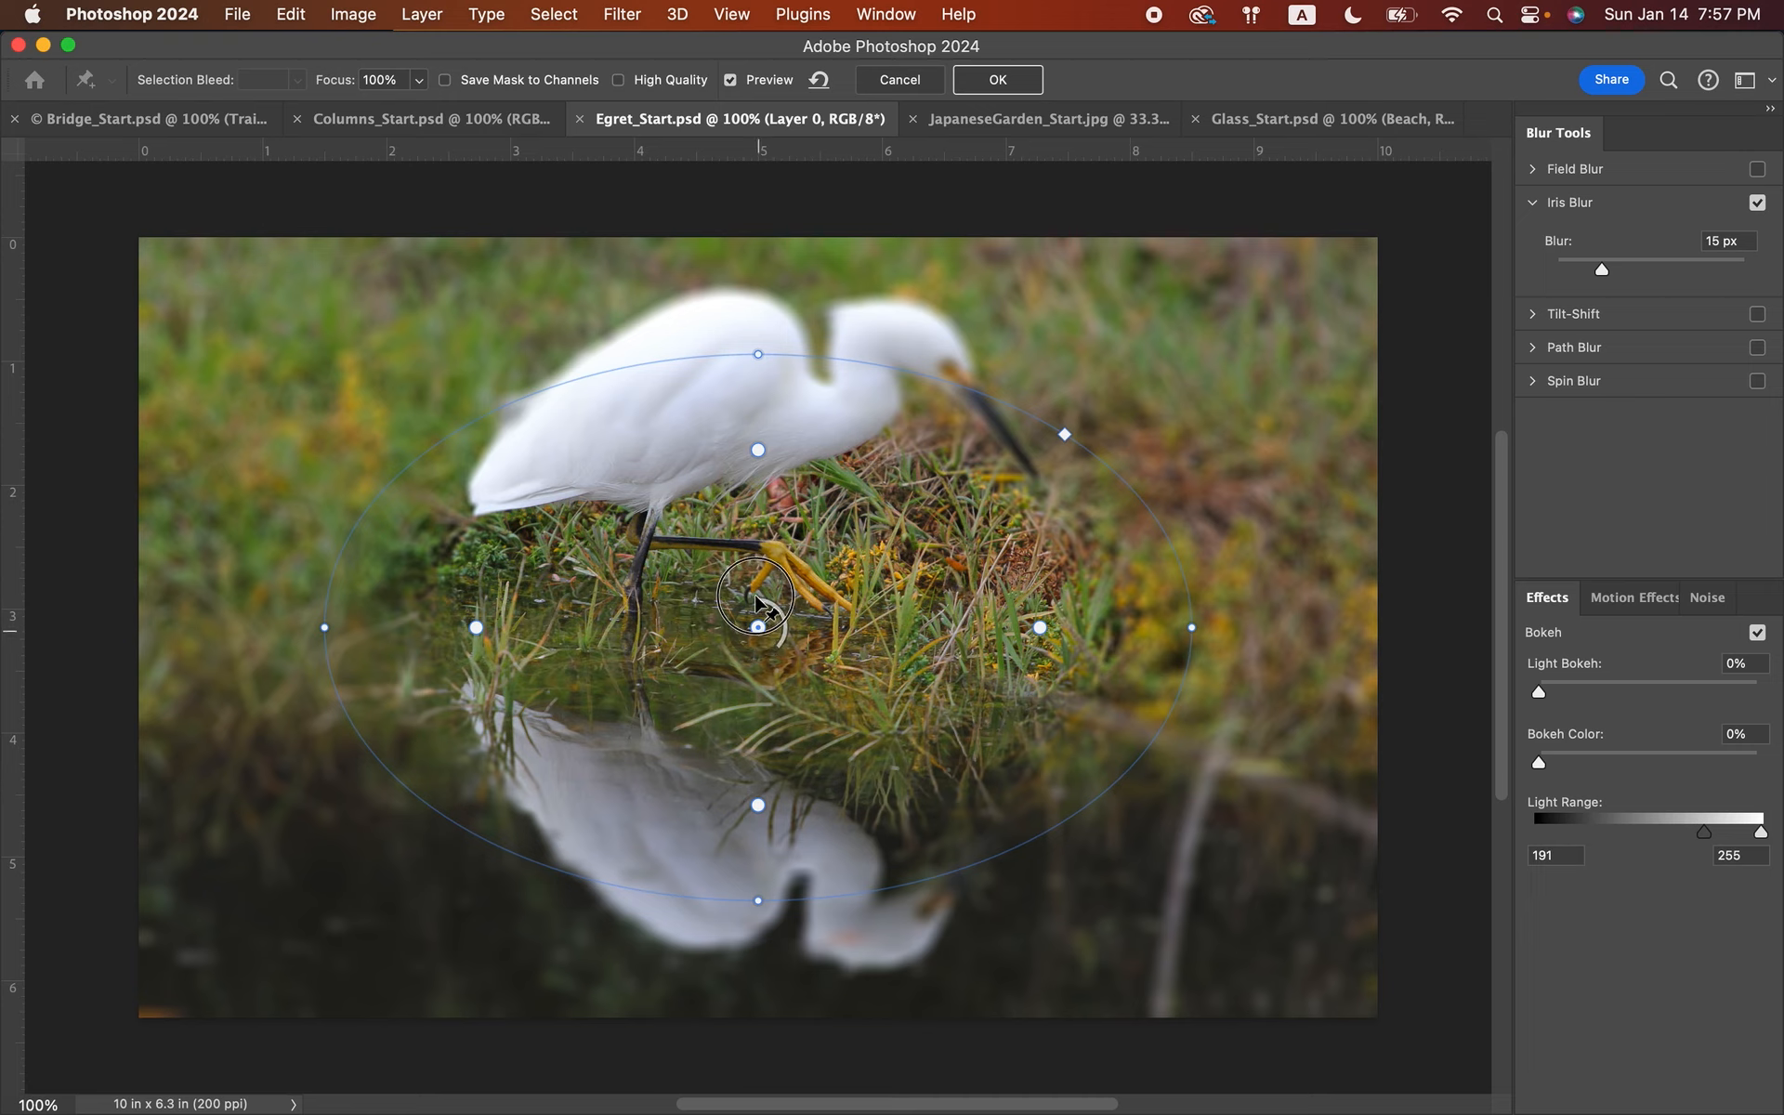
left_click_drag(740, 558, 721, 483)
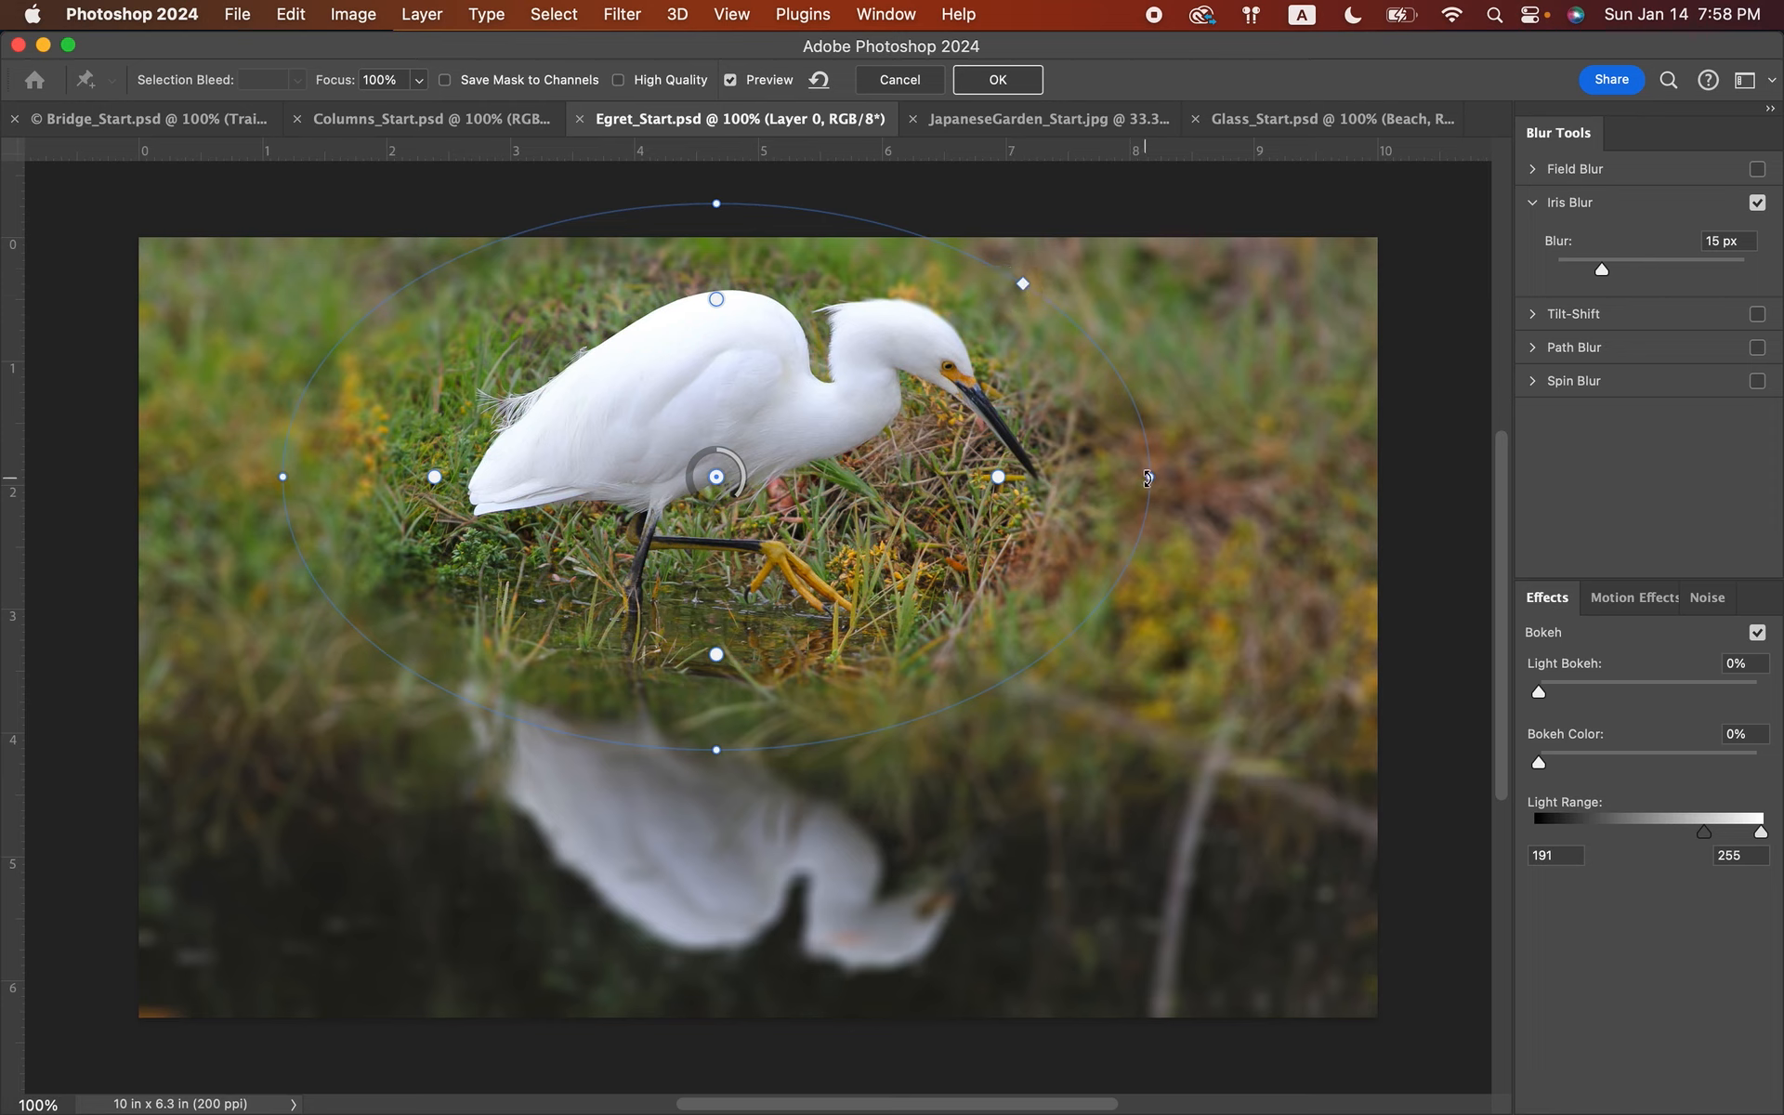
left_click_drag(1150, 476, 1112, 470)
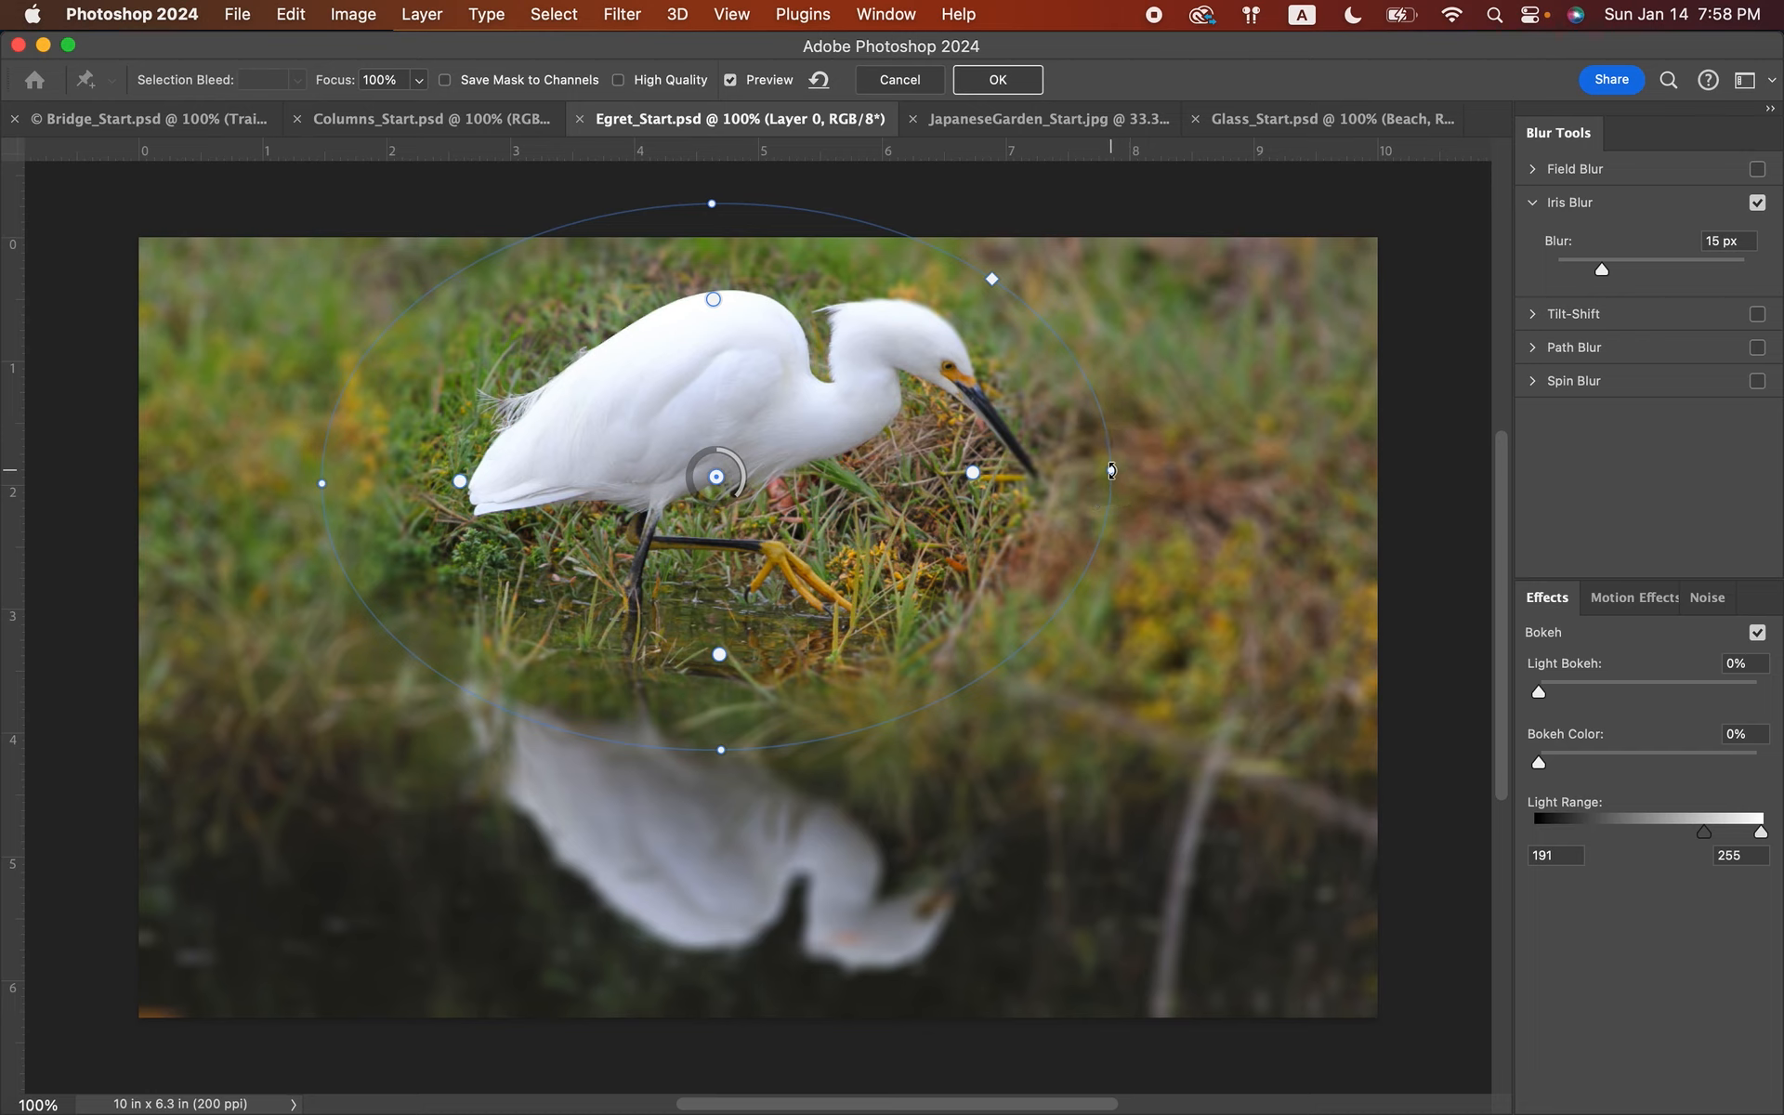
left_click_drag(1111, 470, 1137, 470)
left_click_drag(443, 480, 569, 482)
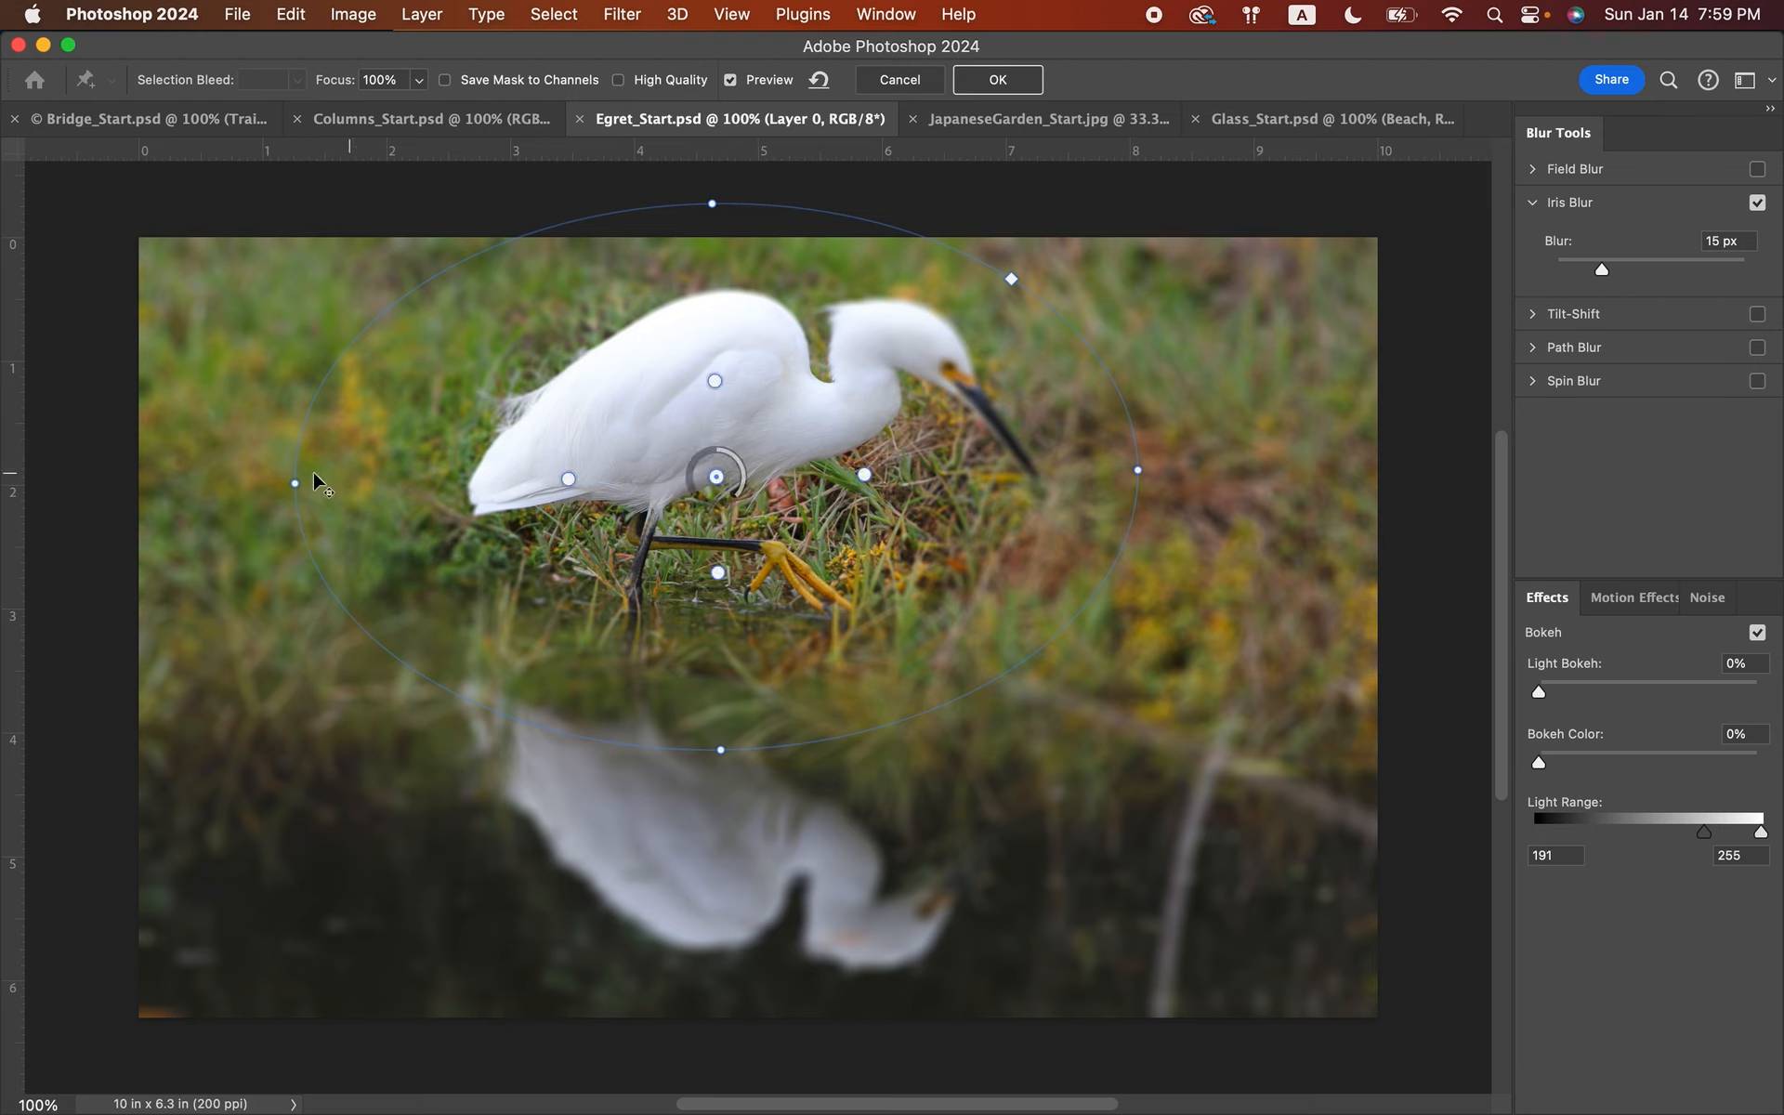
left_click_drag(569, 480, 417, 484)
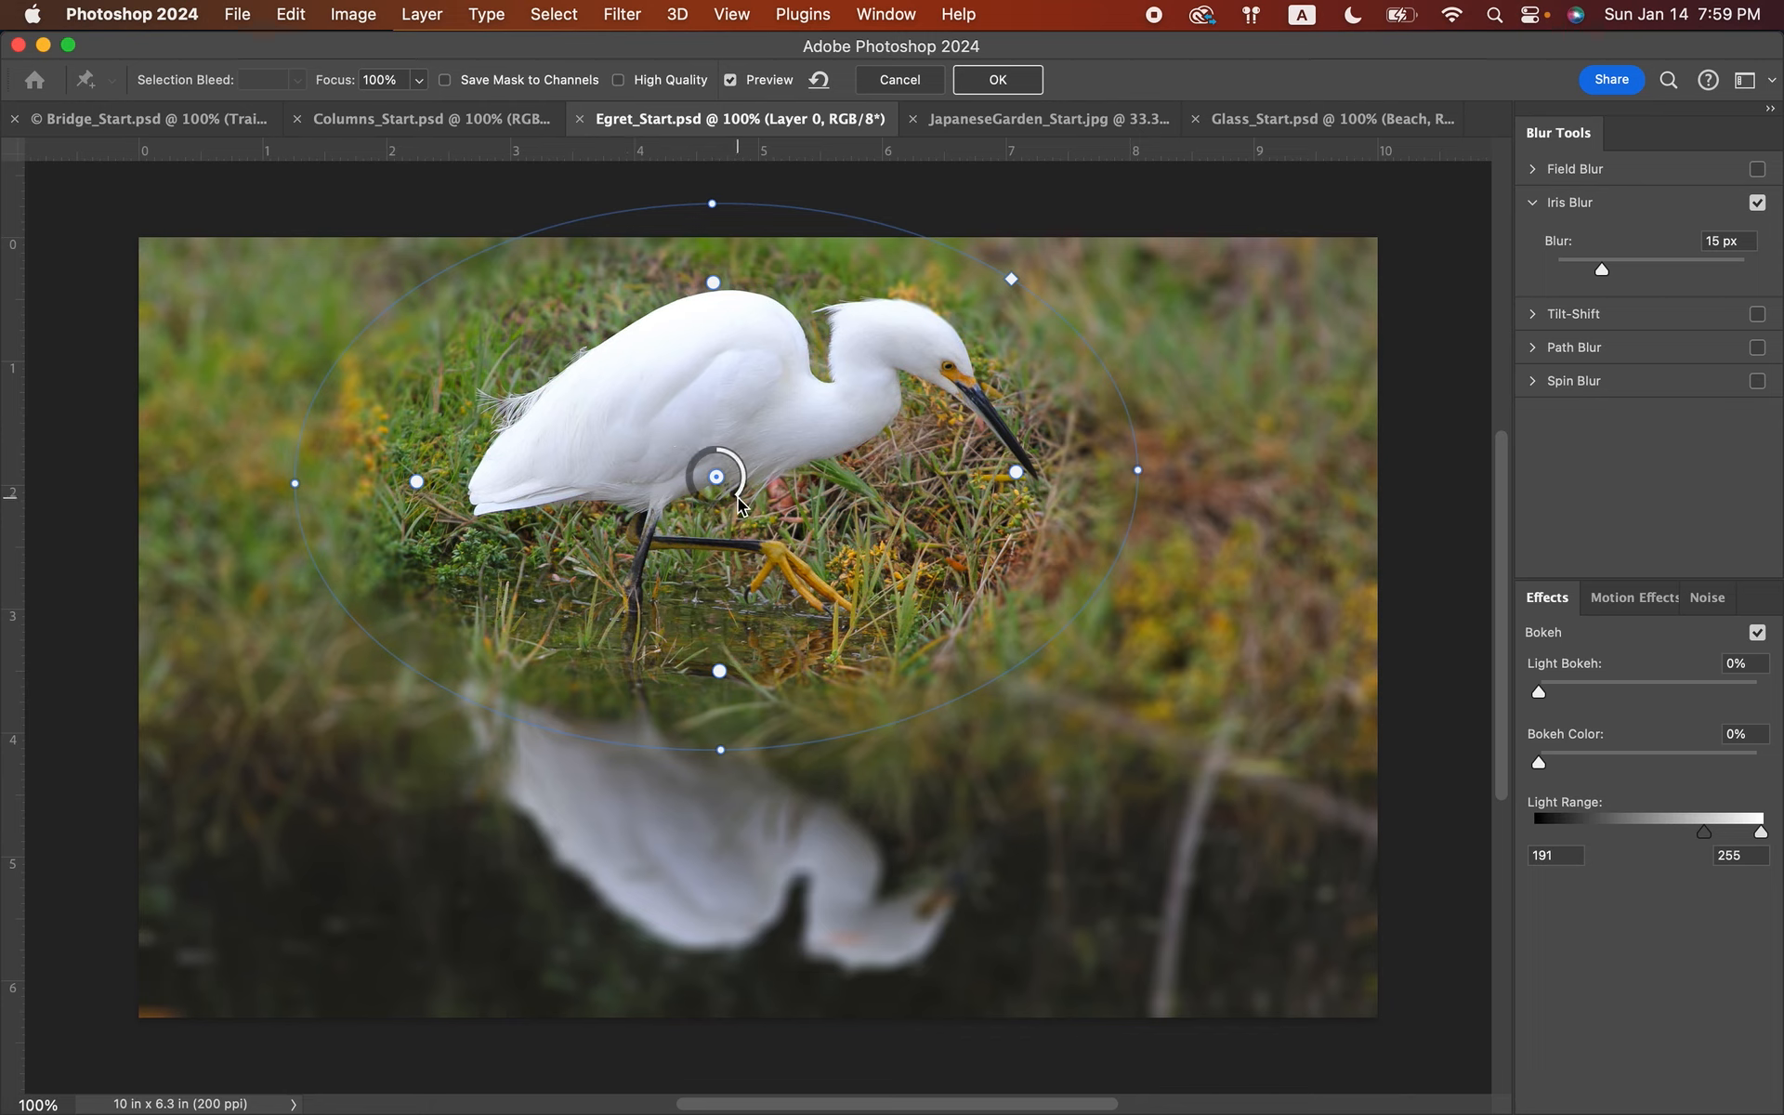
- Apply the Iris Blur at 6 px and recheck its settings through the Blur Gallery smart filter
left_click_drag(740, 498, 740, 457)
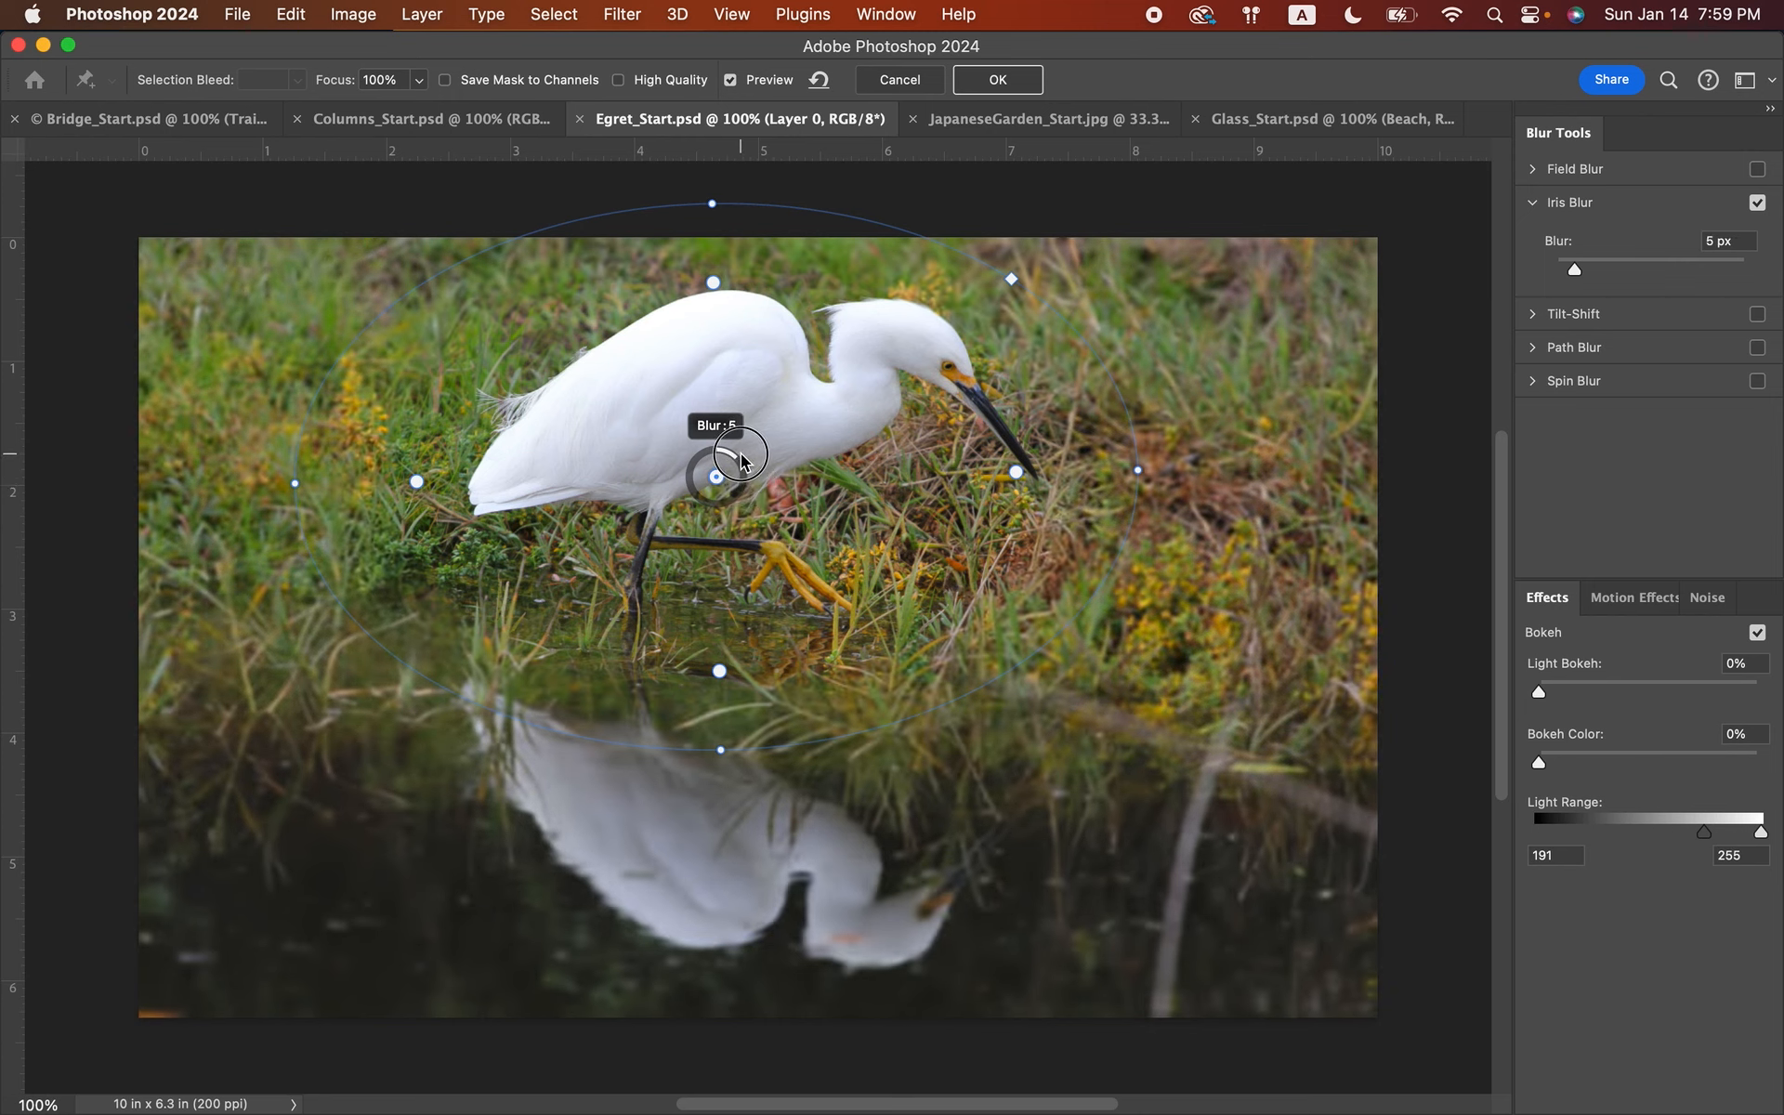
left_click_drag(740, 457, 742, 459)
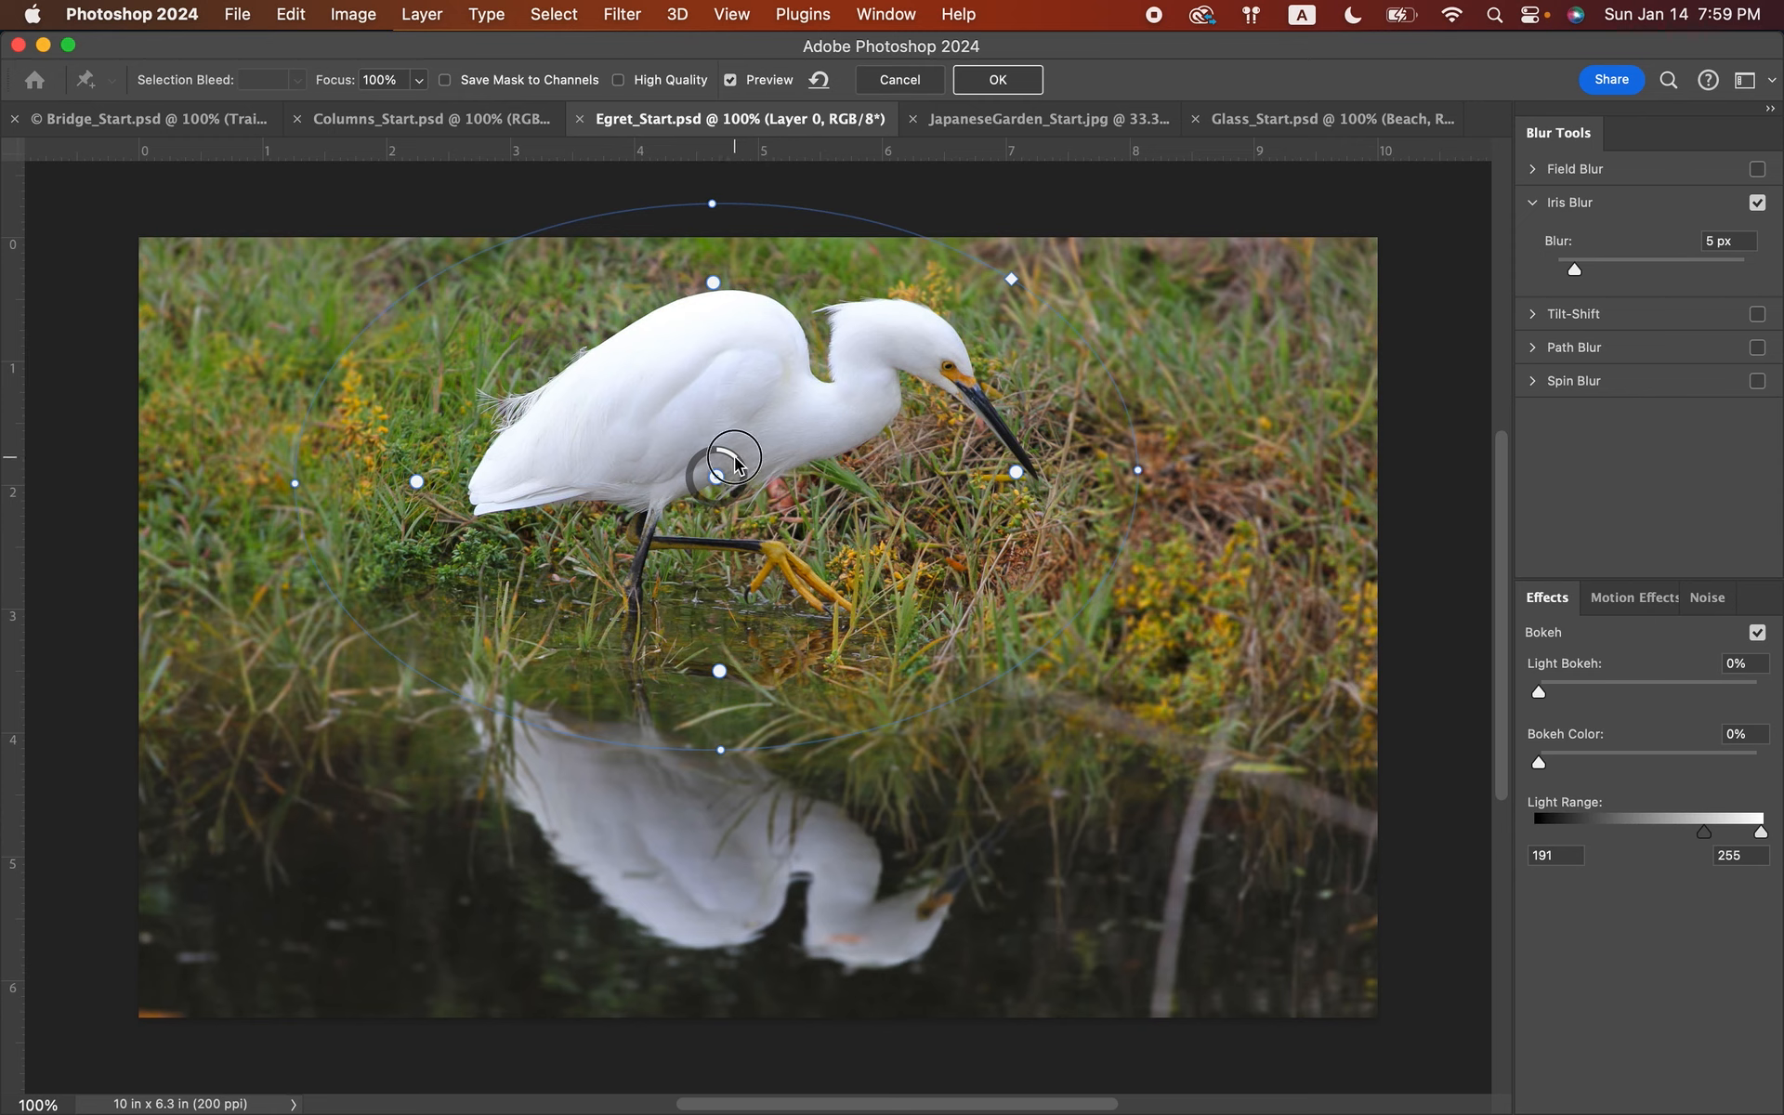
left_click_drag(740, 467, 742, 470)
left_click(1013, 87)
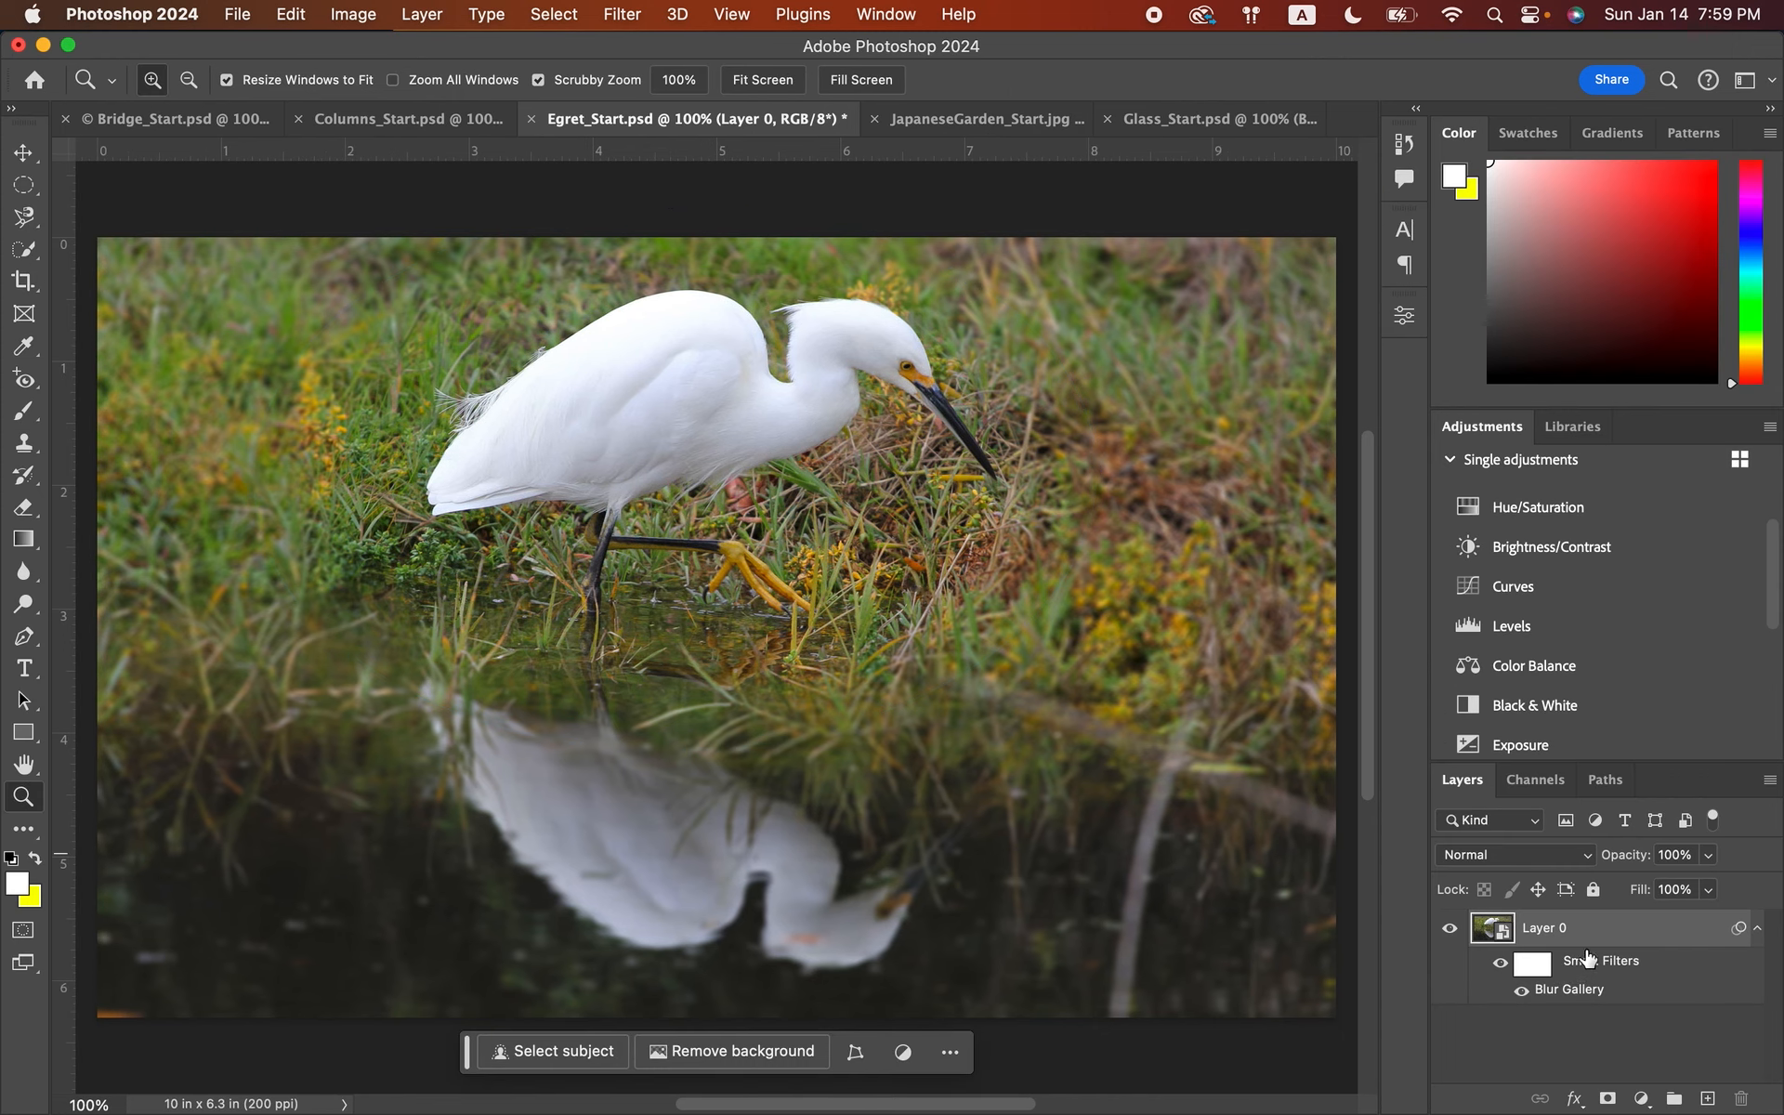
double_click(1549, 992)
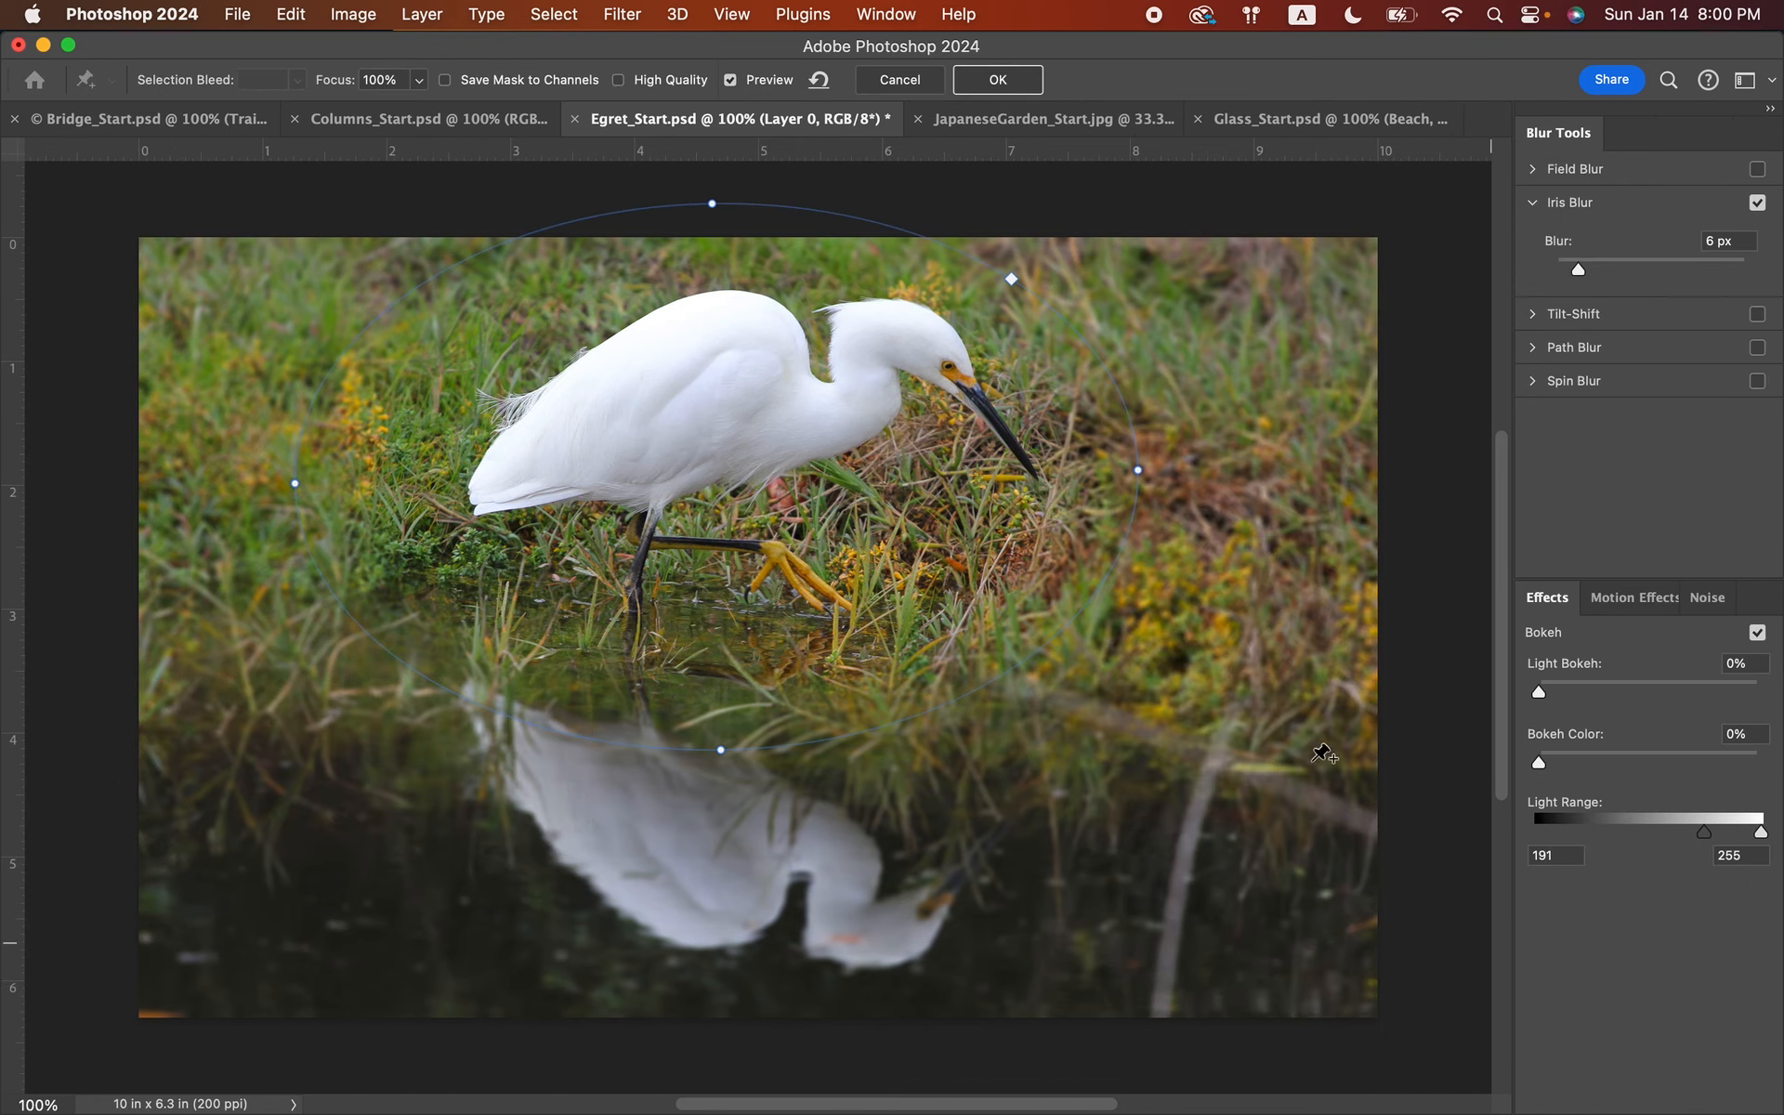
left_click(1018, 82)
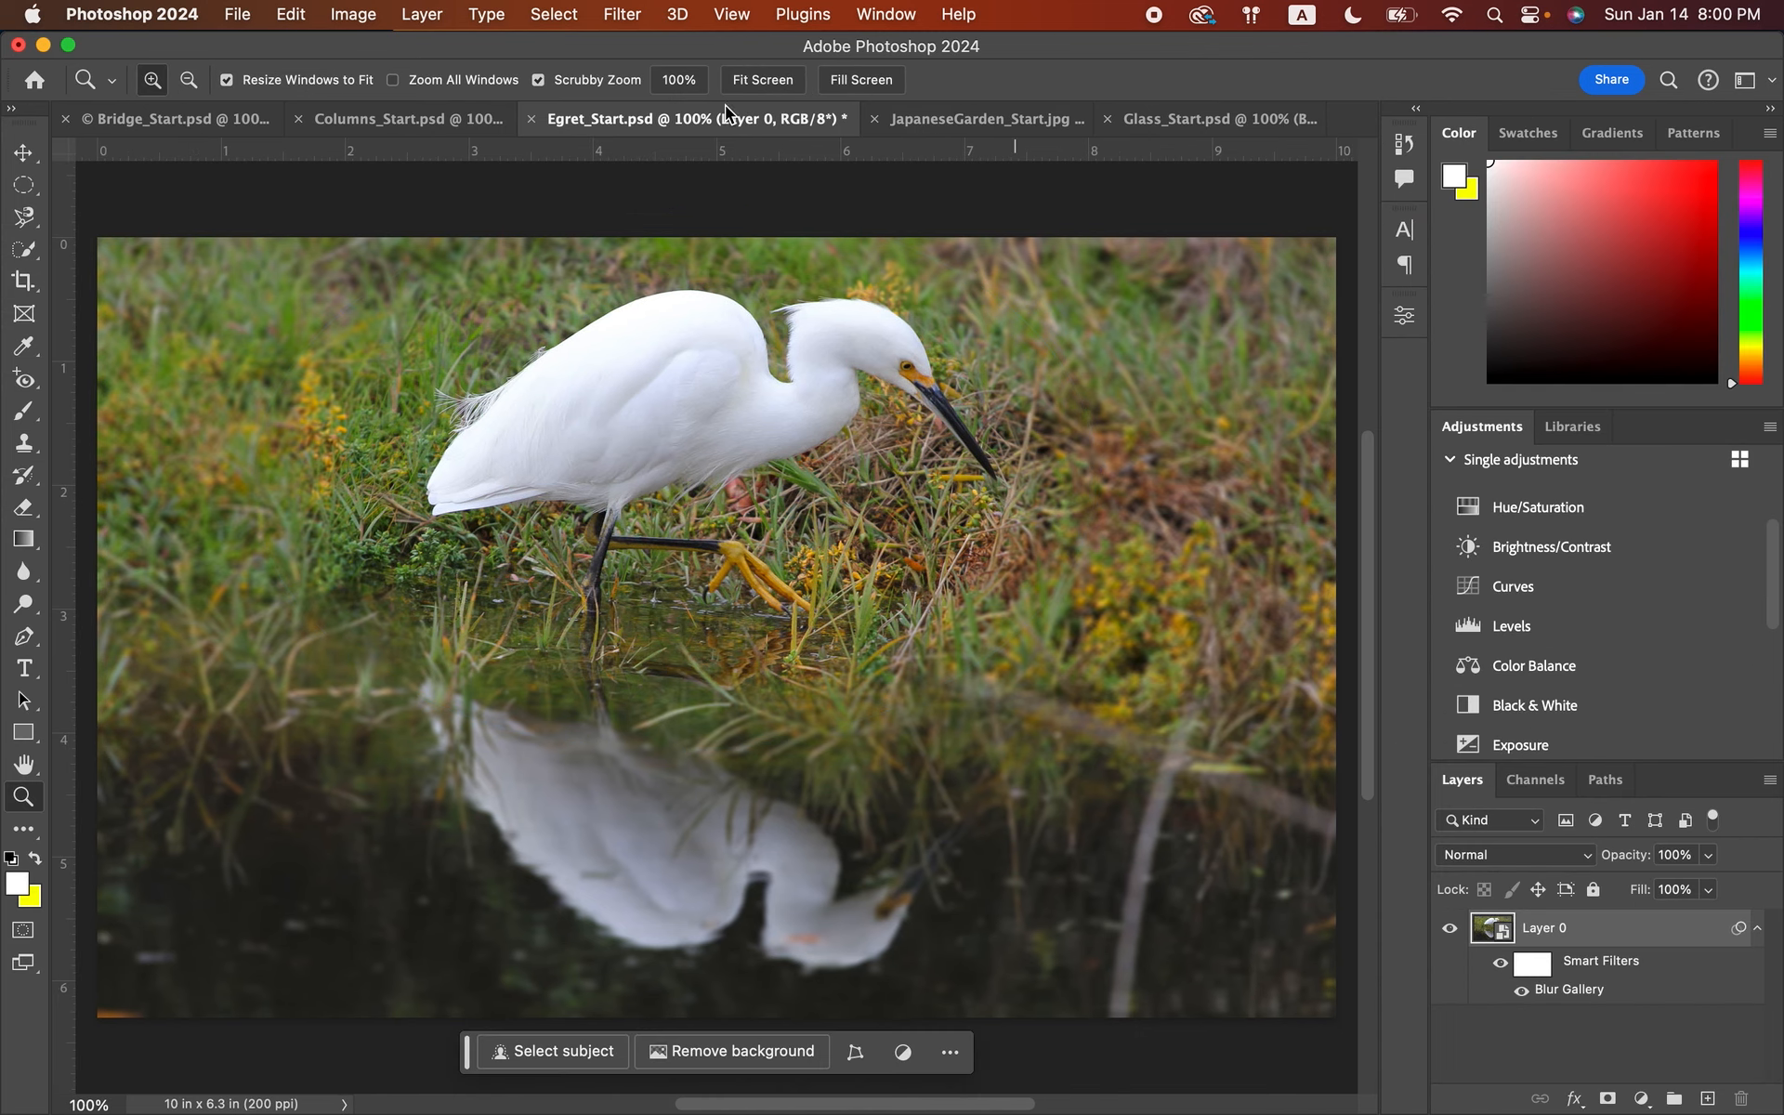
- Export the egret image to the Desktop as the quality 7 JPG Egret_Start.jpg, and close Egret_Start.psd with its changes saved
left_click(238, 14)
mouse_move(530, 410)
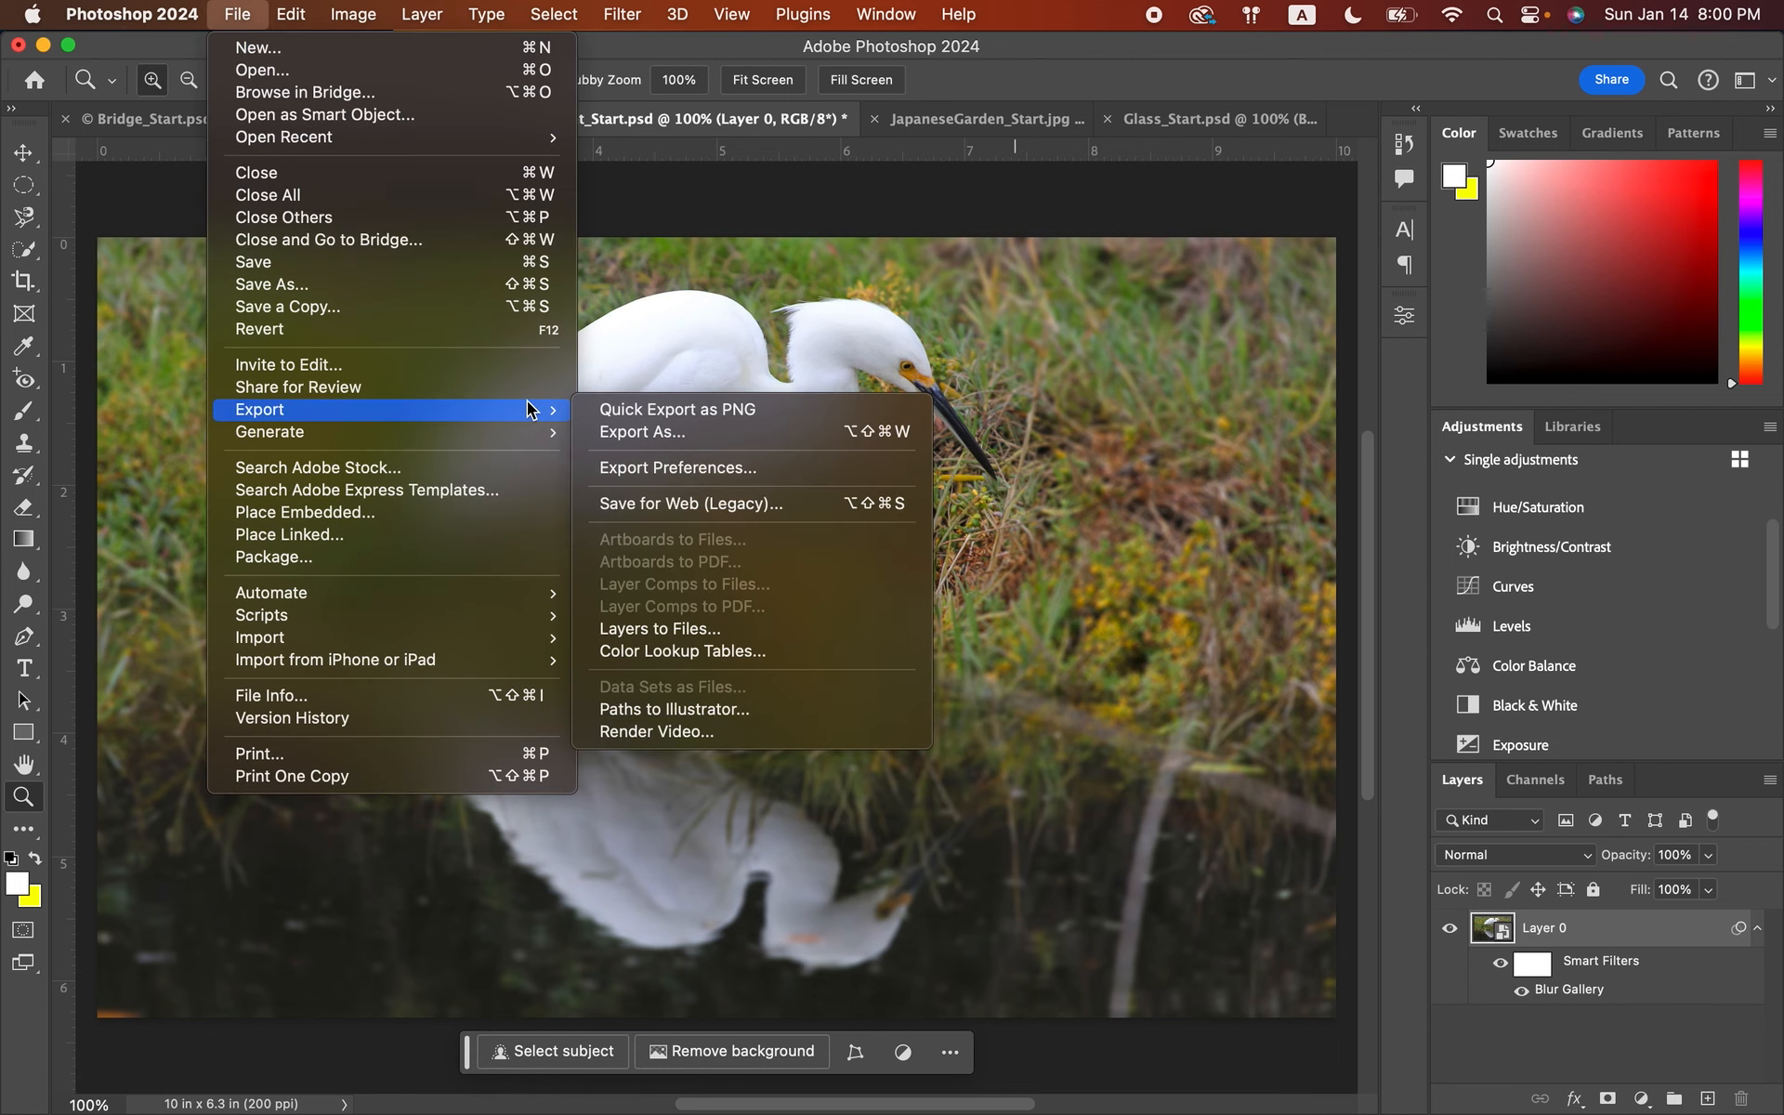
left_click(602, 432)
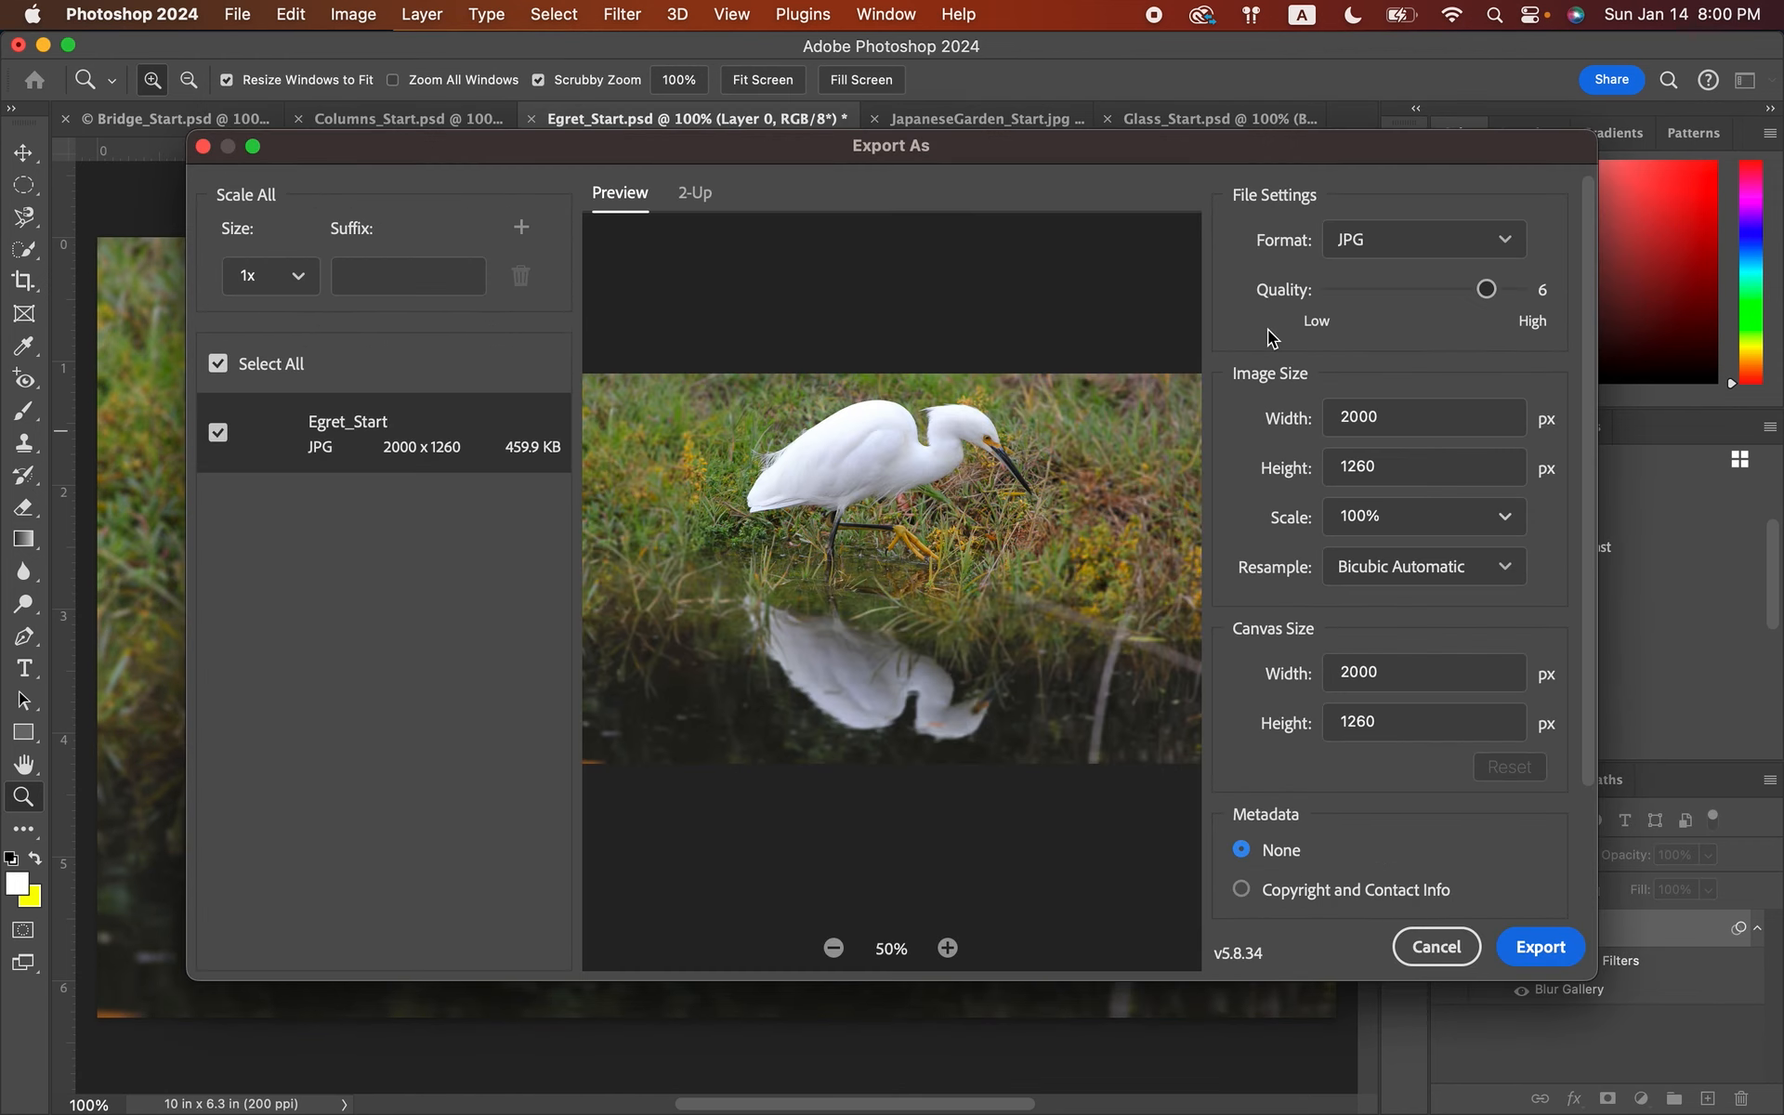
left_click_drag(1486, 289, 1561, 295)
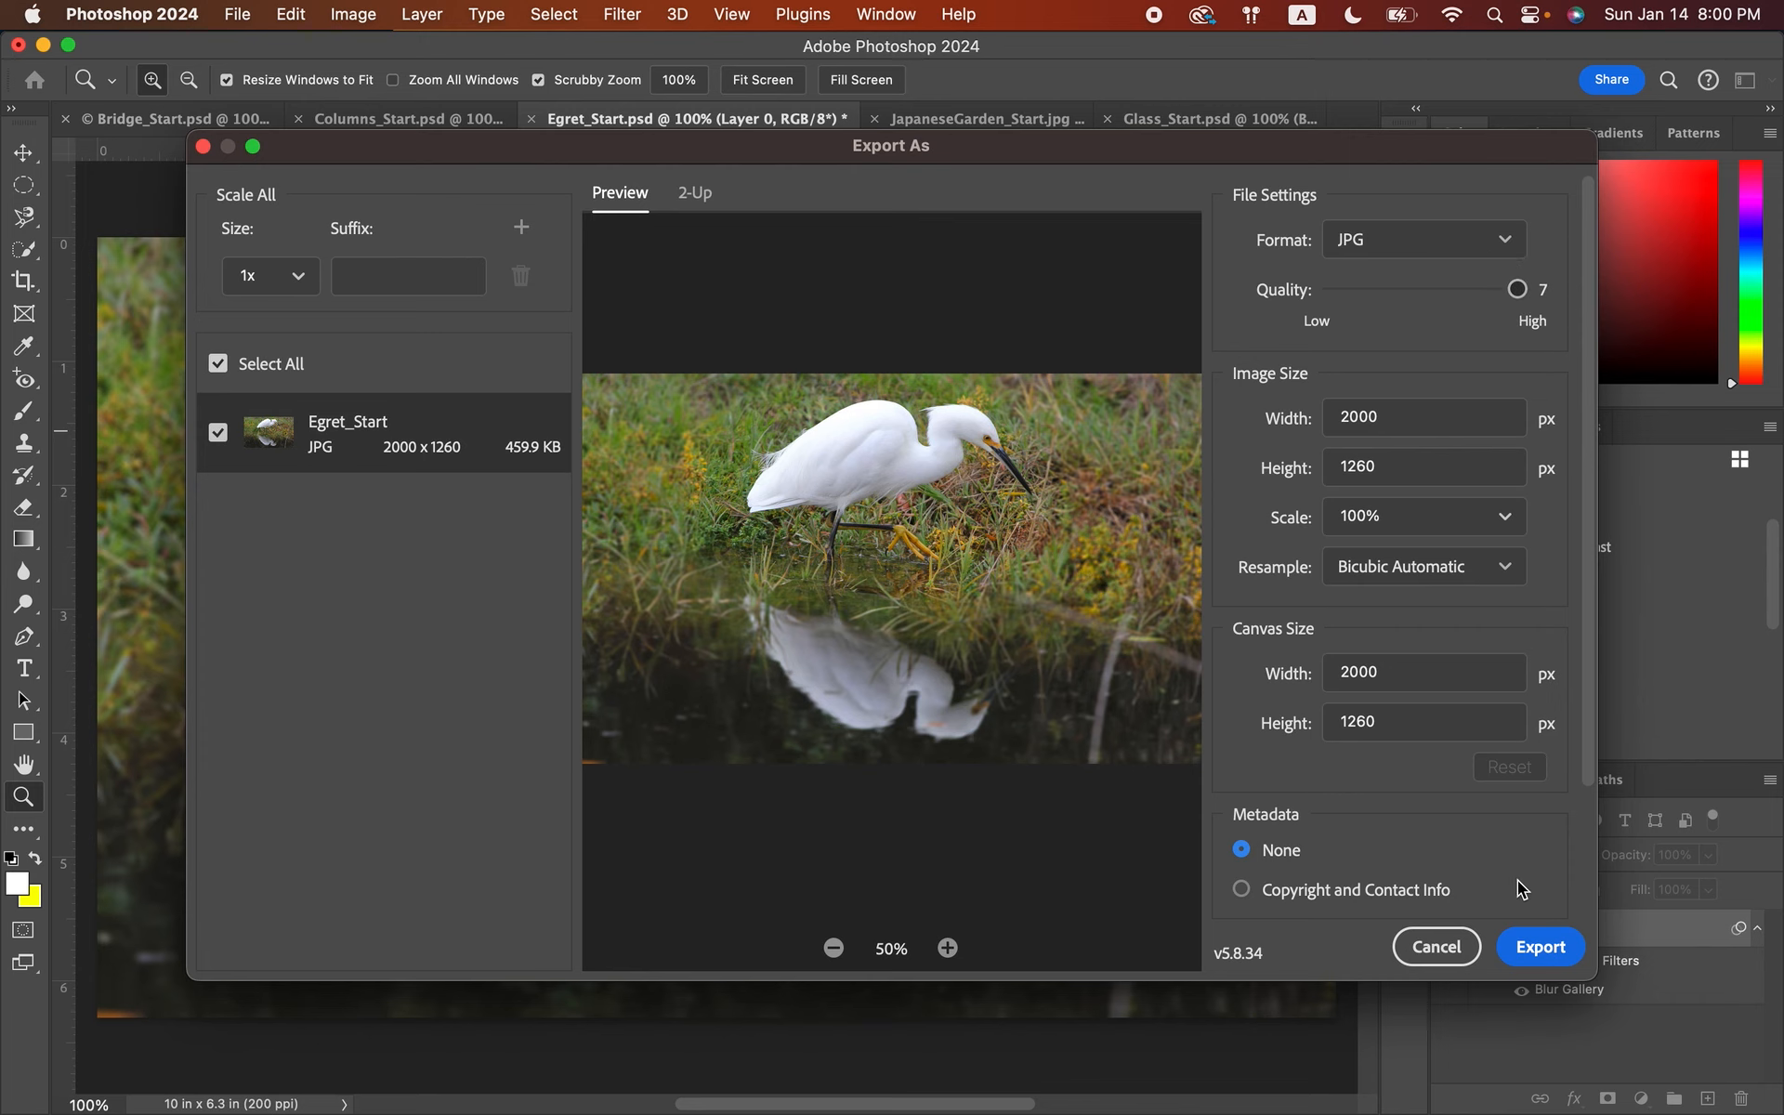
left_click(1538, 947)
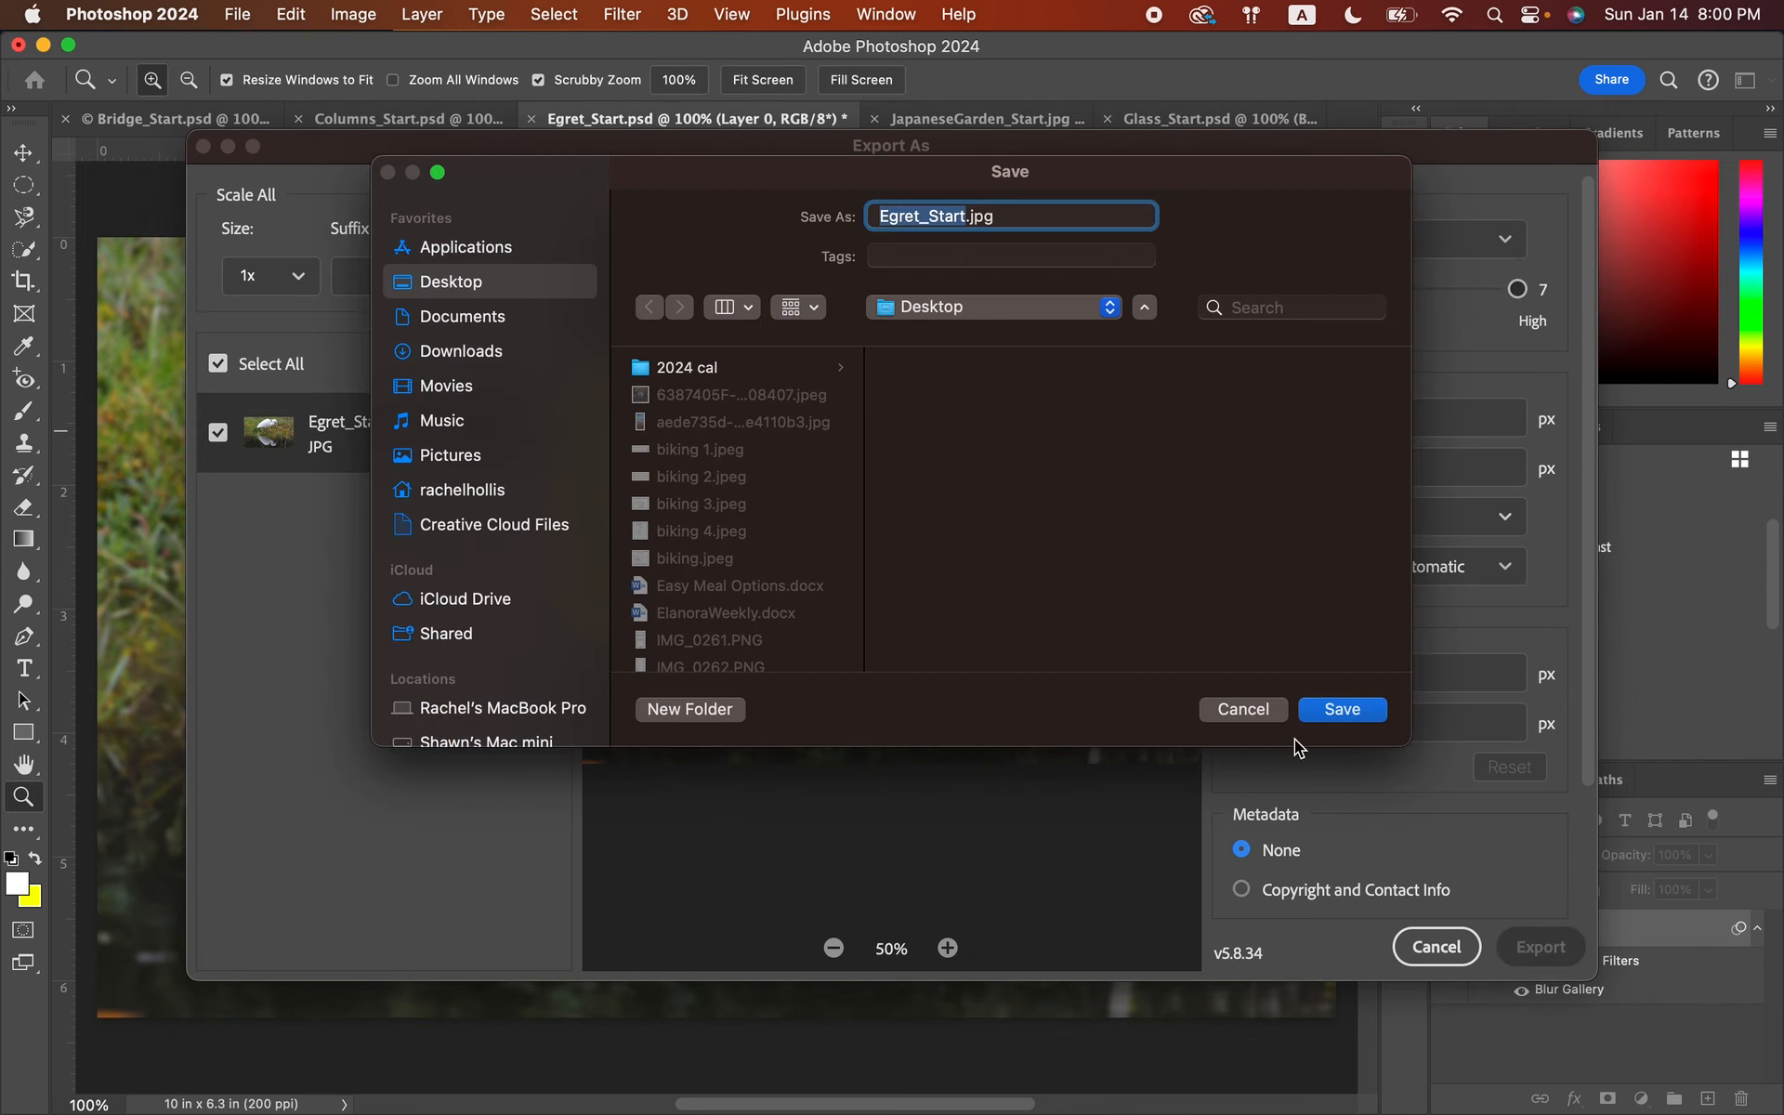
left_click(1342, 709)
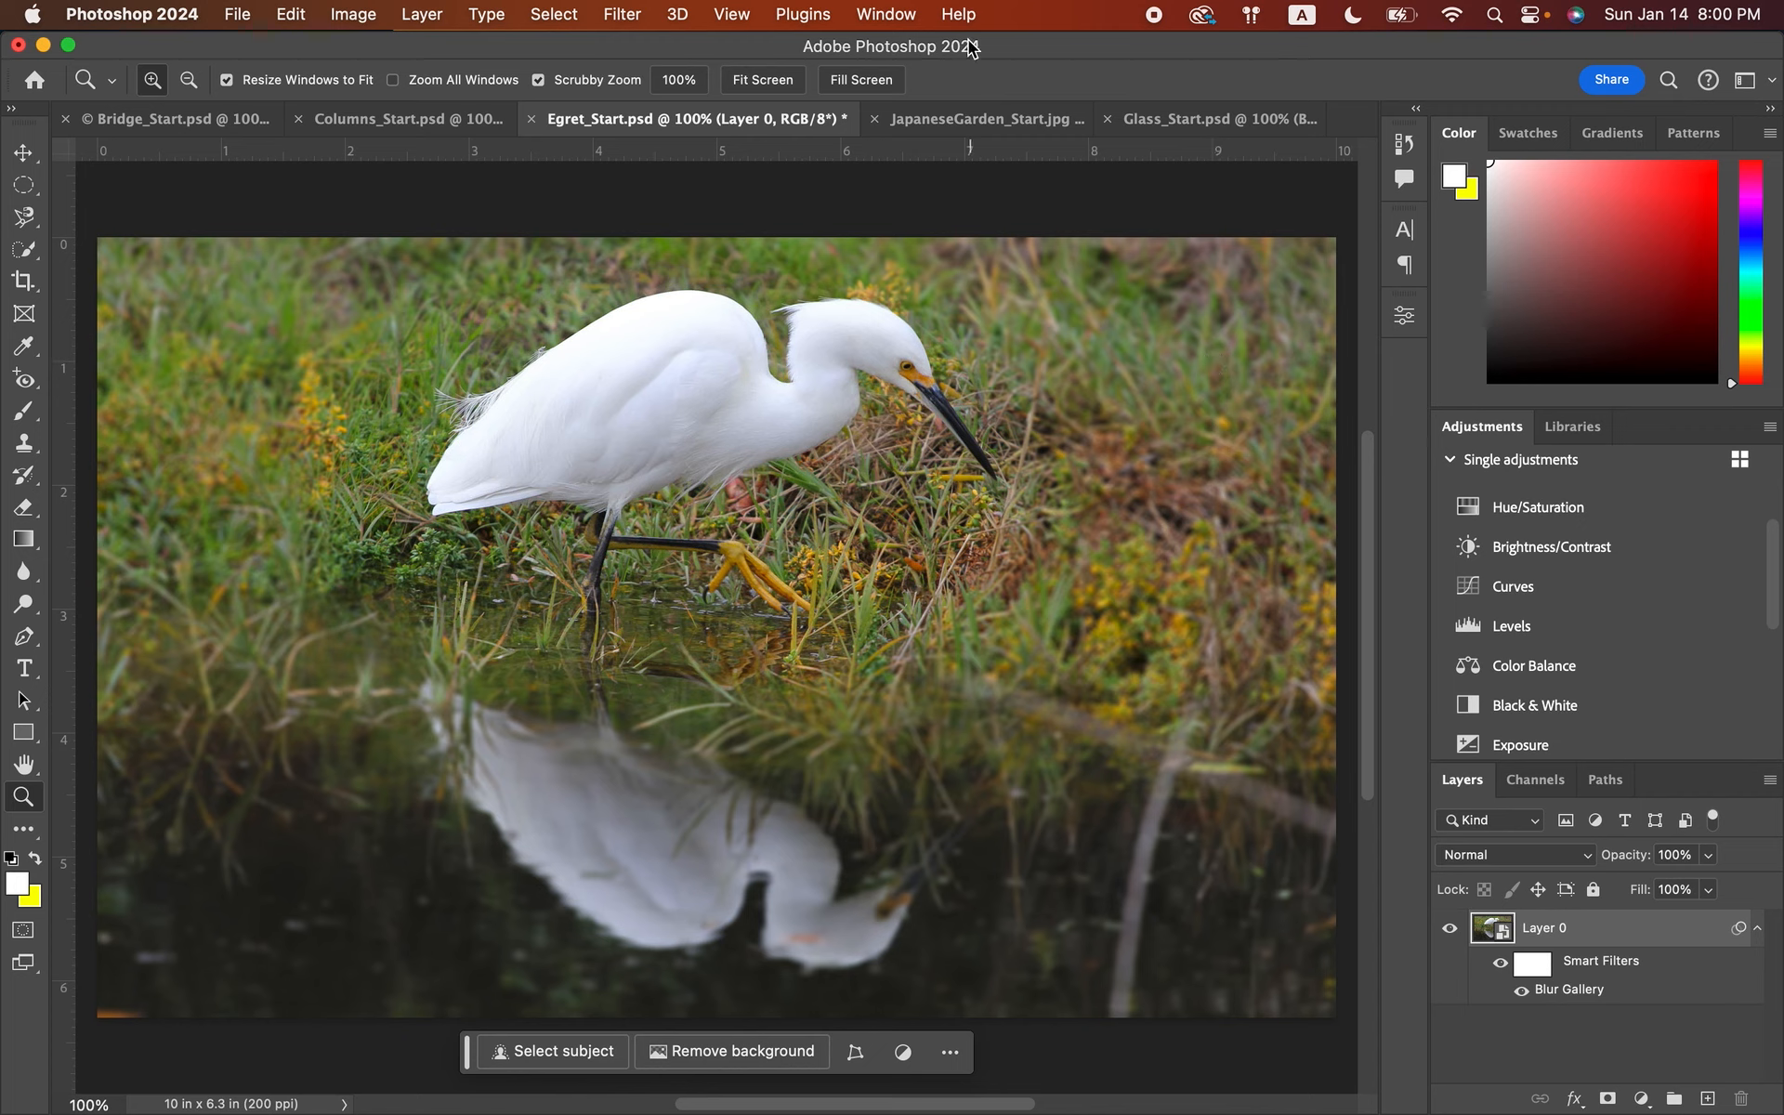
left_click(531, 119)
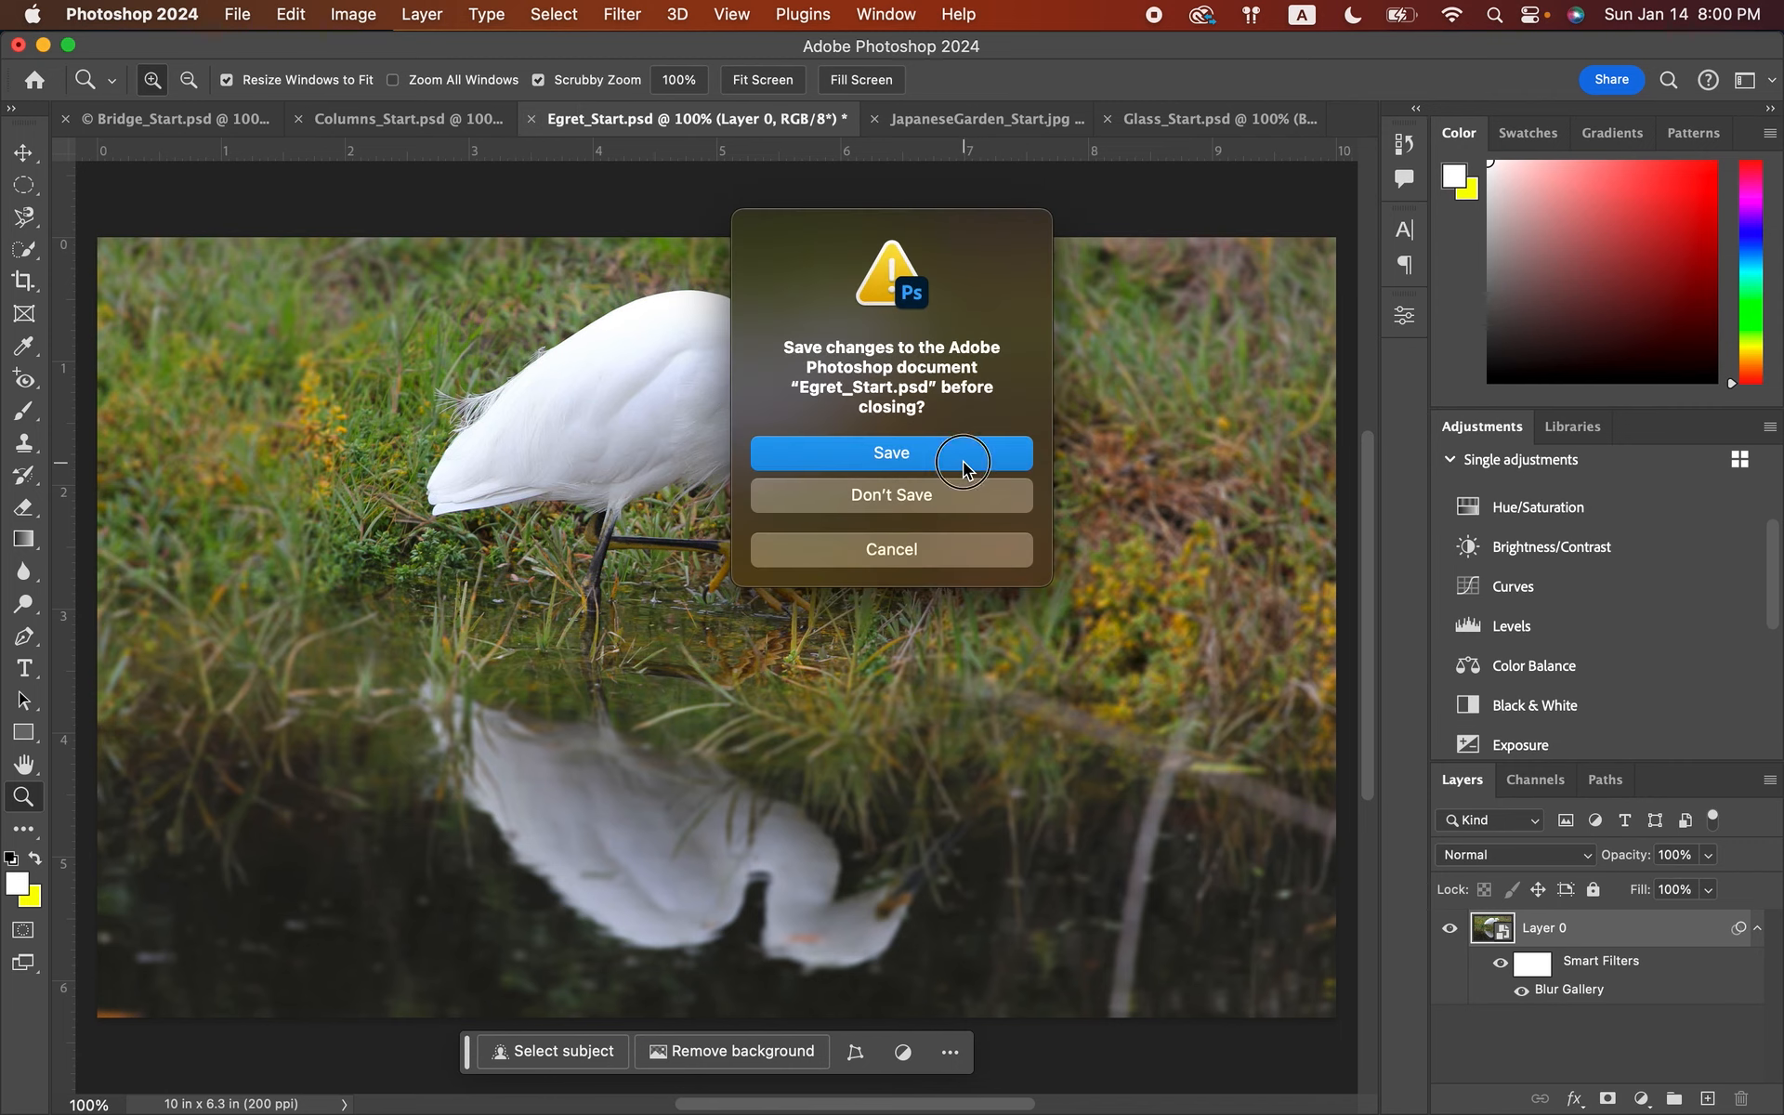
left_click(966, 451)
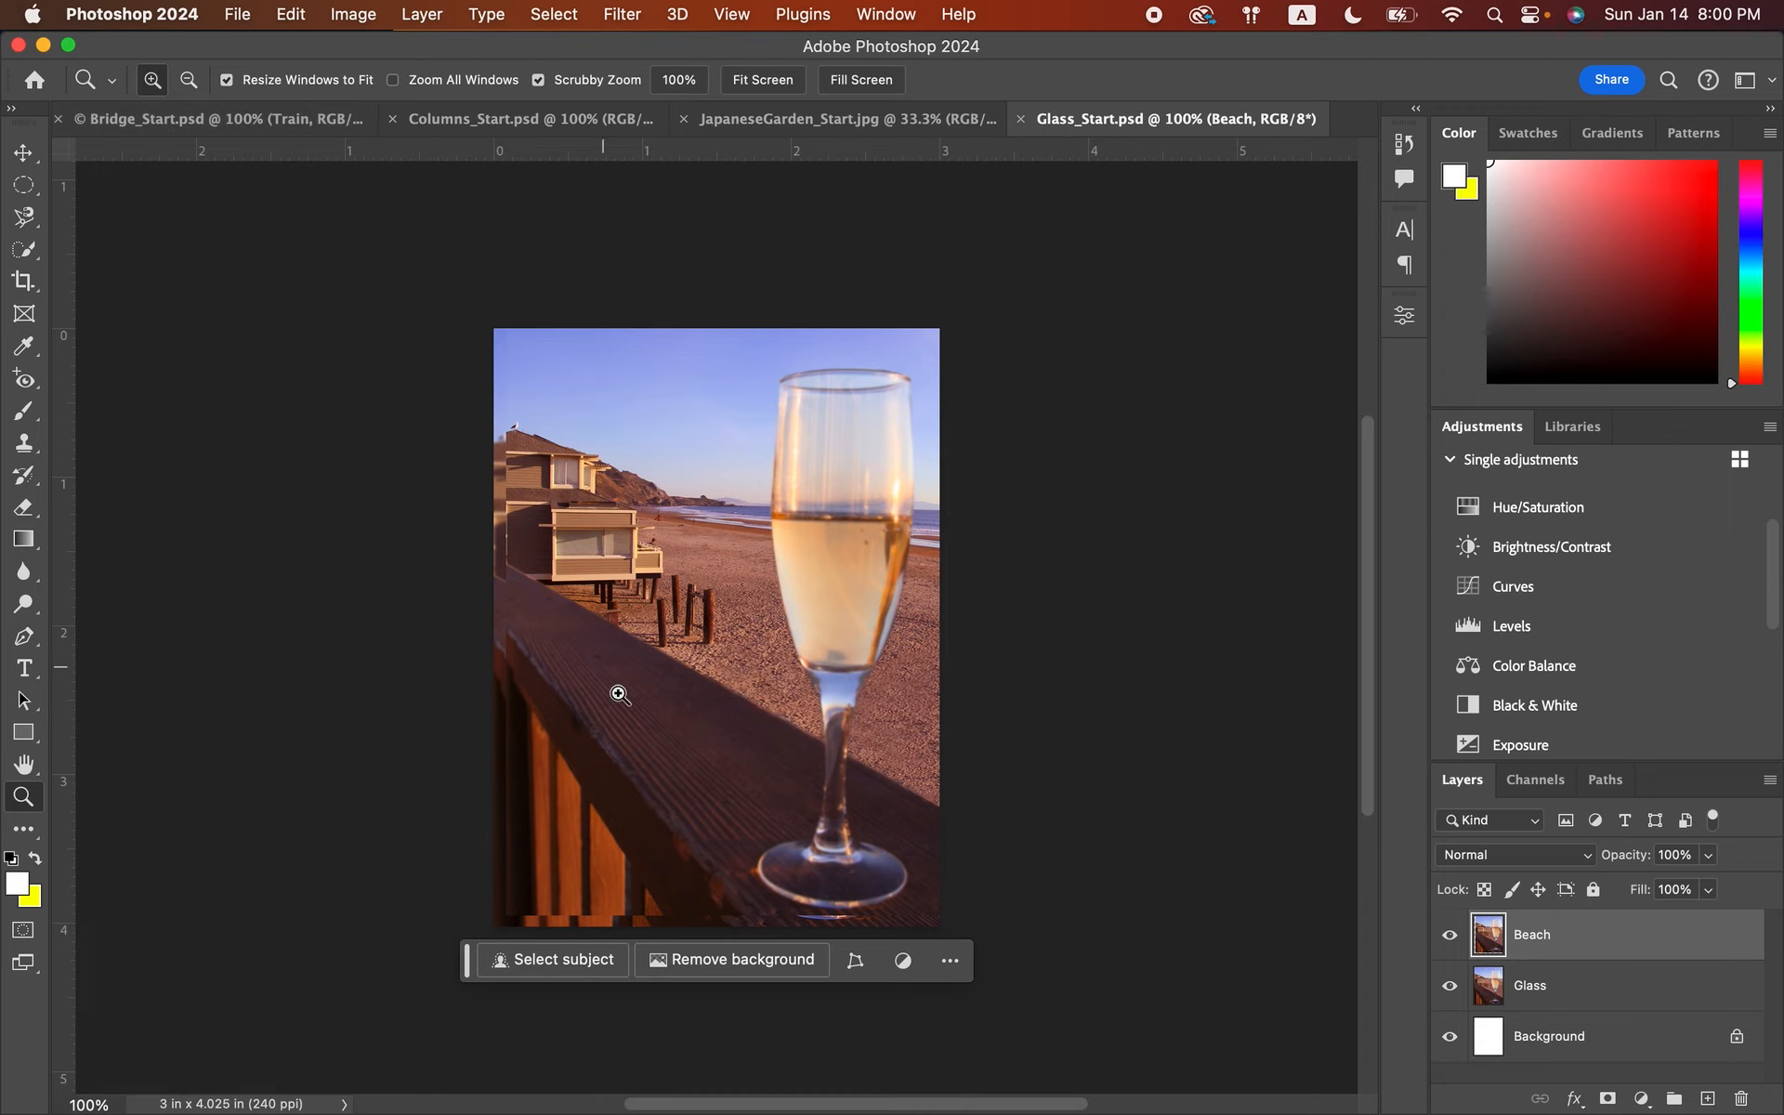
- Start Photomerge and load skyline1.jpg through skyline4.jpg from the Lesson05 Files for Panorama folder as source files
mouse_move(759, 1078)
left_click(238, 17)
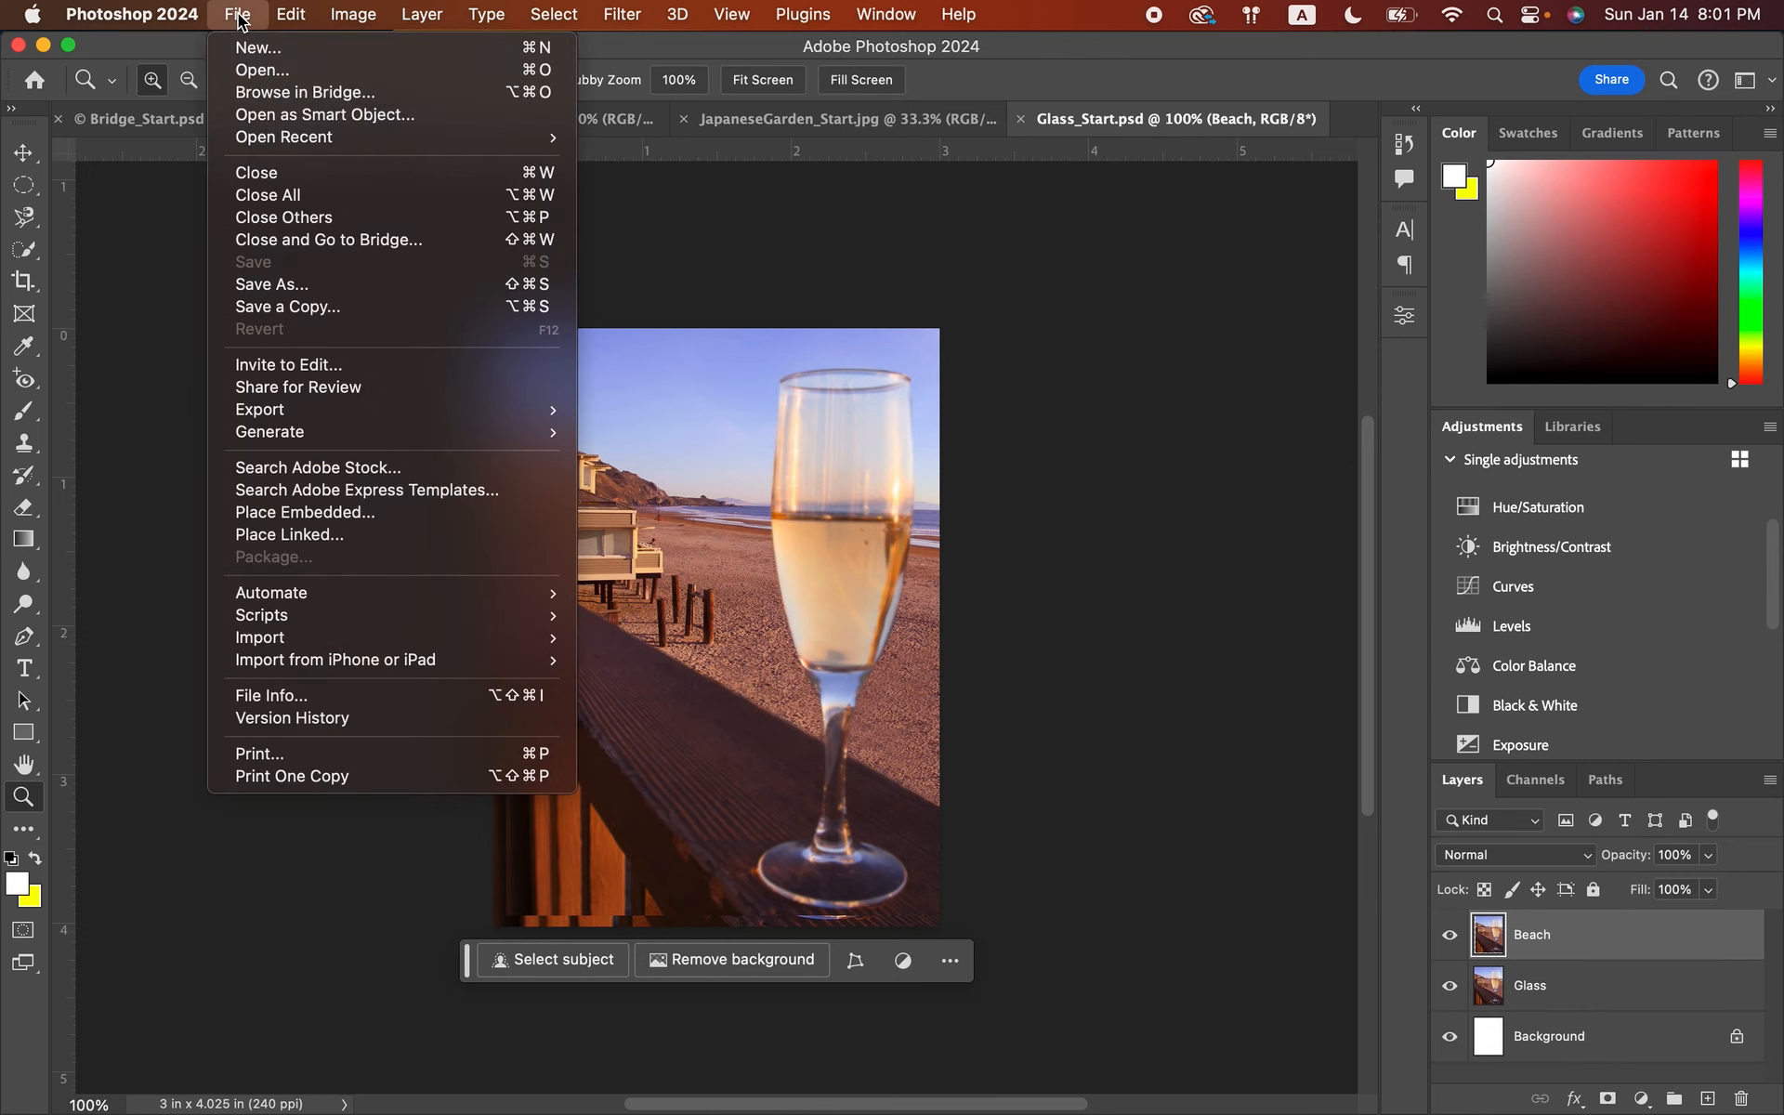
mouse_move(410, 593)
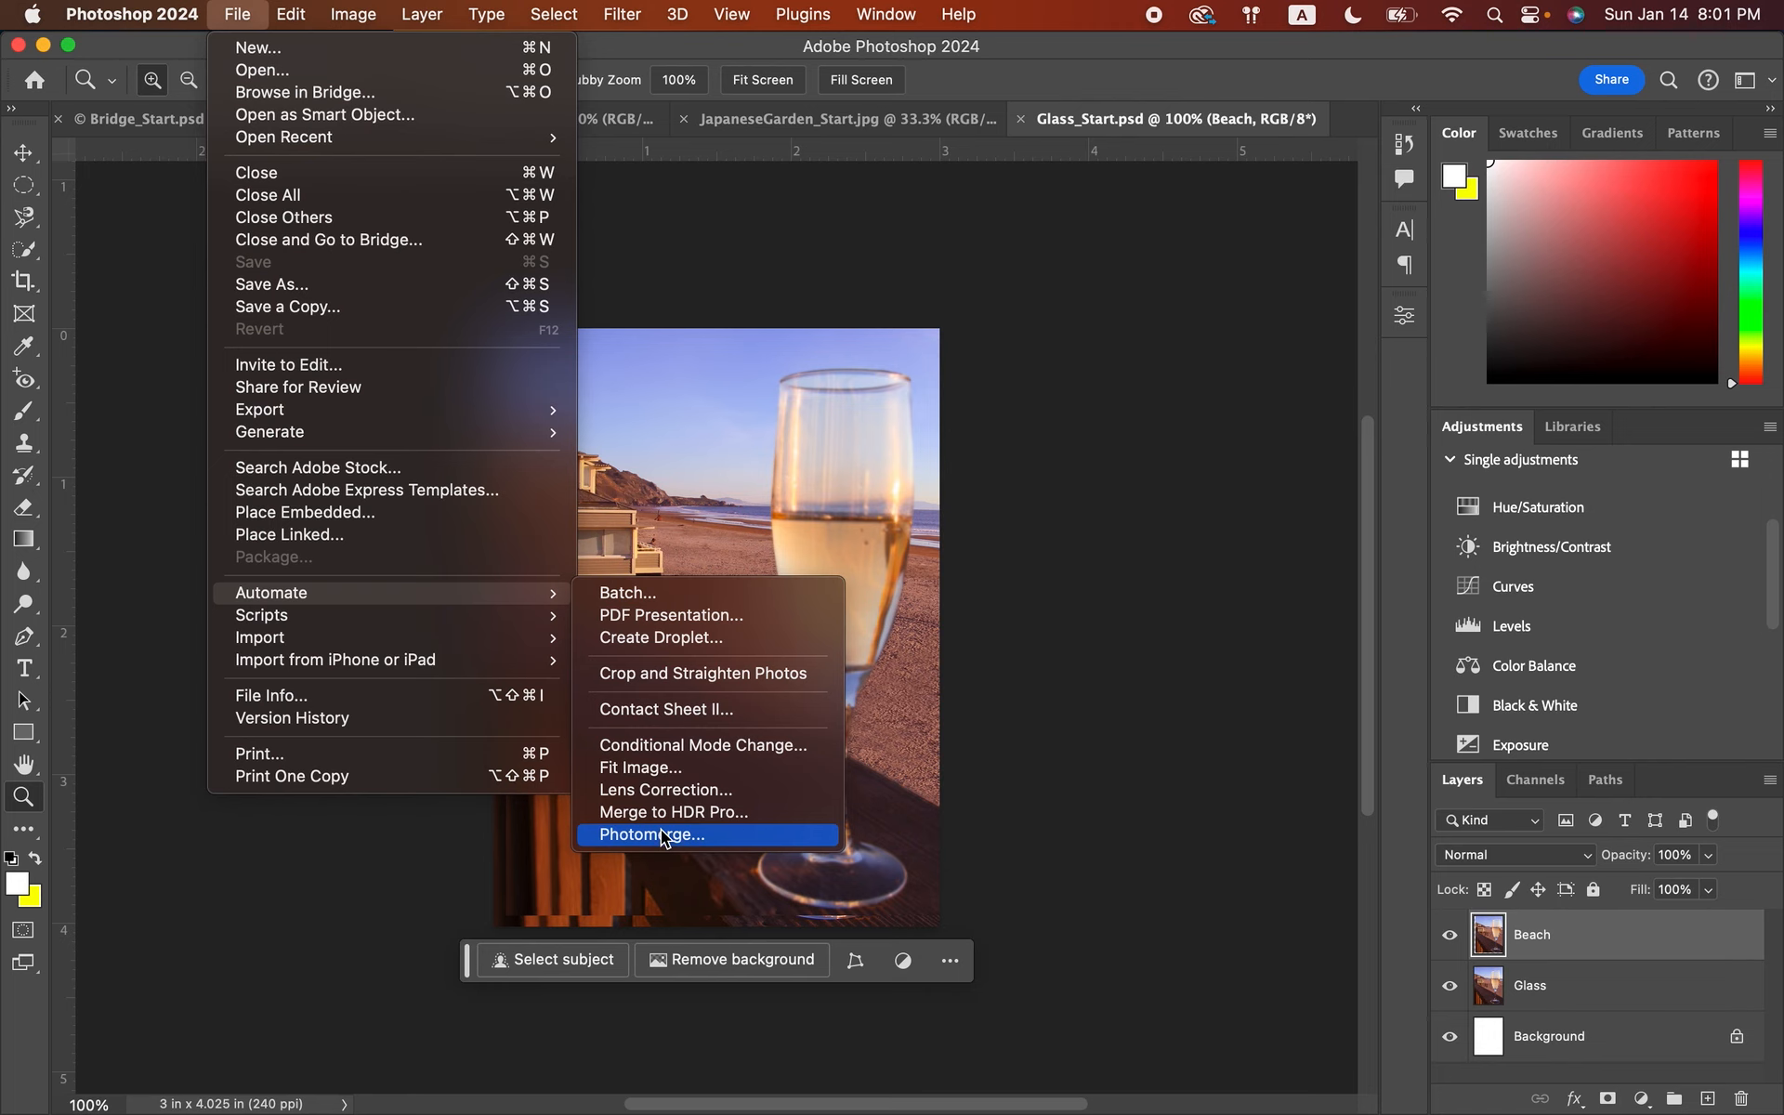
left_click(664, 834)
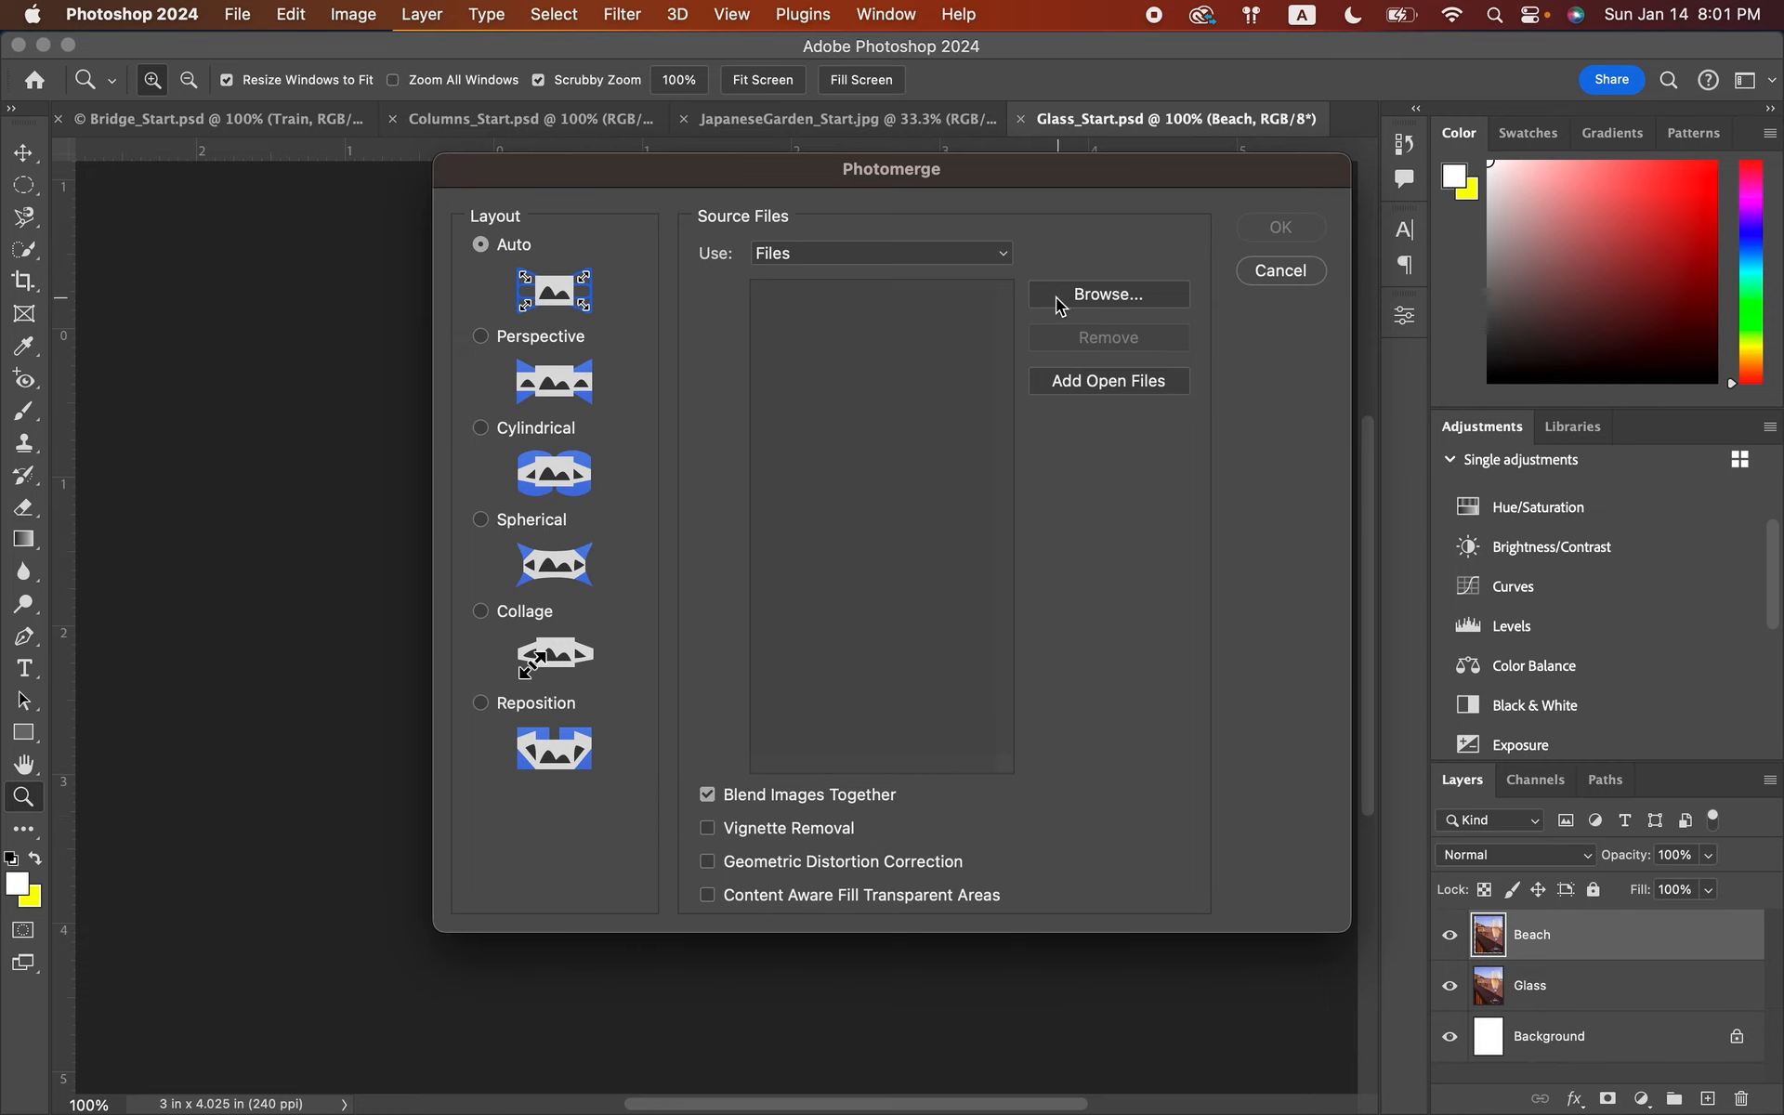
left_click(1084, 299)
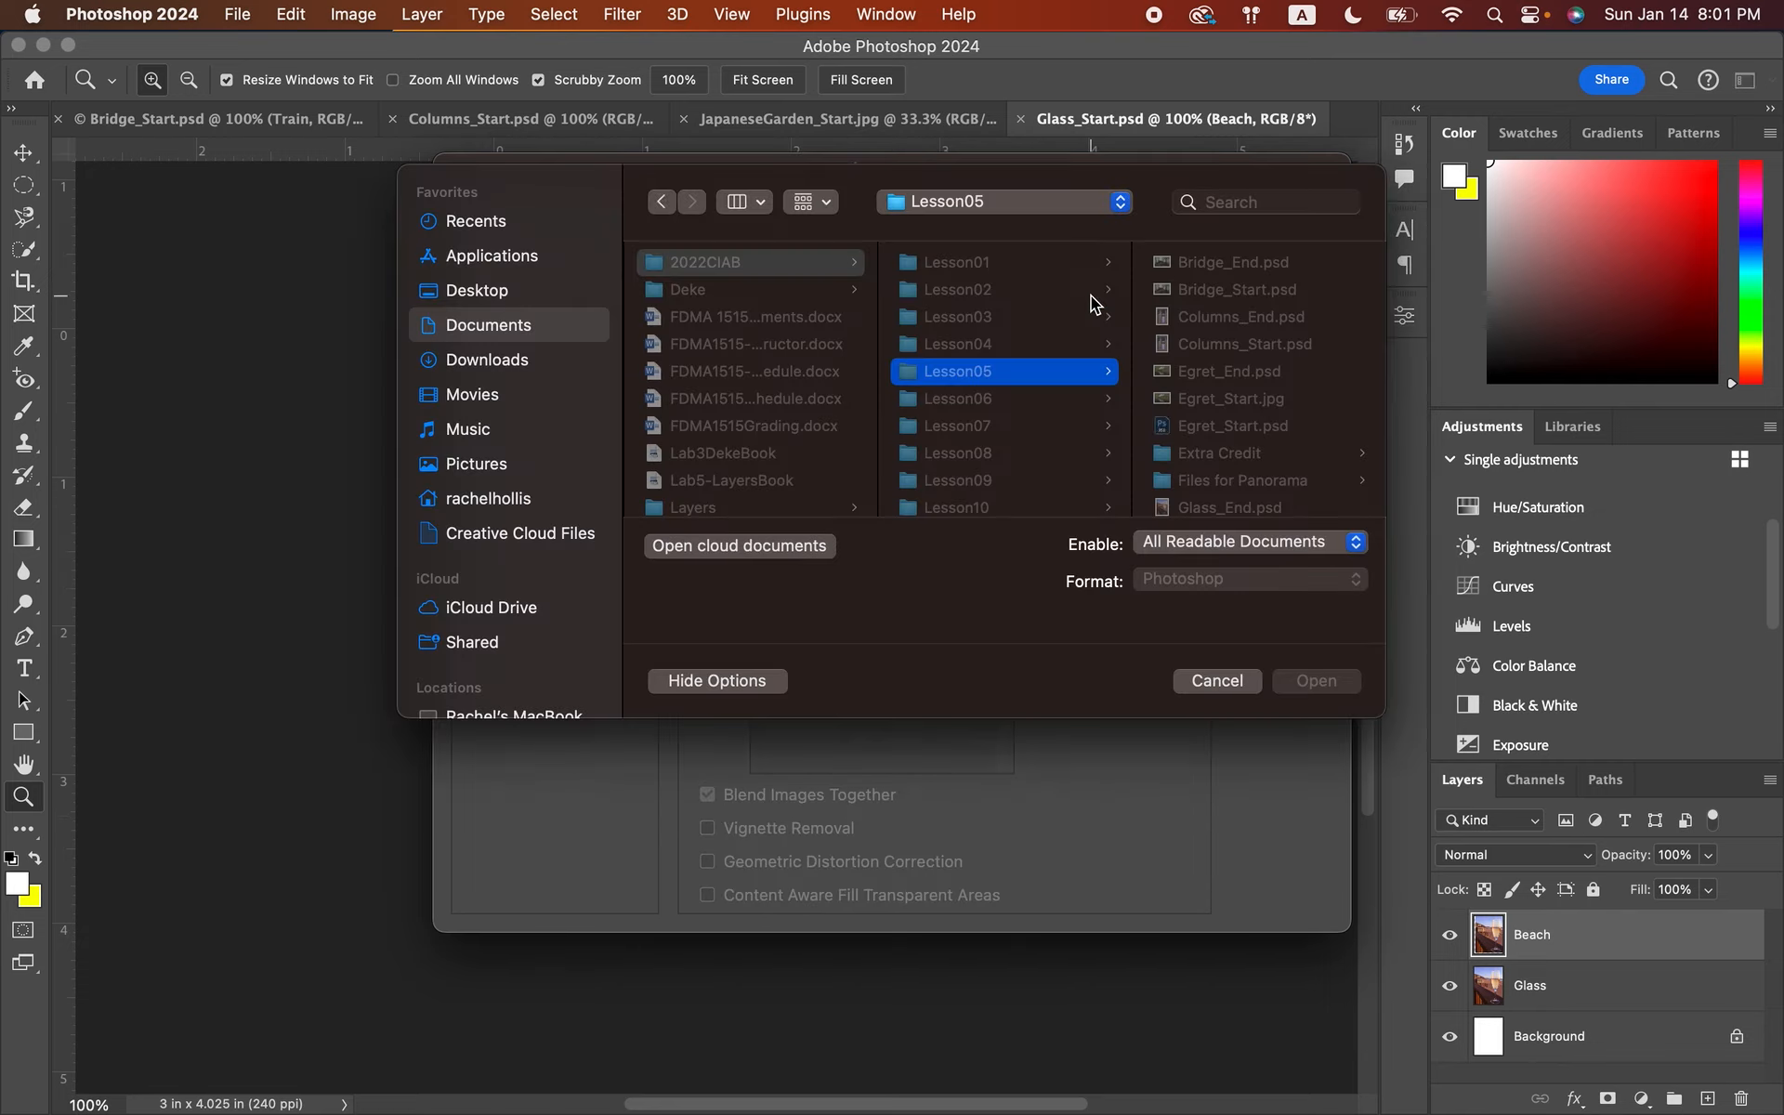
scroll(1202, 420, "down", 2)
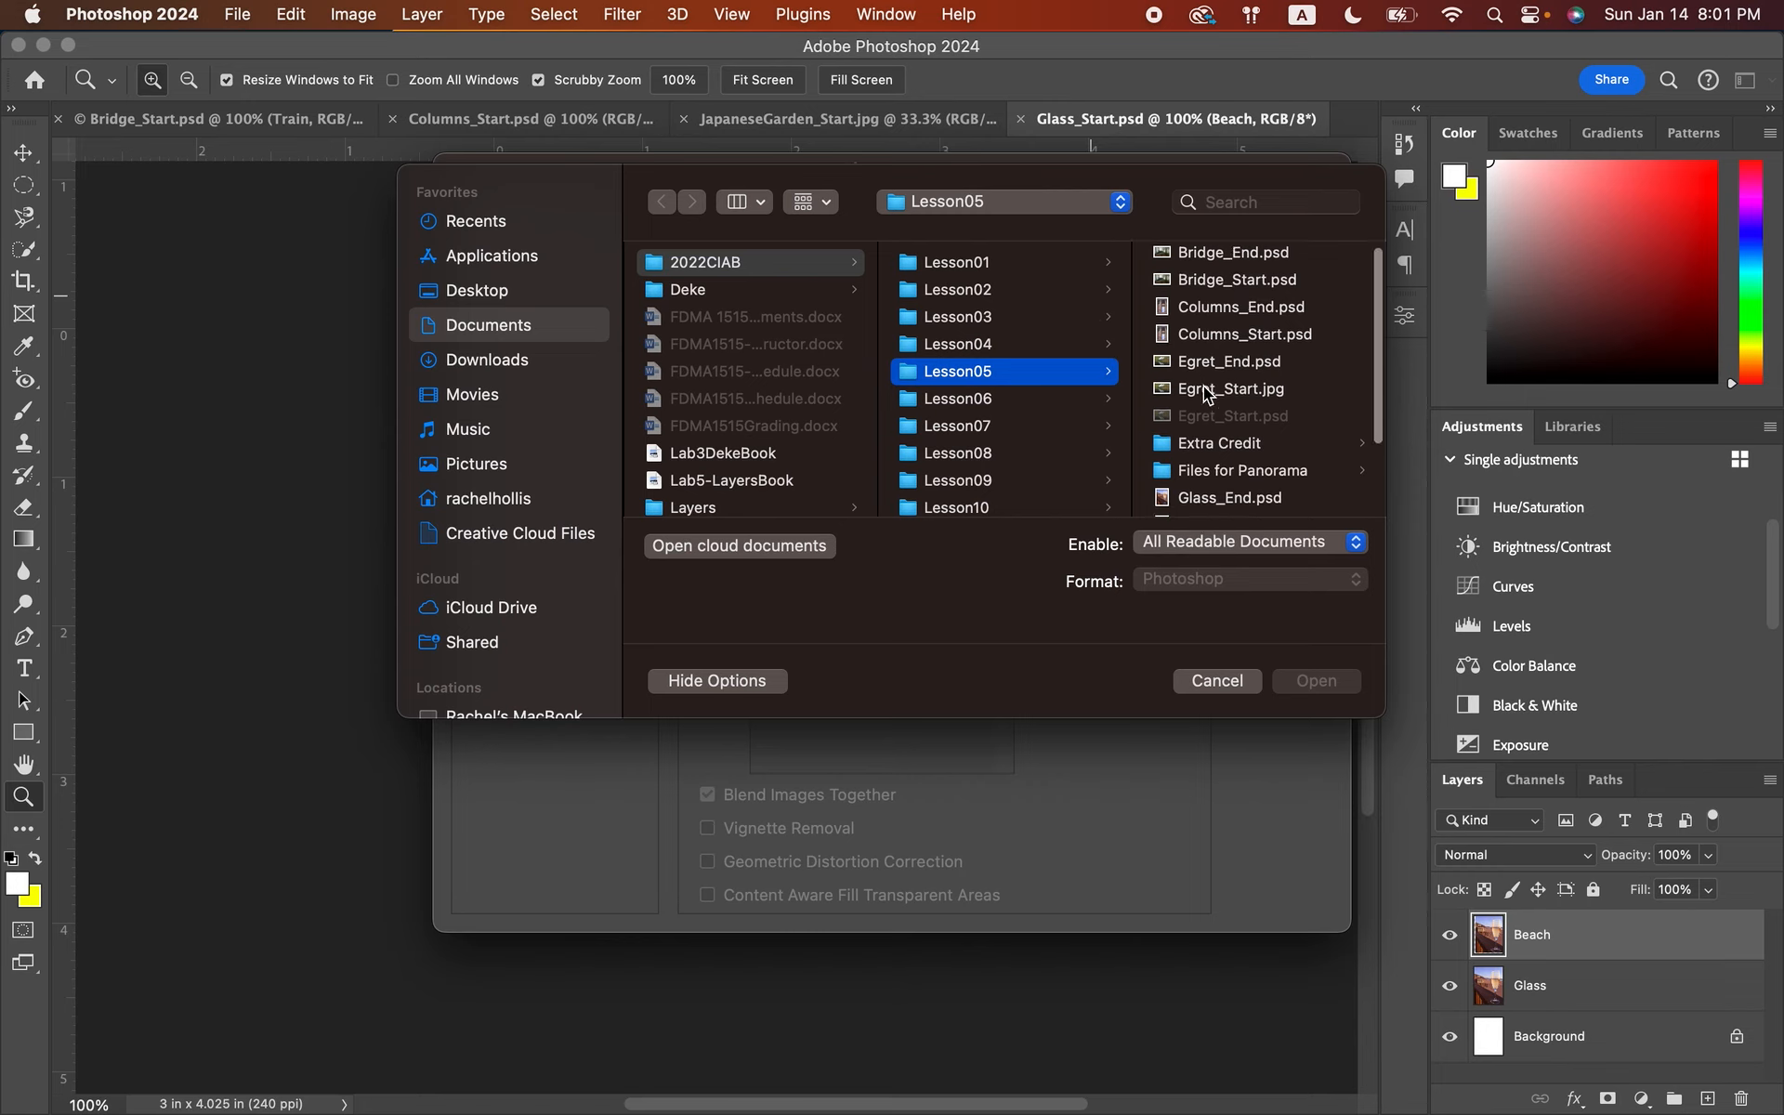
left_click(1202, 421)
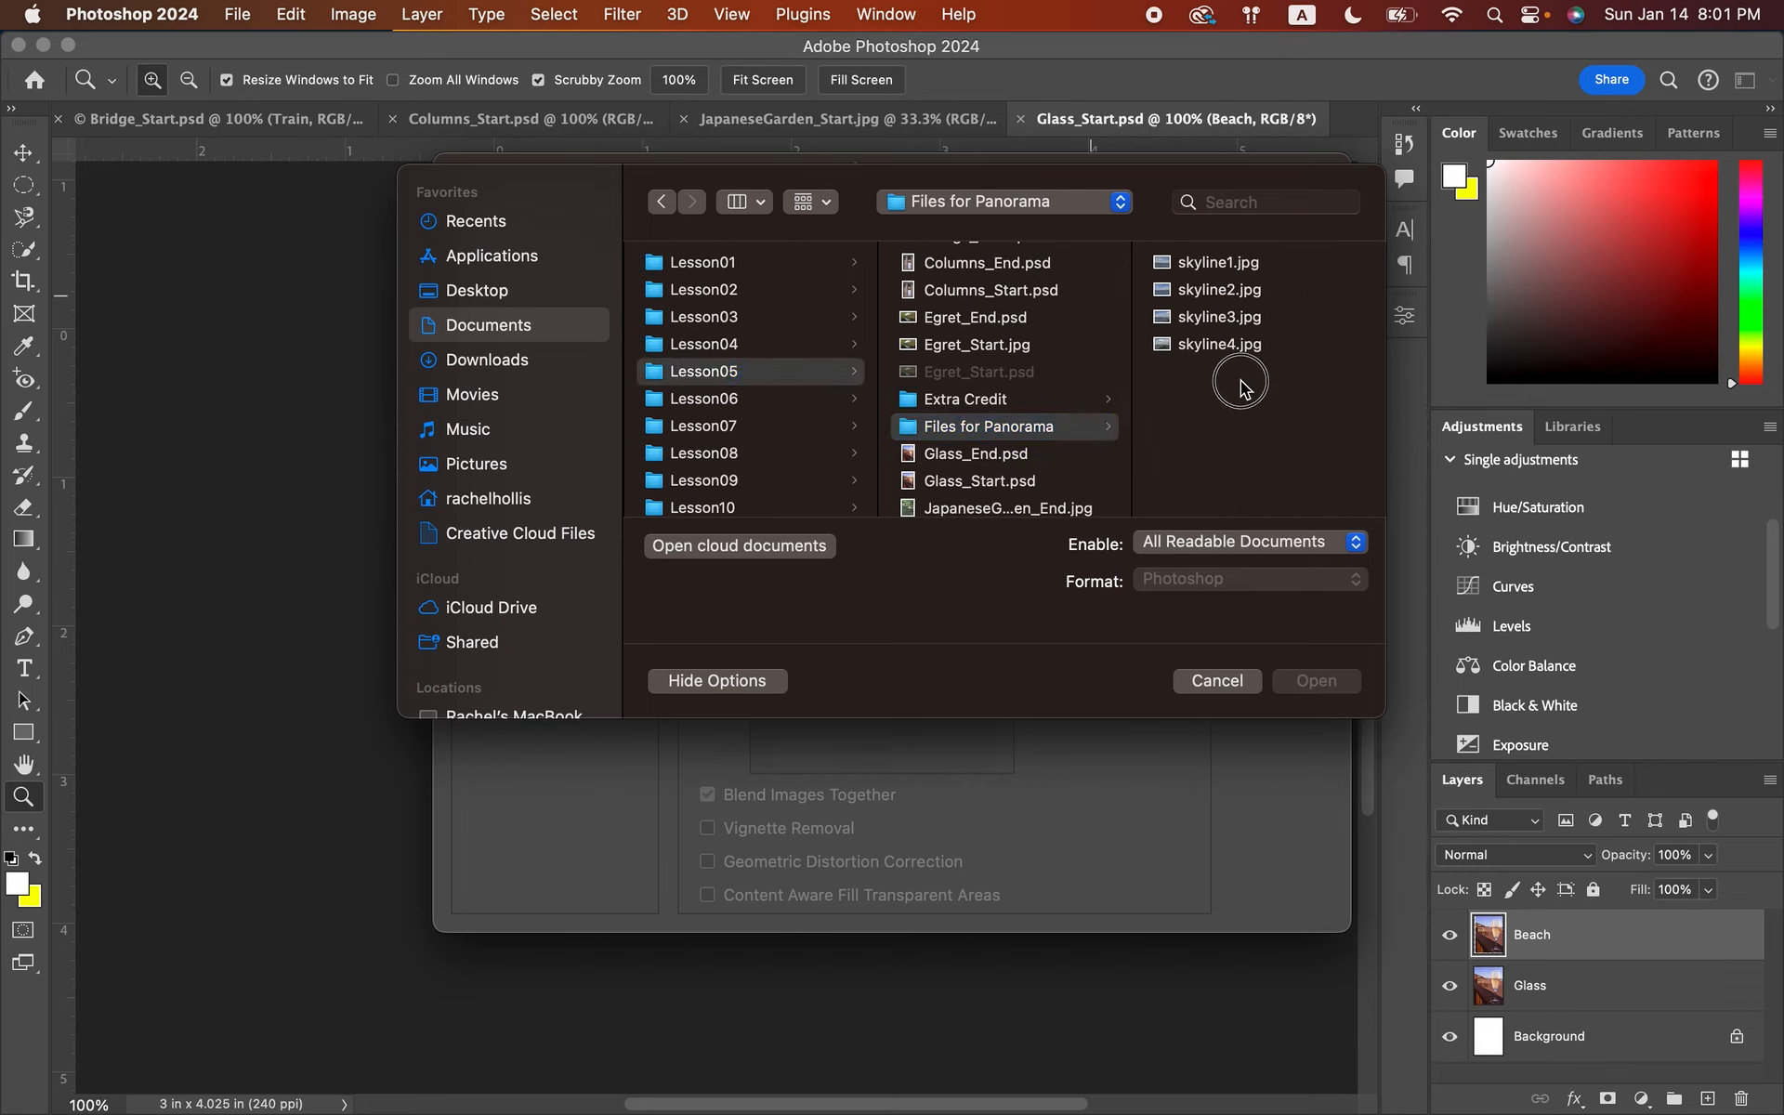
left_click_drag(1241, 381, 1233, 264)
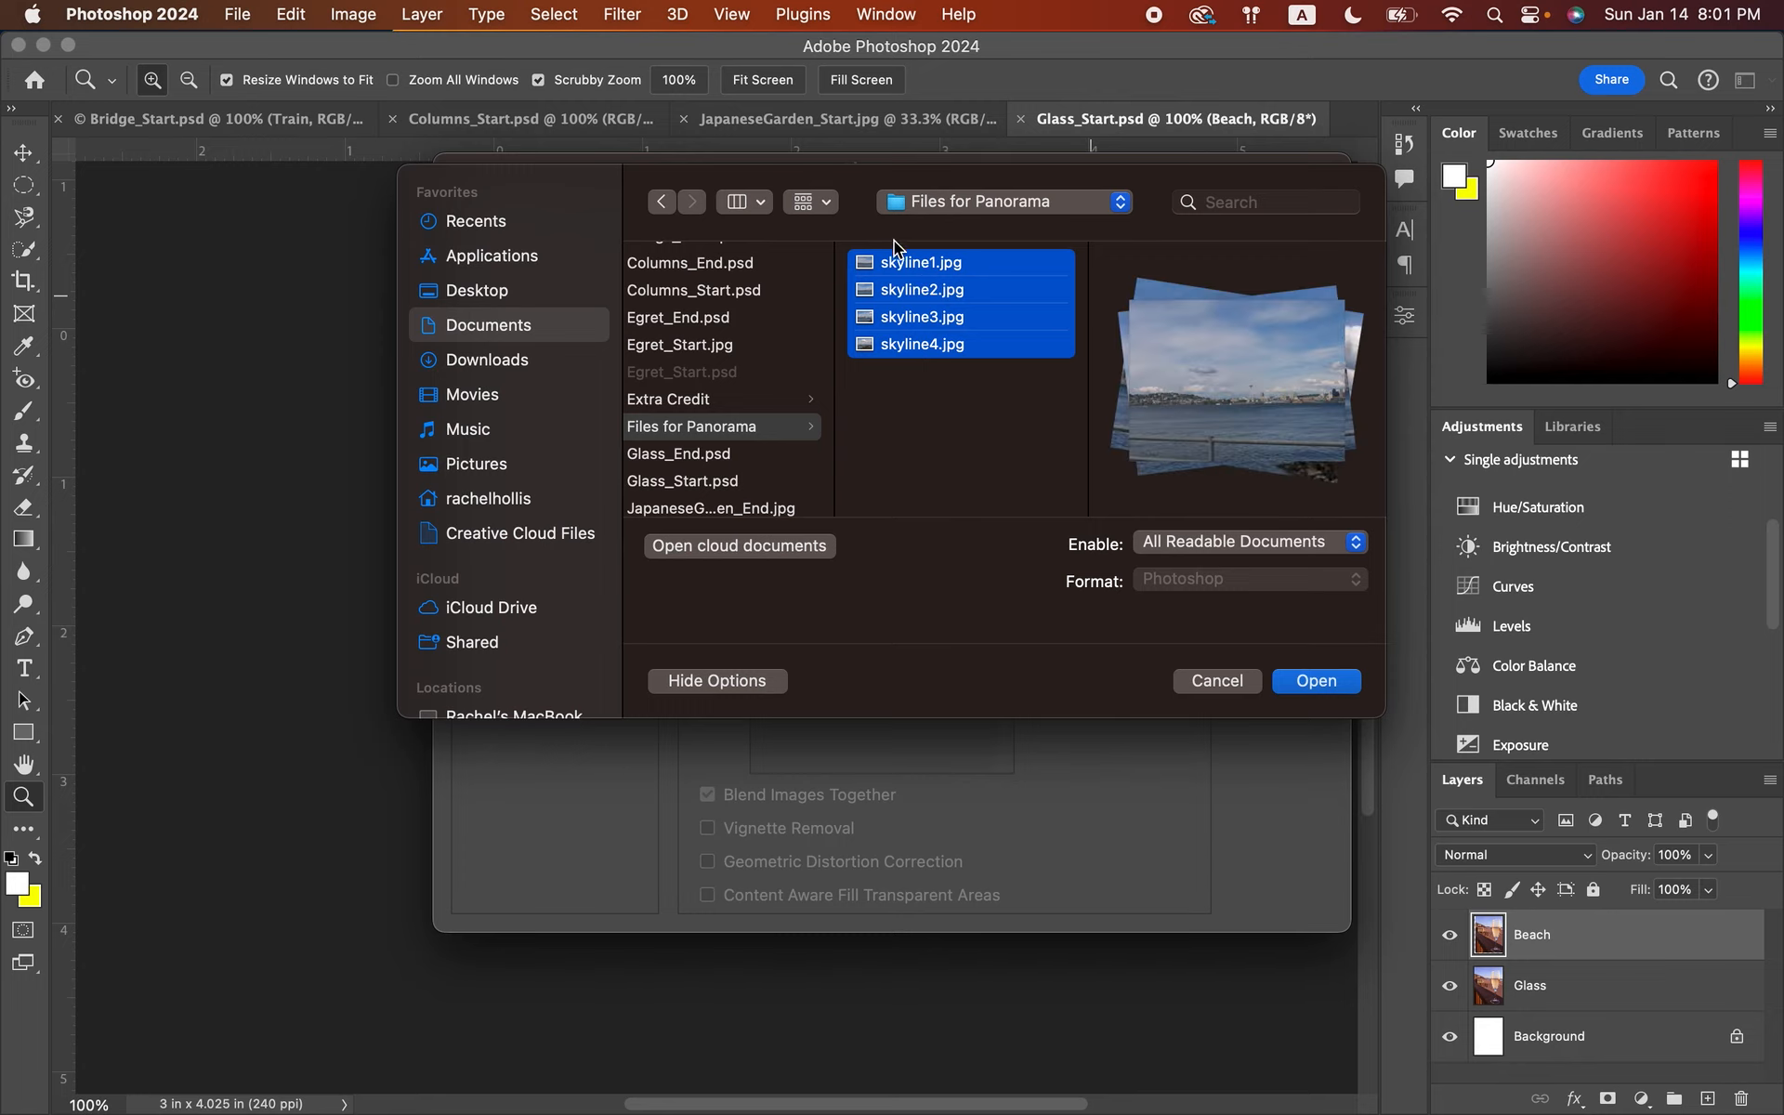
left_click(926, 388)
left_click_drag(979, 359, 984, 226)
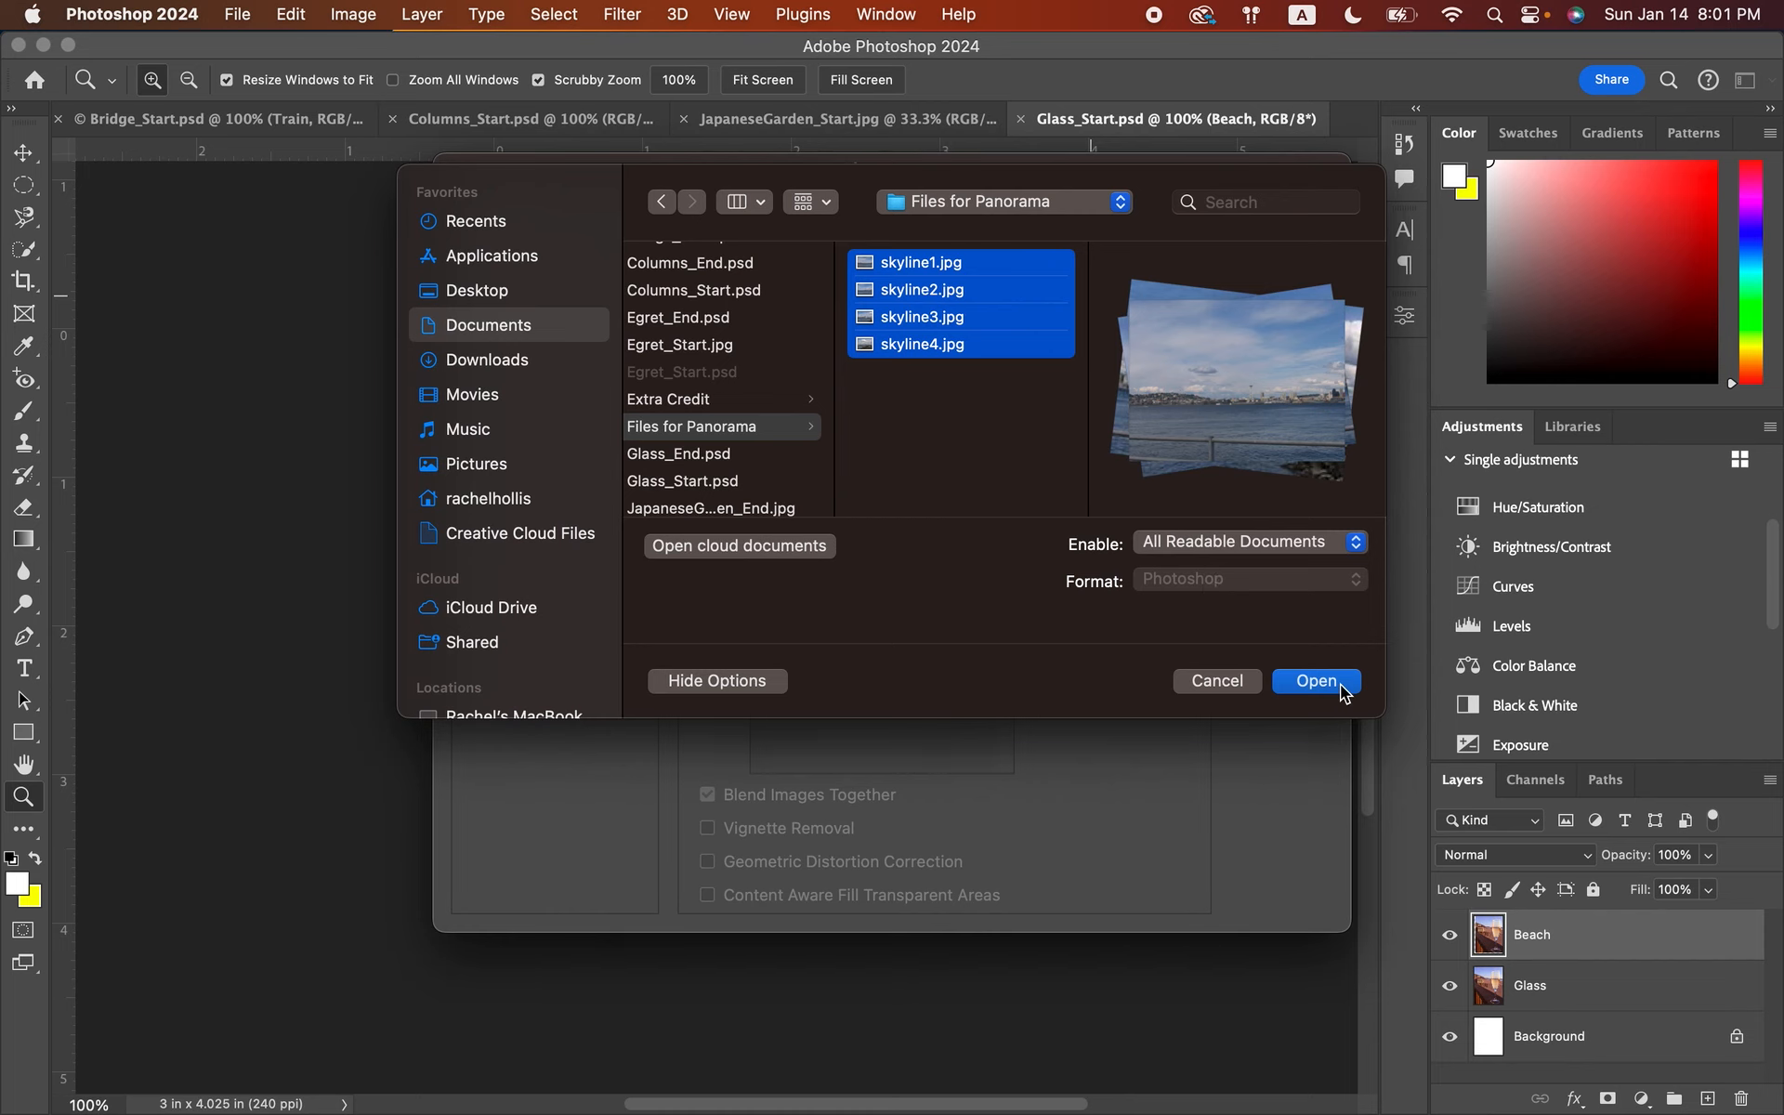
left_click(1340, 685)
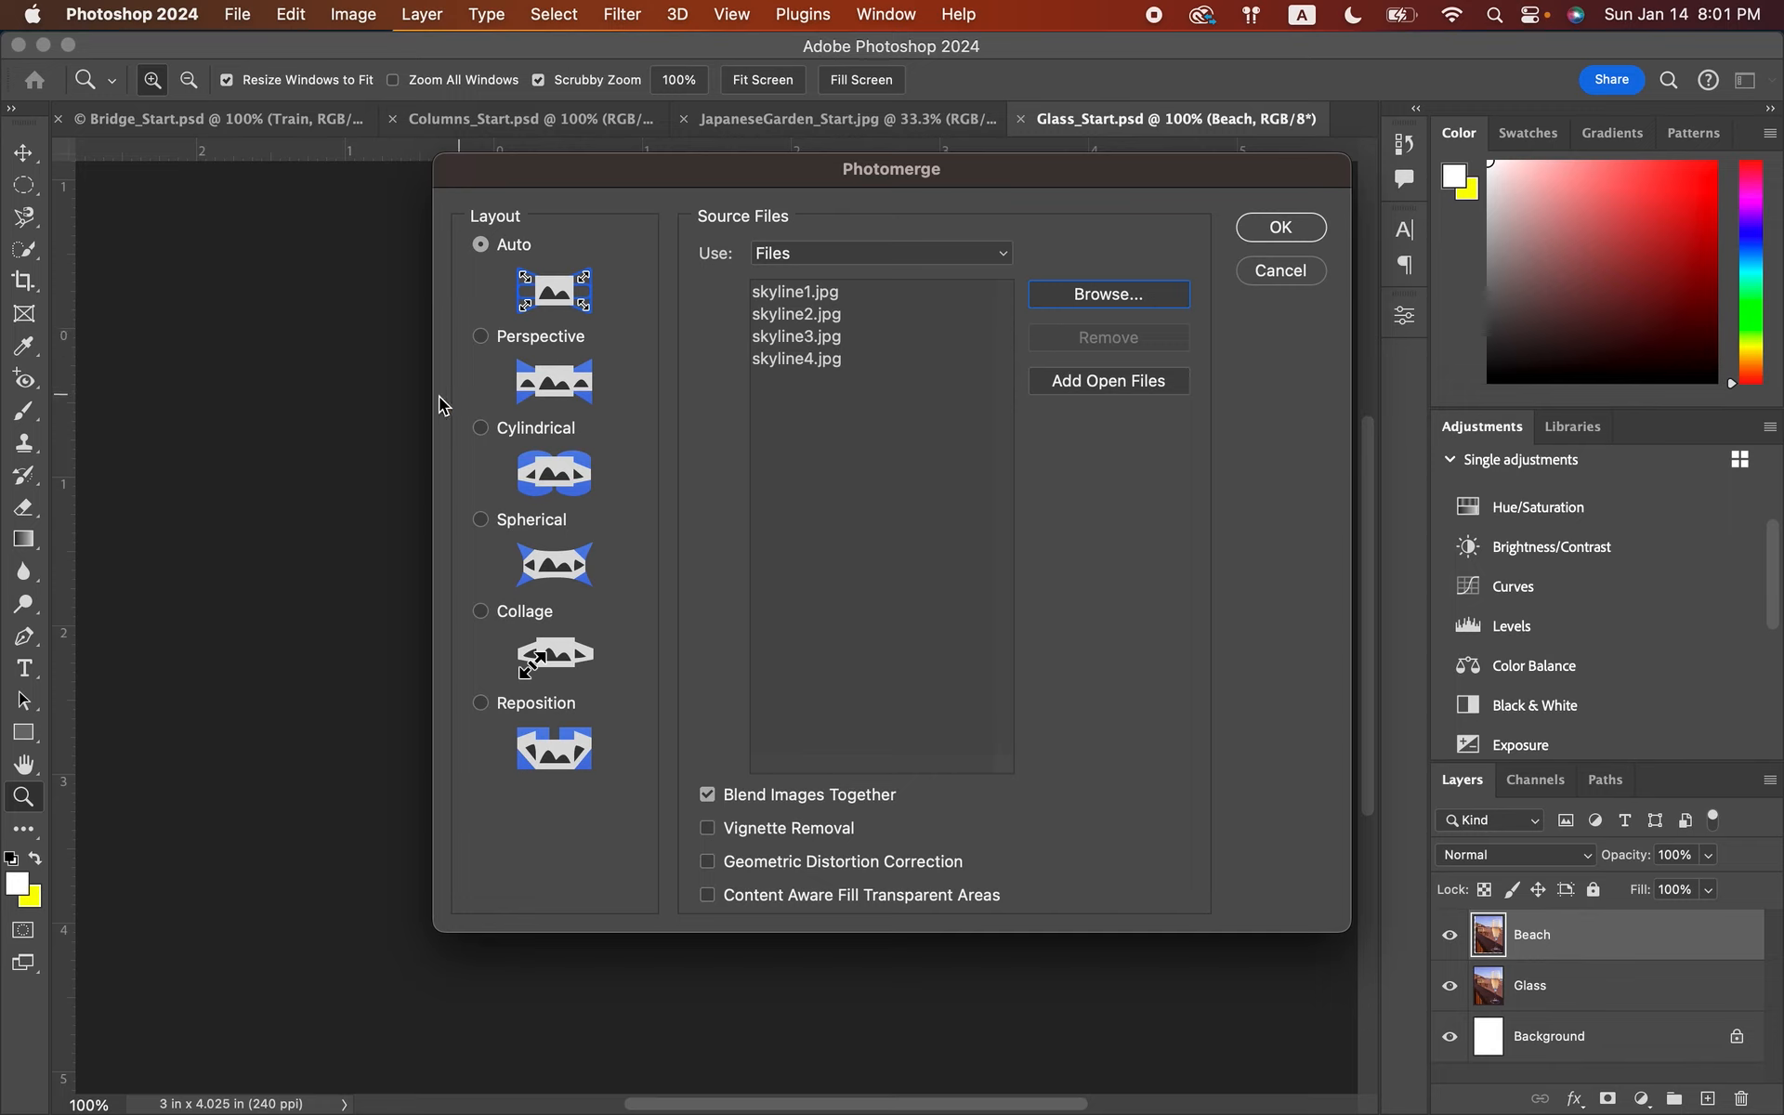
- Set the Photomerge layout to Perspective for the four skyline source images
left_click(484, 338)
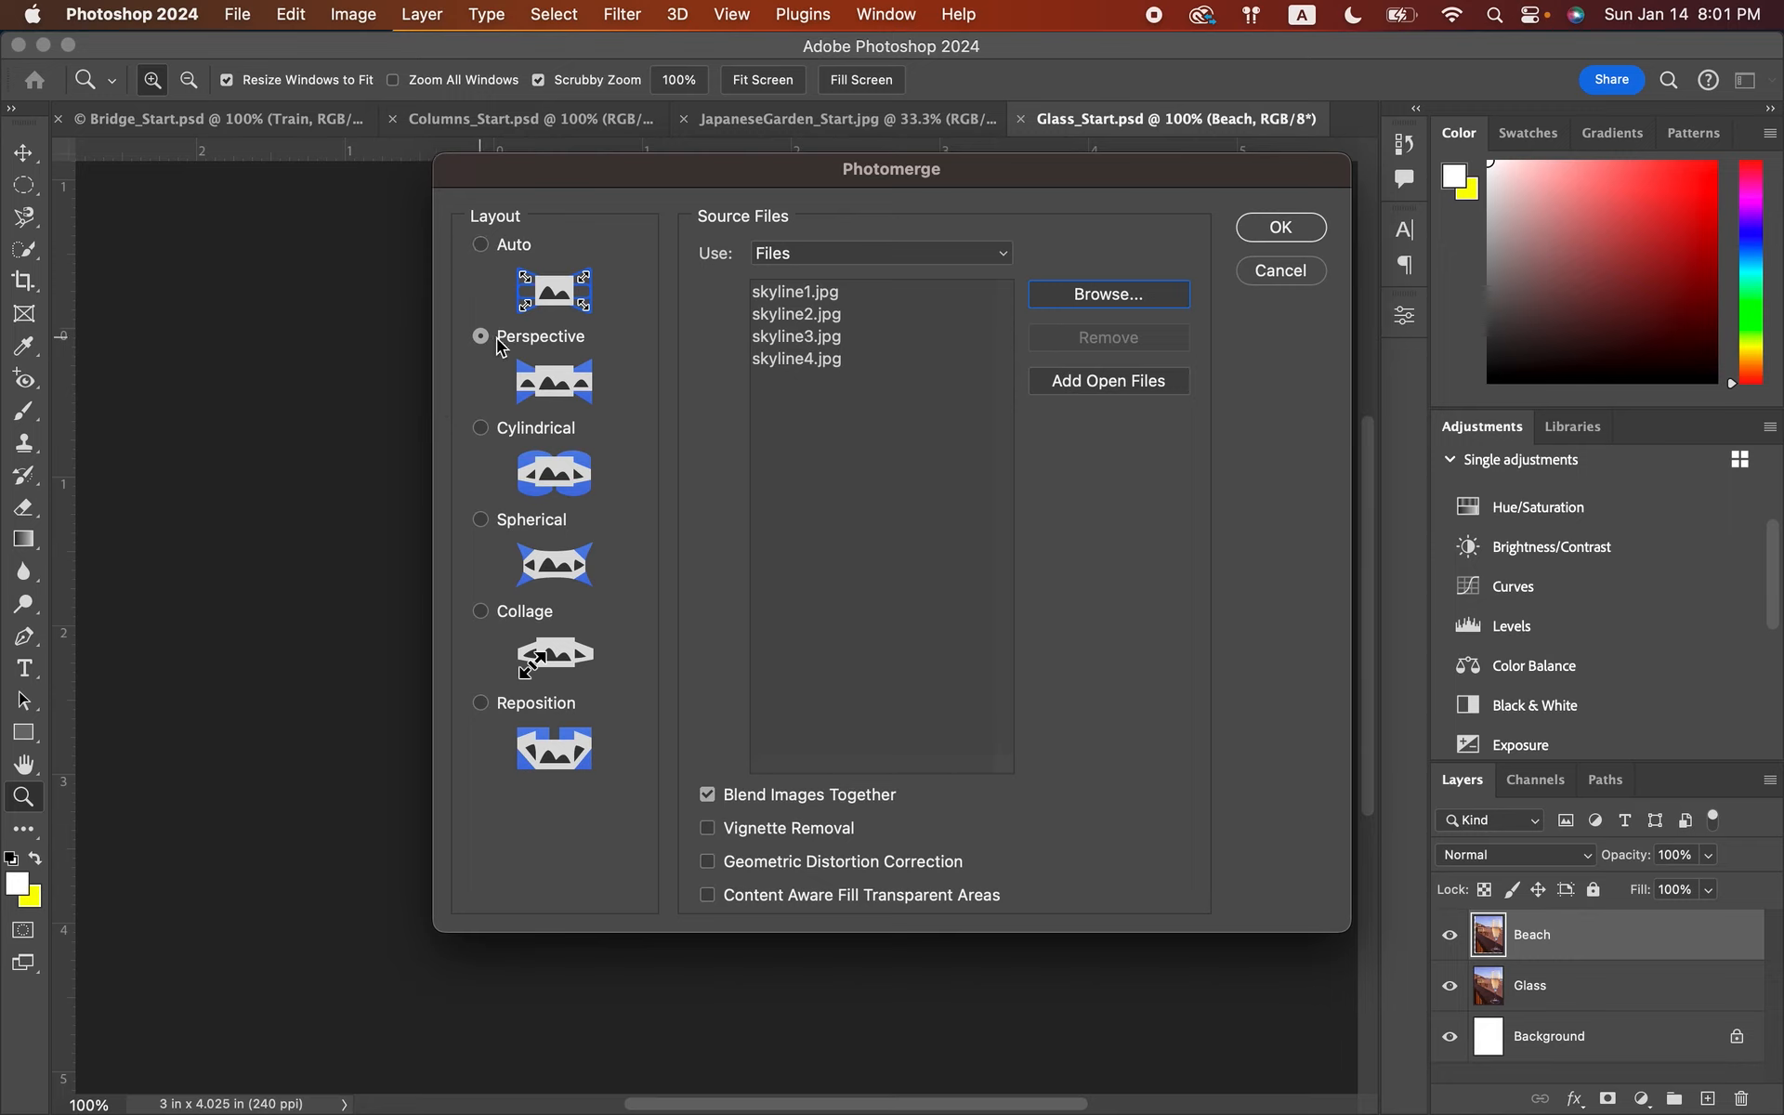
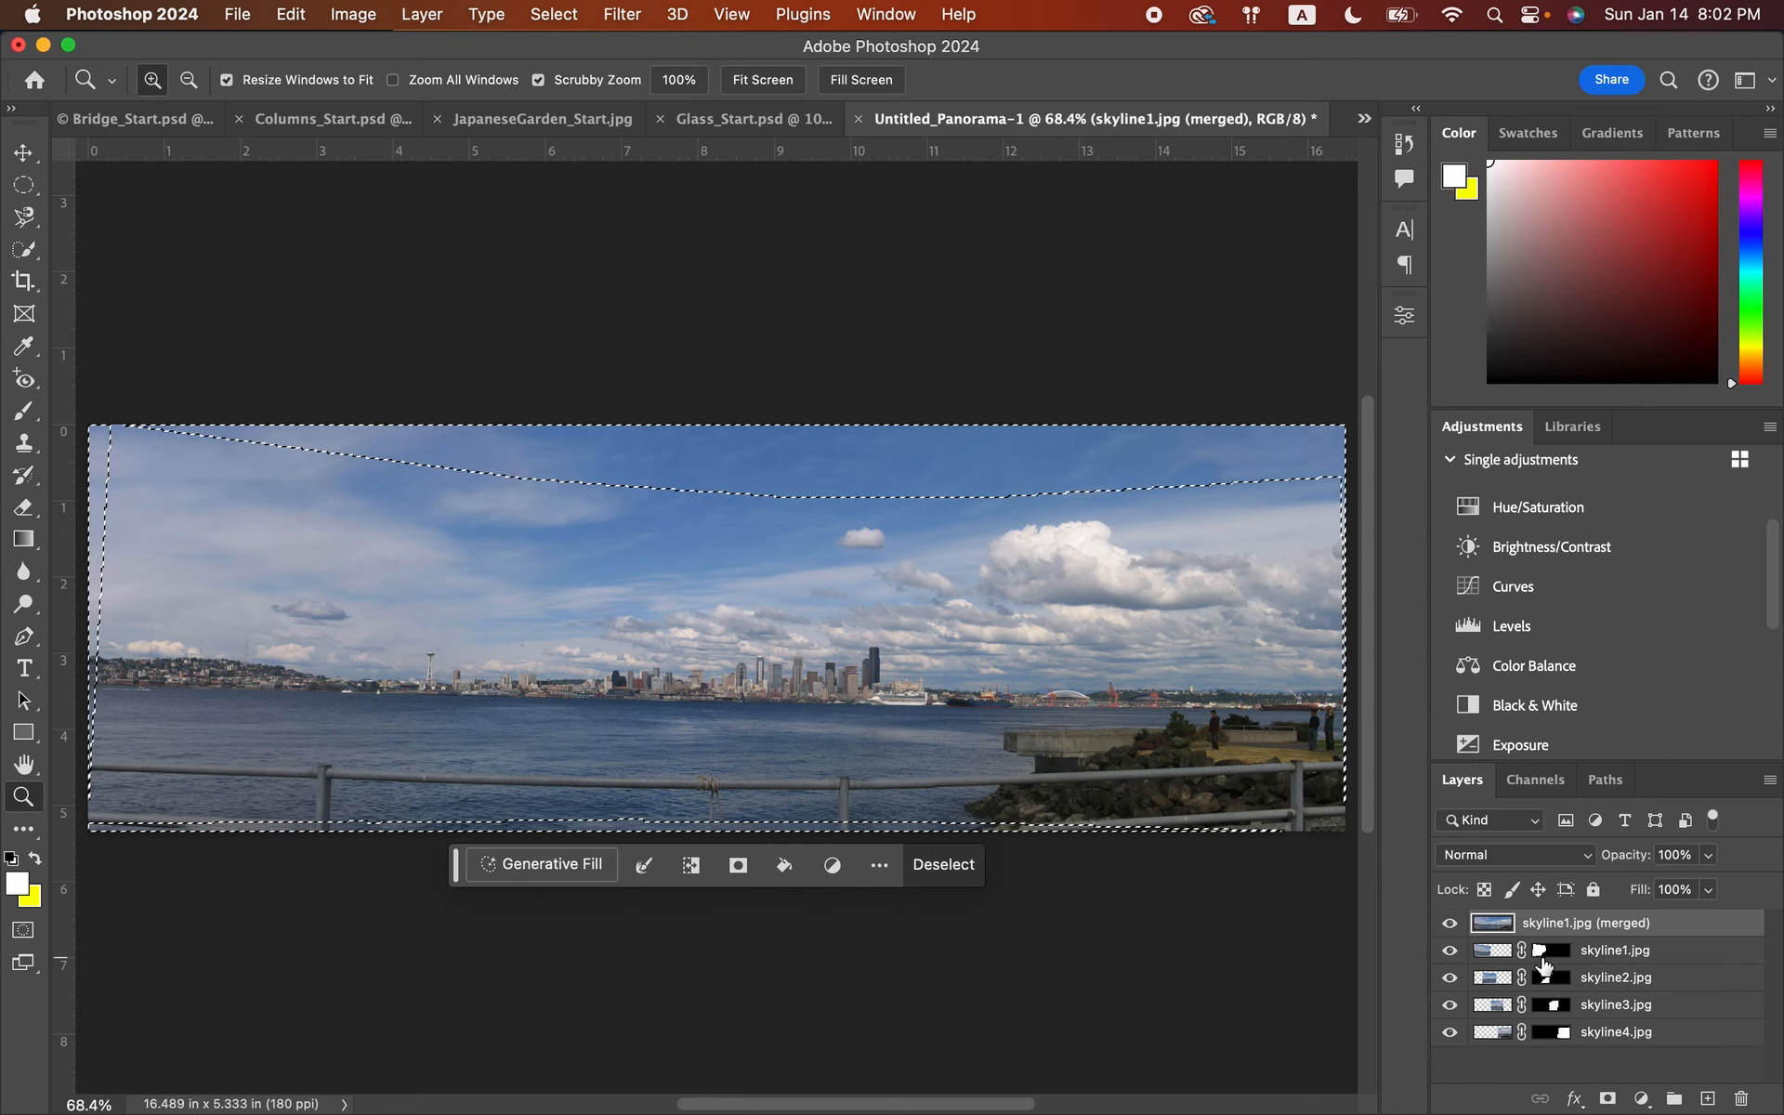
- Examine the panorama's construction by toggling the visibility of the merged layer and of each masked skyline1.jpg to skyline4.jpg layer
left_click(1447, 952)
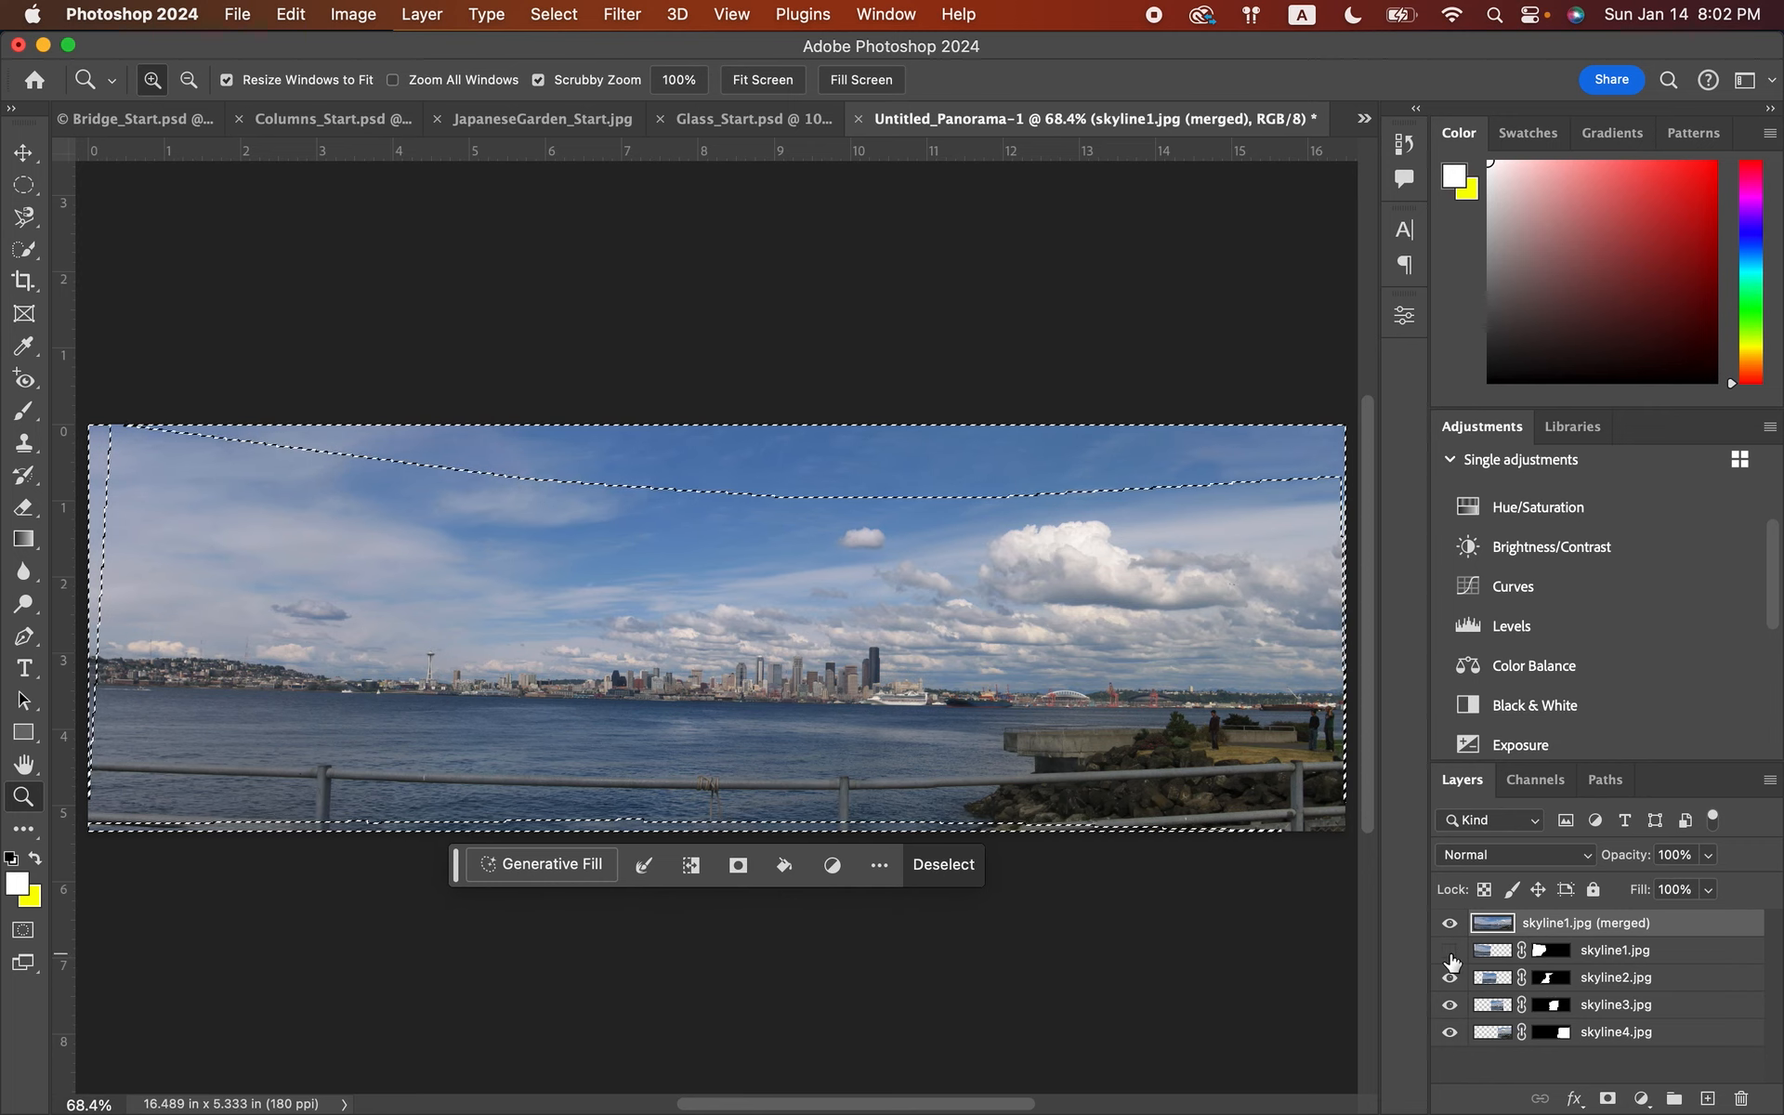
left_click(1450, 957)
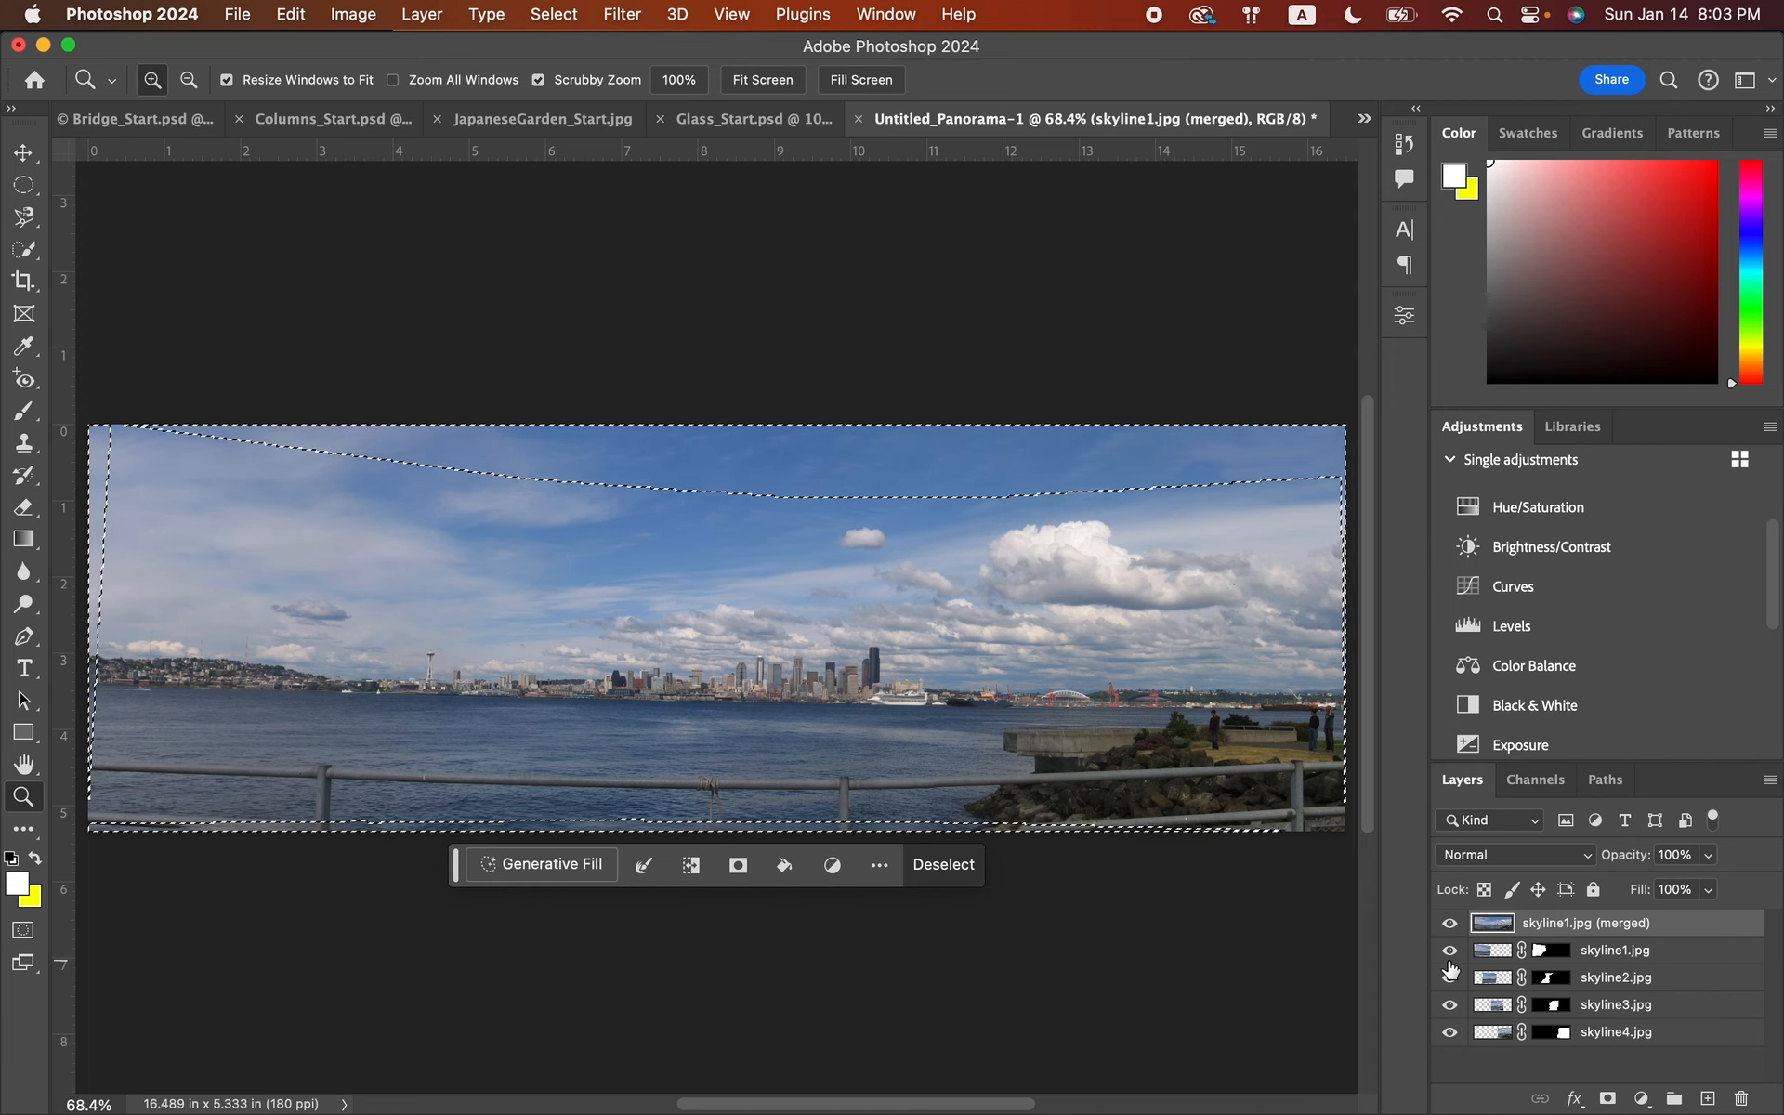
left_click(1449, 922)
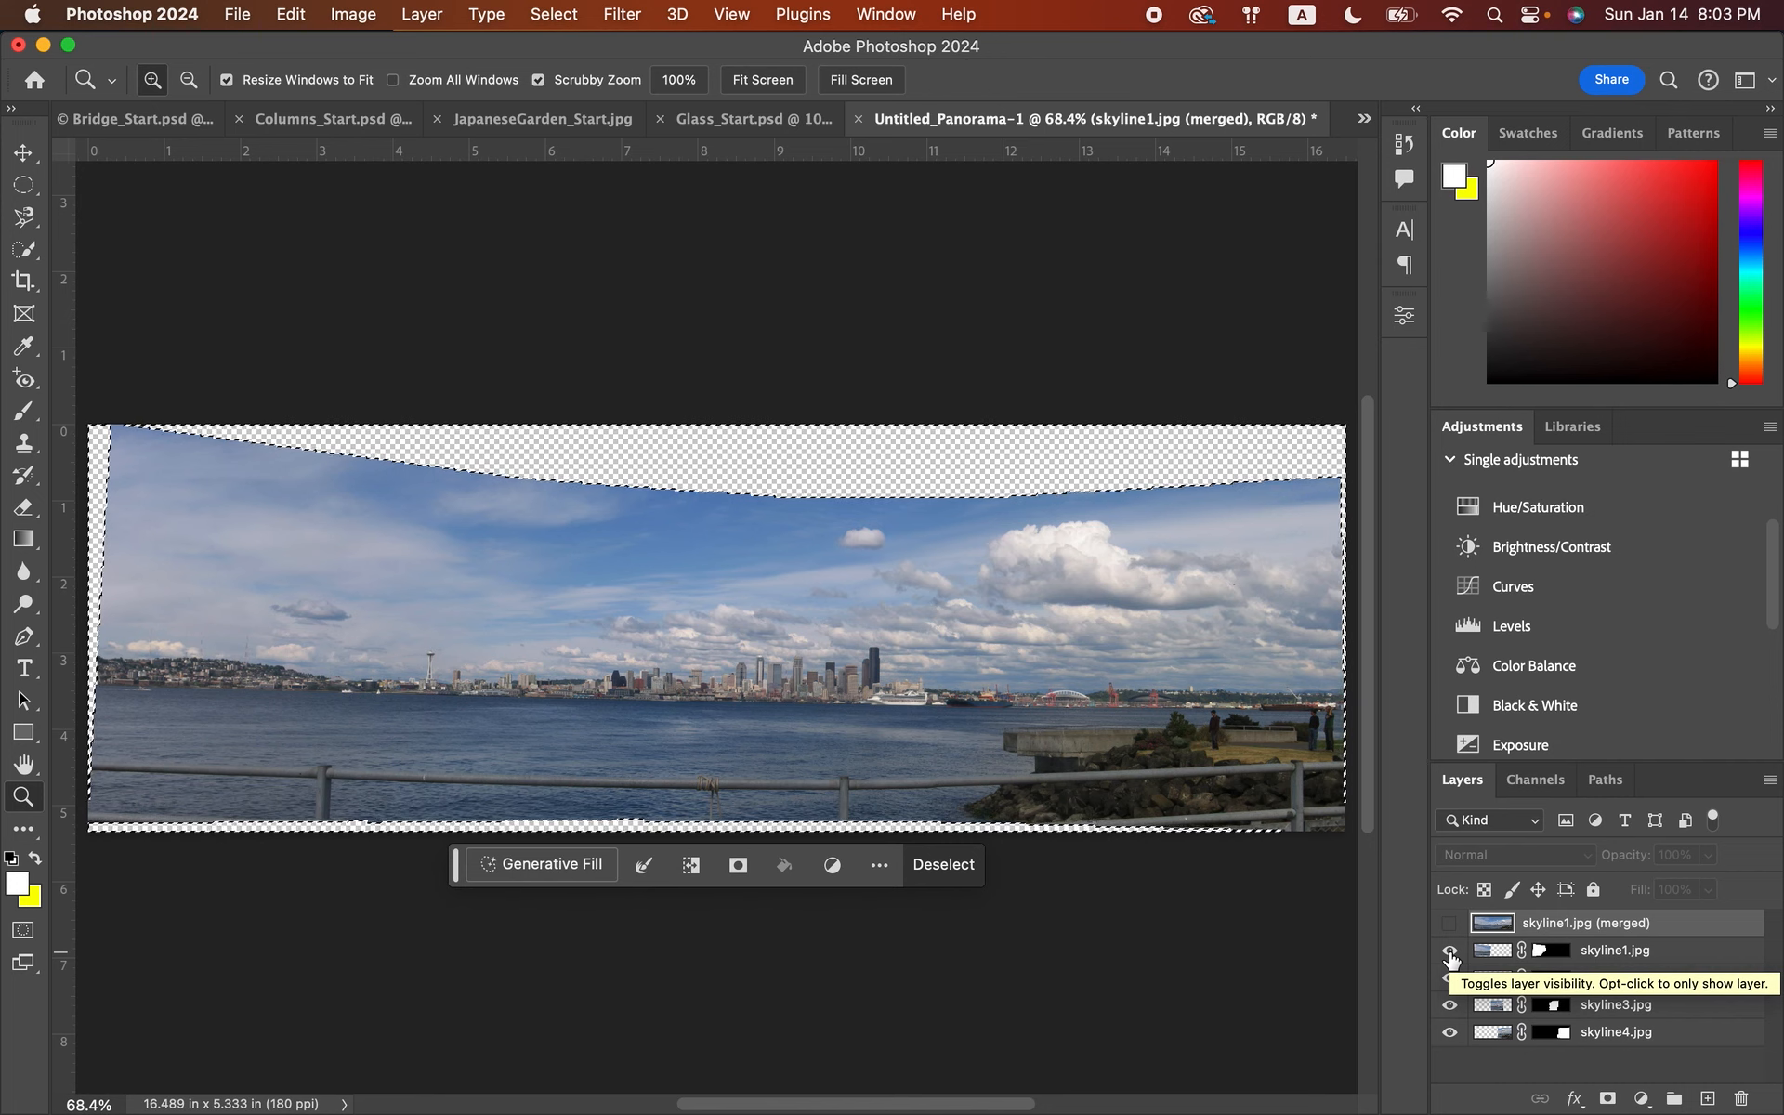
left_click(1449, 951)
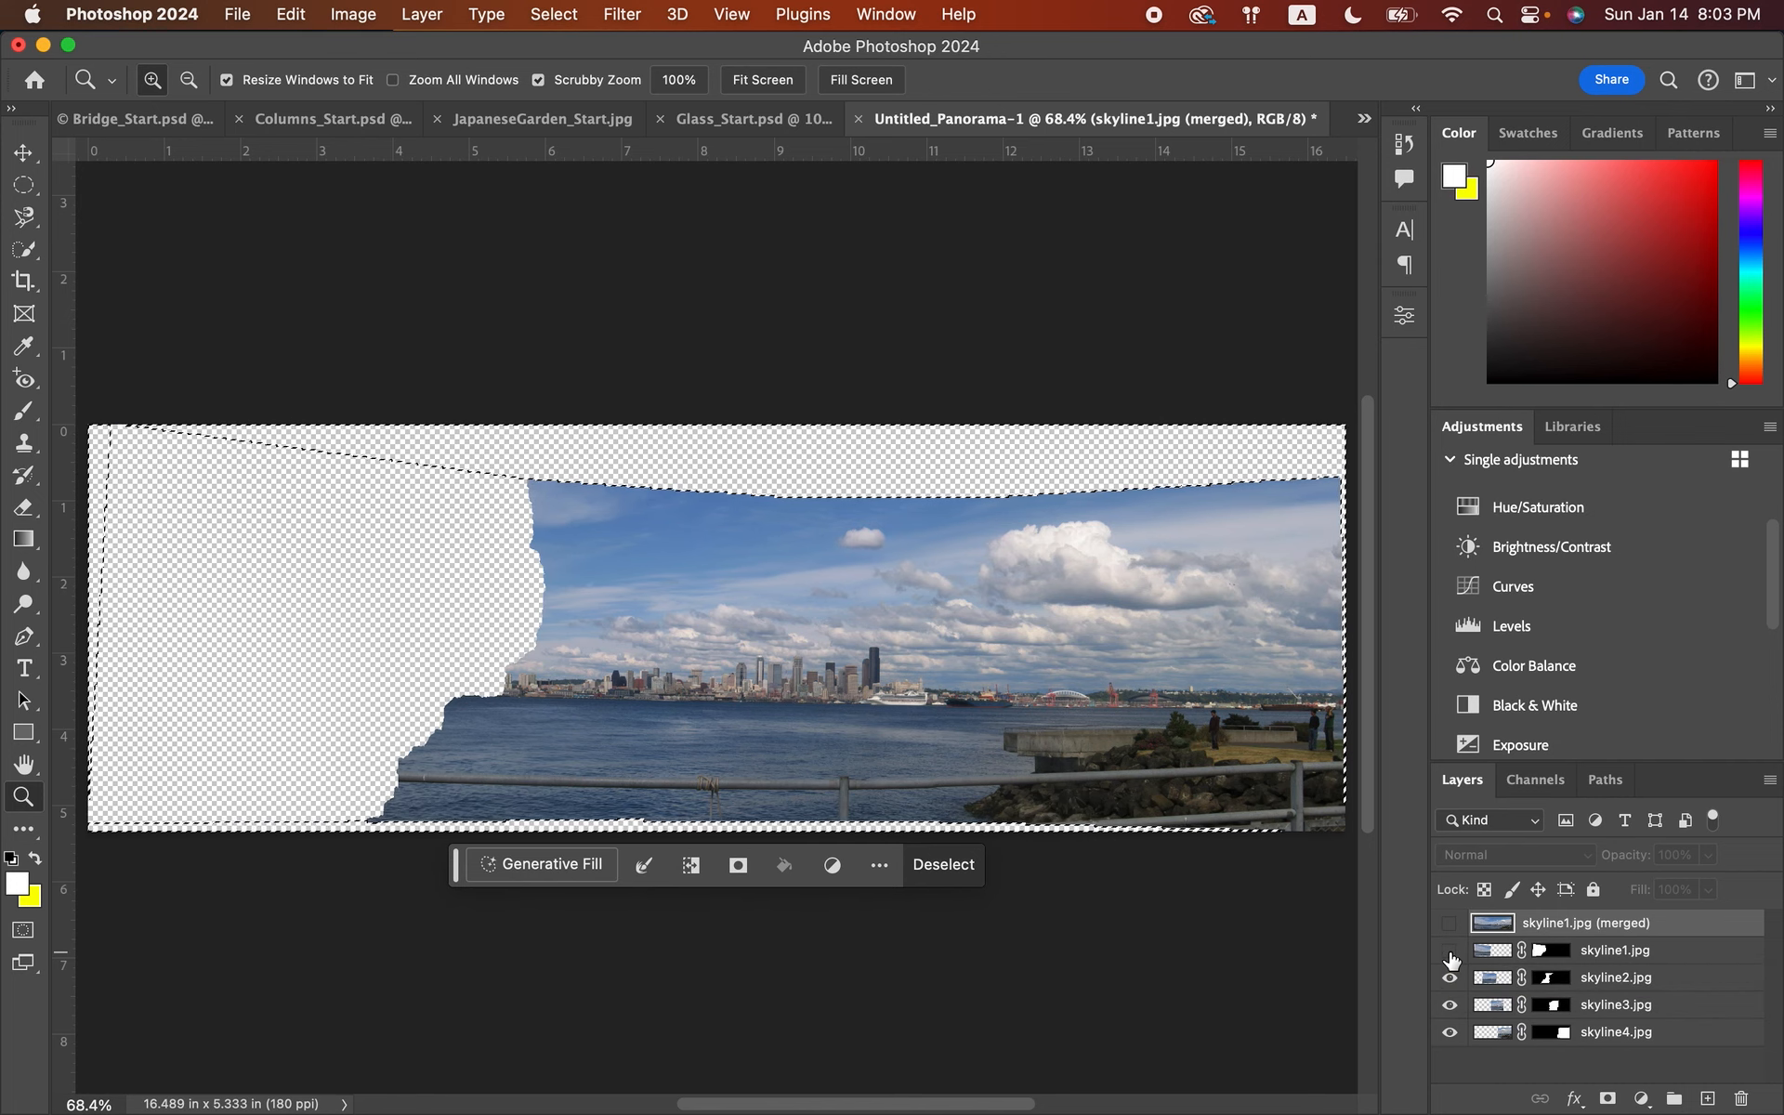
left_click(1450, 951)
left_click(1449, 951)
left_click(1448, 951)
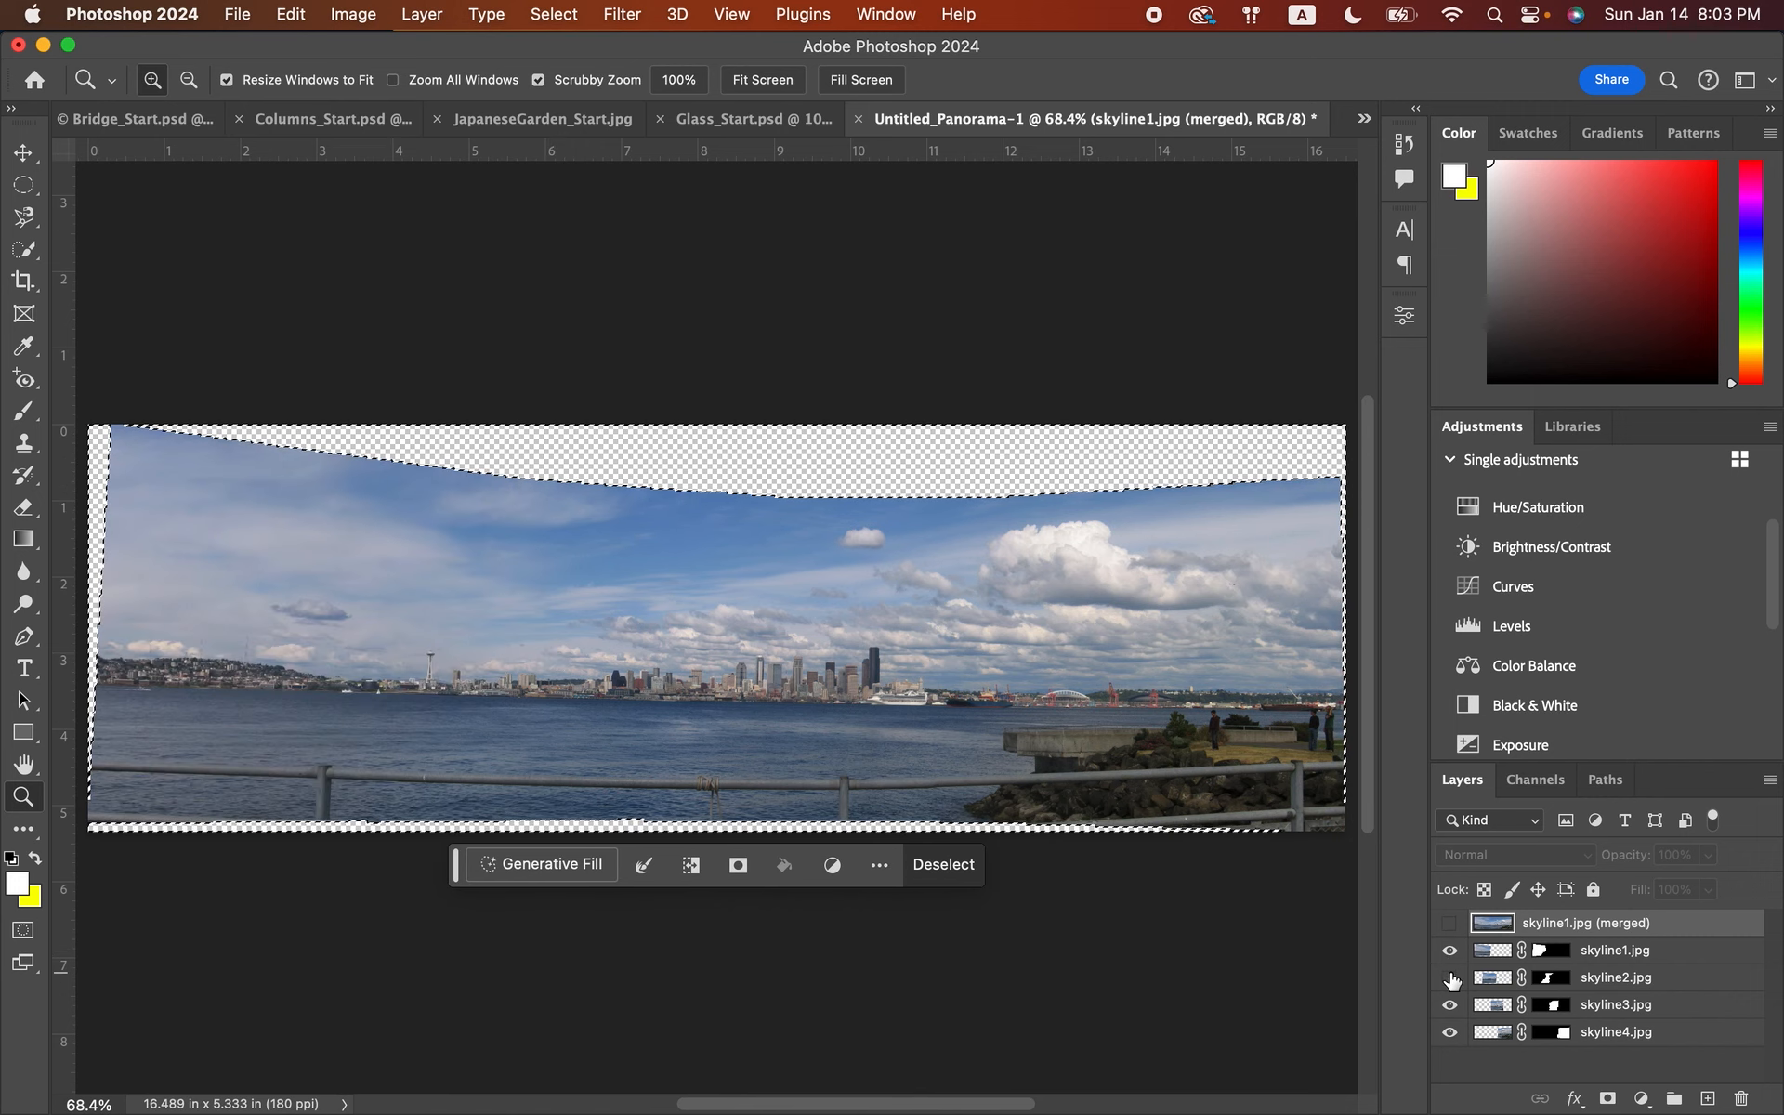
left_click(1449, 978)
left_click(1449, 977)
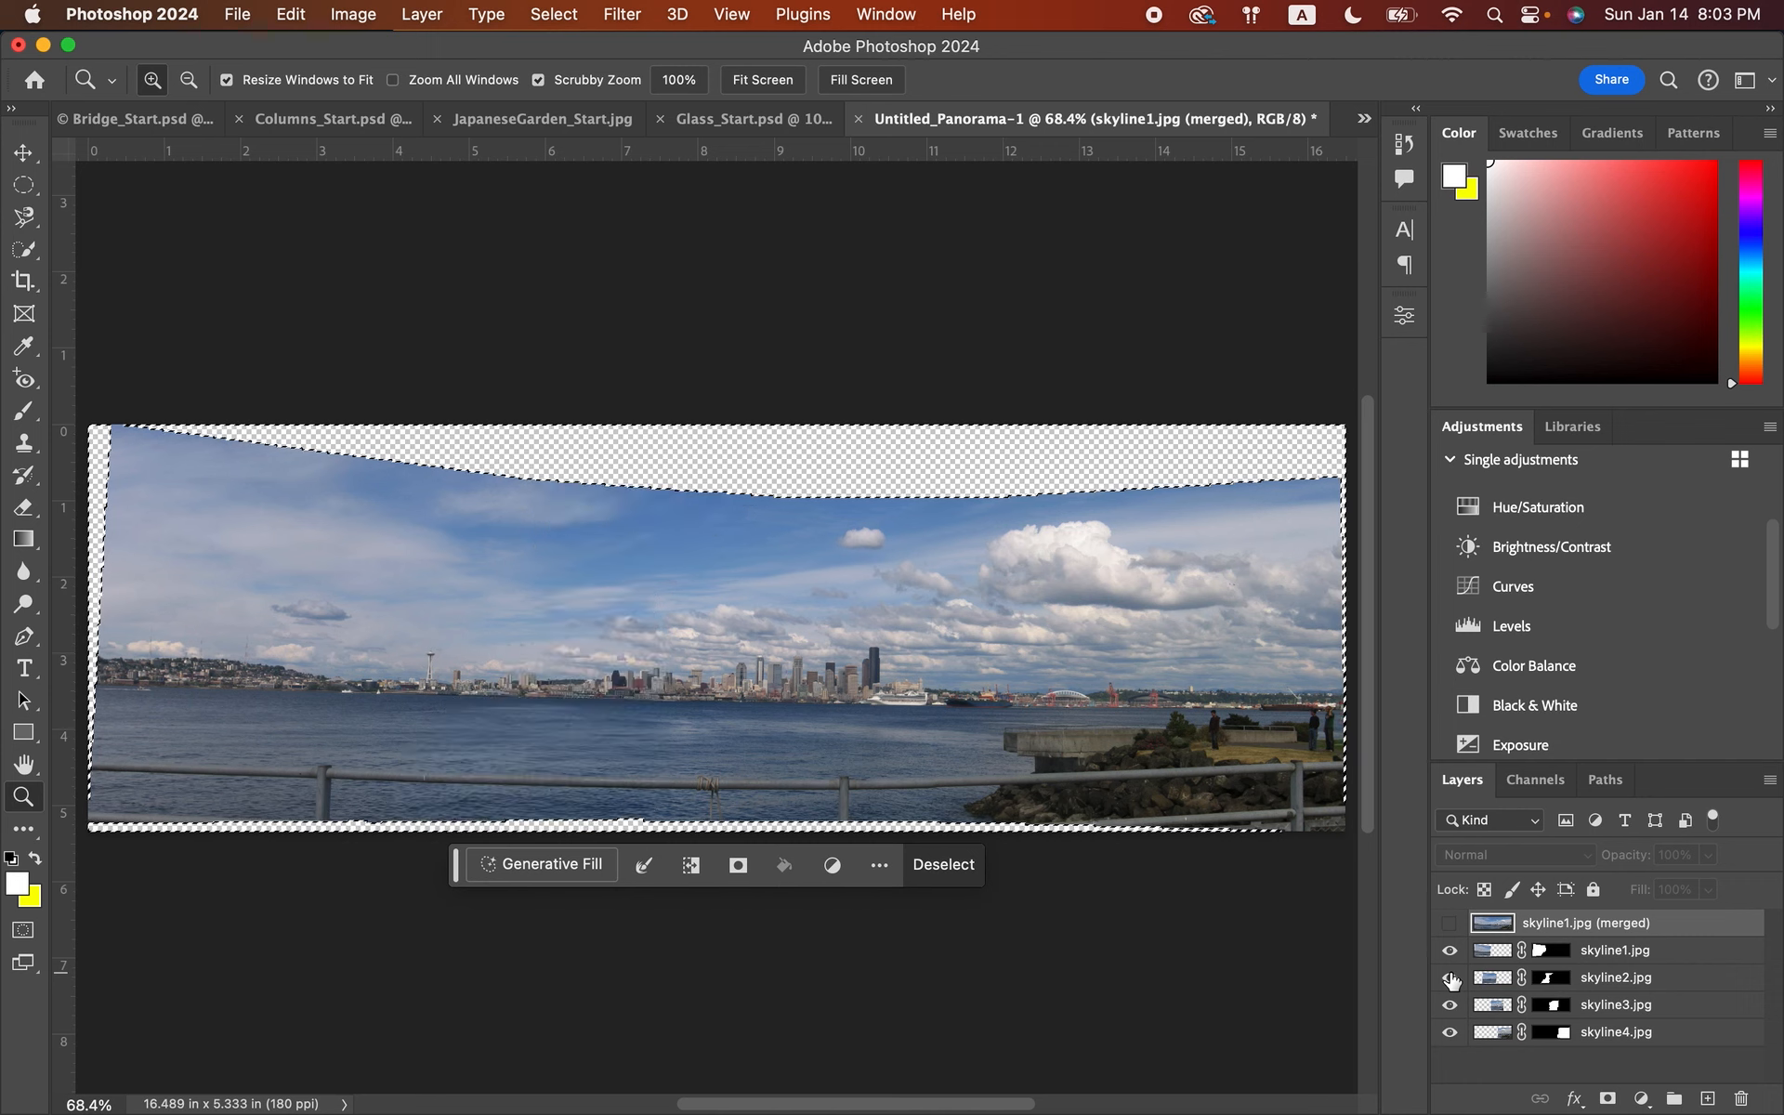
left_click(1450, 1004)
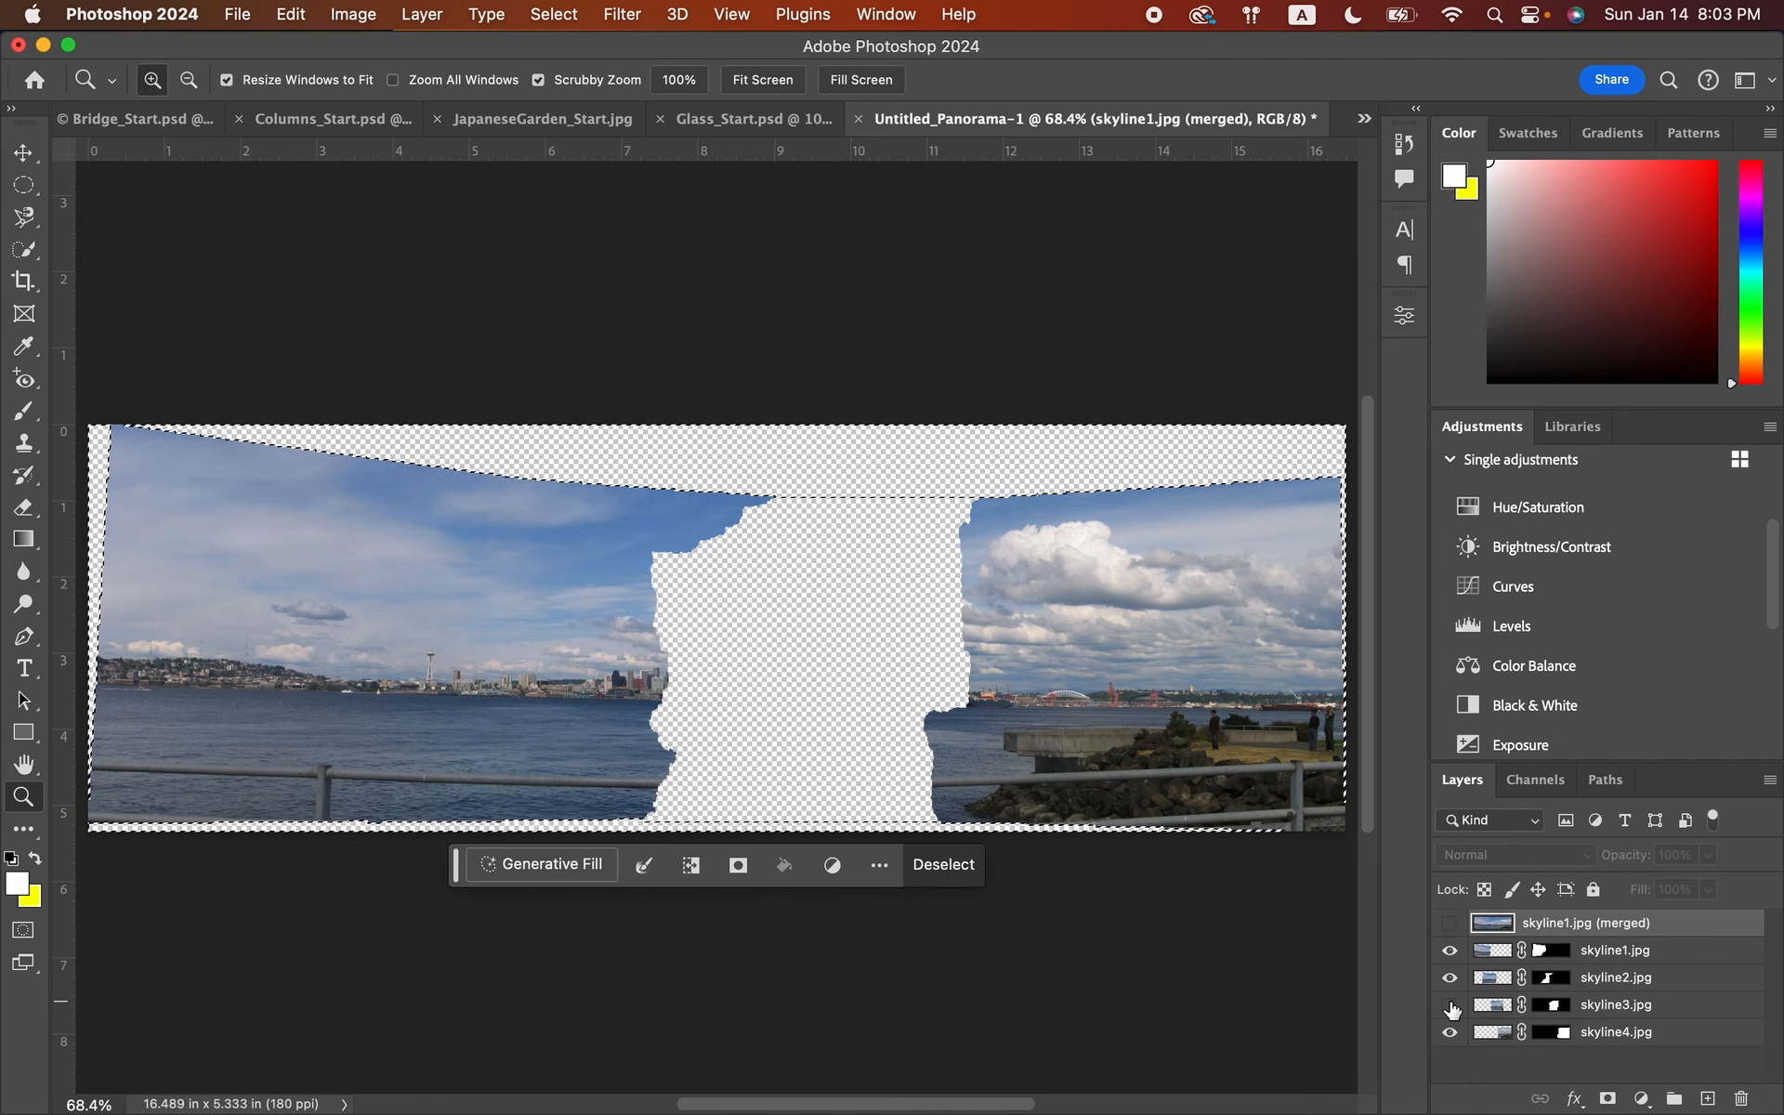
left_click(1450, 1004)
left_click(1449, 1033)
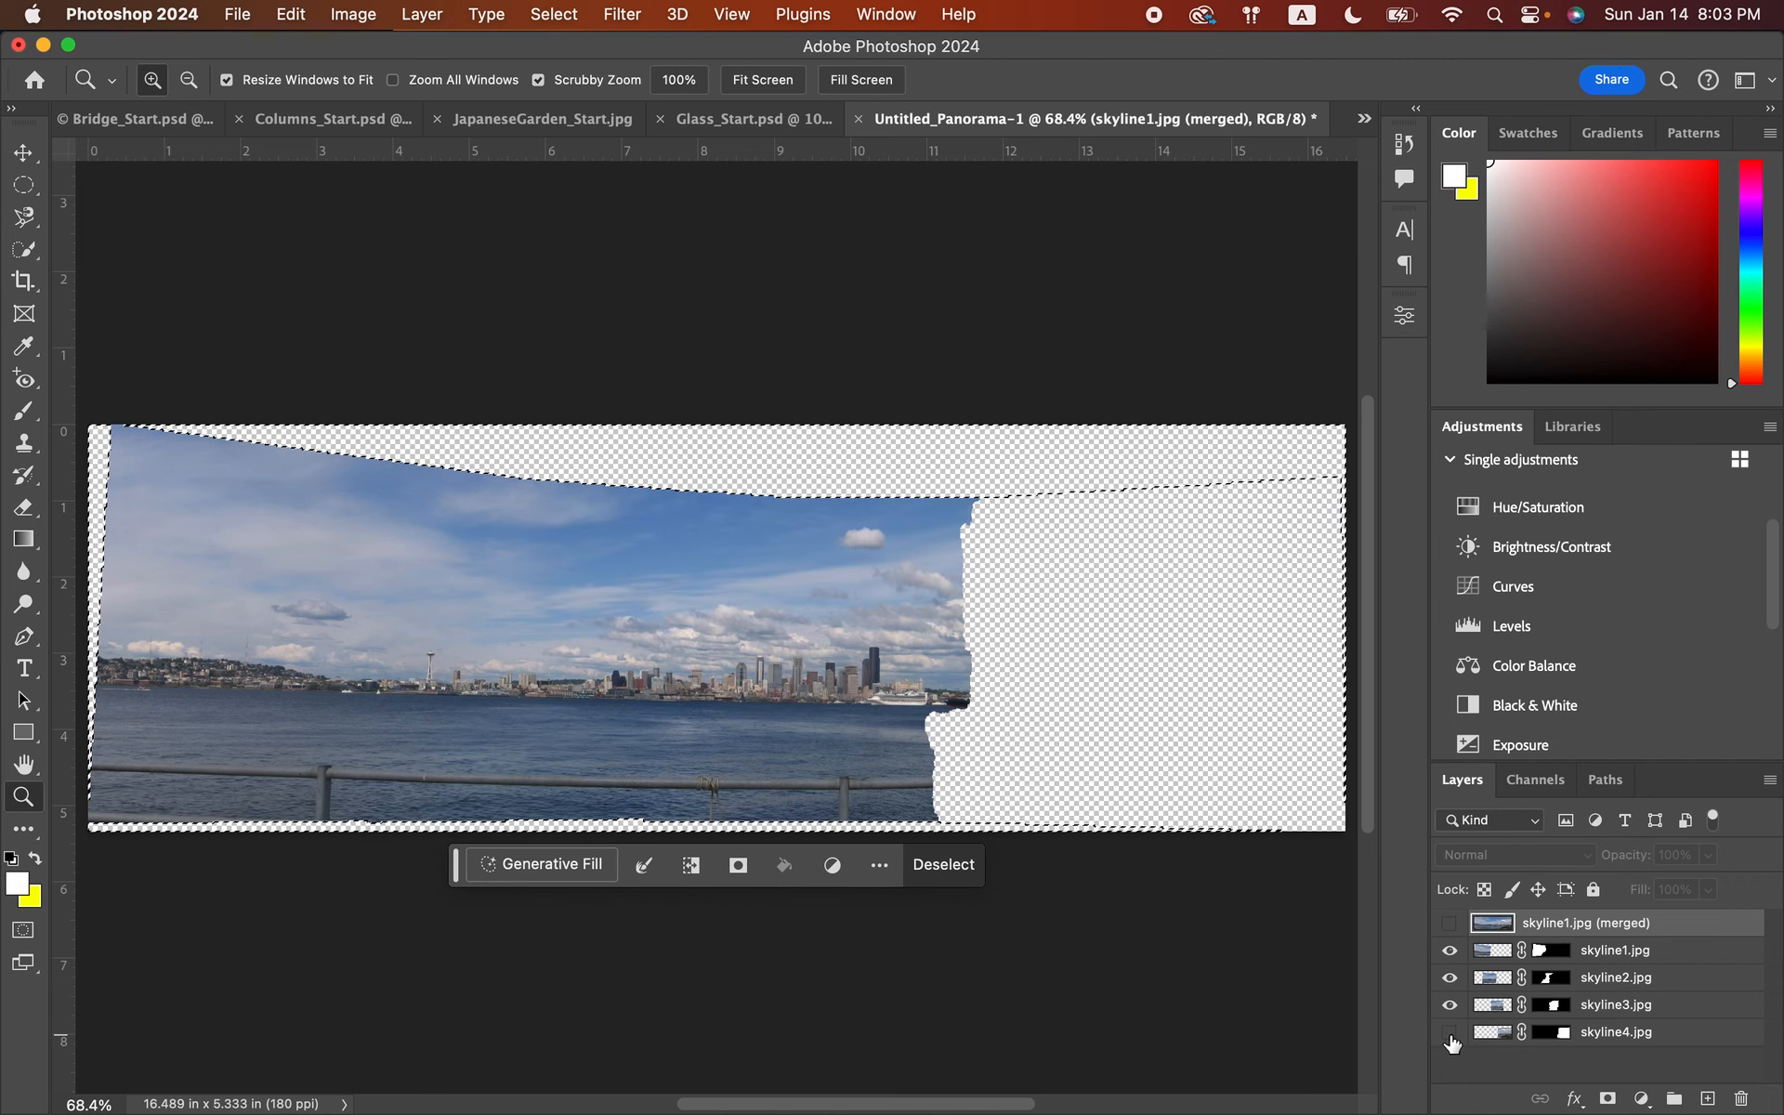
left_click(1450, 1034)
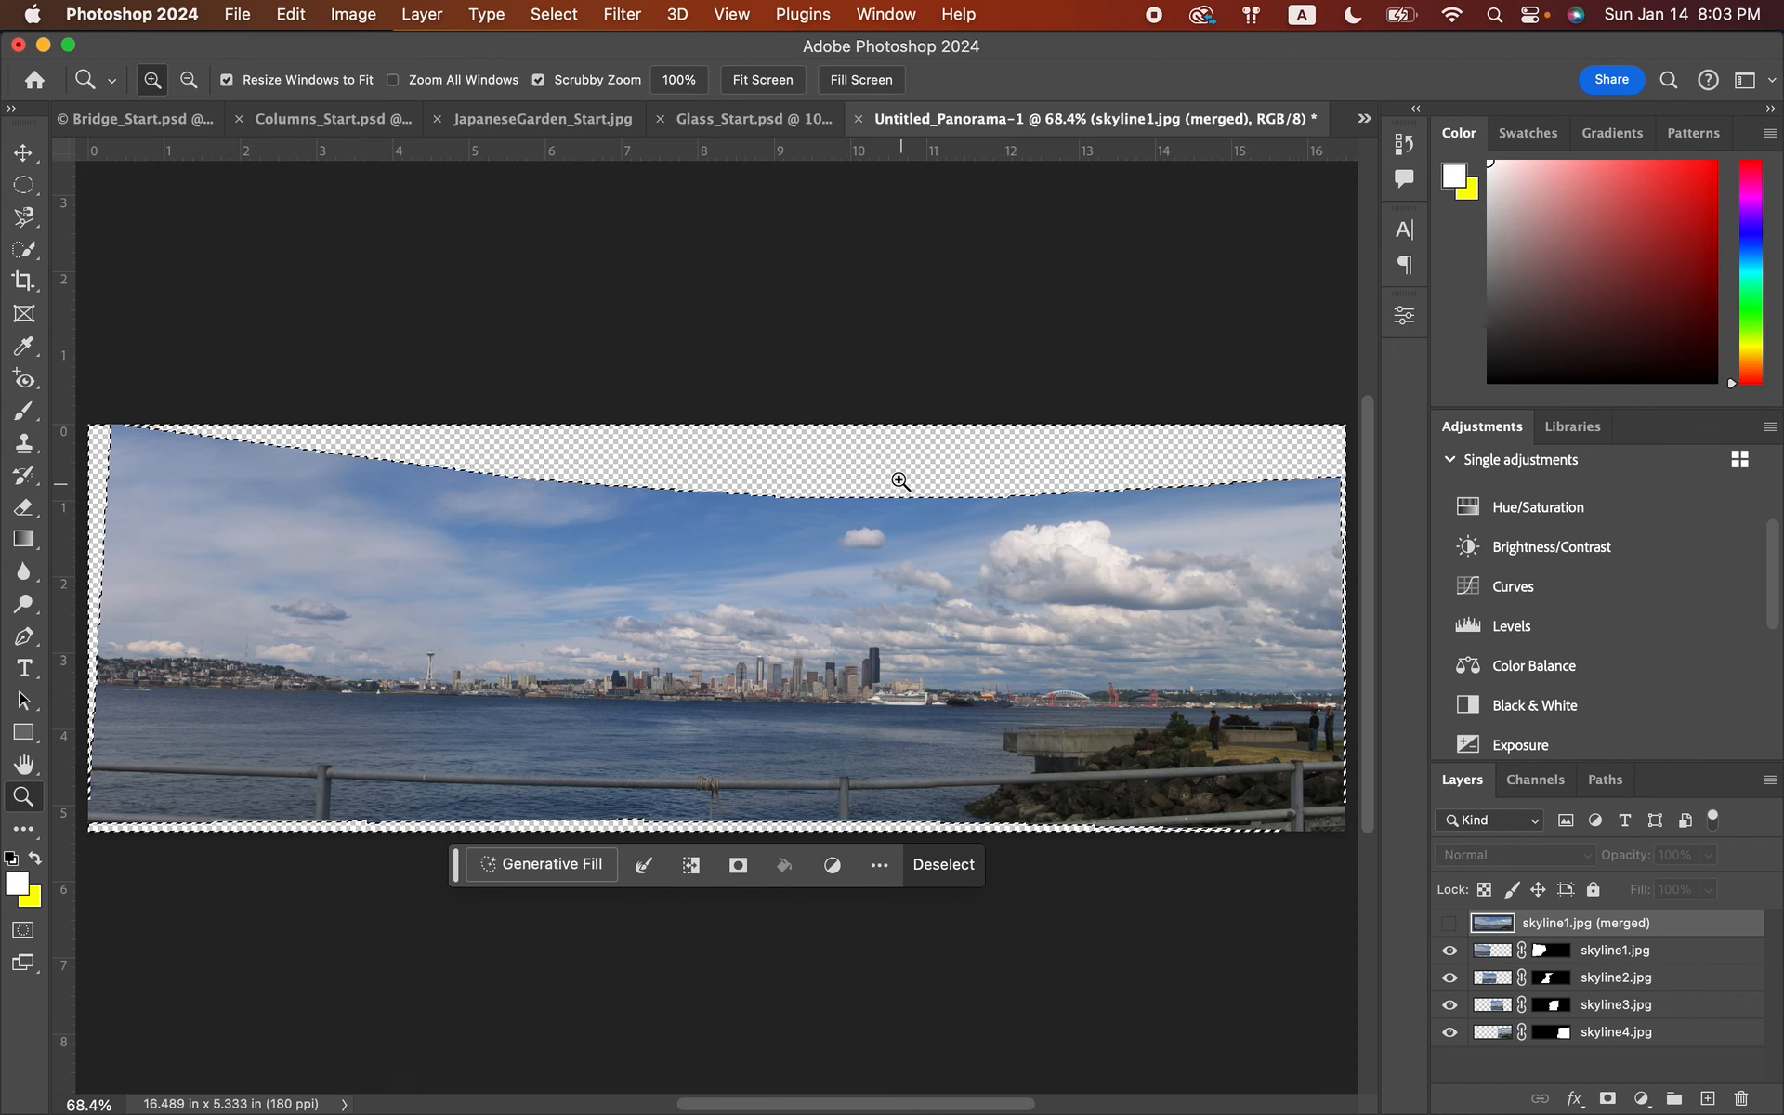
left_click(1449, 923)
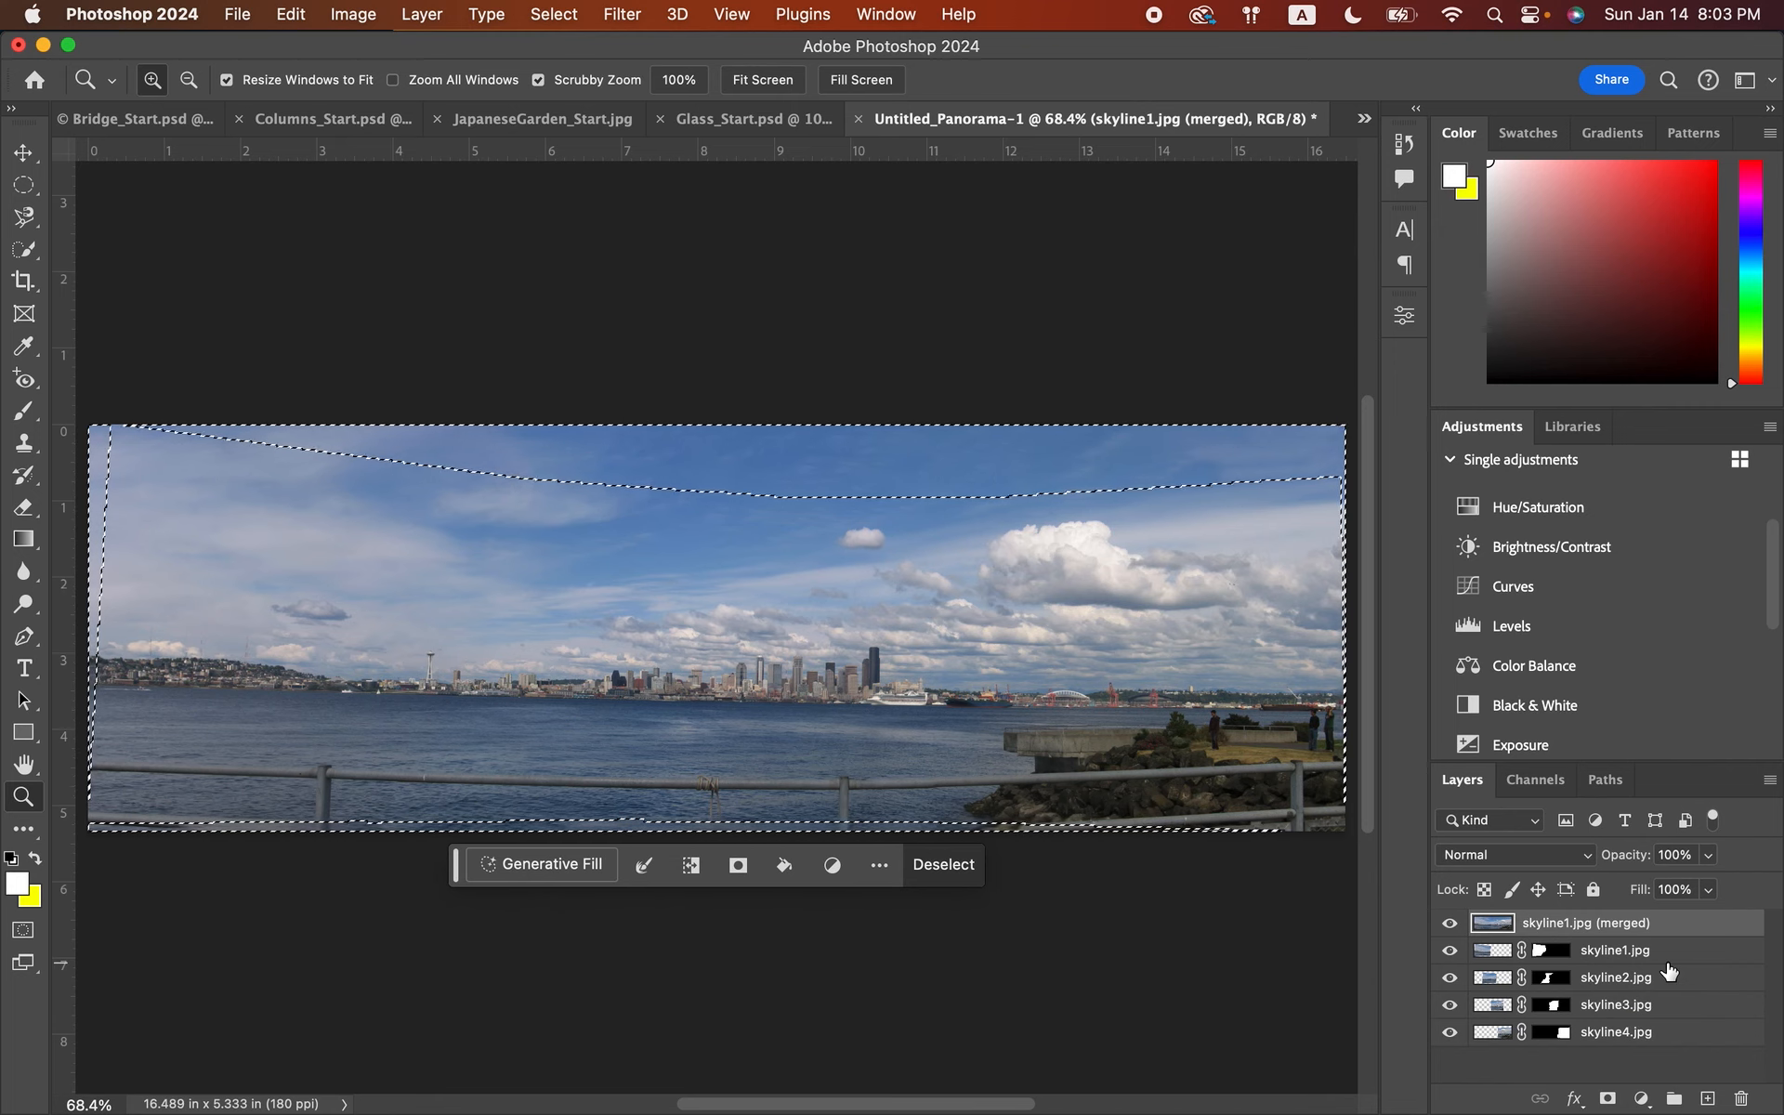
- Deselect the selection and flatten the panorama into a single Background layer
key("super+d")
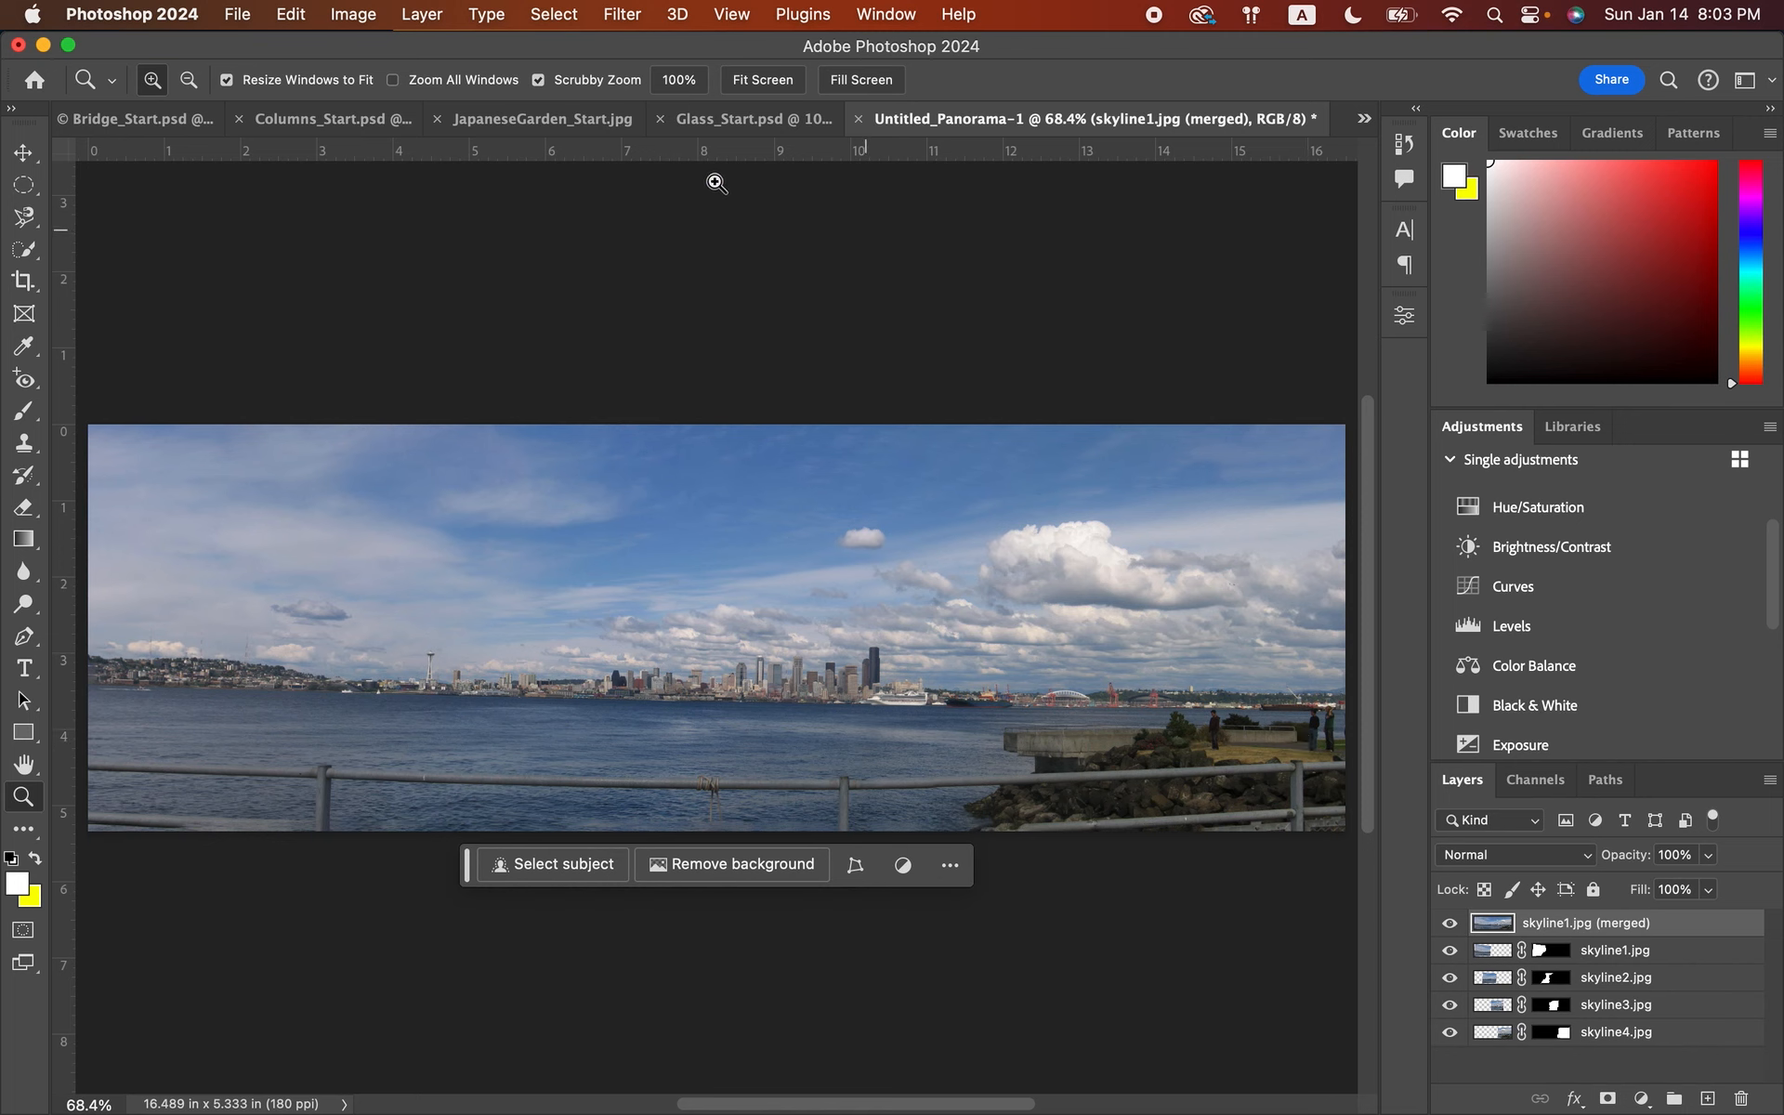
left_click(433, 15)
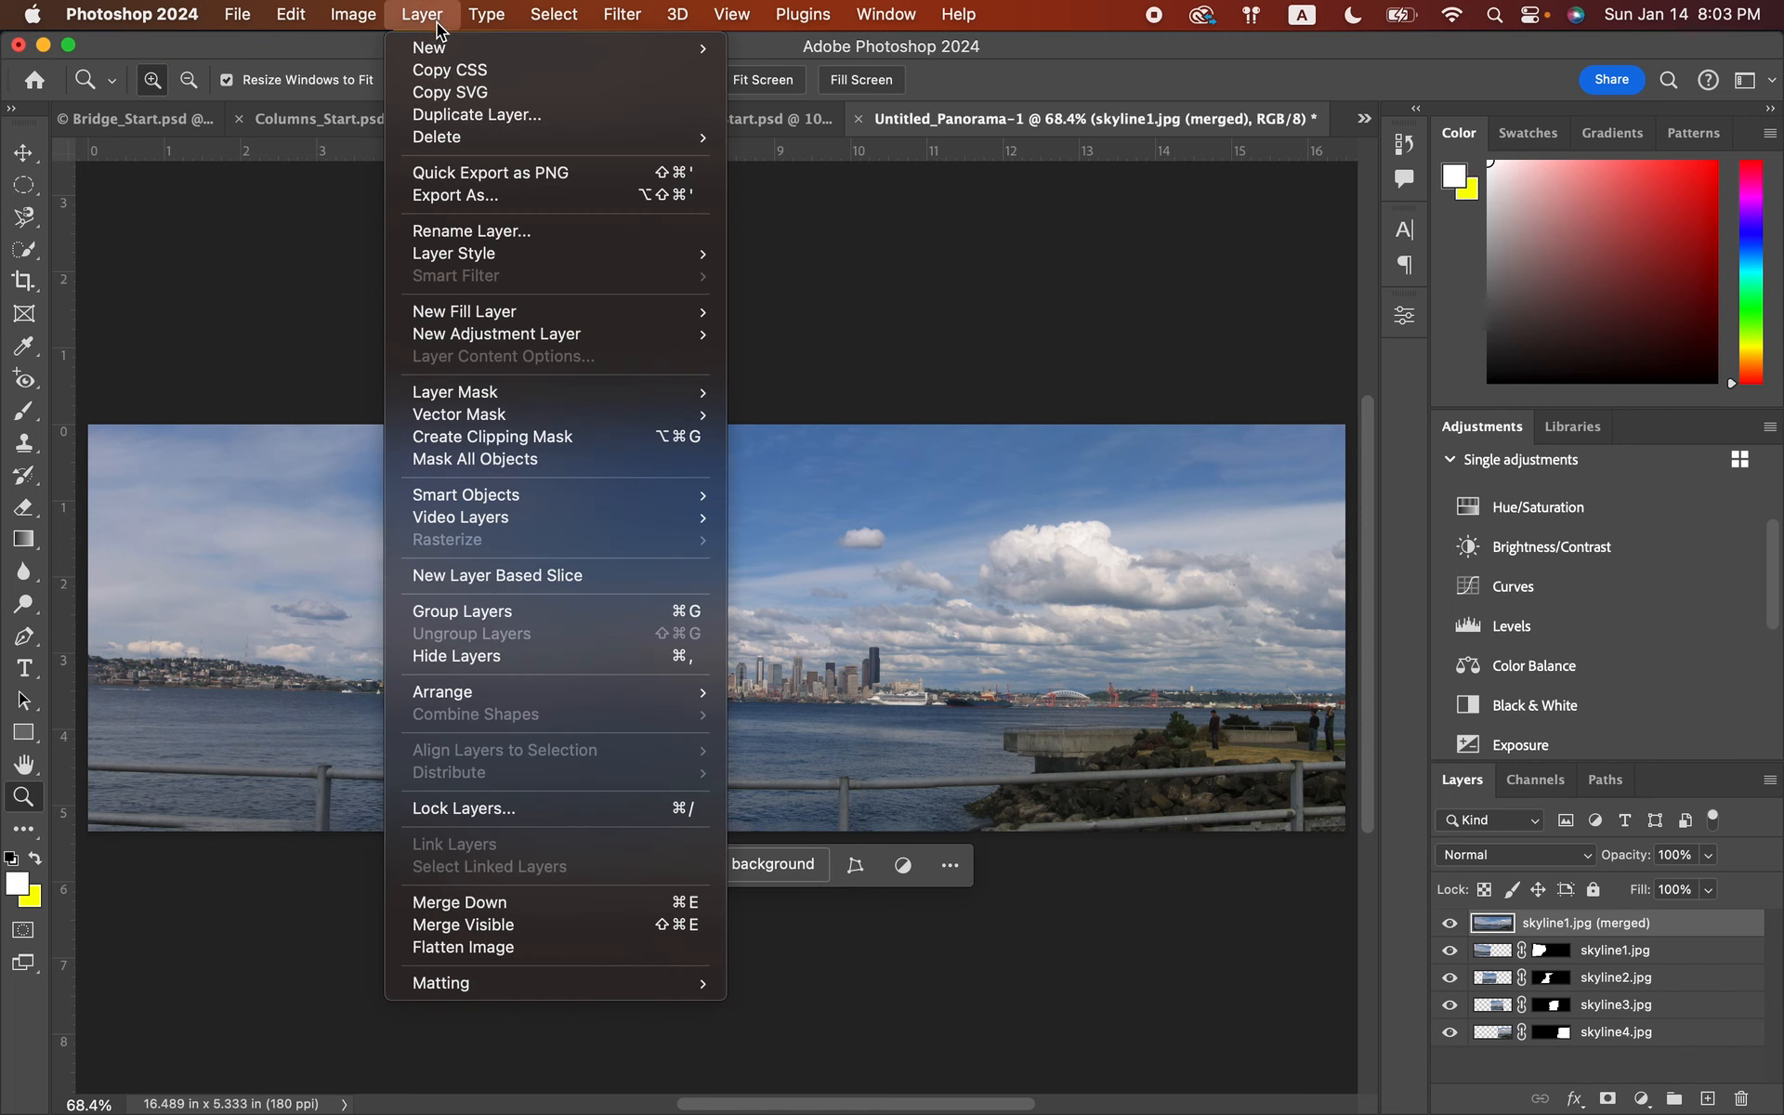
left_click(522, 947)
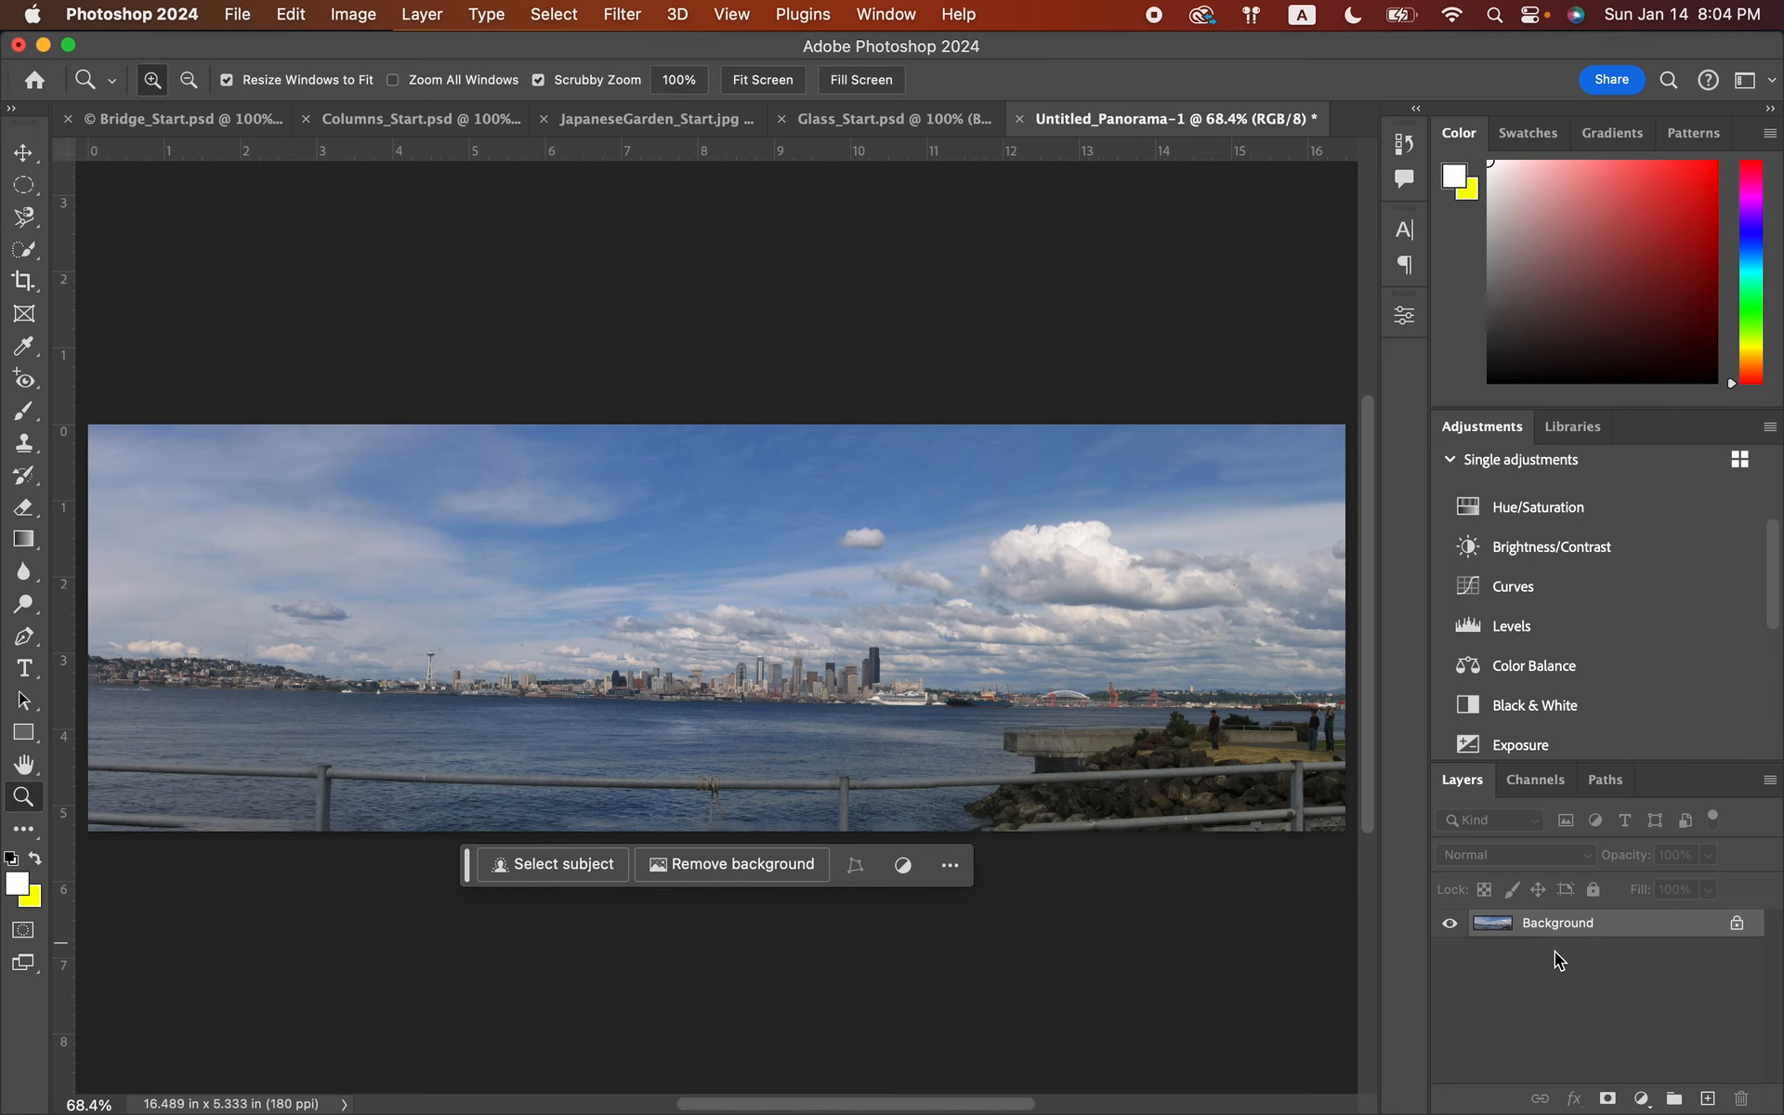
- Save the flattened panorama in Photoshop format as skyline_working.psd in the Files for Panorama folder
left_click(234, 17)
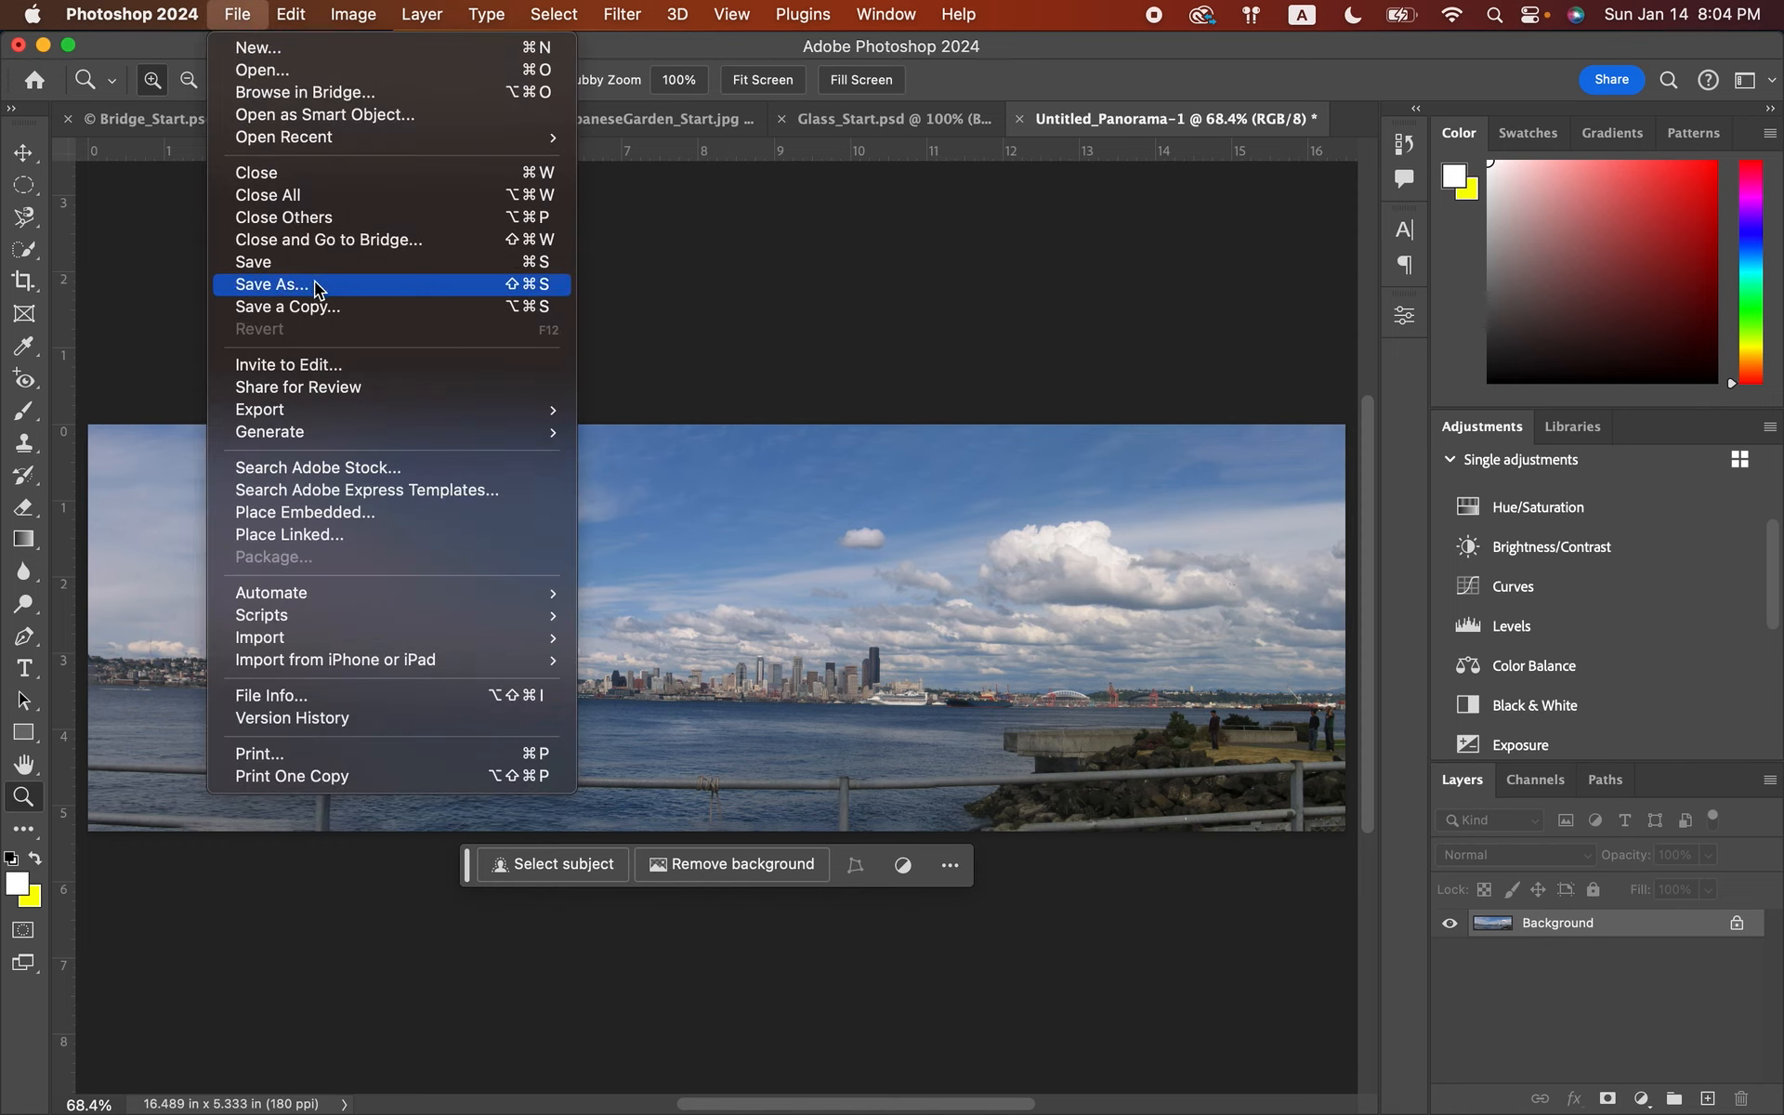
left_click(271, 284)
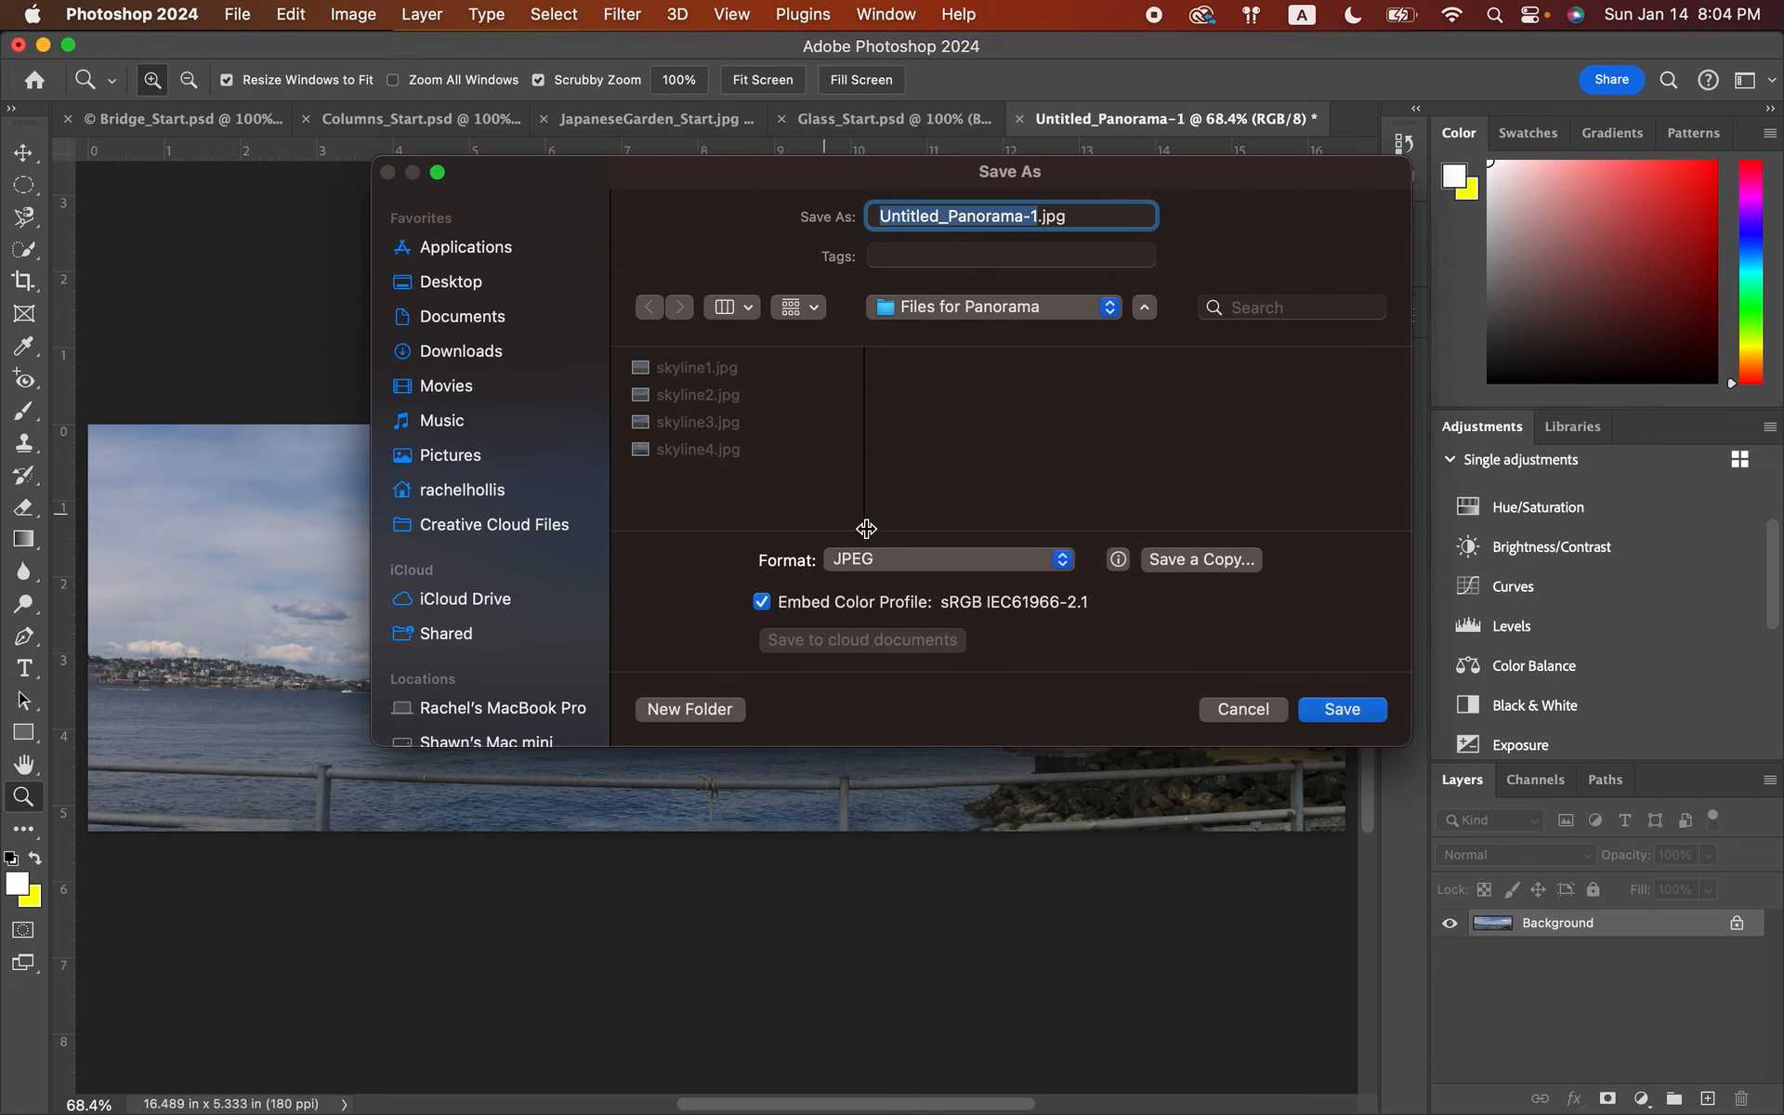
left_click(878, 559)
left_click(876, 399)
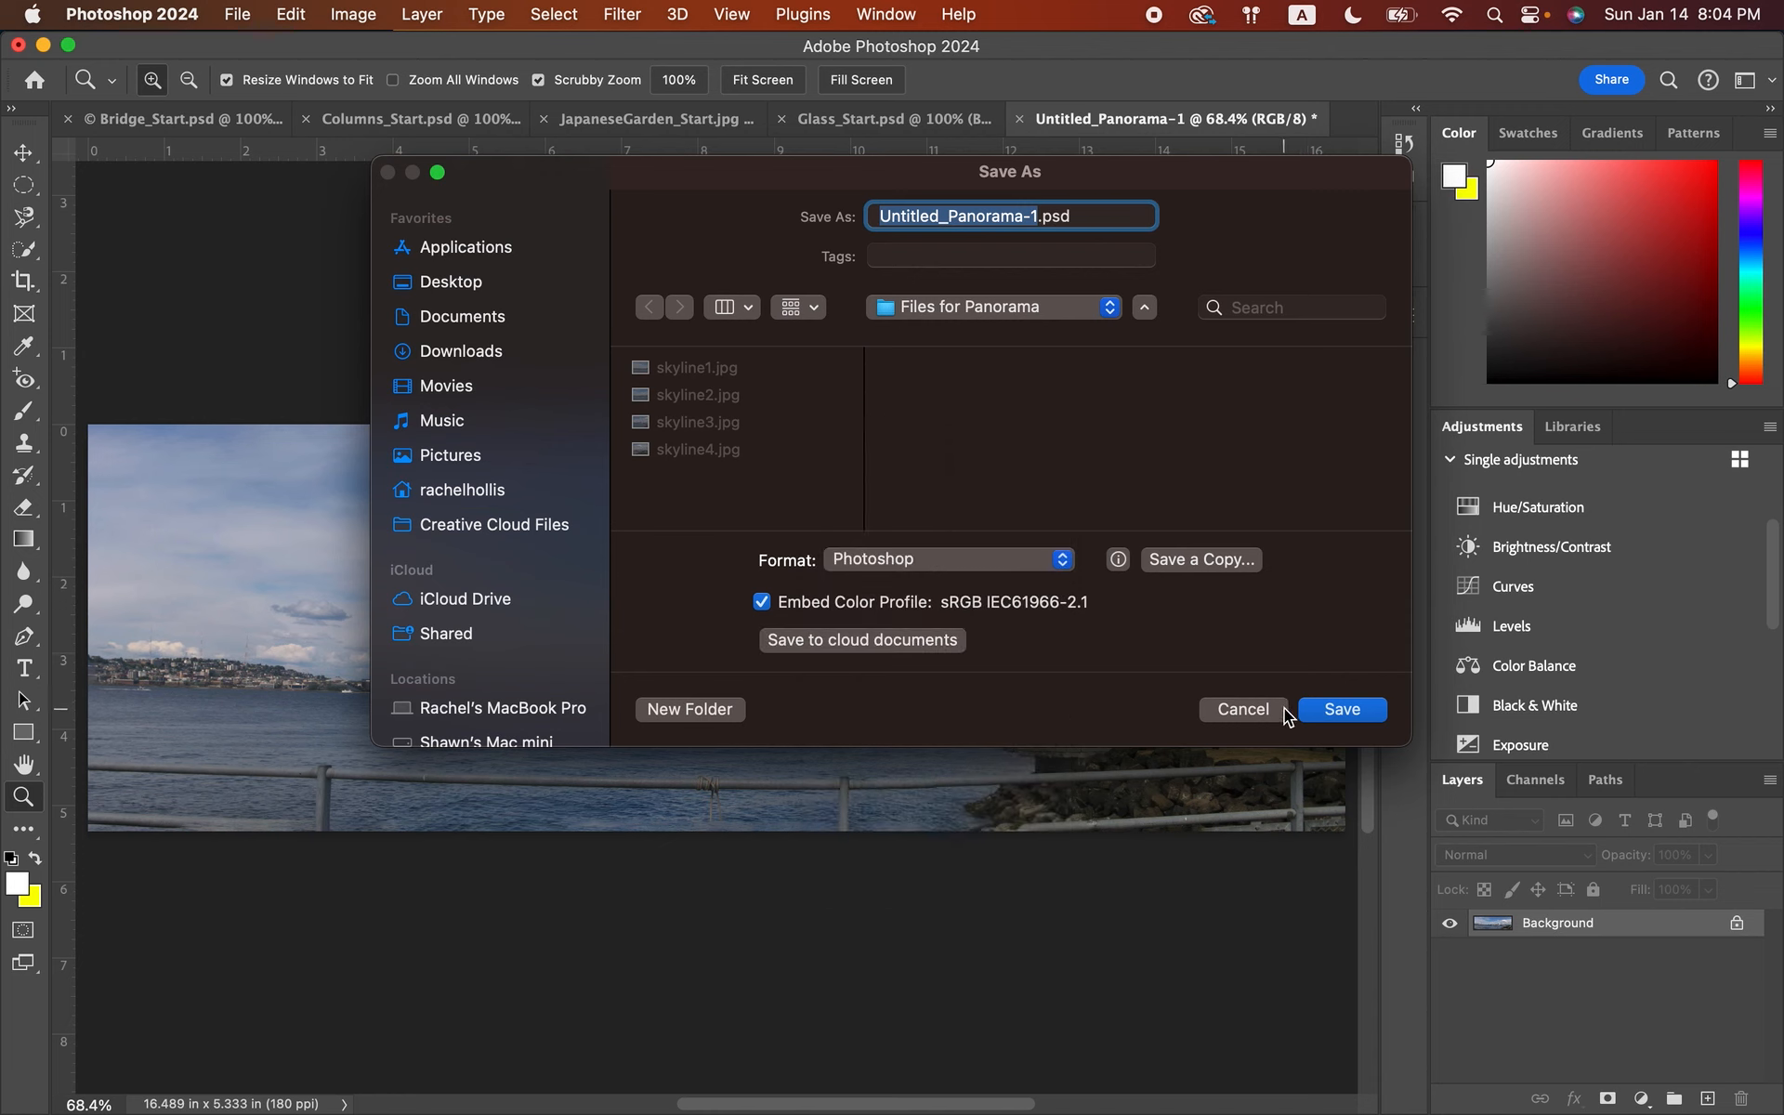
type("skyli")
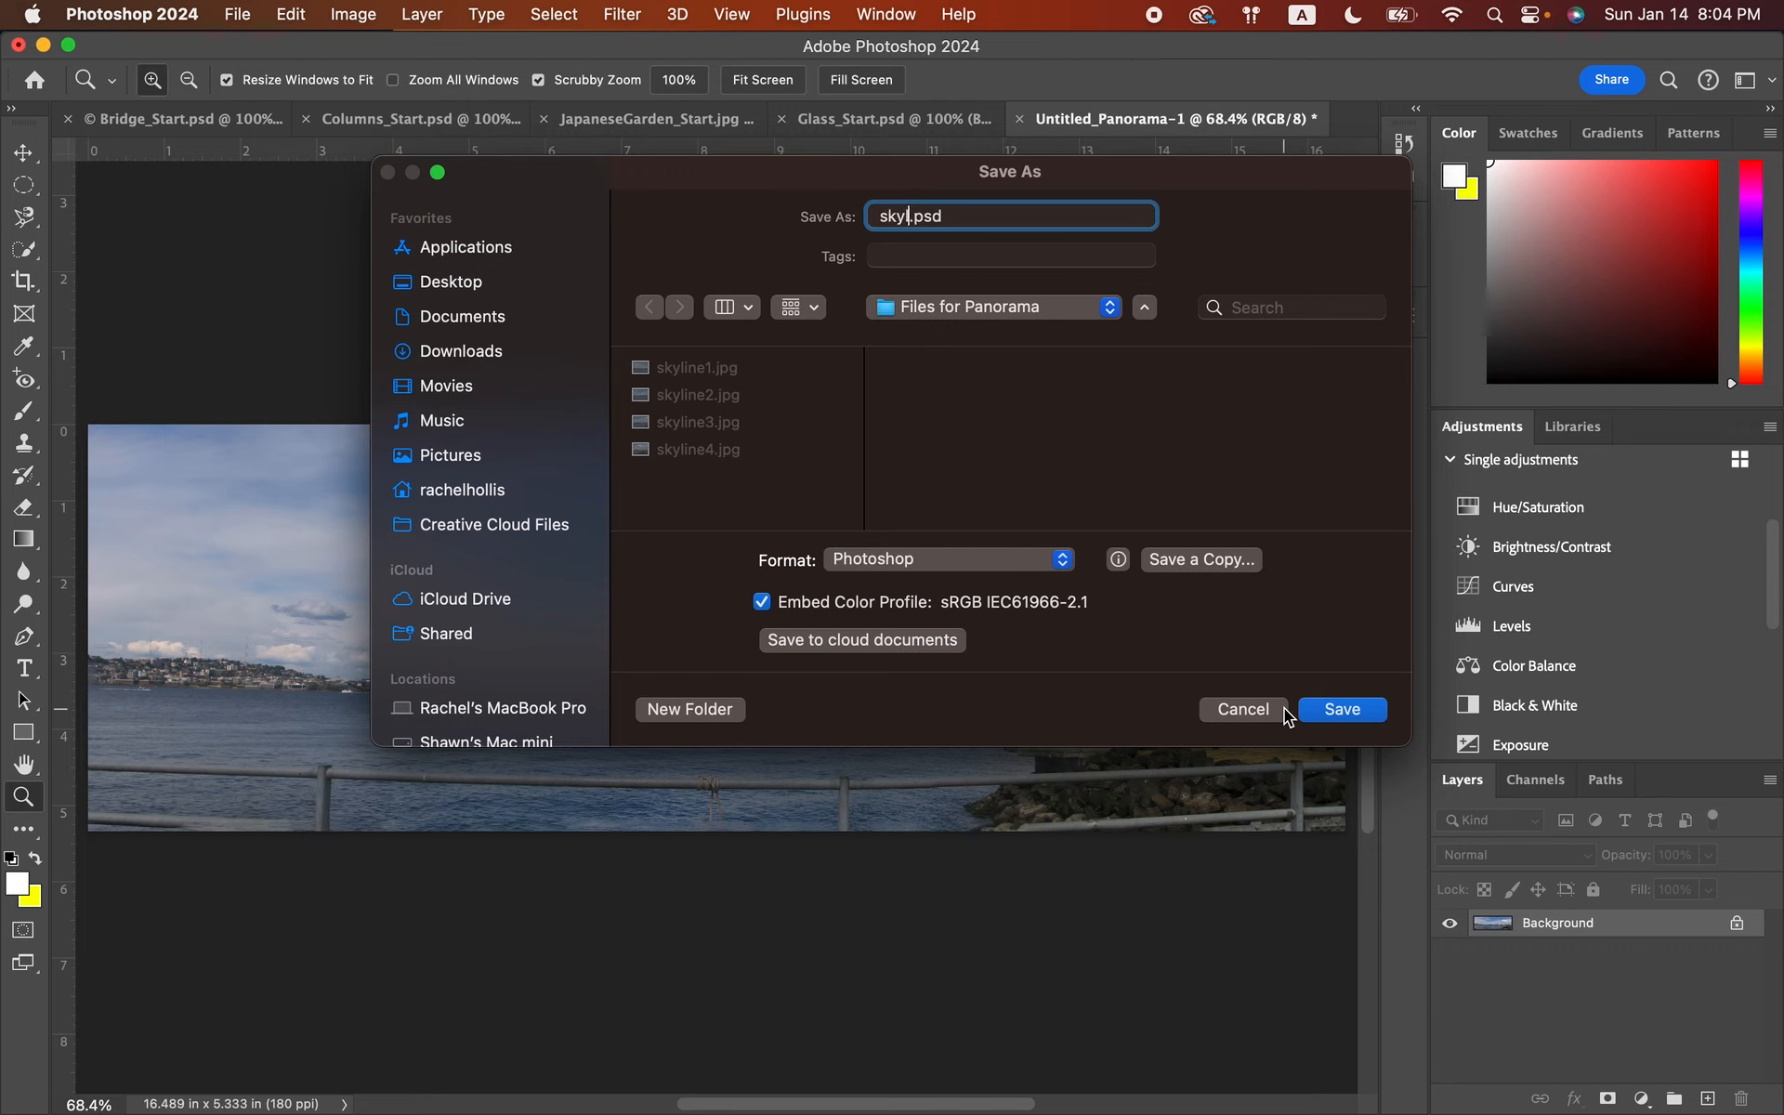
type("ne_working")
left_click(1344, 708)
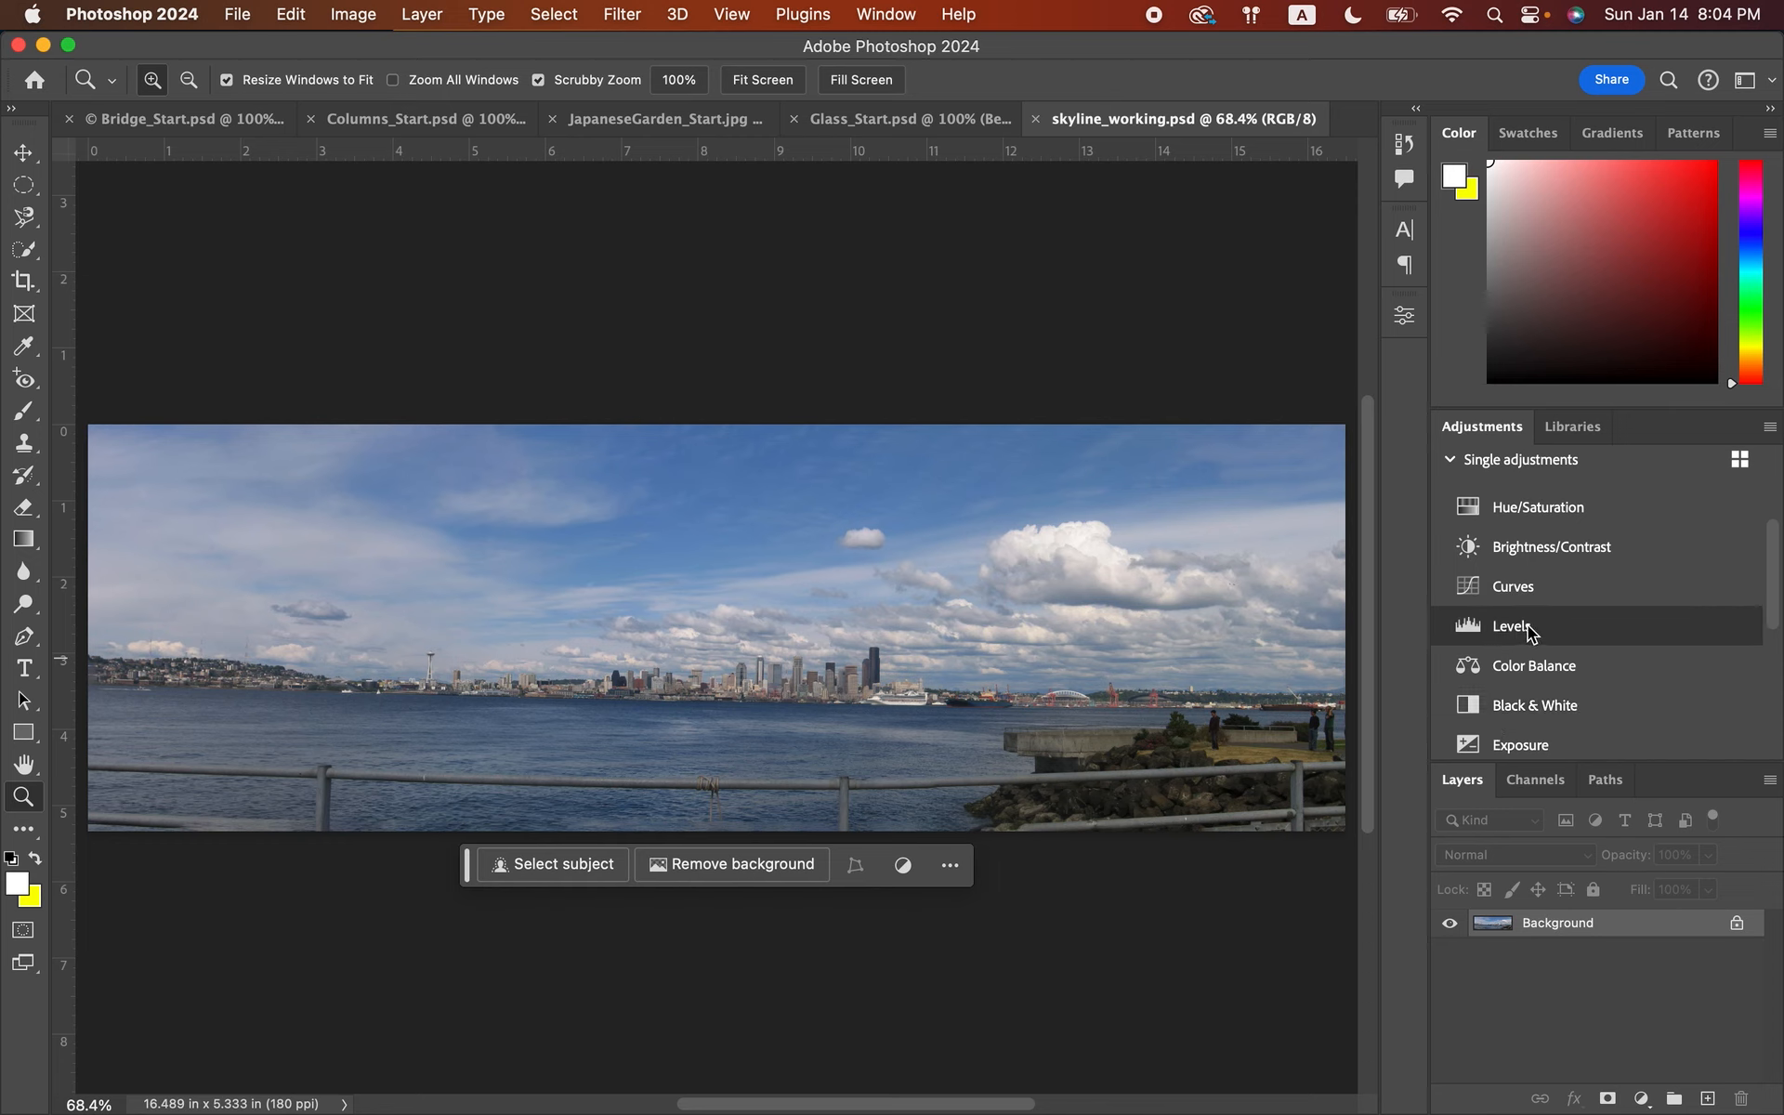
- Add a Levels adjustment layer and set its white point by sampling the bright clouds above the skyline
left_click(1510, 627)
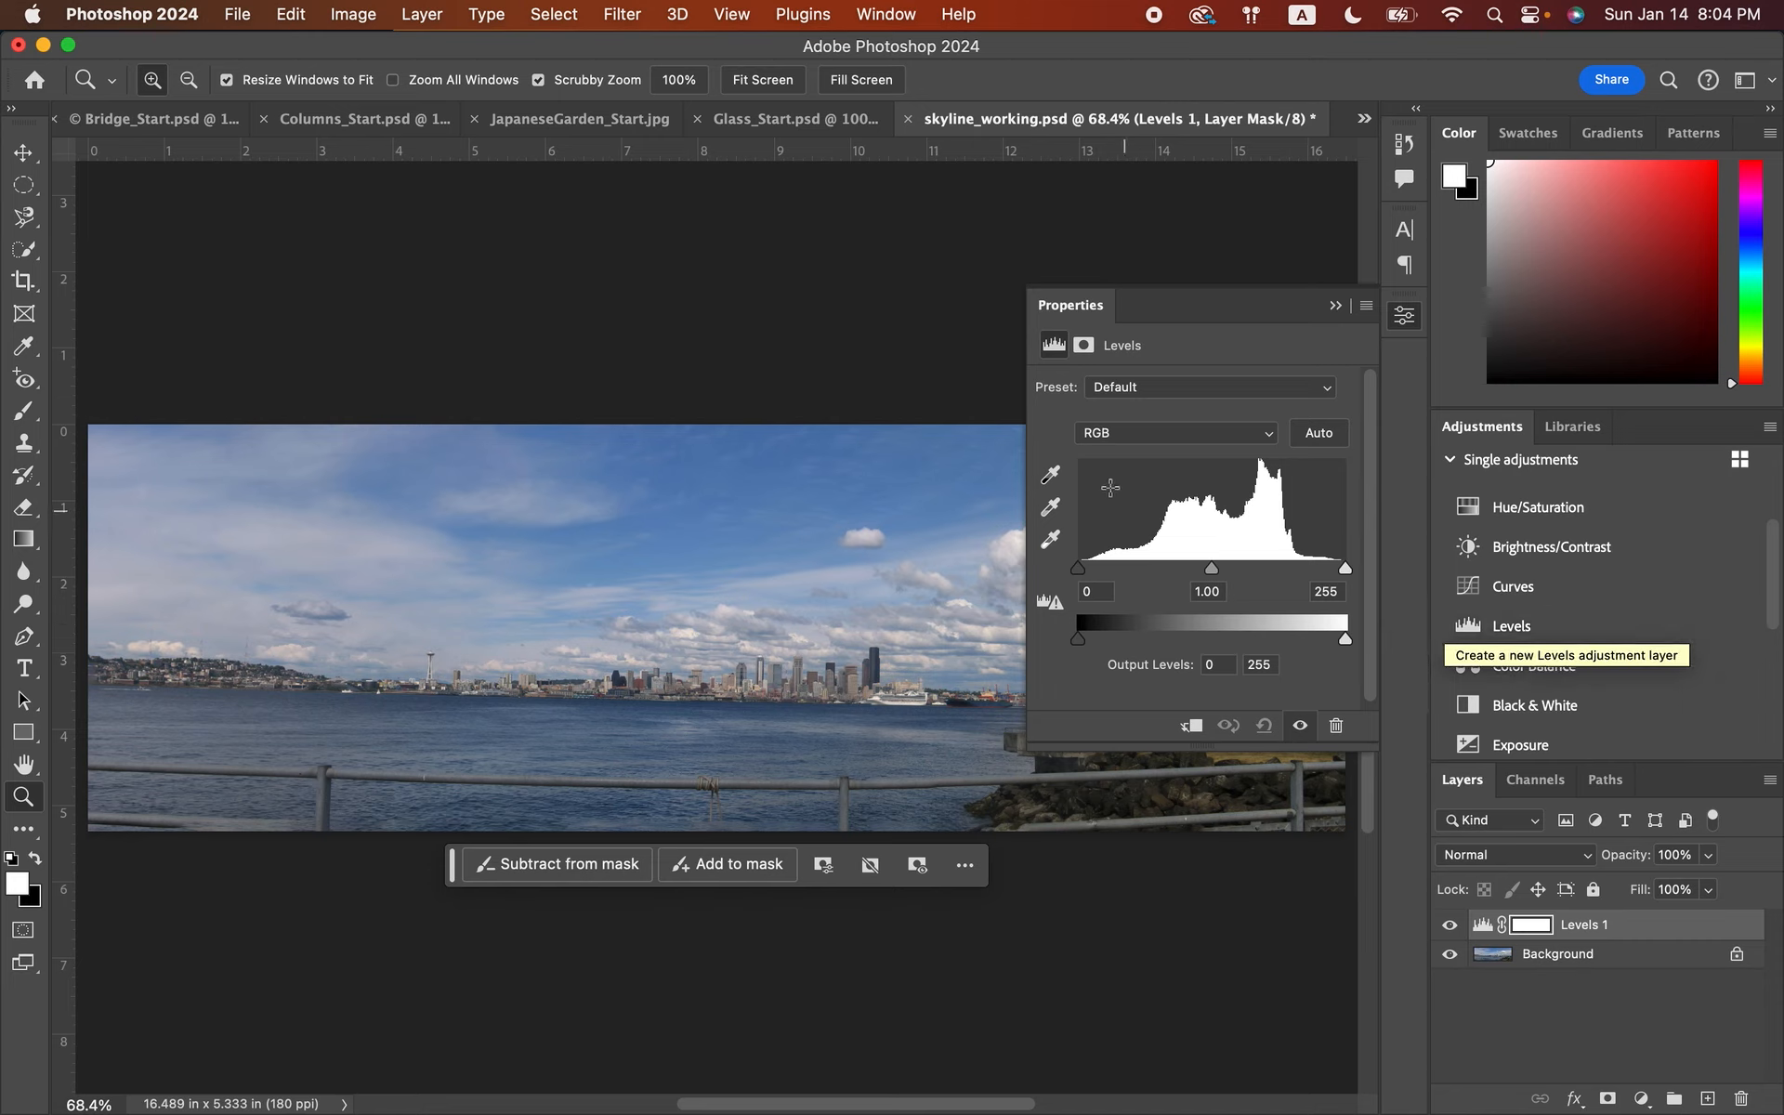
left_click(1051, 541)
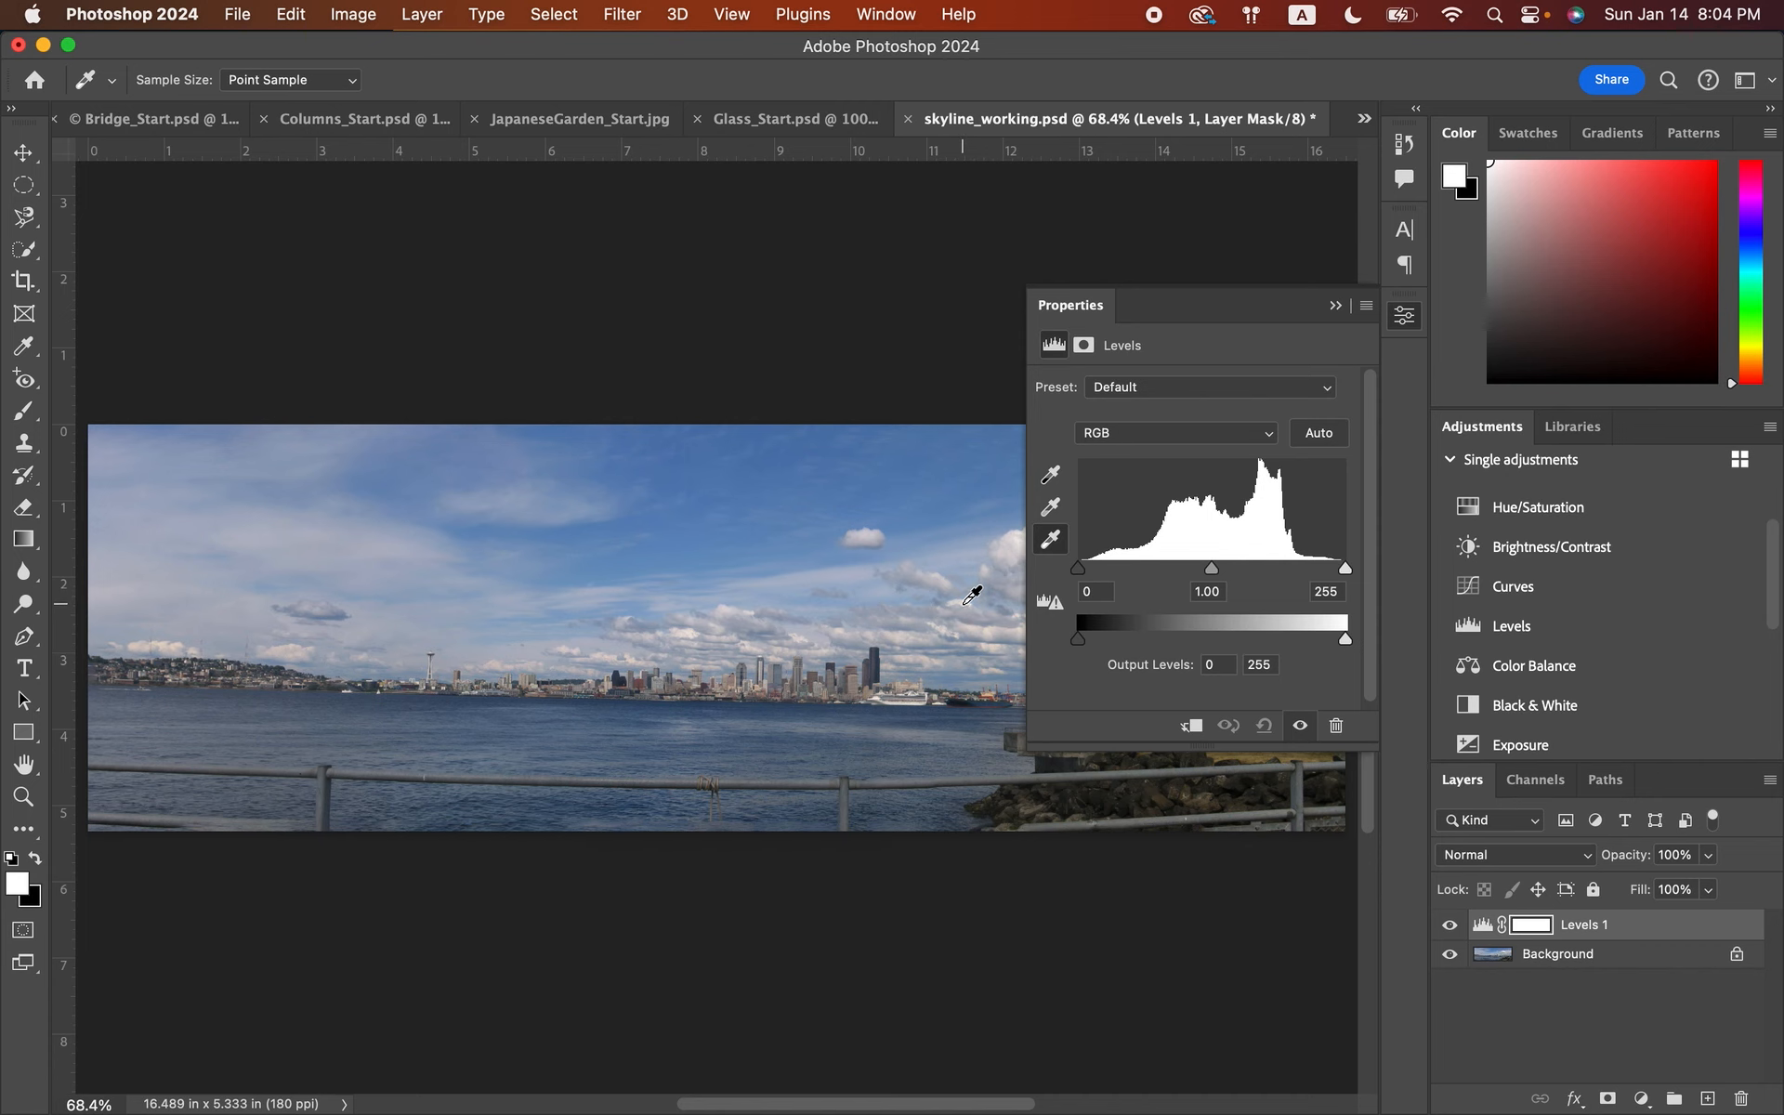
left_click(965, 602)
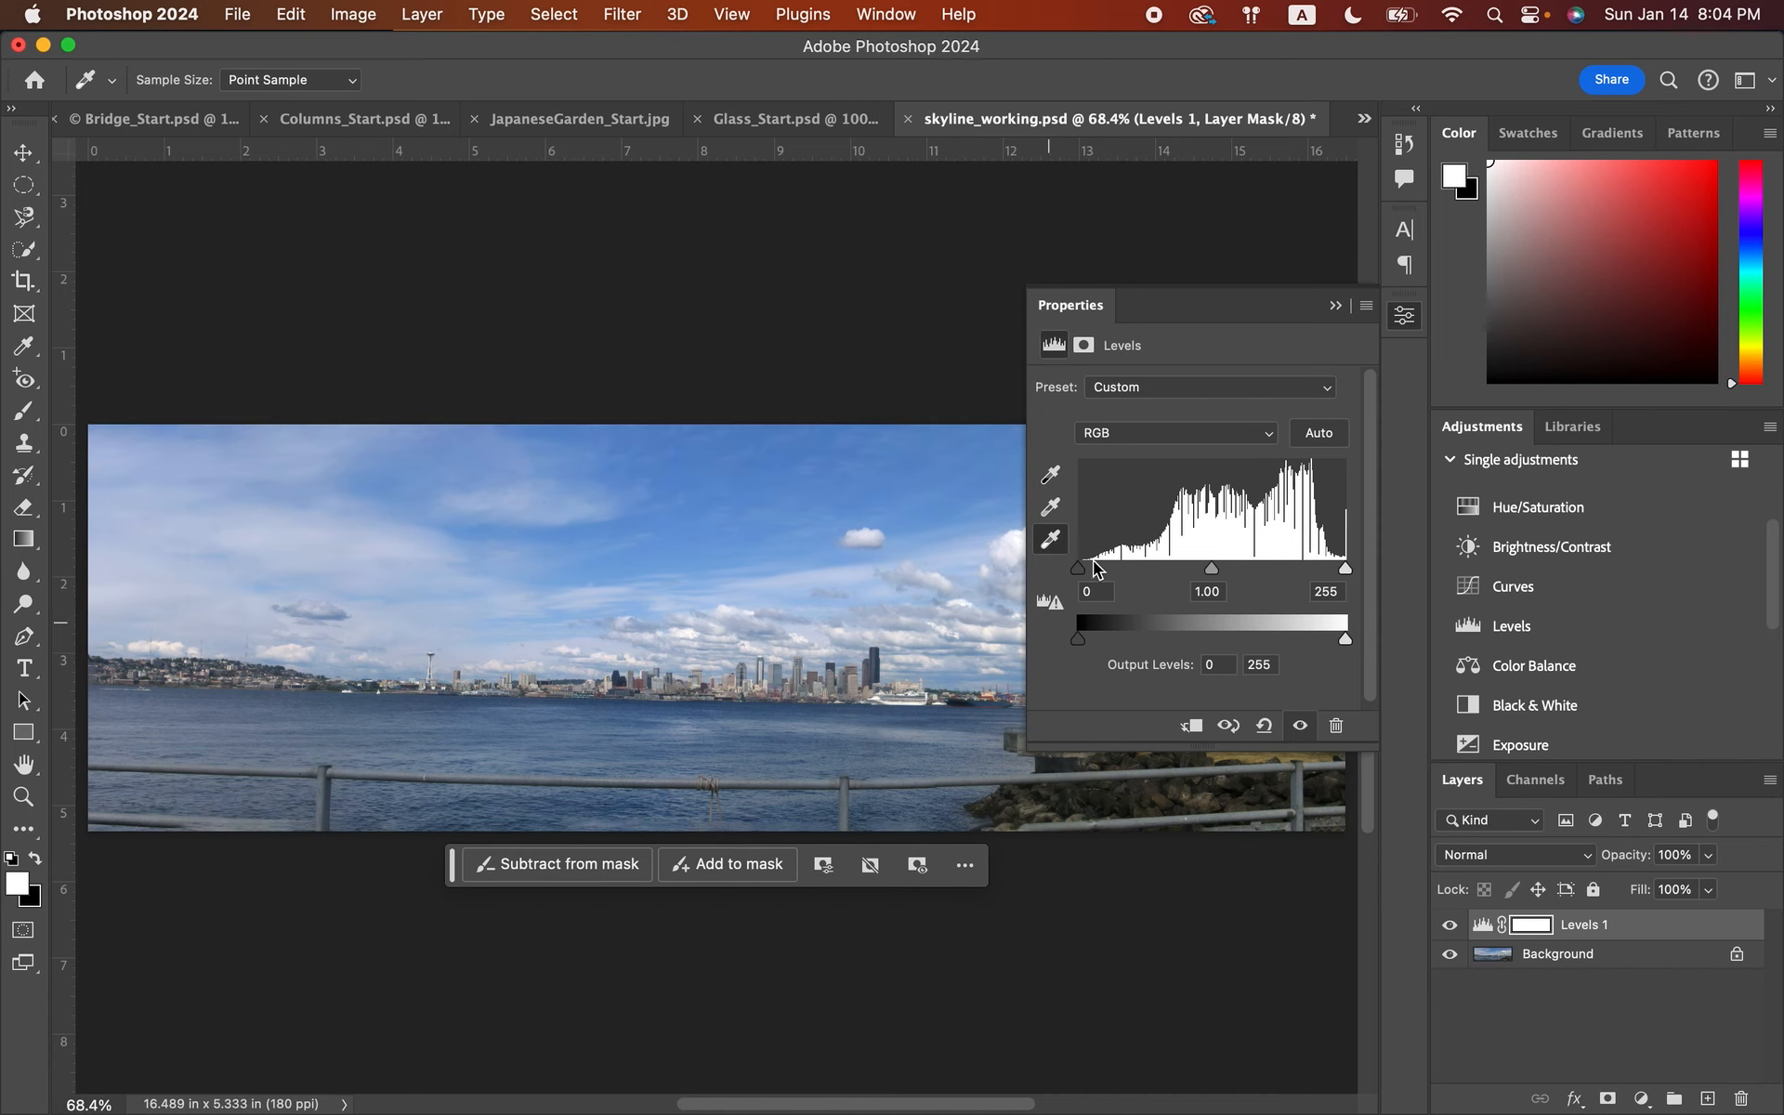
left_click(1336, 305)
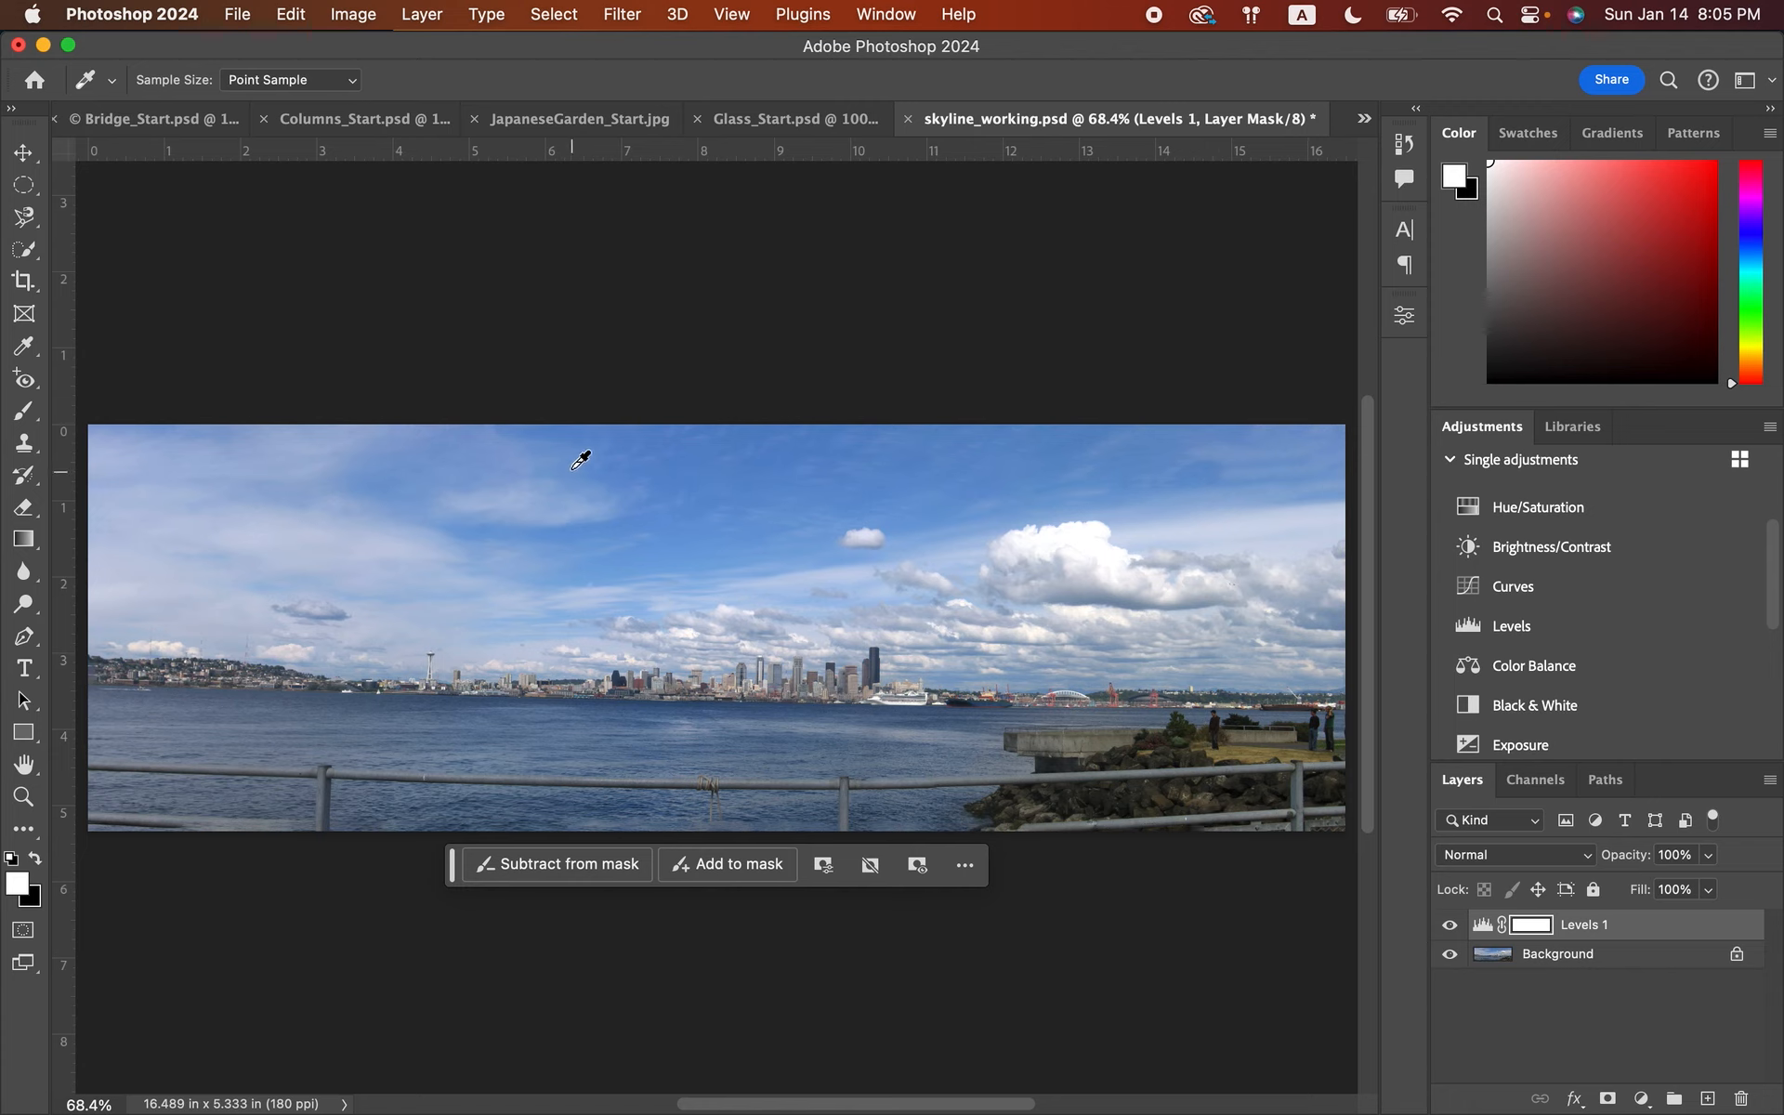
- Straighten the panorama with the Crop tool along the waterline beneath the skyline, about 1.1°, and commit the crop
left_click(25, 281)
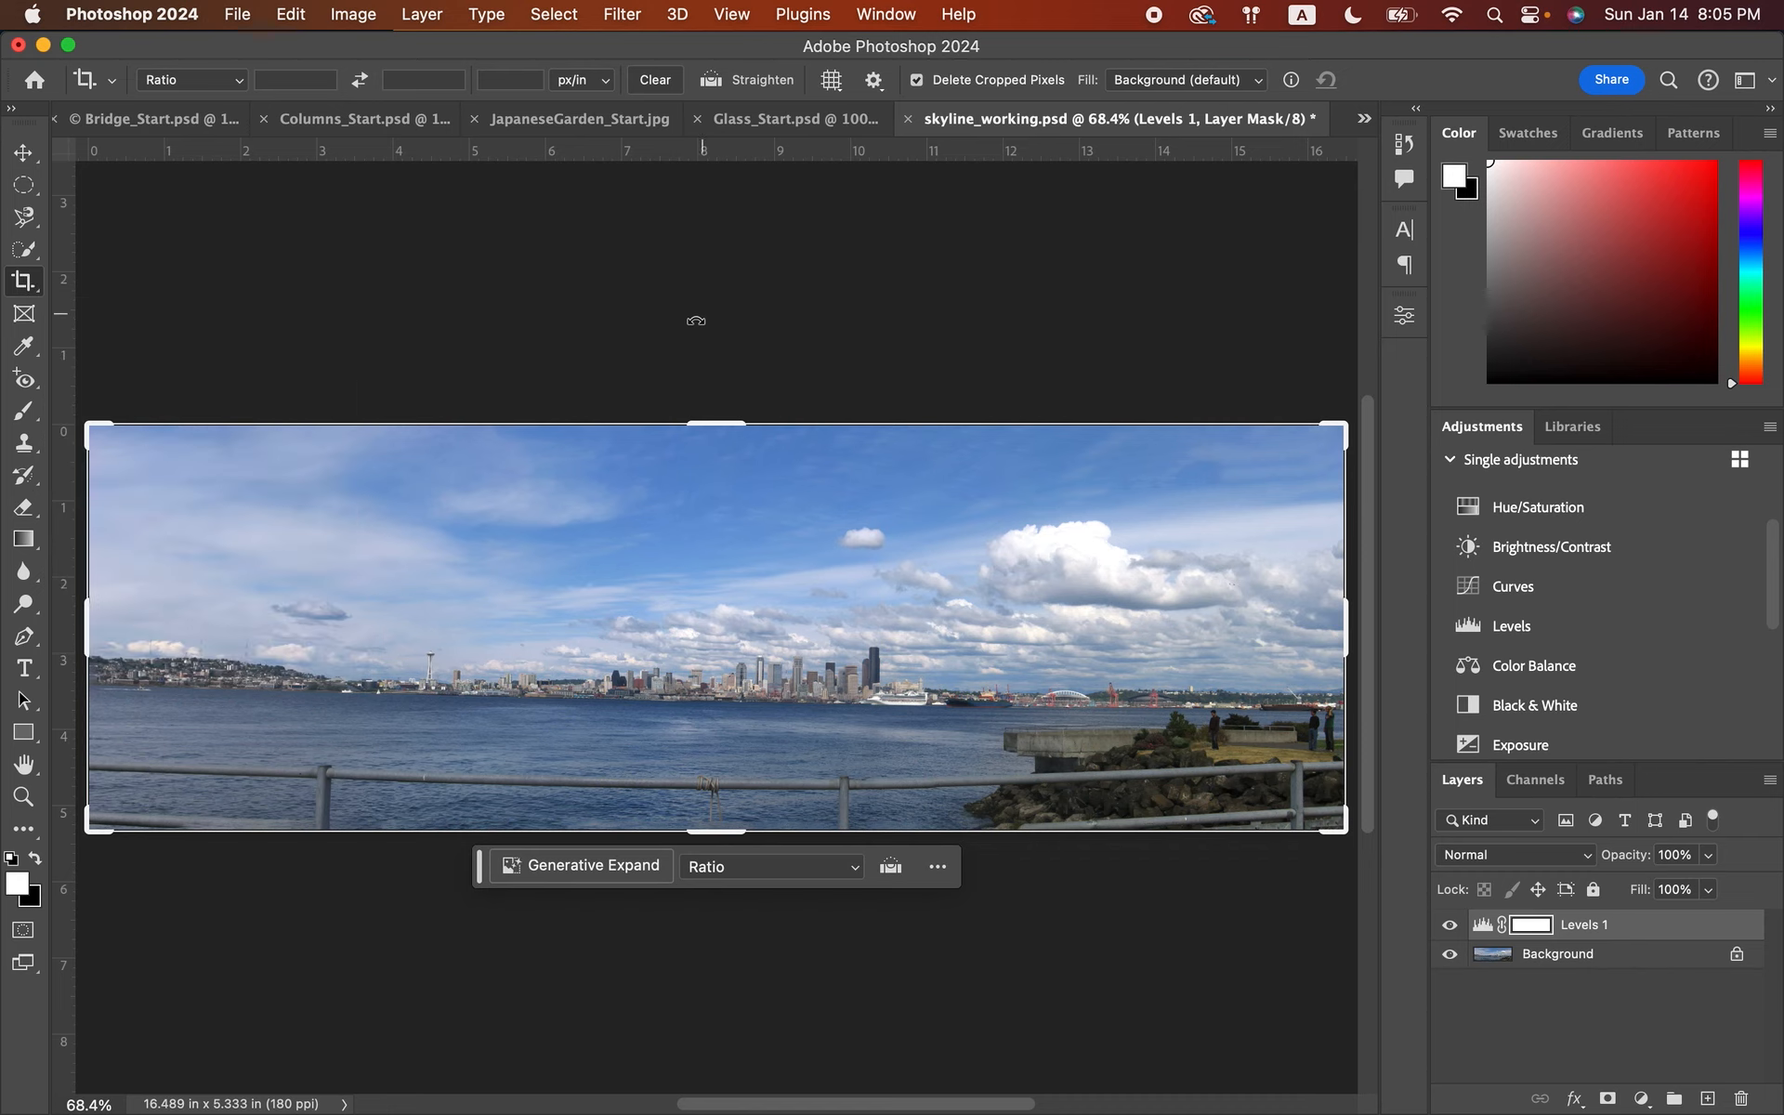
left_click(710, 82)
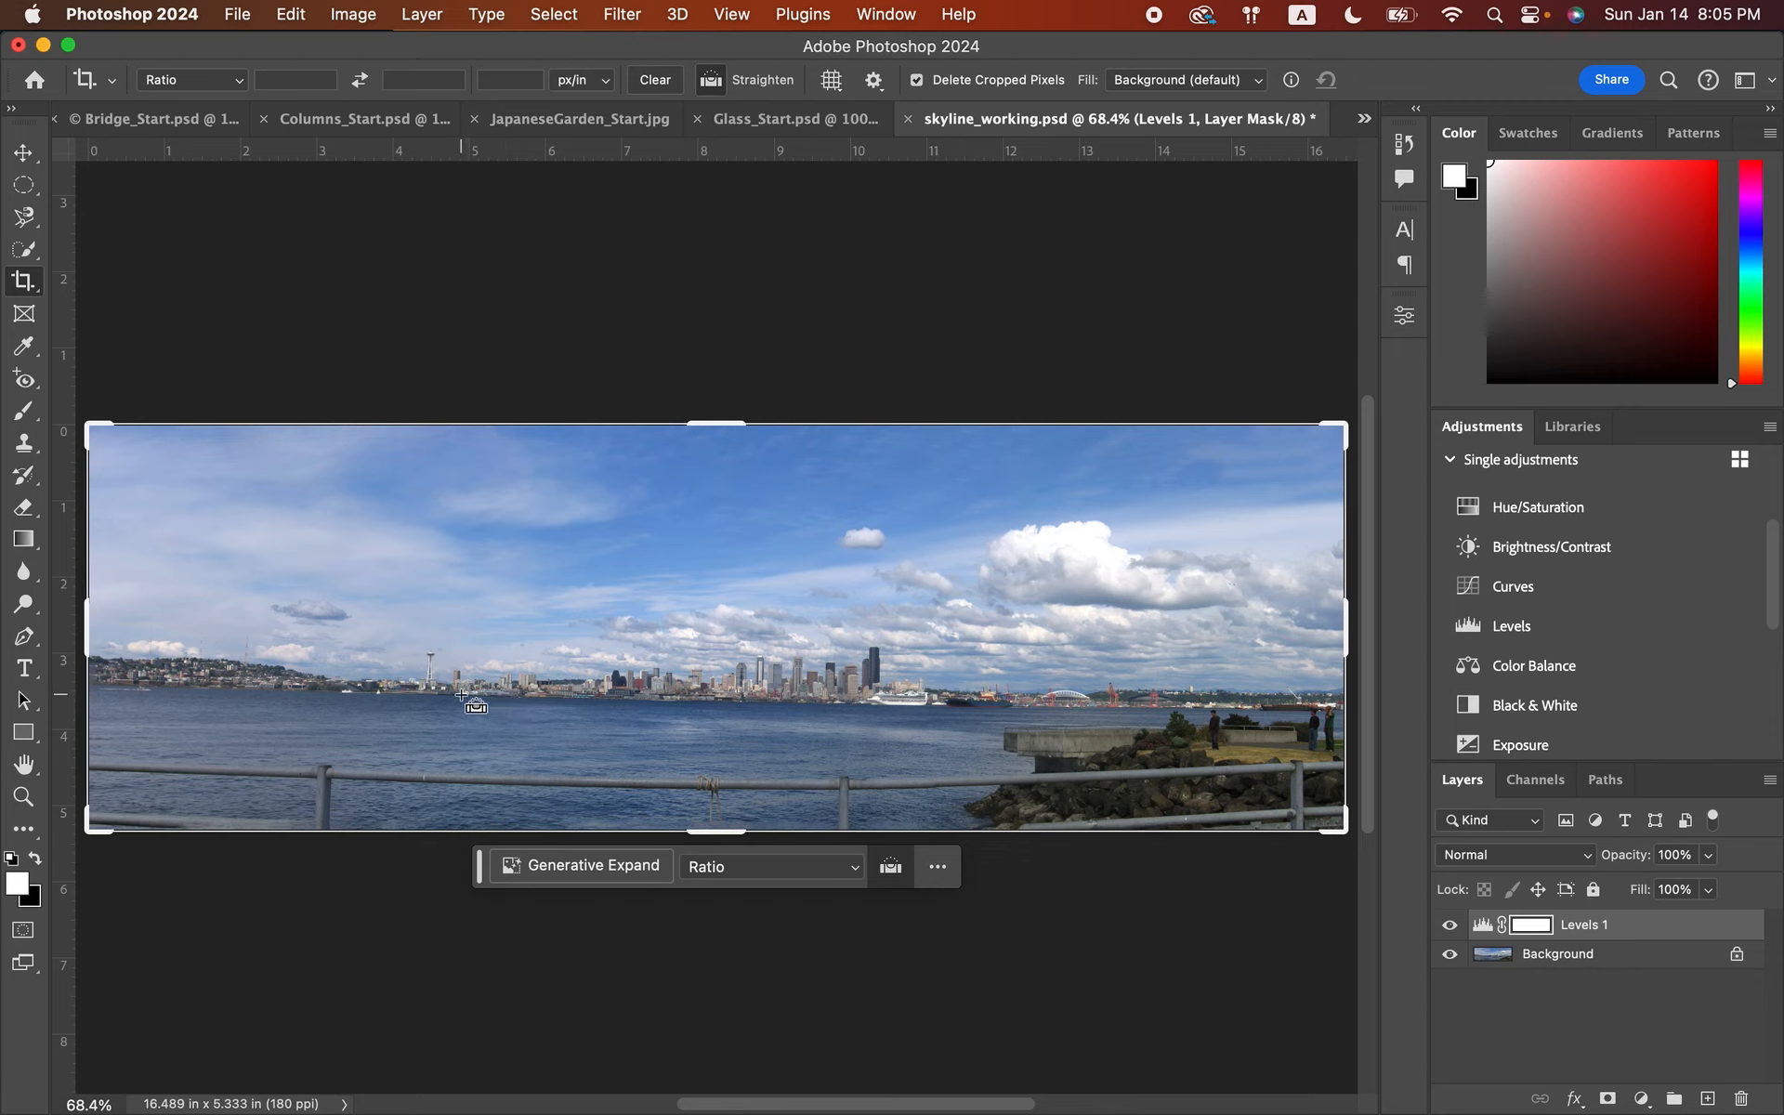
left_click_drag(461, 693, 1065, 712)
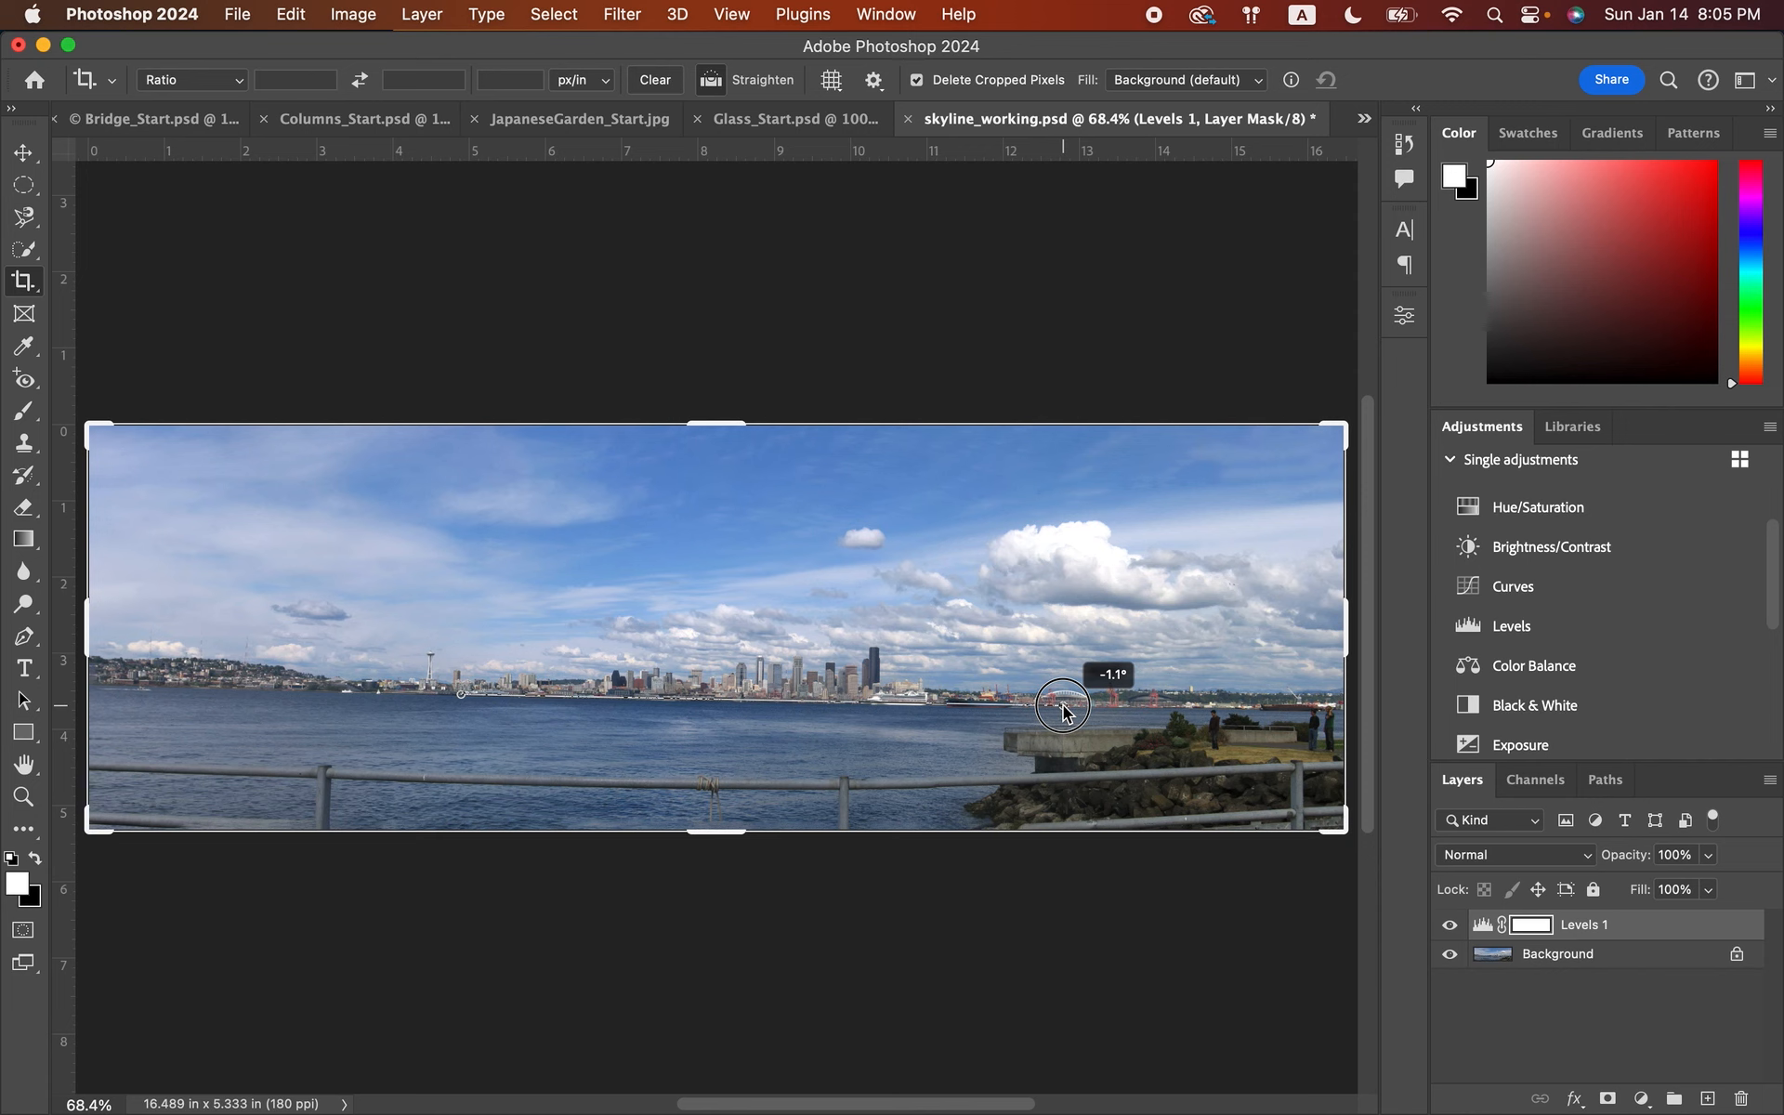
left_click_drag(1064, 711, 1064, 711)
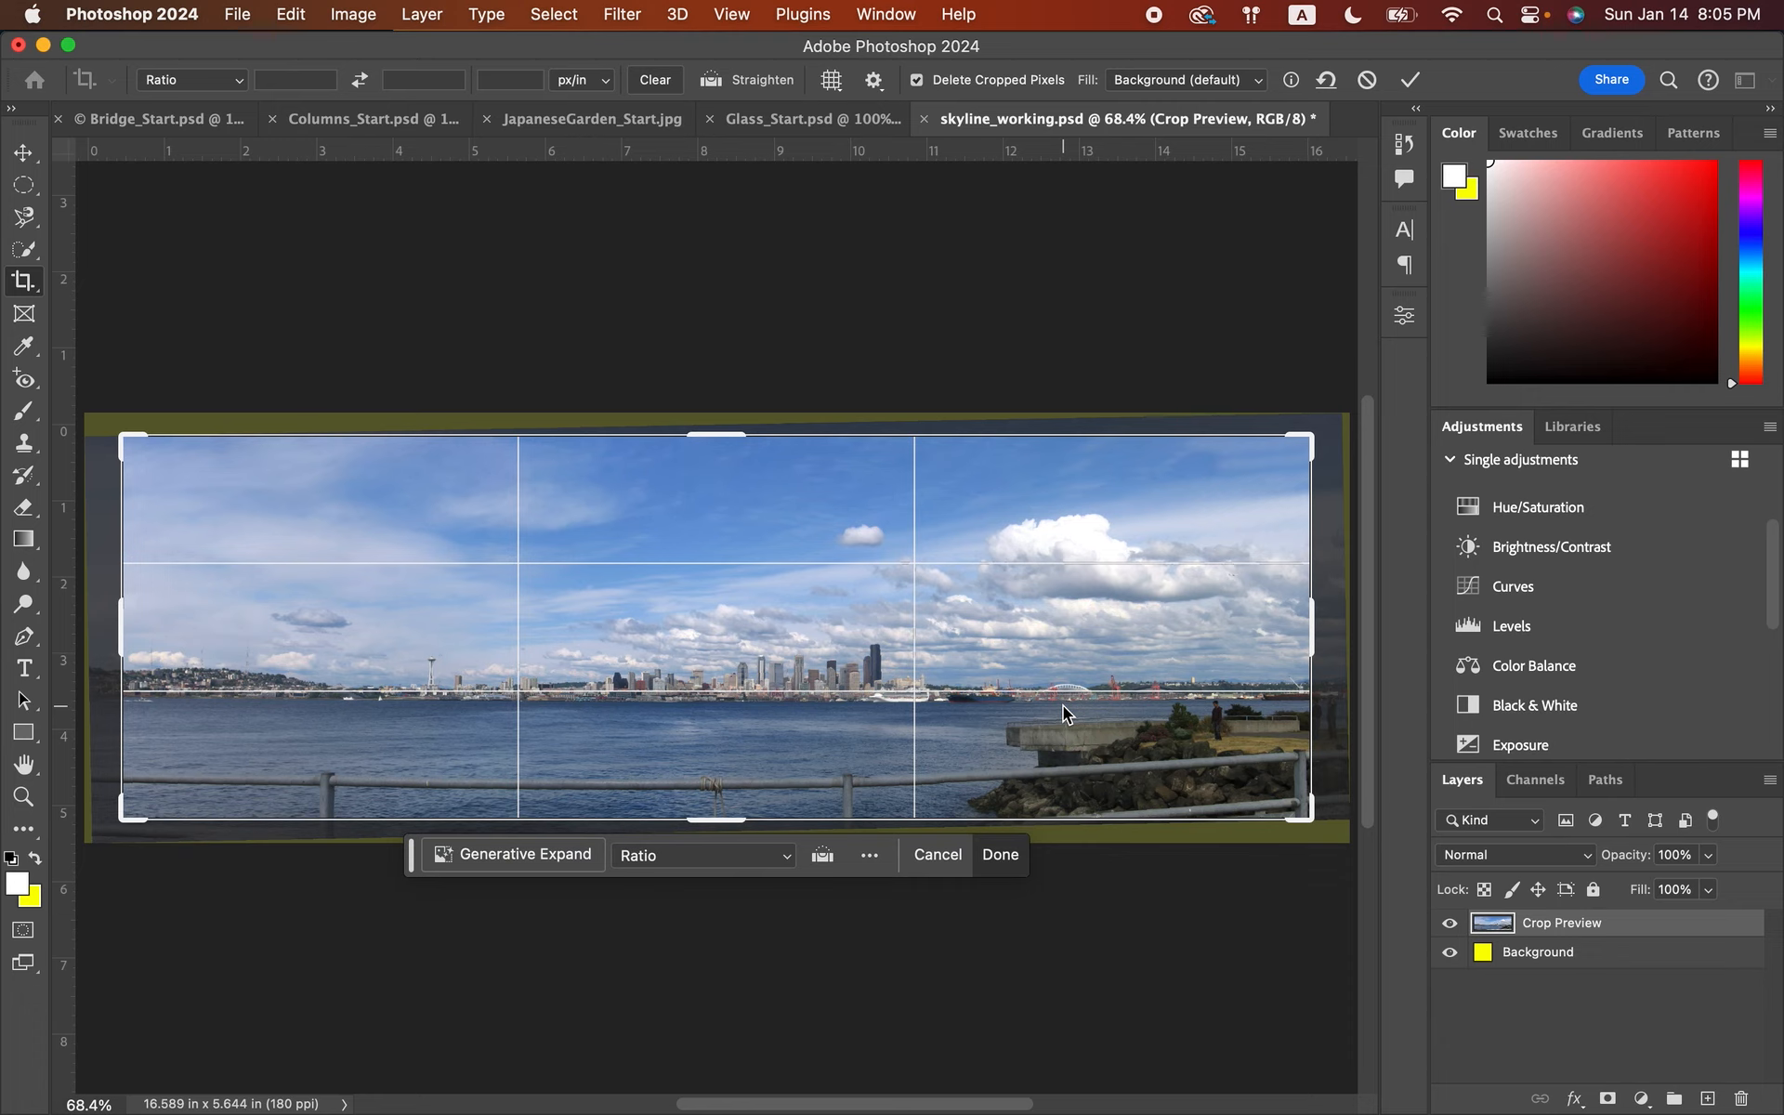
left_click(1412, 82)
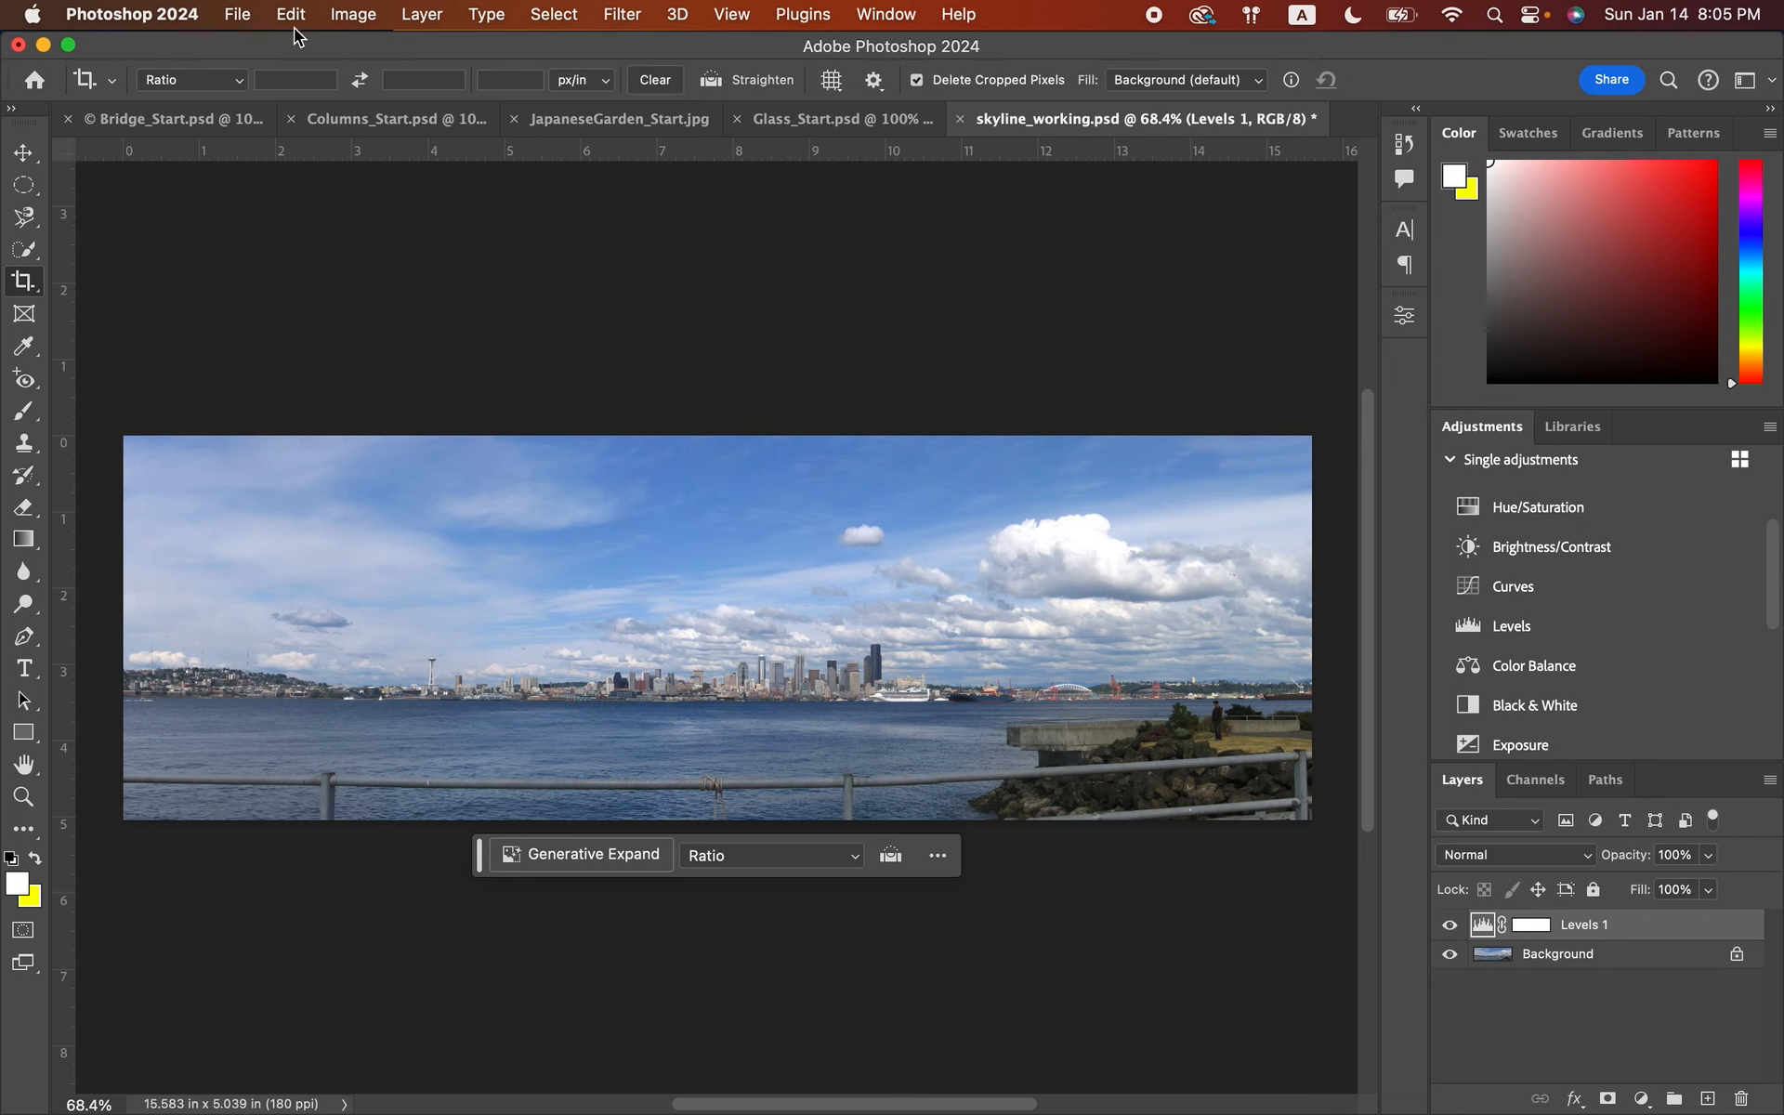
- Export the panorama as a JPG at quality 7, saved to the Desktop as skyline_working.jpg
left_click(244, 17)
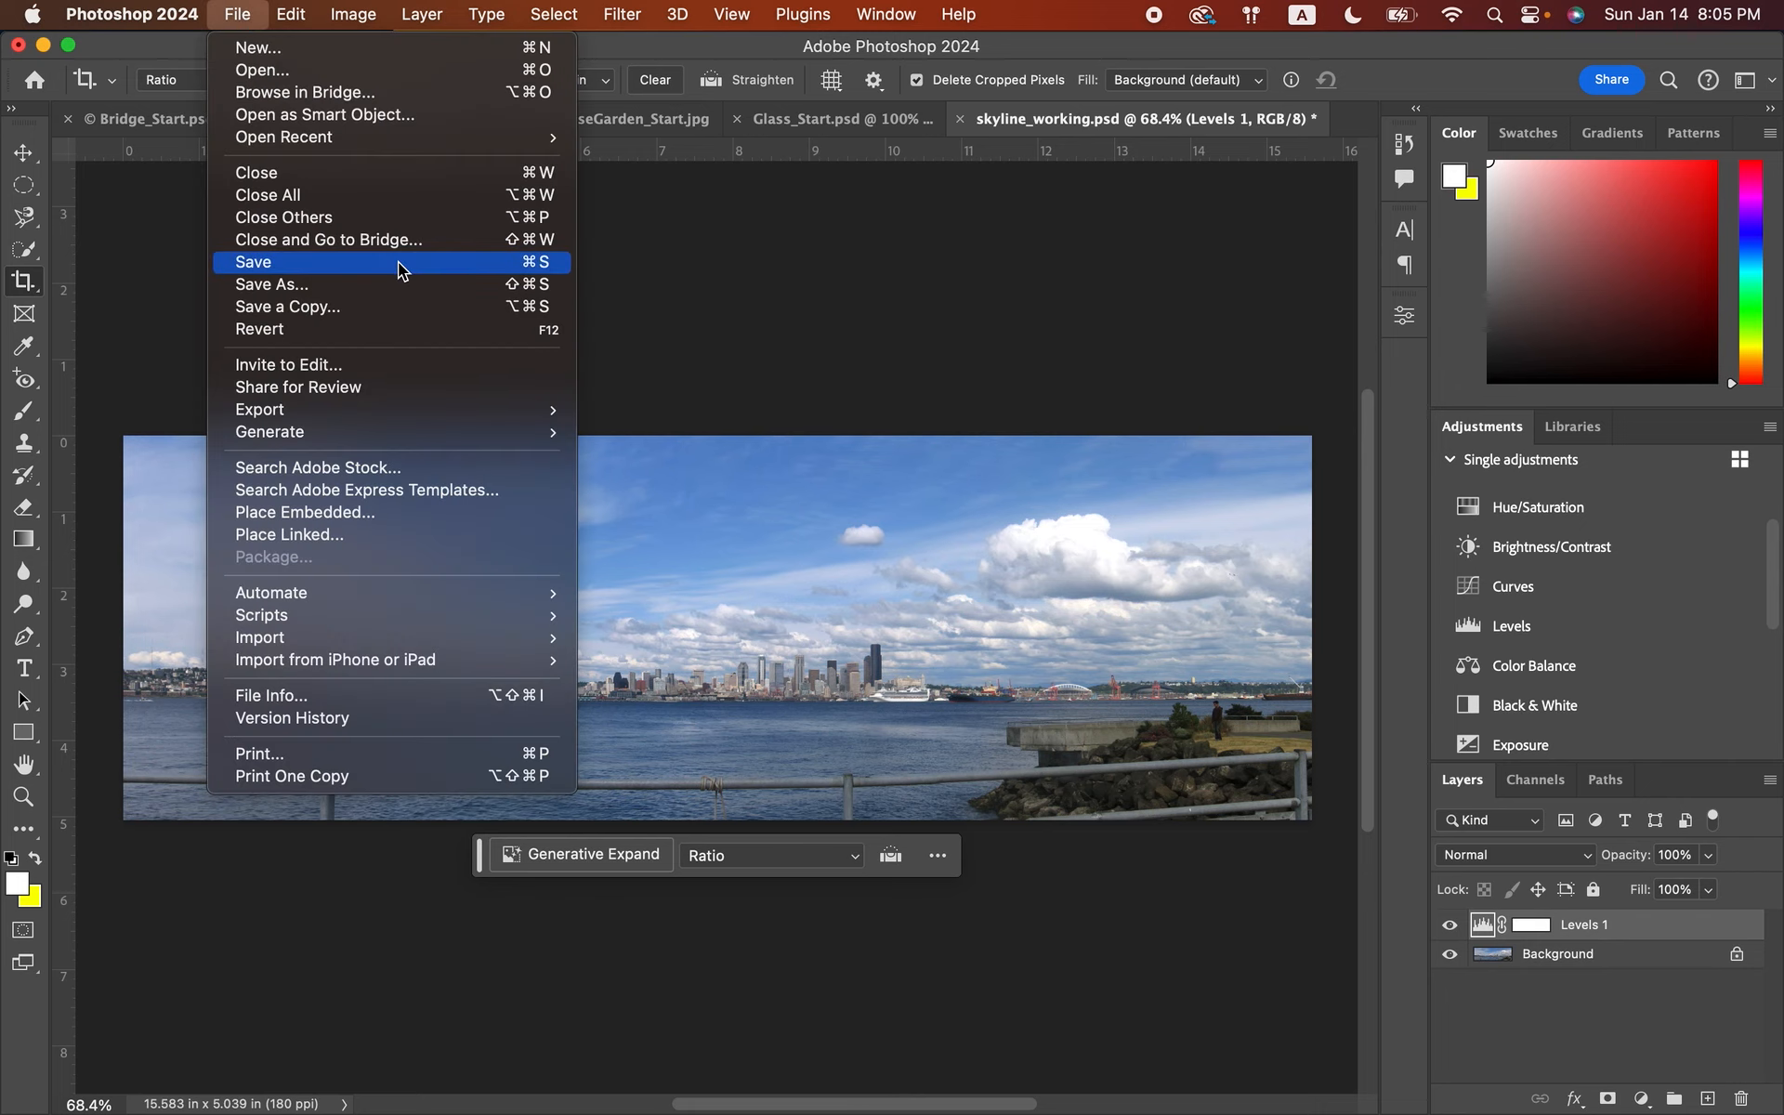
mouse_move(399, 408)
left_click(606, 433)
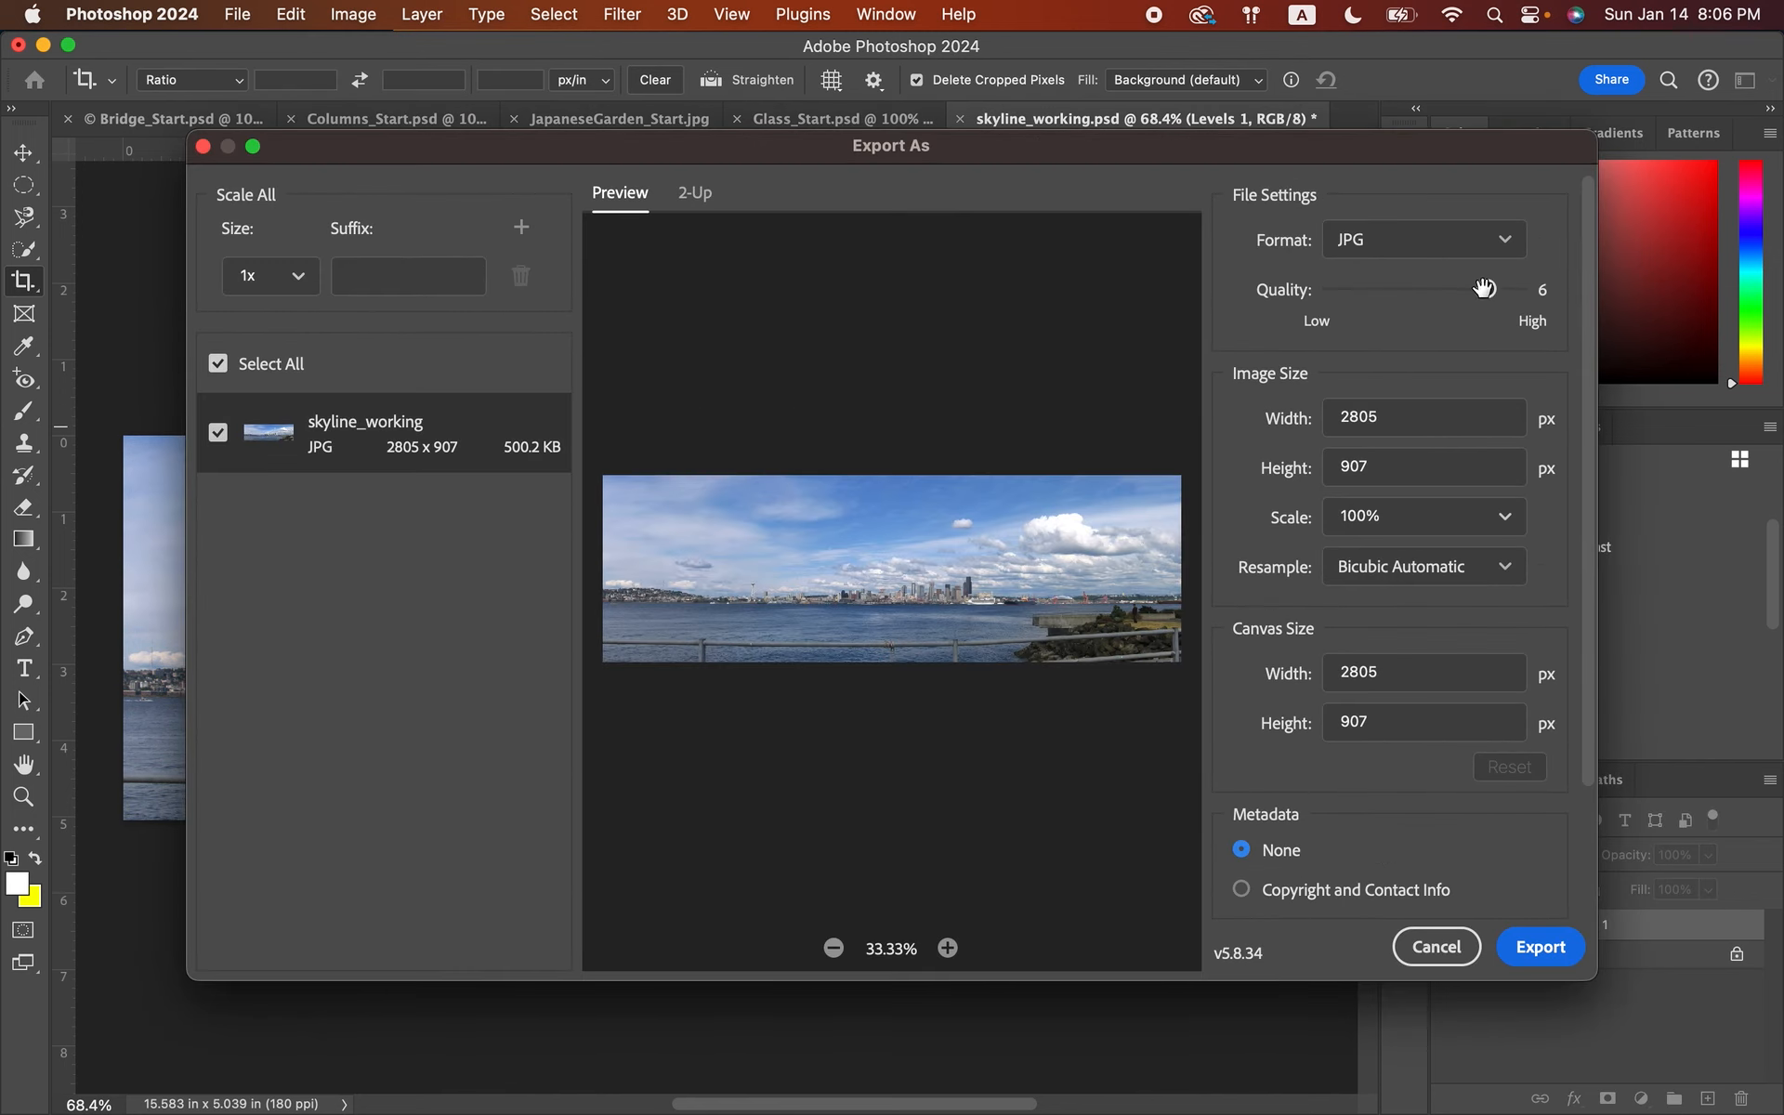
left_click_drag(1487, 288, 1545, 294)
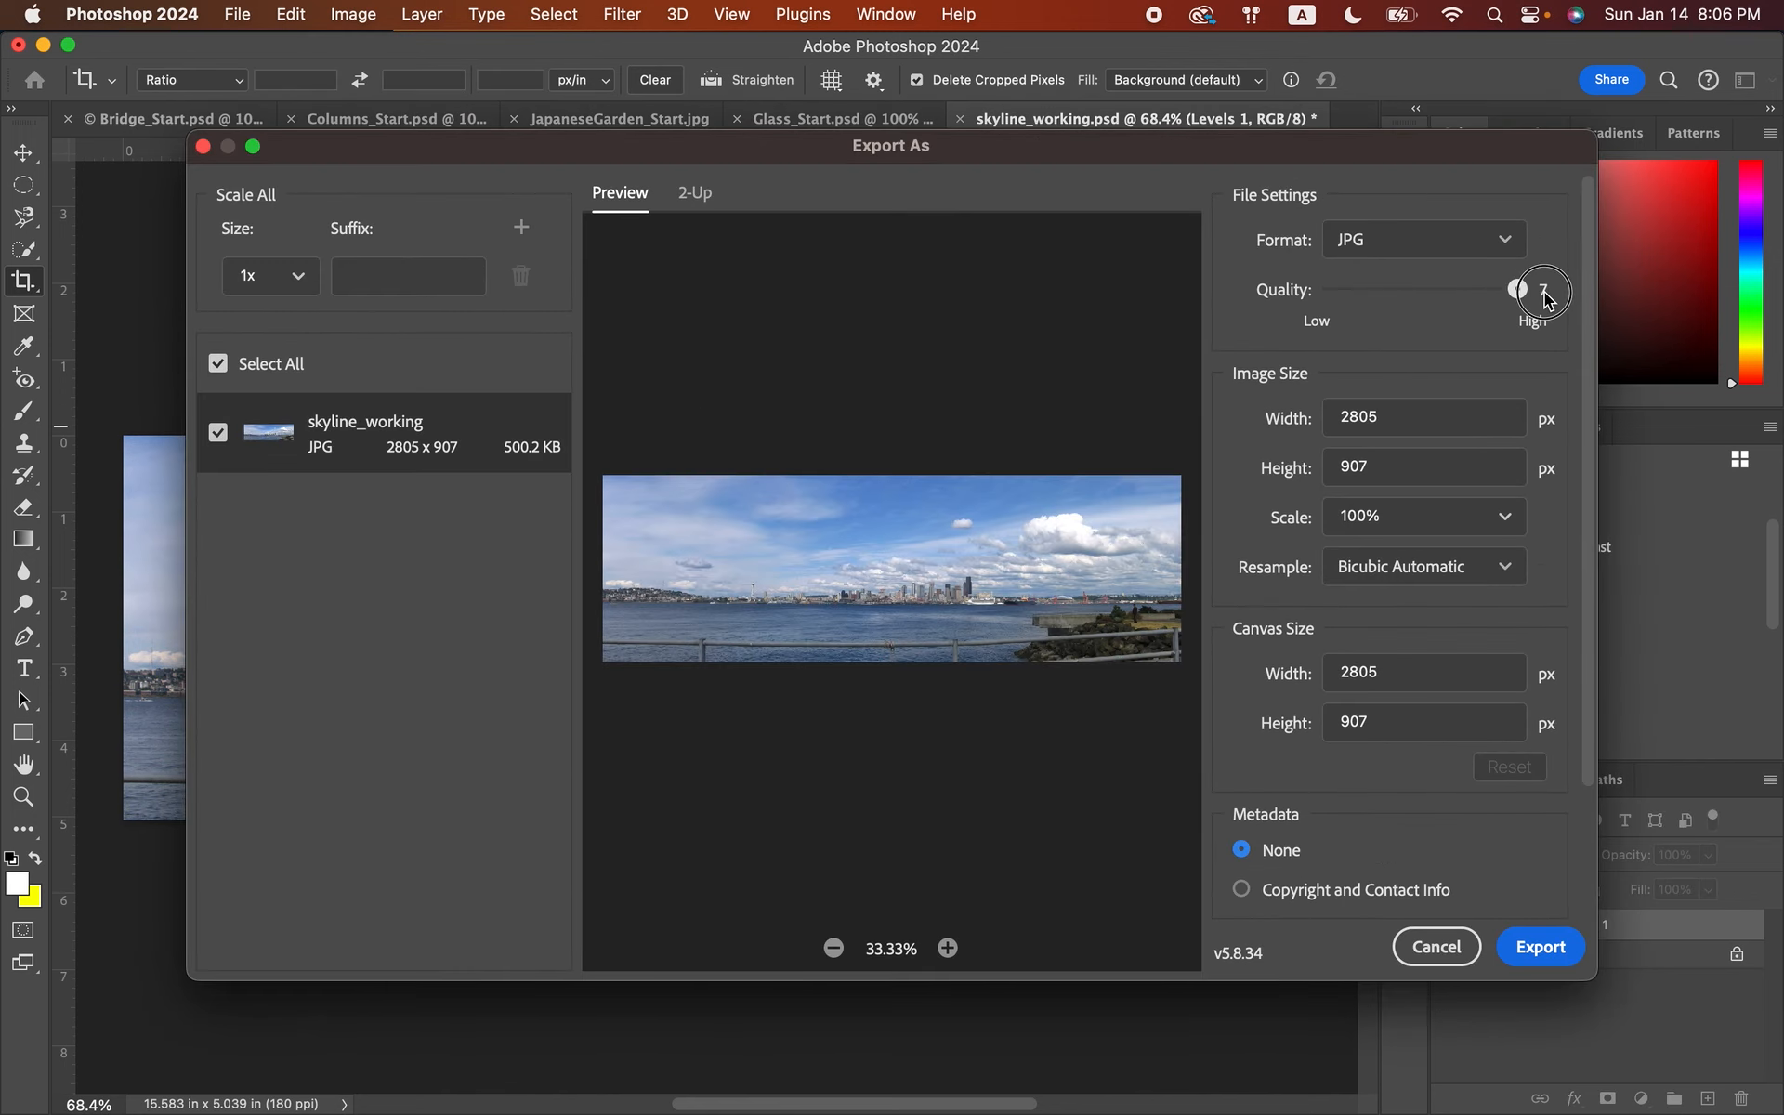
left_click(1541, 947)
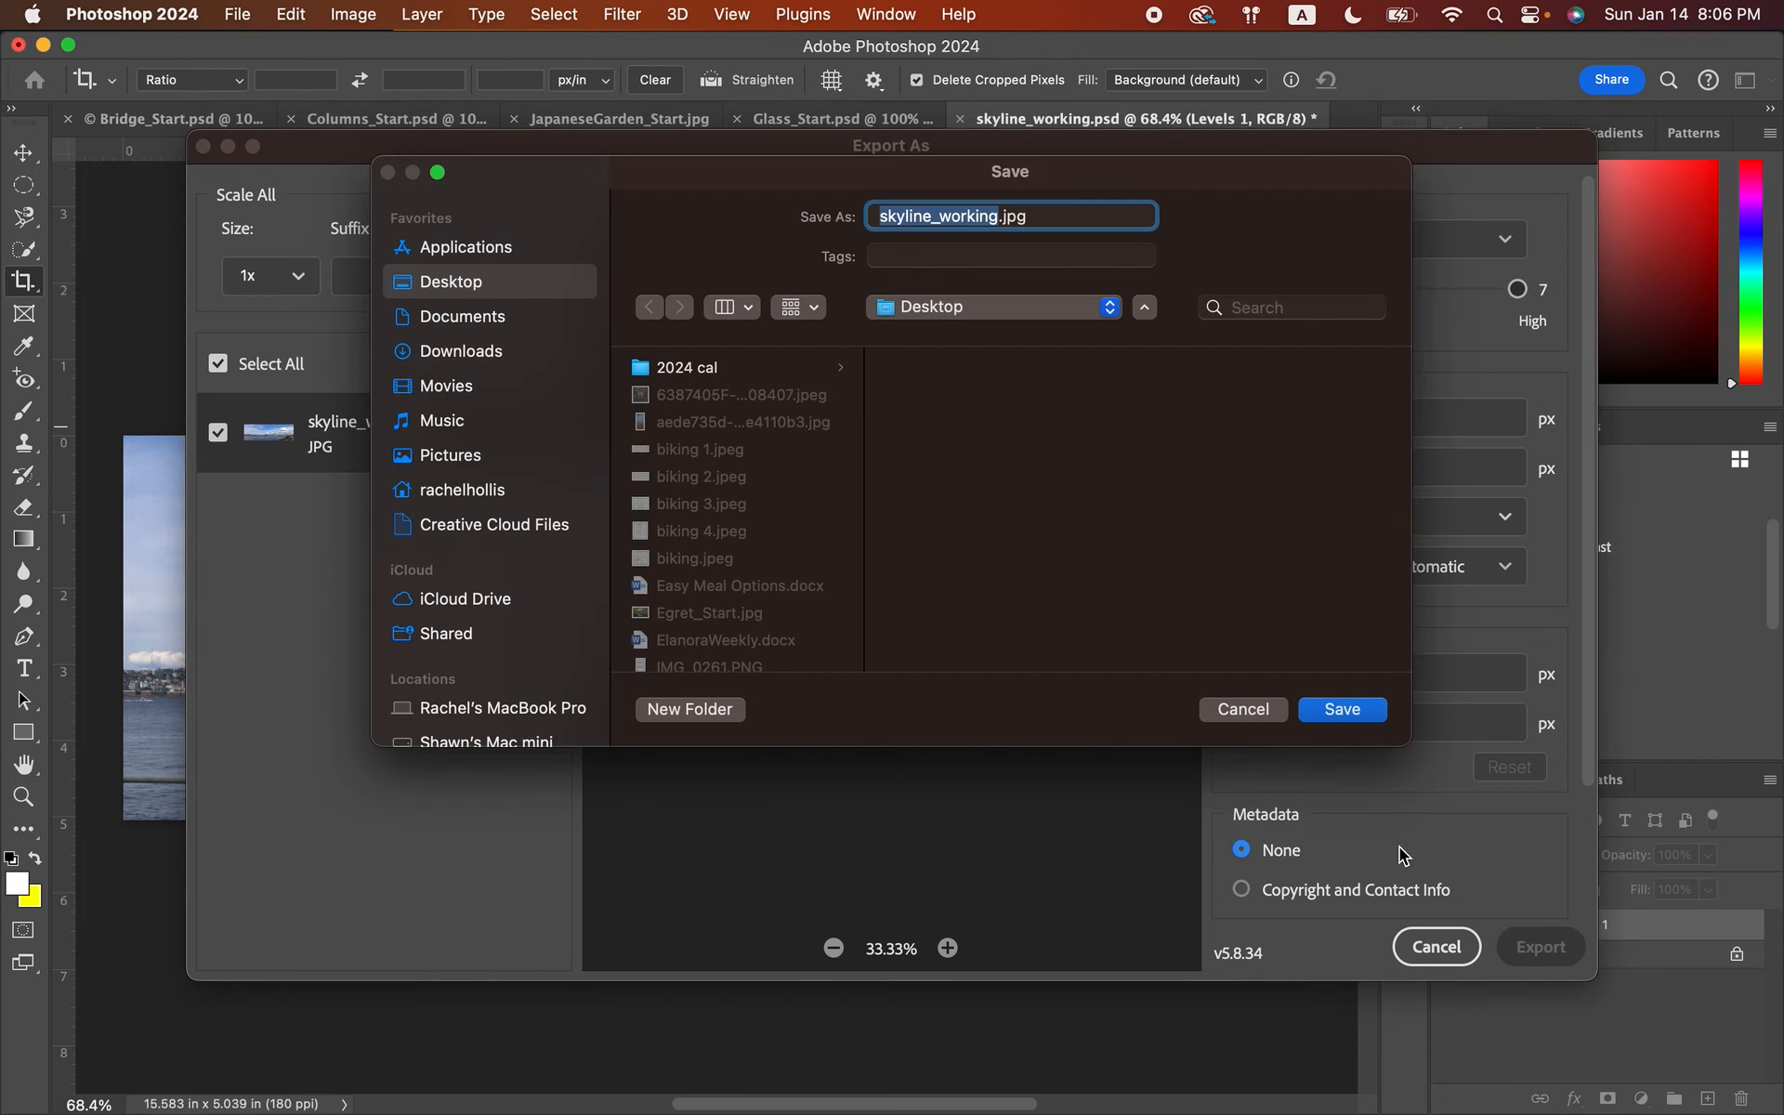
left_click(1342, 708)
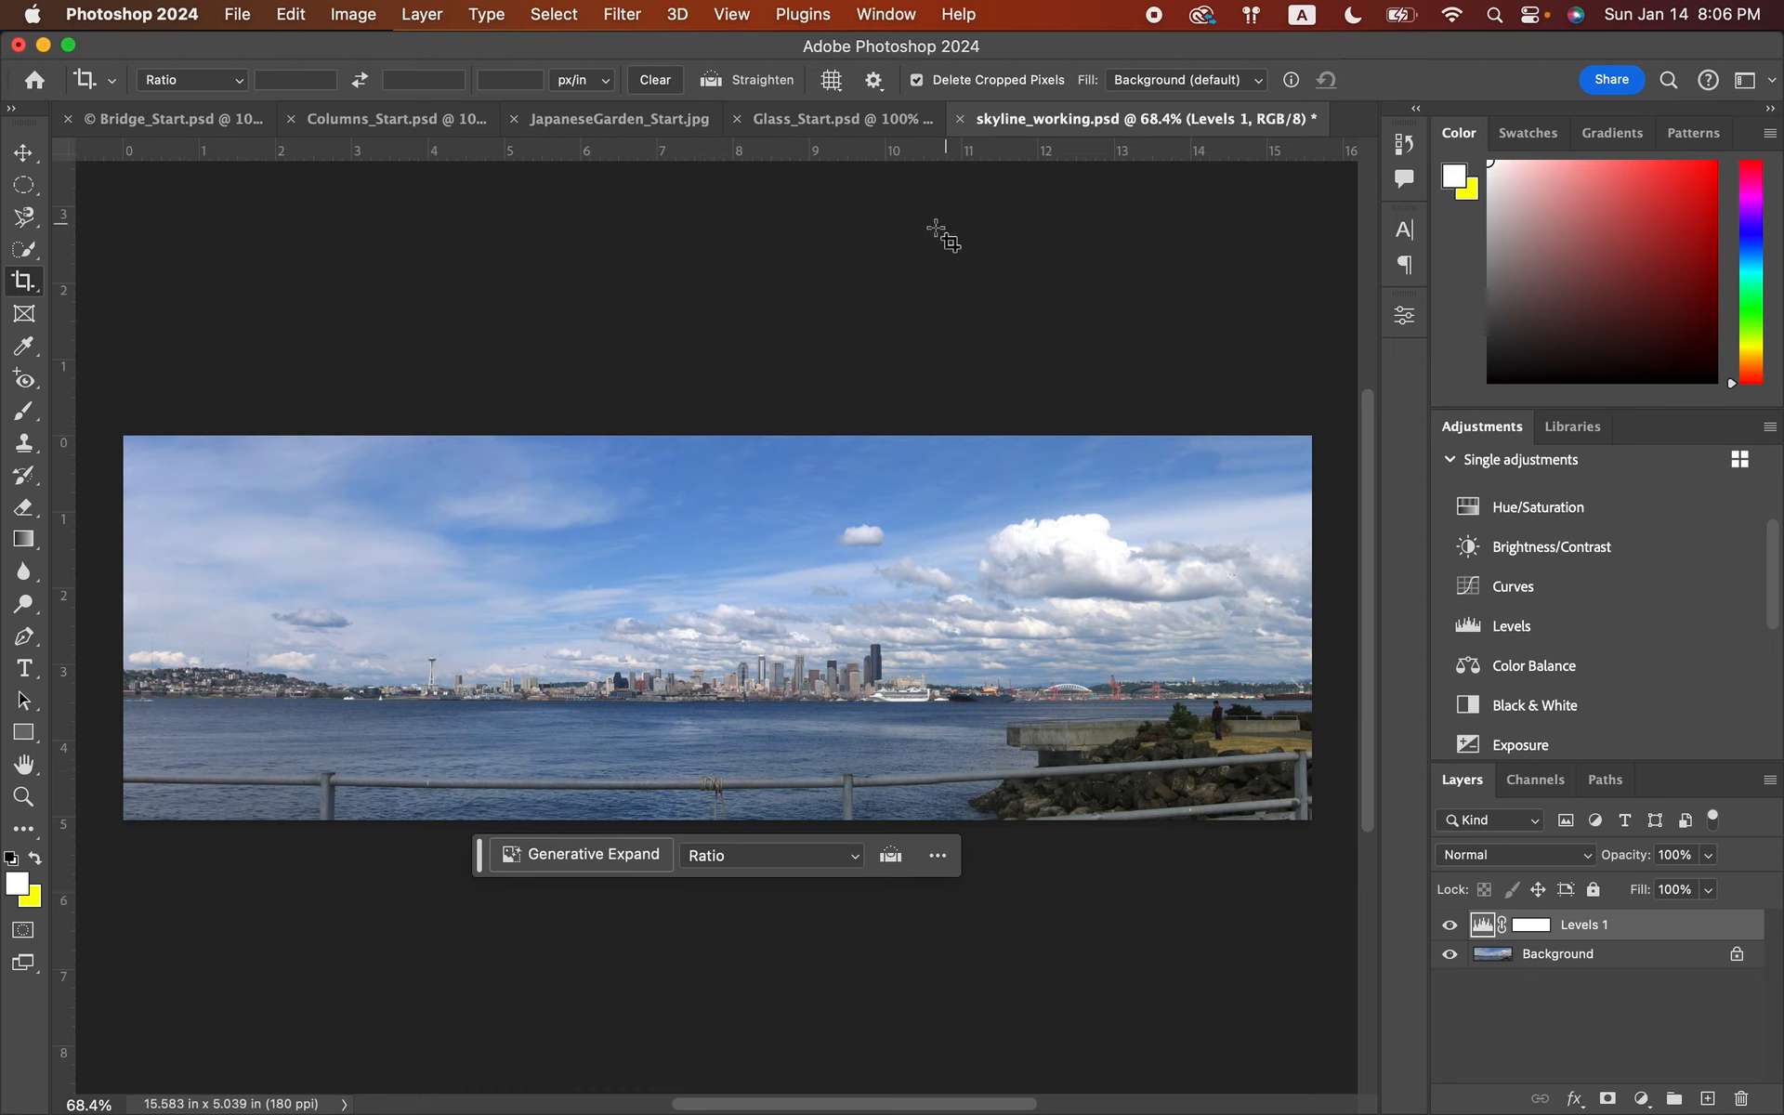
- Close skyline_working.psd, saving its changes with Maximize Compatibility enabled
left_click(967, 115)
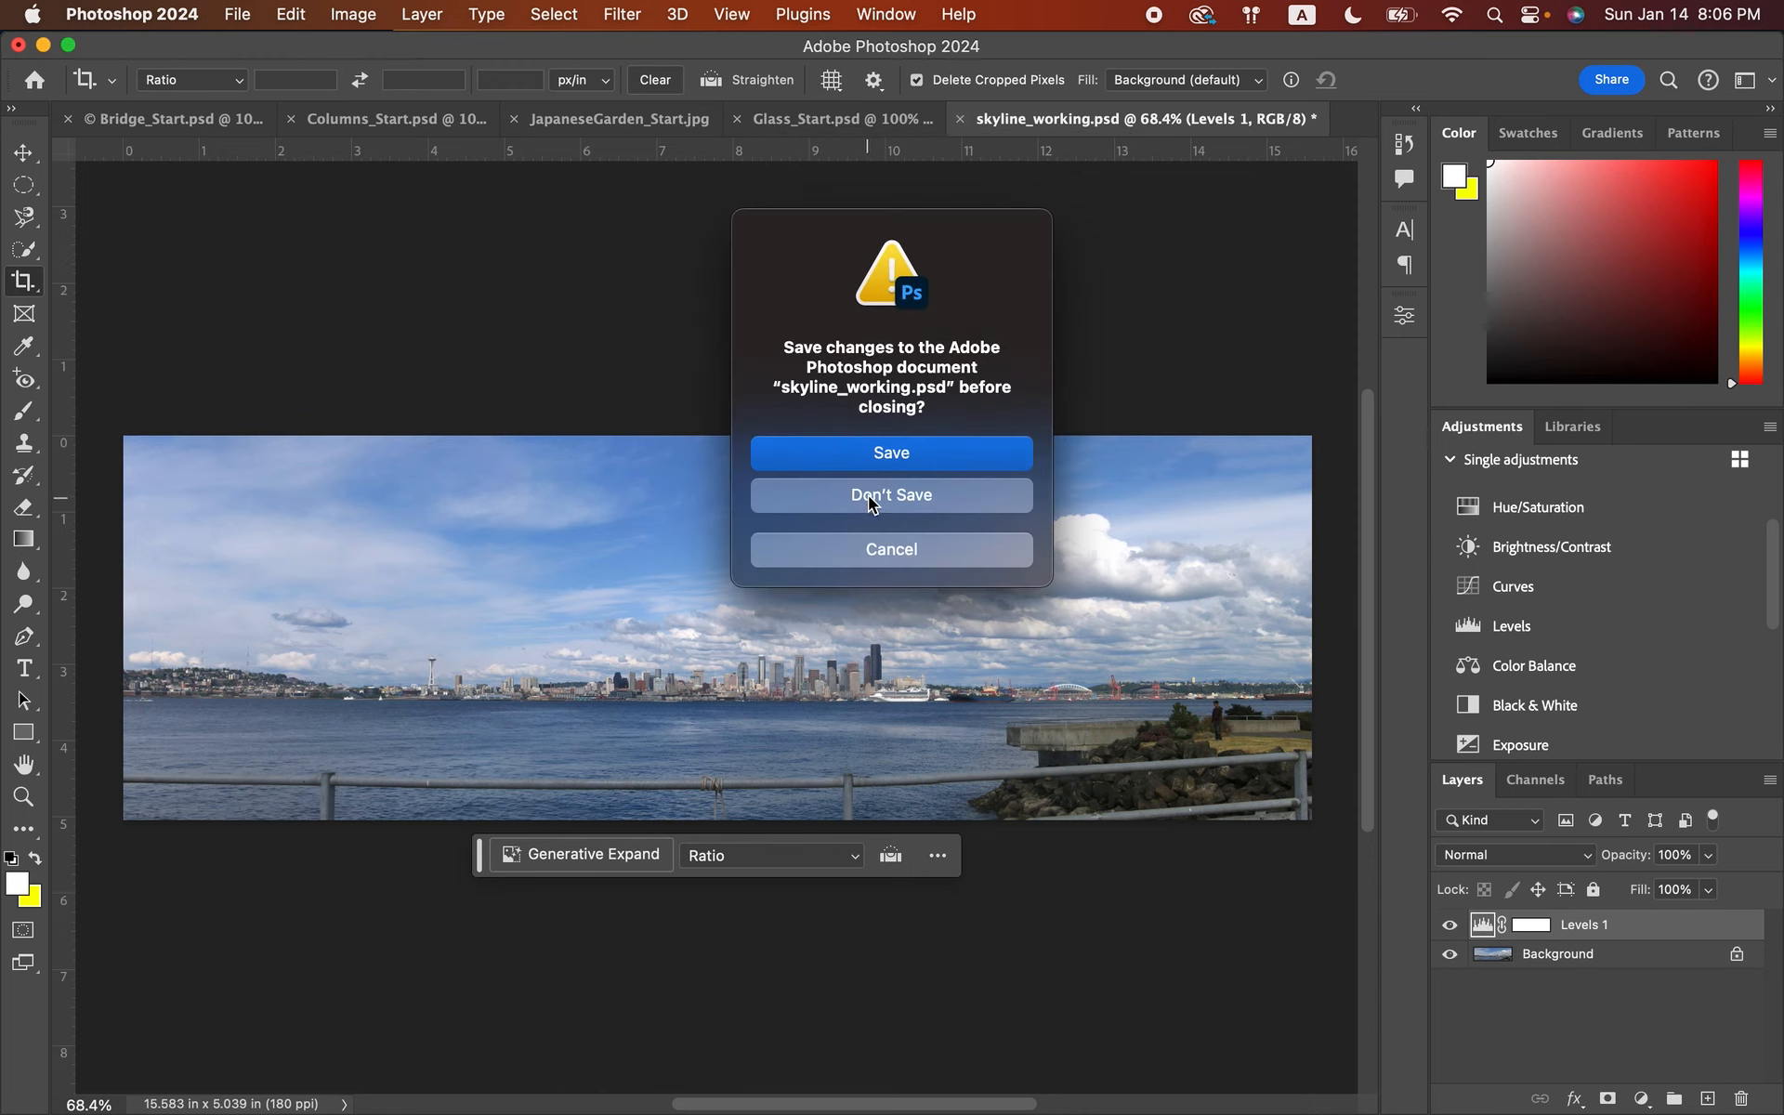
left_click(903, 456)
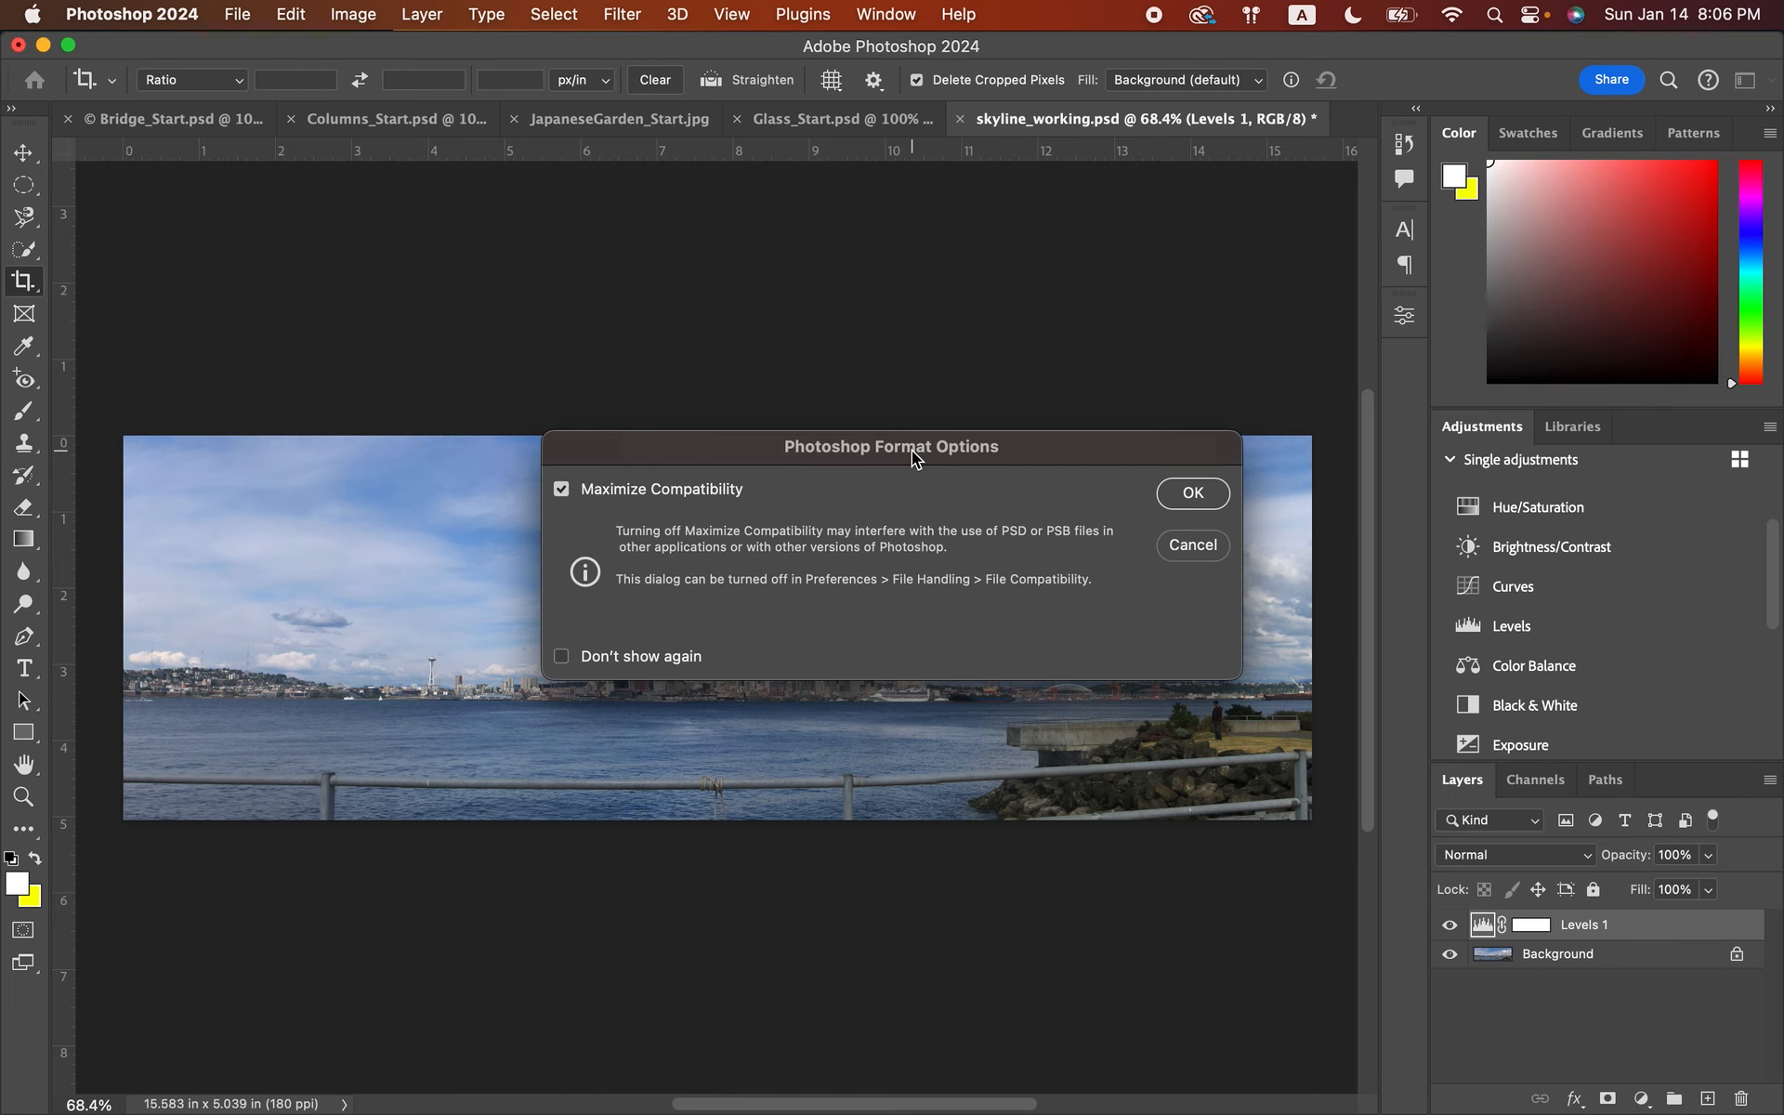
left_click(1194, 493)
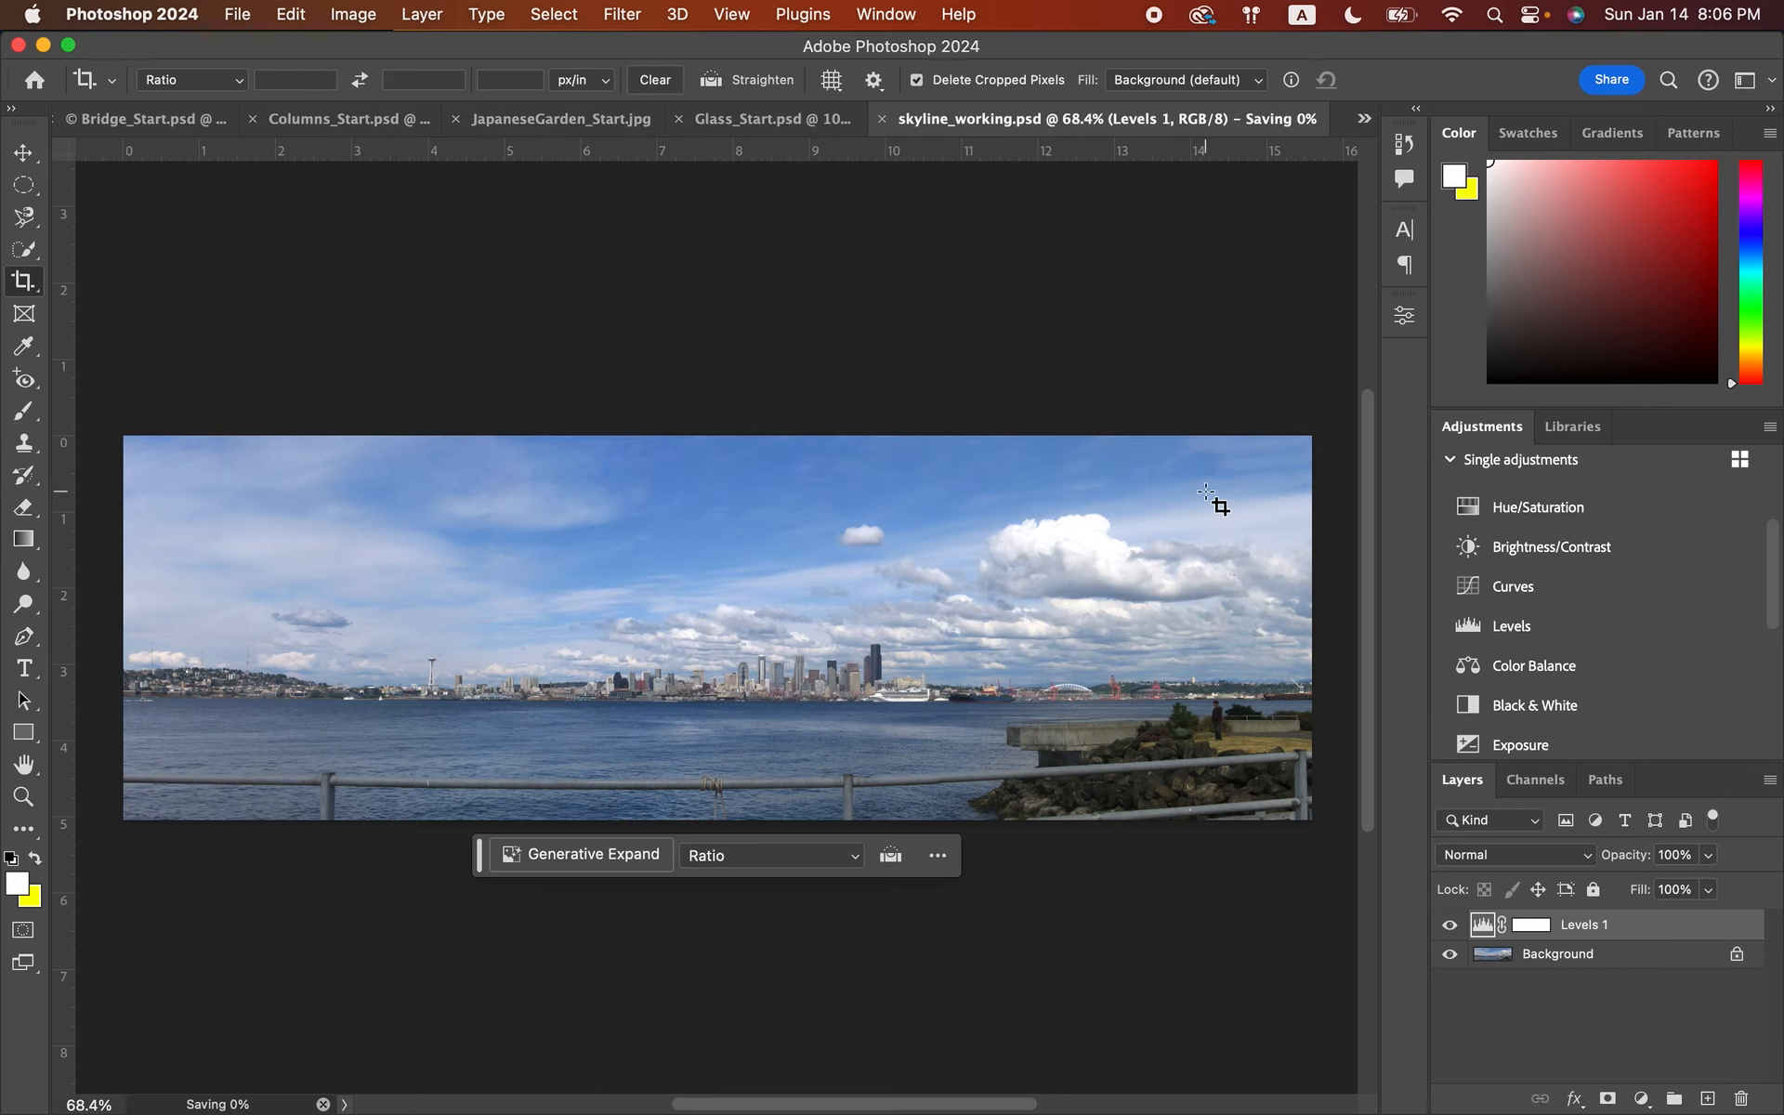
- Apply Lens Correction to Columns_Start.psd with the grid shown and a custom Remove Distortion value of +52.00
left_click(493, 121)
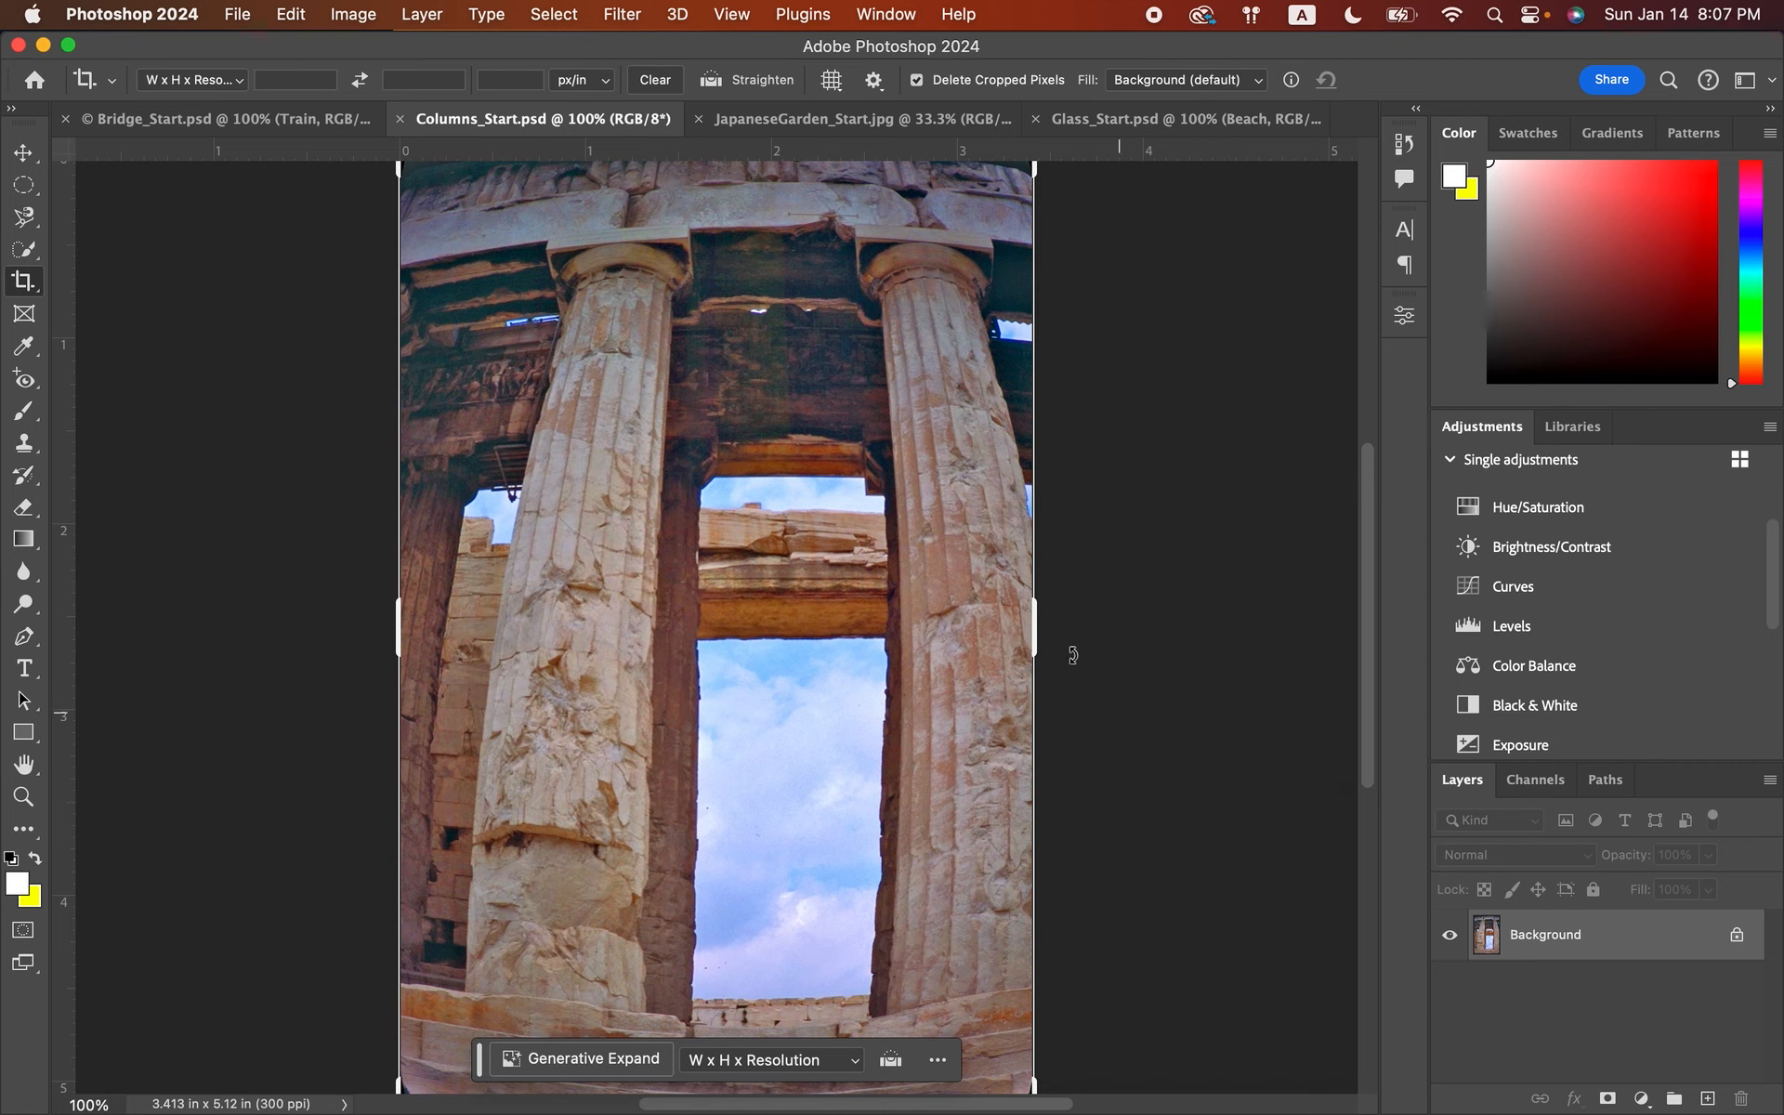
left_click(618, 16)
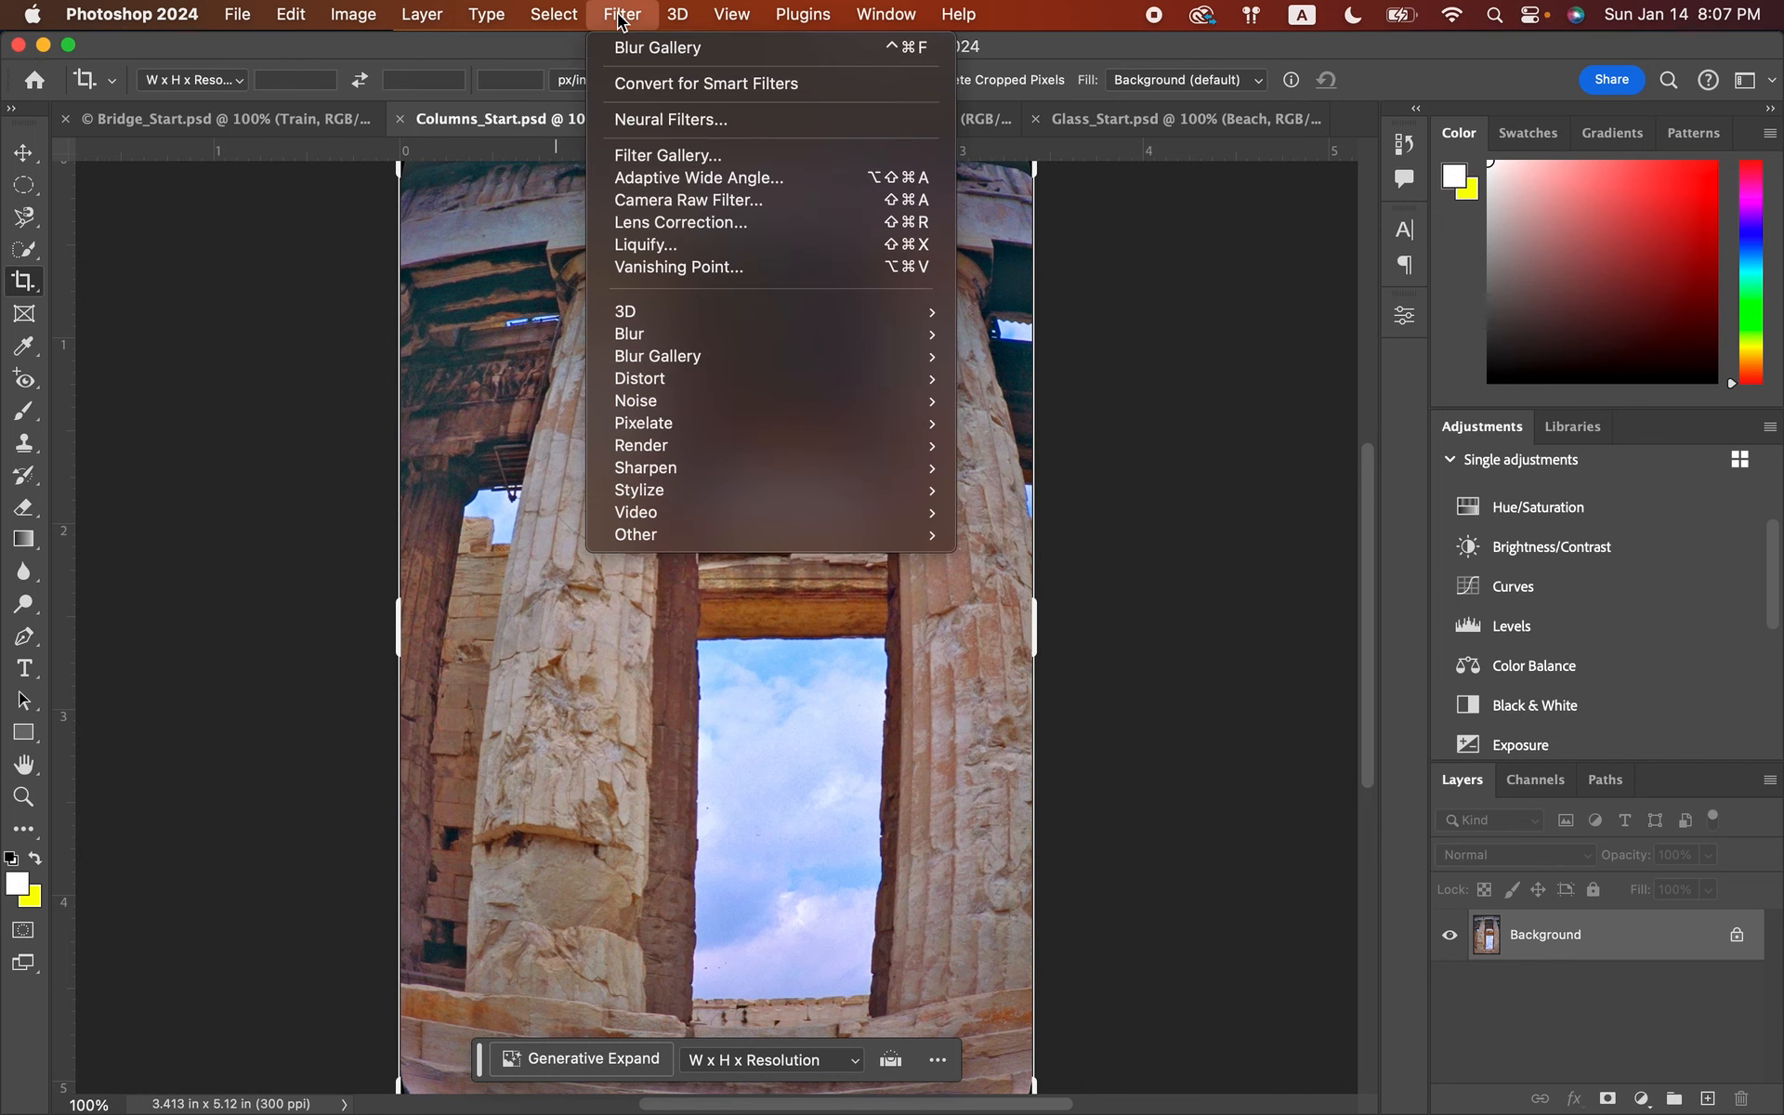
left_click(679, 223)
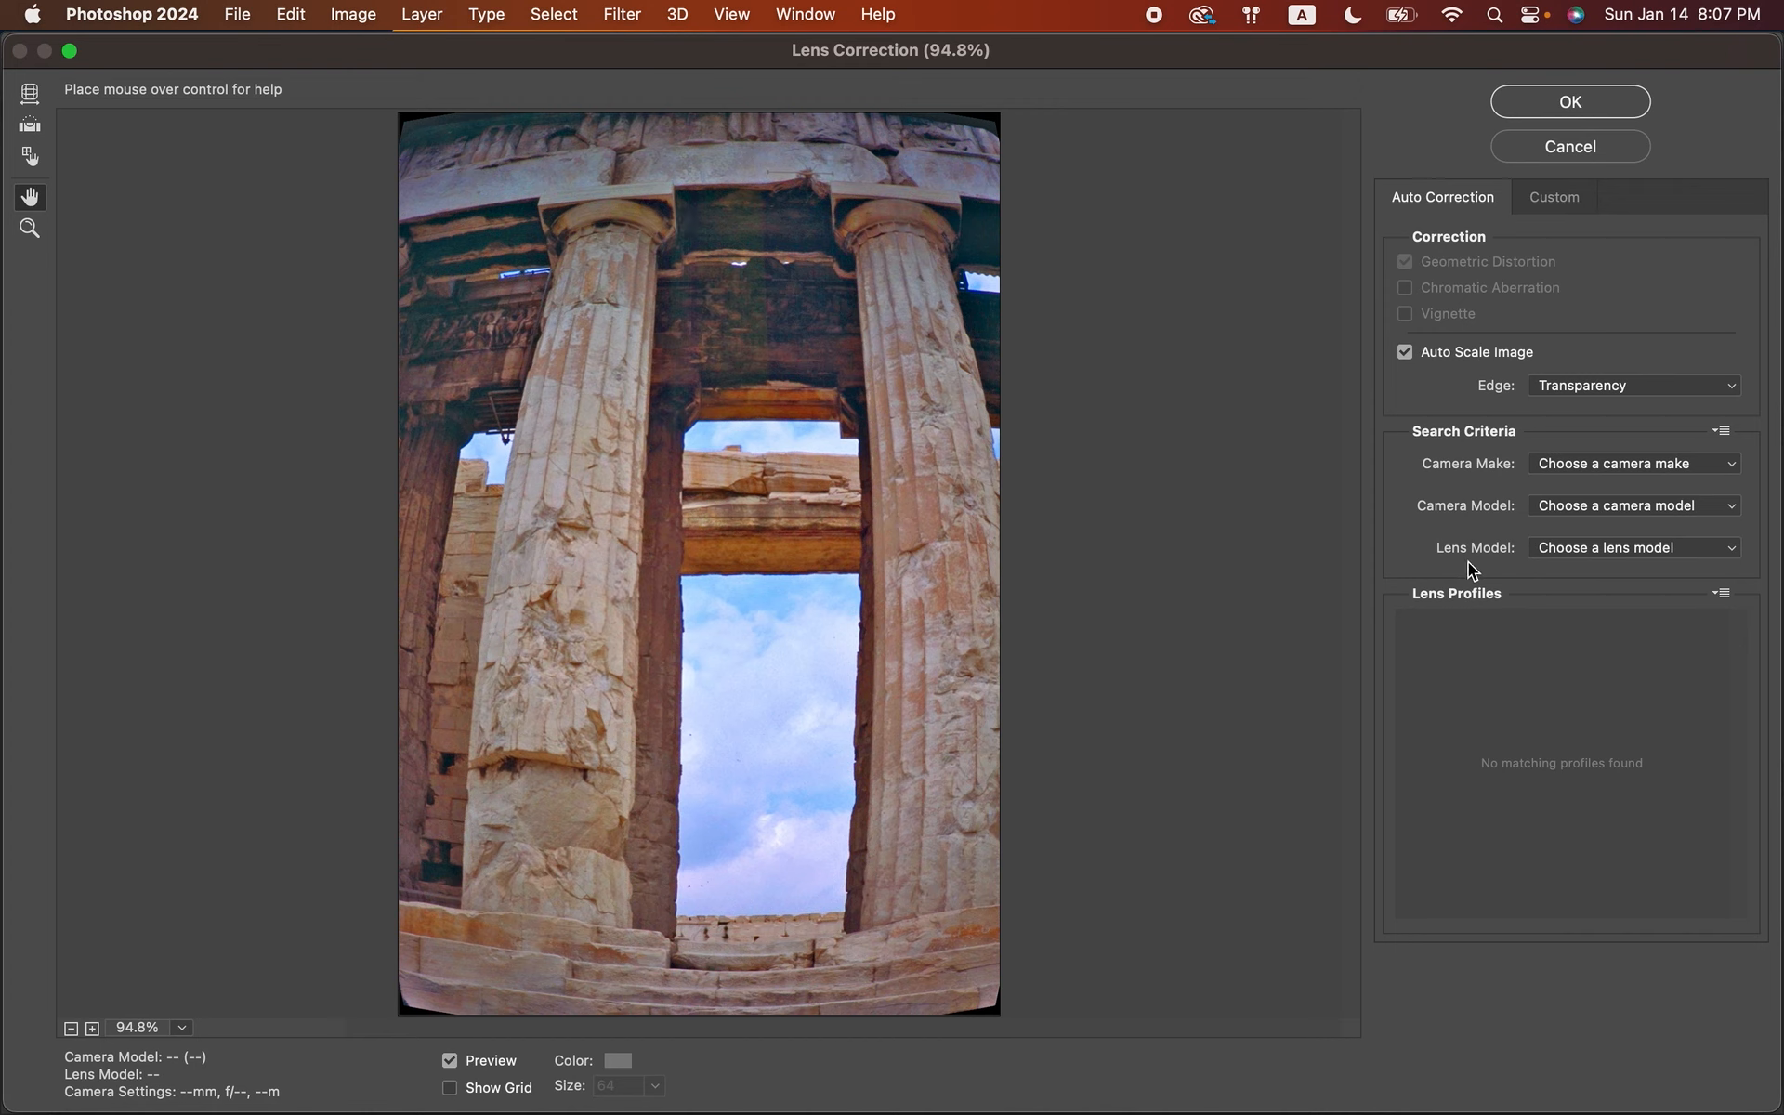
left_click(451, 1087)
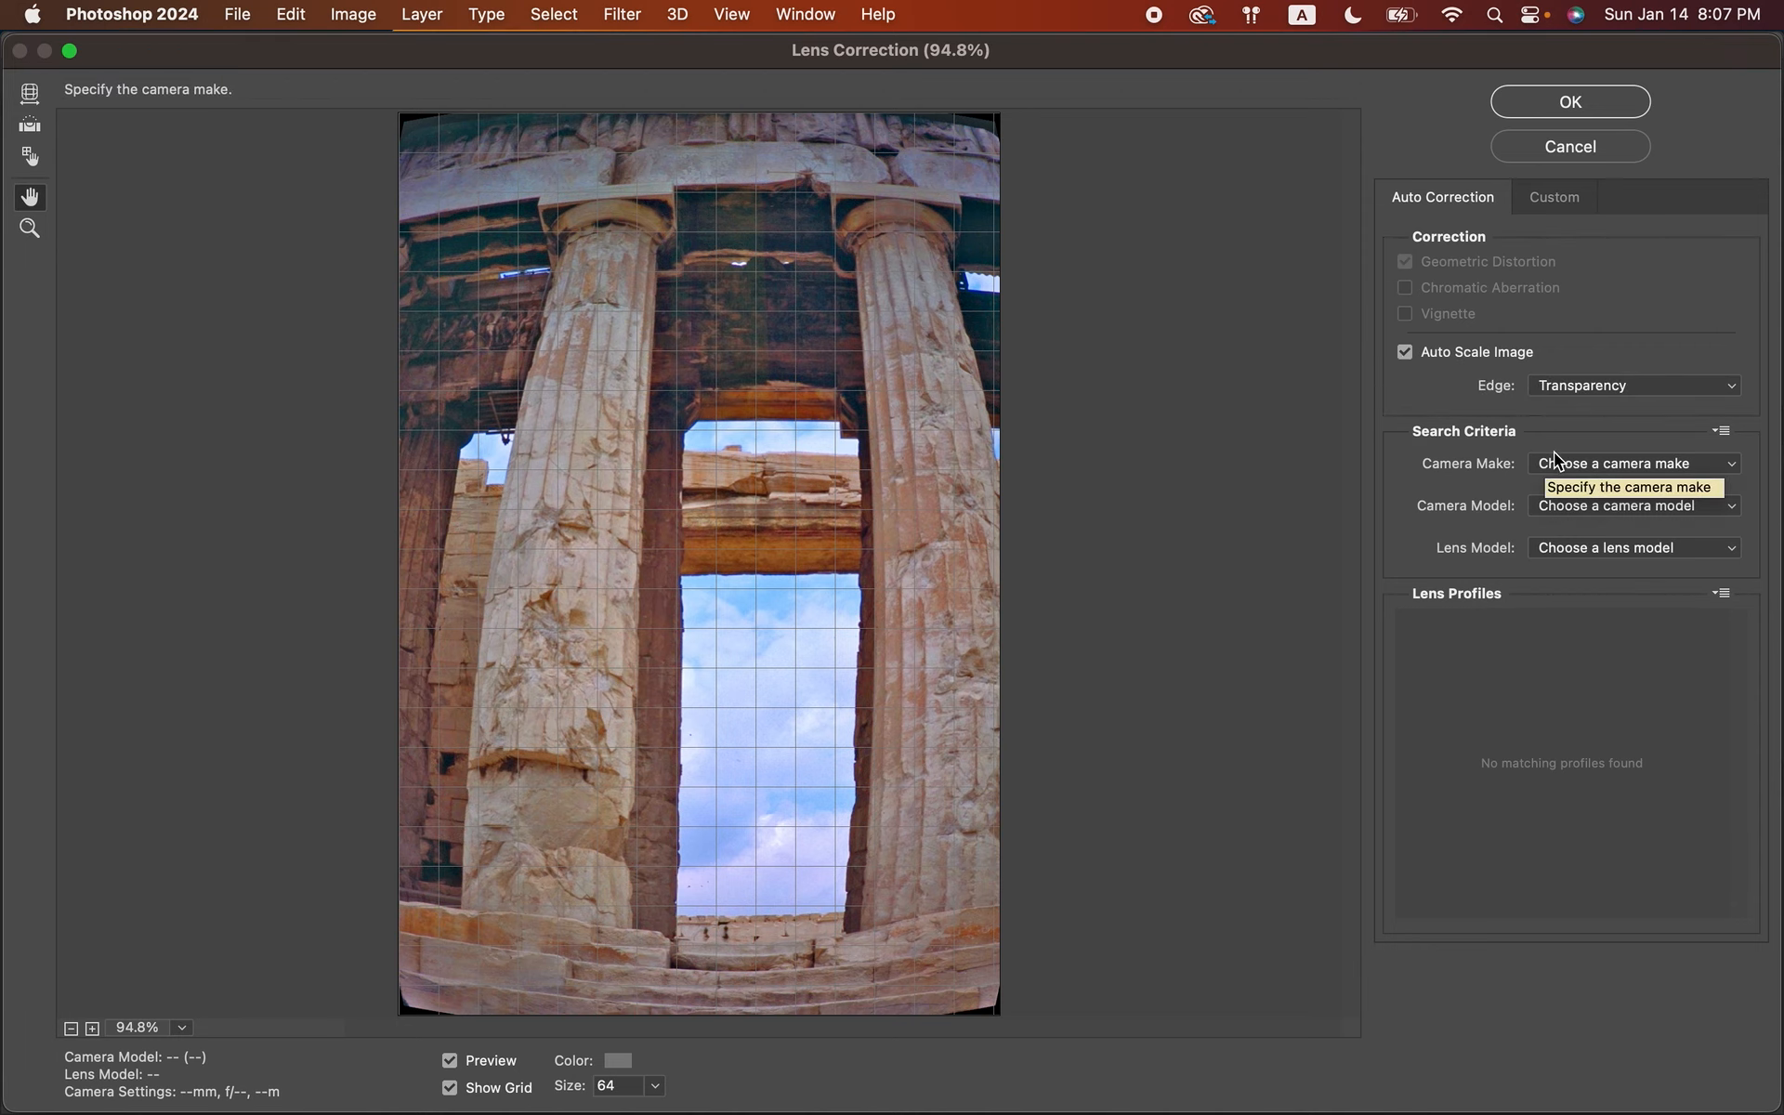
left_click(1541, 203)
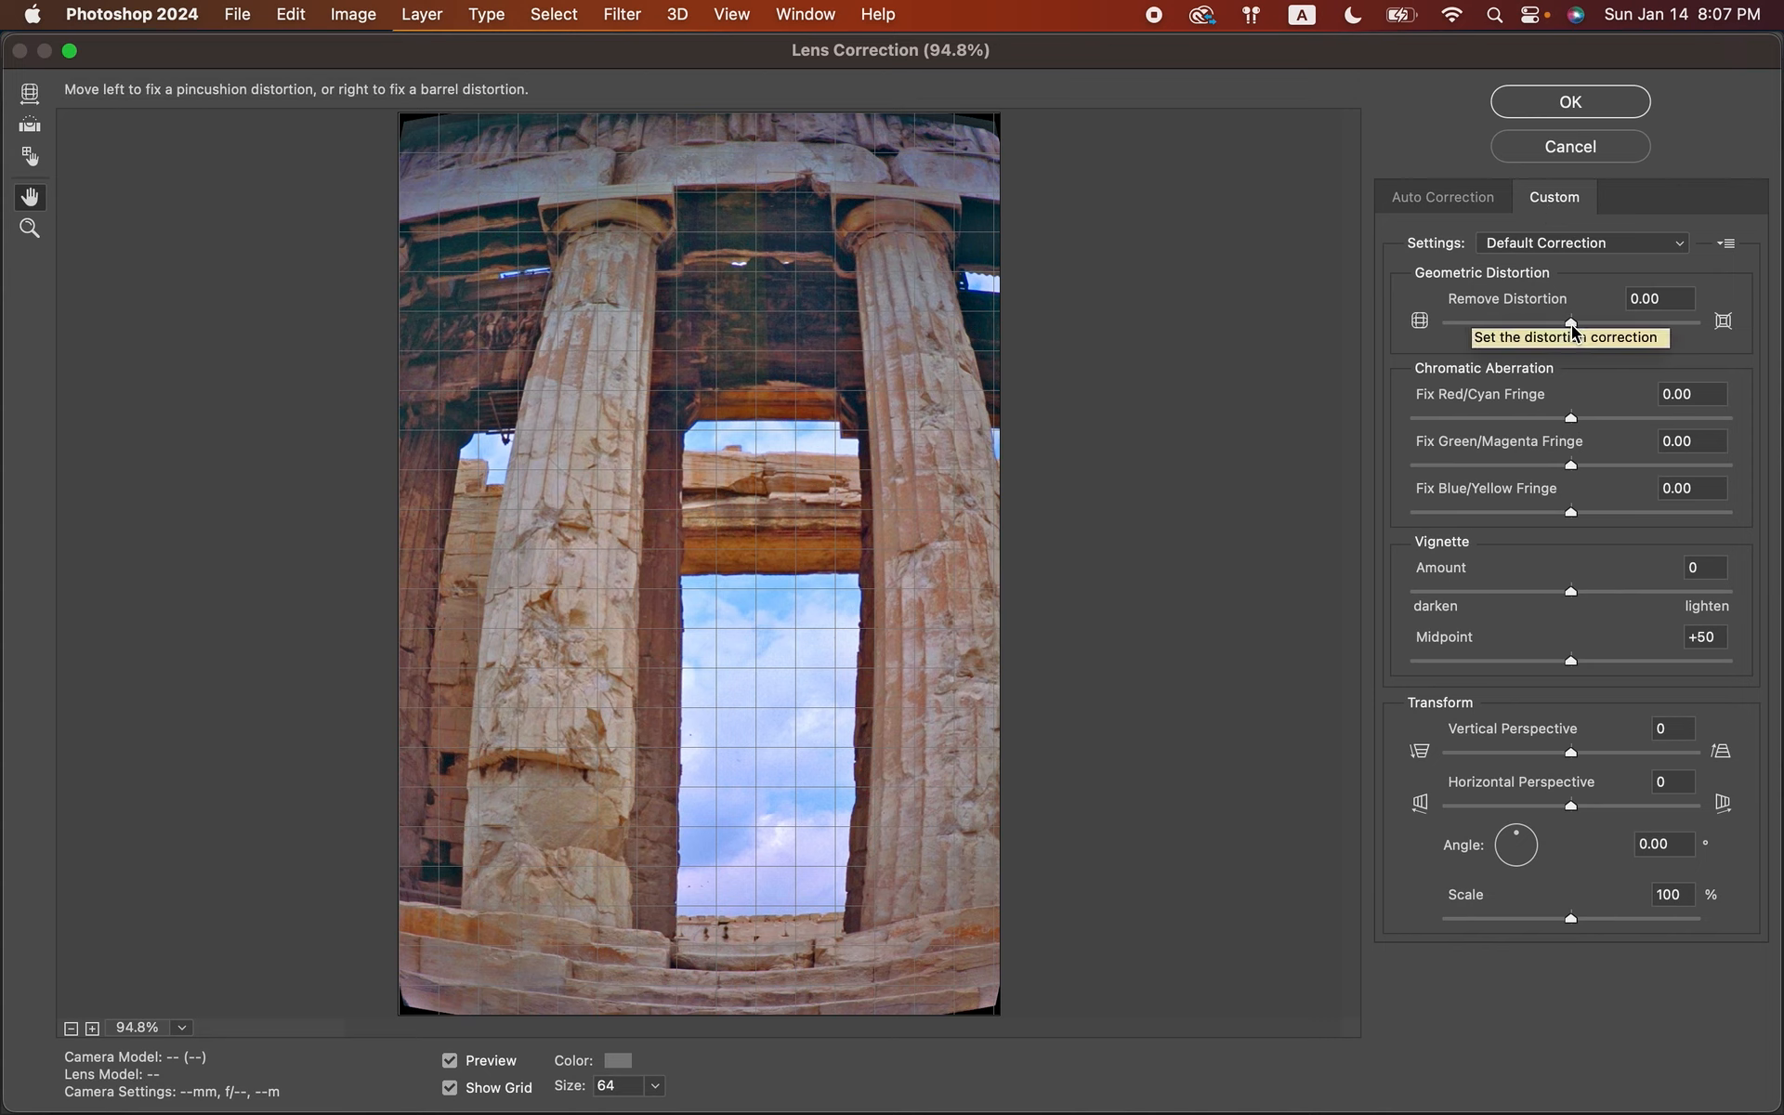
left_click_drag(1571, 325, 1637, 326)
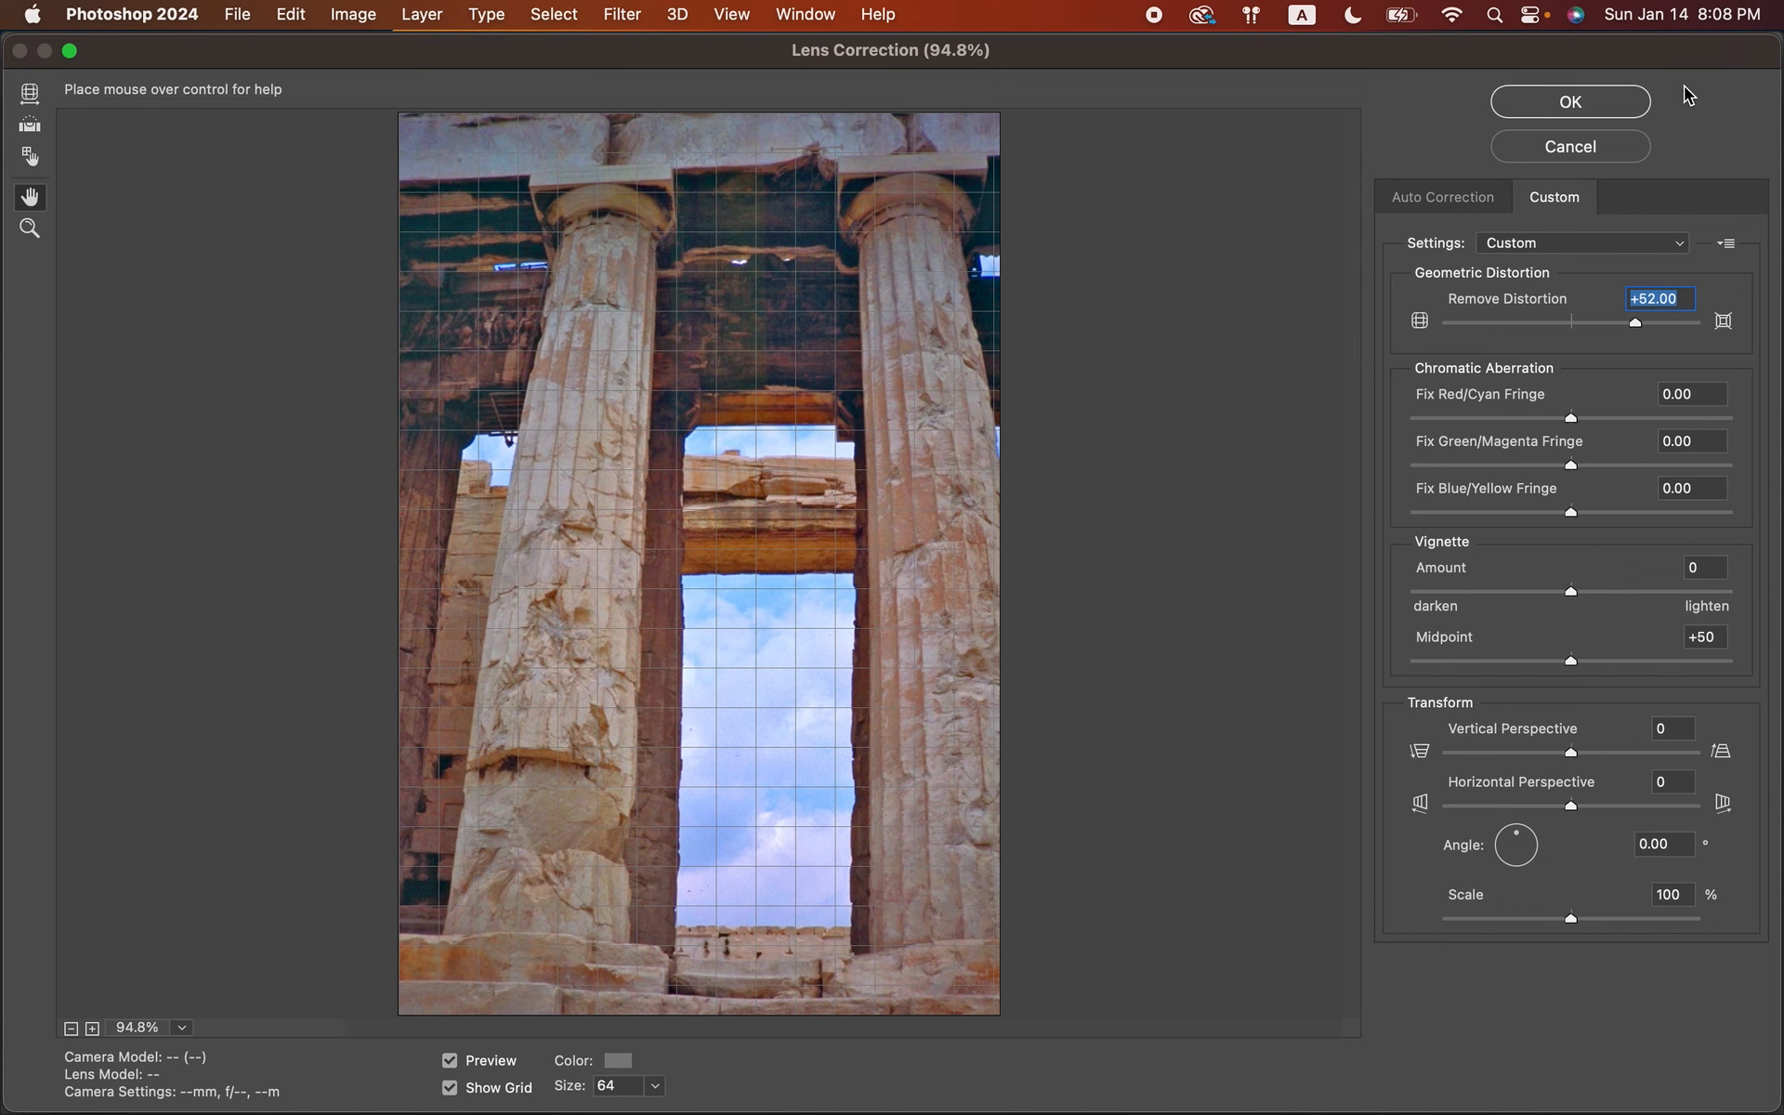
left_click(1592, 100)
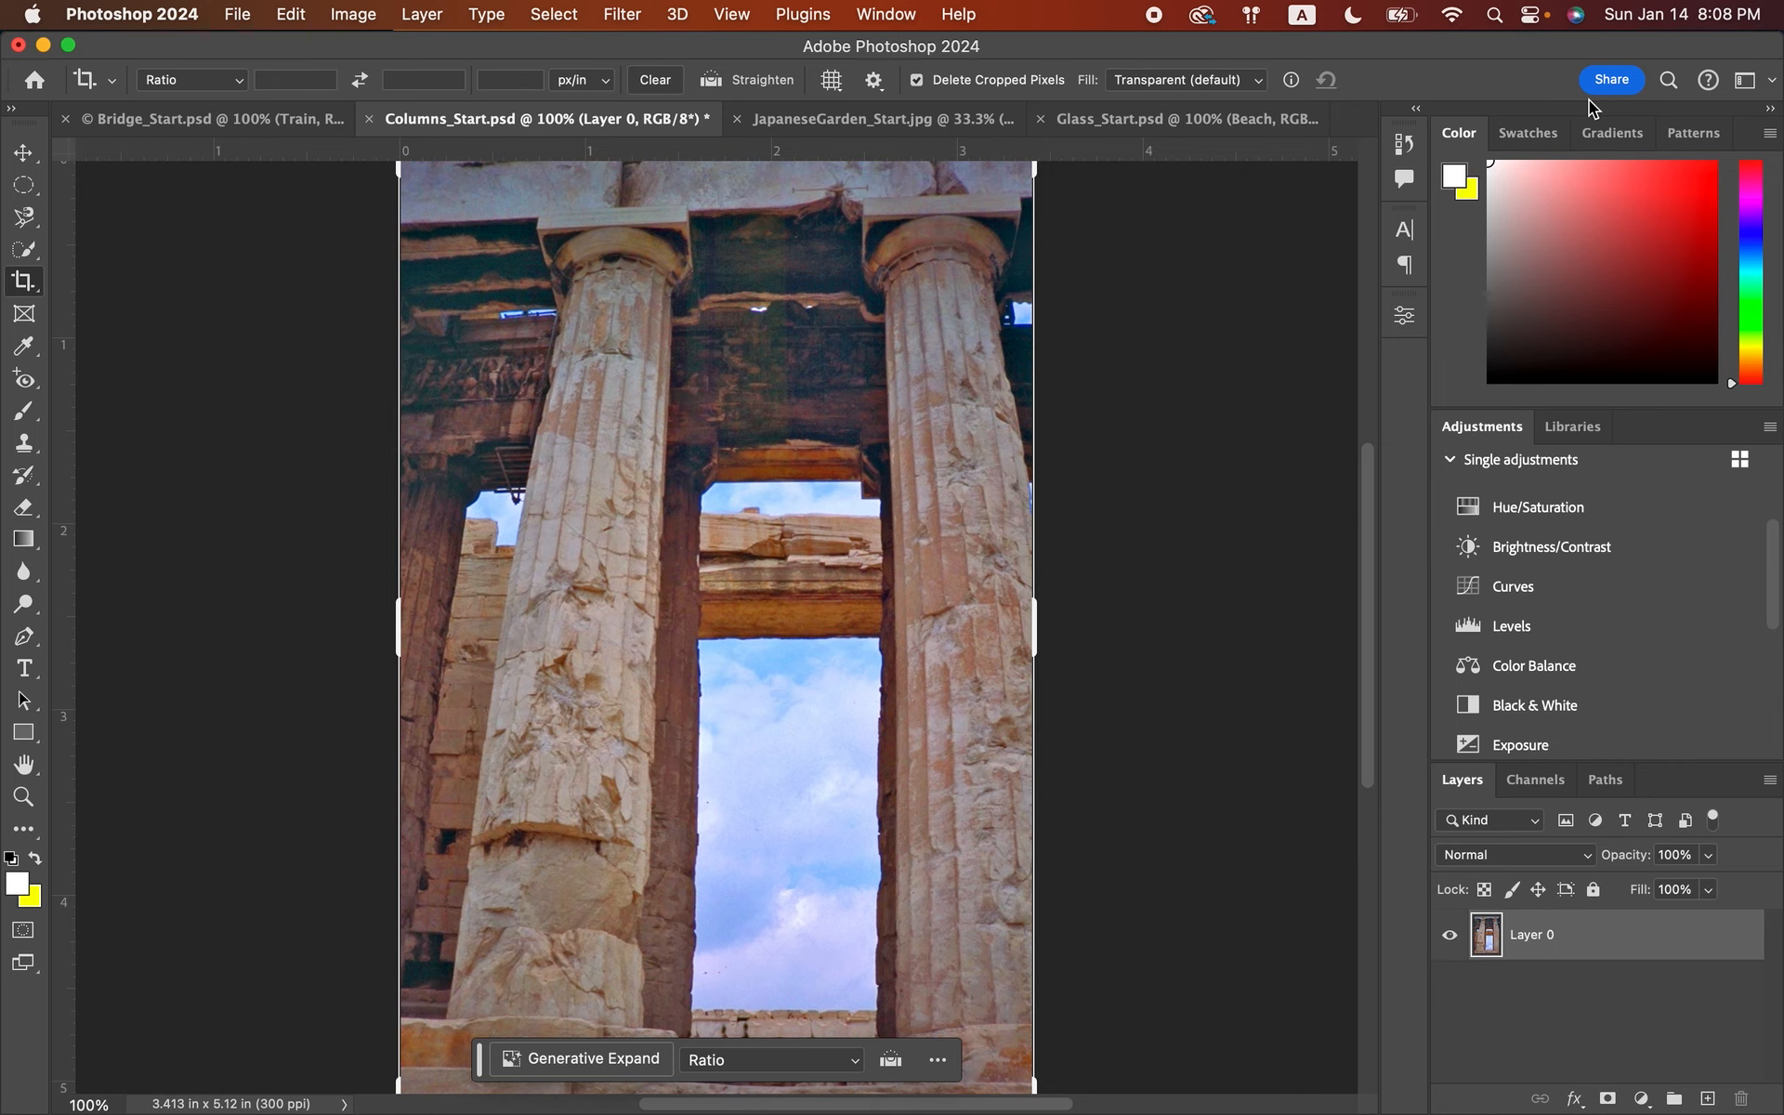
- Compare the columns photo before and after correction by undoing and redoing the Lens Correction
key("super+z")
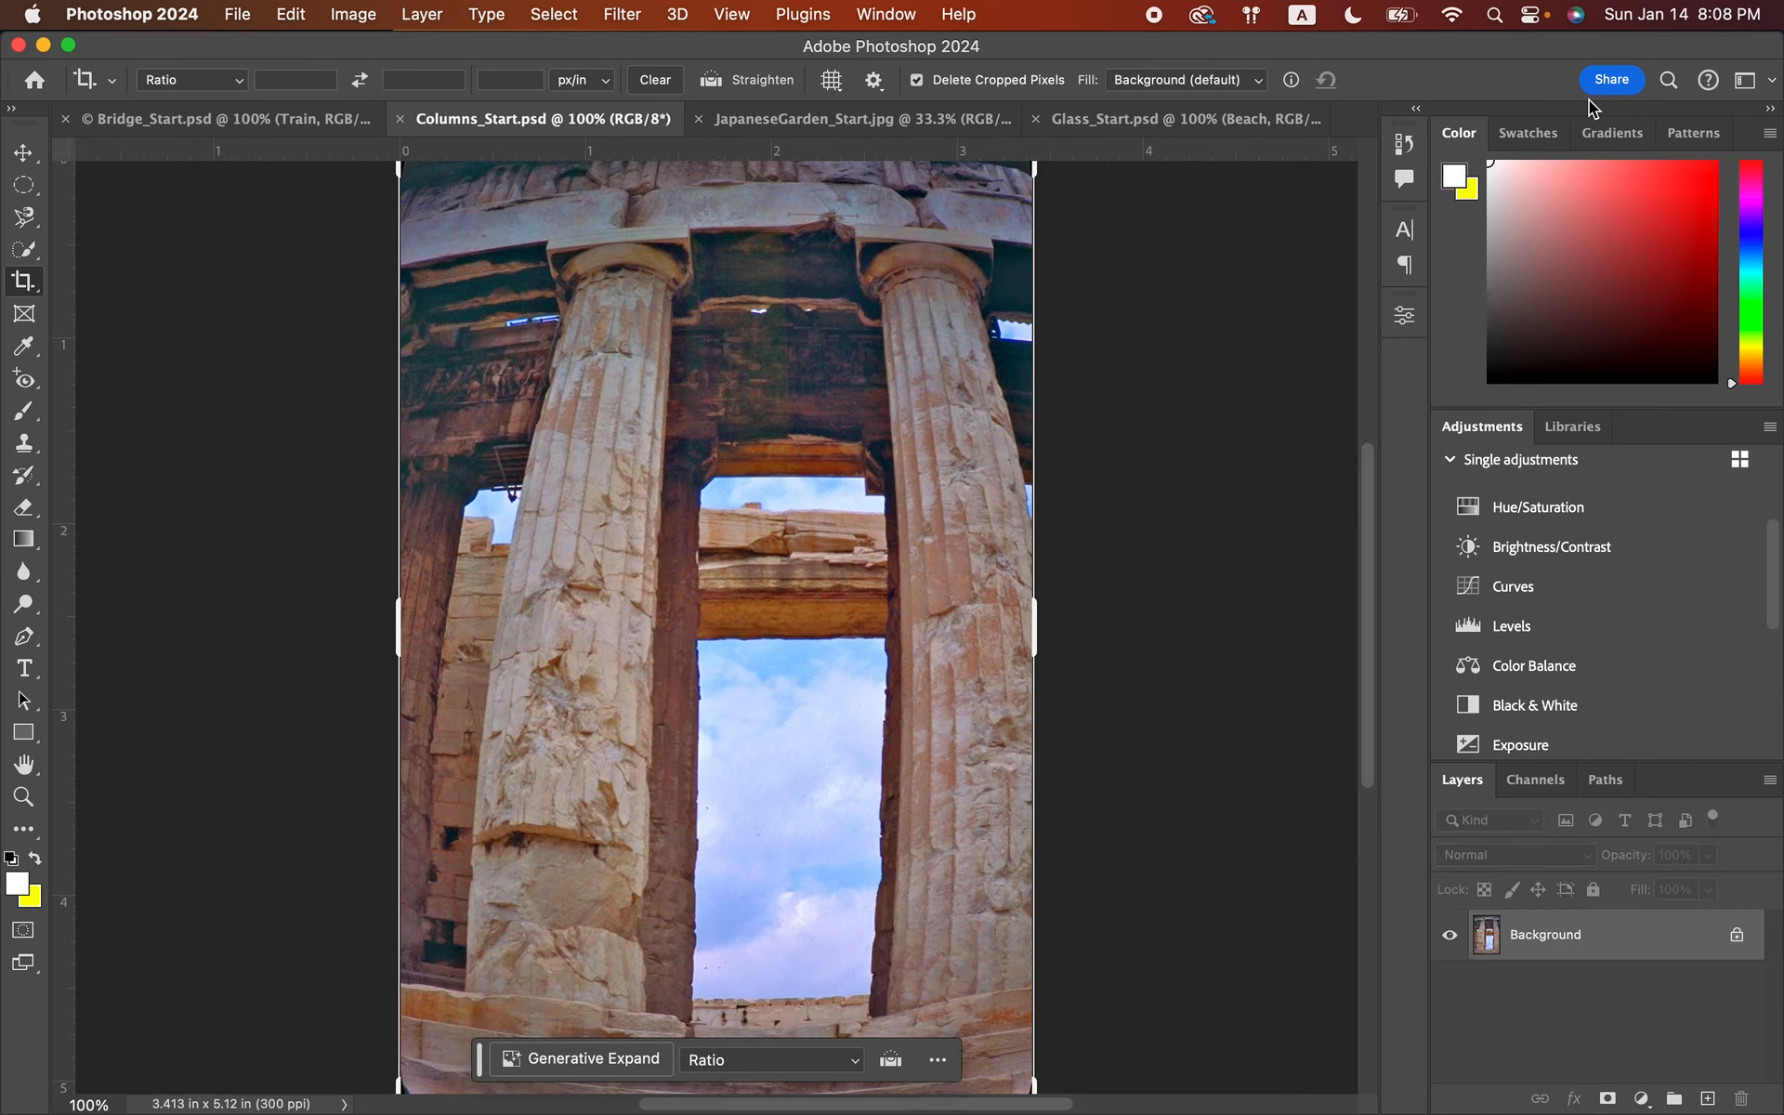
left_click(353, 13)
mouse_move(290, 20)
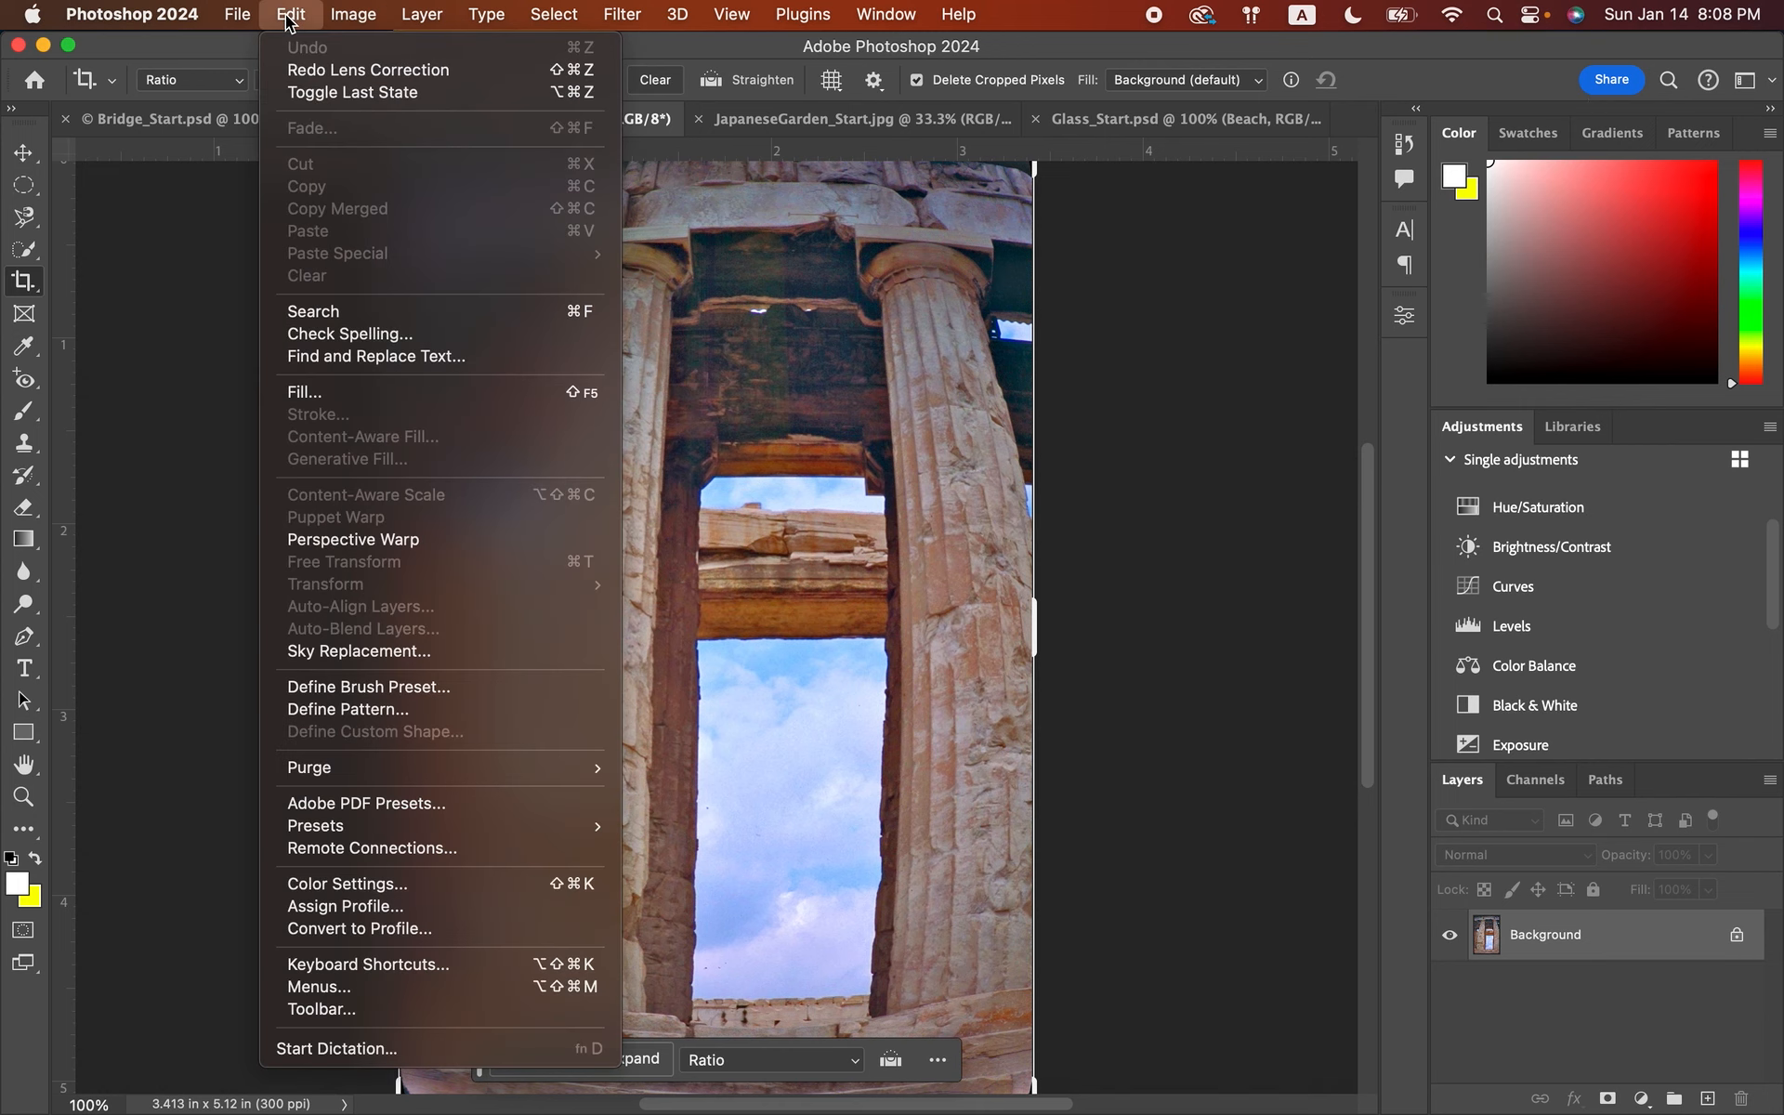
left_click(294, 75)
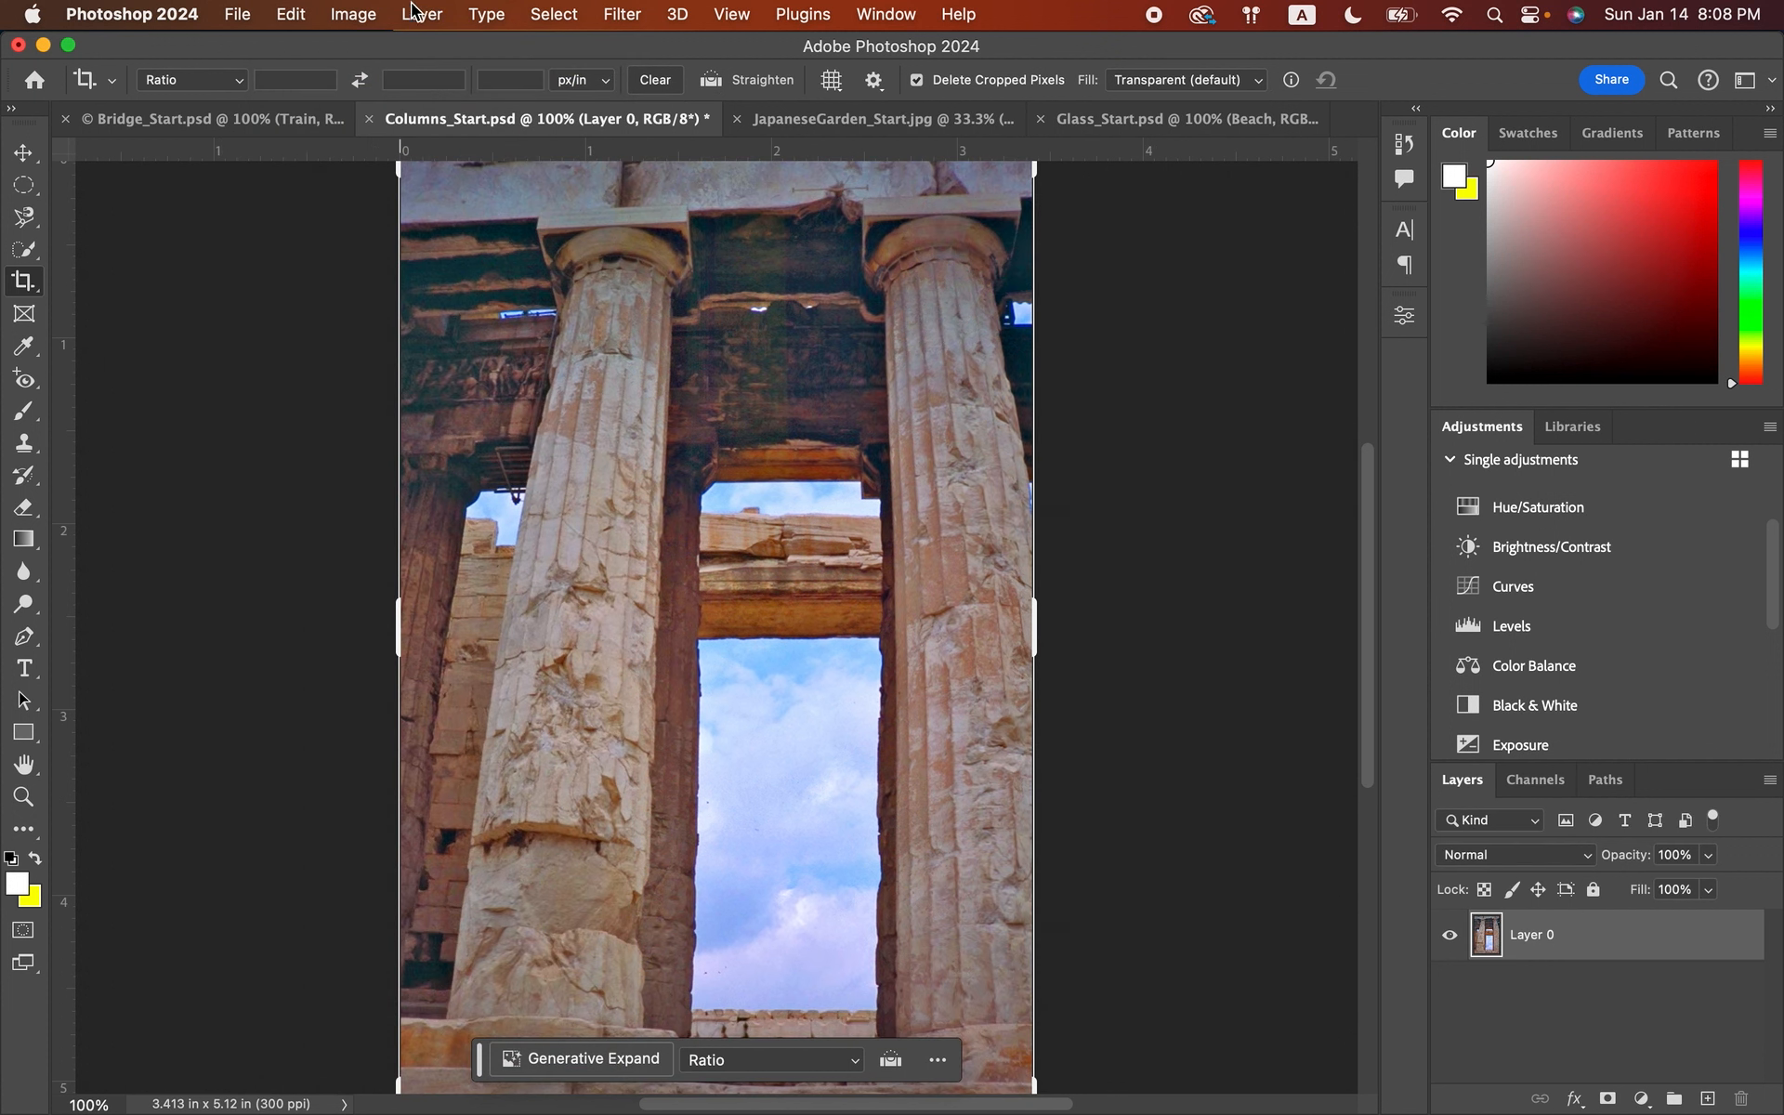
- Export the corrected columns photo to the Desktop as Columns_Start.jpg at quality 6, and close the document without saving
left_click(239, 15)
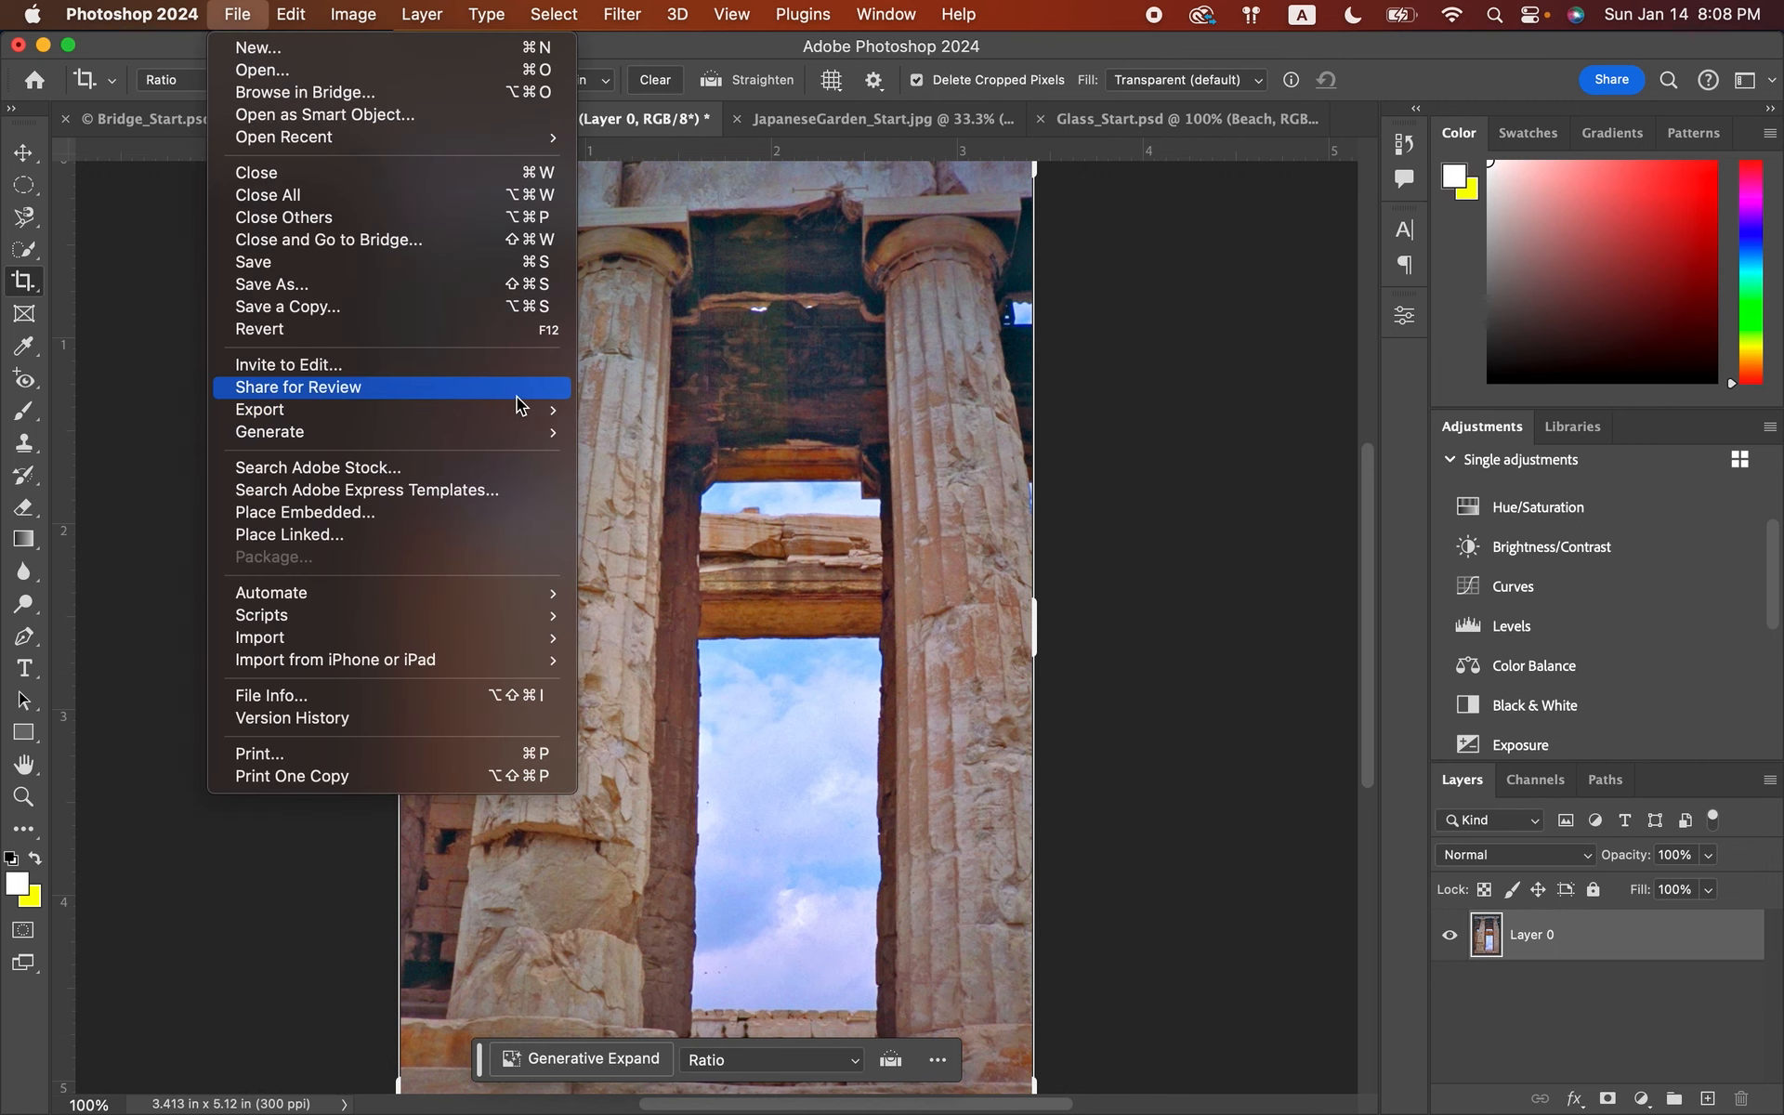
mouse_move(538, 410)
left_click(624, 432)
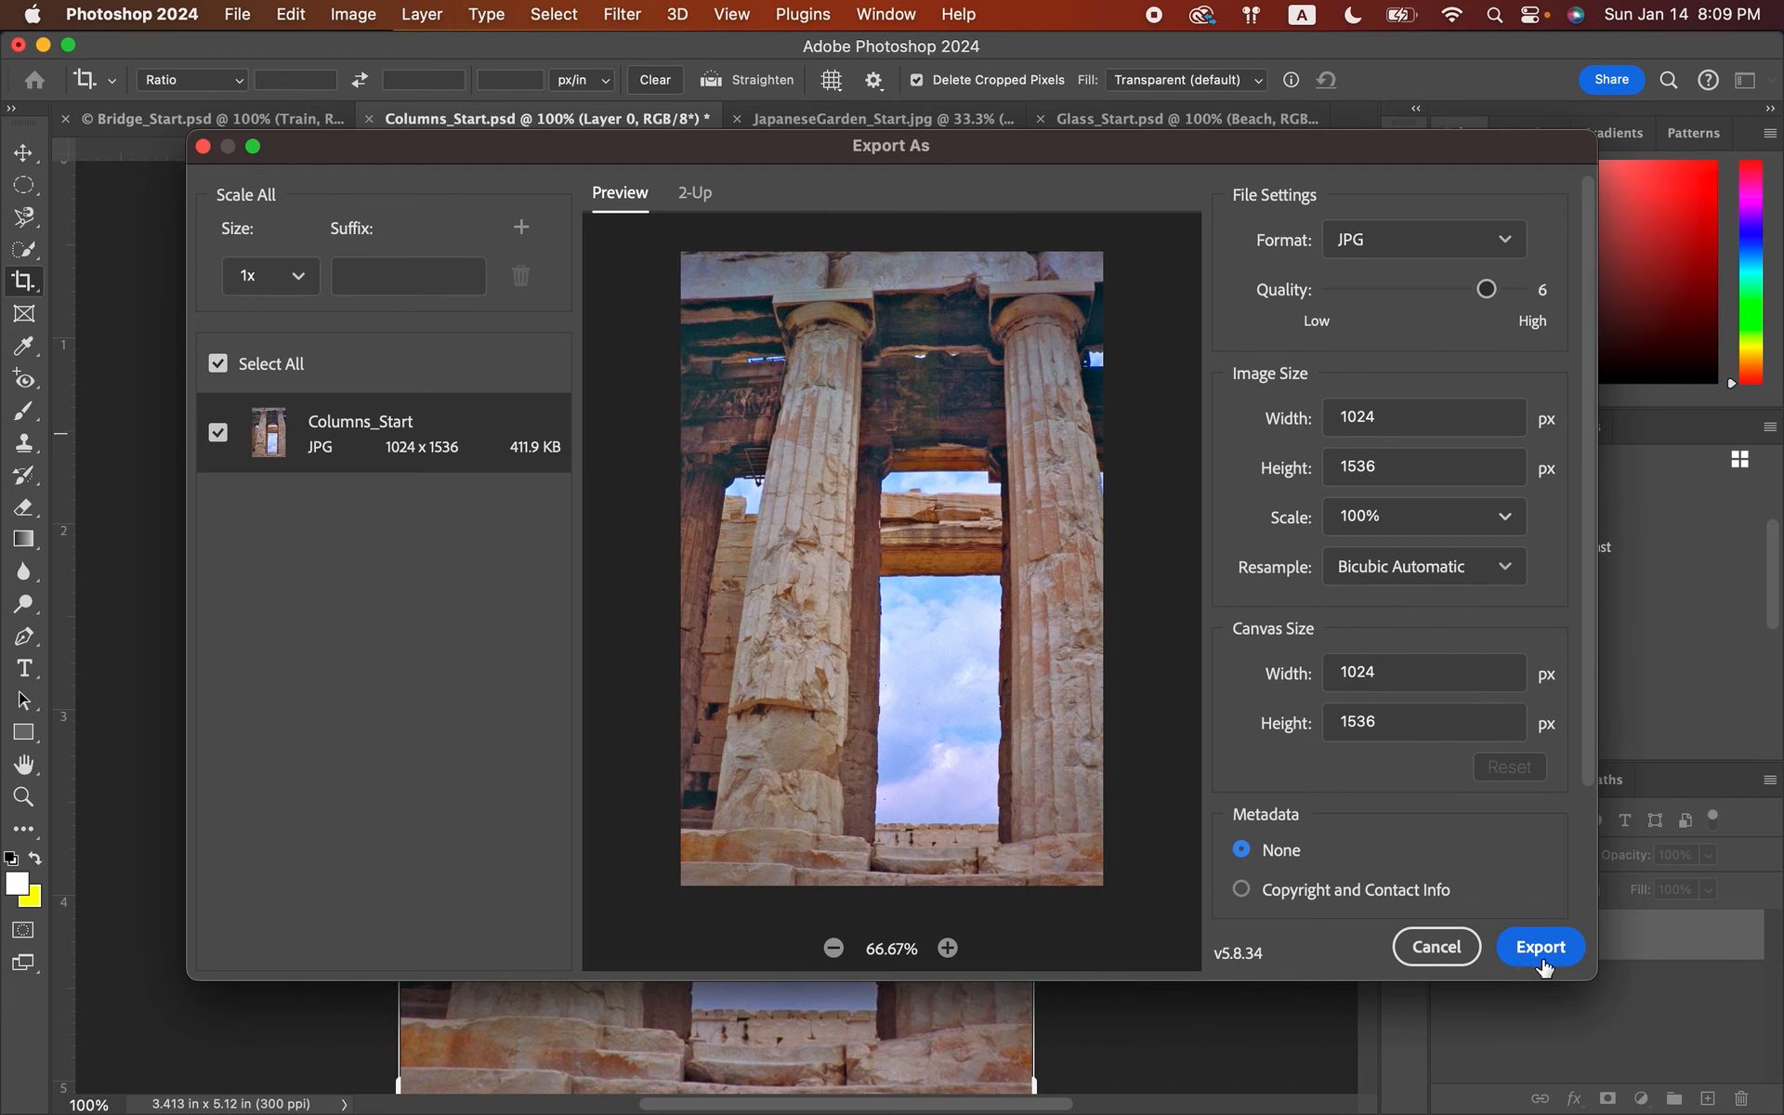
left_click(1541, 947)
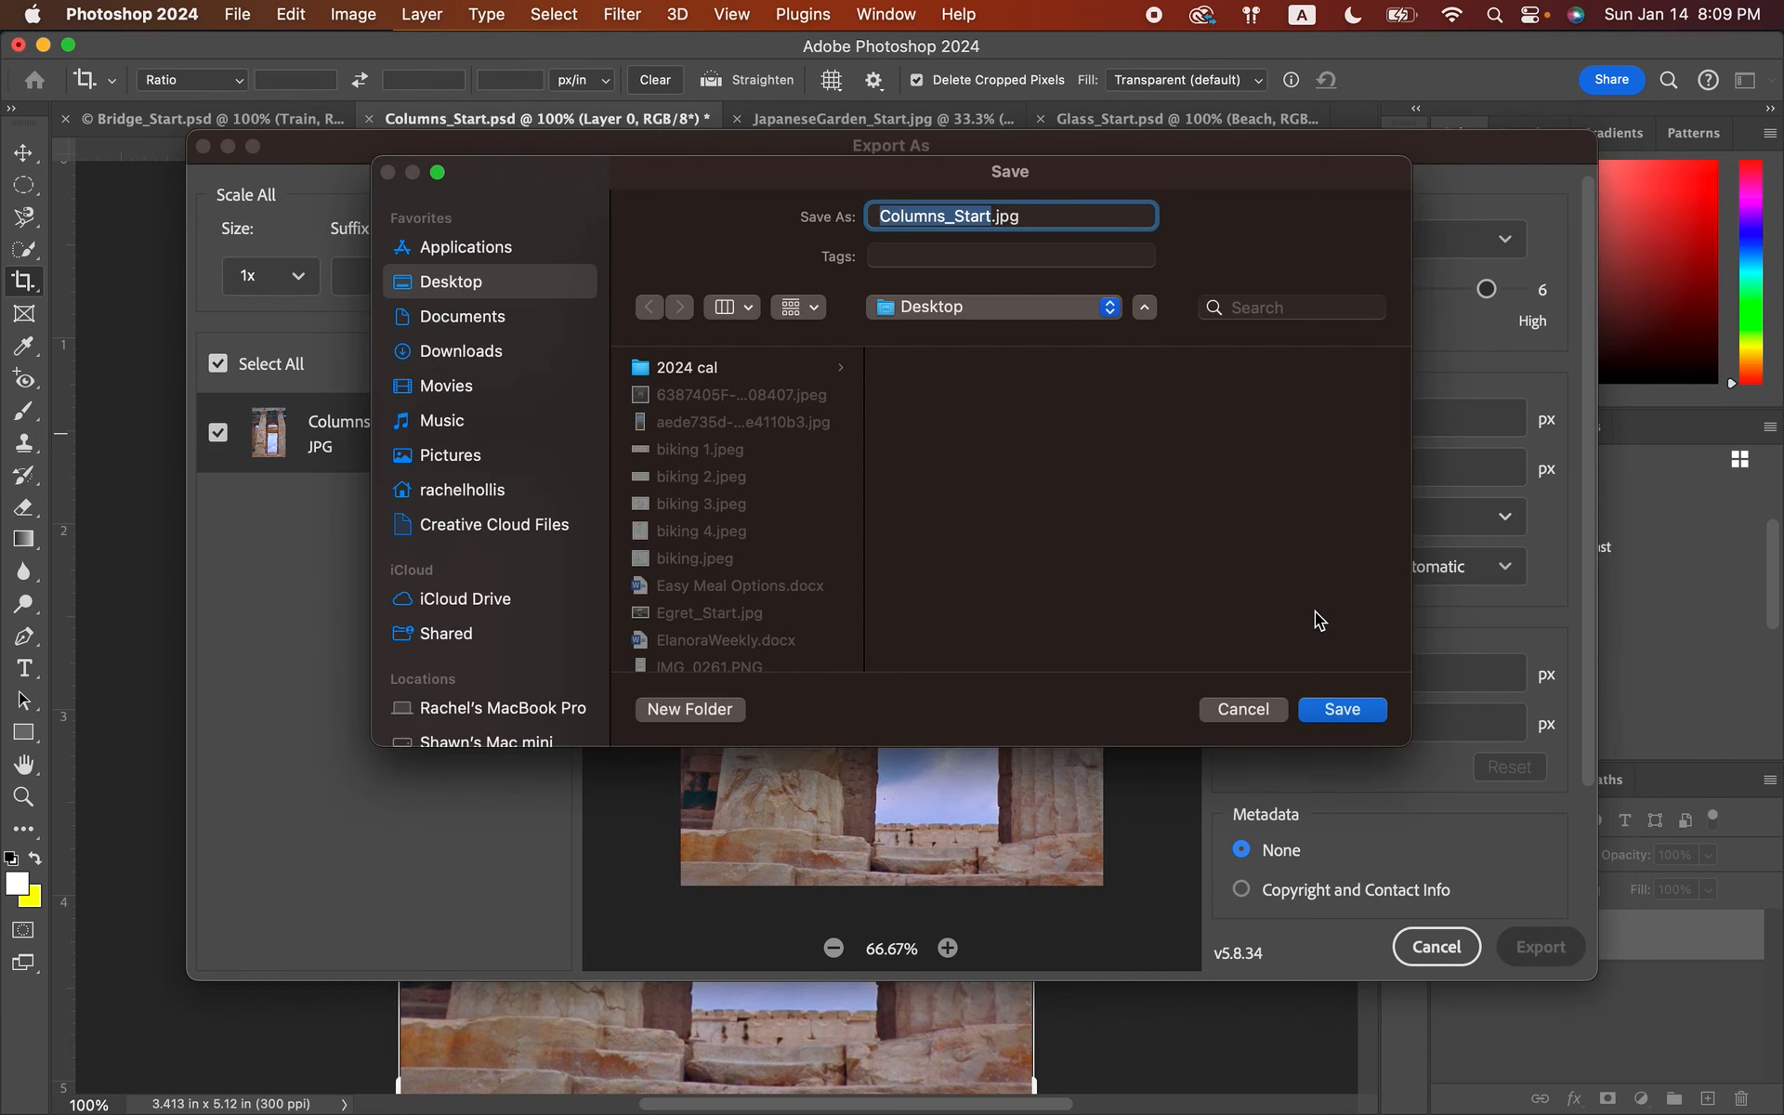
left_click(1342, 709)
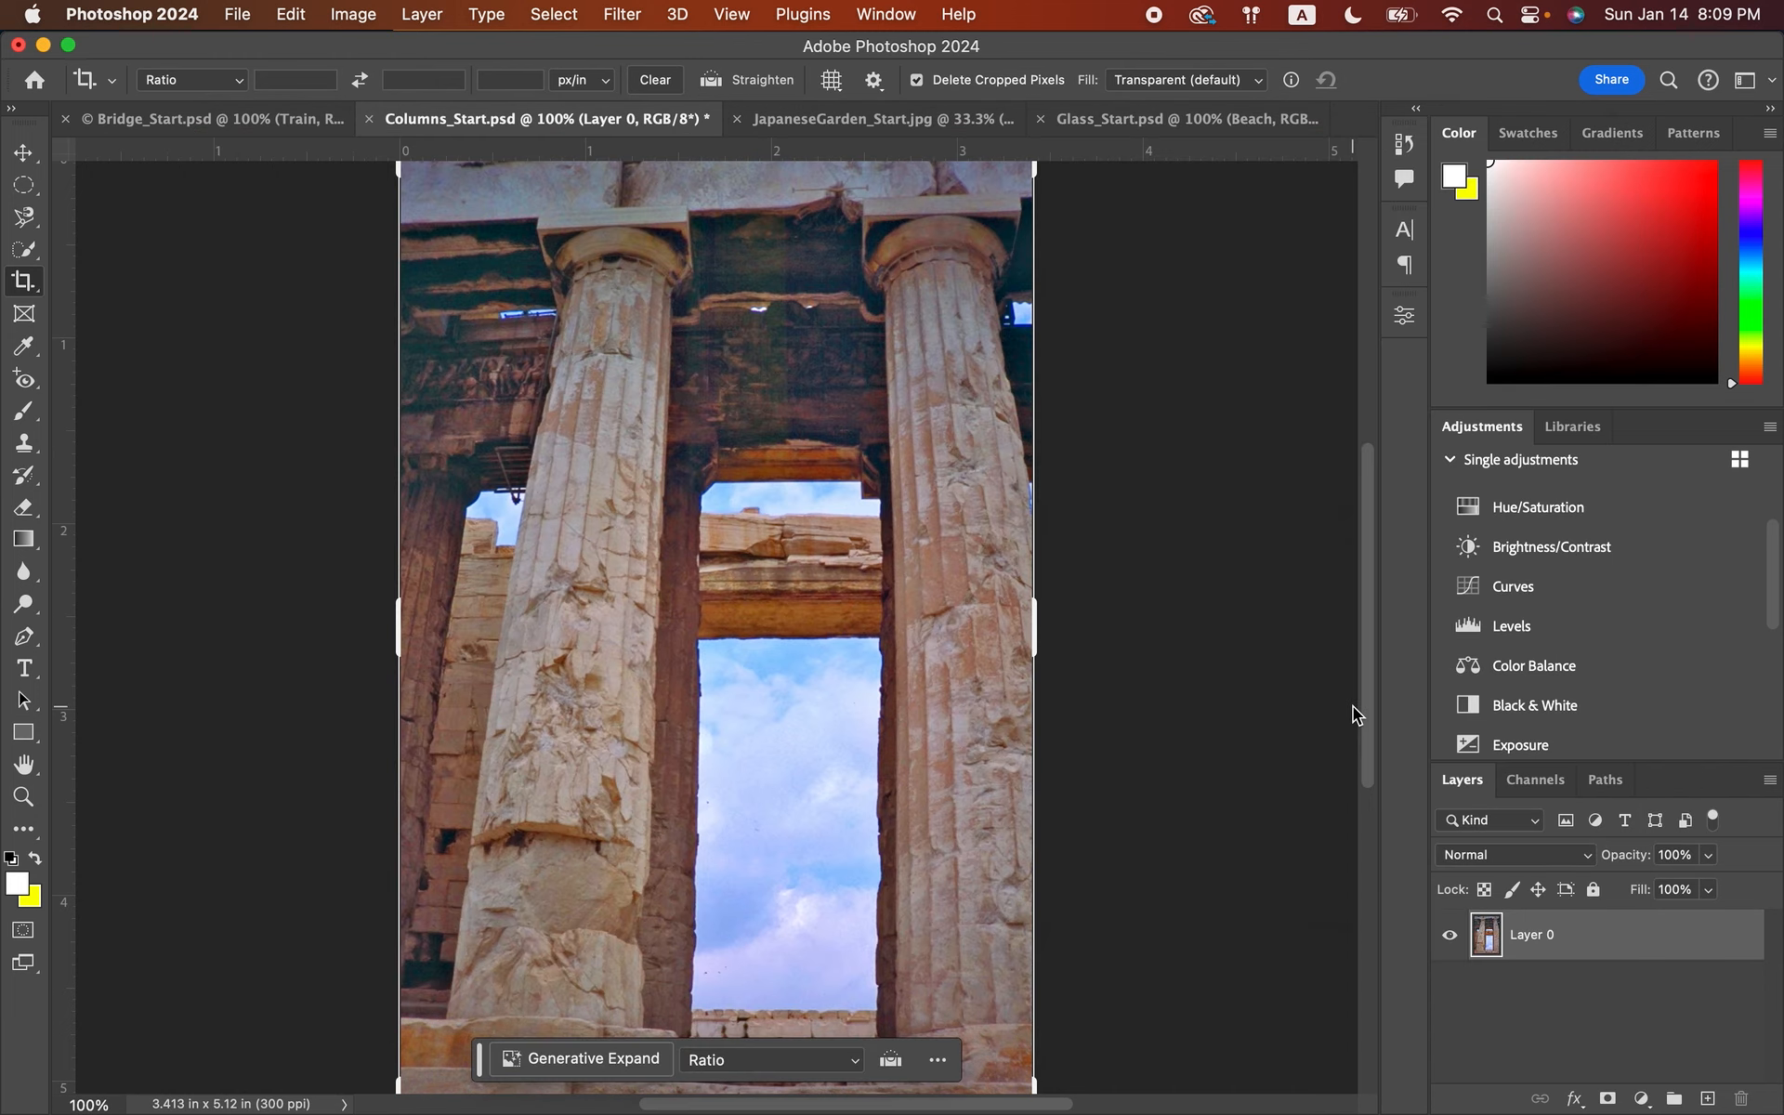
left_click(371, 118)
left_click(838, 500)
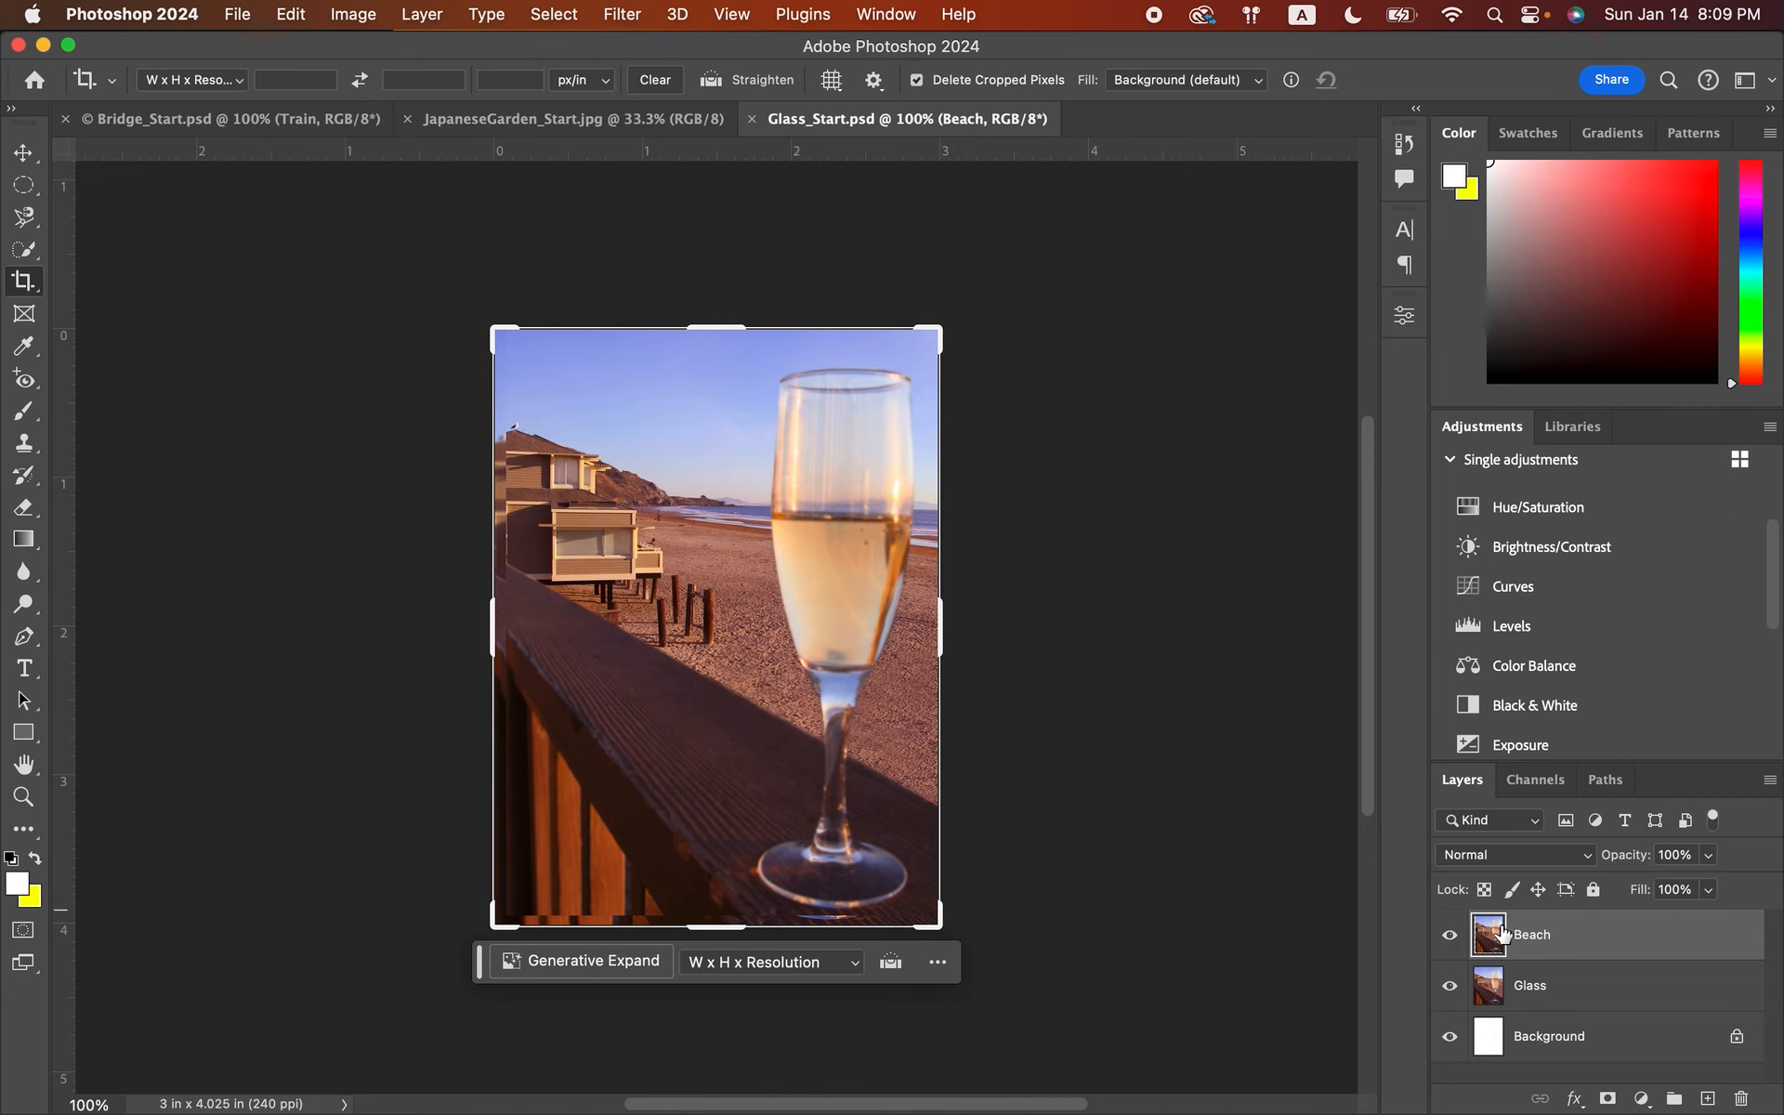
- Compare the two focus versions in Glass_Start.psd by hiding and reshowing the Beach layer, leaving the Glass layer selected
left_click(1450, 935)
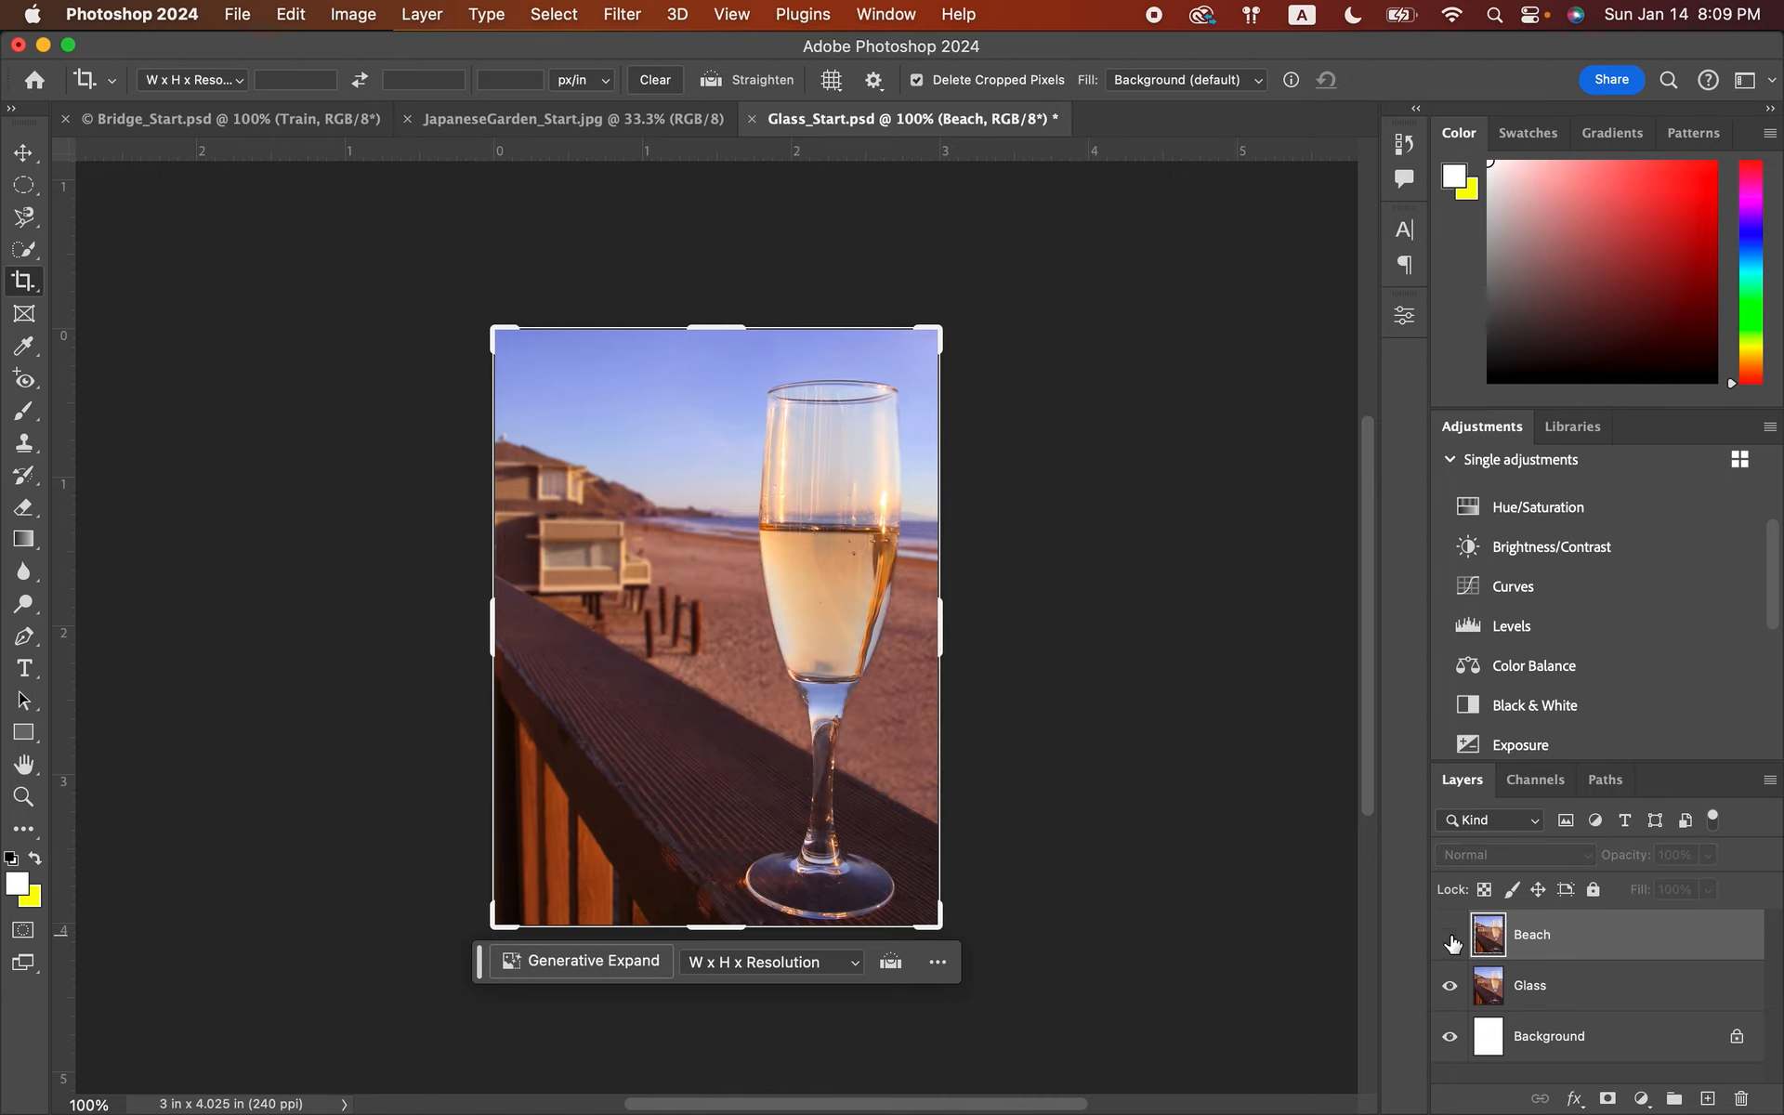
left_click(1533, 995)
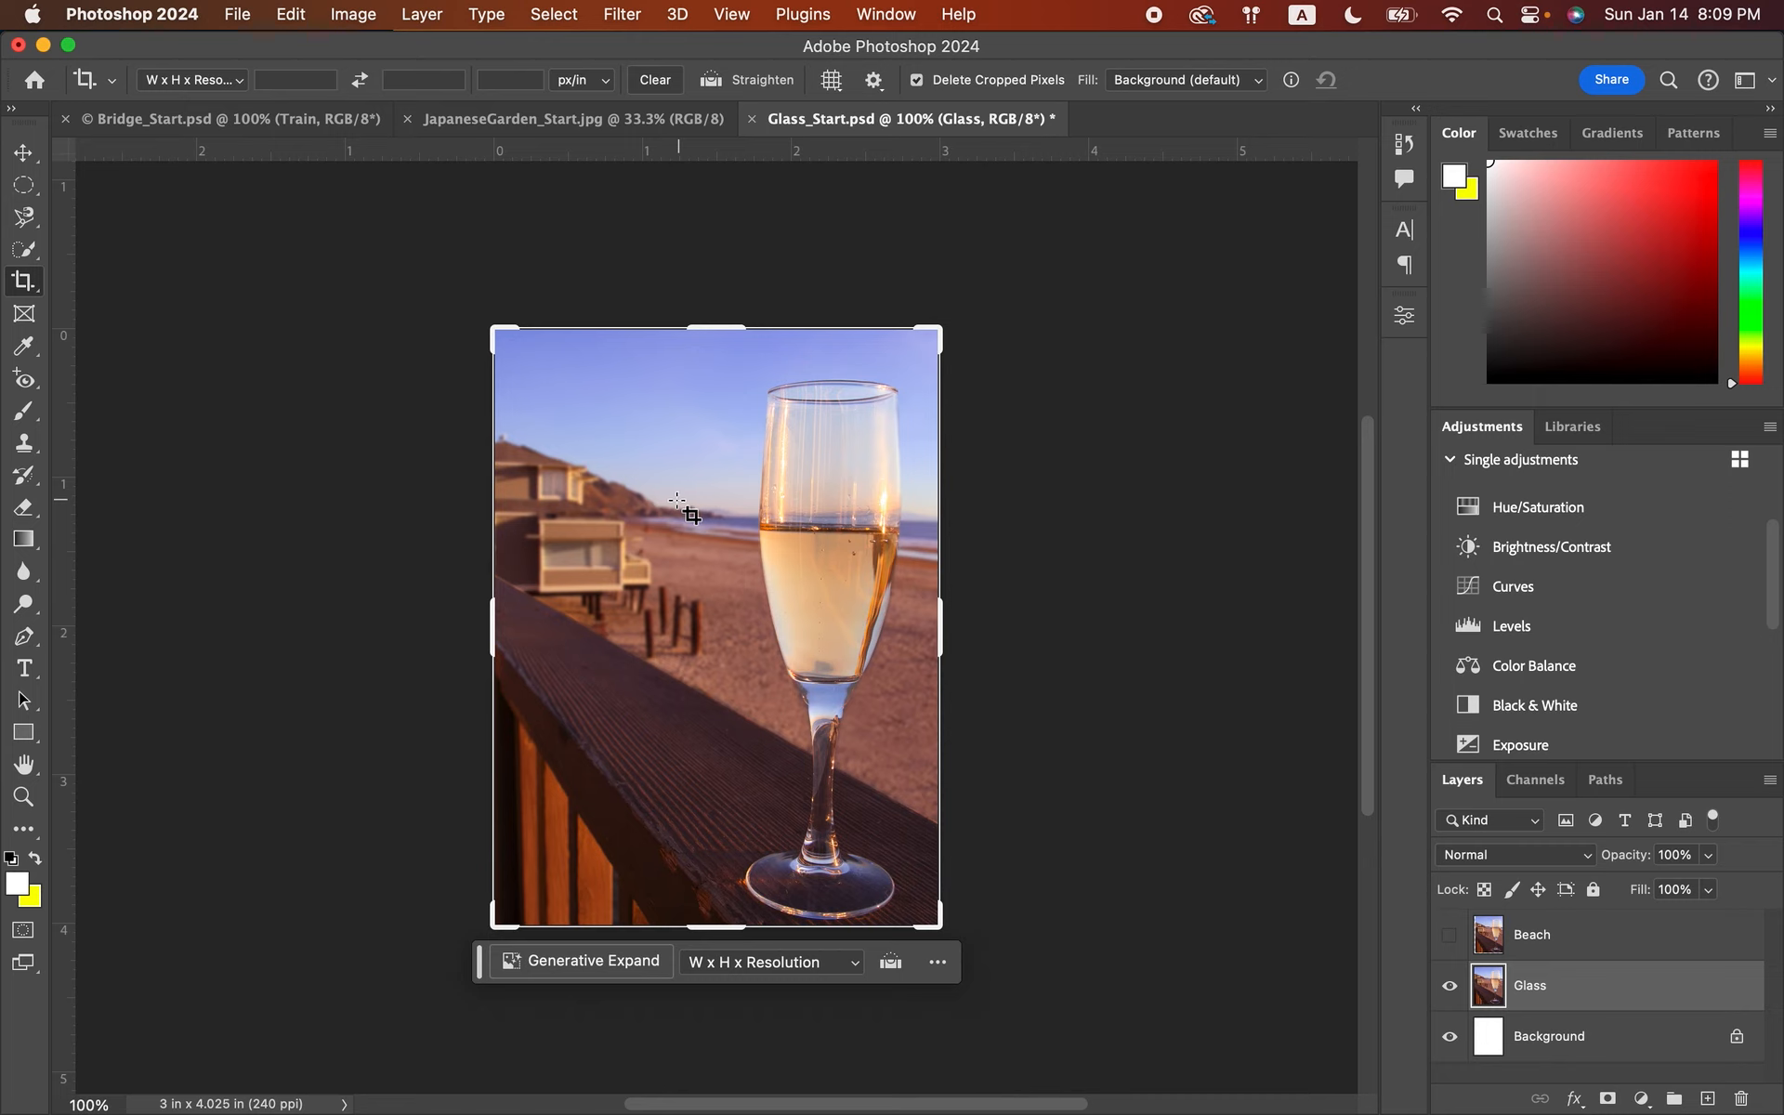
left_click(1450, 934)
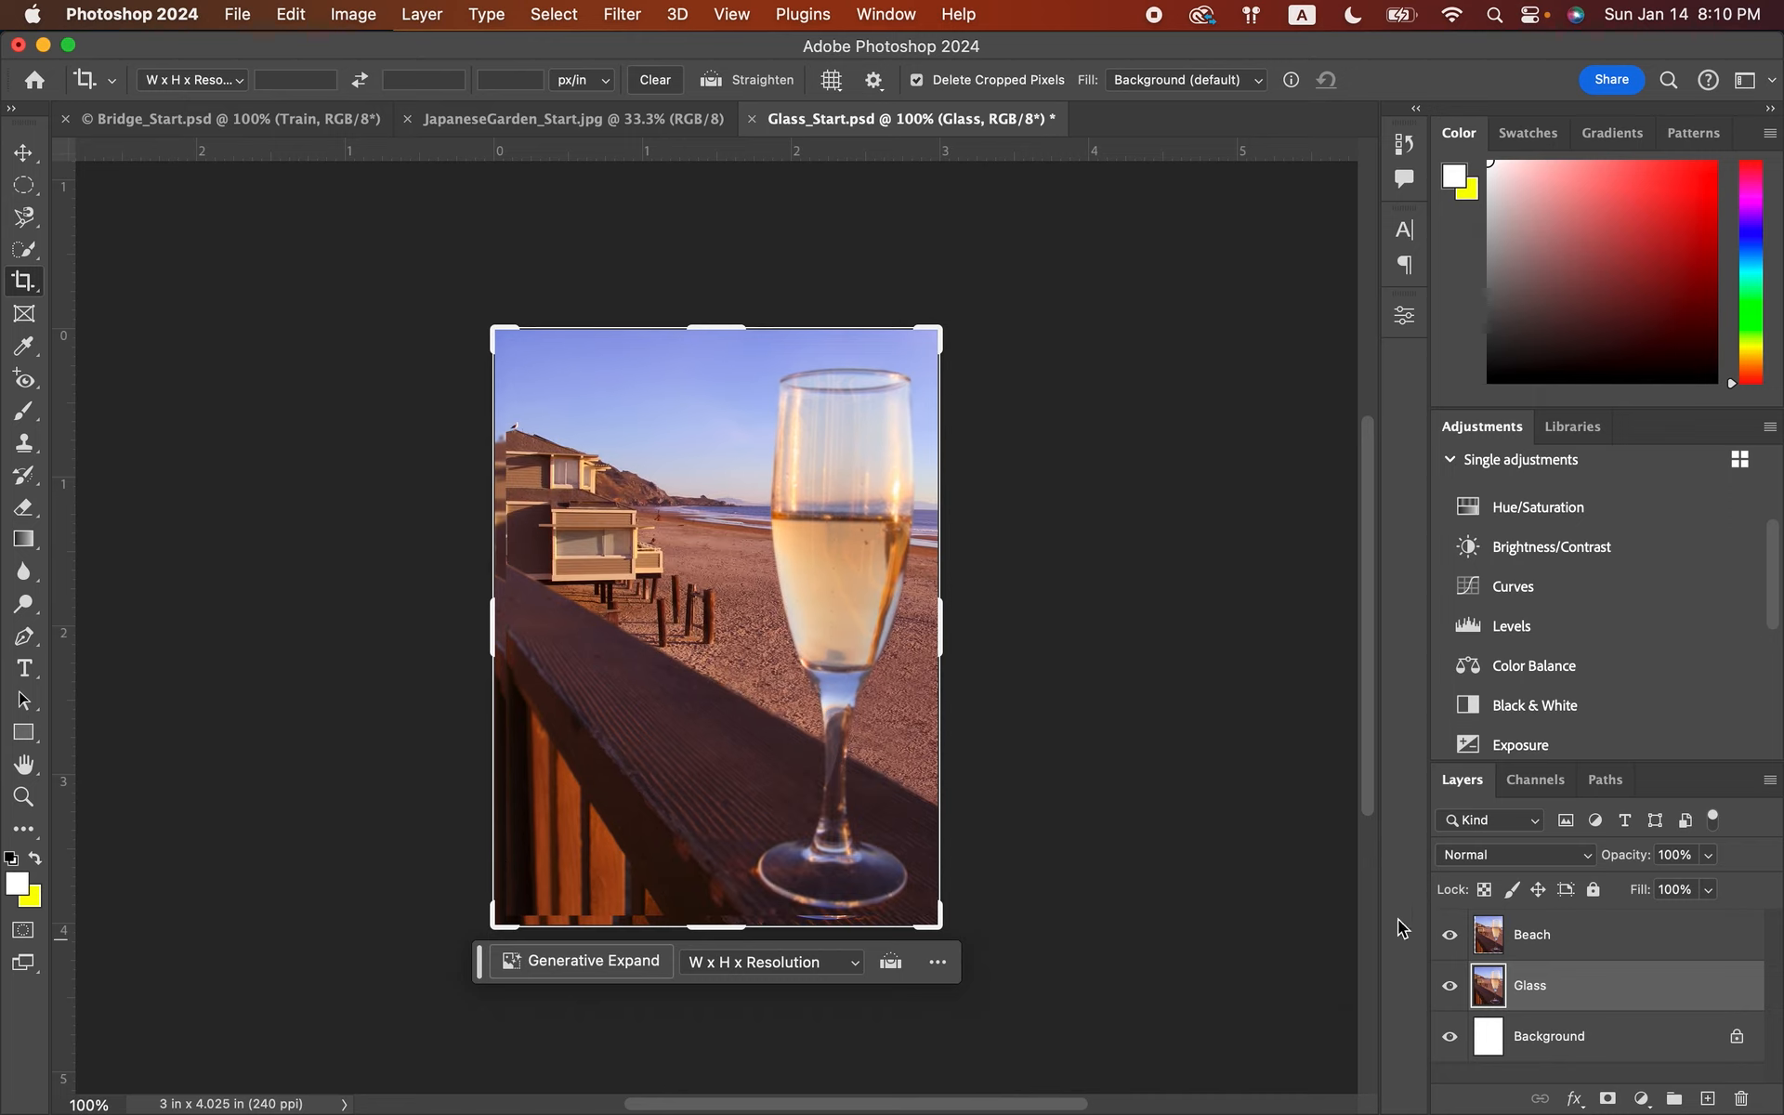
- Save the glass document in Photoshop format as Glass_working.psd in the Lesson05 folder, keeping Maximize Compatibility on
left_click(238, 15)
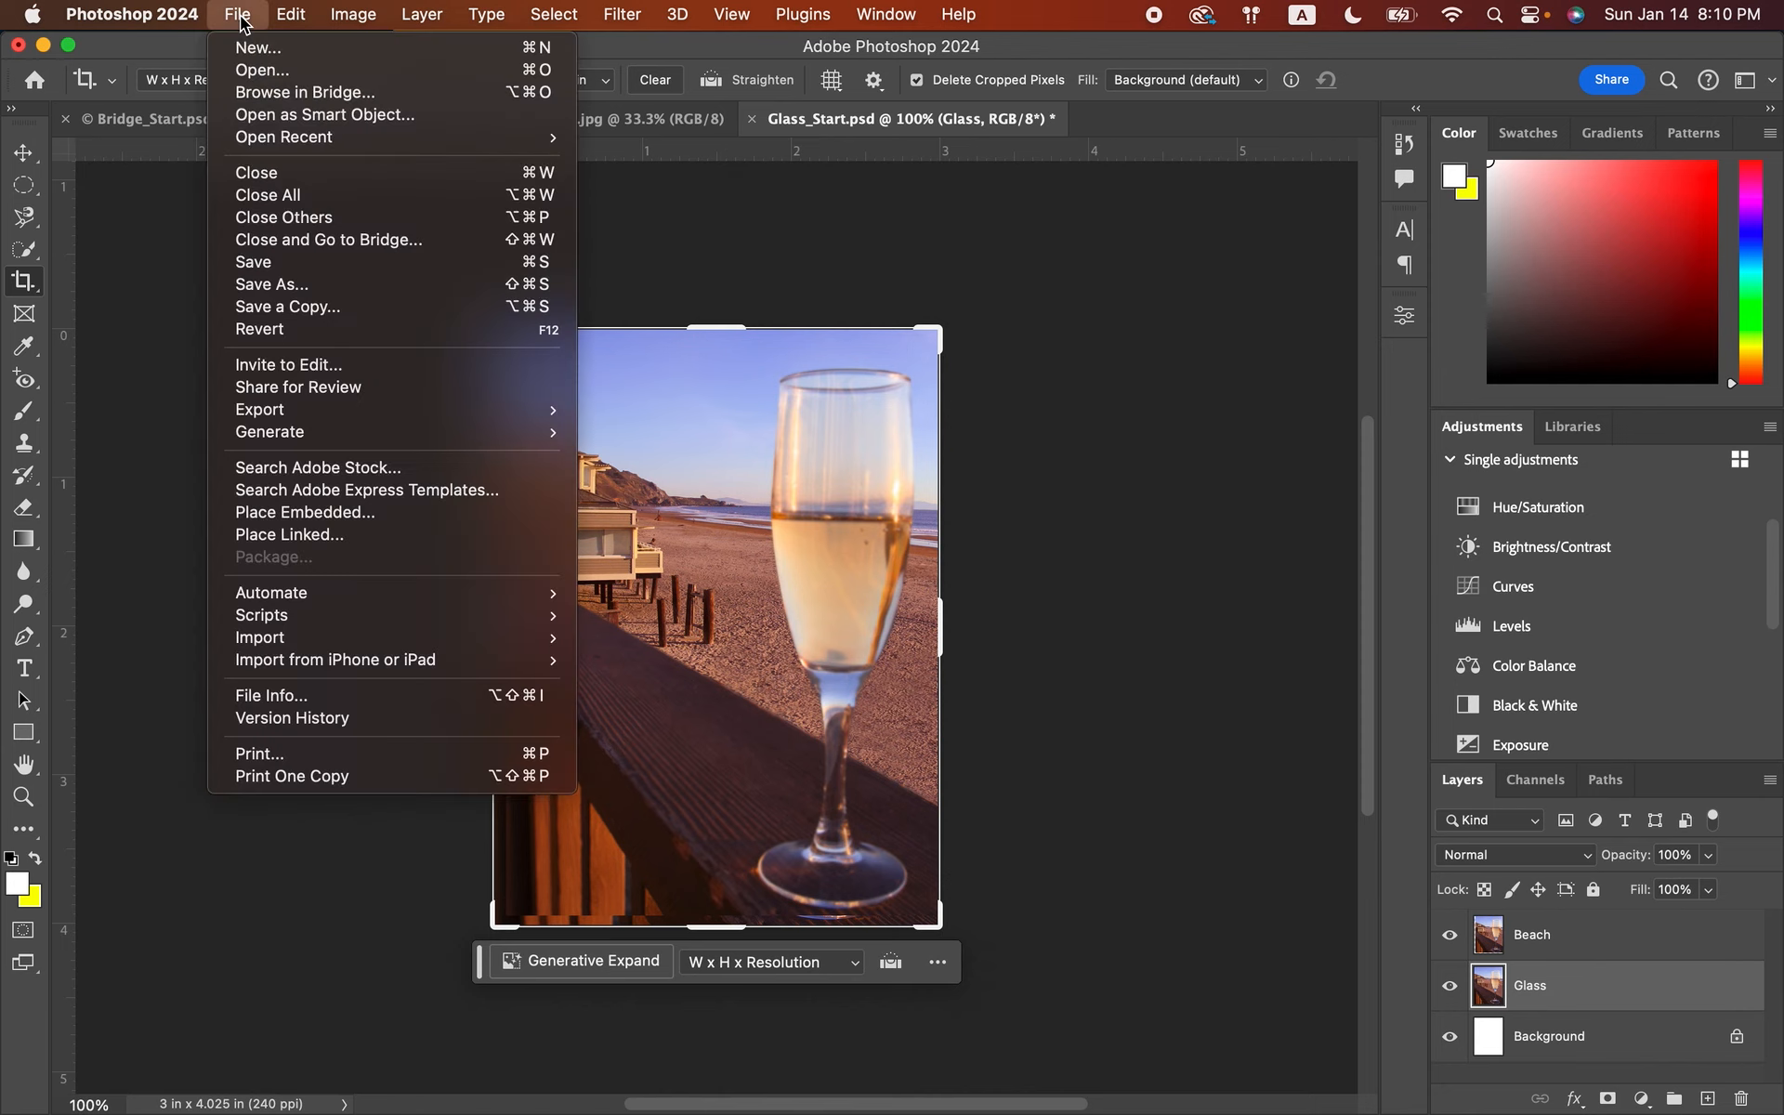
left_click(320, 283)
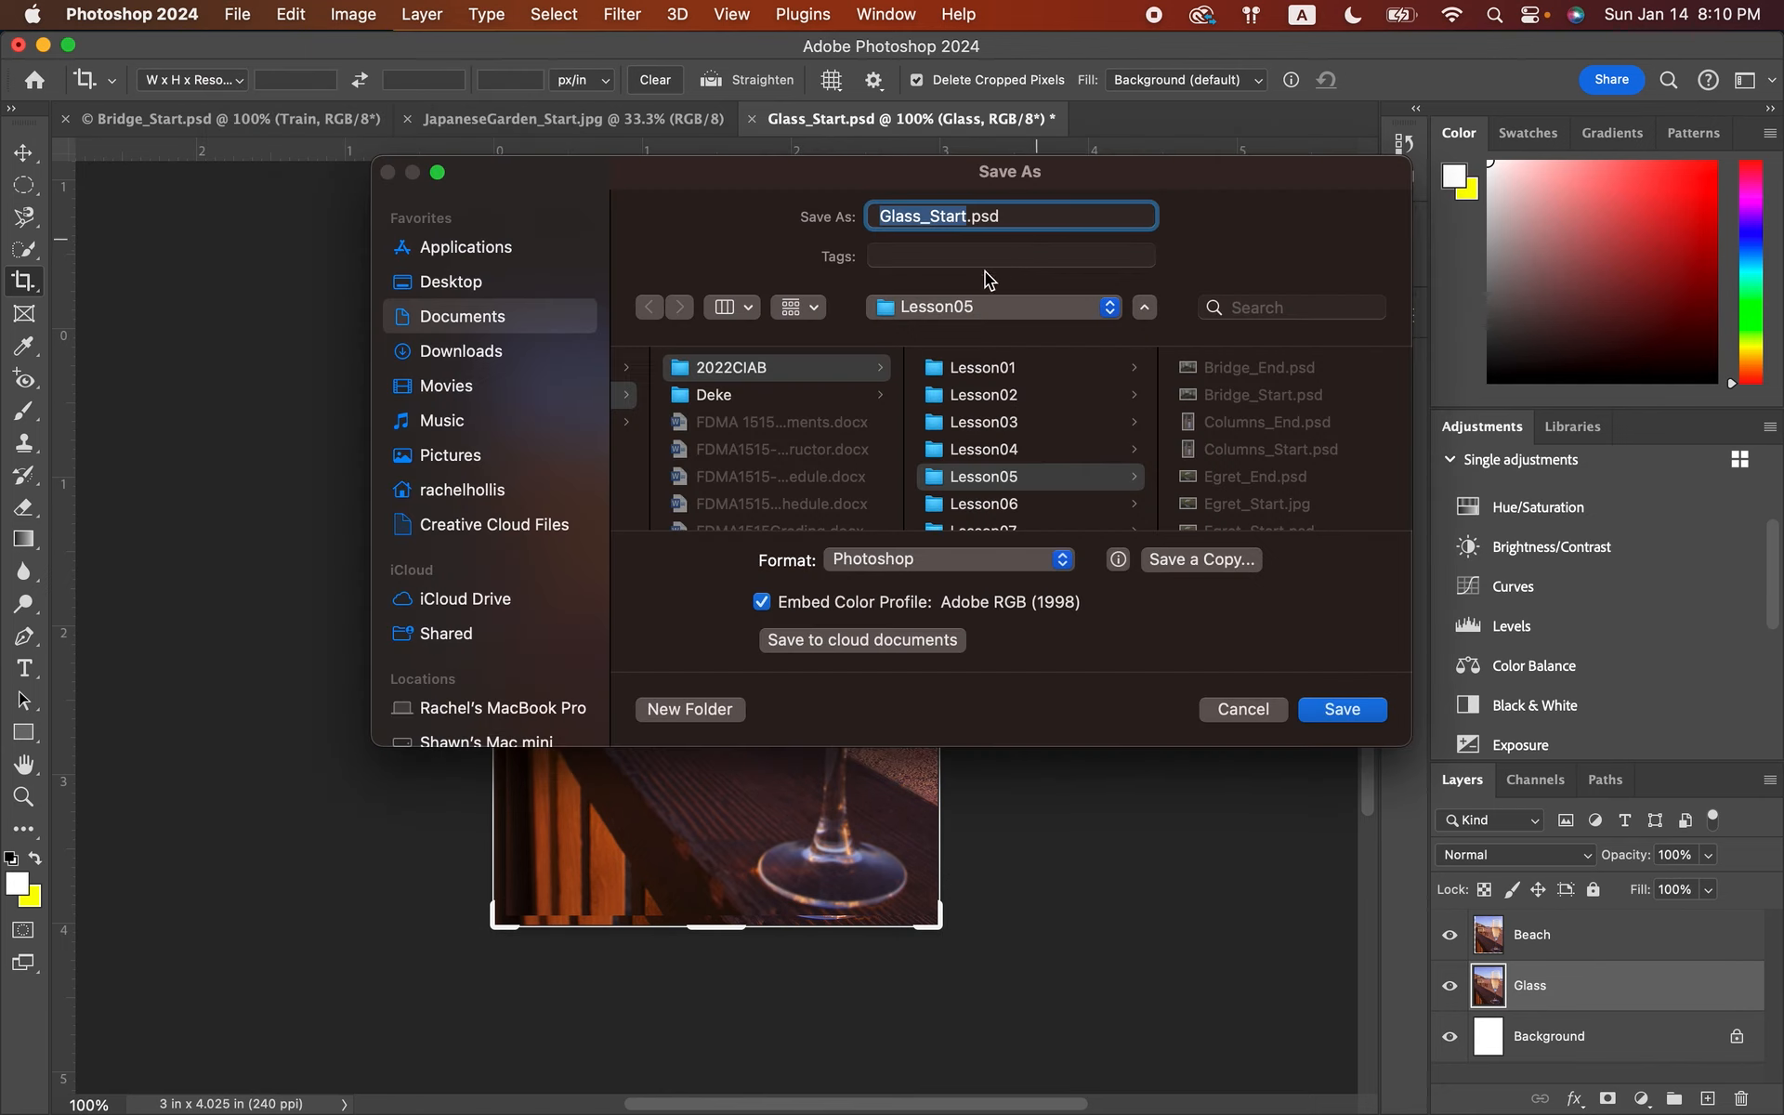
left_click(966, 215)
key("BackSpace")
key("BackSpace")
key("BackSpace")
key("BackSpace")
key("BackSpace")
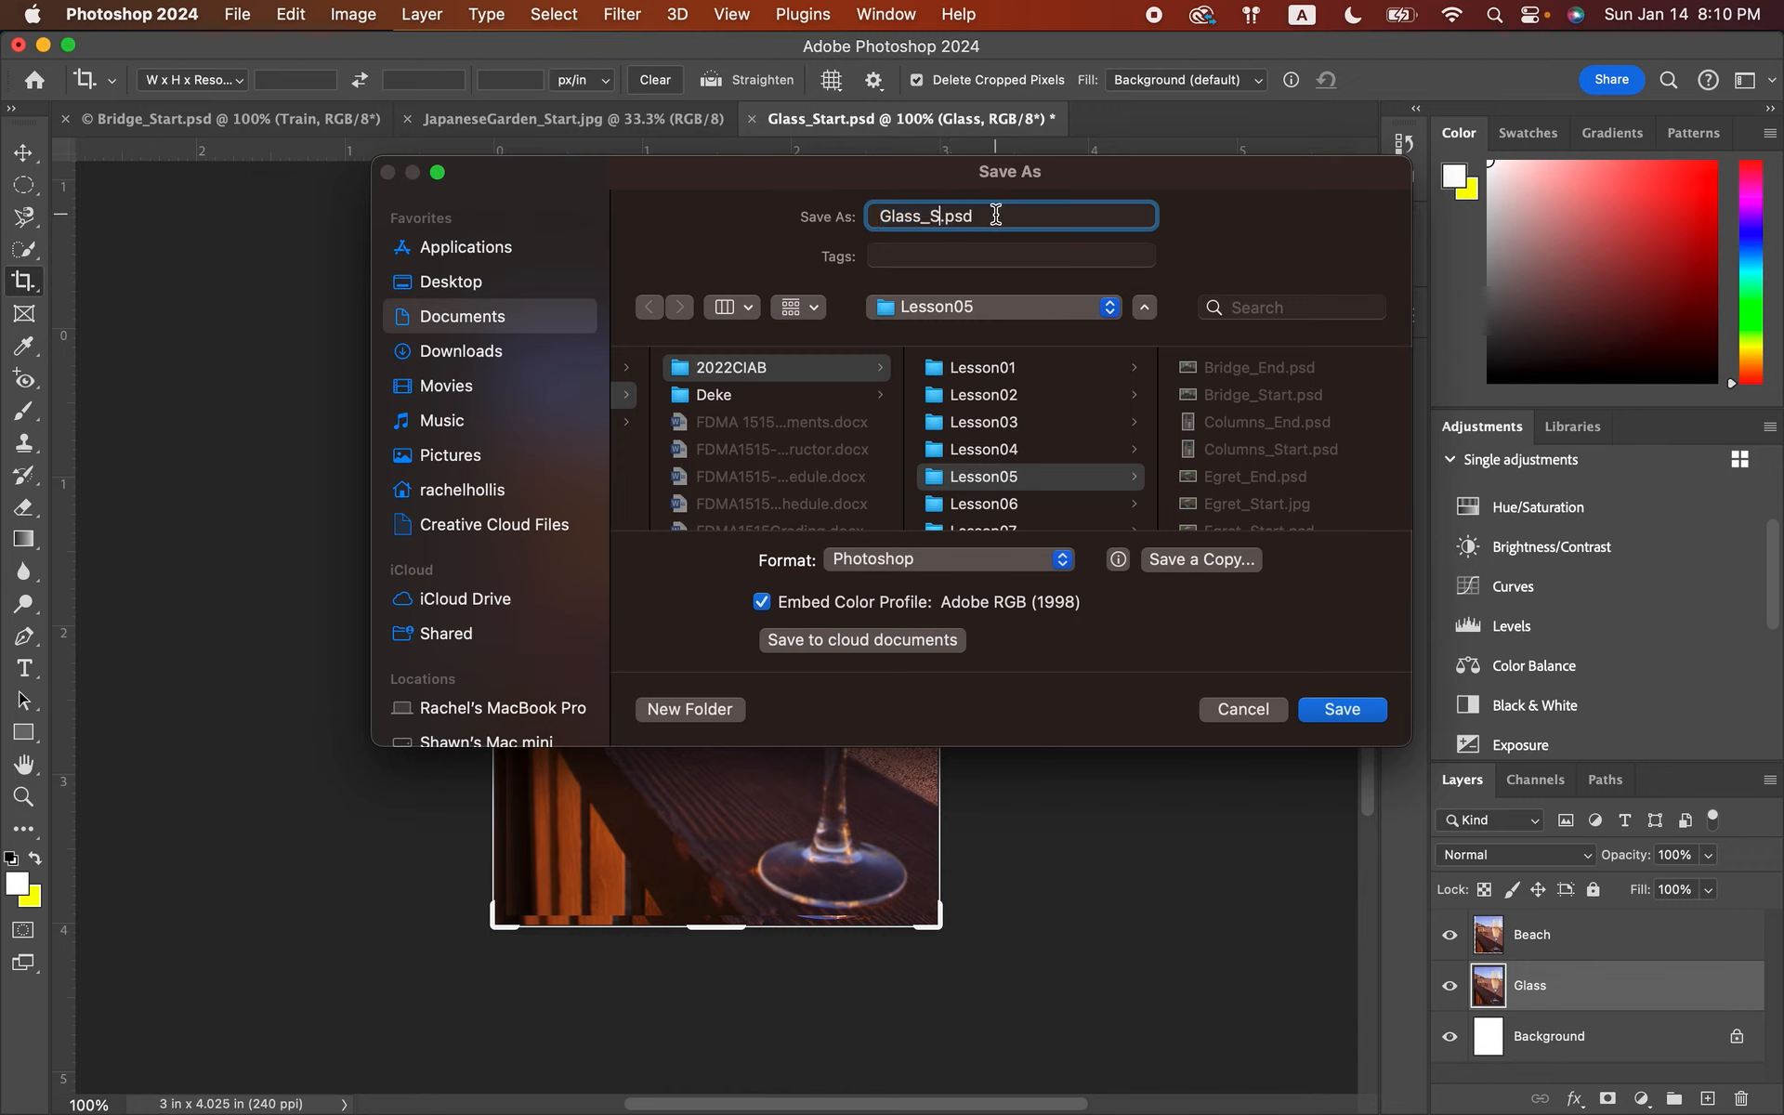
type("working")
key("Return")
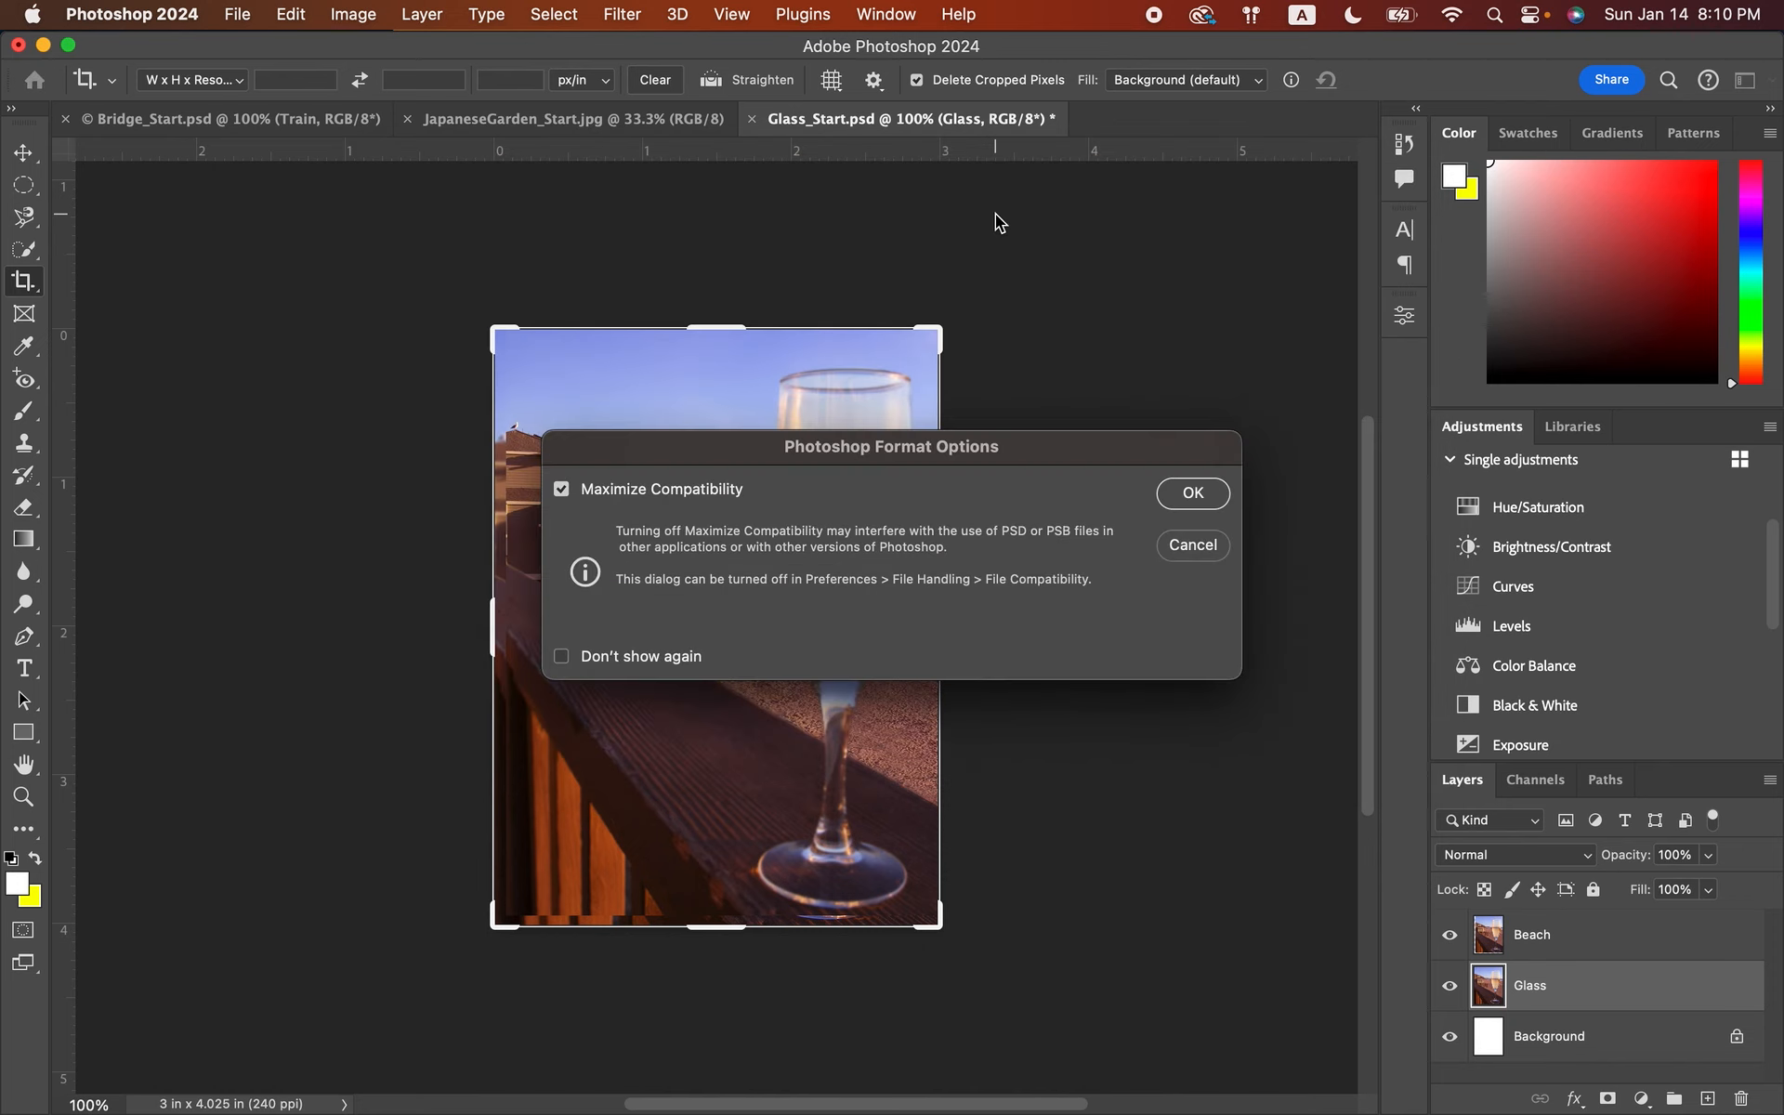
left_click(1193, 492)
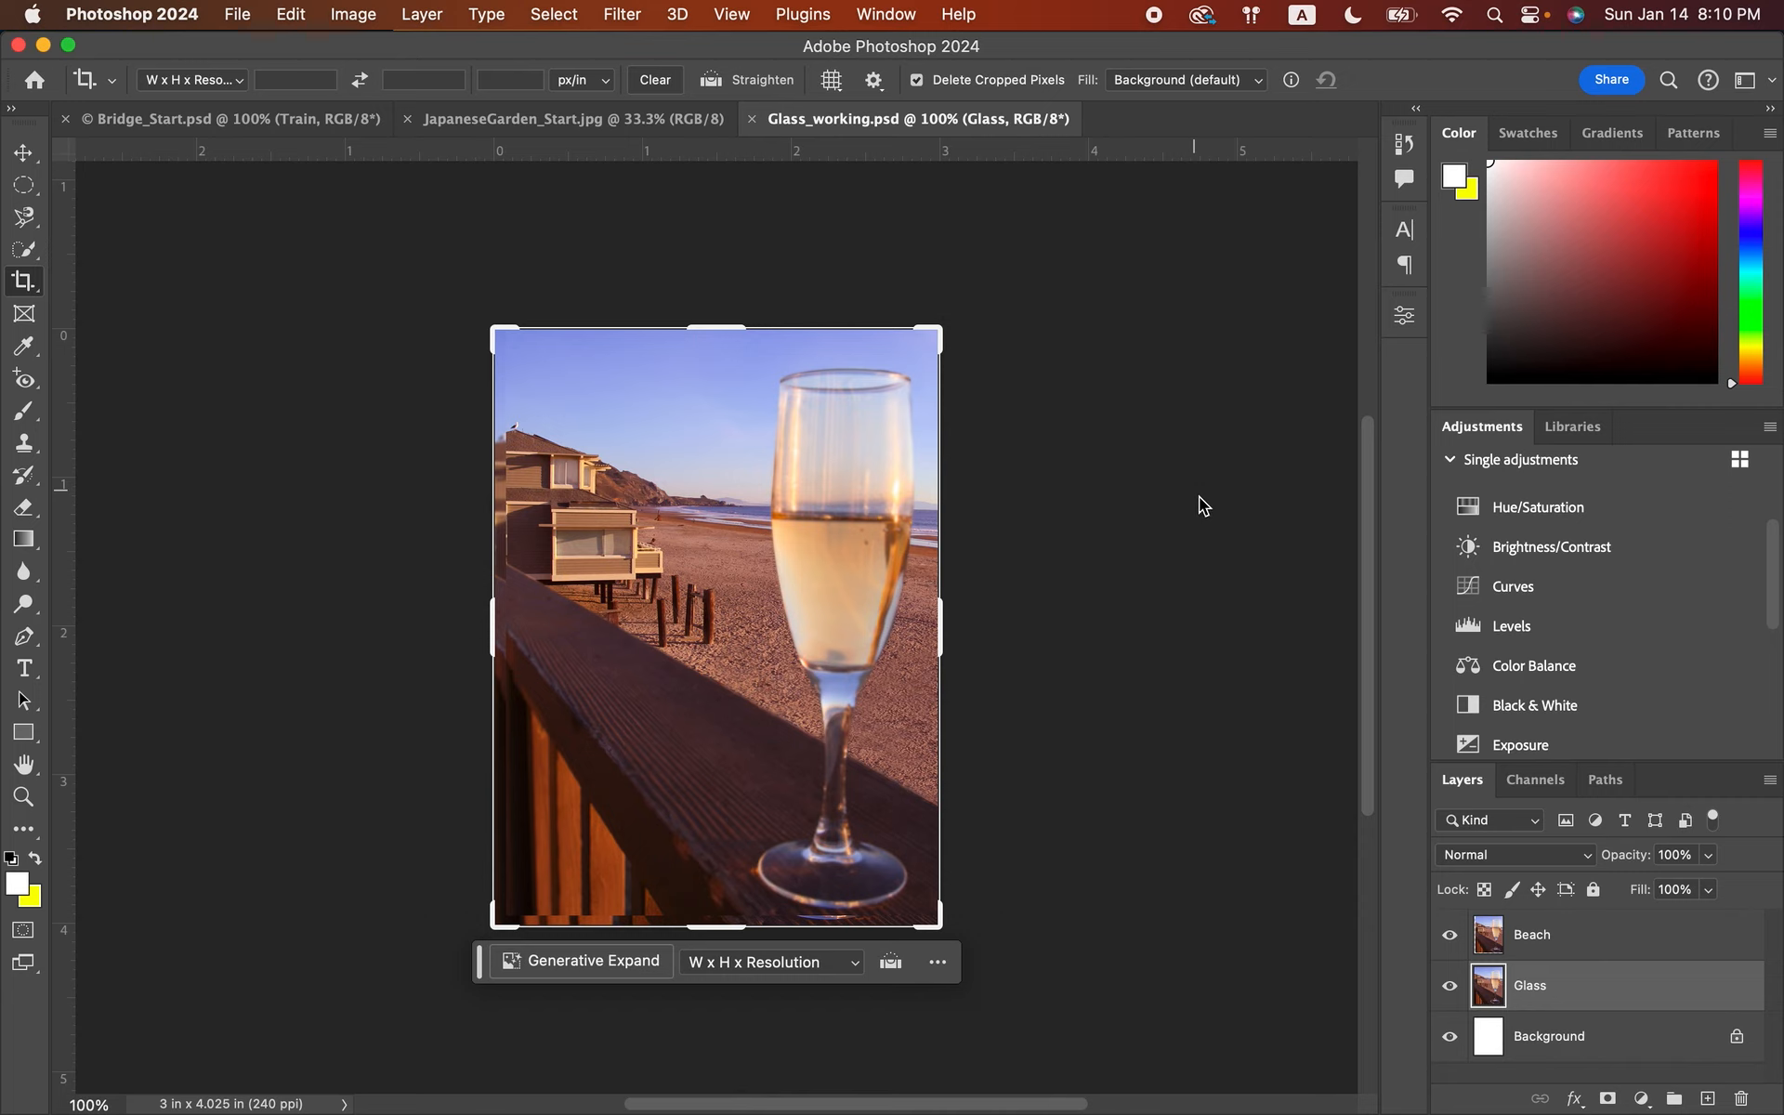
- Compare the two focus versions by hiding and reshowing the Beach layer, and select both the Beach and Glass layers
left_click(1452, 936)
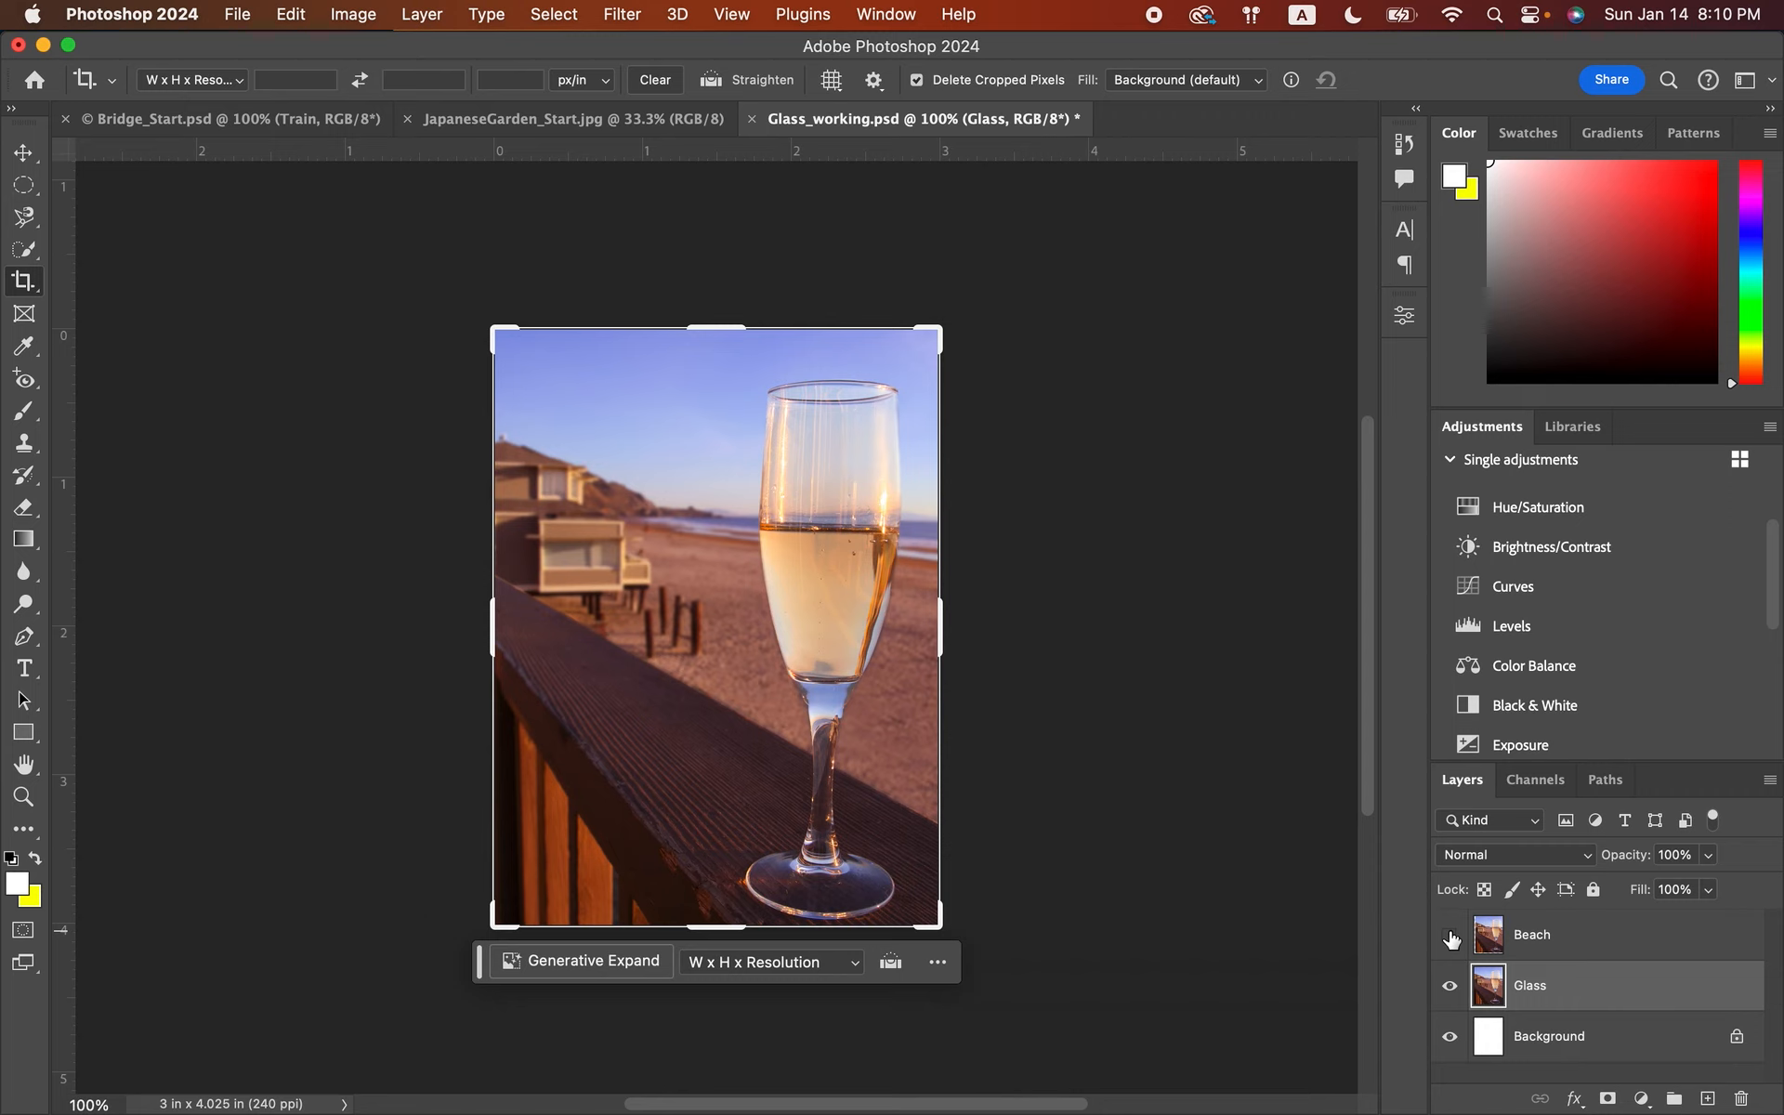
left_click(1450, 936)
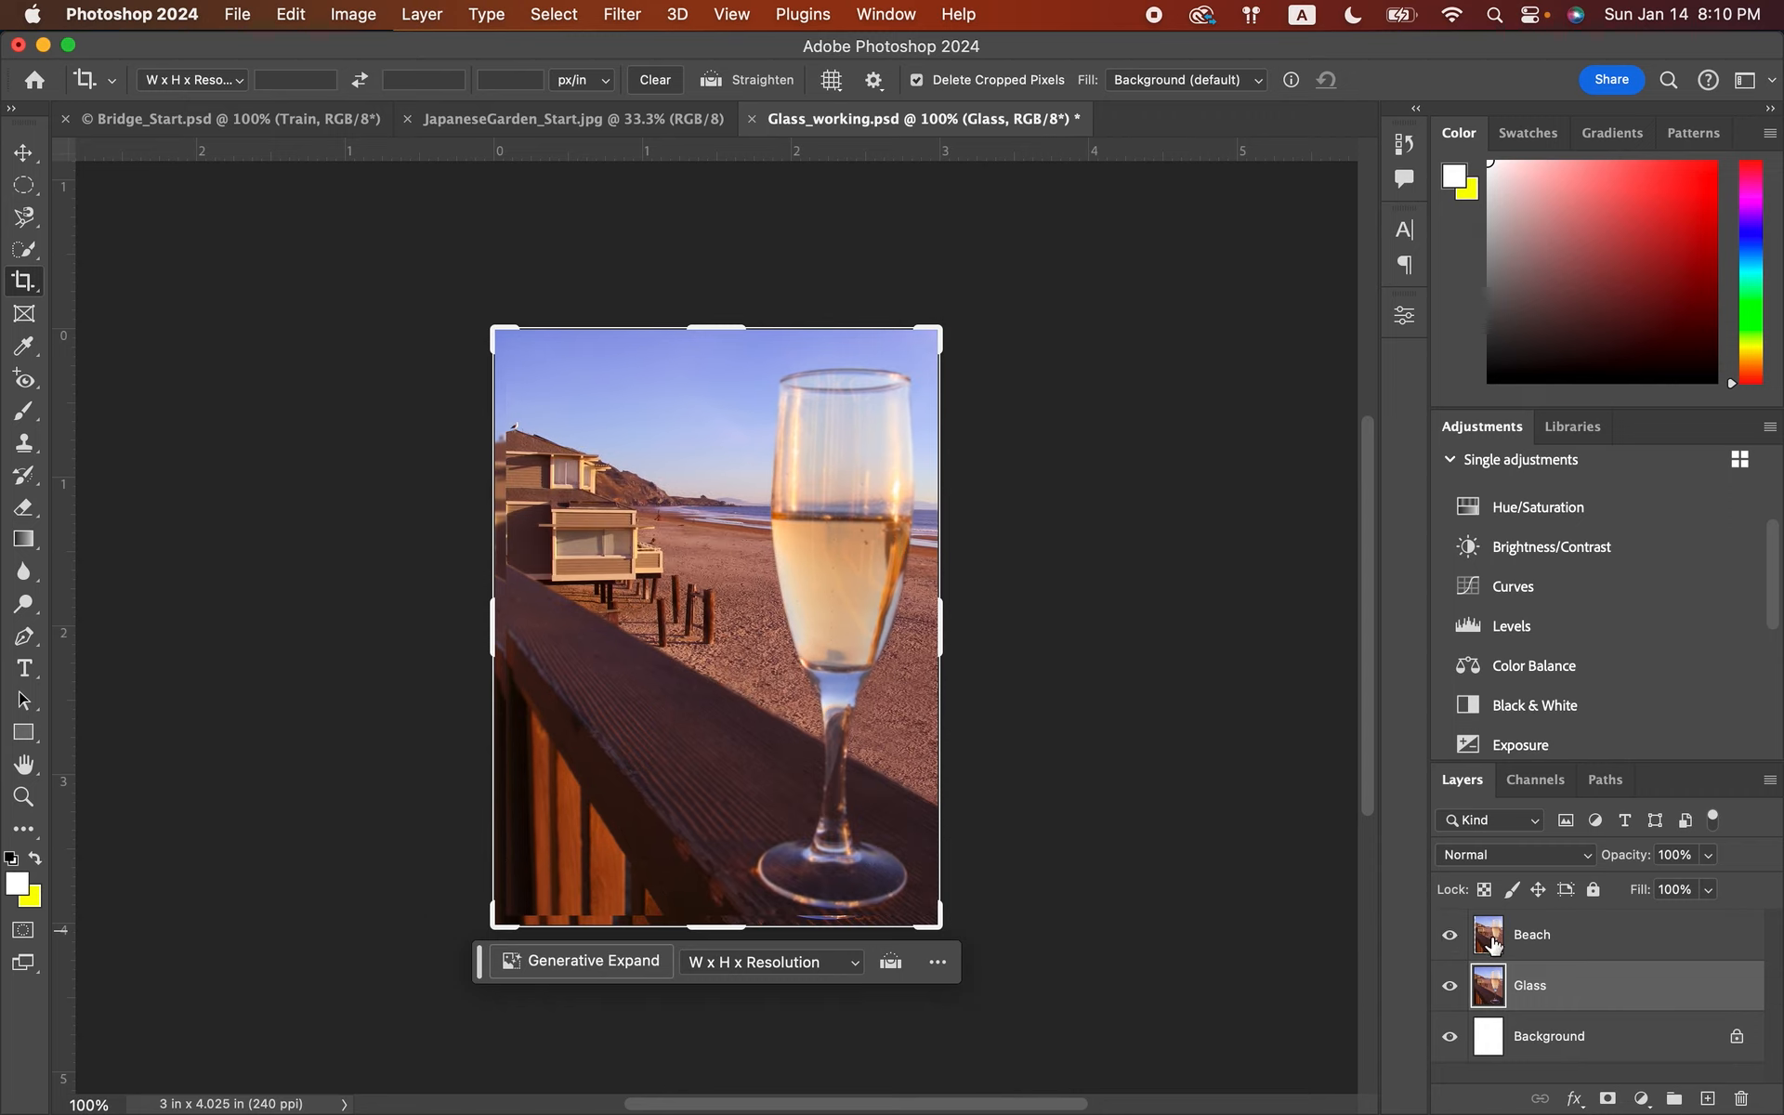
left_click(1602, 937, "shift")
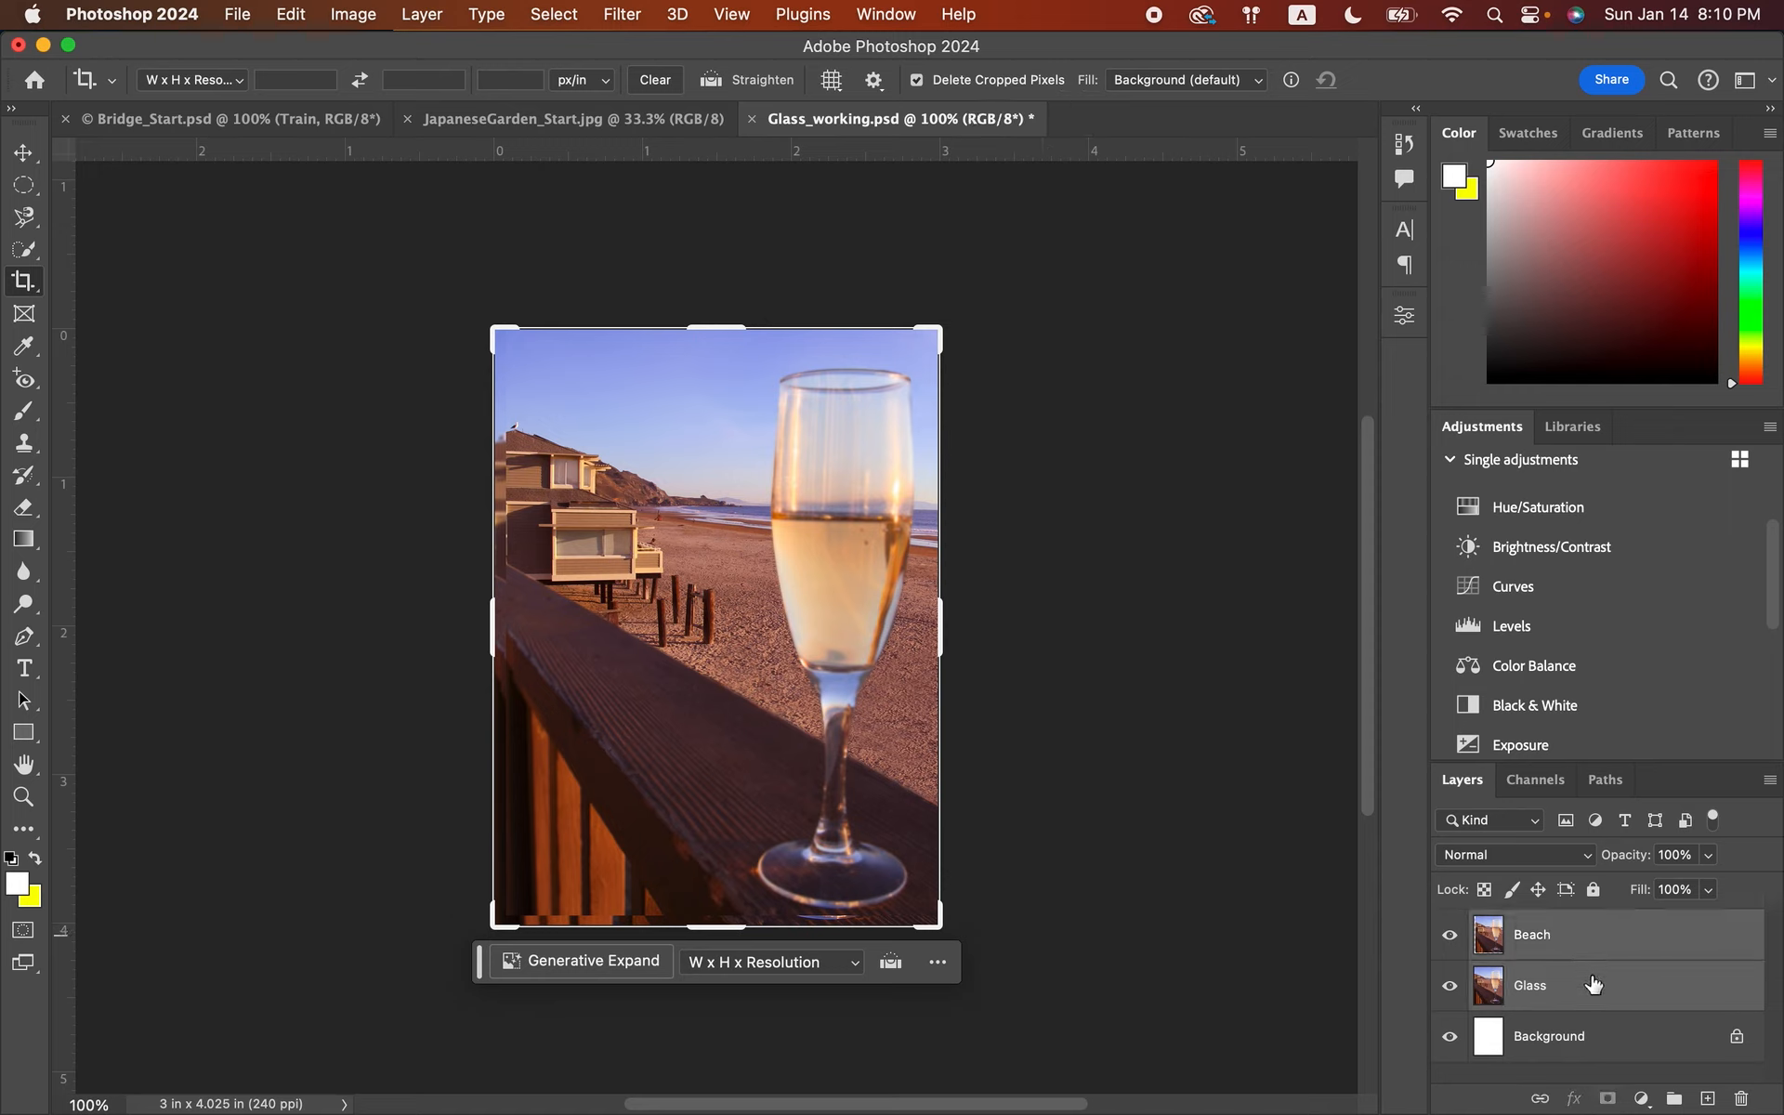
left_click(1594, 985)
left_click(1594, 946, "shift")
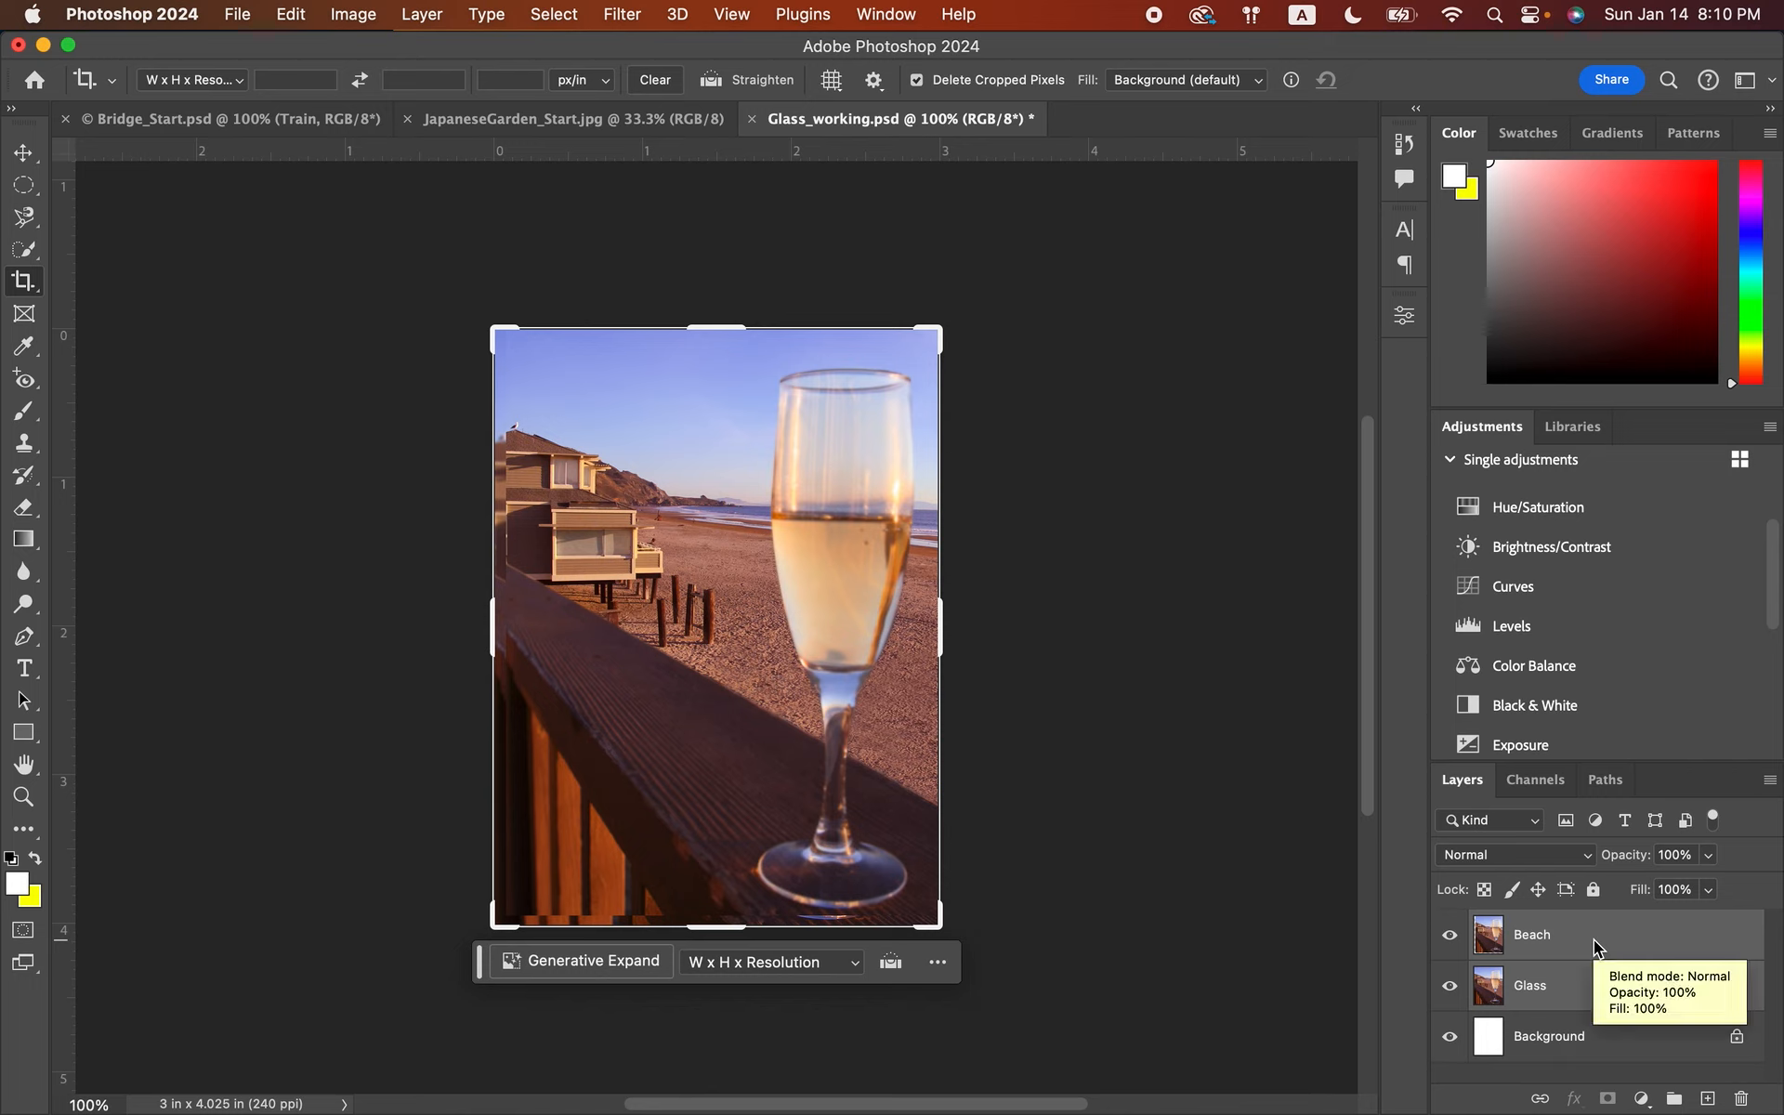
- Auto-align the selected Beach and Glass layers using the Auto projection, with Vignette Removal and Geometric Distortion turned off
left_click(292, 19)
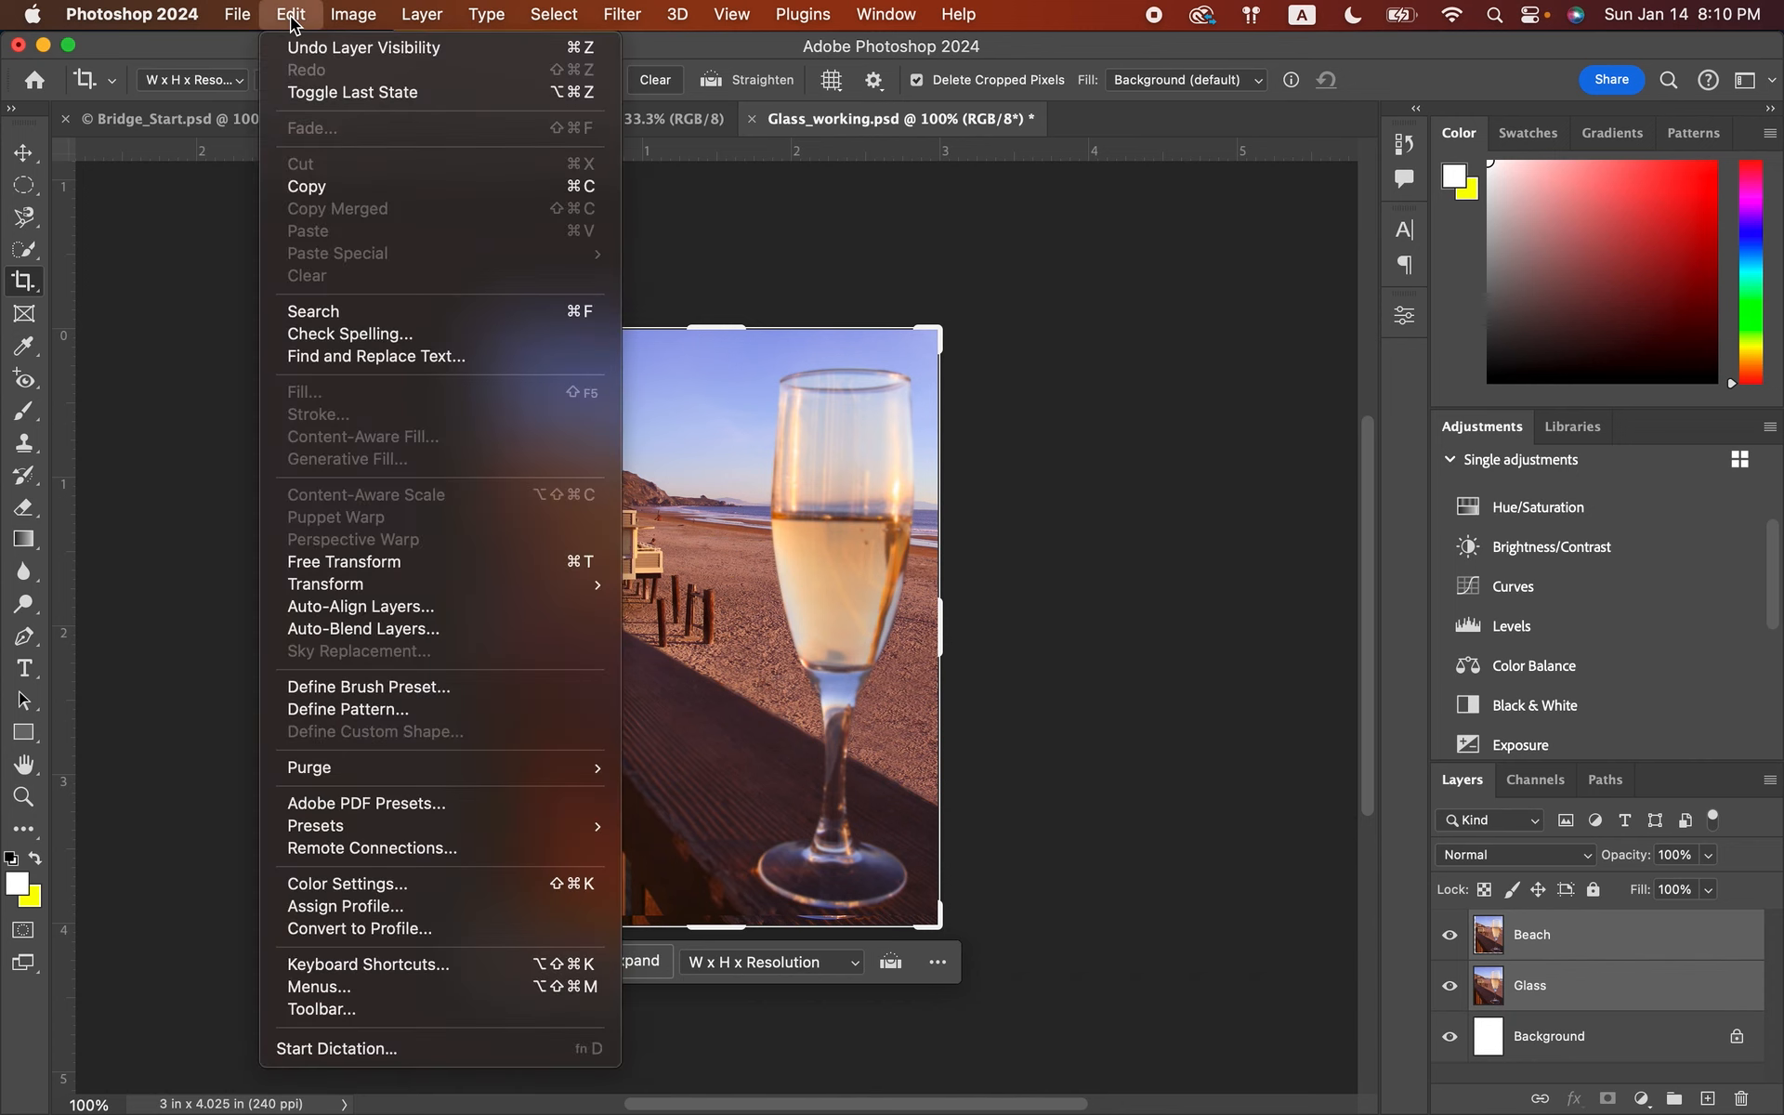
left_click(410, 605)
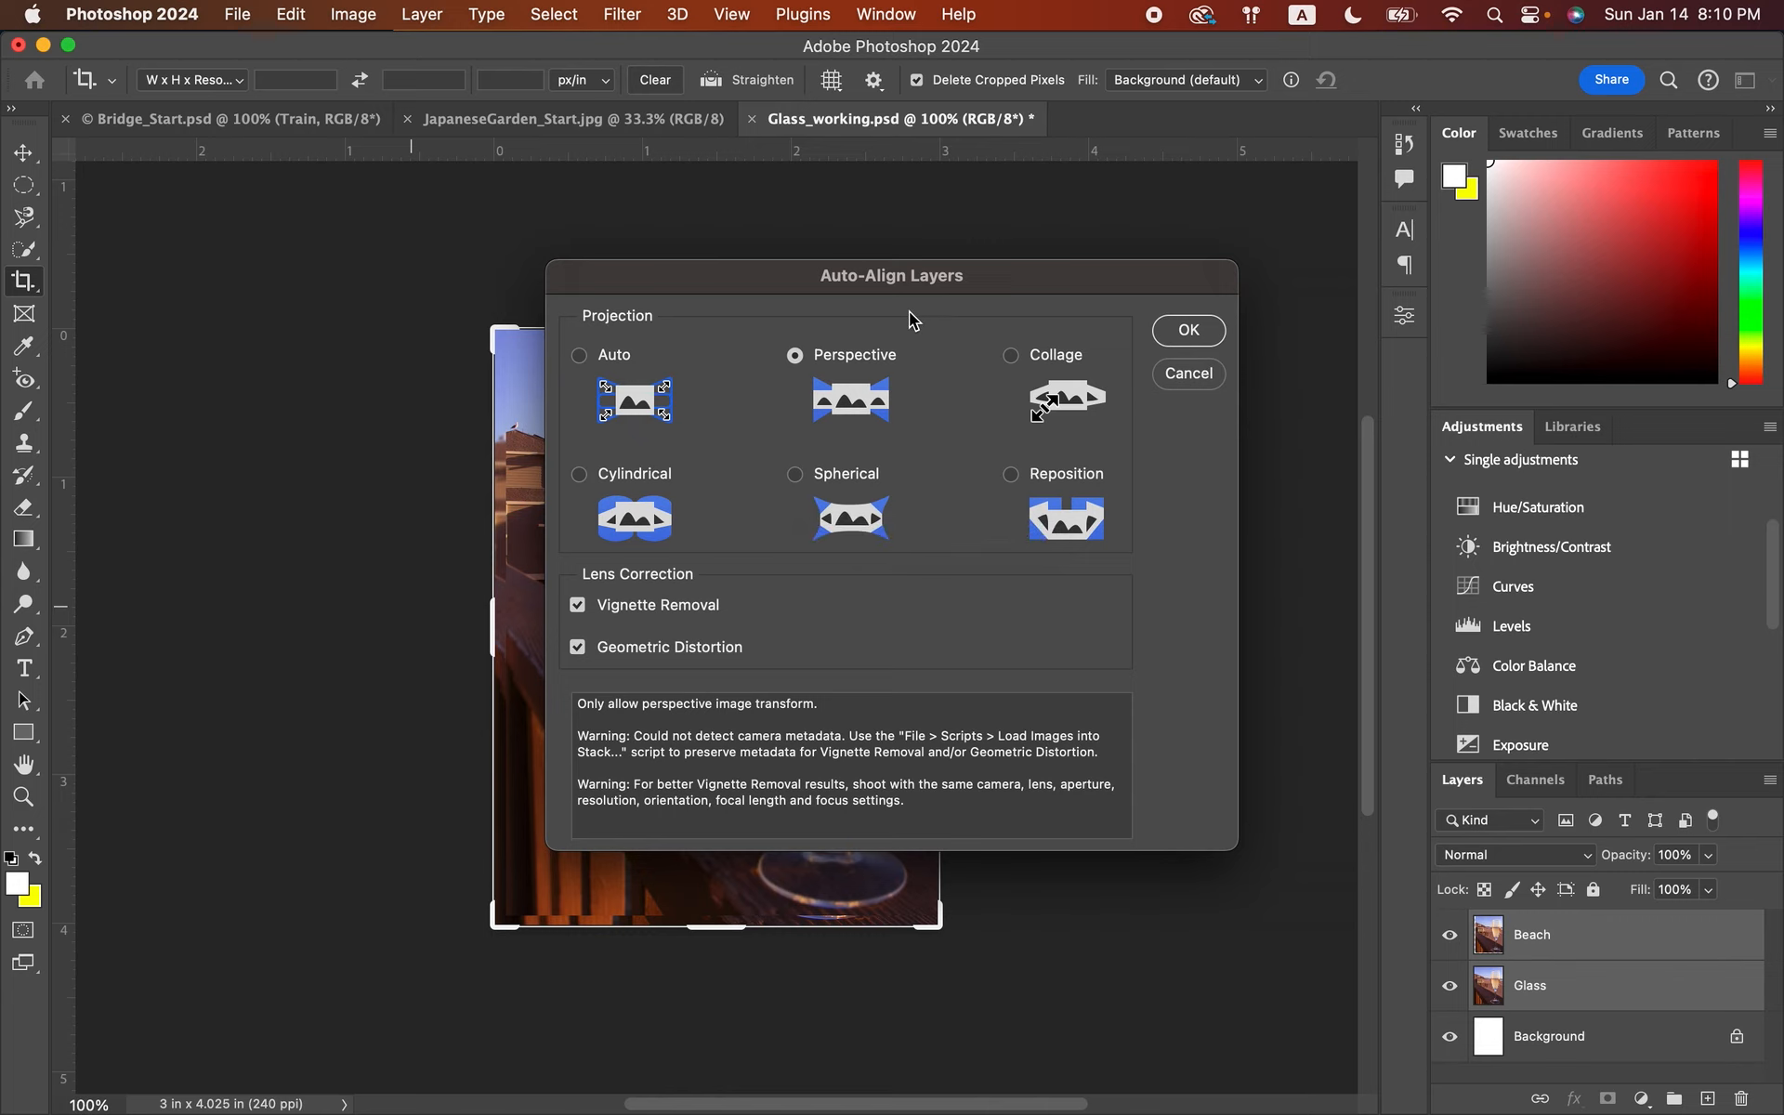
left_click(579, 361)
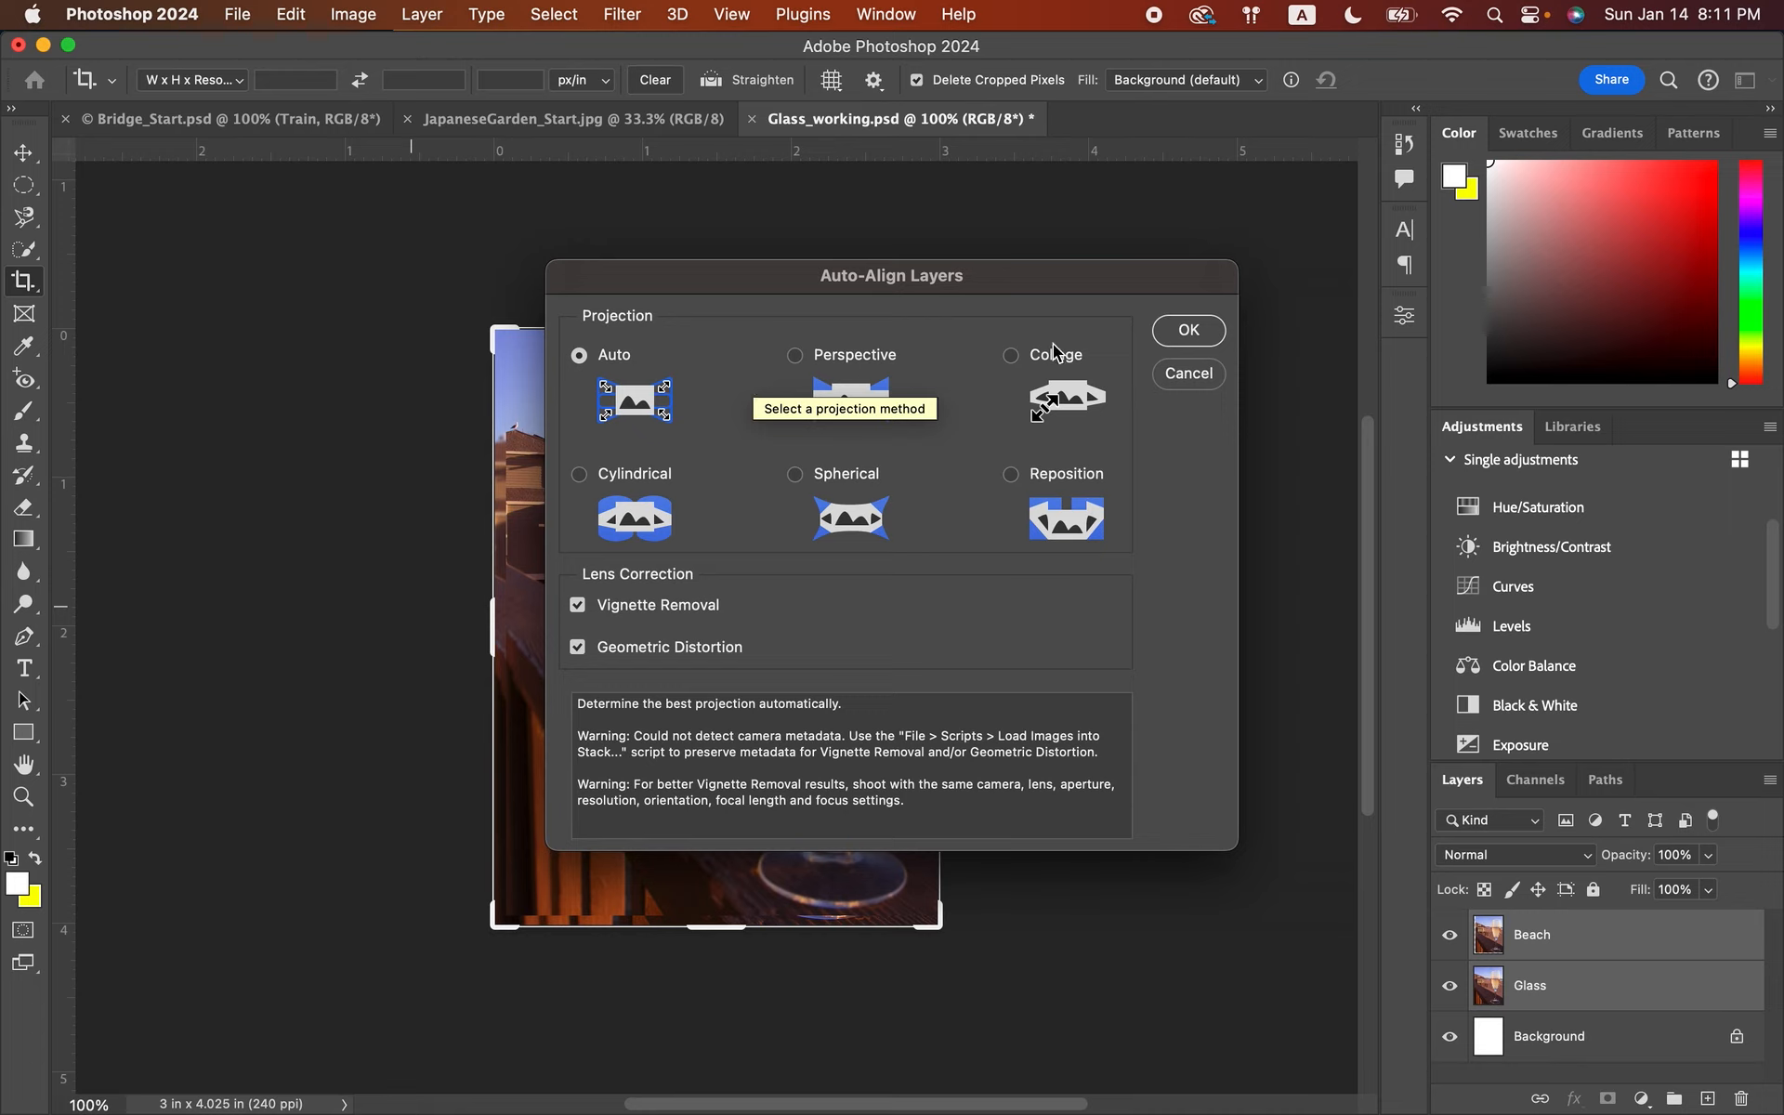
left_click(1180, 332)
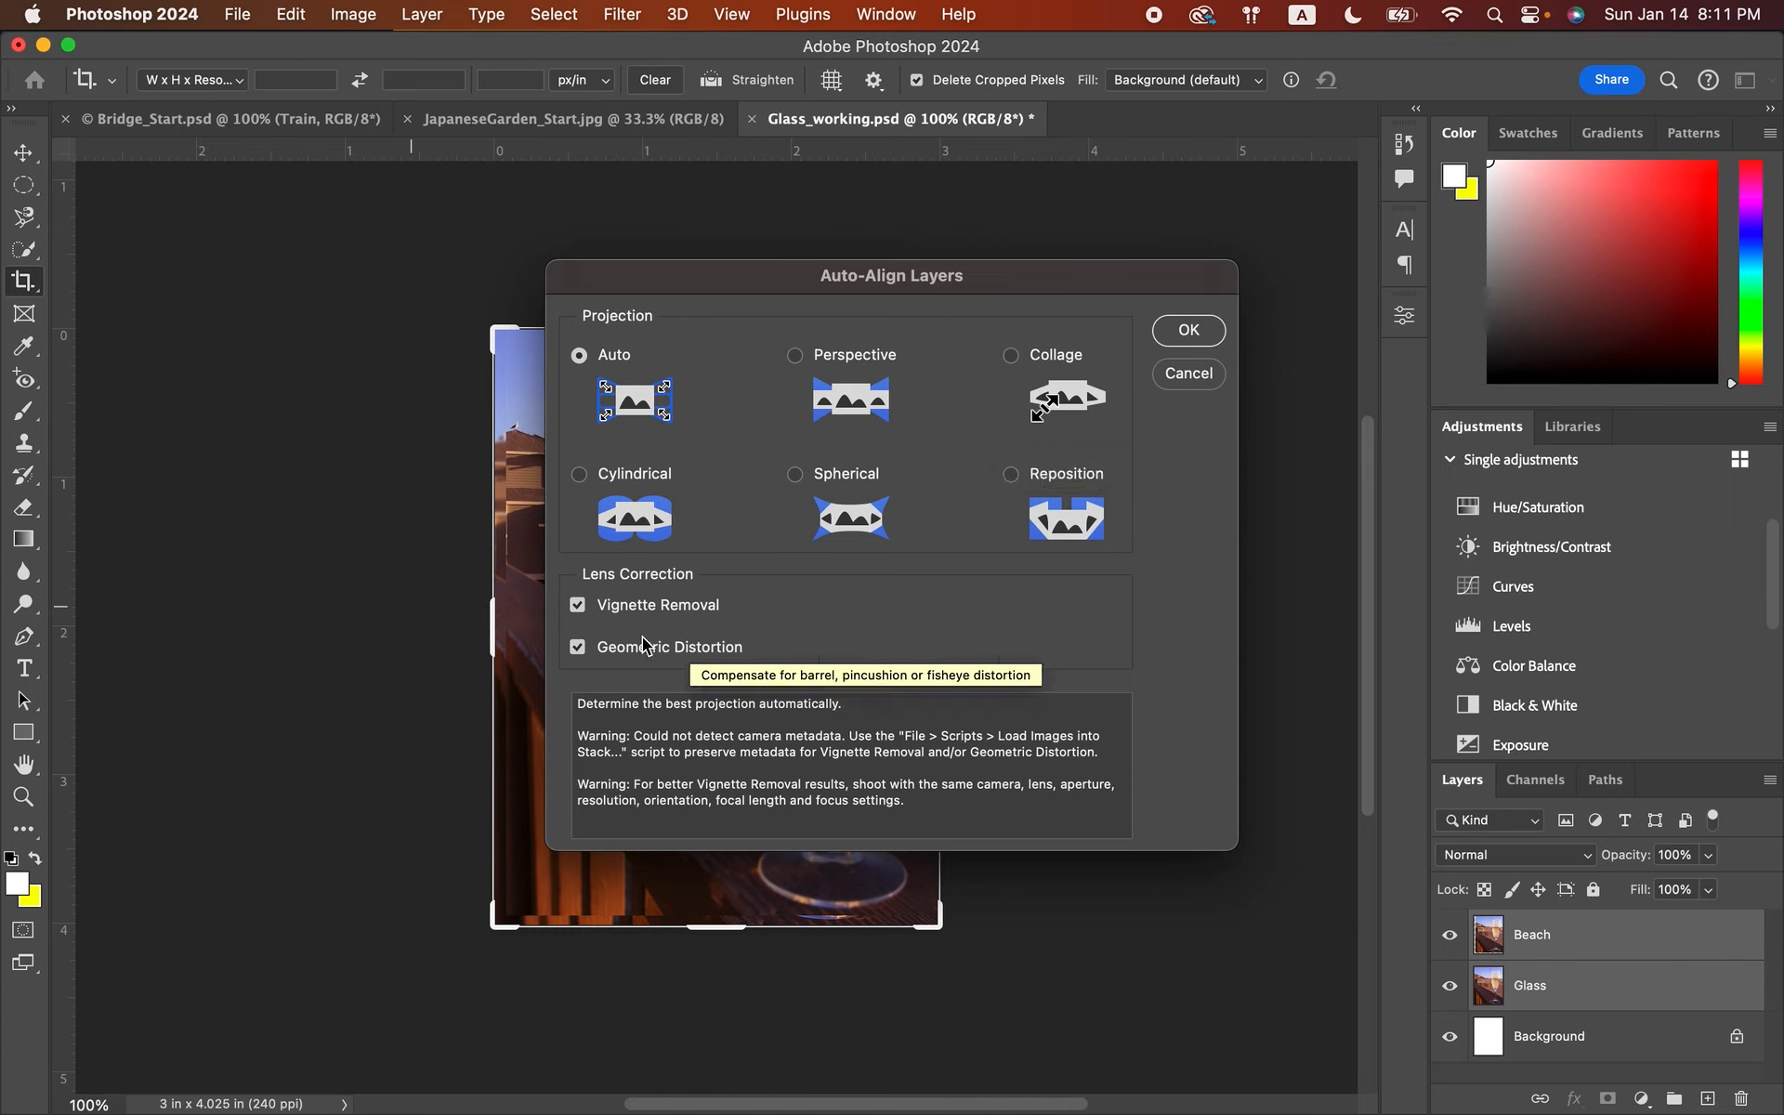
left_click(578, 606)
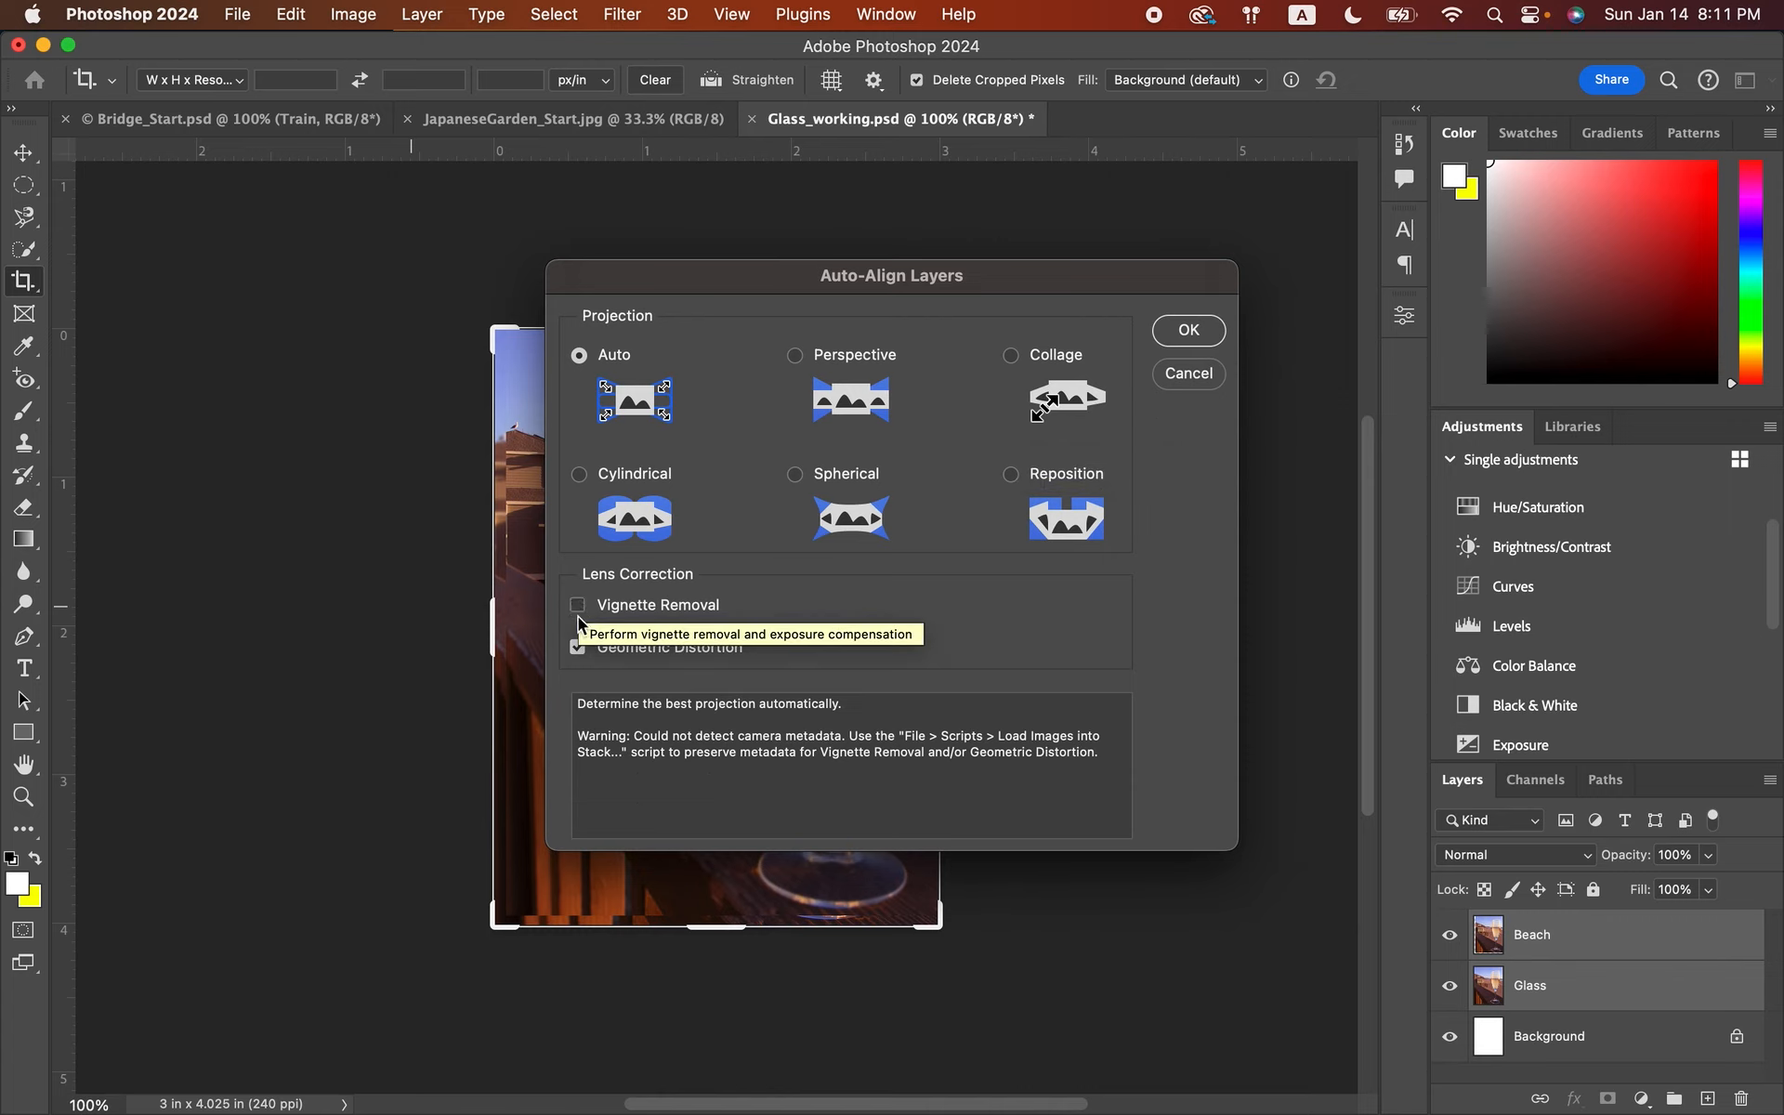
left_click(577, 646)
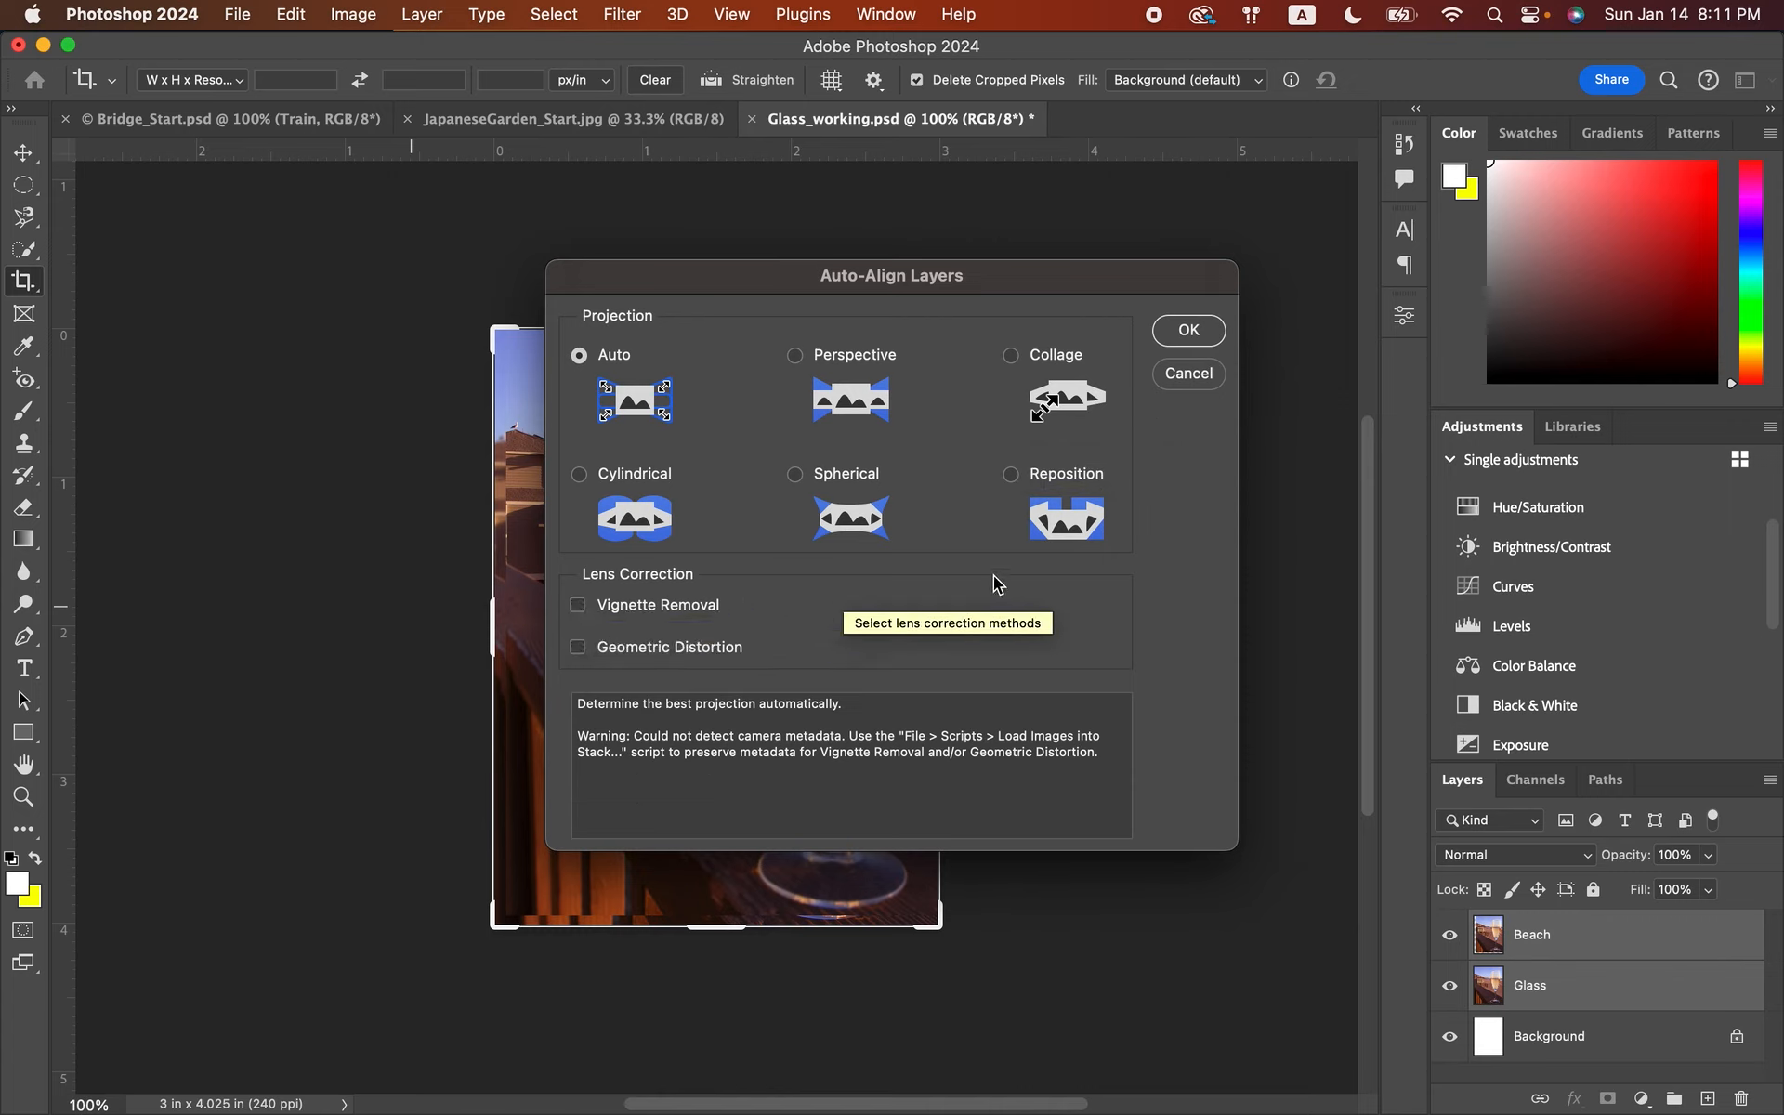
left_click(1181, 330)
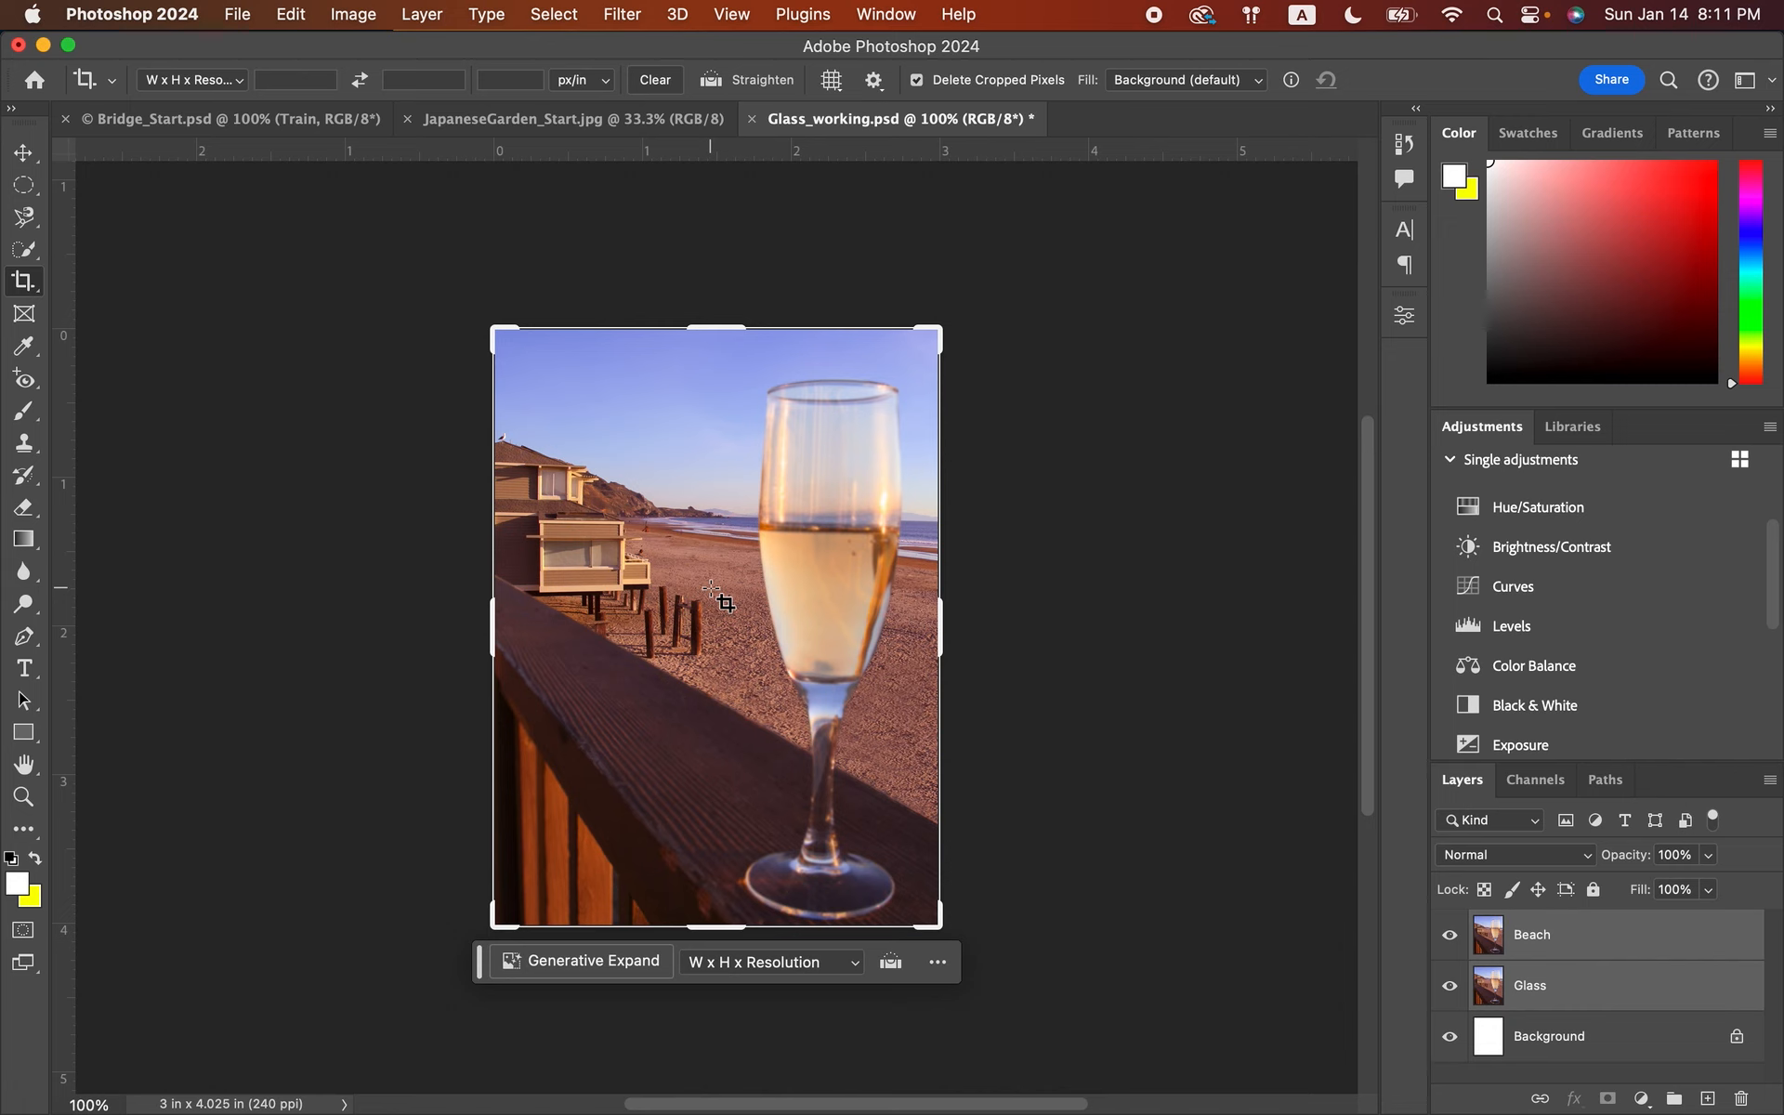
- Auto-blend the two aligned layers with Stack Images and Seamless Tones and Colors, turning off Content Aware Fill Transparent Areas
left_click(292, 16)
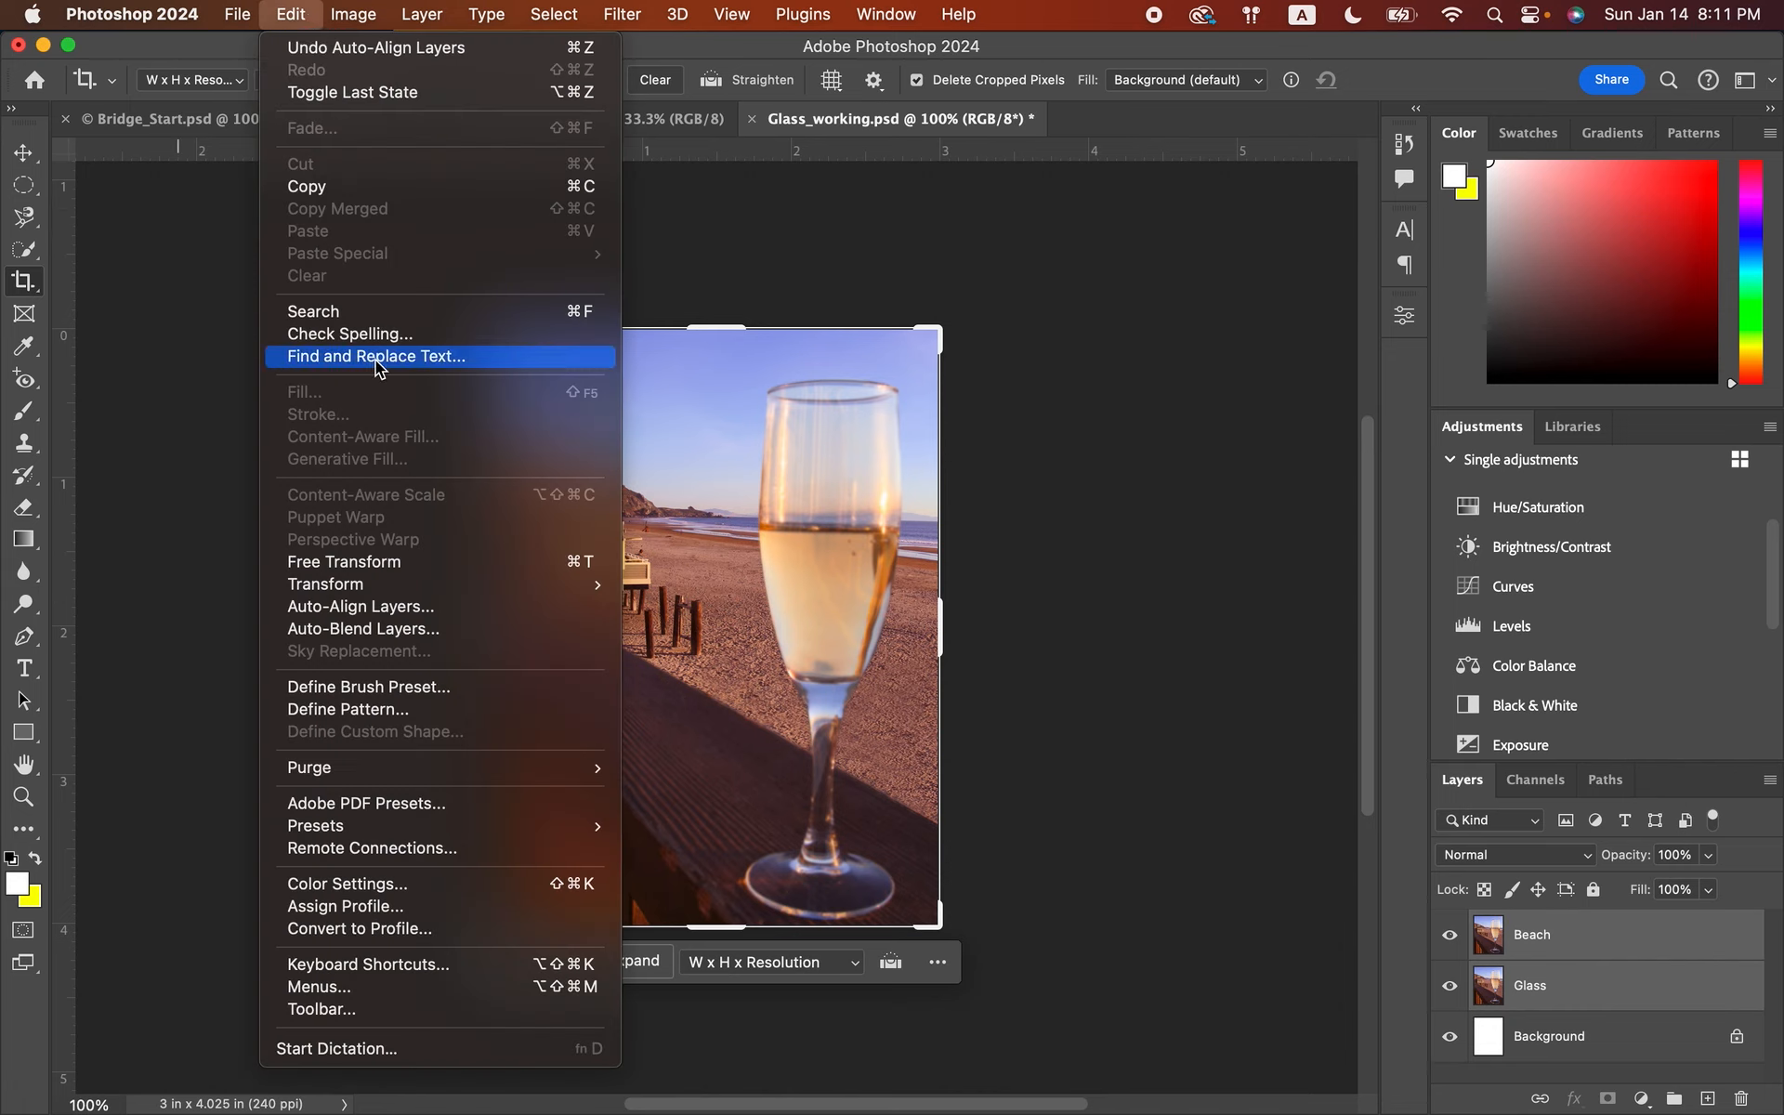
left_click(340, 627)
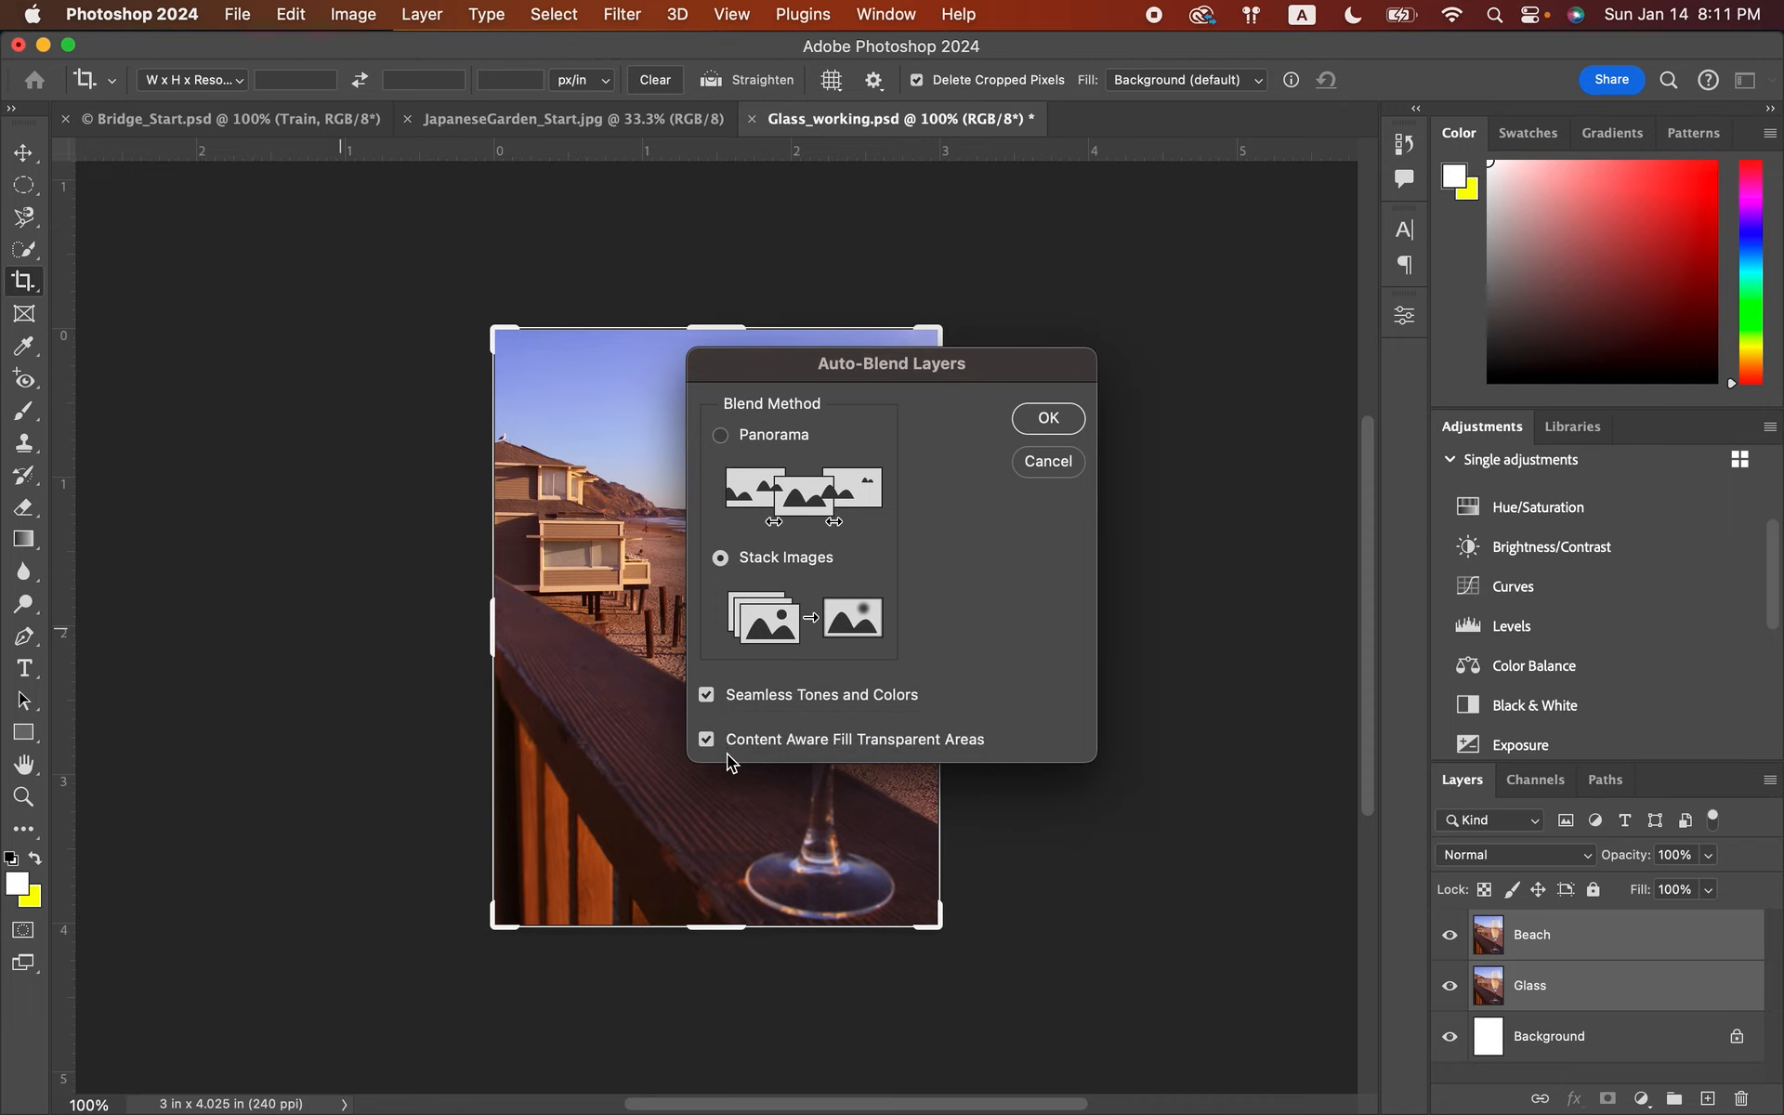
left_click(705, 738)
left_click(1047, 418)
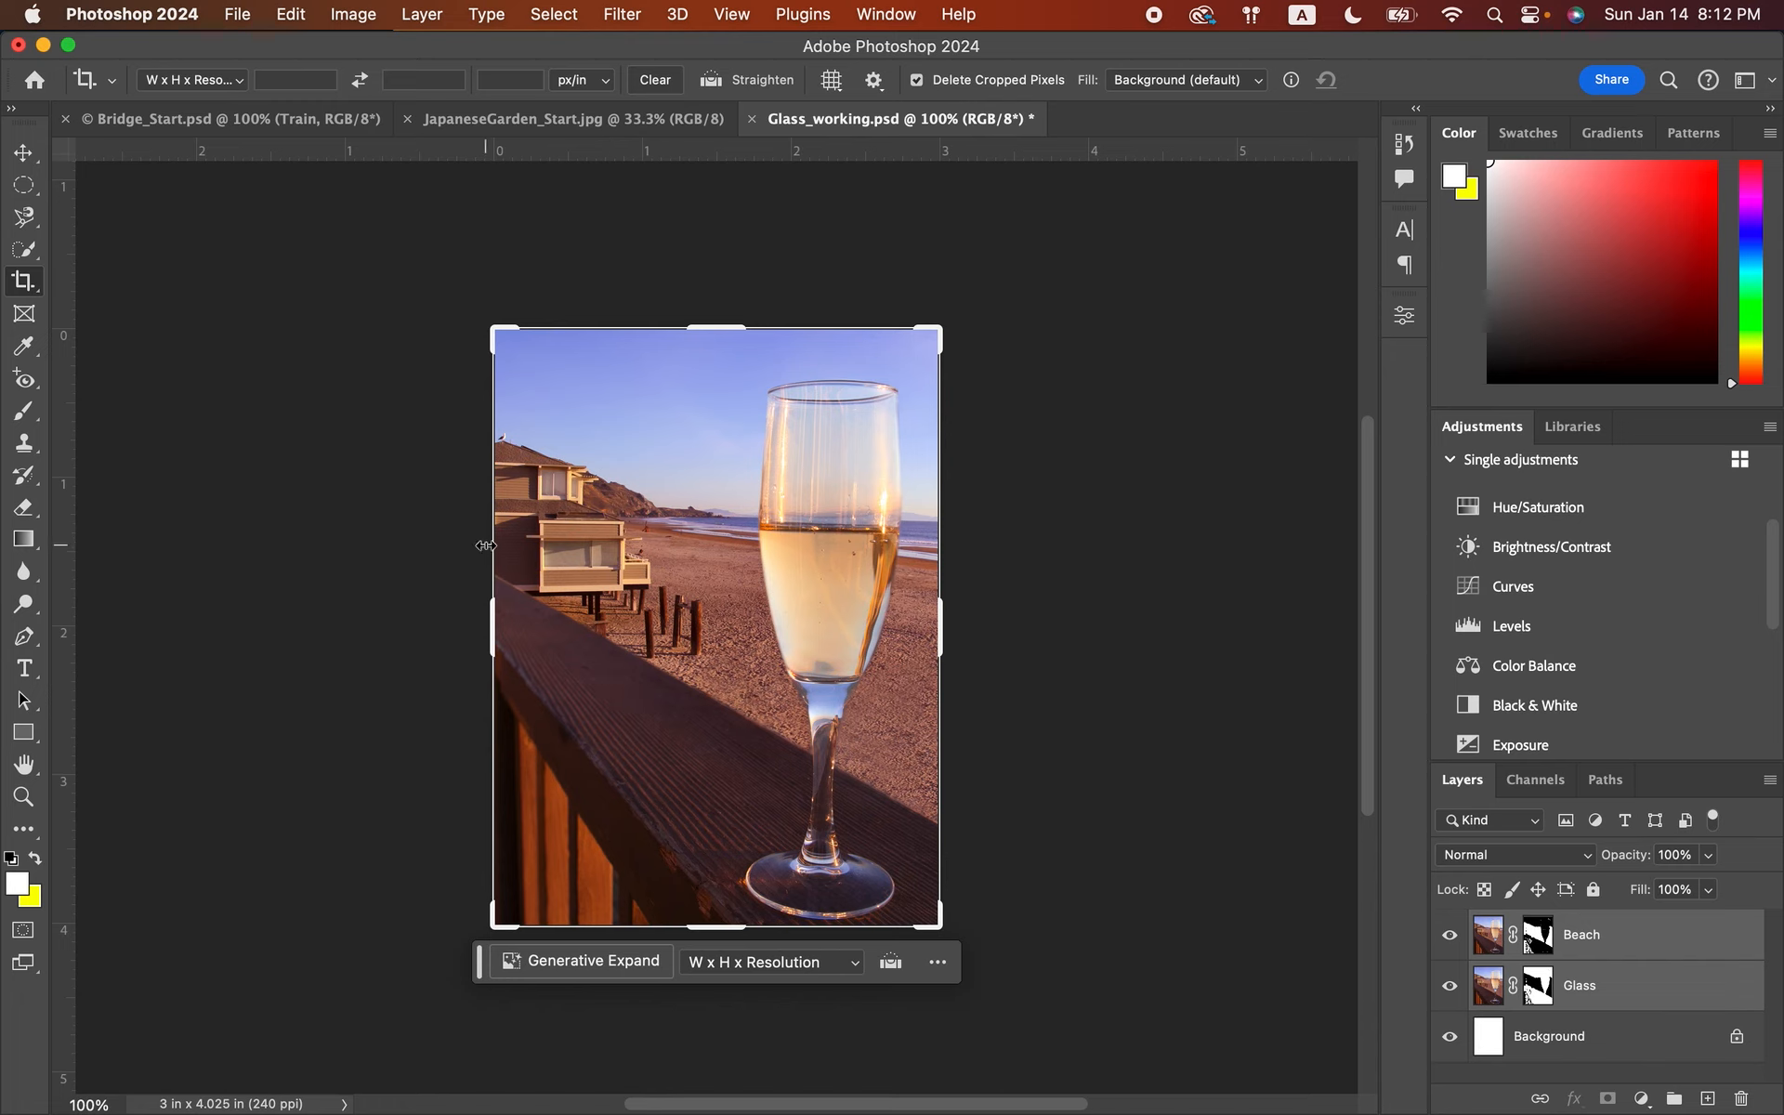
- Export the blended glass photo to the Desktop as Glass_working.jpg at quality 6, and close the document, saving its changes
left_click(235, 14)
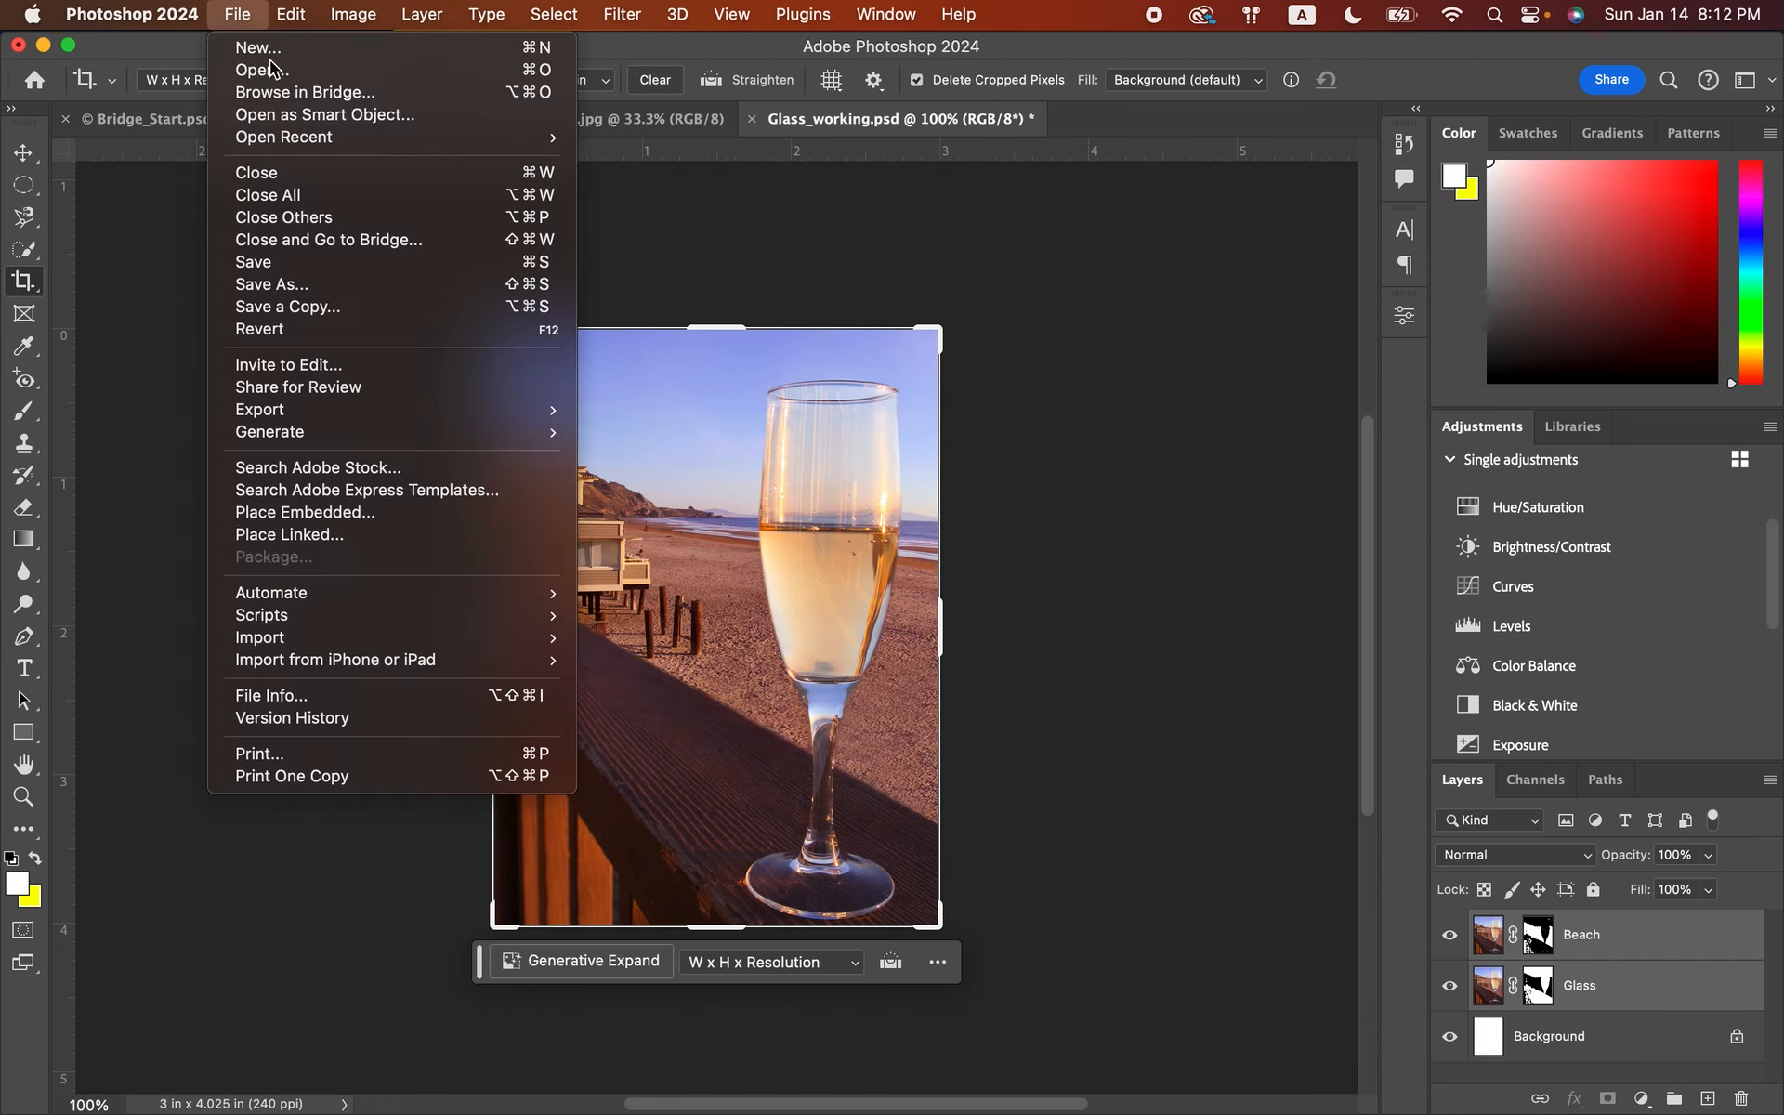
mouse_move(482, 410)
left_click(620, 433)
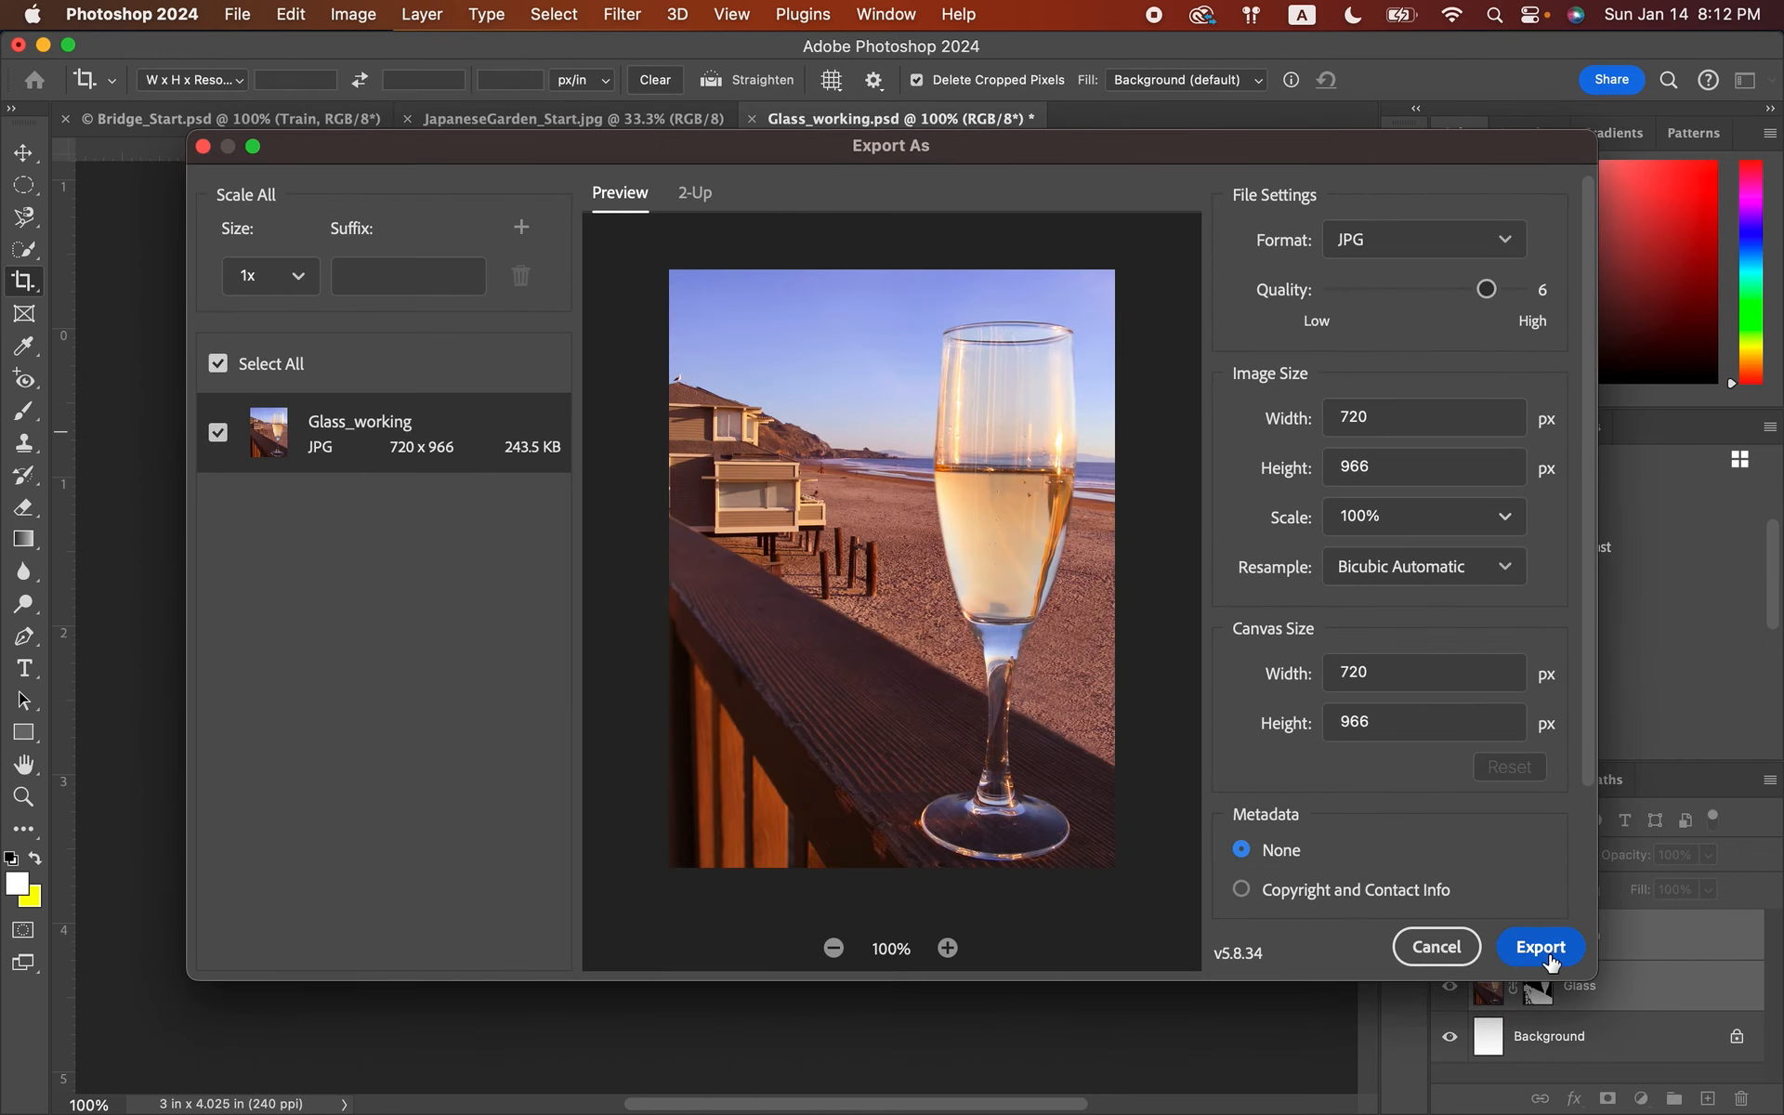
left_click(1550, 962)
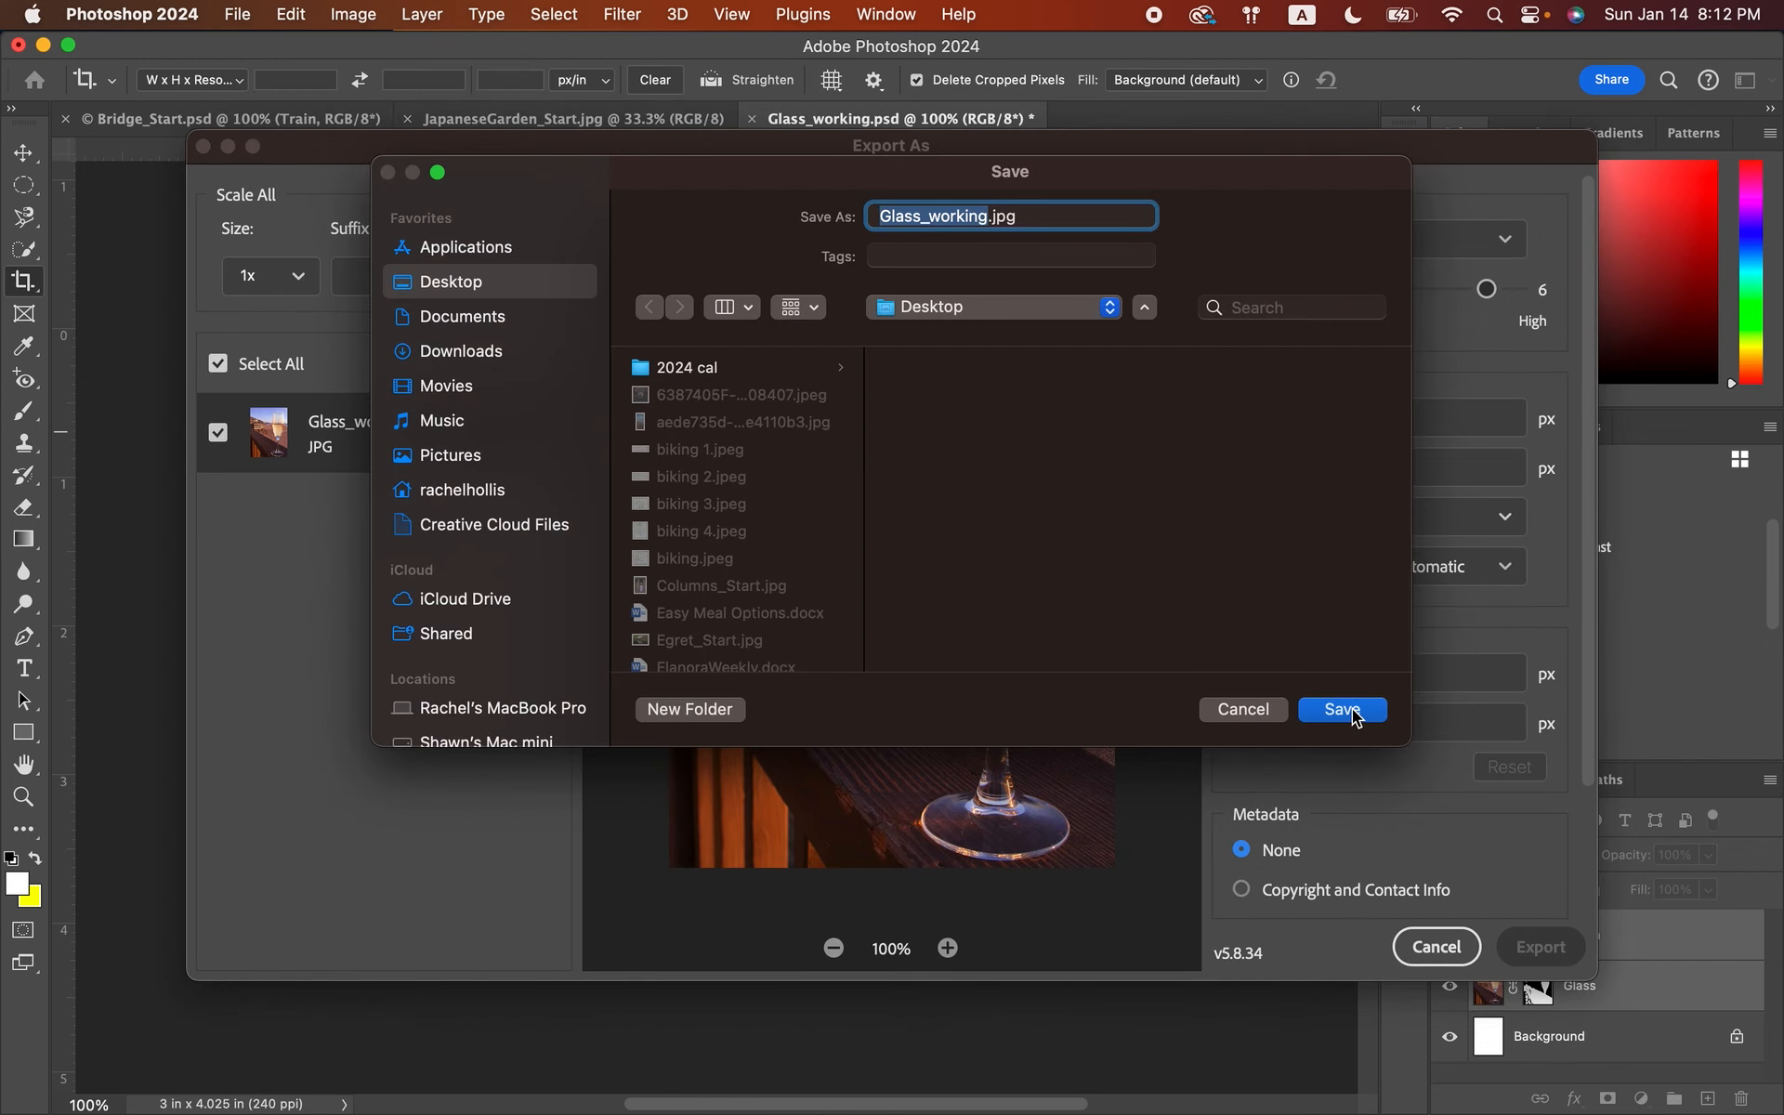
left_click(1345, 710)
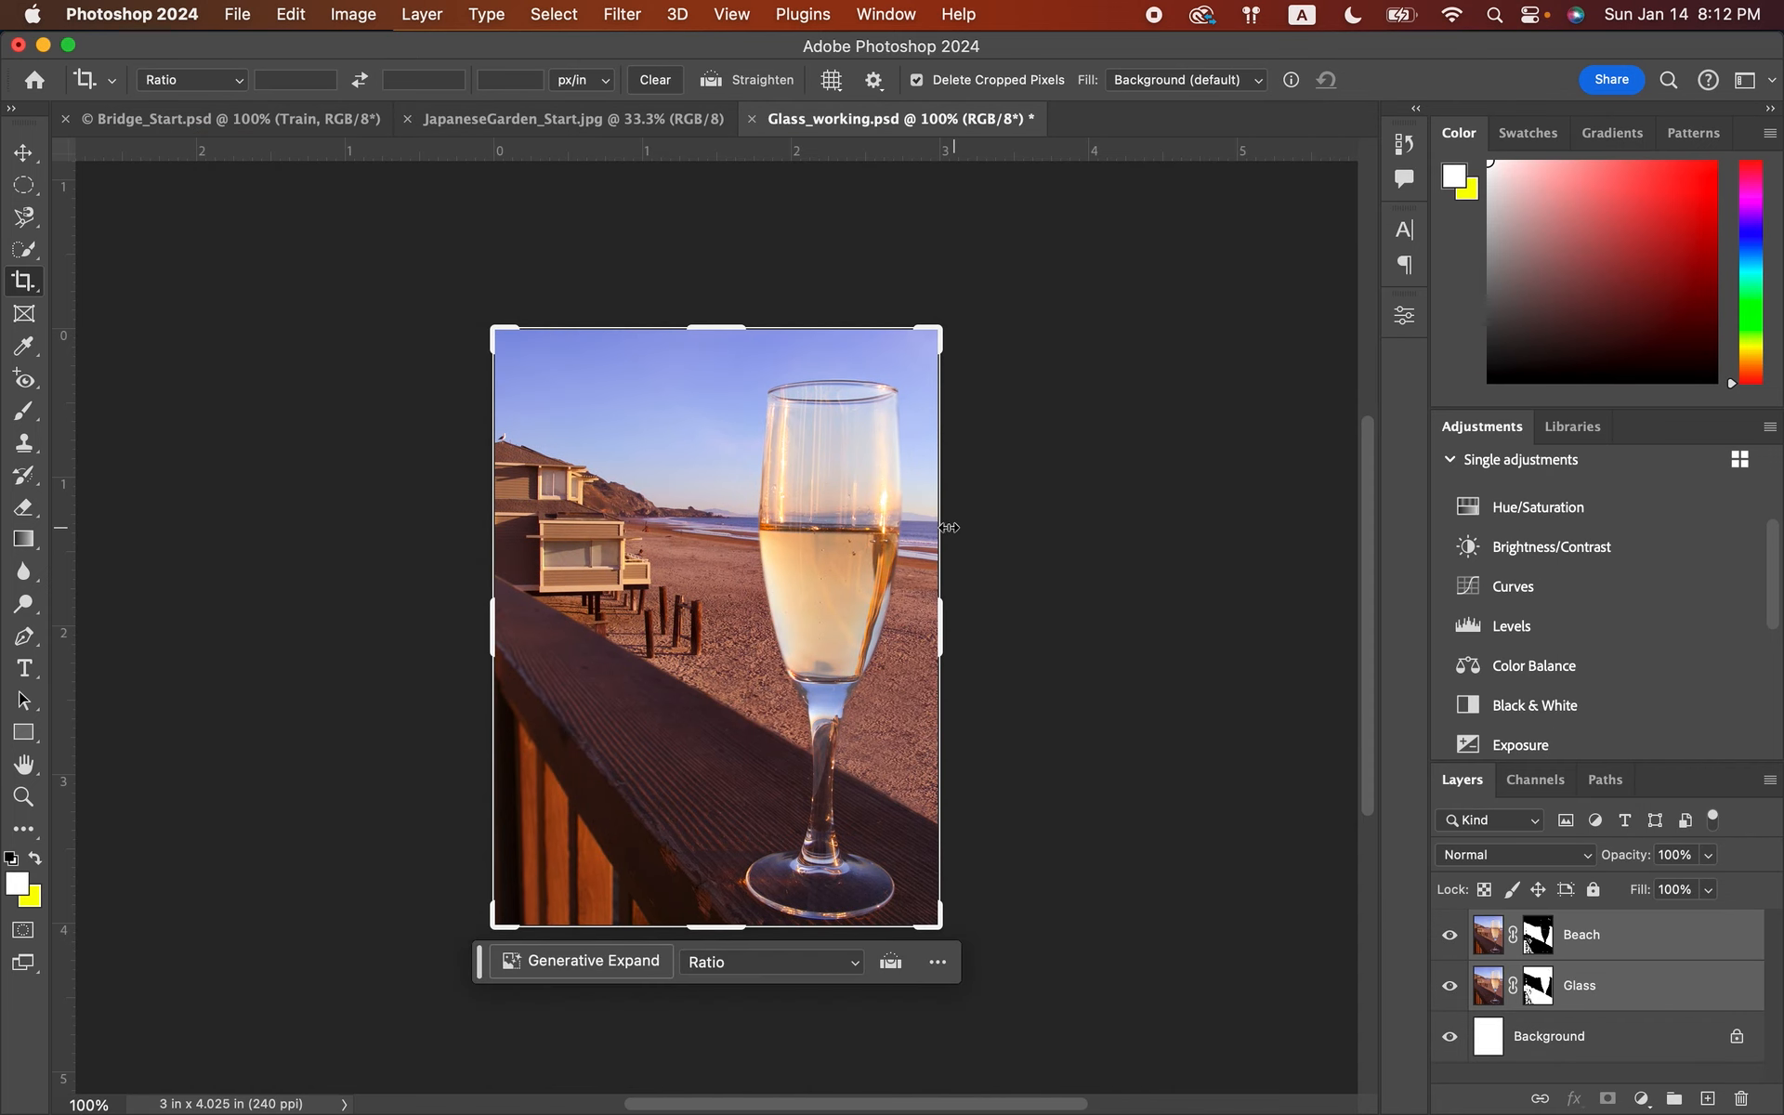
left_click(753, 118)
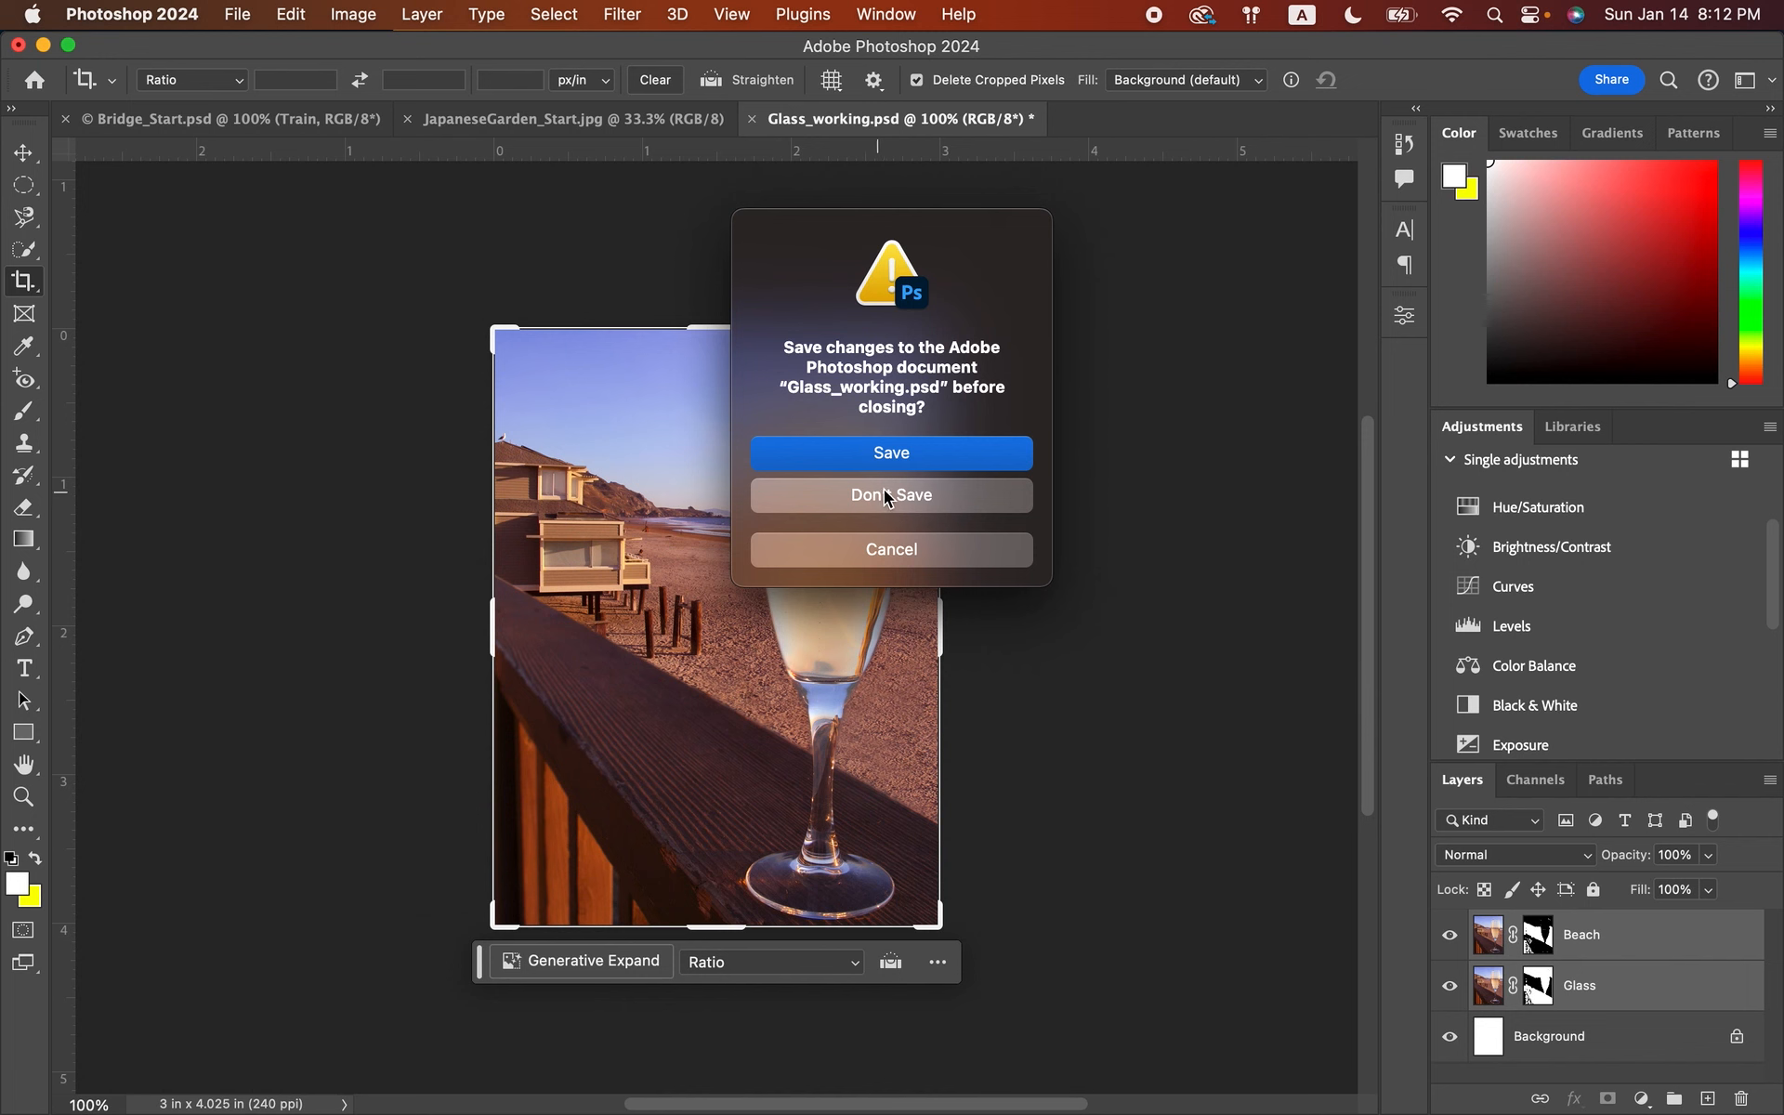
left_click(930, 455)
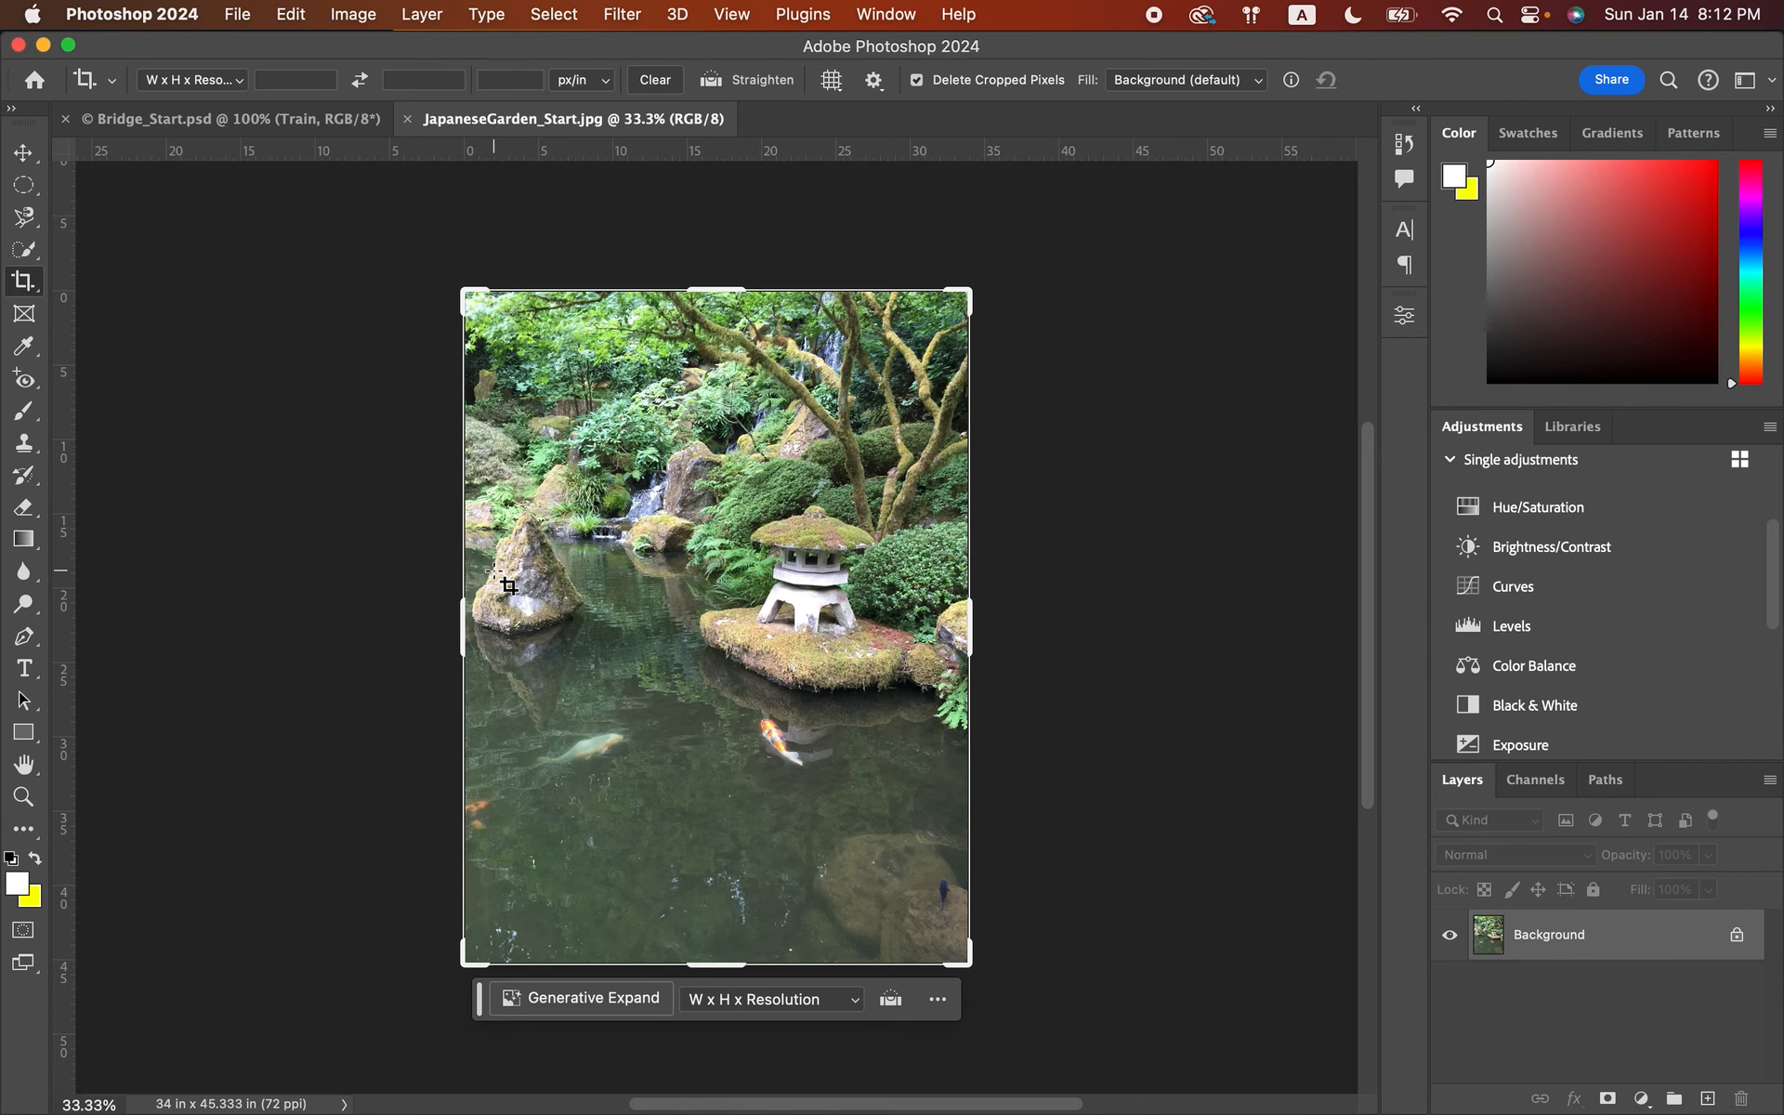
- Save the Japanese garden photo in Photoshop format as JapaneseGarden_working.psd in the Lesson05 folder
left_click(237, 13)
mouse_move(530, 424)
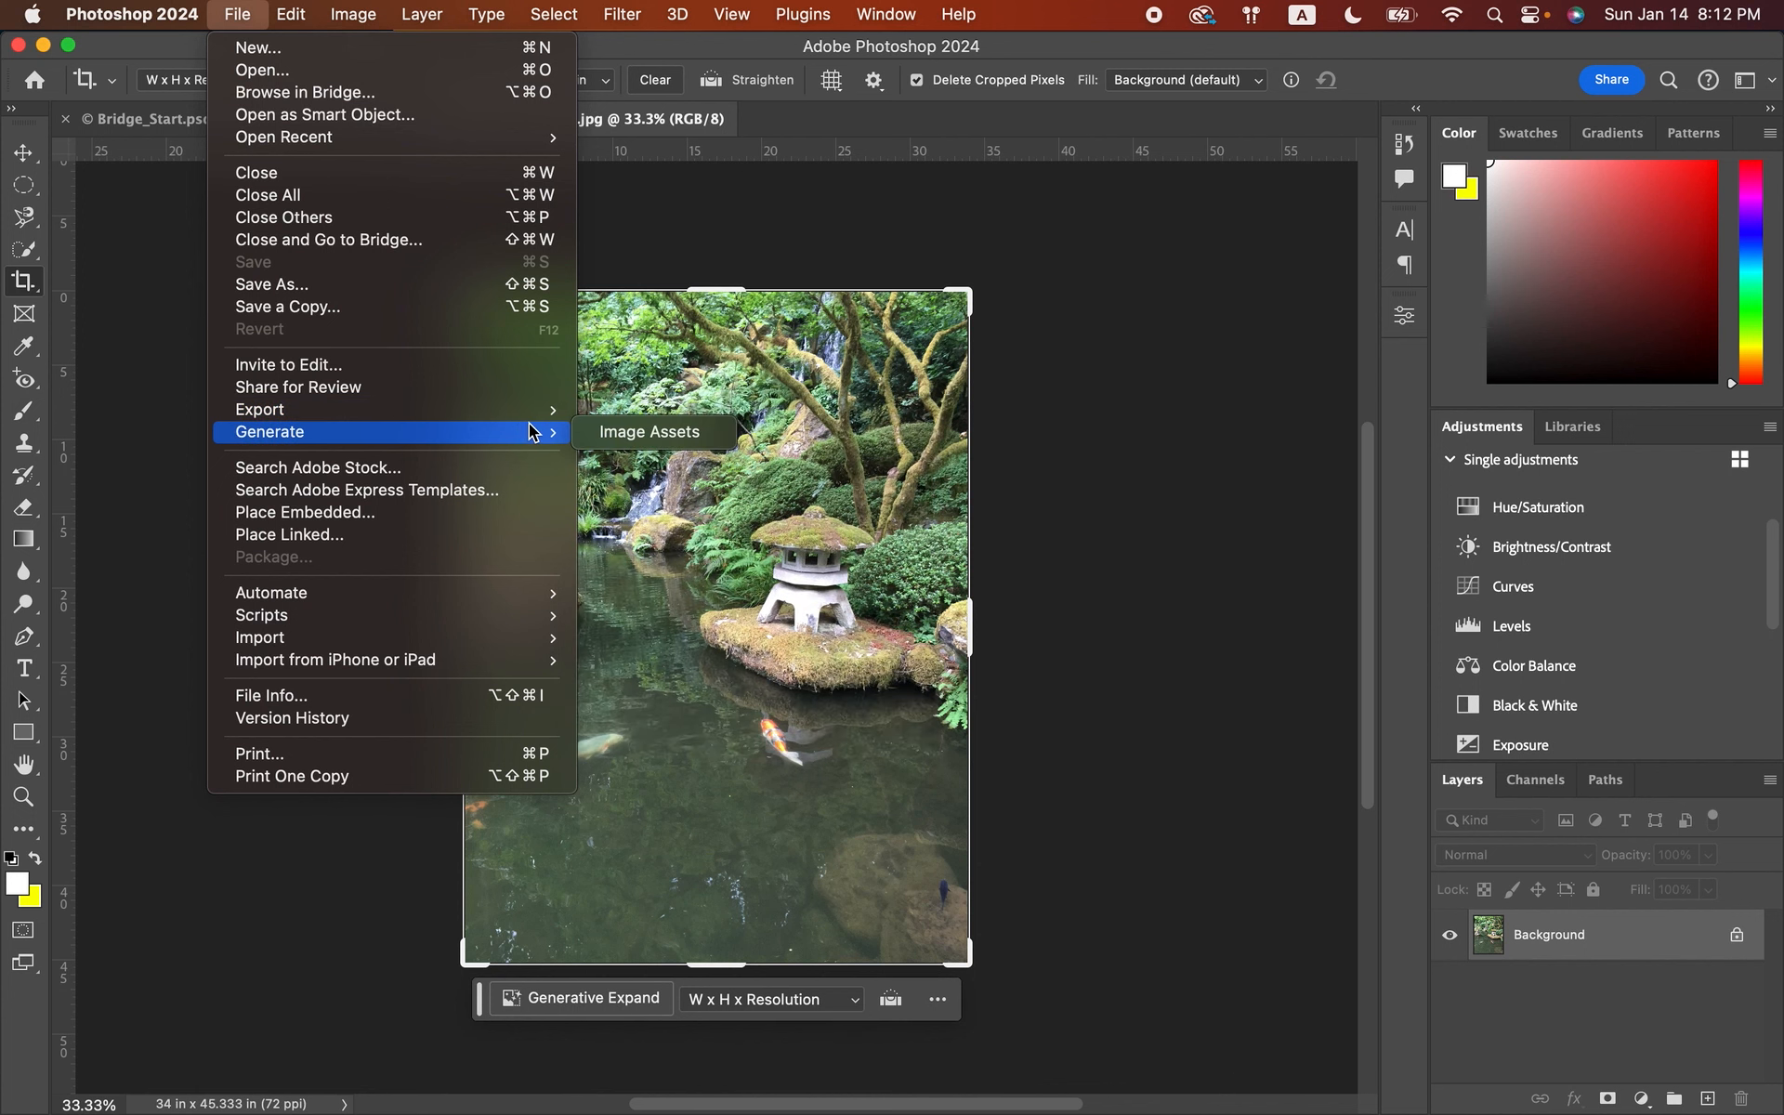
left_click(460, 286)
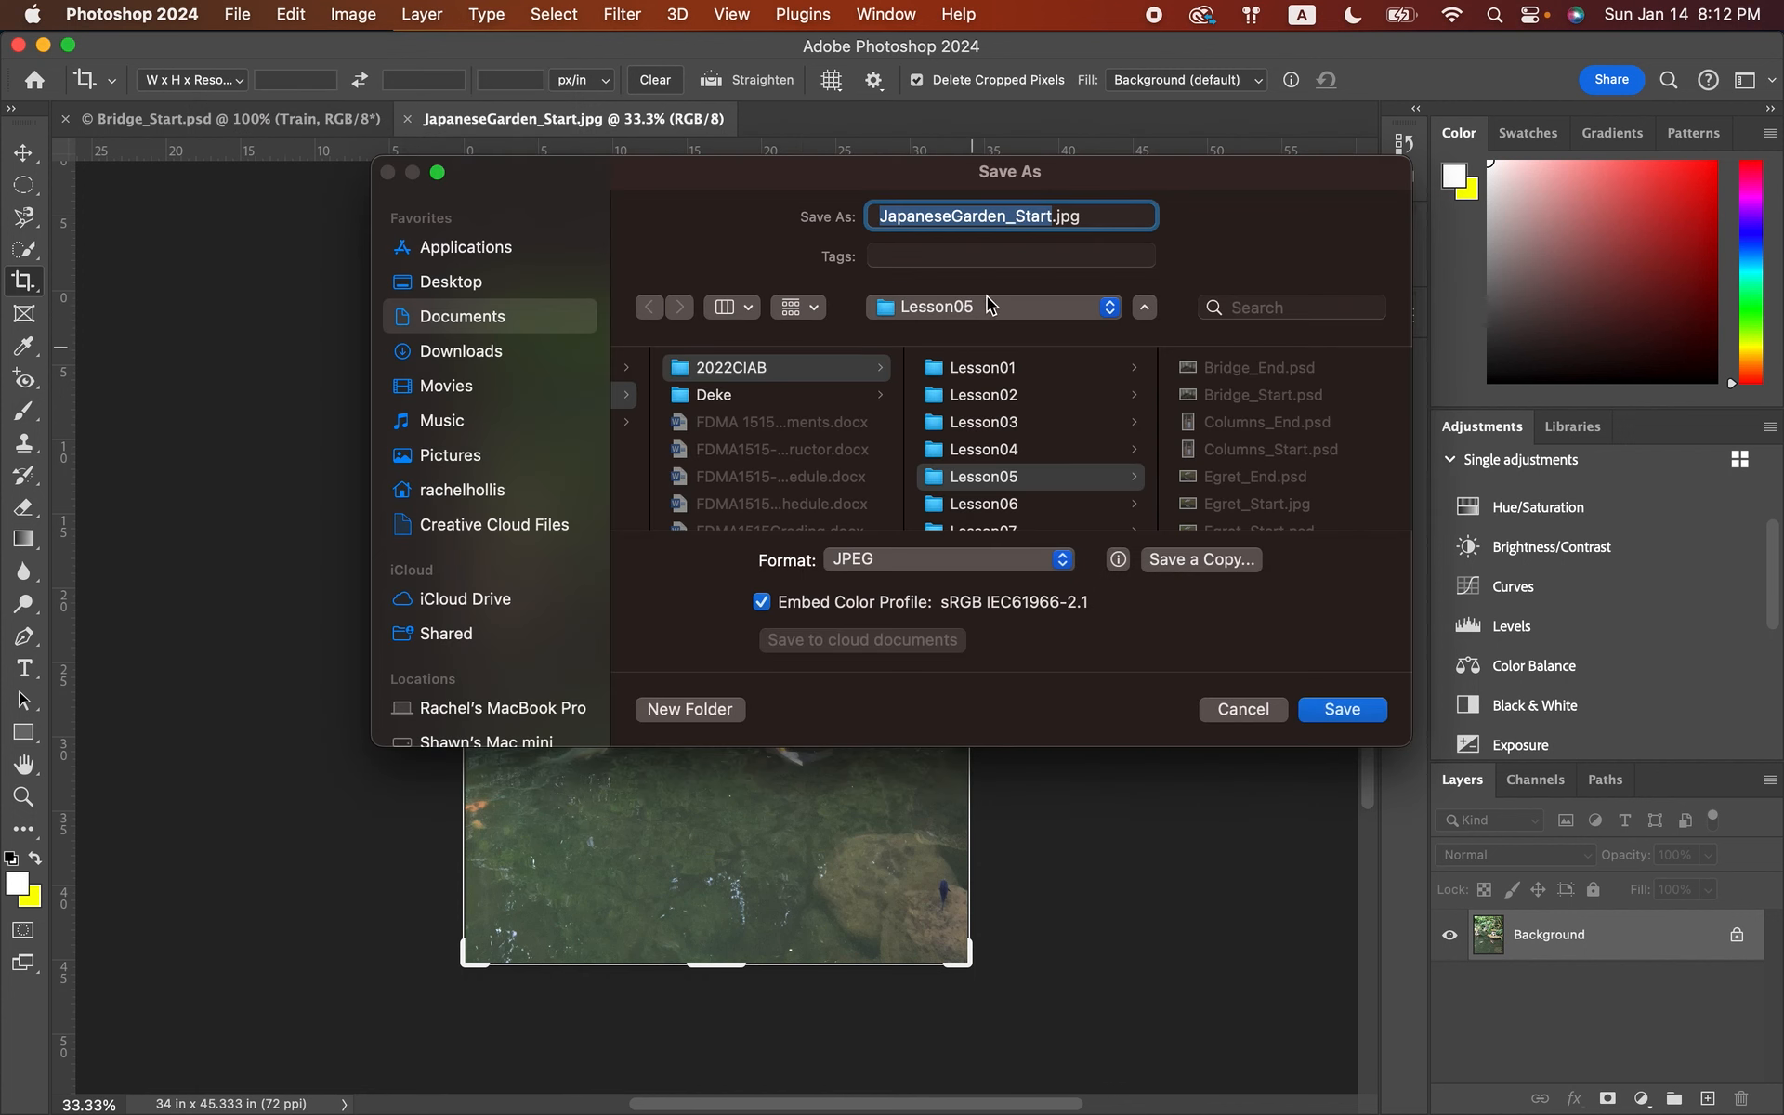
left_click(920, 558)
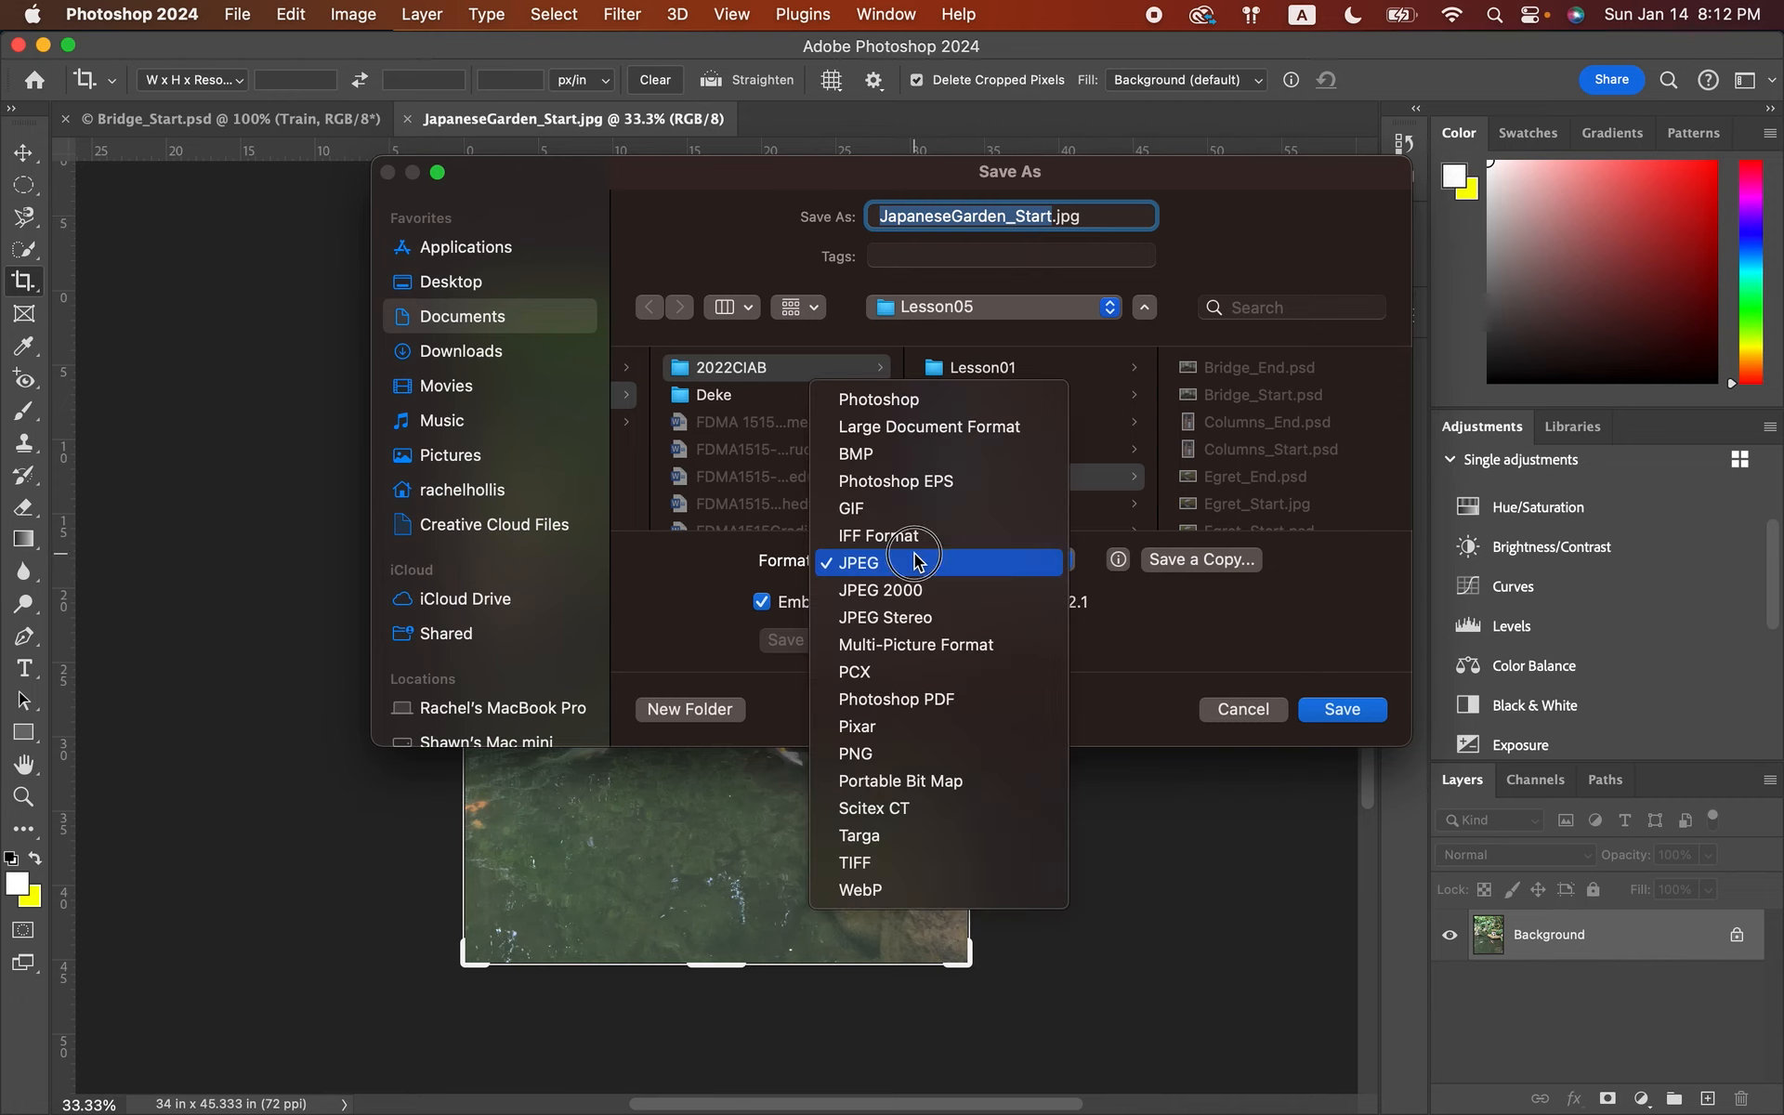
left_click(868, 400)
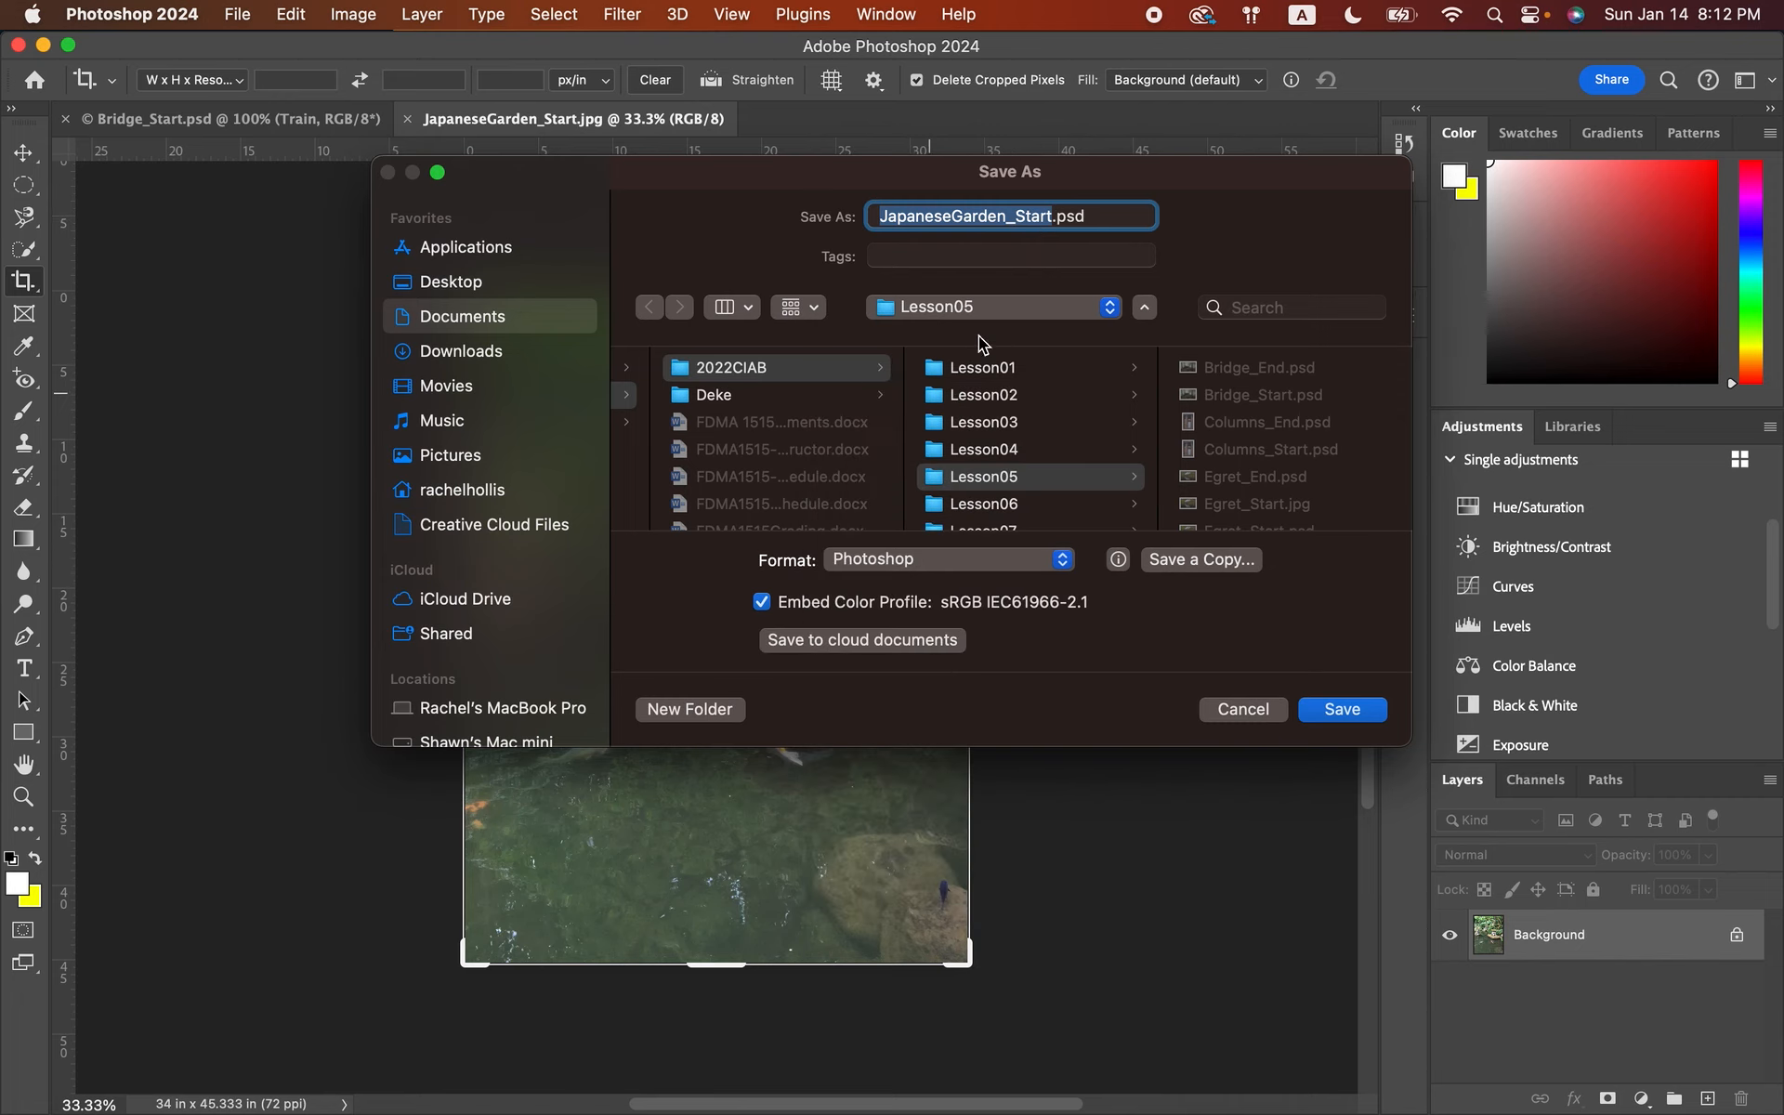
left_click(1052, 218)
left_click_drag(1051, 218, 1019, 221)
type("Work")
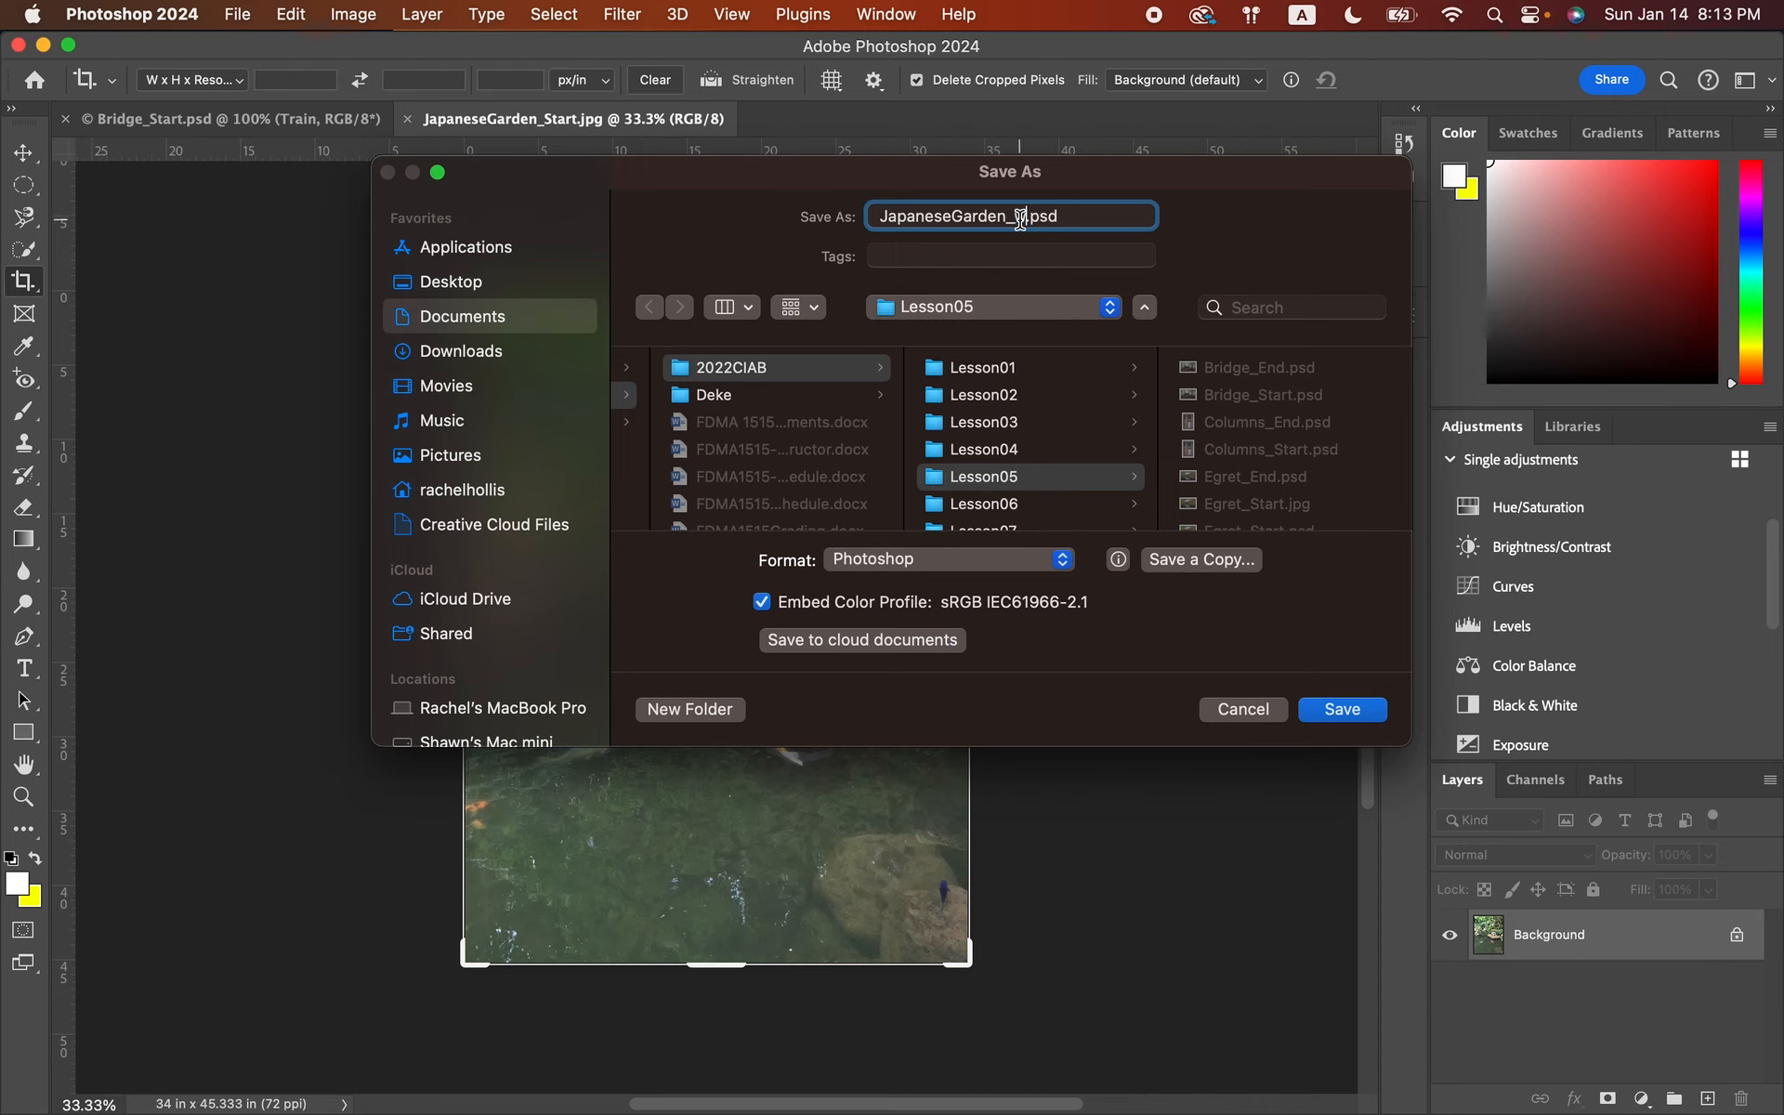
type("ing")
left_click(1366, 715)
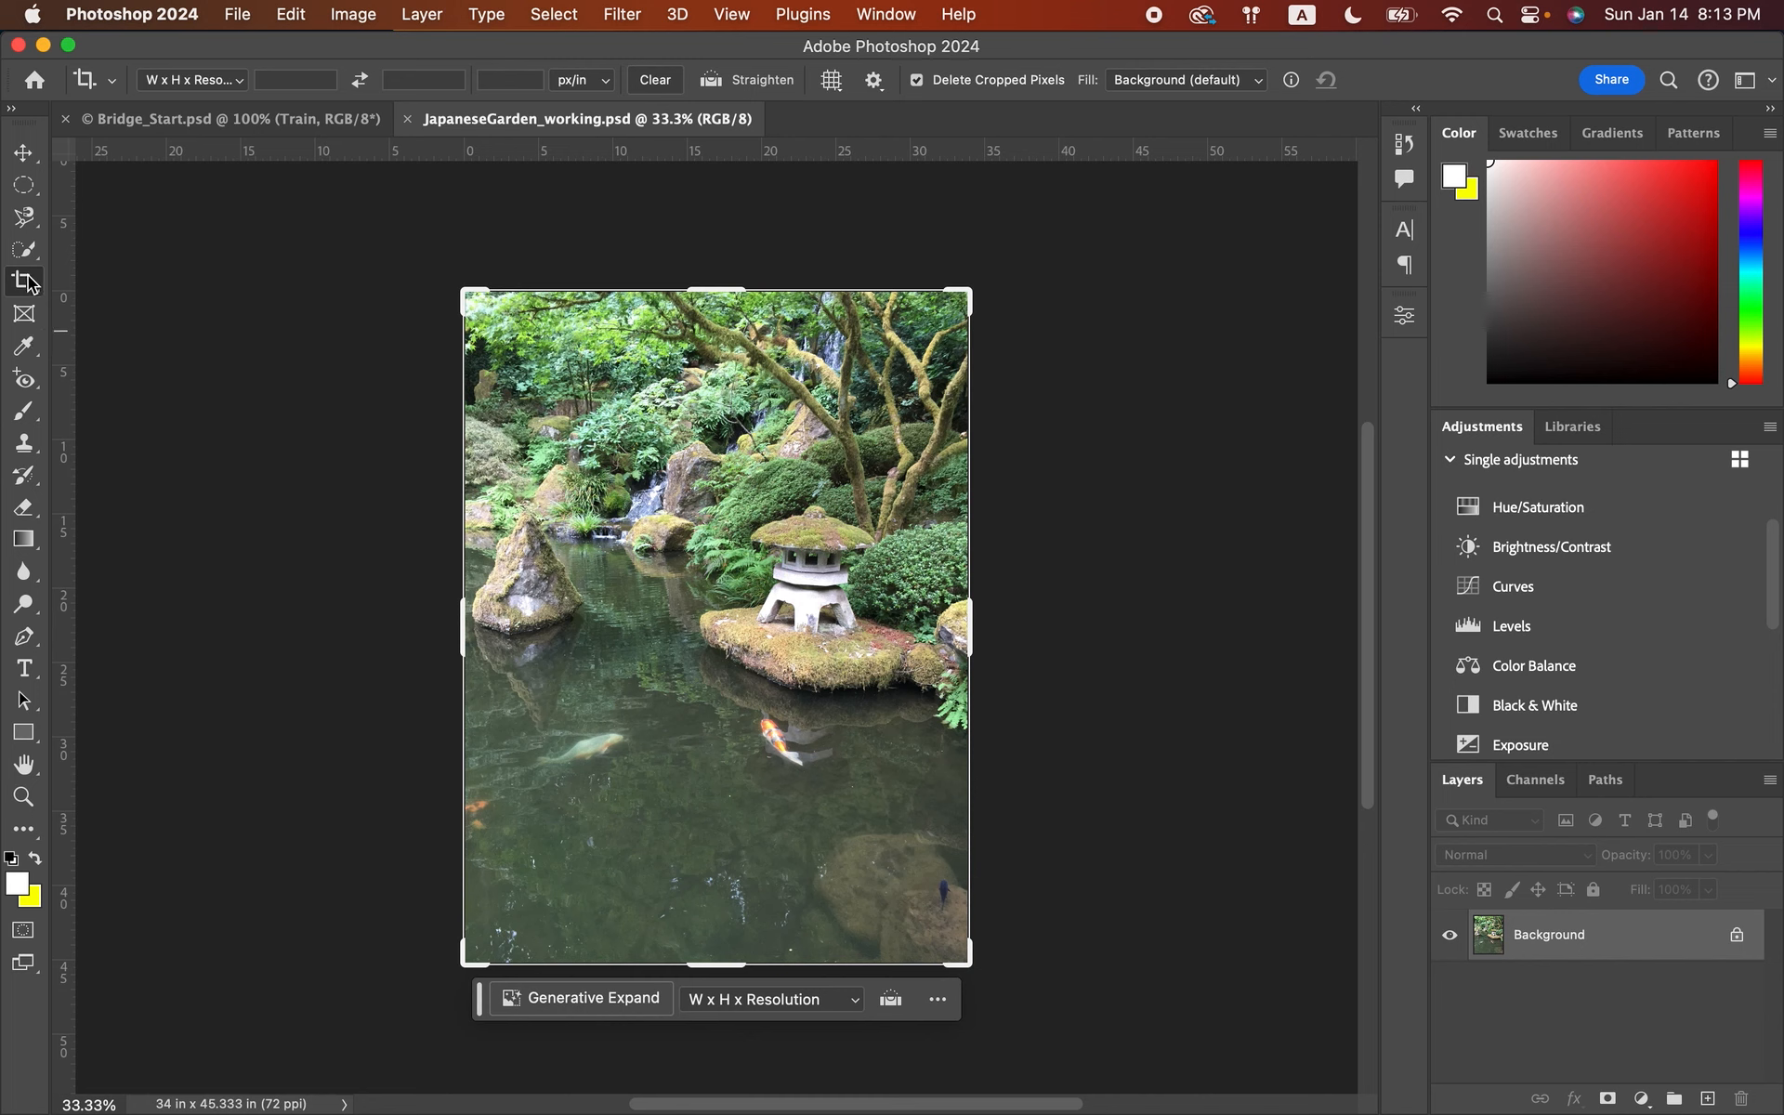
- Lasso the pointed rock in the pond together with its reflection, and open Content-Aware Fill for that selection
mouse_move(26, 248)
left_mouse_down()
mouse_move(88, 262)
mouse_move(24, 216)
mouse_move(116, 223)
left_mouse_up()
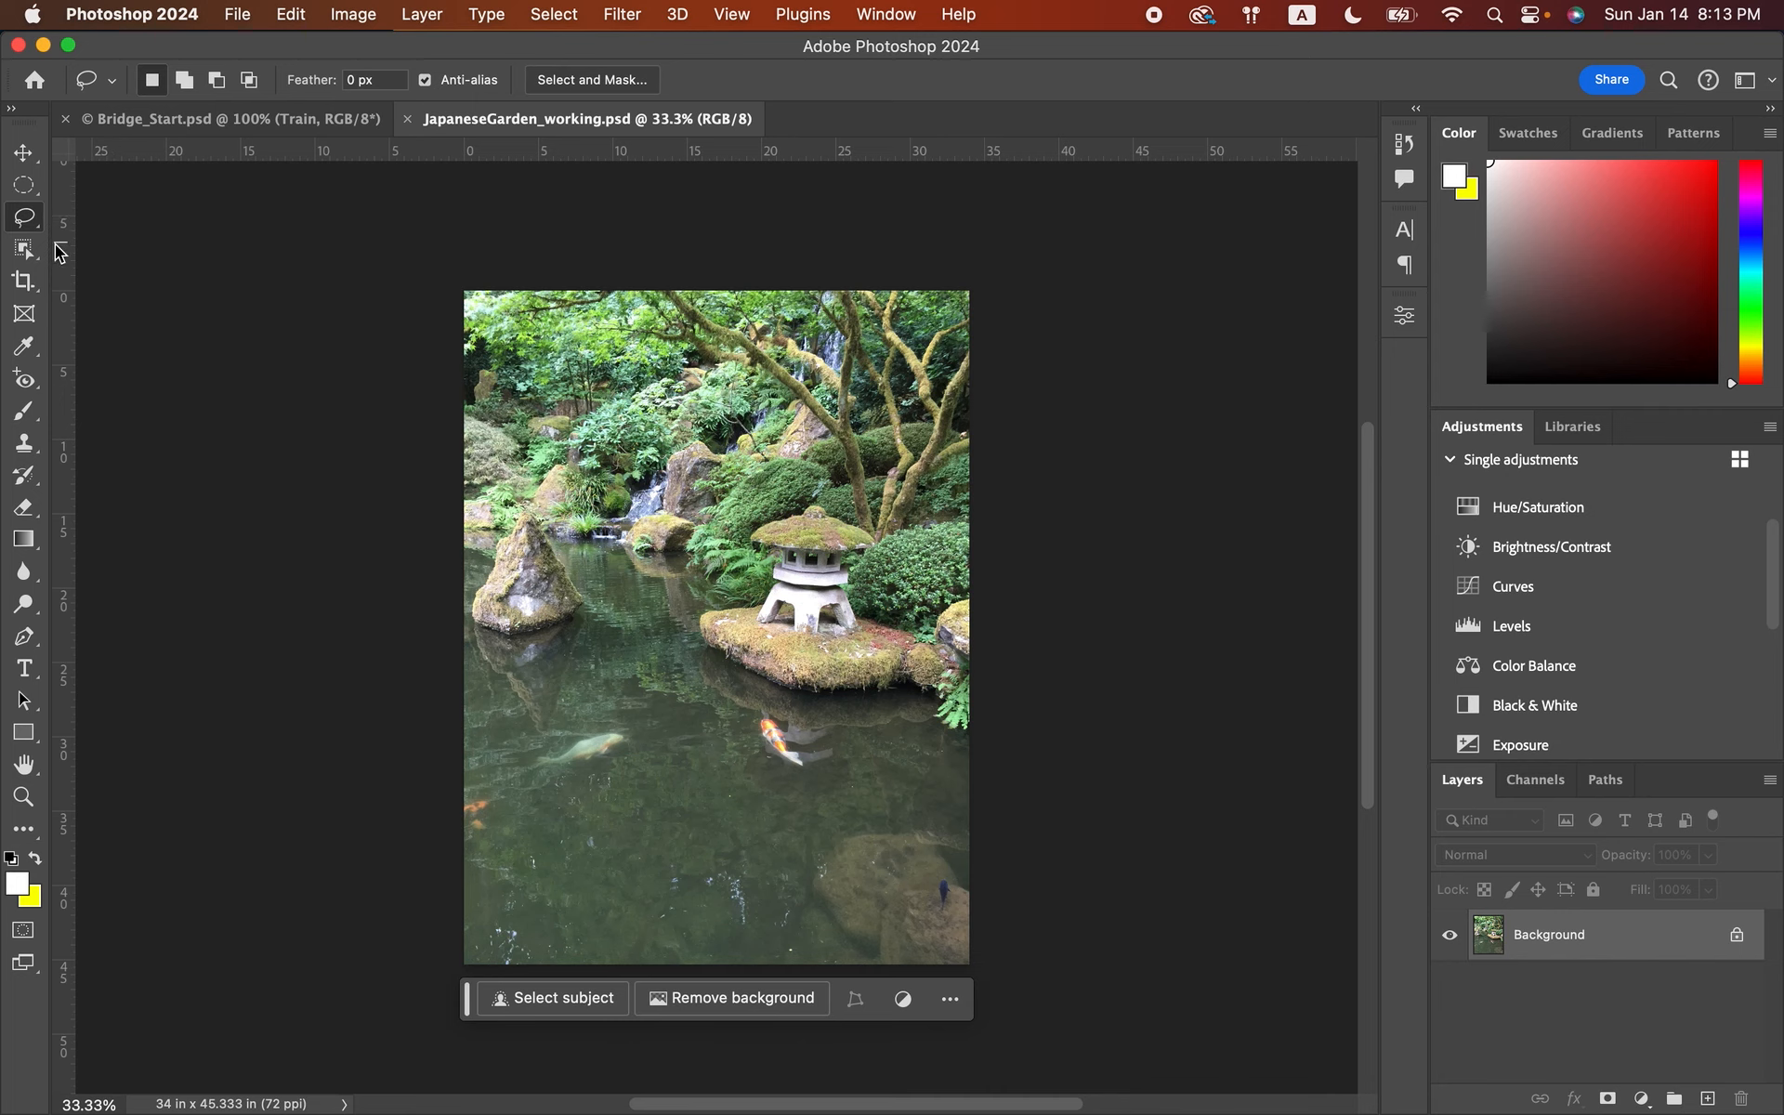
mouse_move(471, 592)
left_mouse_down()
mouse_move(516, 516)
mouse_move(552, 530)
mouse_move(593, 662)
mouse_move(547, 744)
mouse_move(471, 650)
mouse_move(475, 585)
left_mouse_up()
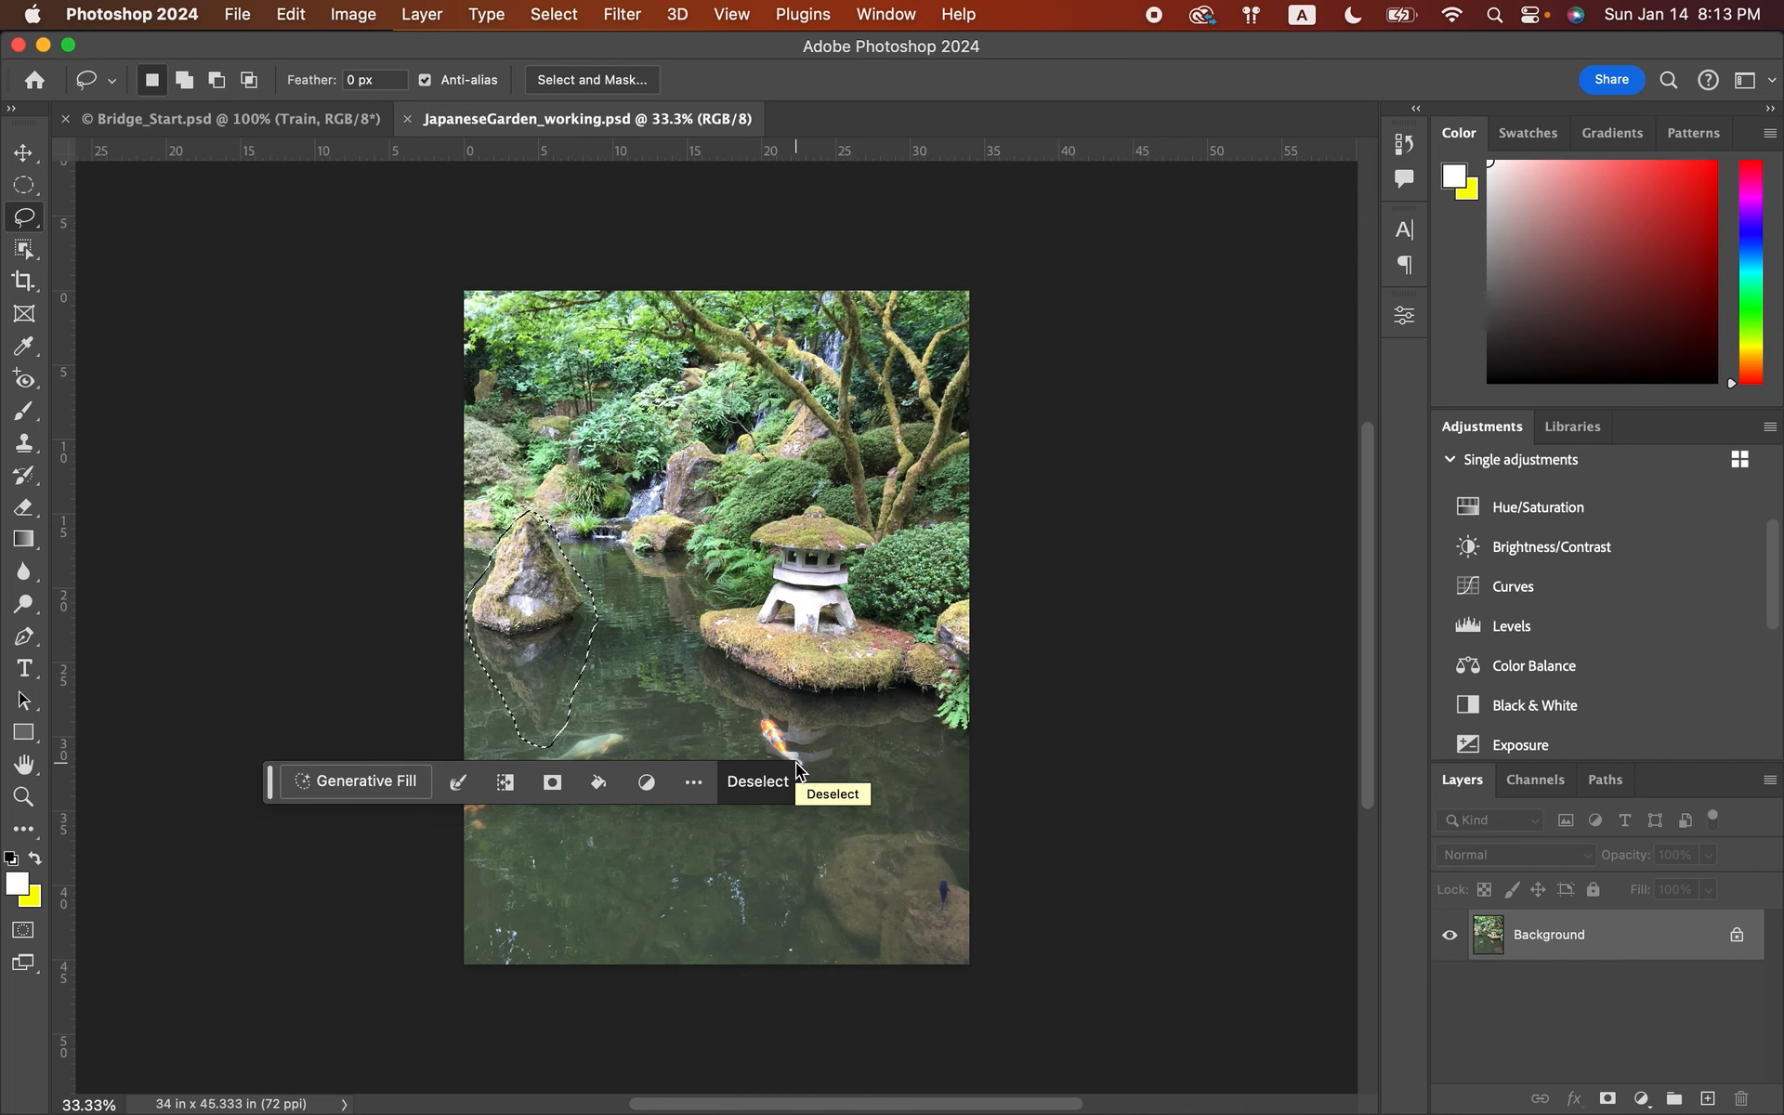
left_click(291, 14)
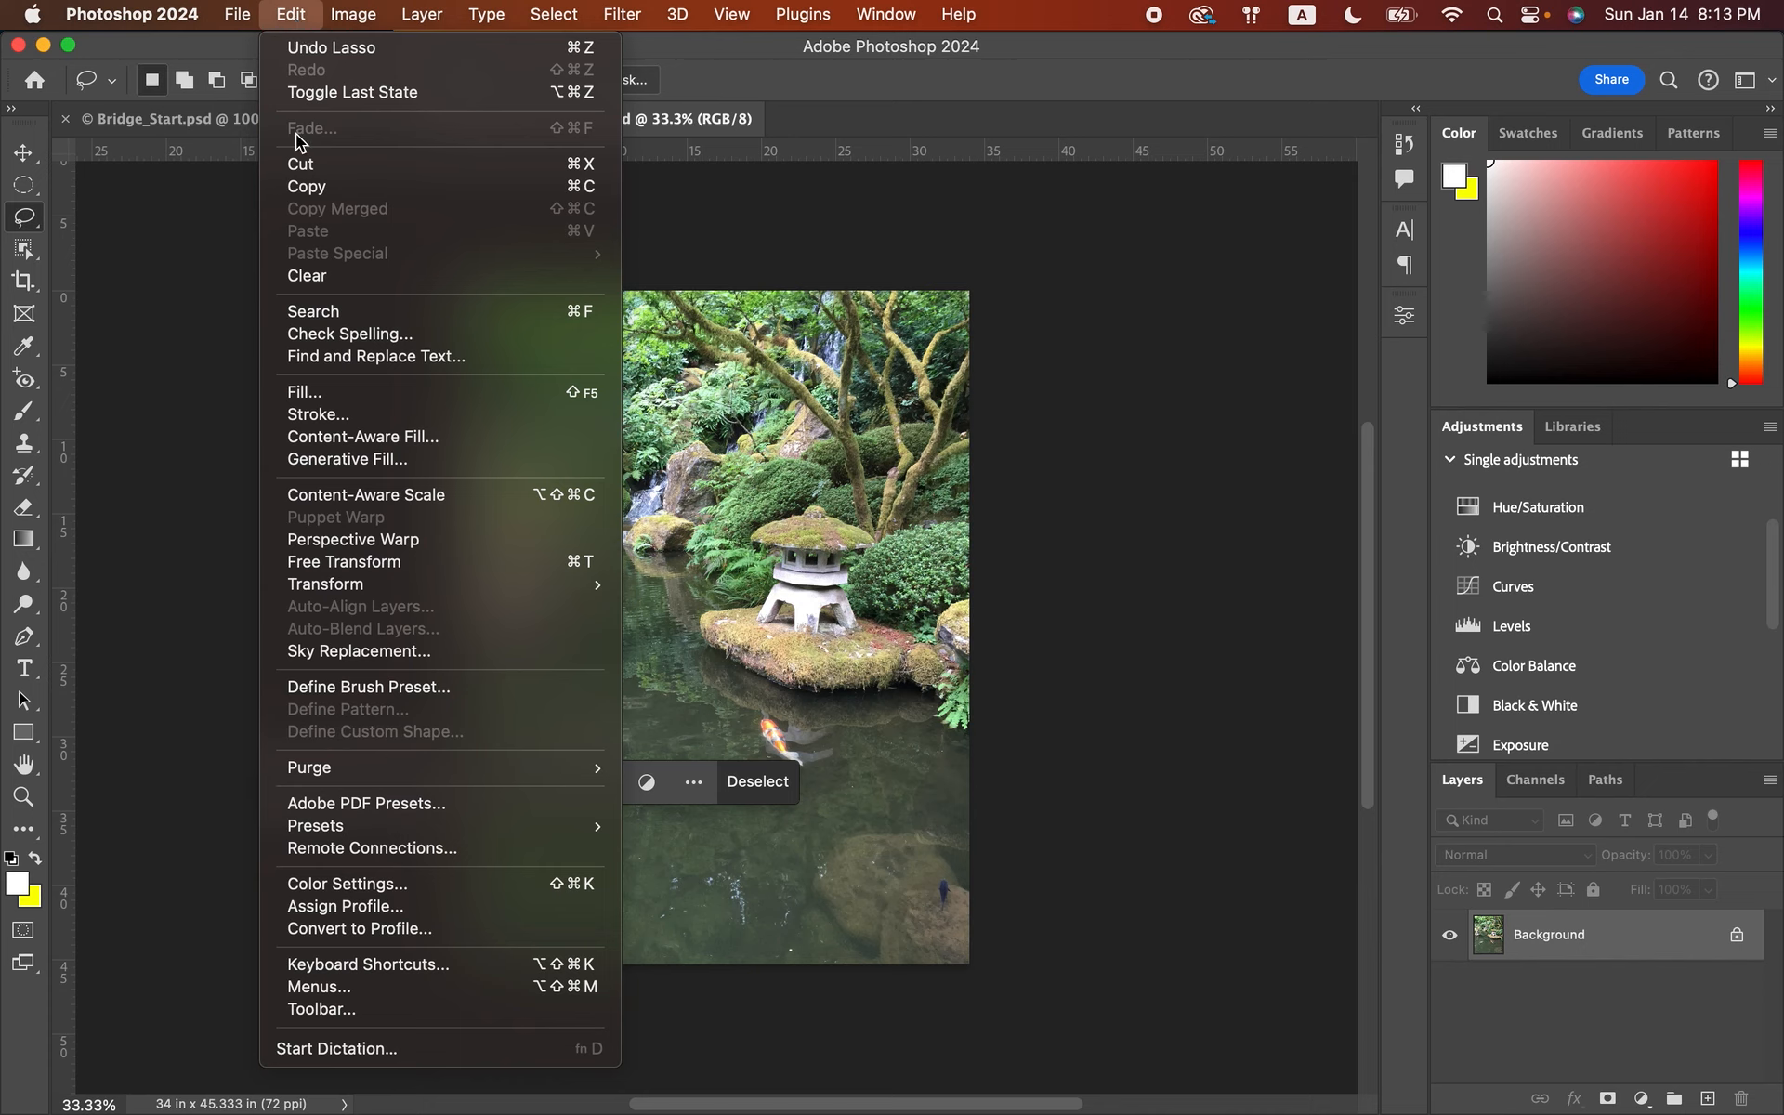
left_click(344, 441)
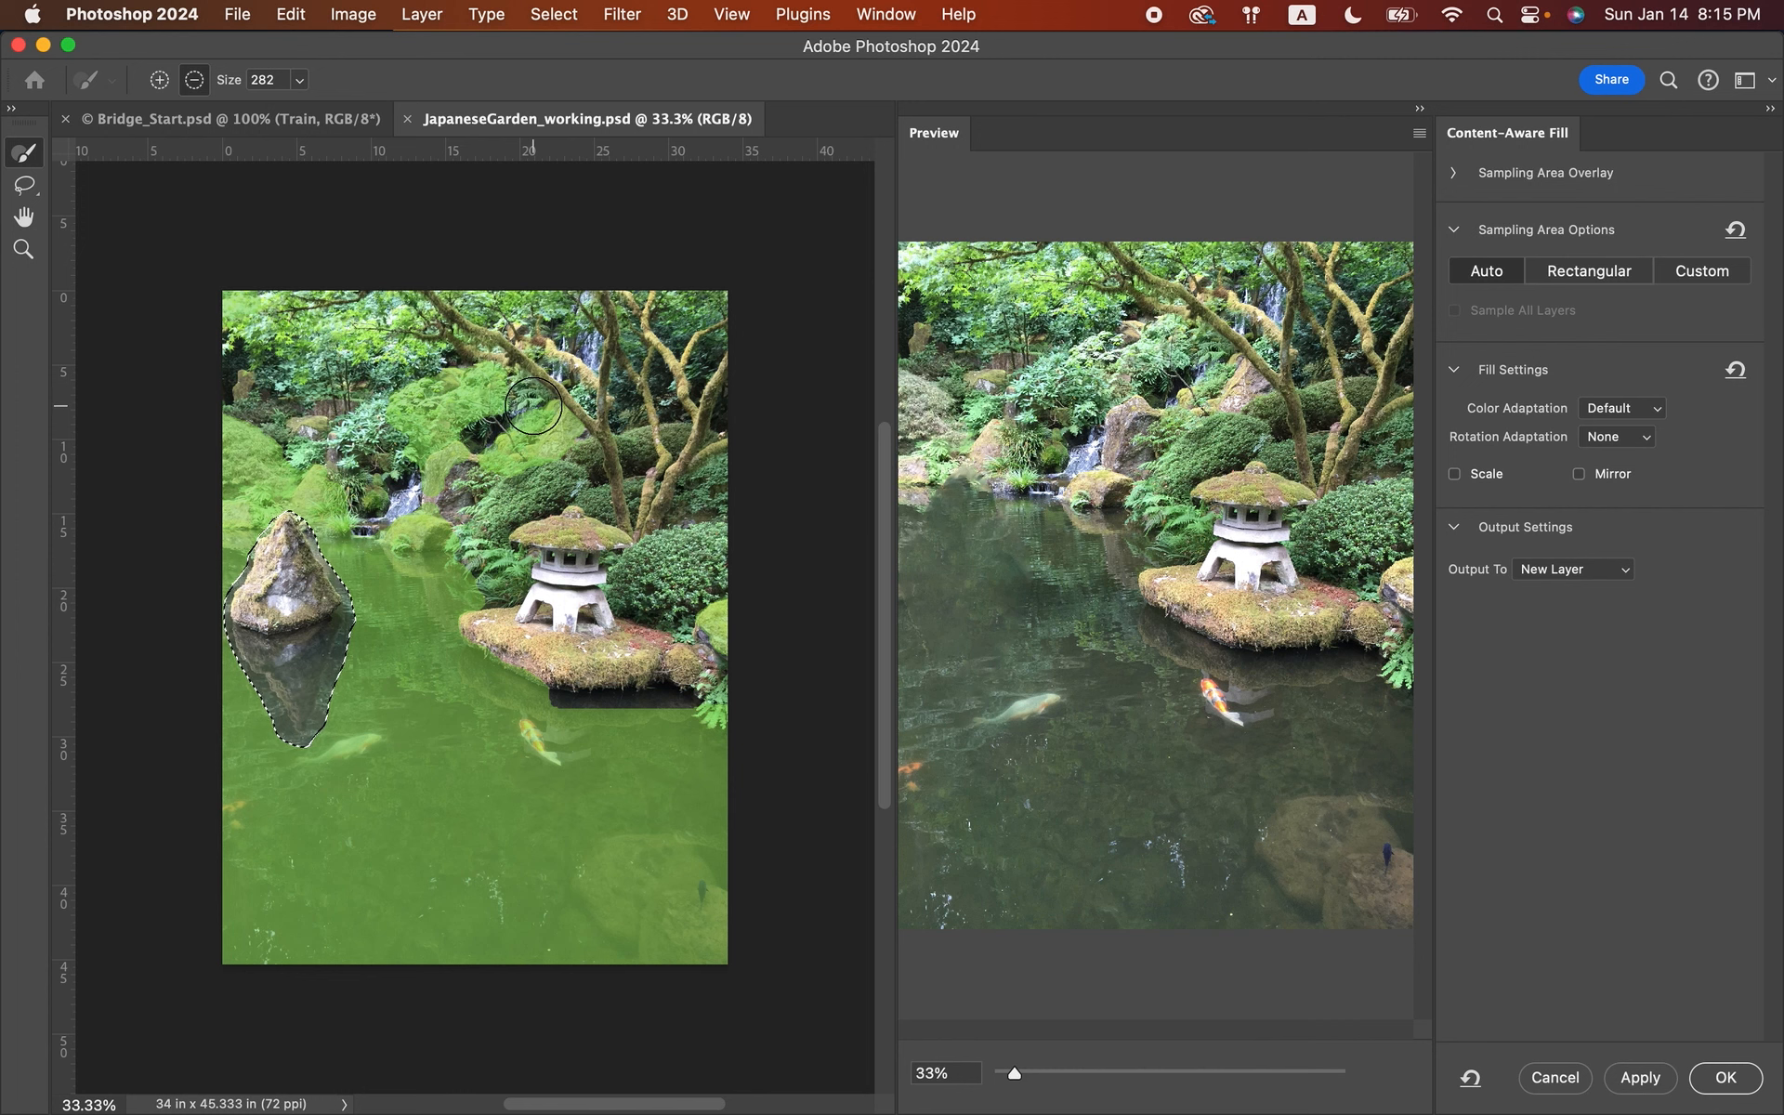
- Subtract the shoreline rocks, bushes and waterfall above the pond from the fill's sampling area with a size 300 brush
key("bracketright")
key("bracketright")
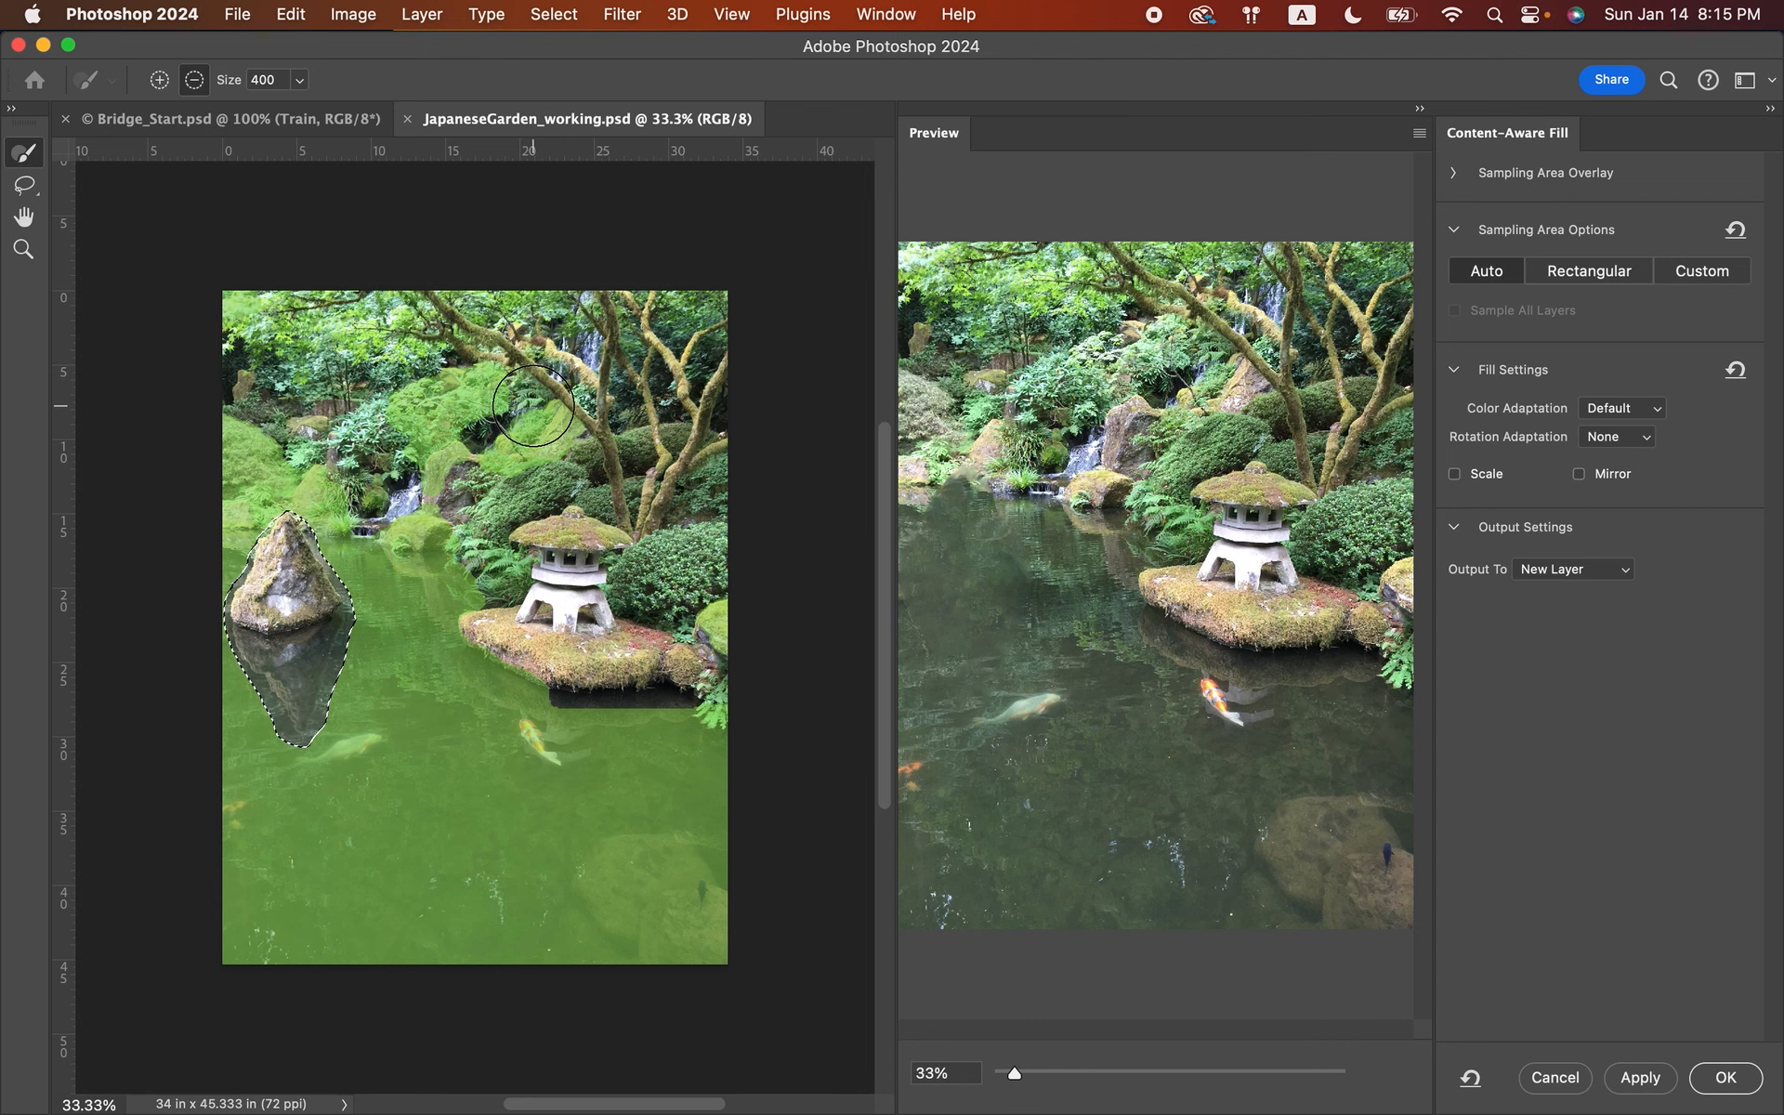
key("bracketleft")
key("bracketleft")
mouse_move(351, 492)
left_mouse_down()
mouse_move(358, 442)
mouse_move(238, 446)
left_mouse_up()
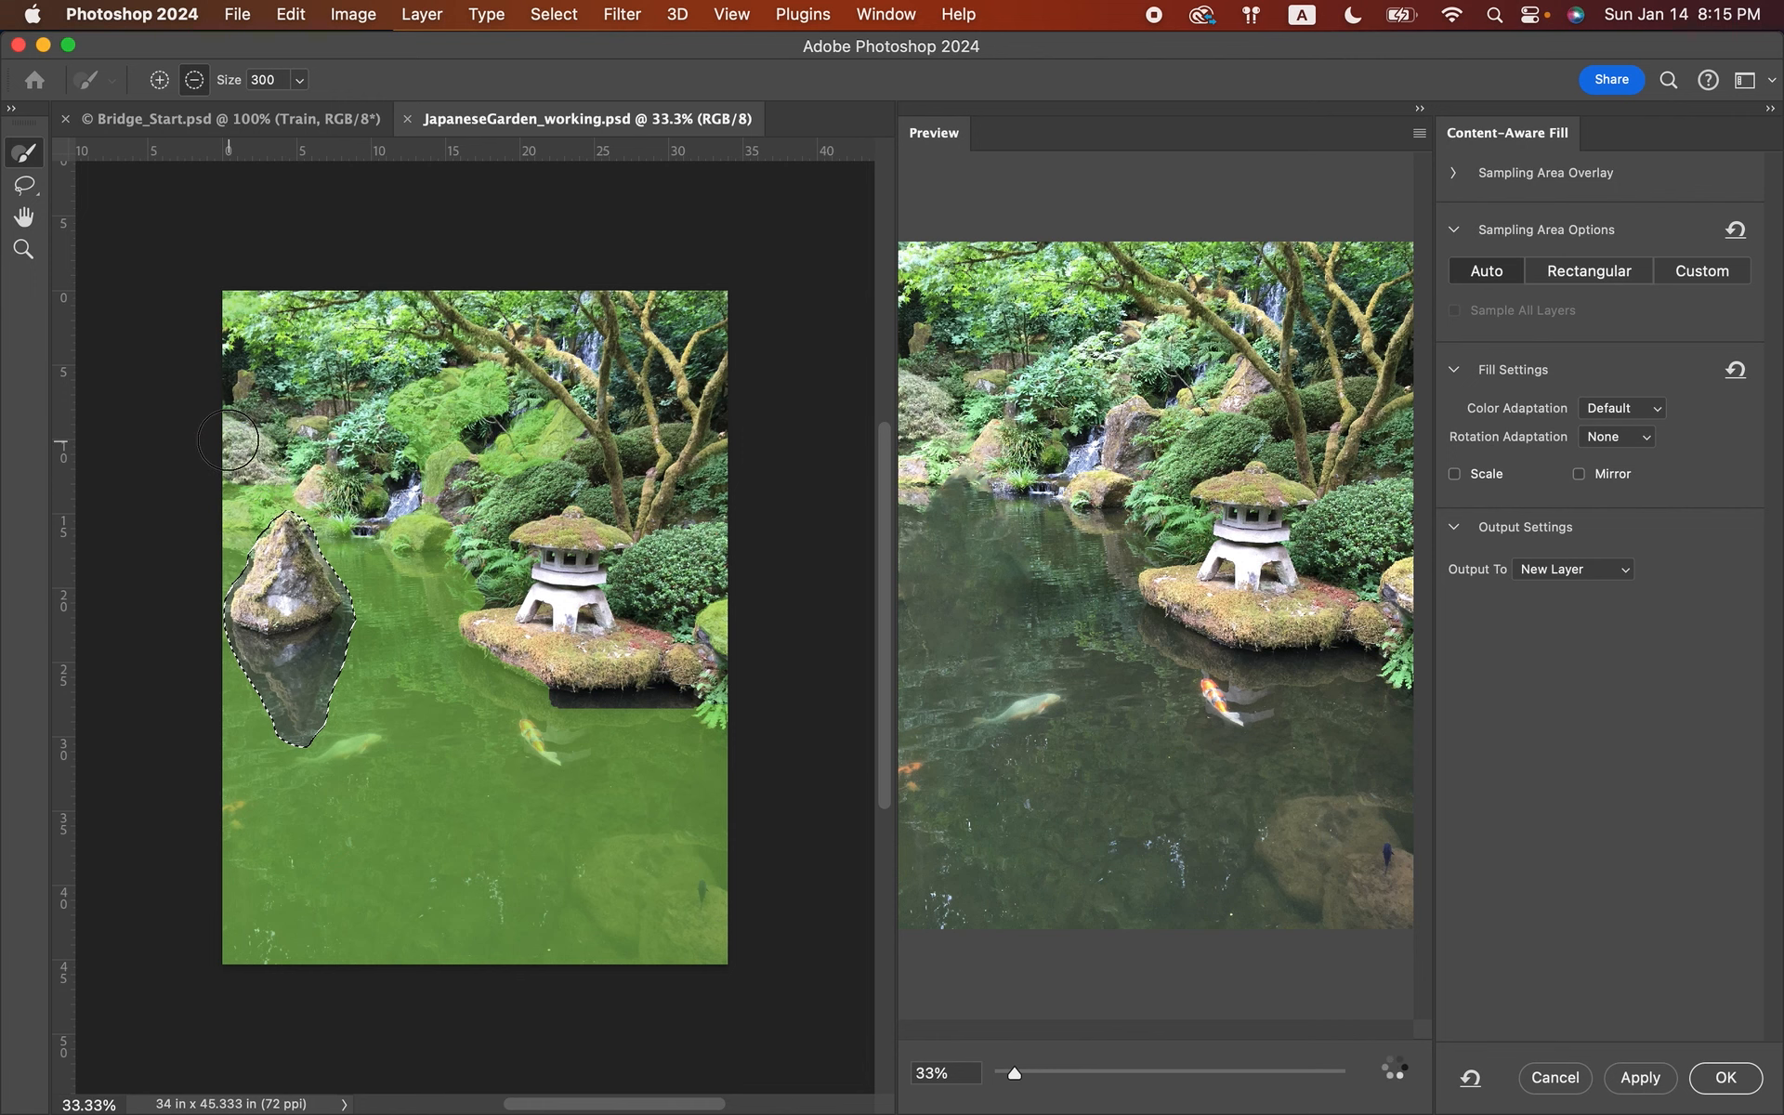
left_click(232, 500)
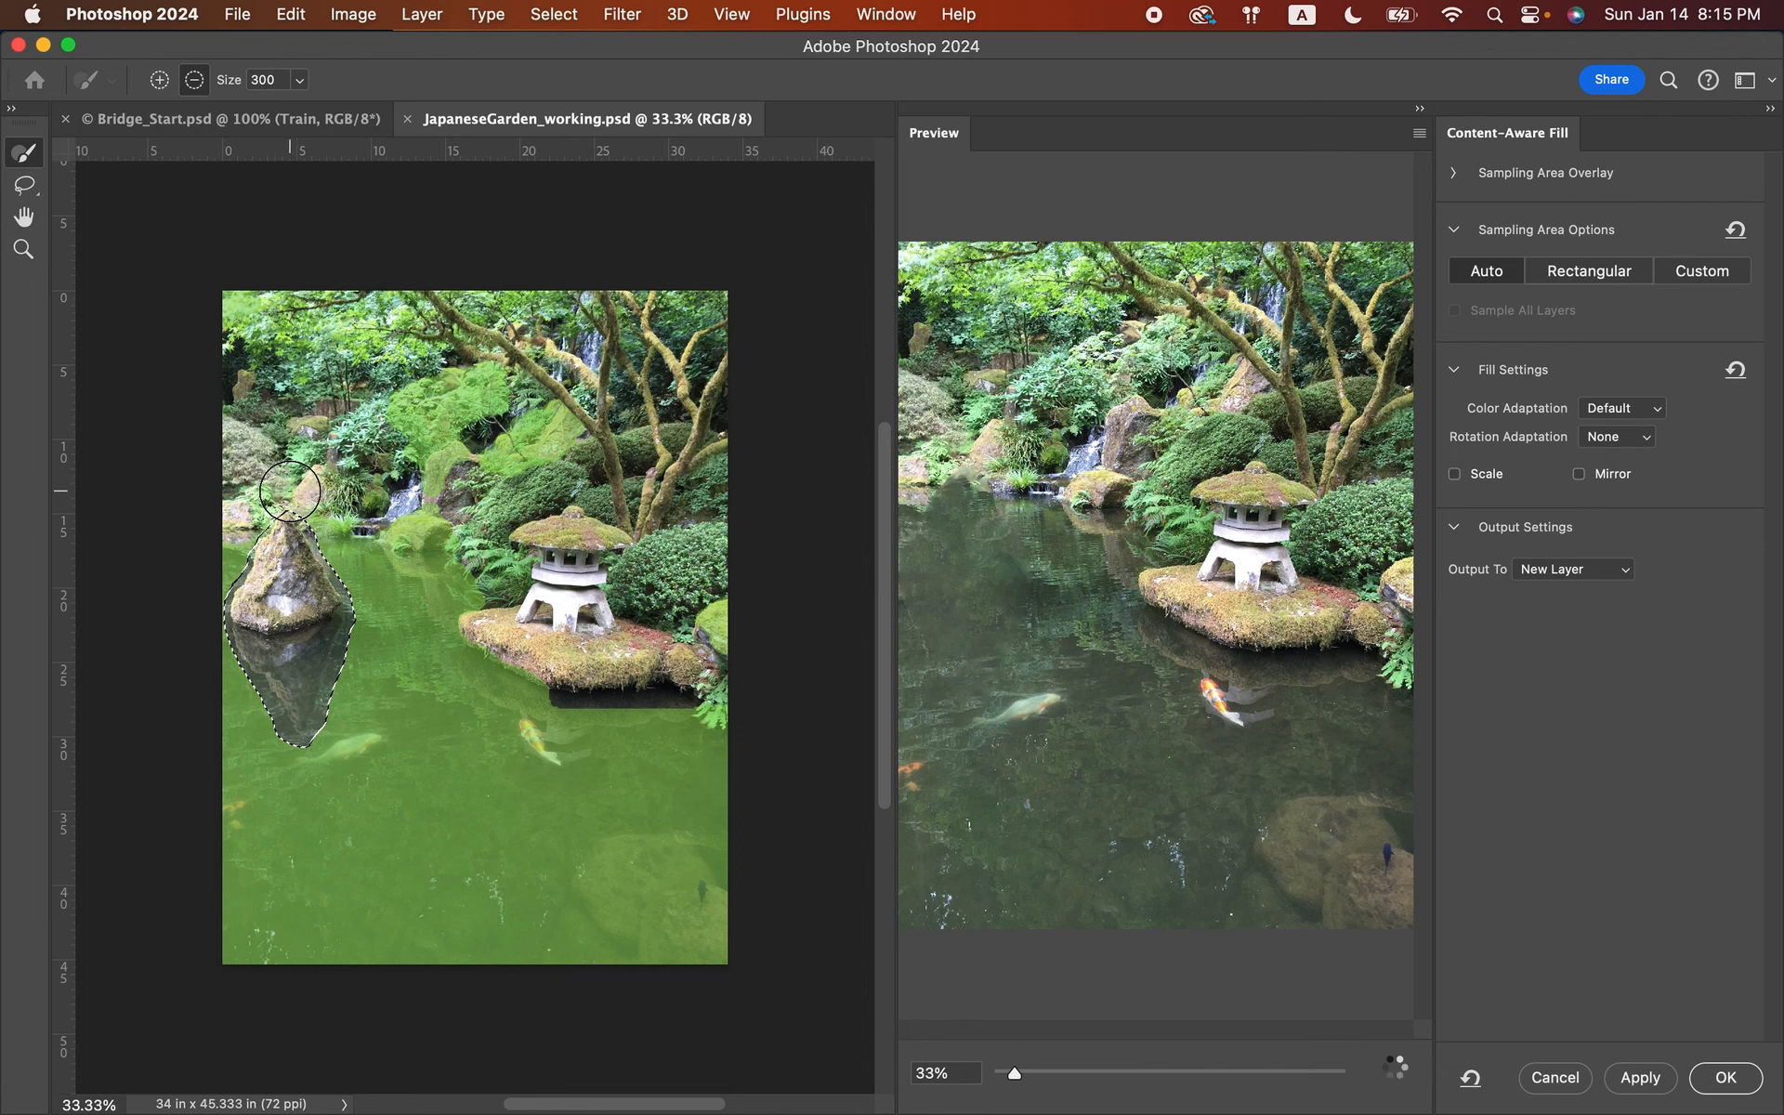
left_click(369, 513)
mouse_move(410, 521)
left_mouse_down()
mouse_move(448, 547)
mouse_move(432, 523)
mouse_move(455, 522)
mouse_move(505, 558)
left_mouse_up()
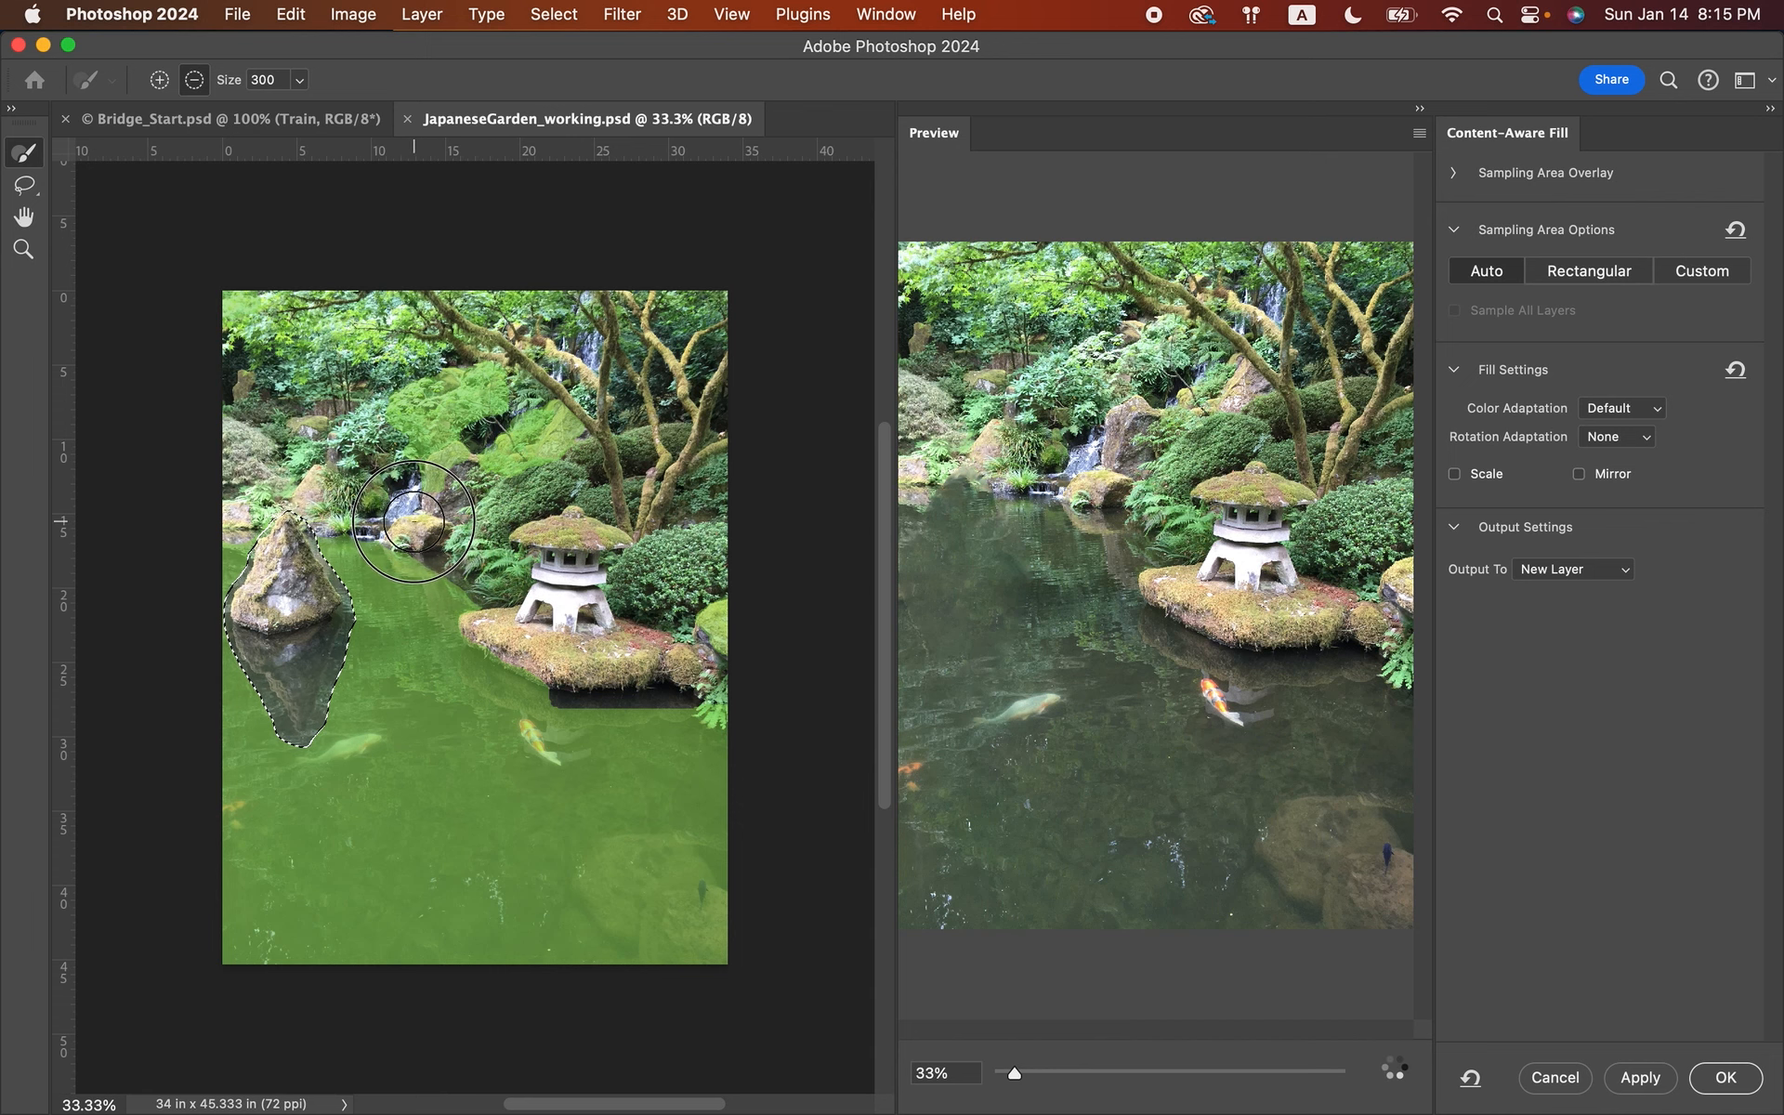
mouse_move(414, 521)
left_mouse_down()
mouse_move(507, 603)
mouse_move(433, 506)
mouse_move(443, 415)
mouse_move(473, 377)
mouse_move(511, 452)
mouse_move(498, 414)
mouse_move(551, 465)
mouse_move(583, 448)
mouse_move(572, 397)
mouse_move(633, 490)
mouse_move(539, 360)
left_mouse_up()
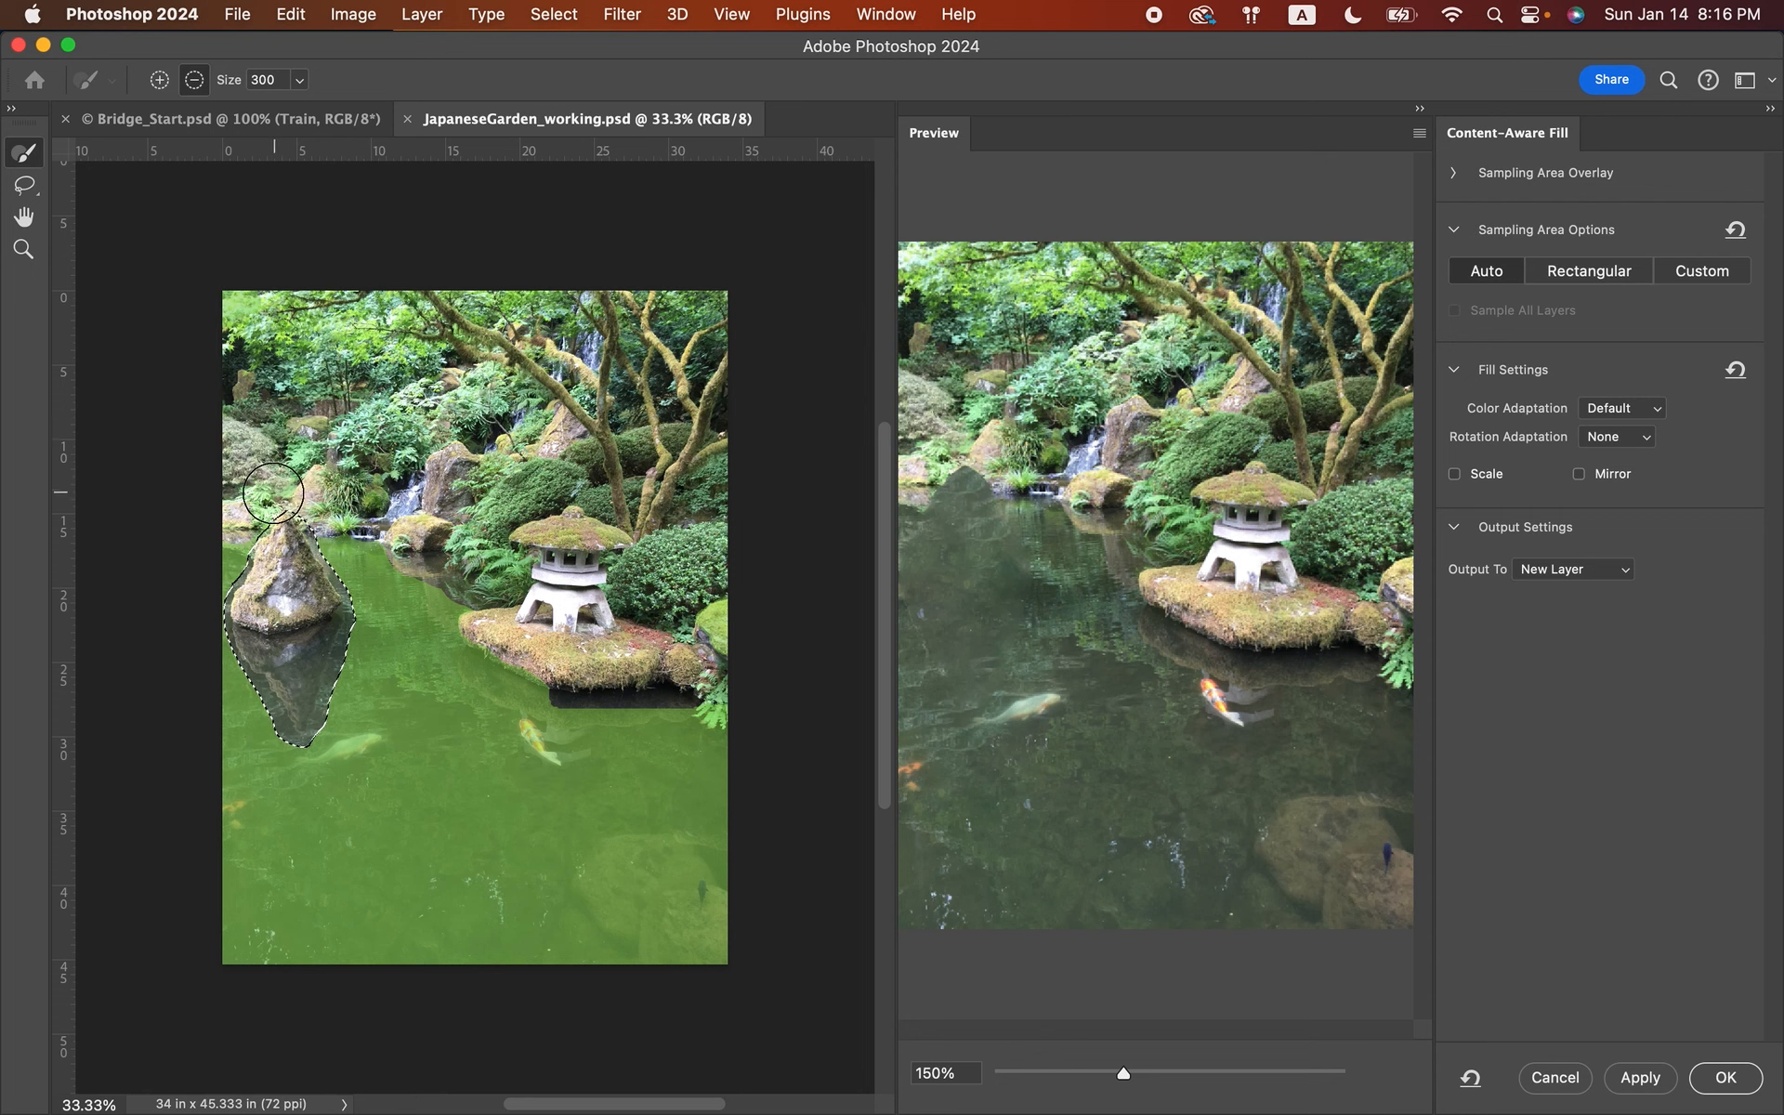
- Subtract the remaining bank above the pond rock from the sampling area, and apply the content-aware fill to a new layer
mouse_move(265, 505)
left_mouse_down()
mouse_move(346, 476)
mouse_move(333, 504)
left_mouse_up()
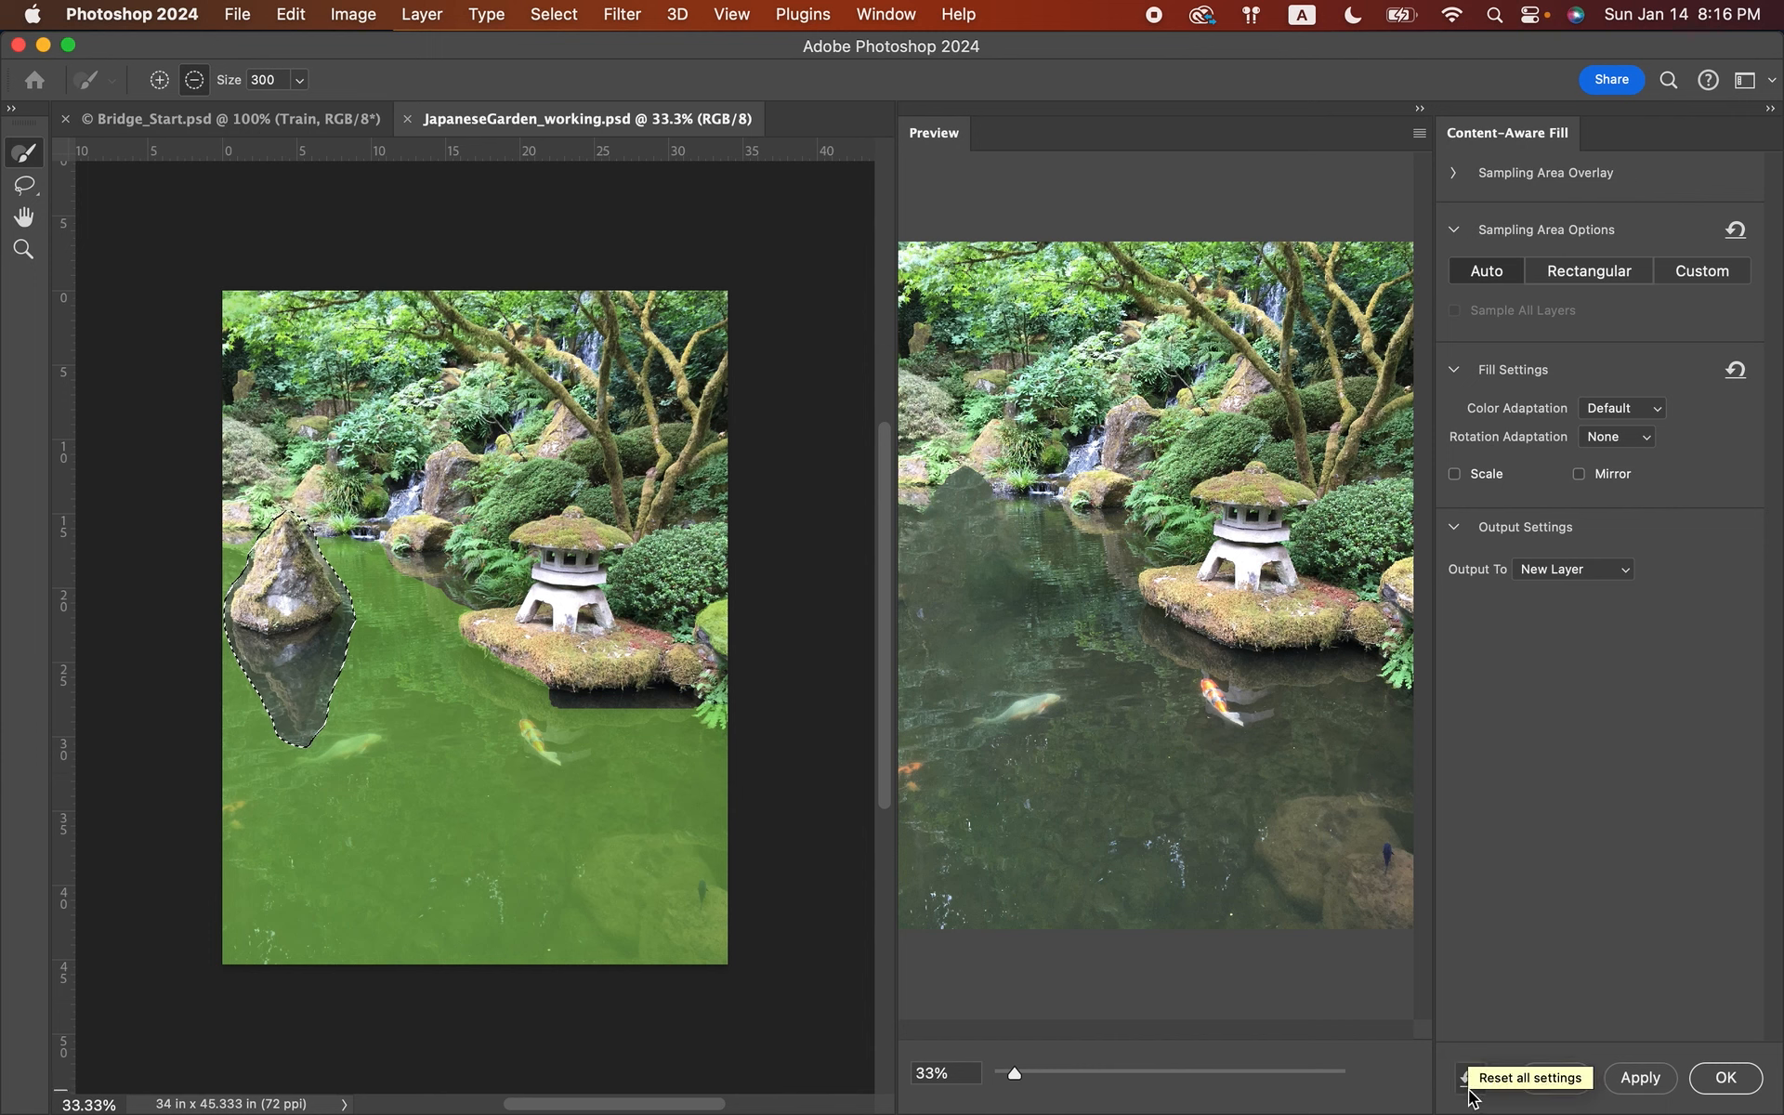
left_click(1630, 1081)
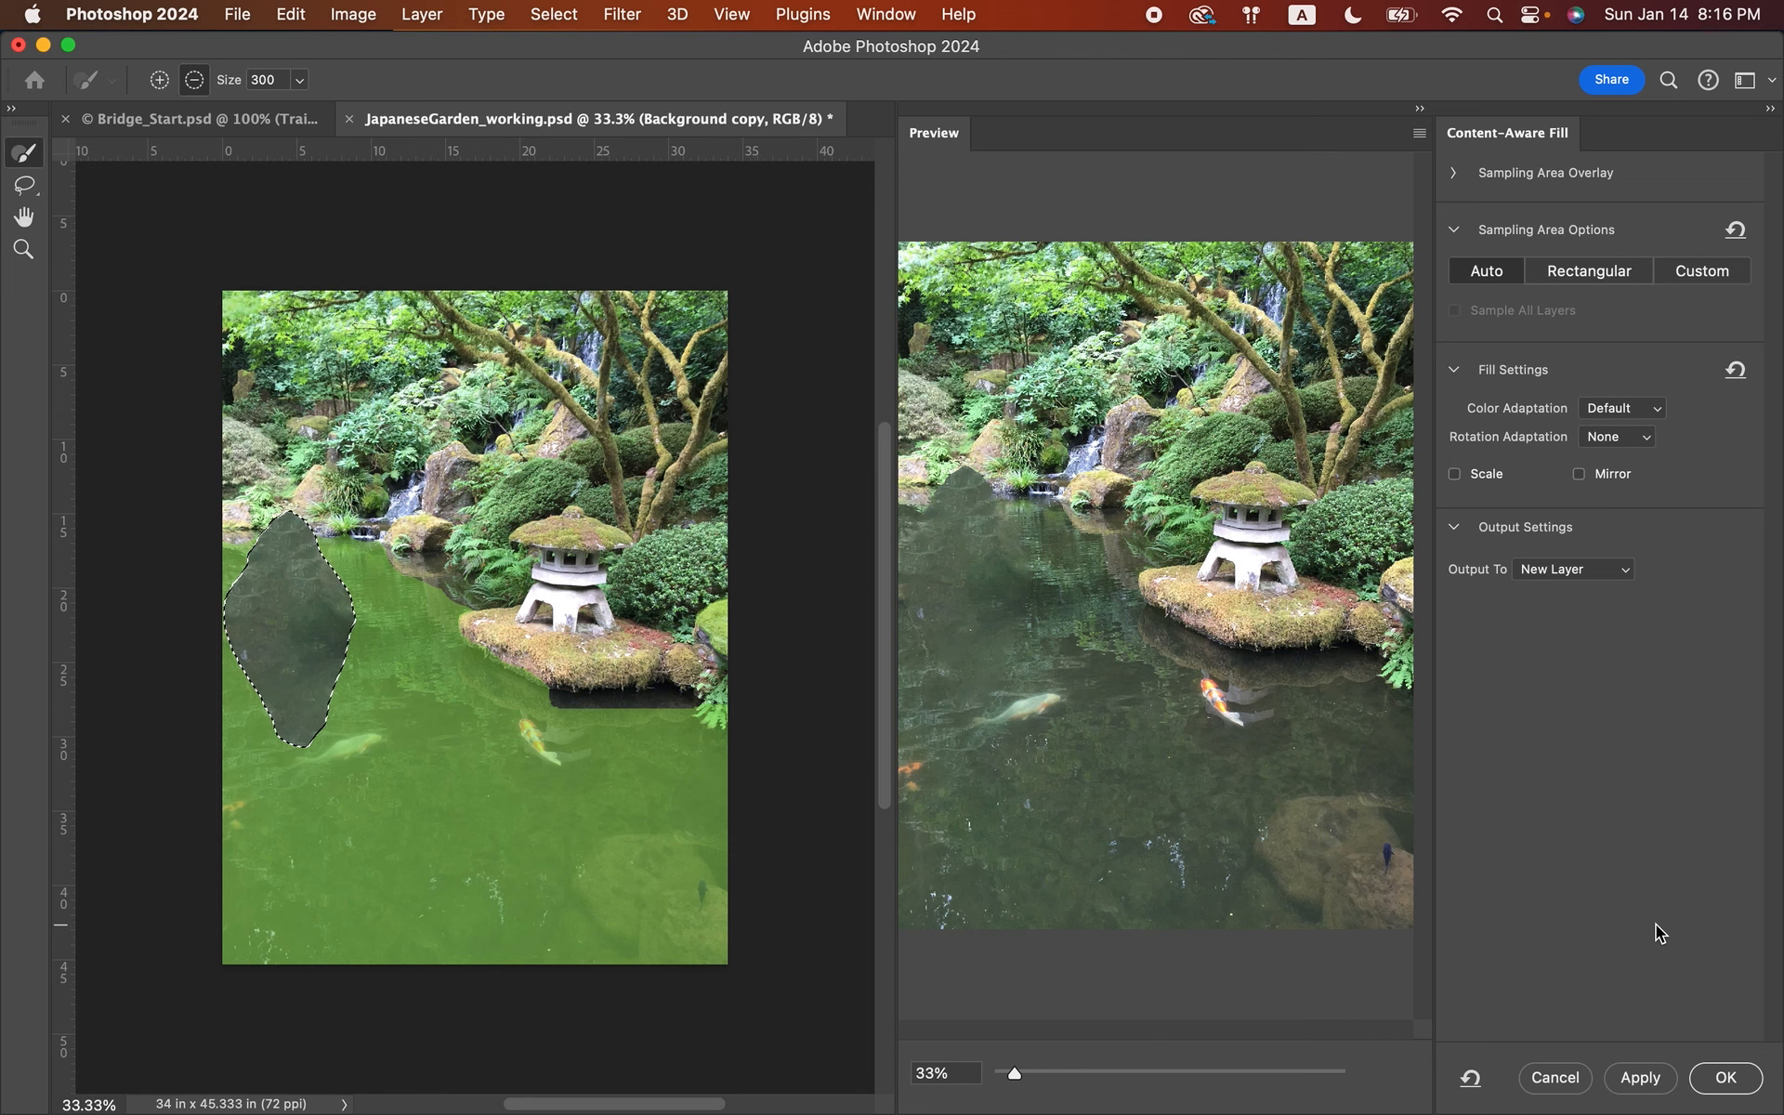
left_click(1722, 1081)
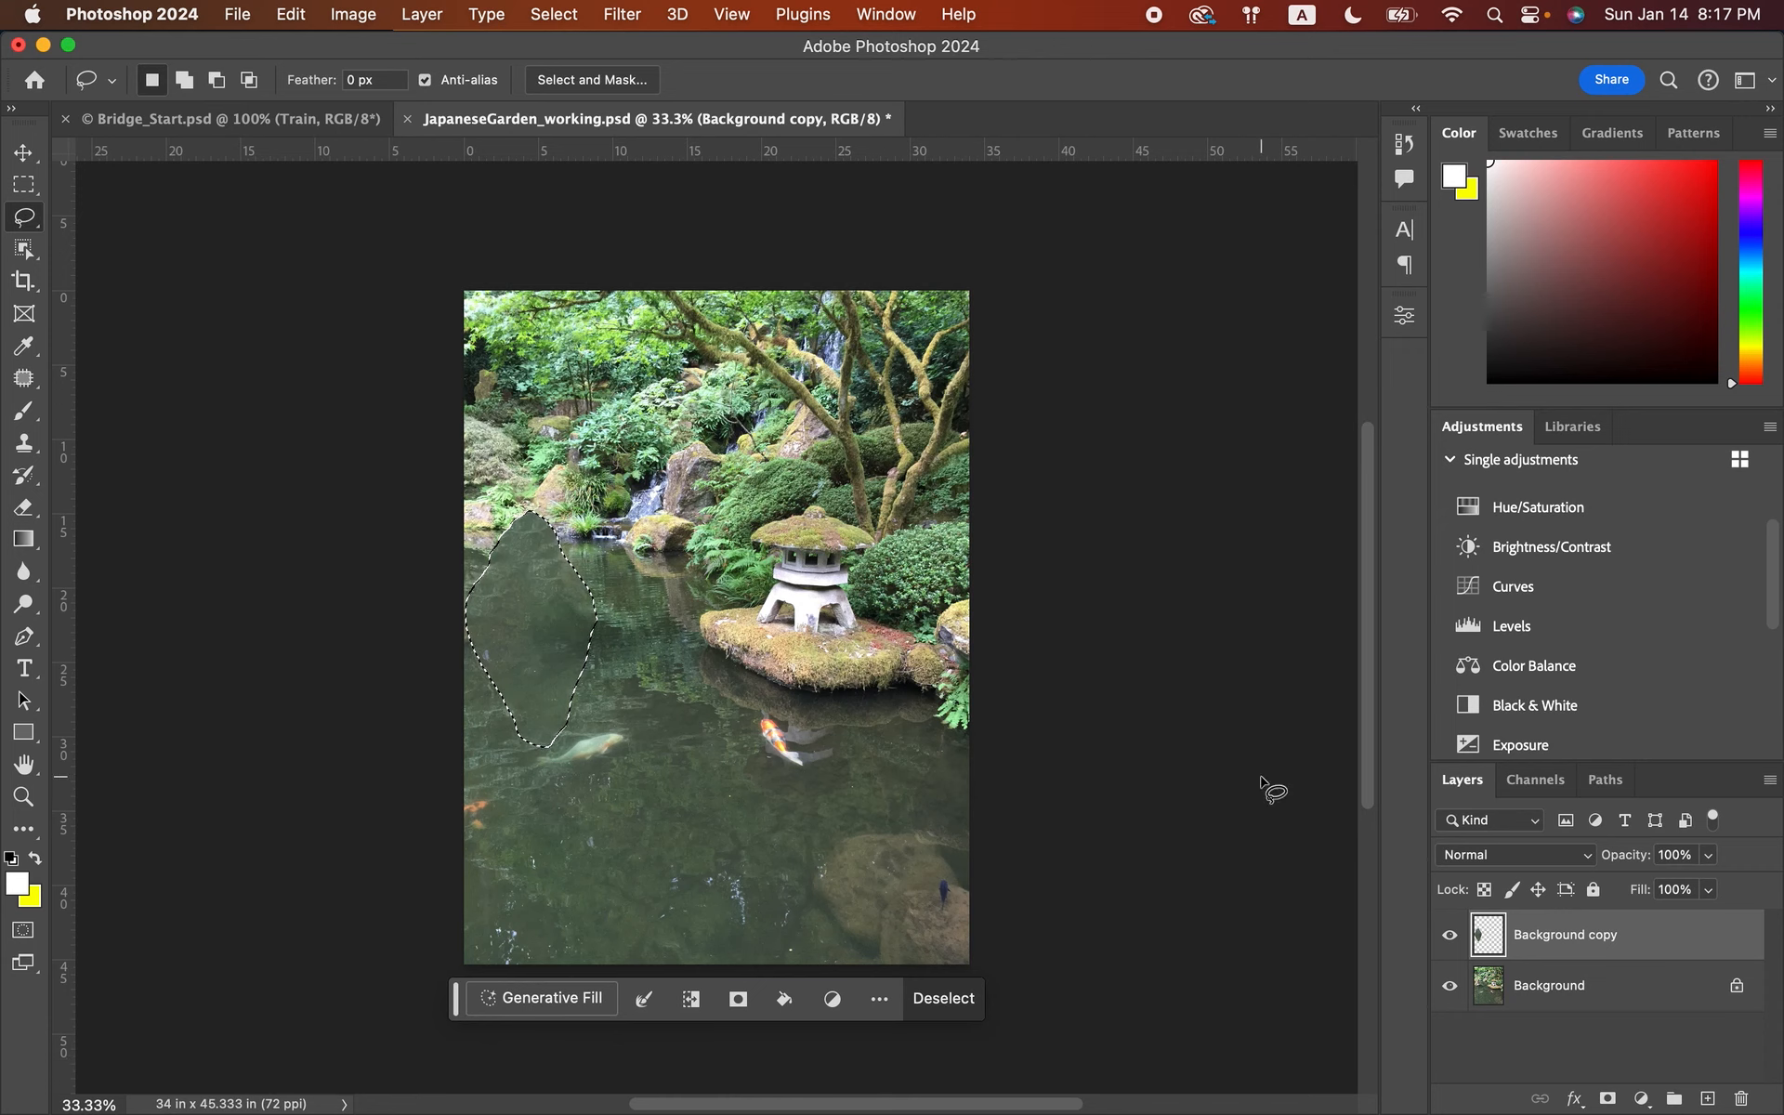
- Compare the pond with the fill layer hidden and shown, and clear the selection around the removed rock
left_click(1449, 937)
left_click(1450, 937)
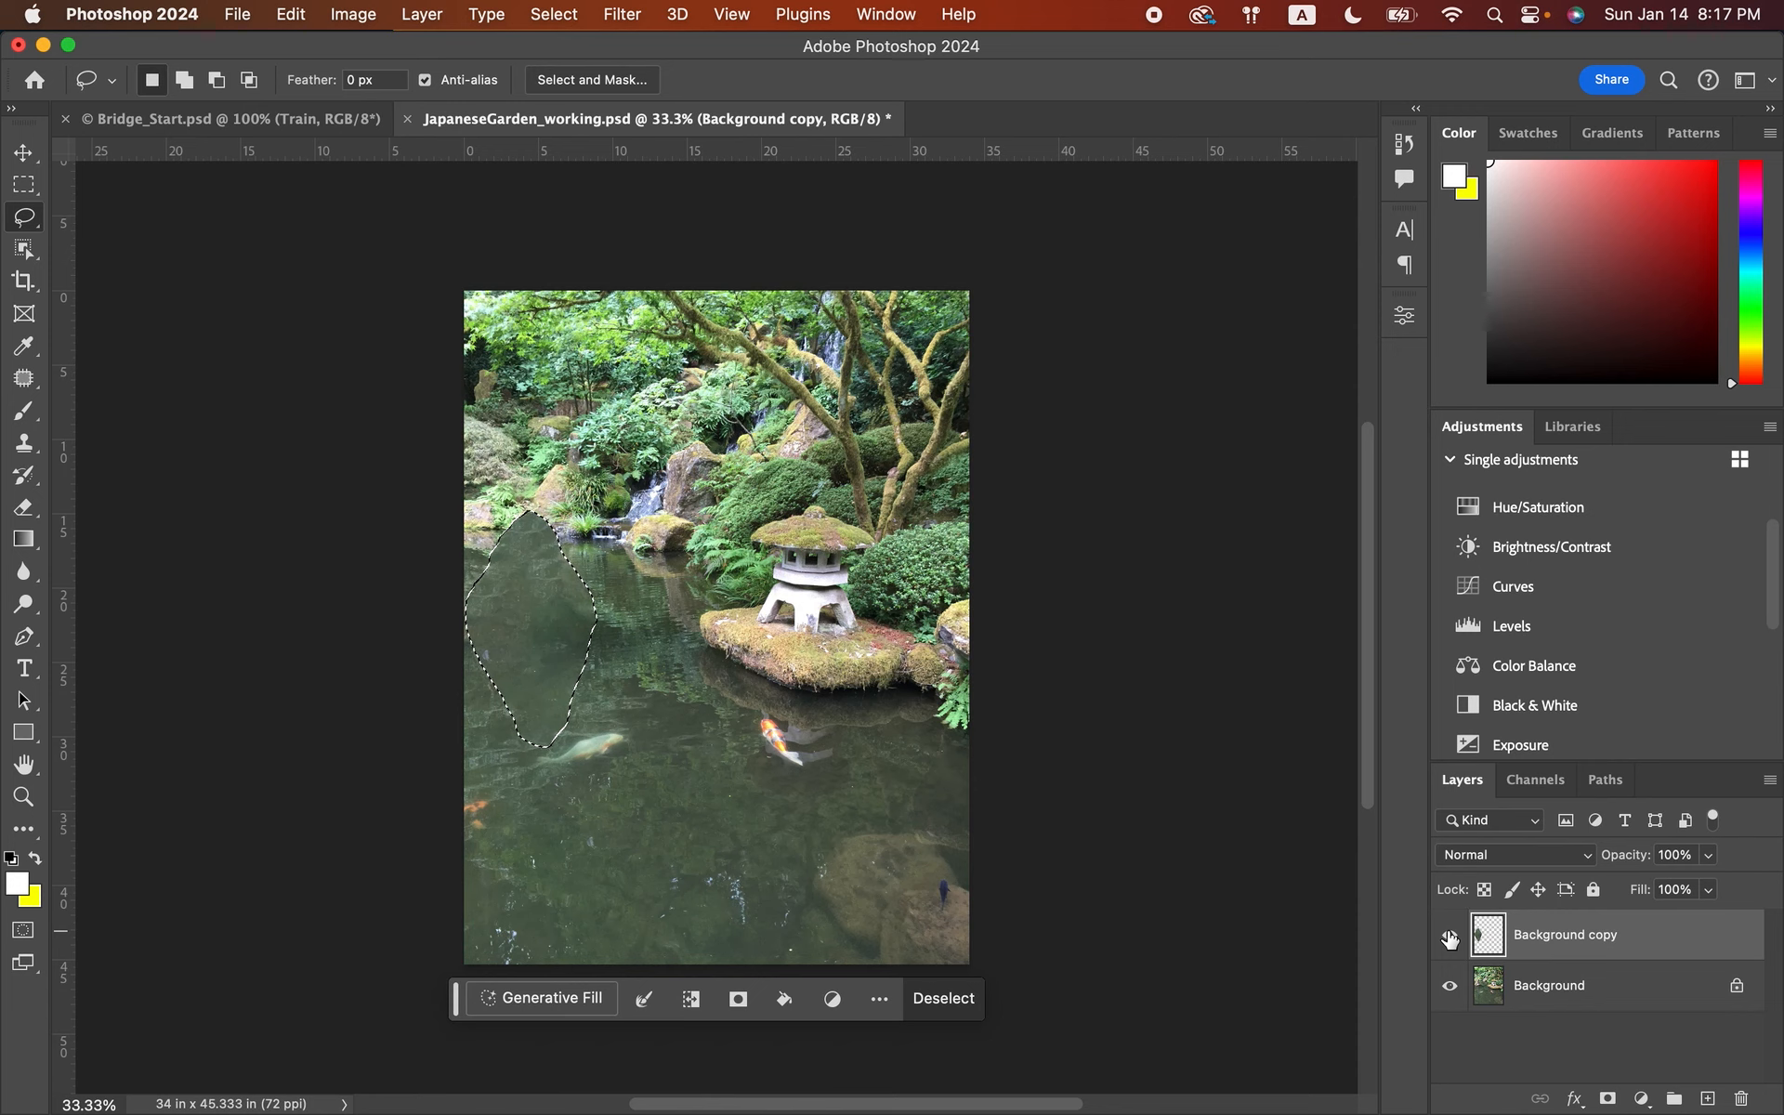
left_click(1449, 936)
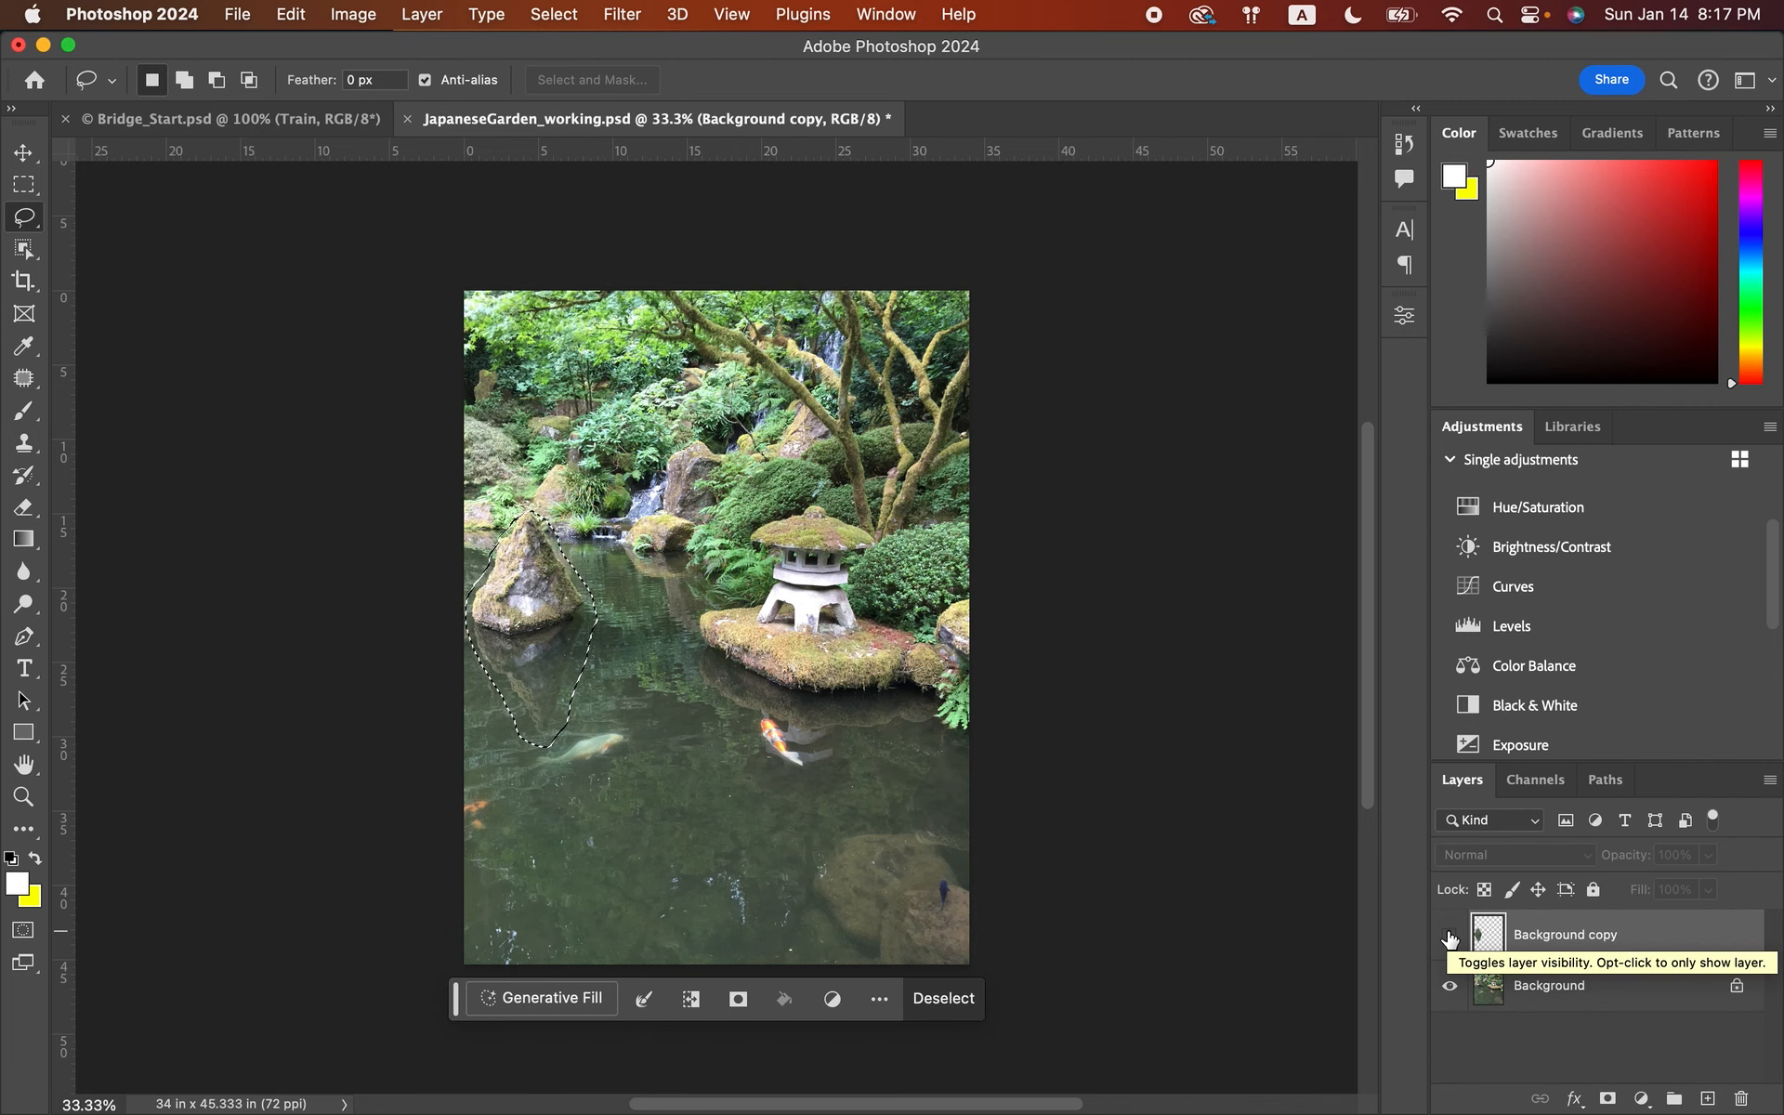
left_click(1450, 937)
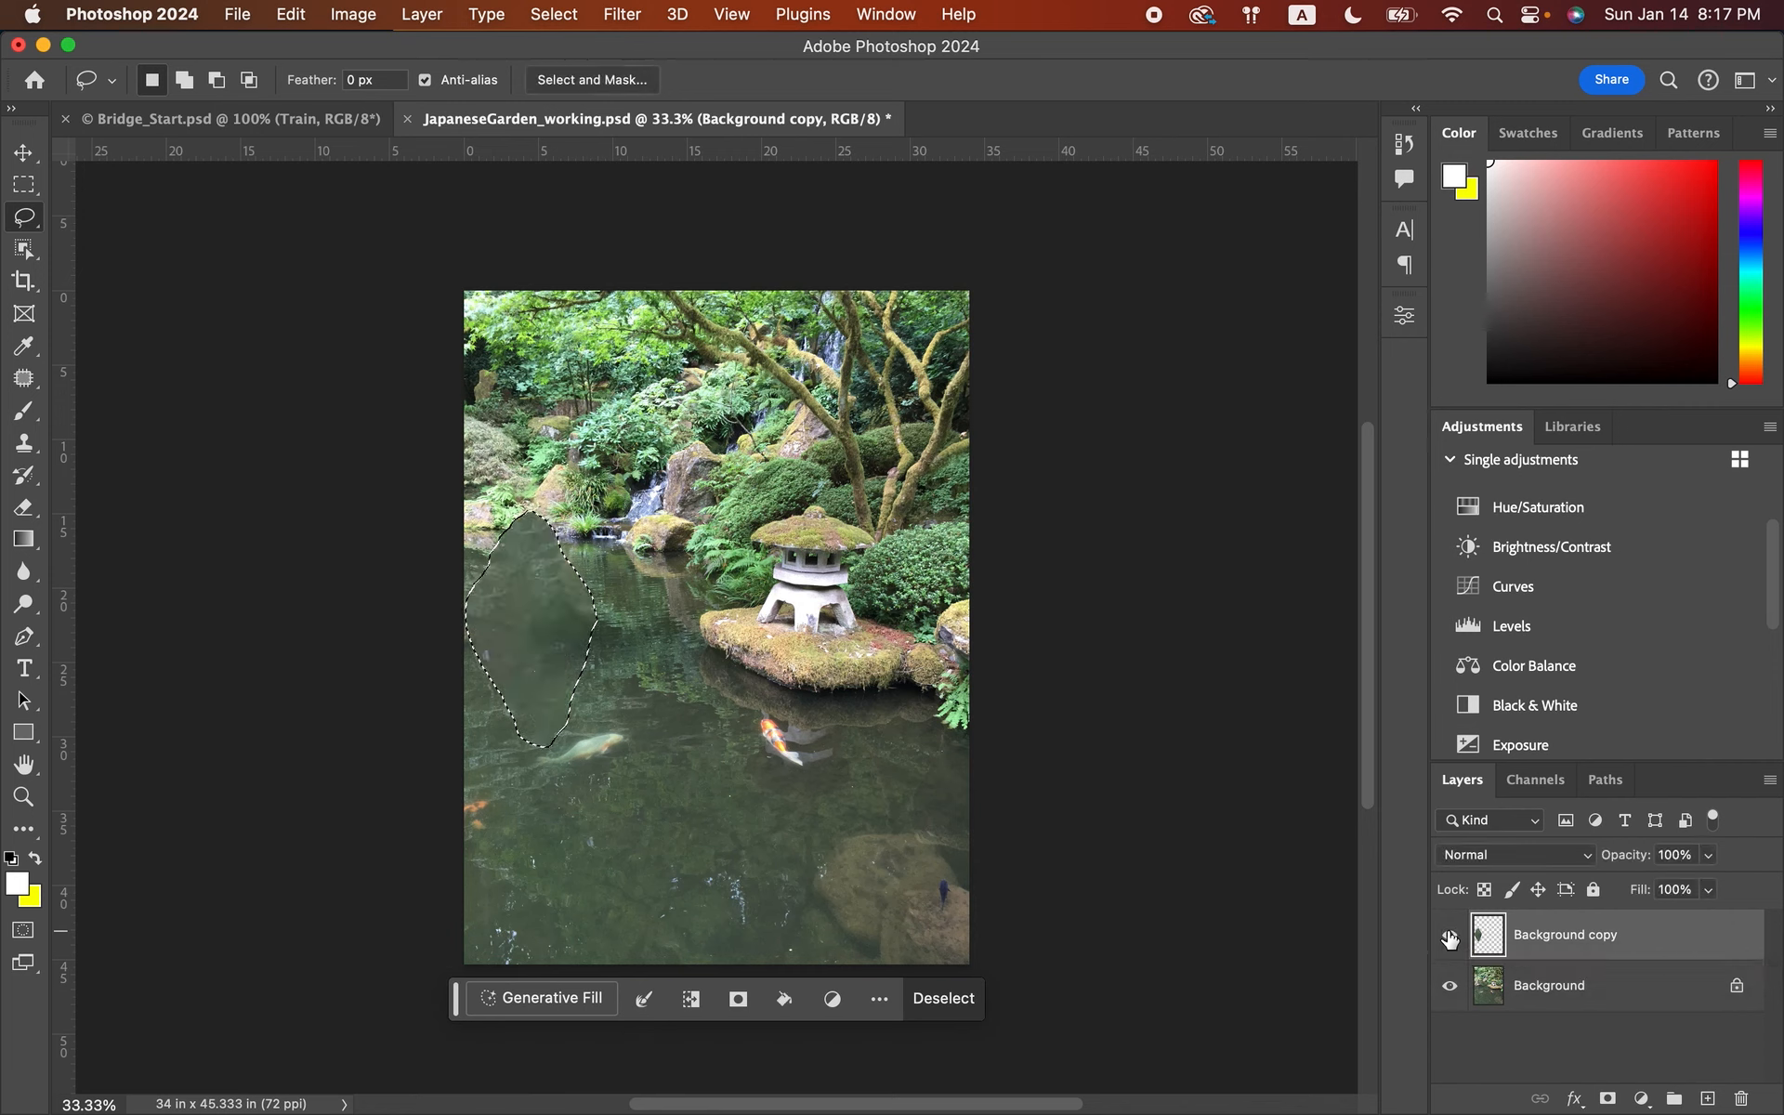
left_click(1206, 784)
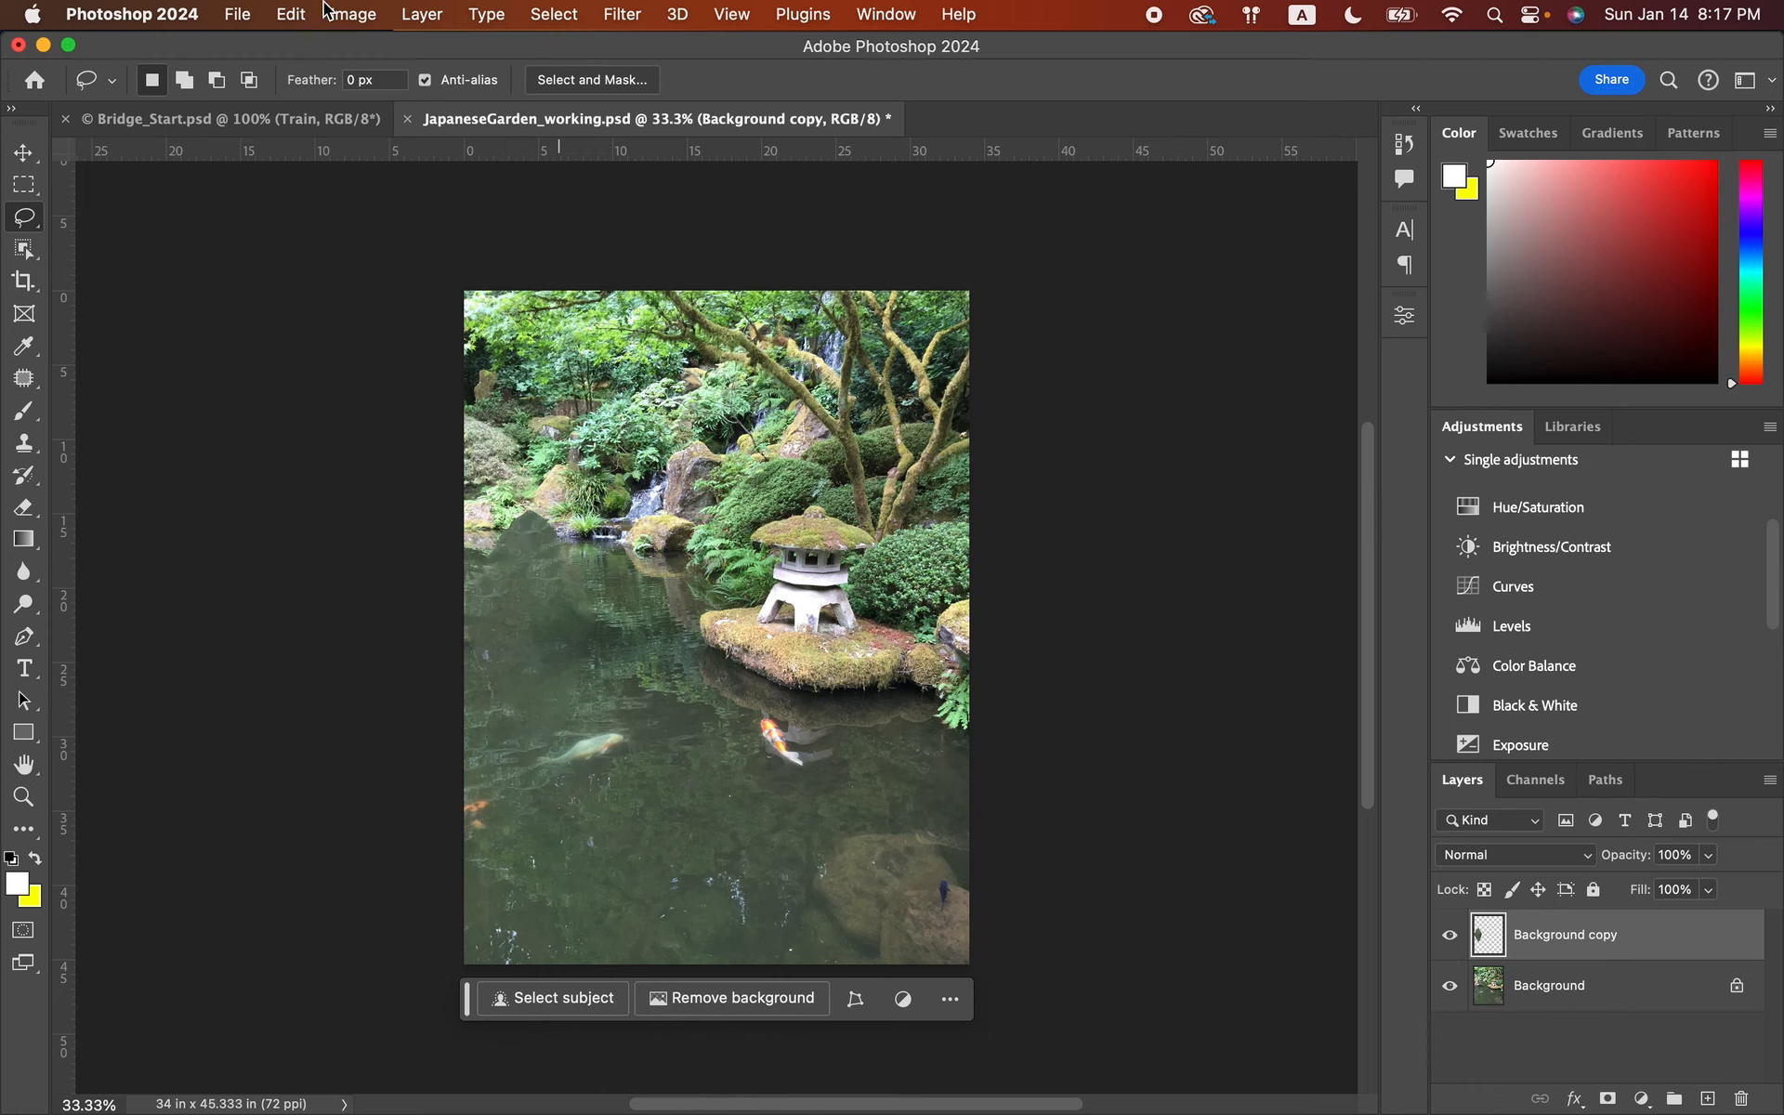
- Export the retouched garden photo to the Desktop as JapaneseGarden_working.jpg at quality 6
left_click(246, 19)
mouse_move(418, 409)
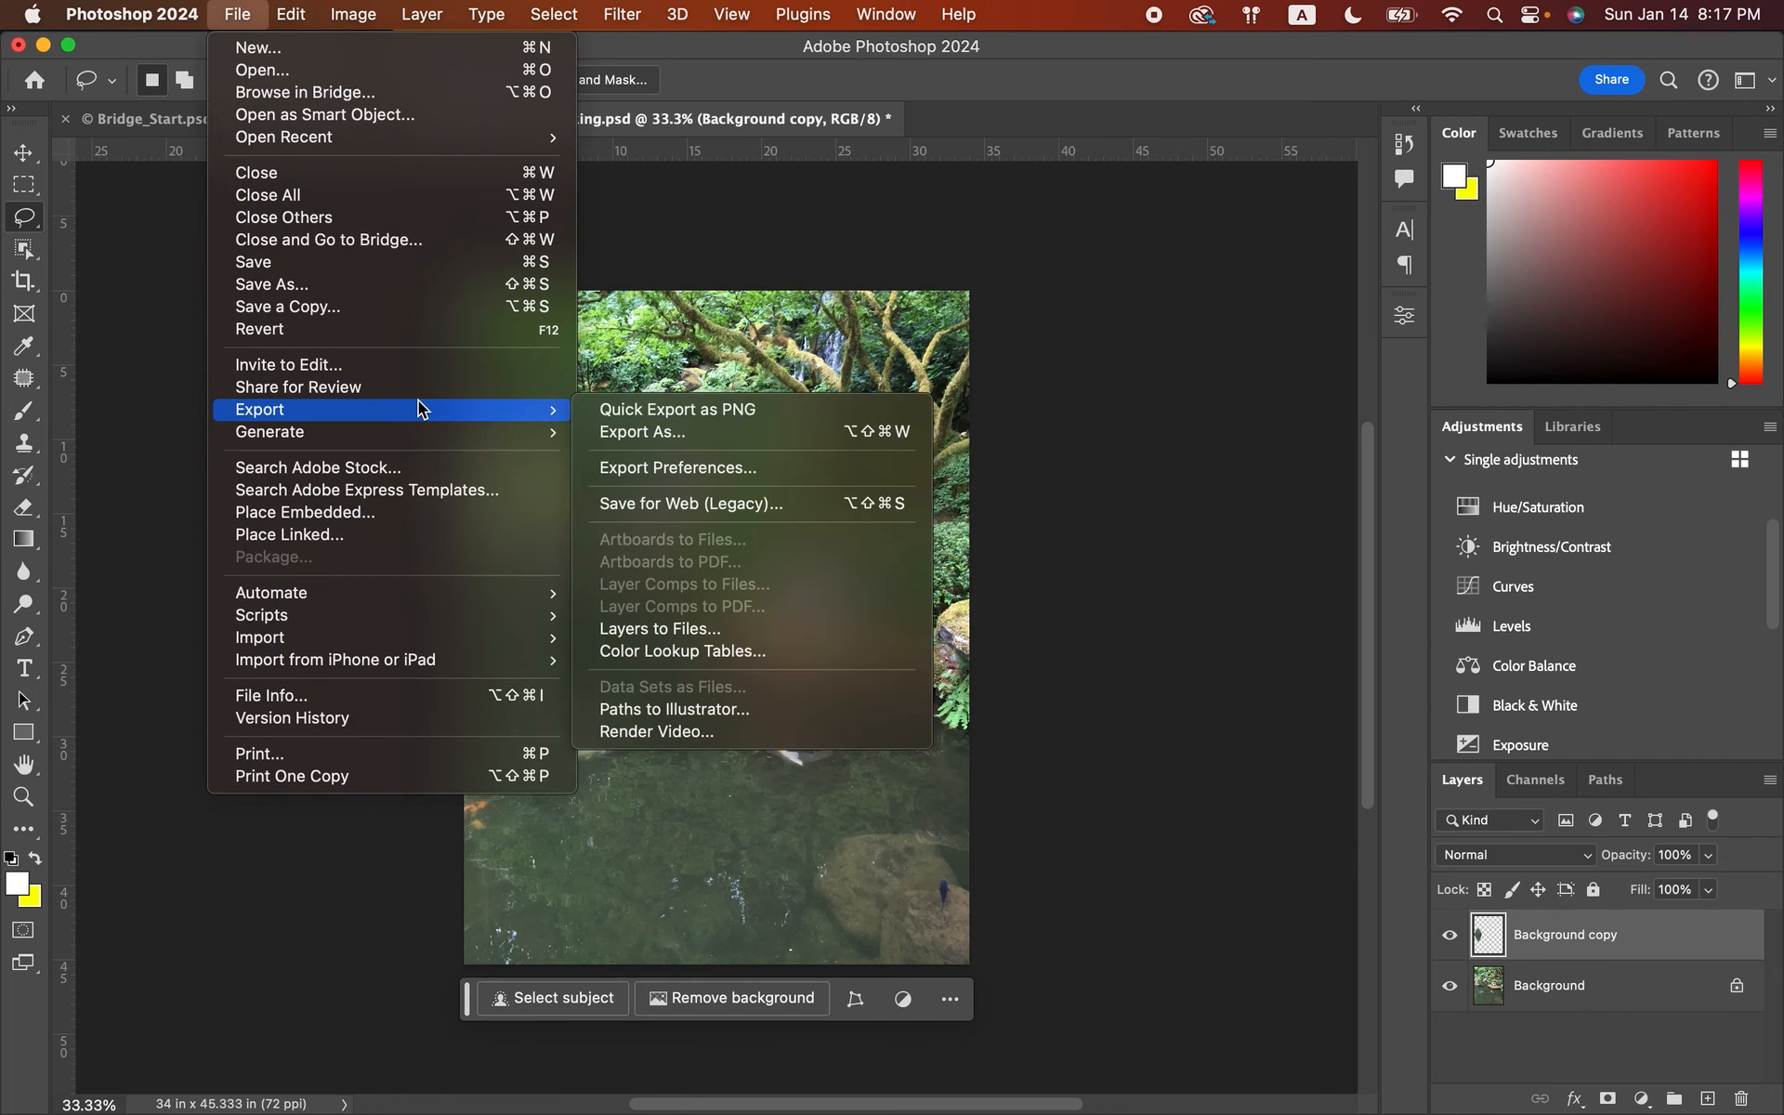
left_click(640, 433)
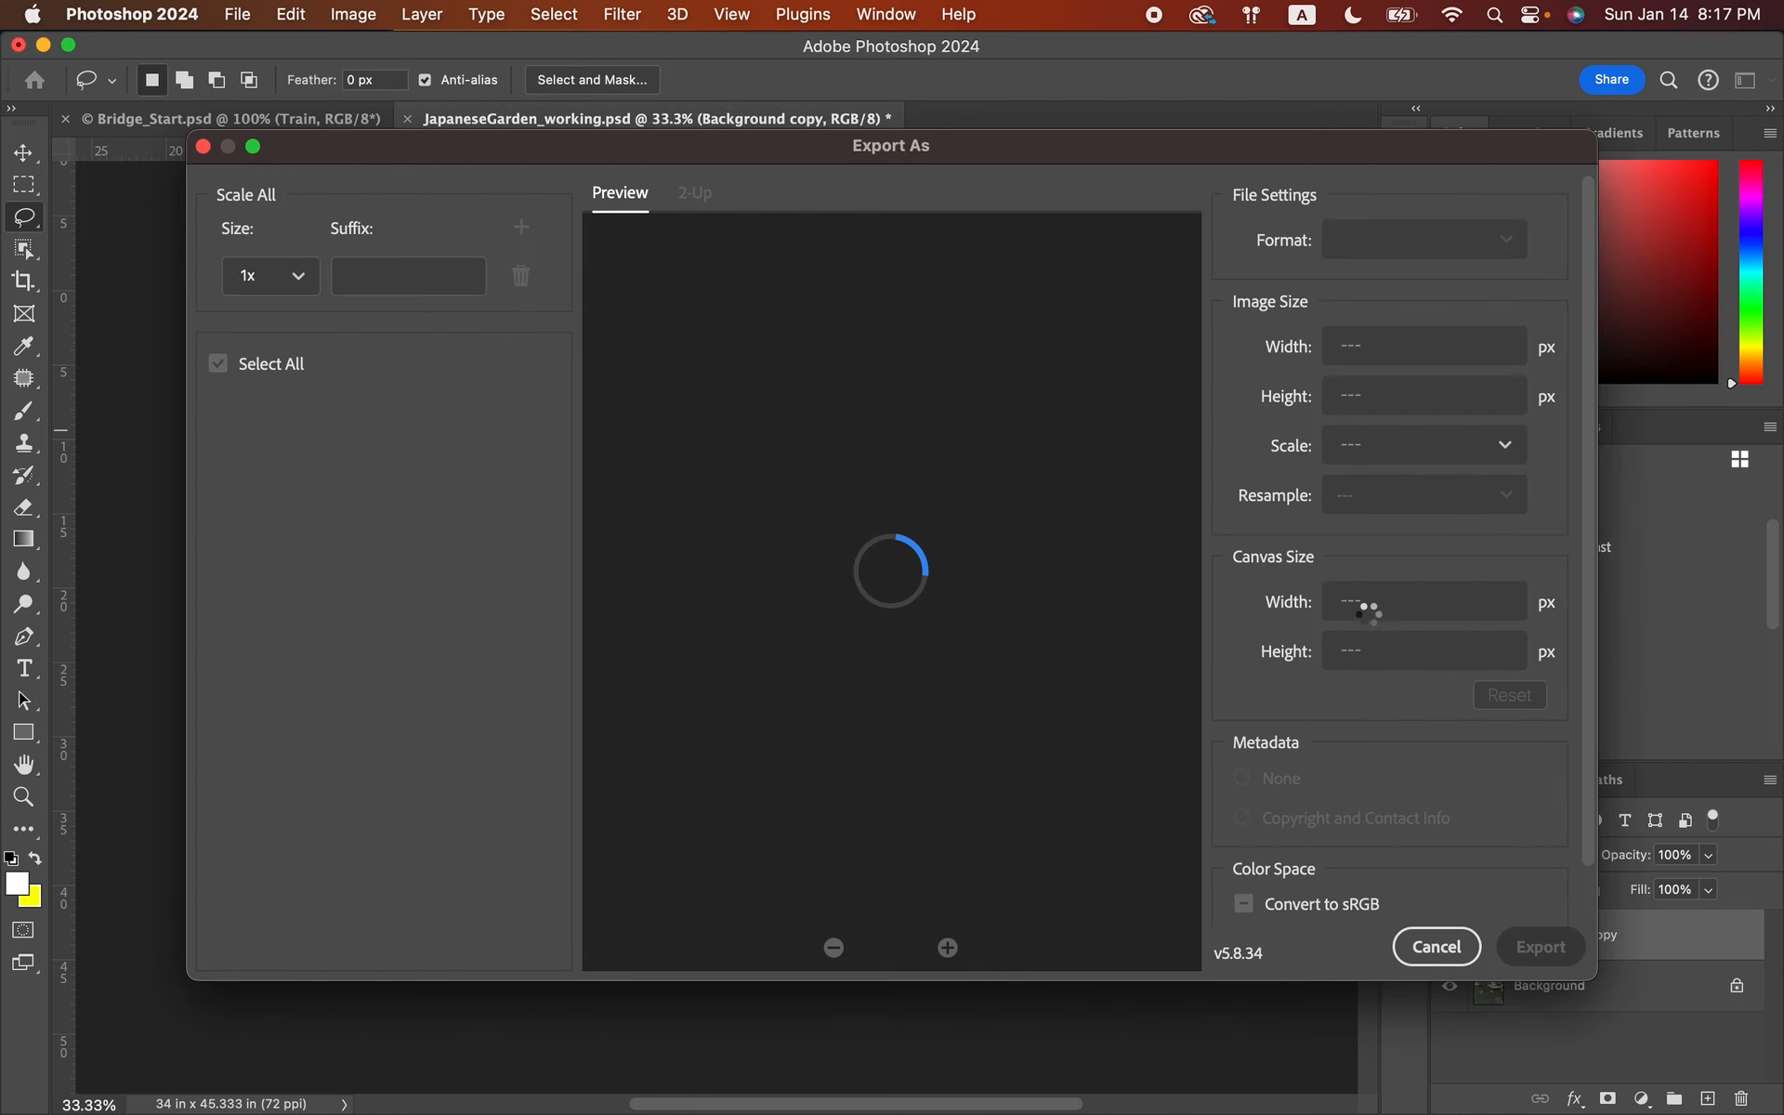
left_click(1544, 950)
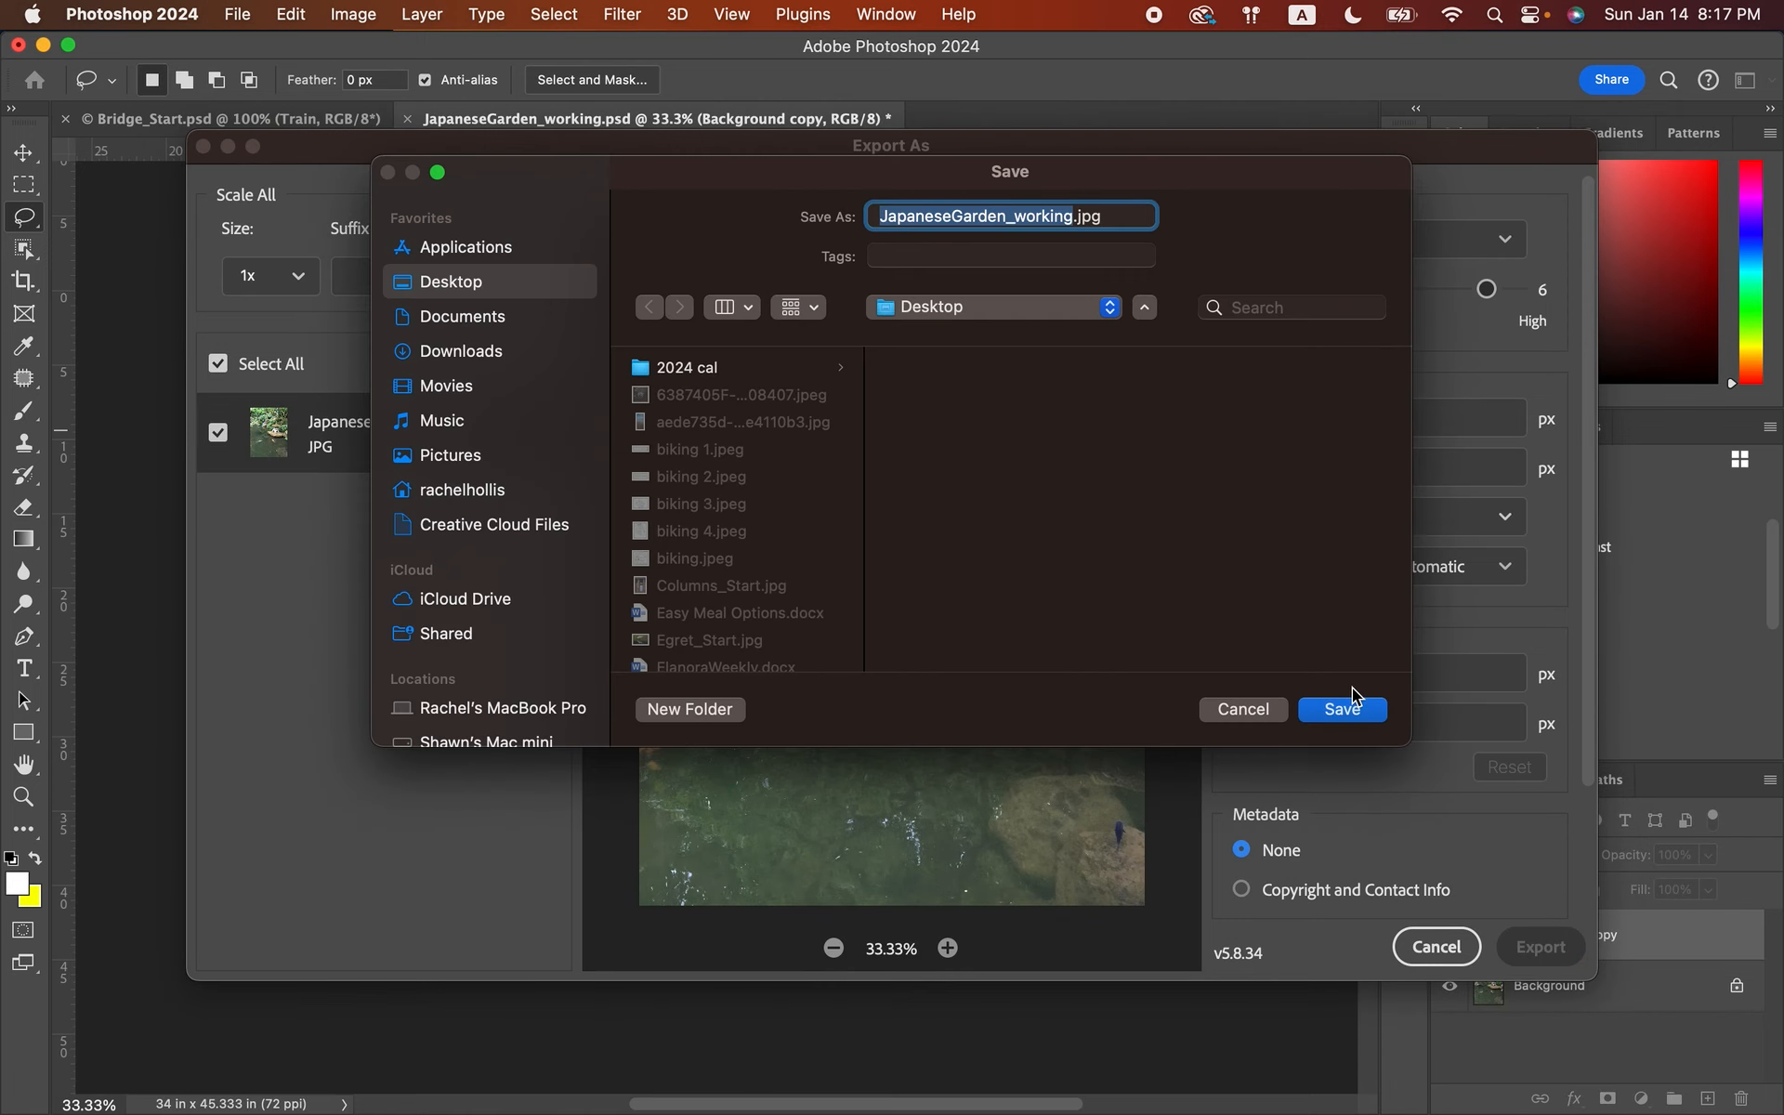
left_click(1353, 711)
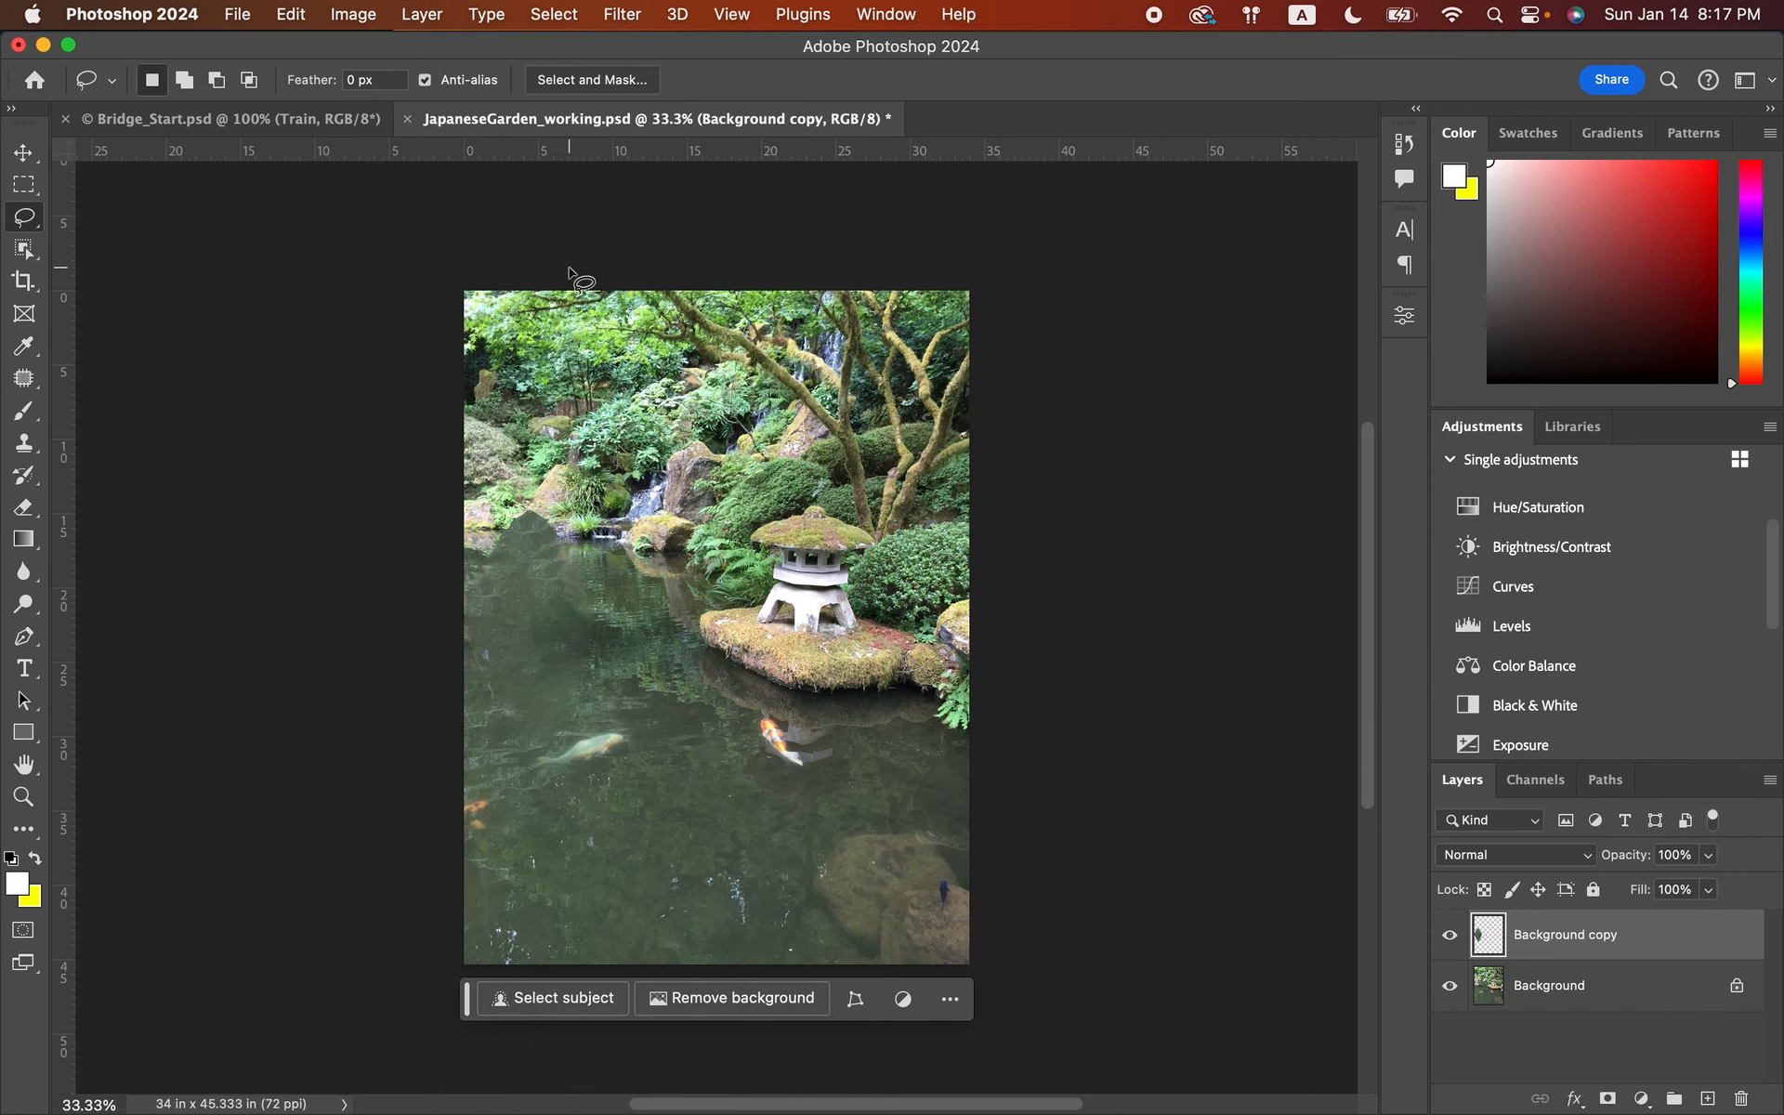
- Switch to the Bridge_Start.psd document and check what the Train layer contains by hiding and showing it
left_click(304, 123)
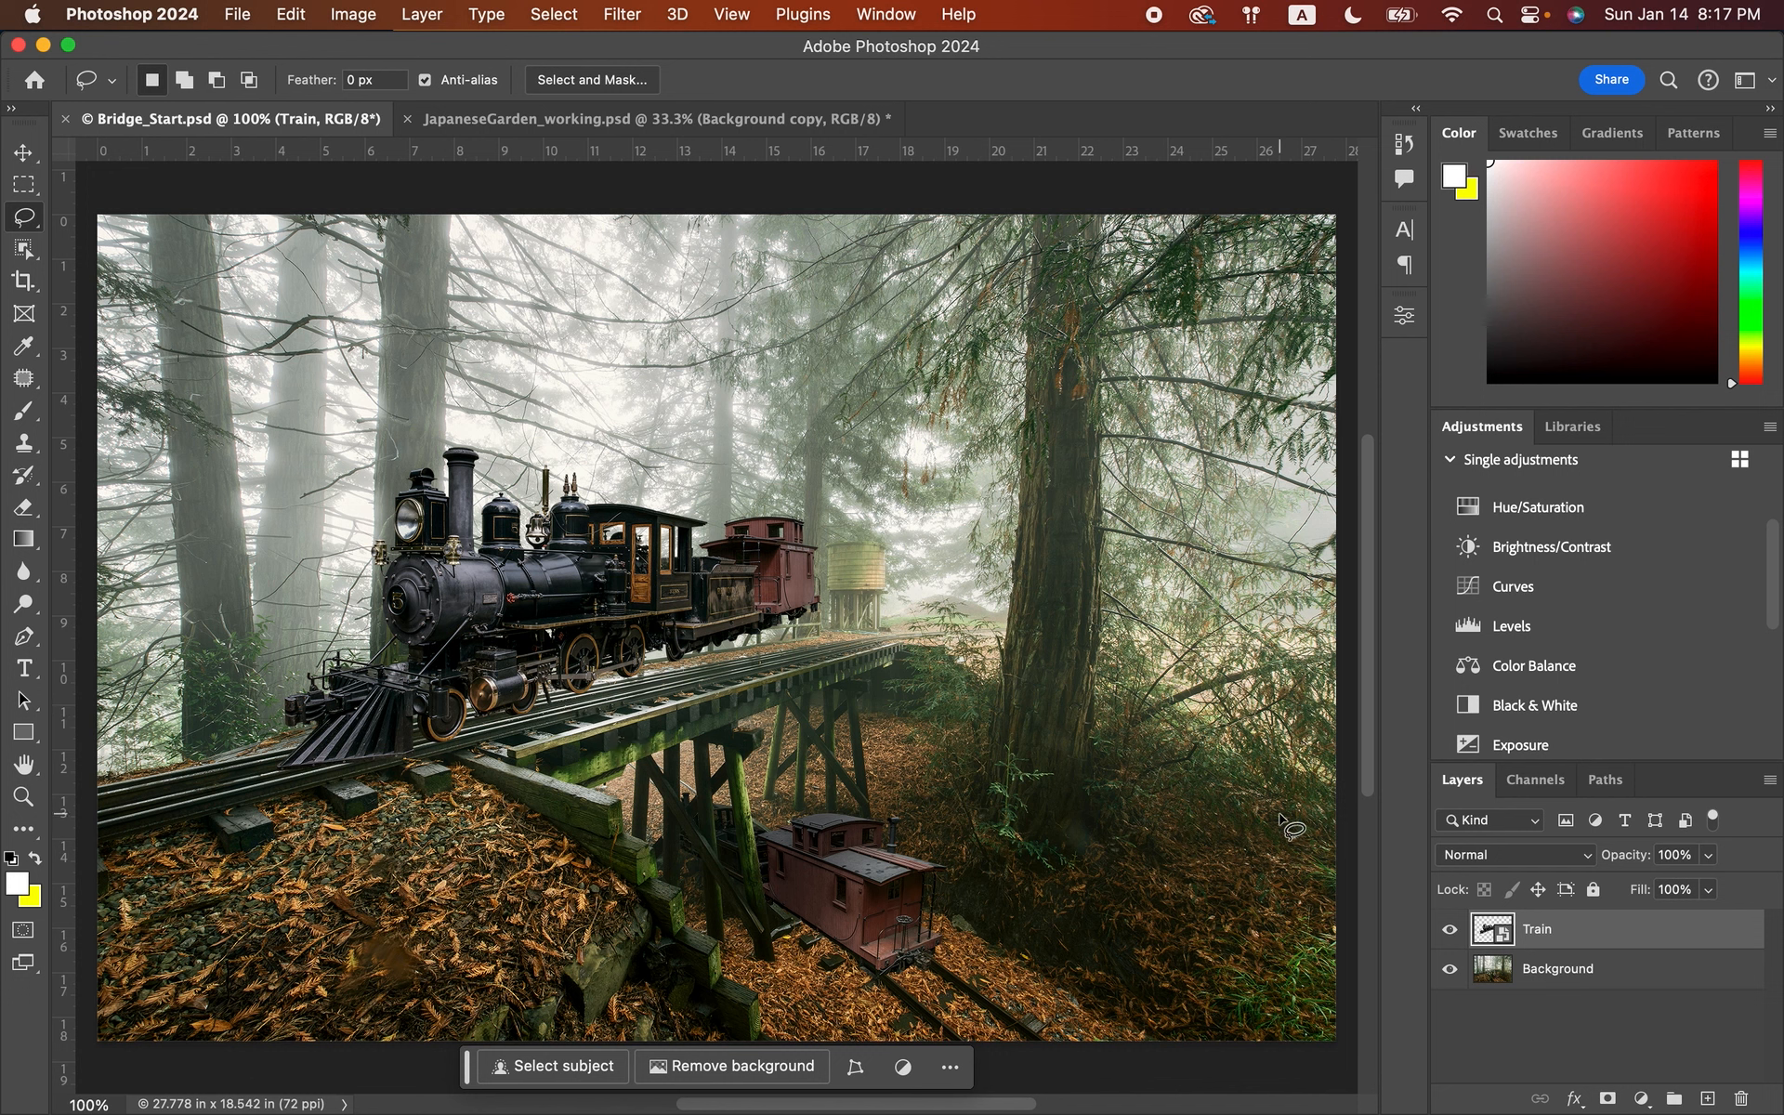
left_click(1451, 931)
left_click(1452, 932)
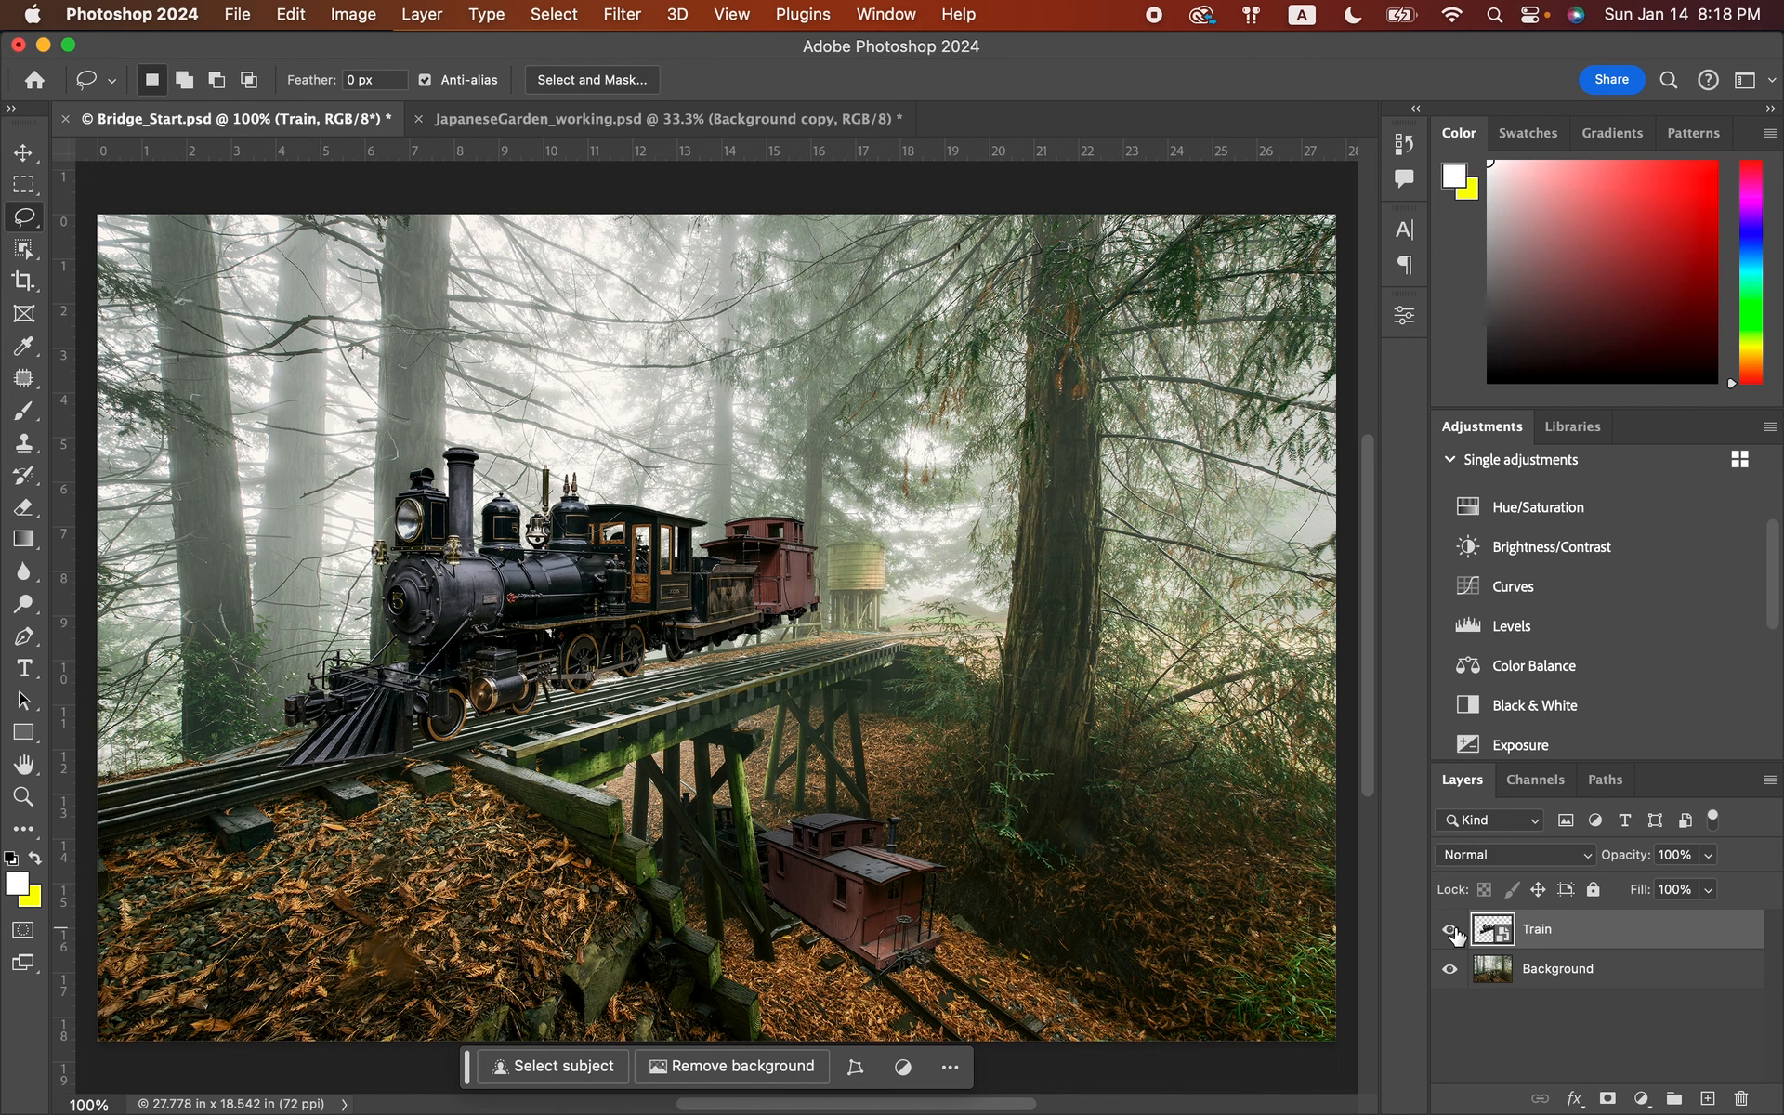
- Save the bridge document in Photoshop format as Bridge_working.psd in the Lesson05 folder, with Maximize Compatibility on
left_click(238, 20)
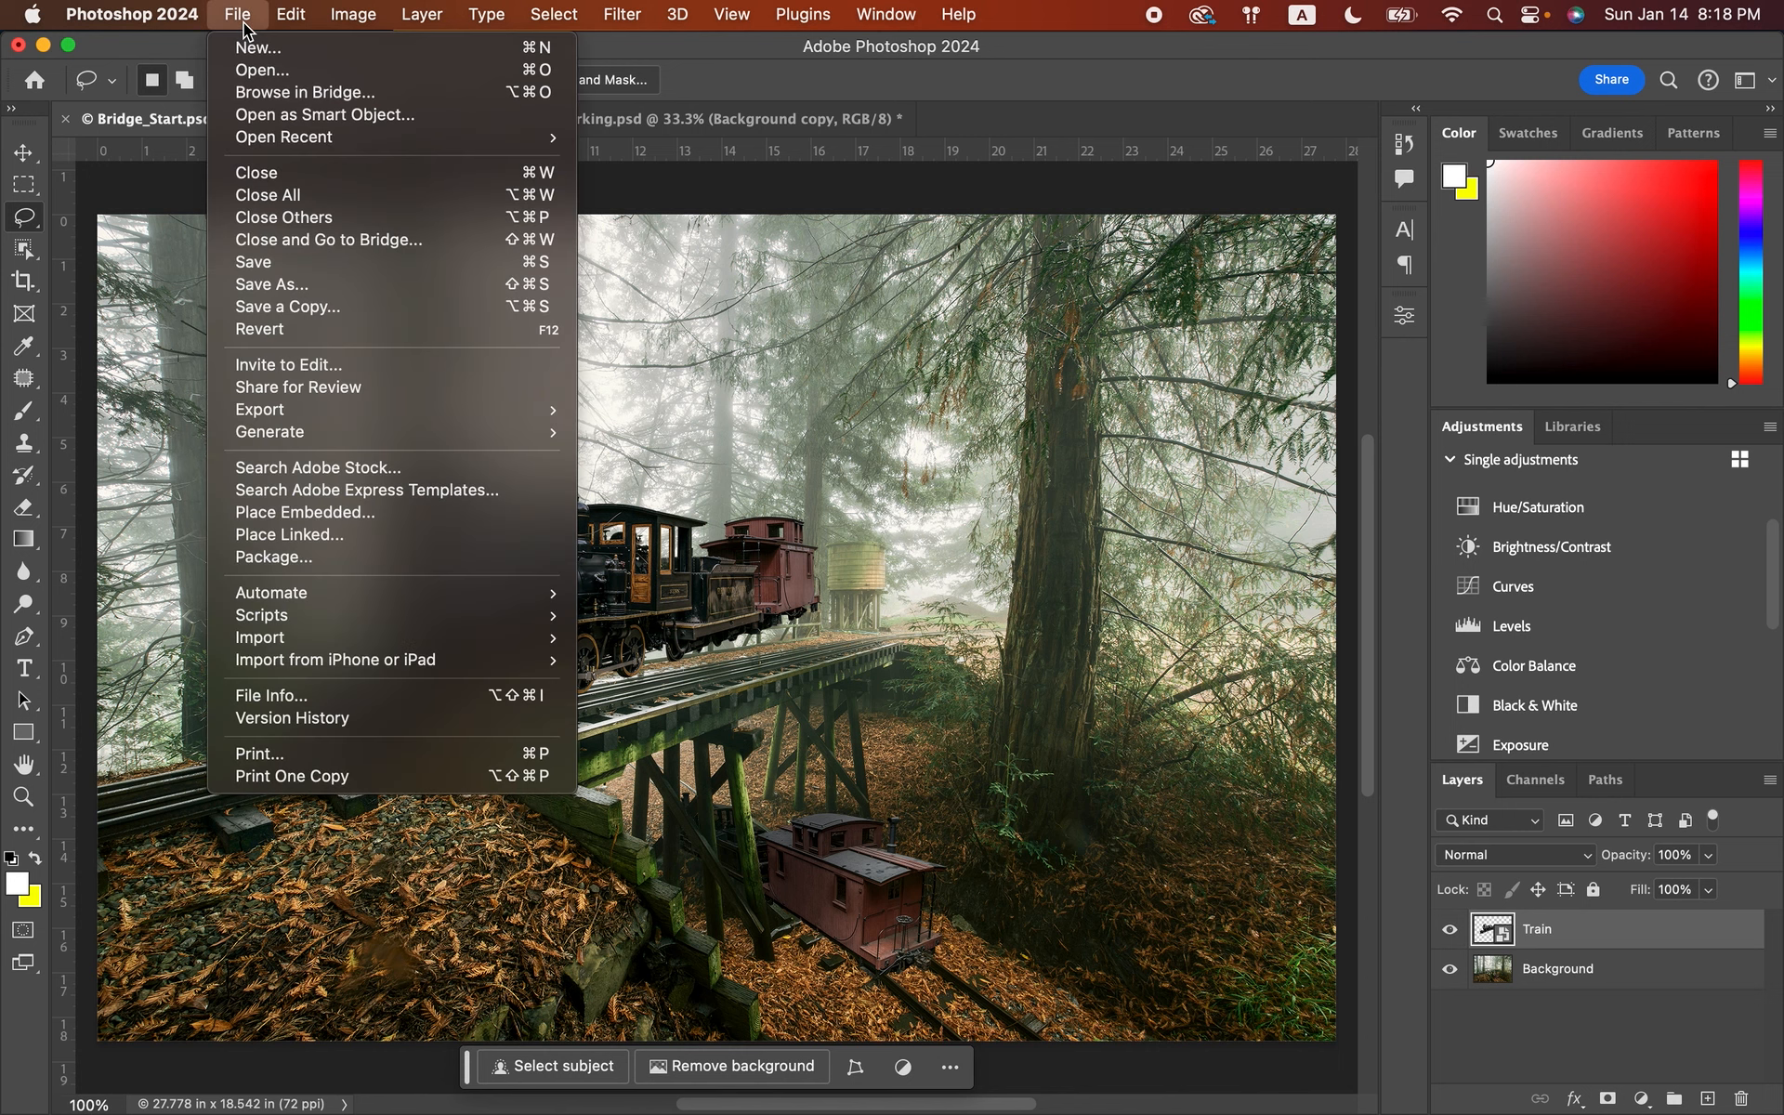
left_click(382, 291)
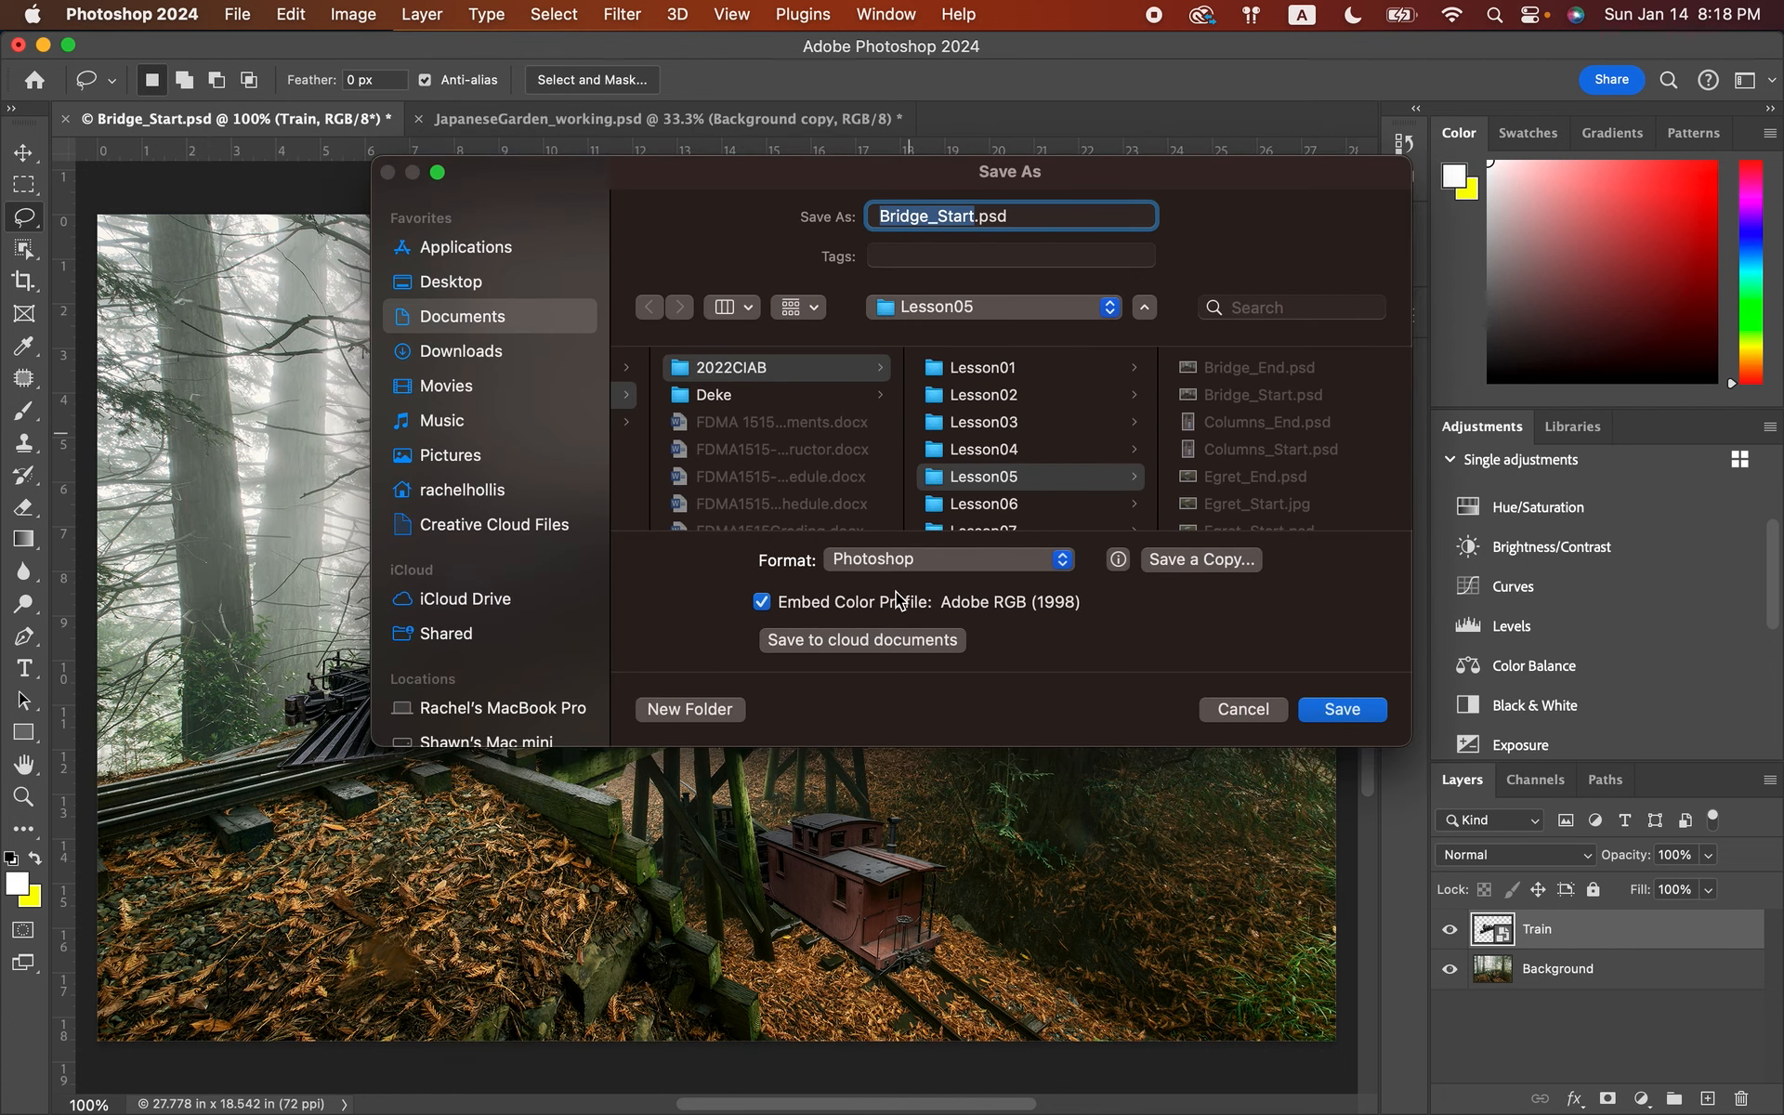
left_click(973, 216)
key("BackSpace")
key("BackSpace")
key("BackSpace")
key("BackSpace")
key("BackSpace")
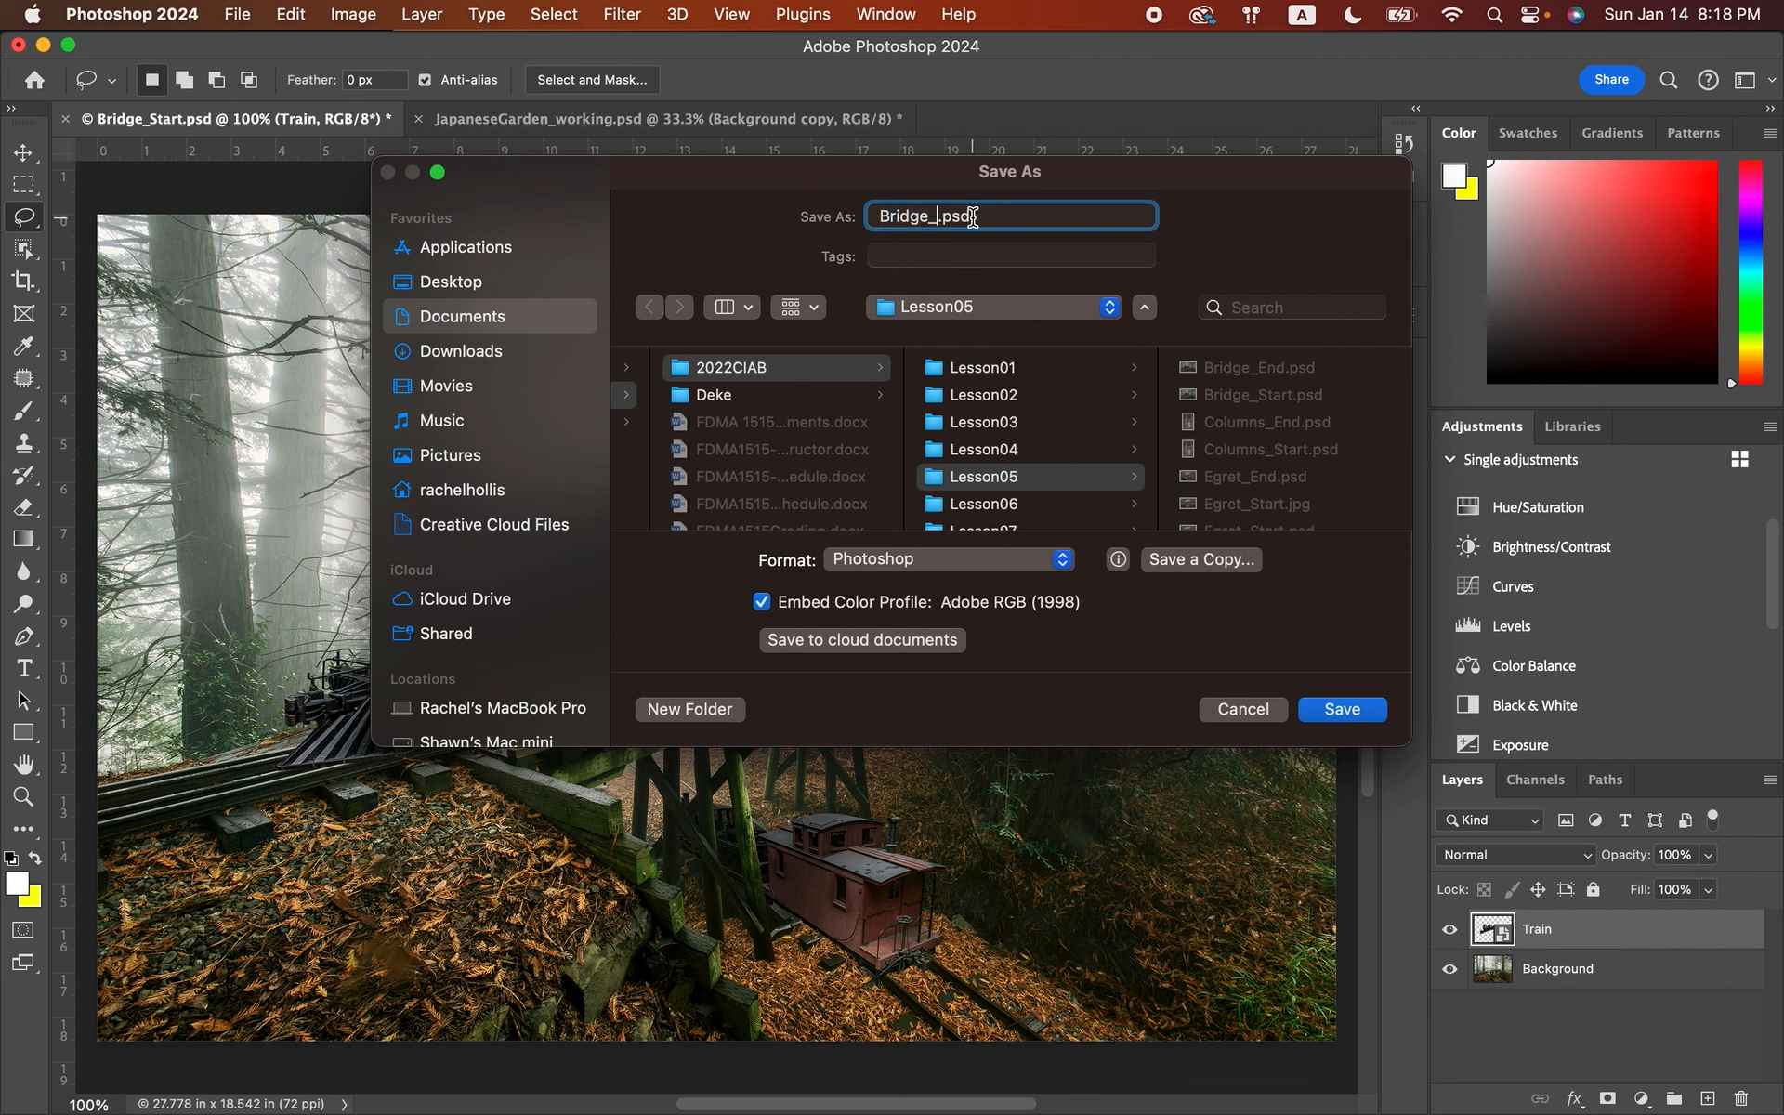
type("working")
key("Return")
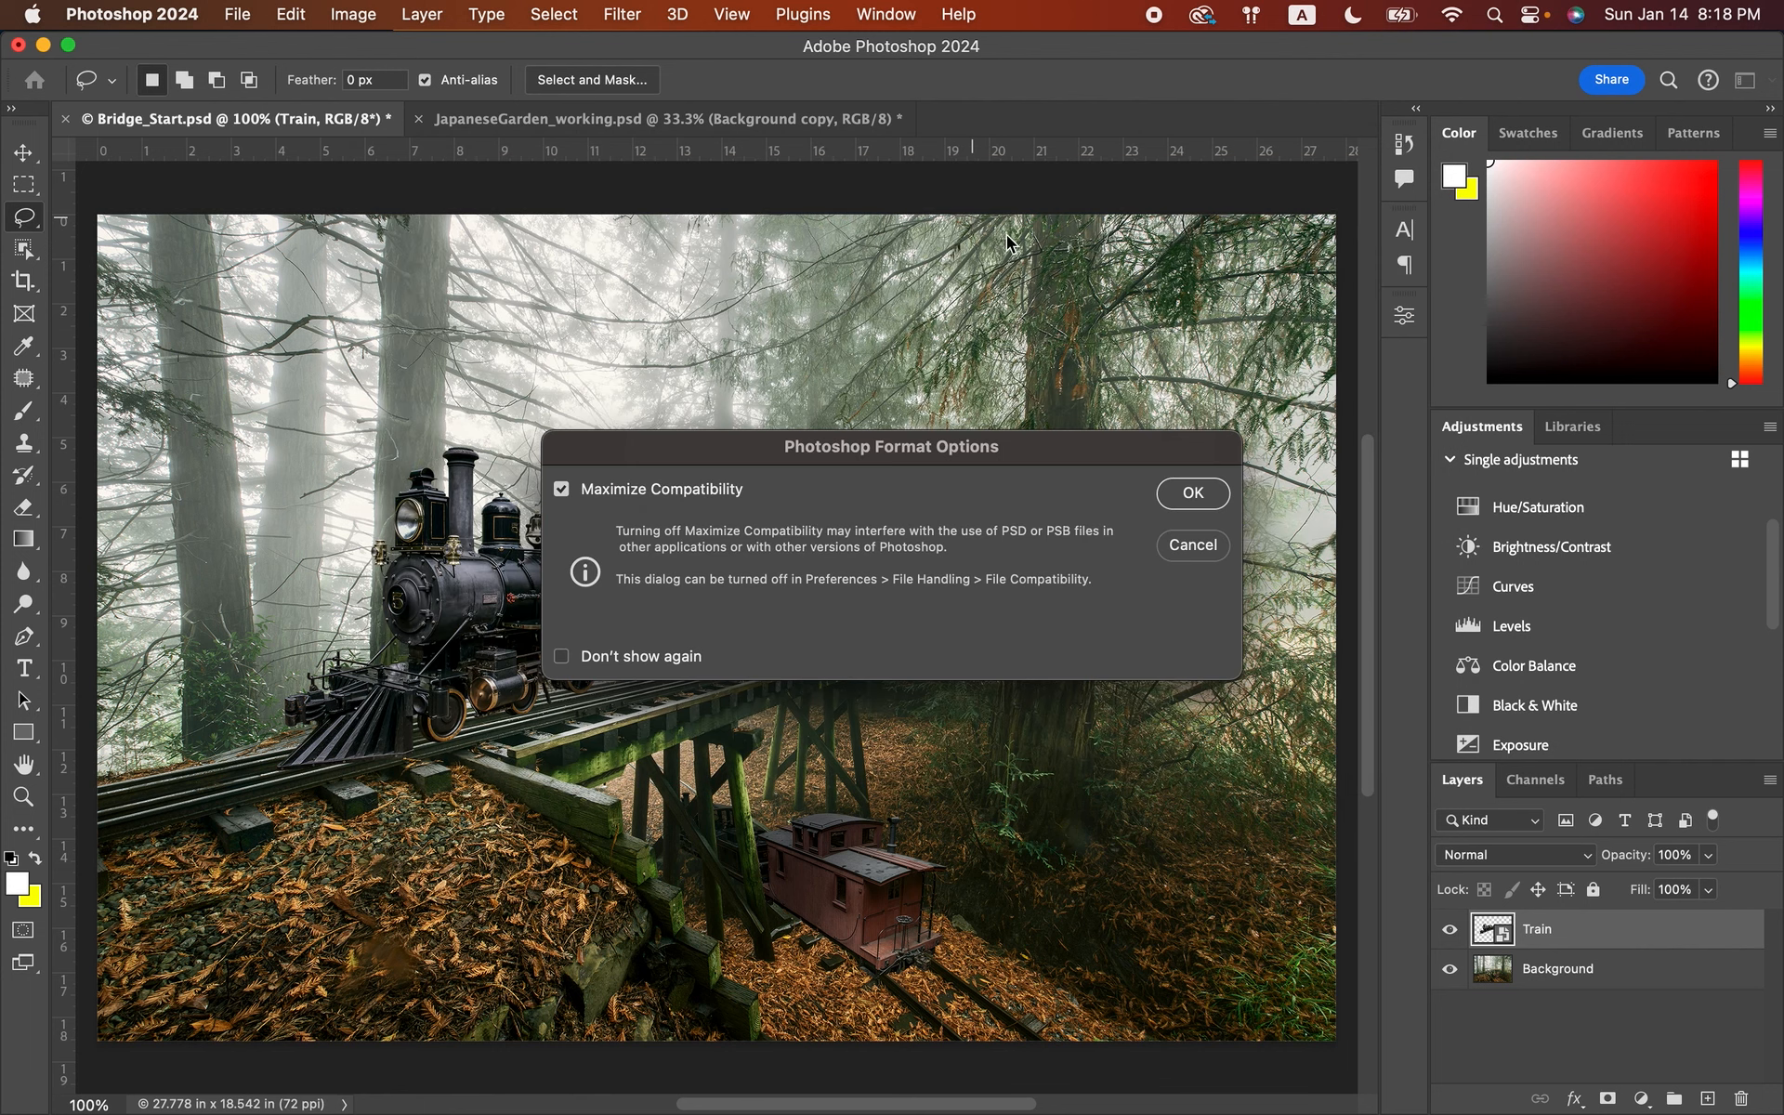
left_click(1198, 493)
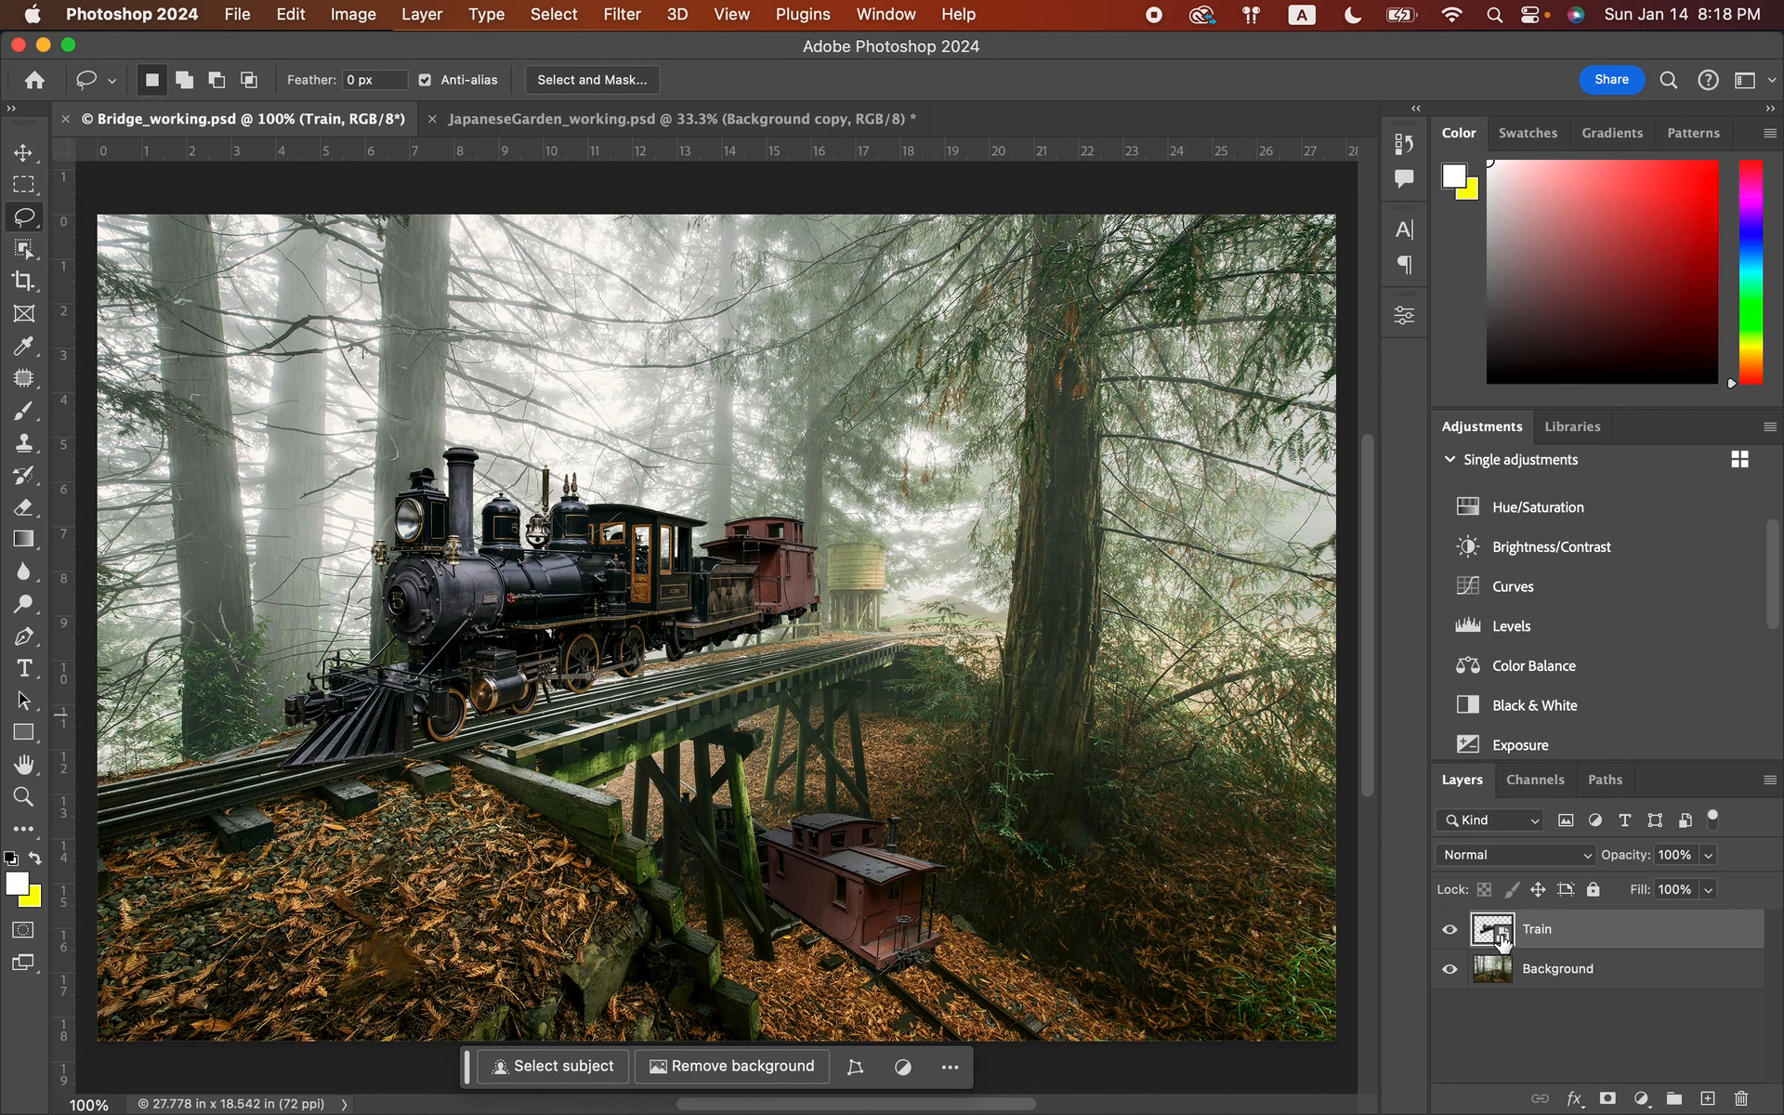
- Start Perspective Warp on the Train layer and lay out a plane along the train's side, tapering it to the rear red car
mouse_move(1570, 938)
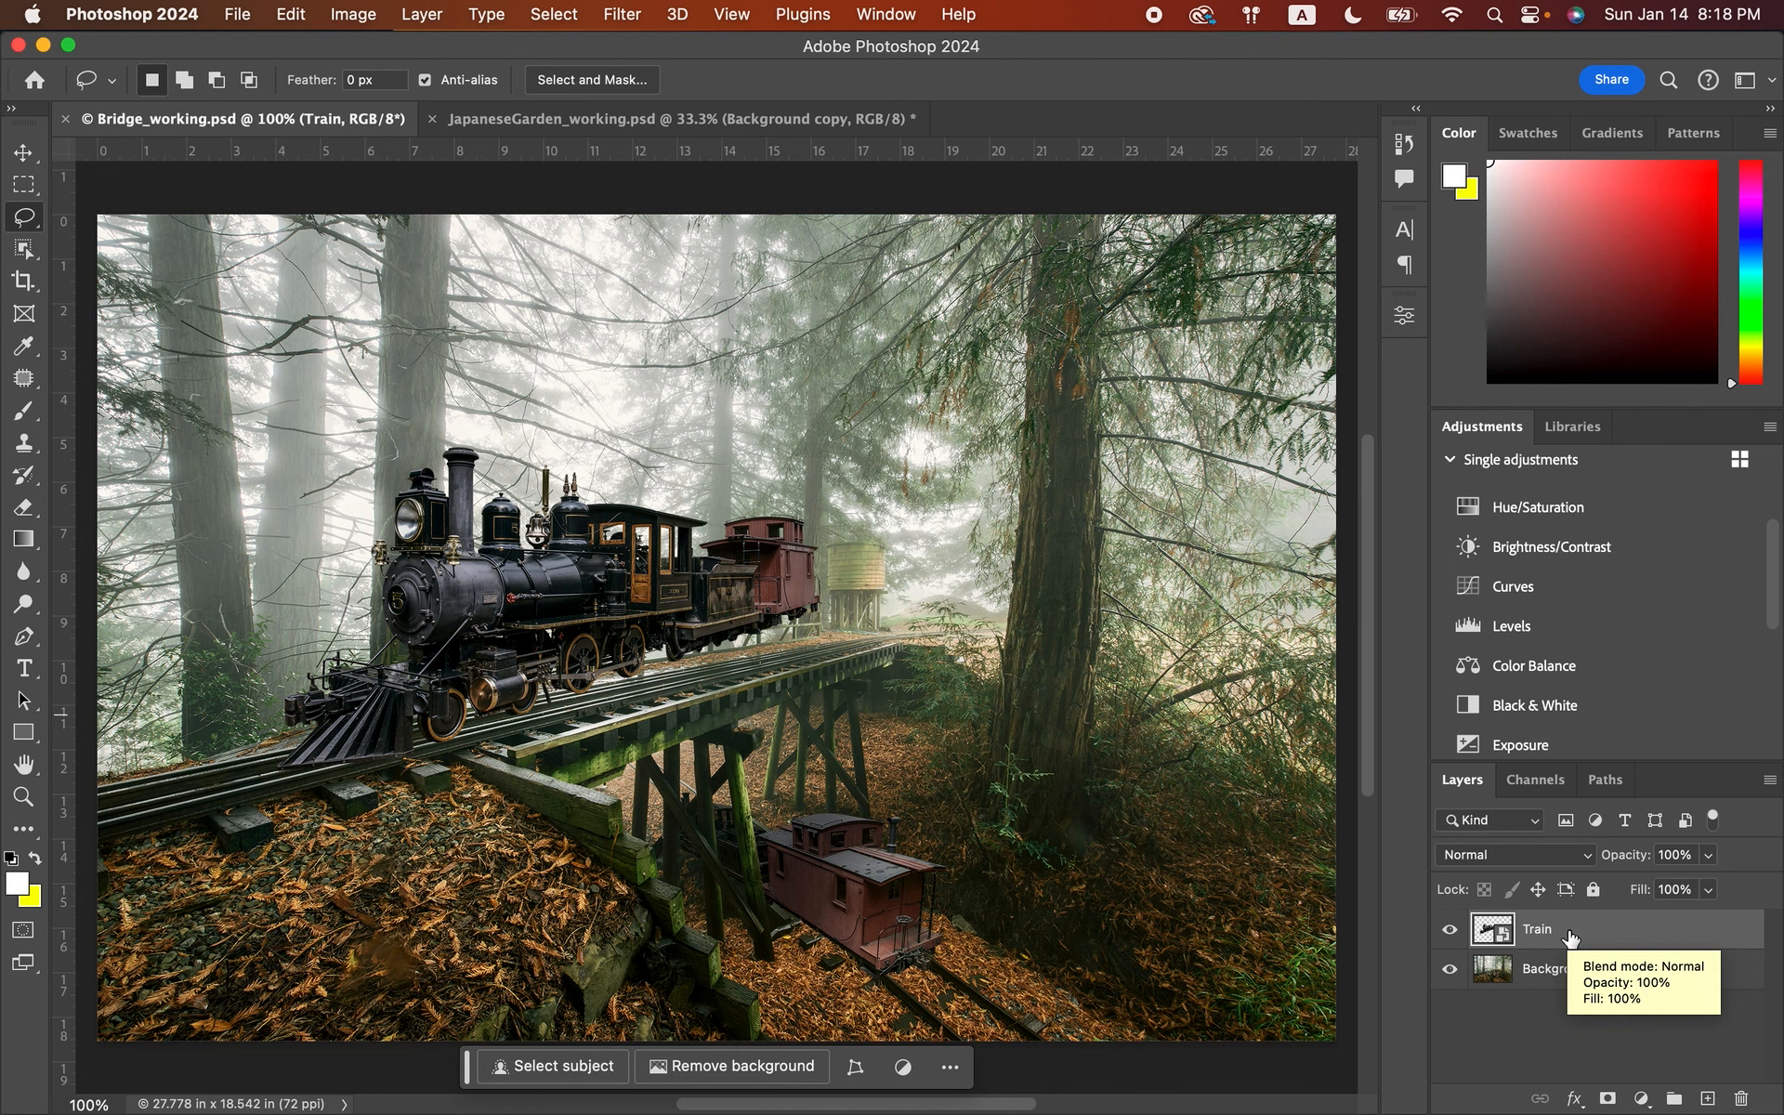
left_click(299, 14)
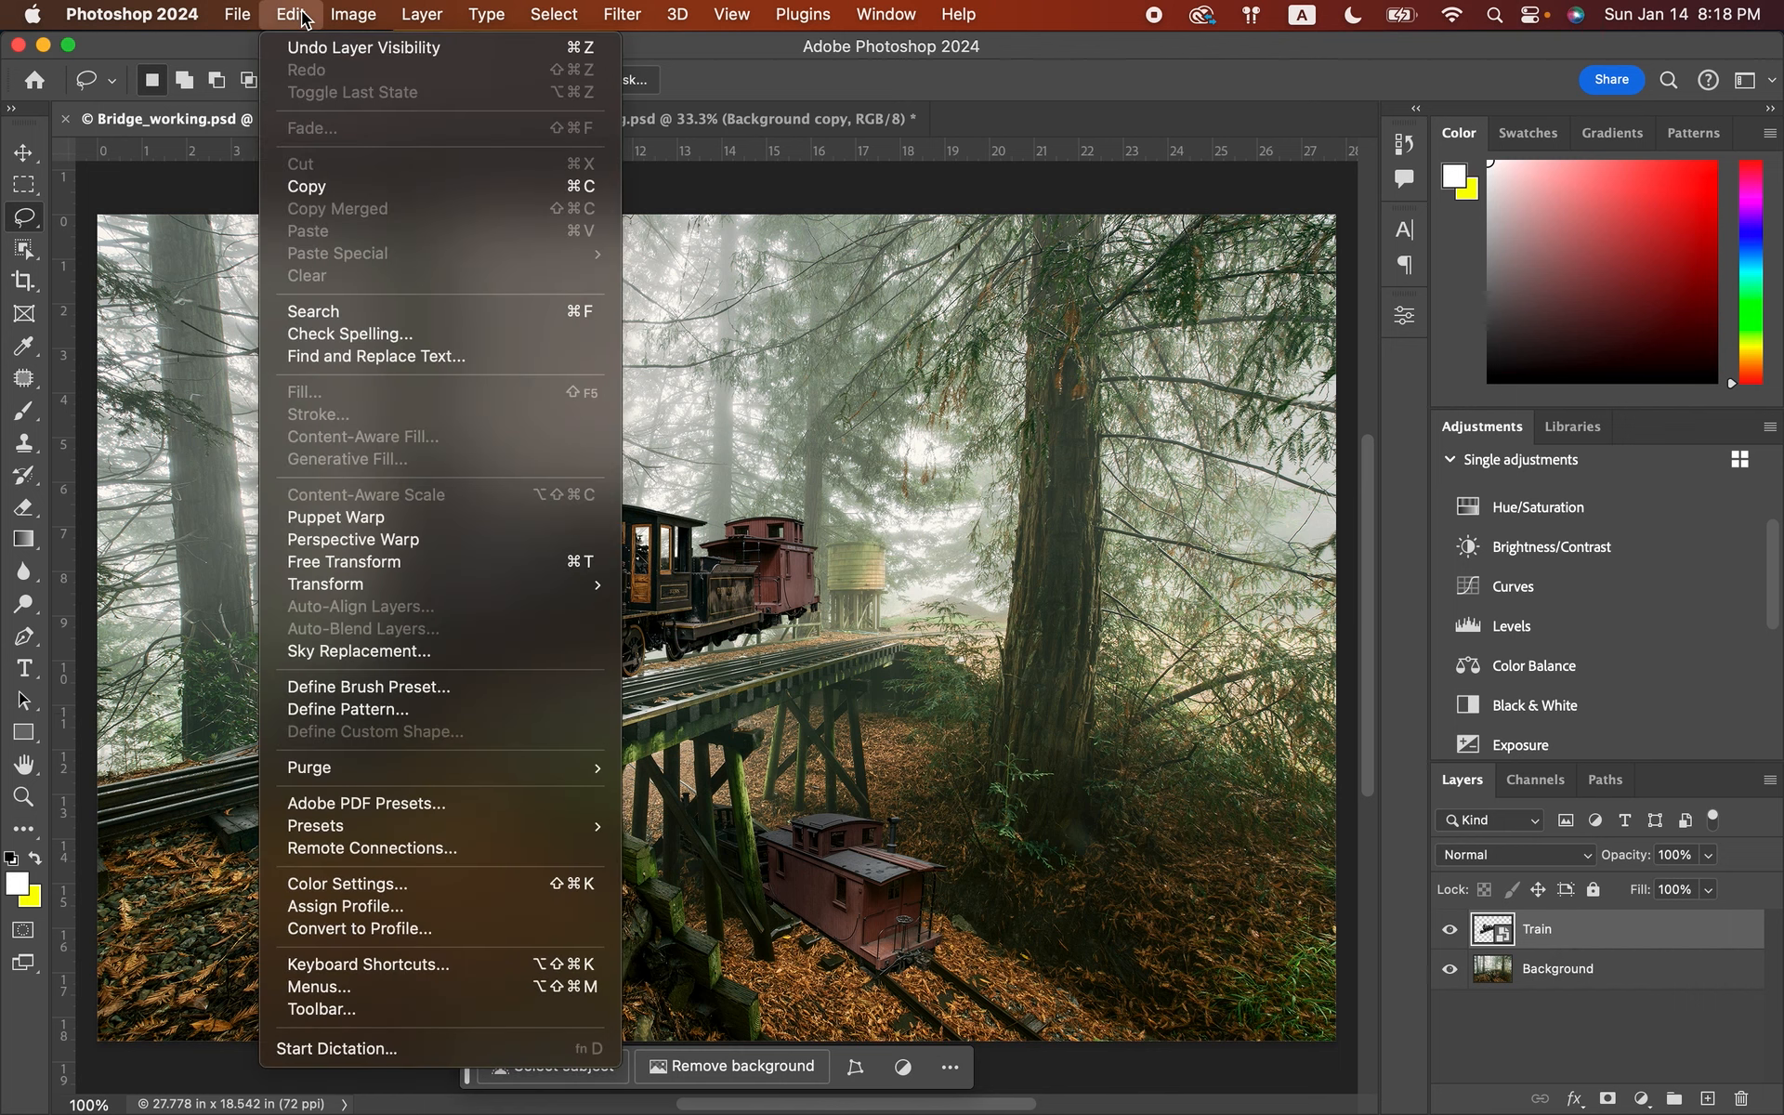
left_click(429, 539)
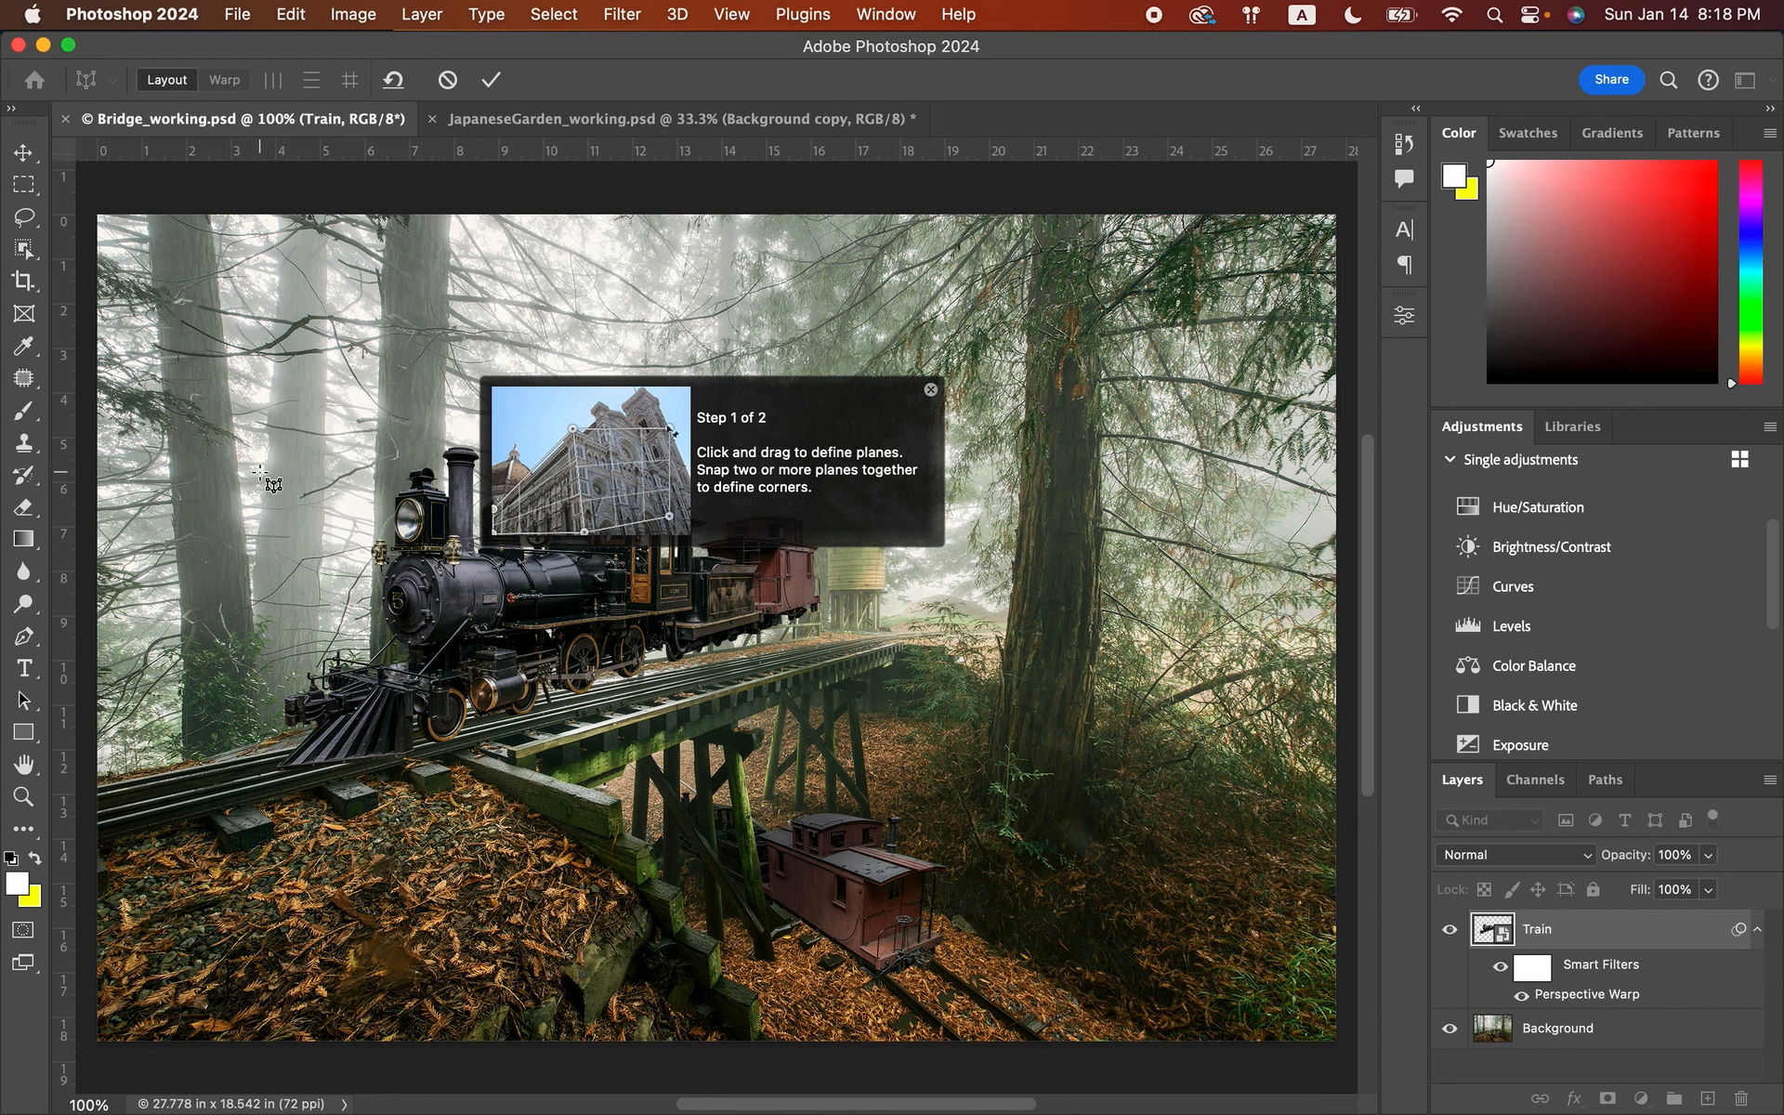
left_click(931, 390)
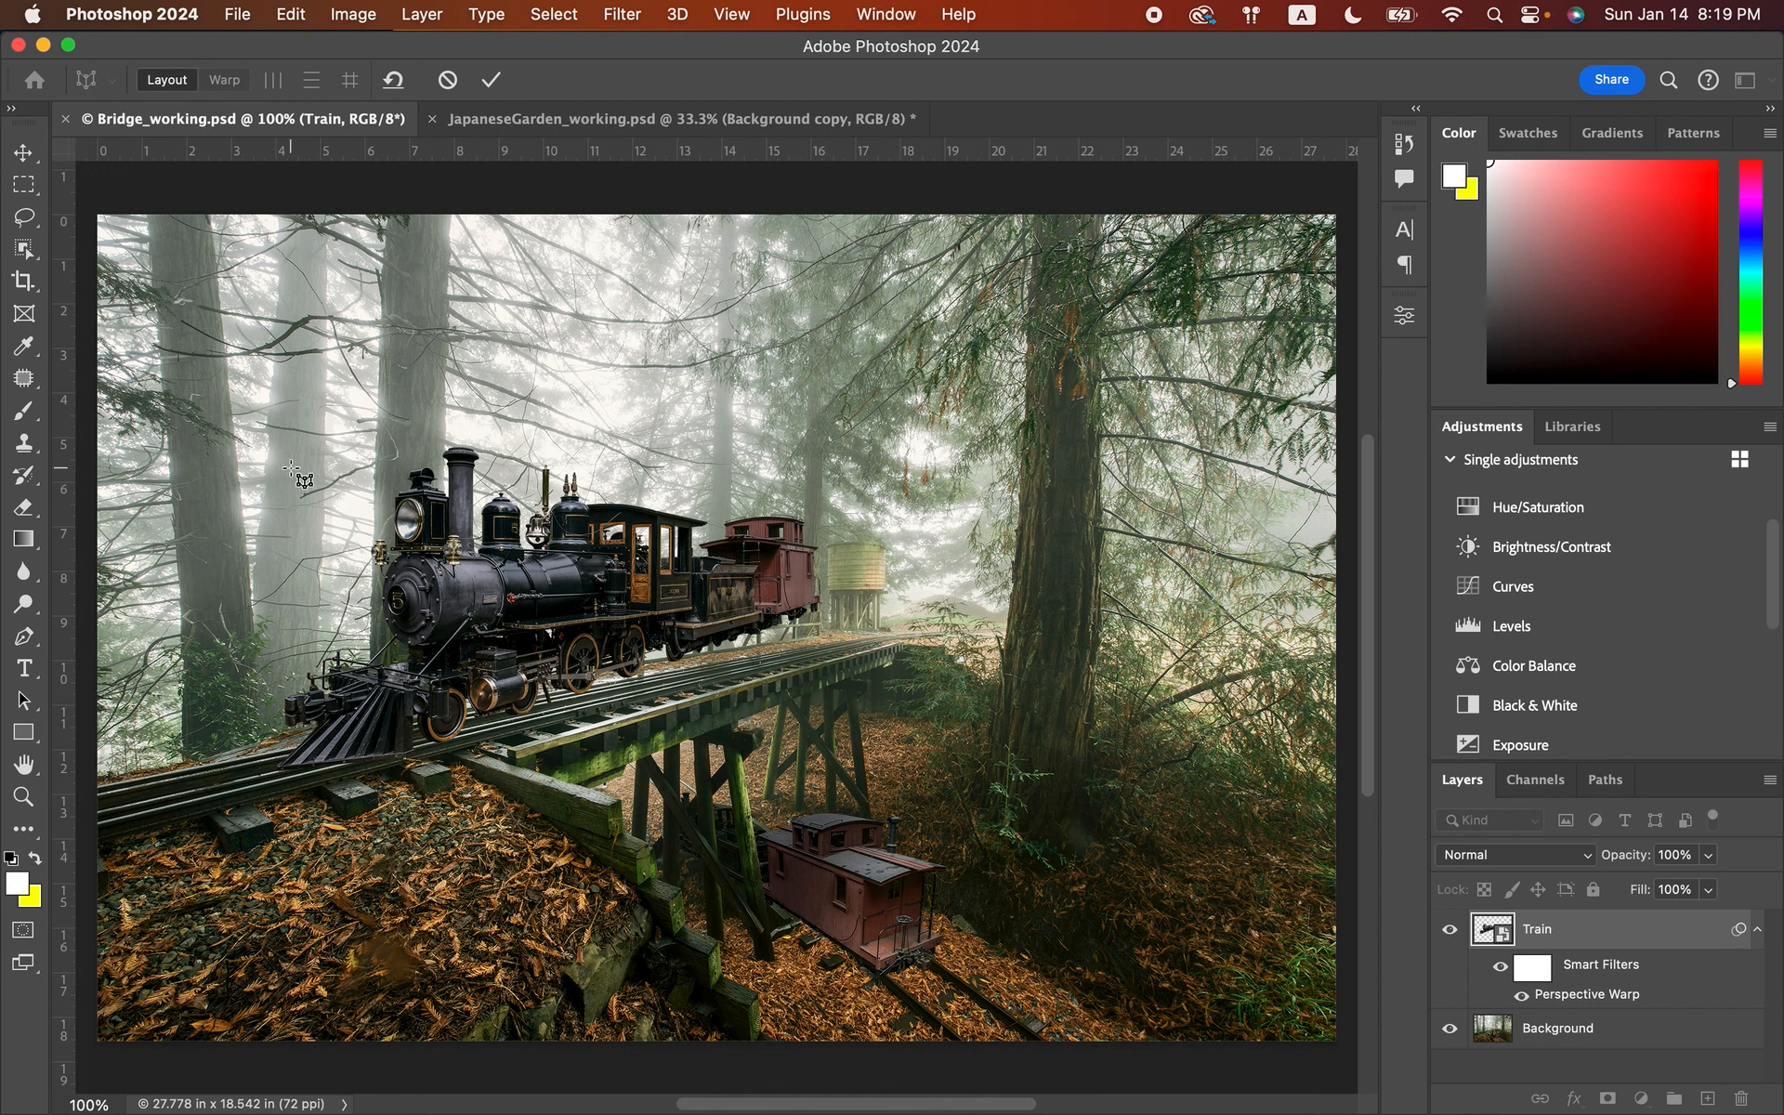
left_click(454, 461)
left_click_drag(454, 461, 816, 746)
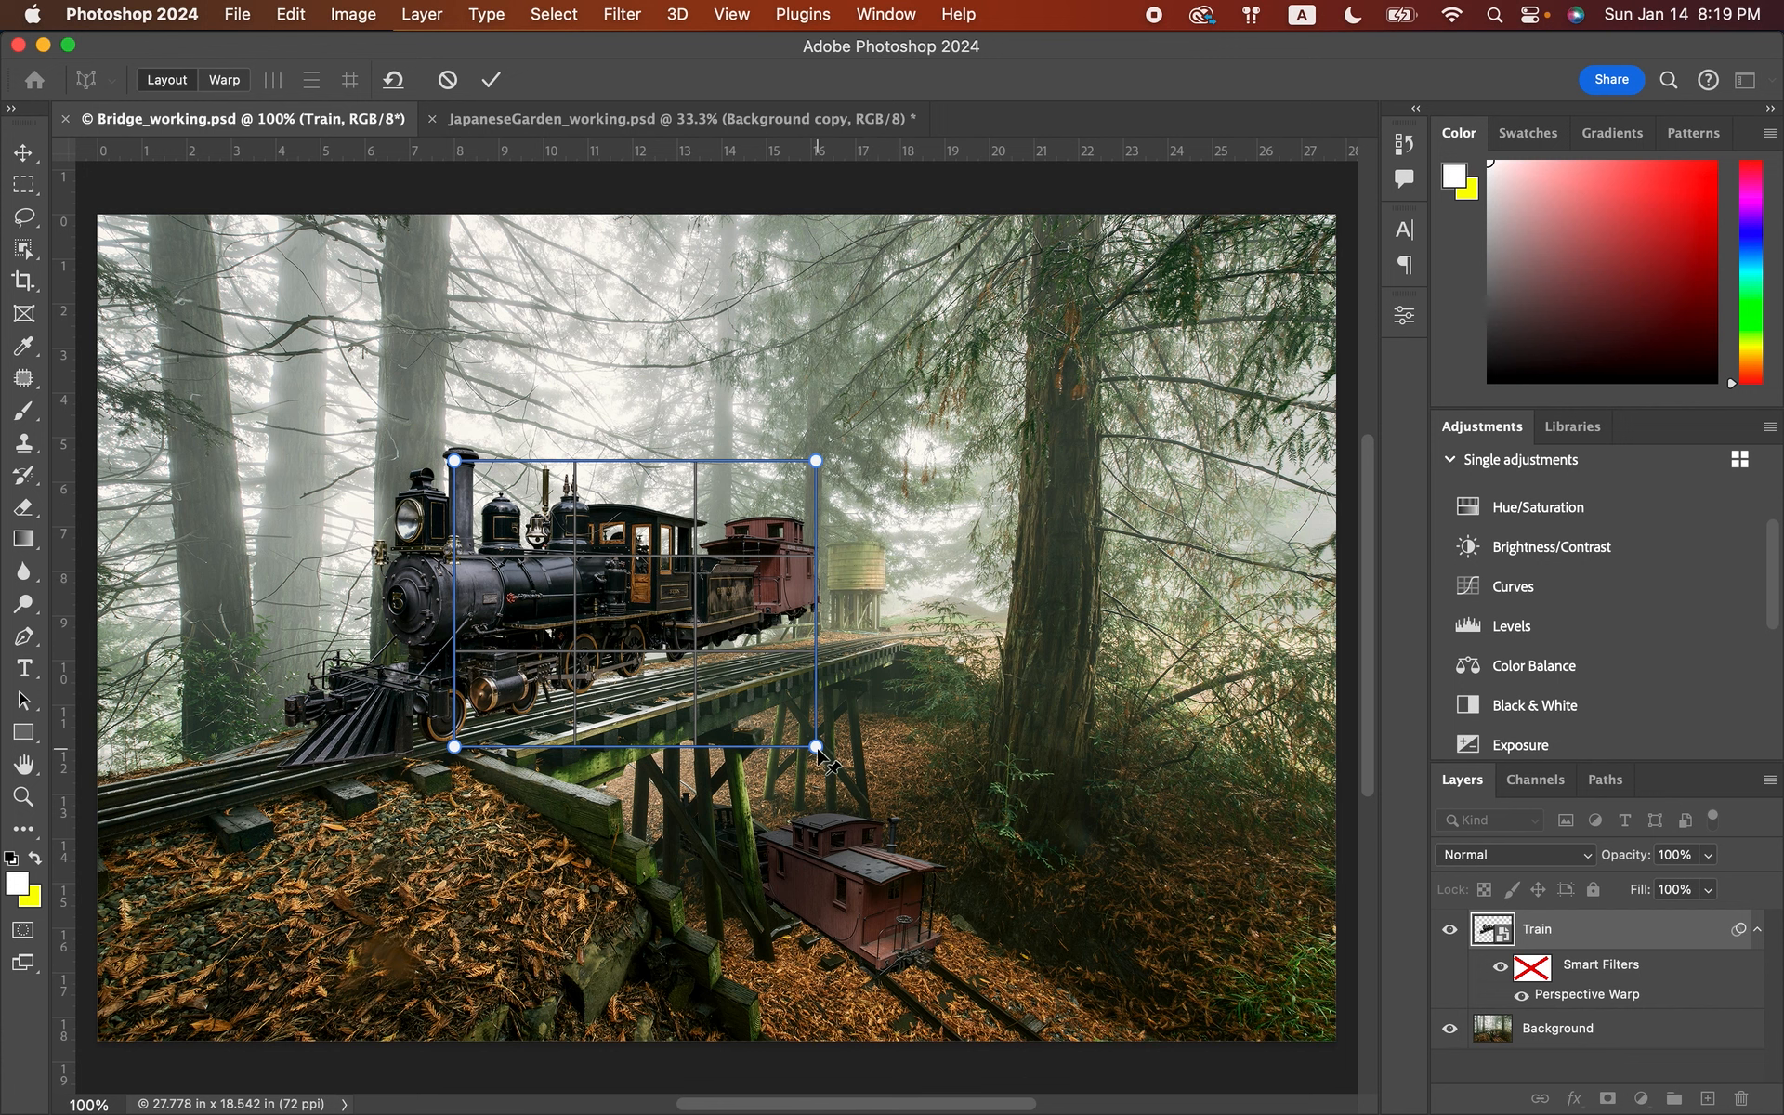
left_click_drag(820, 751, 824, 613)
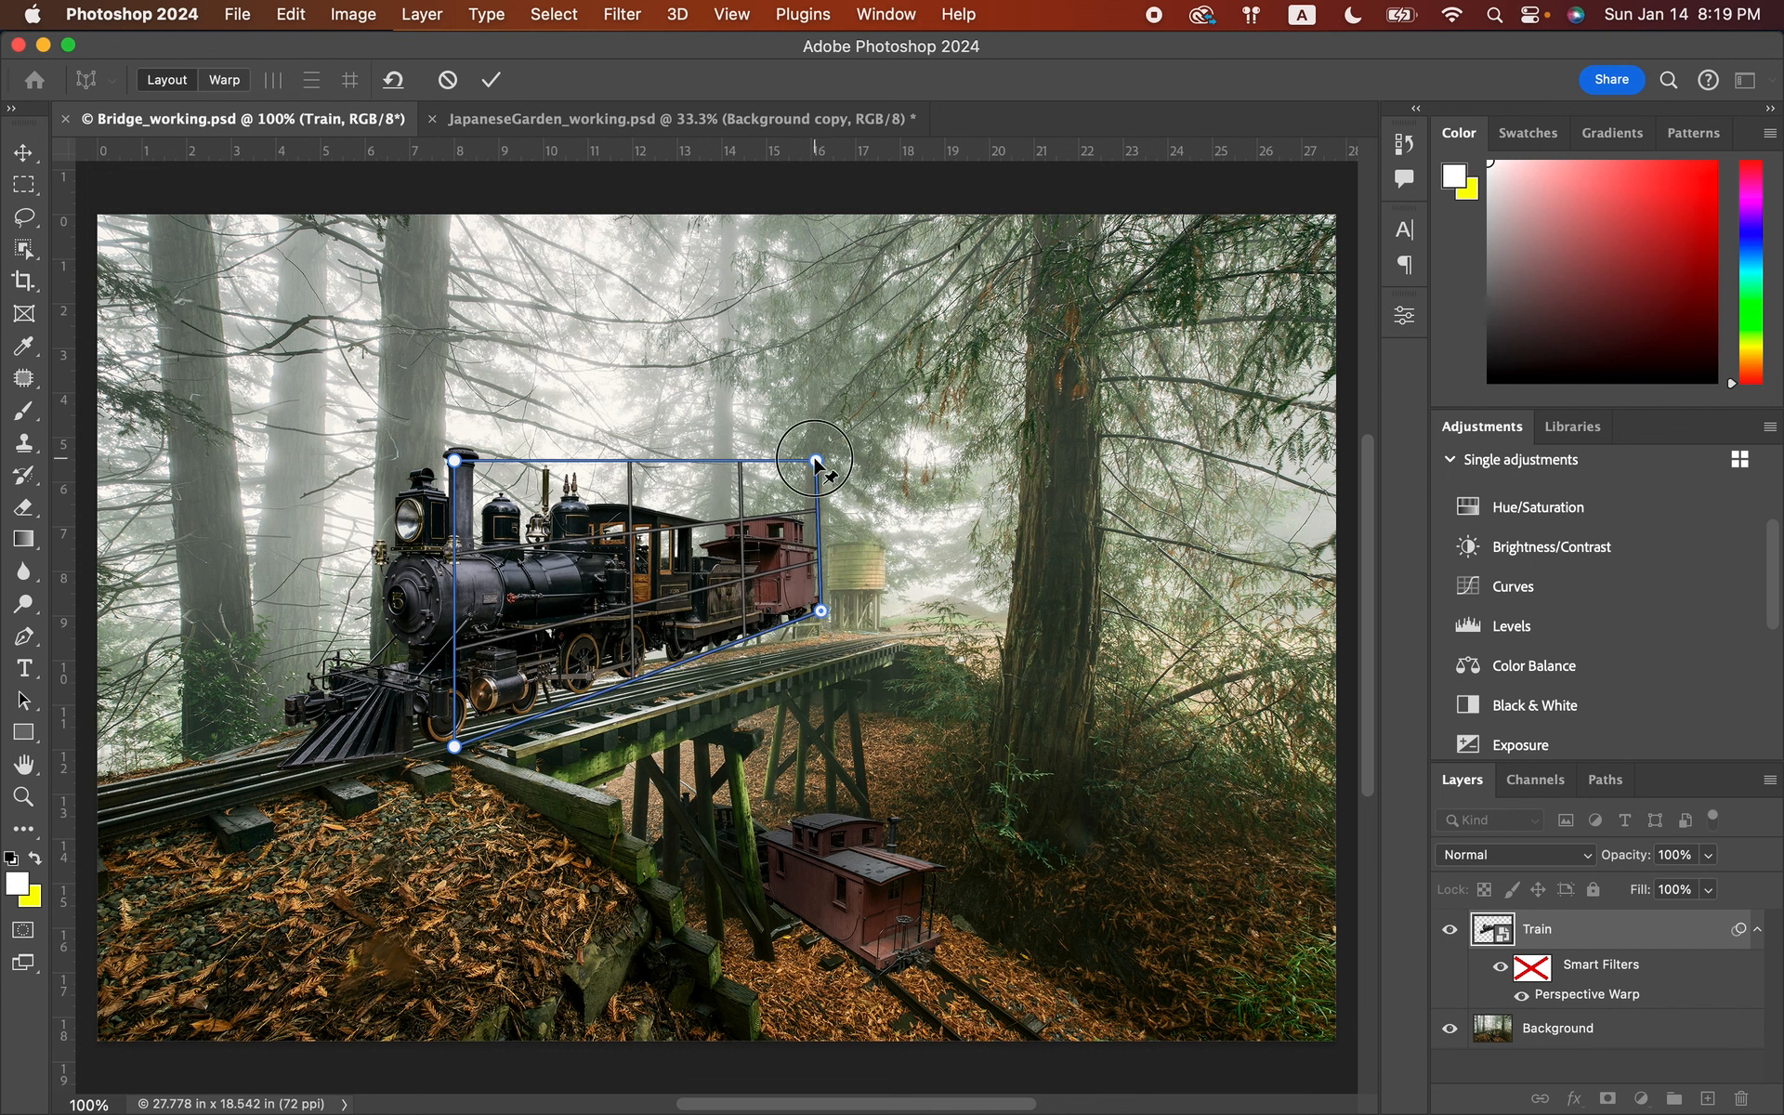
left_click_drag(816, 460, 818, 521)
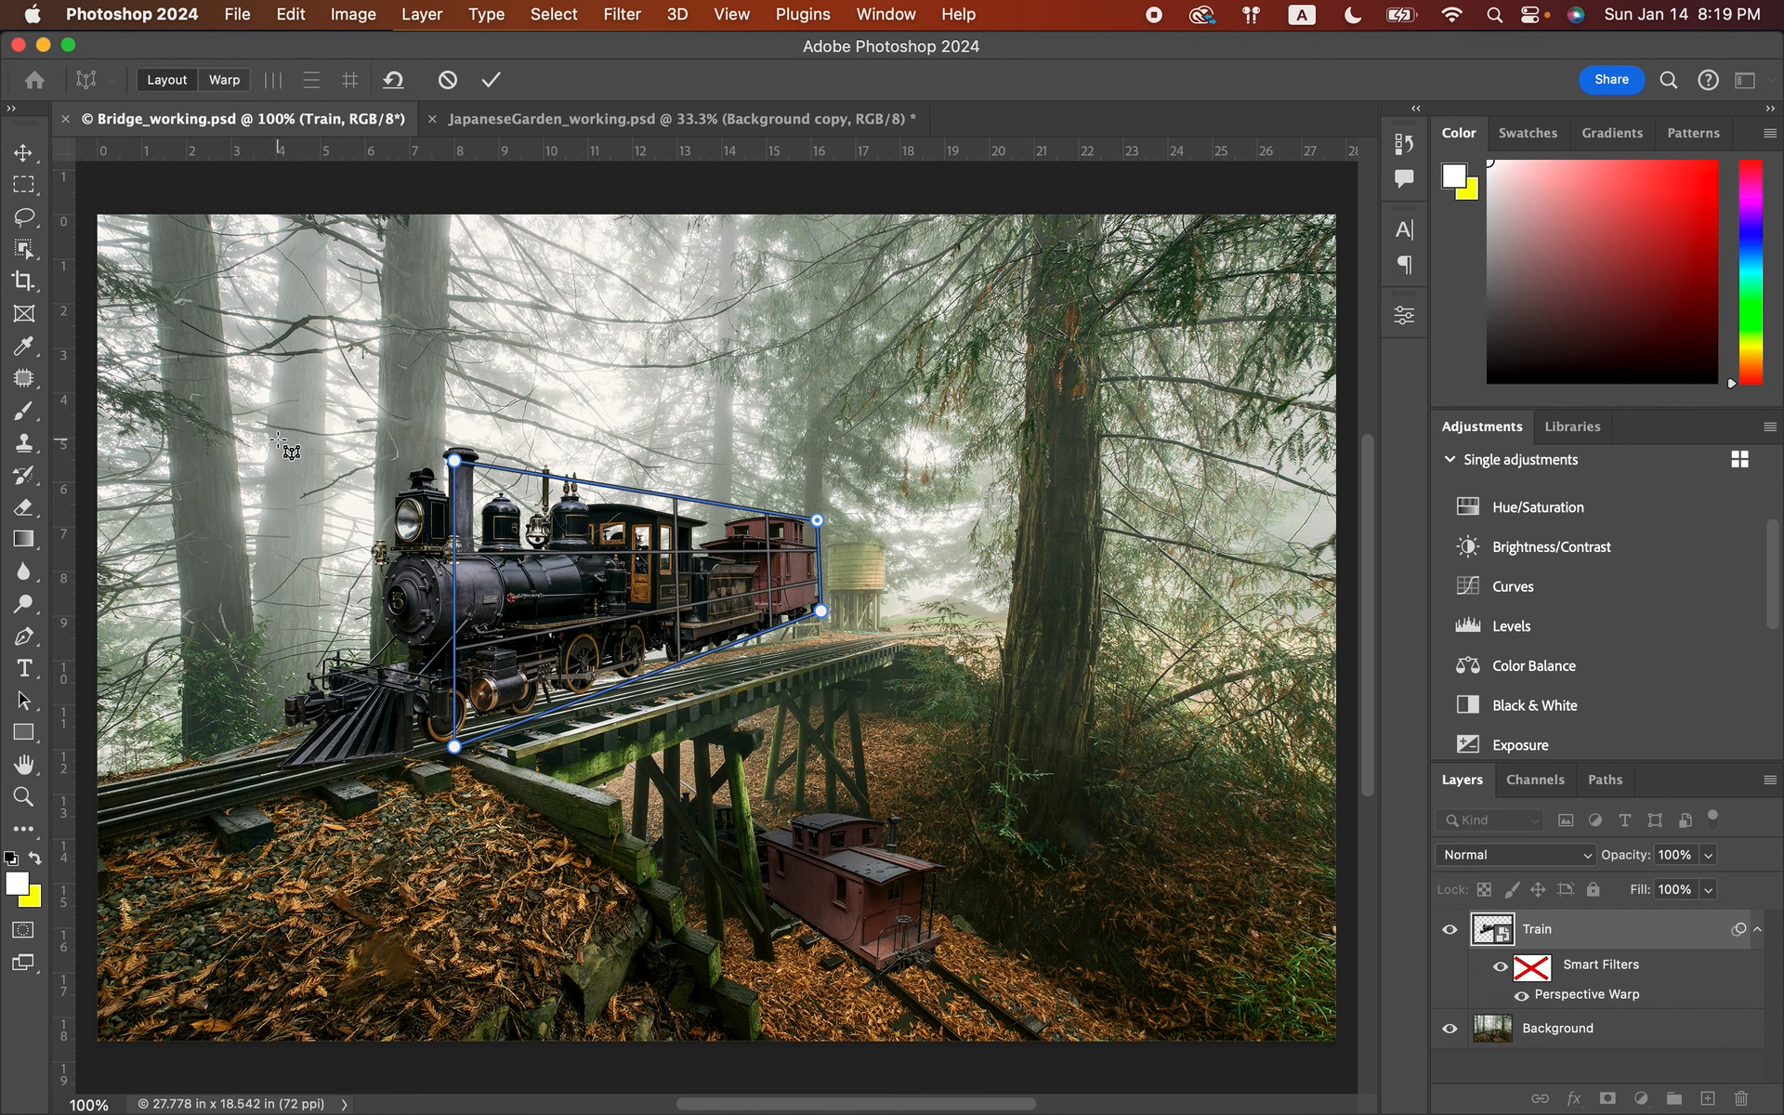
- Add a second plane over the locomotive's front, snapped to the side plane at the smokestack, and fit its outer corners to the engine
left_click_drag(278, 438, 375, 471)
left_click_drag(447, 617, 454, 747)
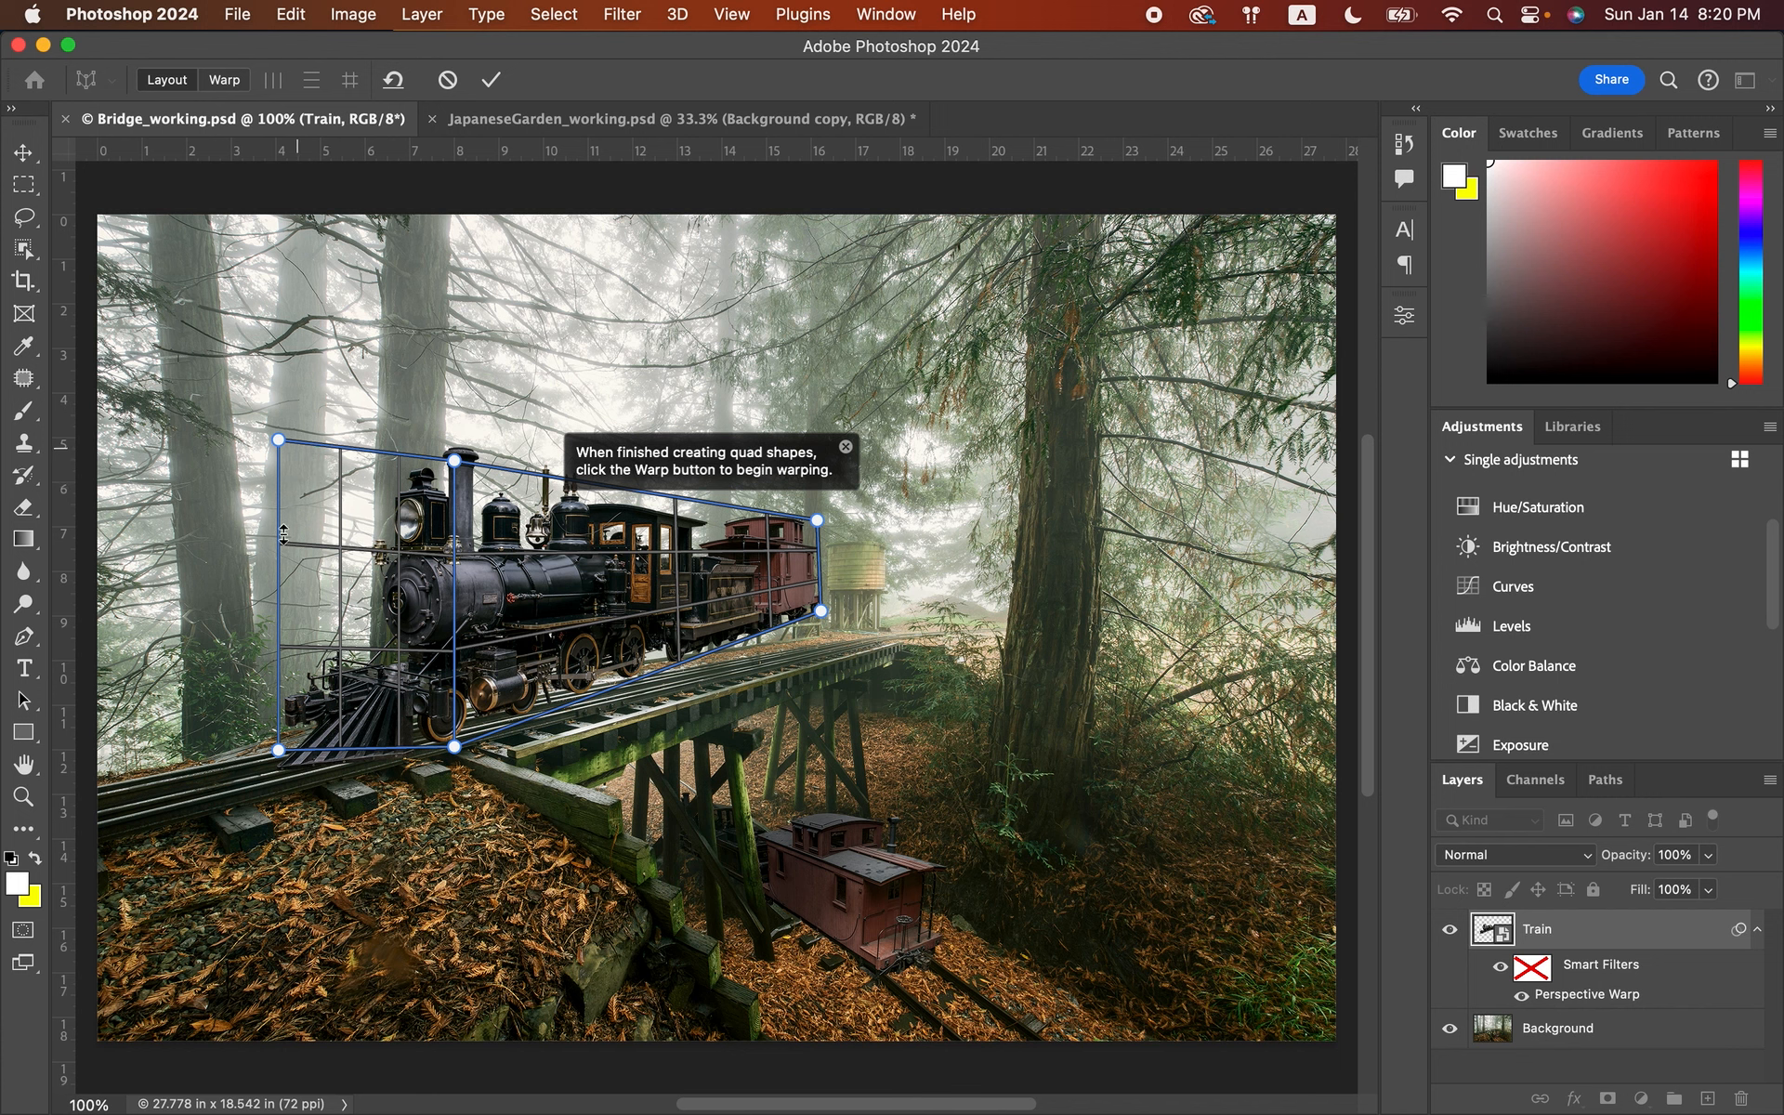
left_click_drag(278, 749, 291, 717)
mouse_move(276, 448)
left_mouse_down()
mouse_move(287, 429)
mouse_move(292, 465)
left_mouse_up()
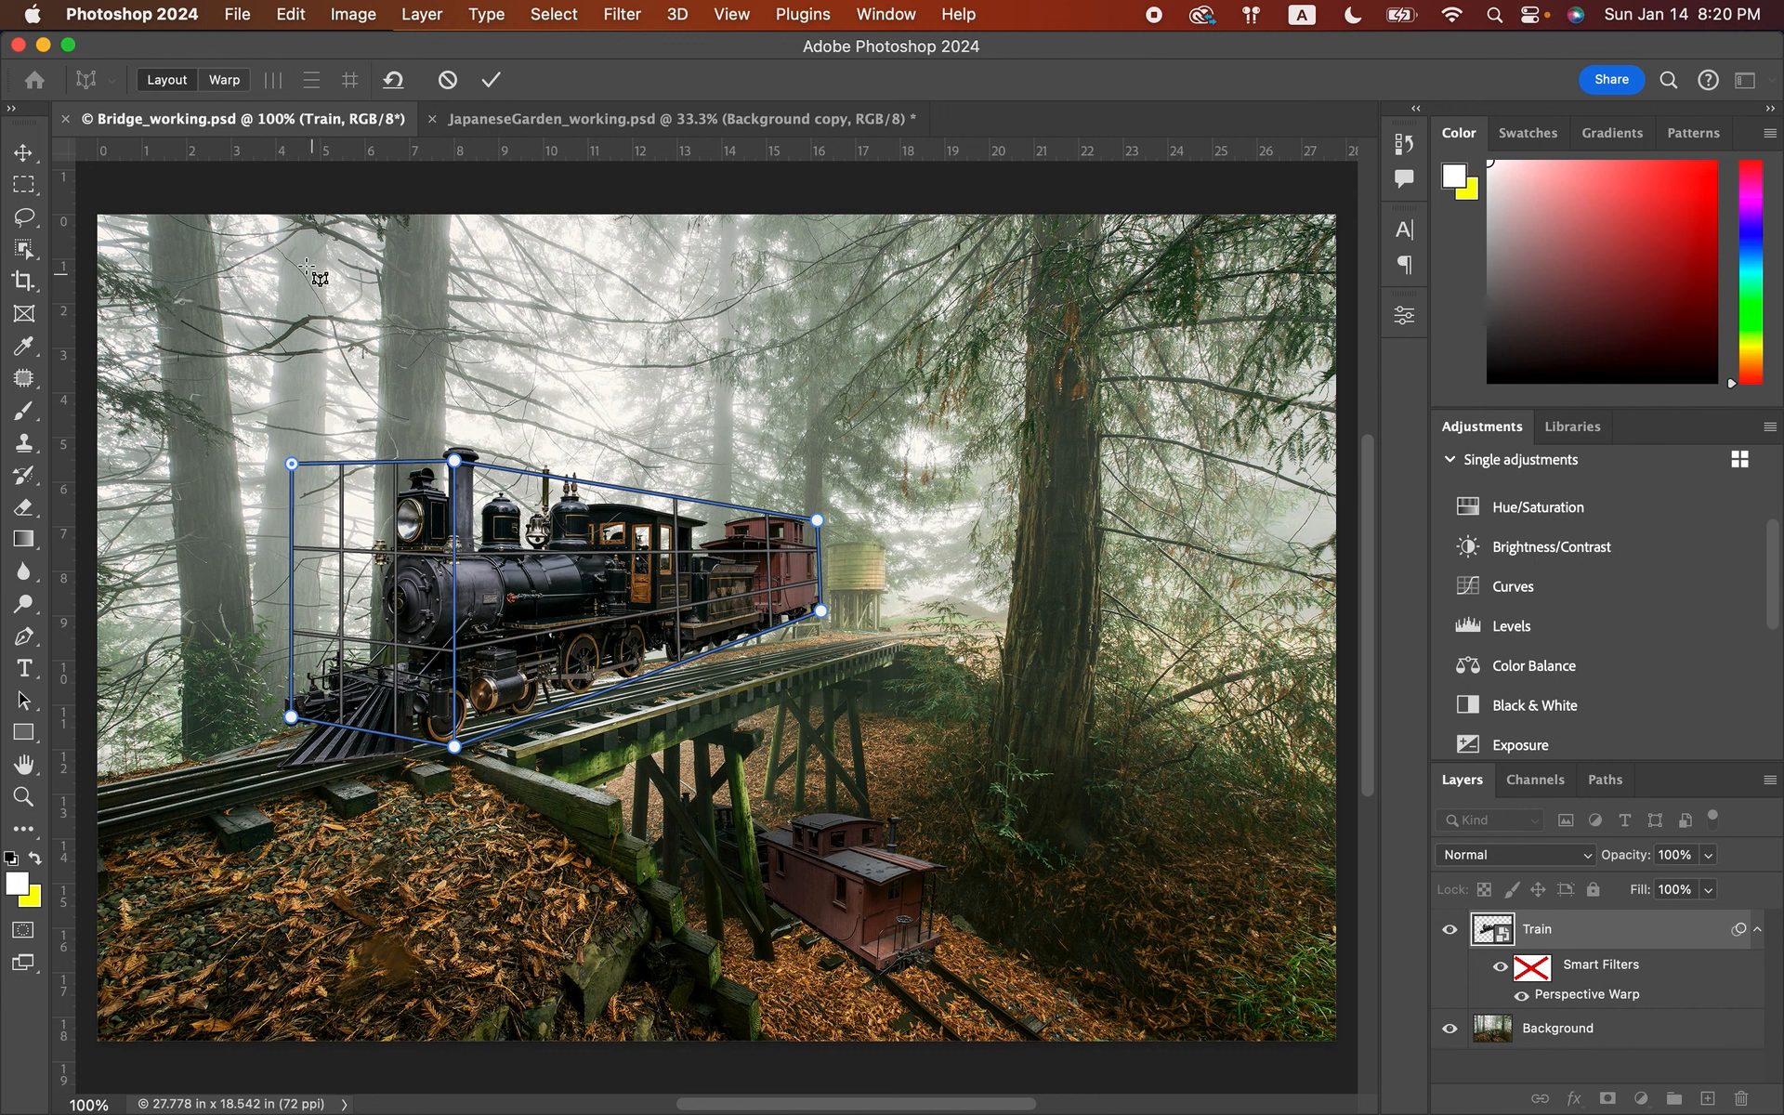
- Change Perspective Warp from layout to warp mode and automatically straighten the near-vertical lines of the planes
left_click(226, 82)
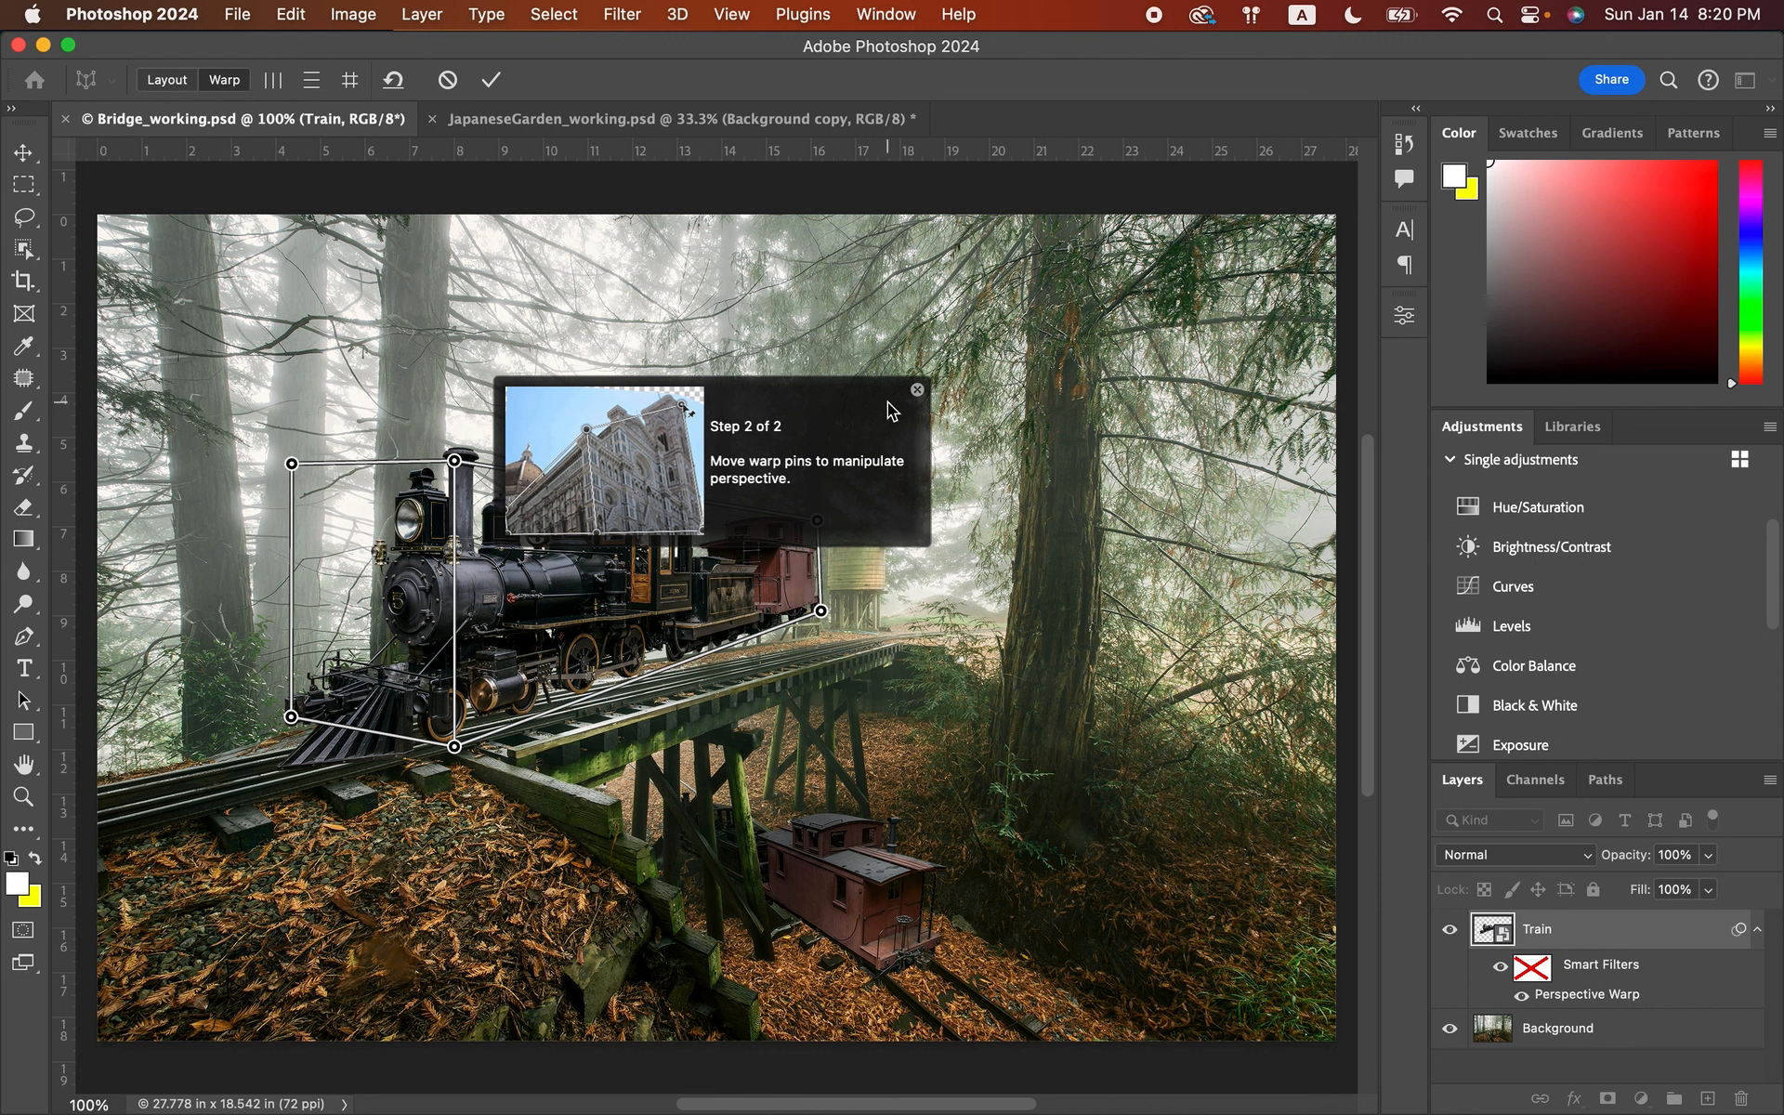
left_click(917, 390)
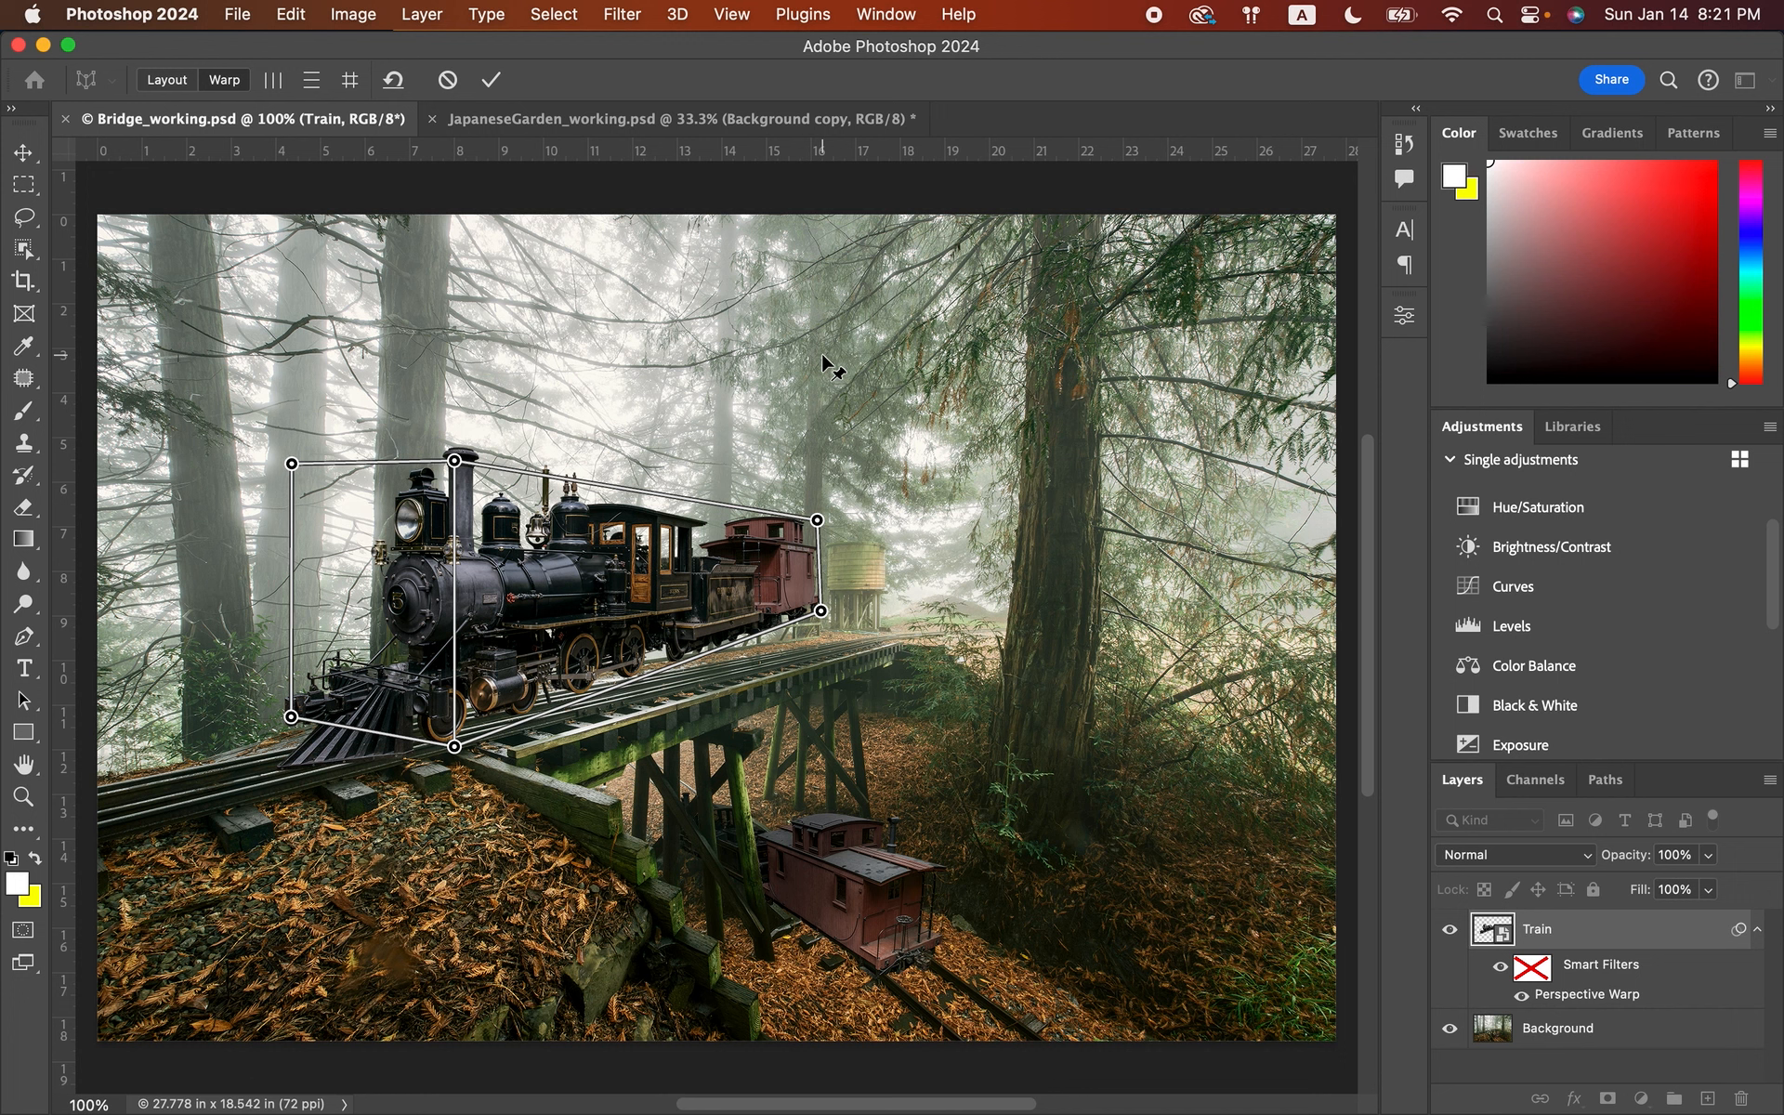
left_click(273, 82)
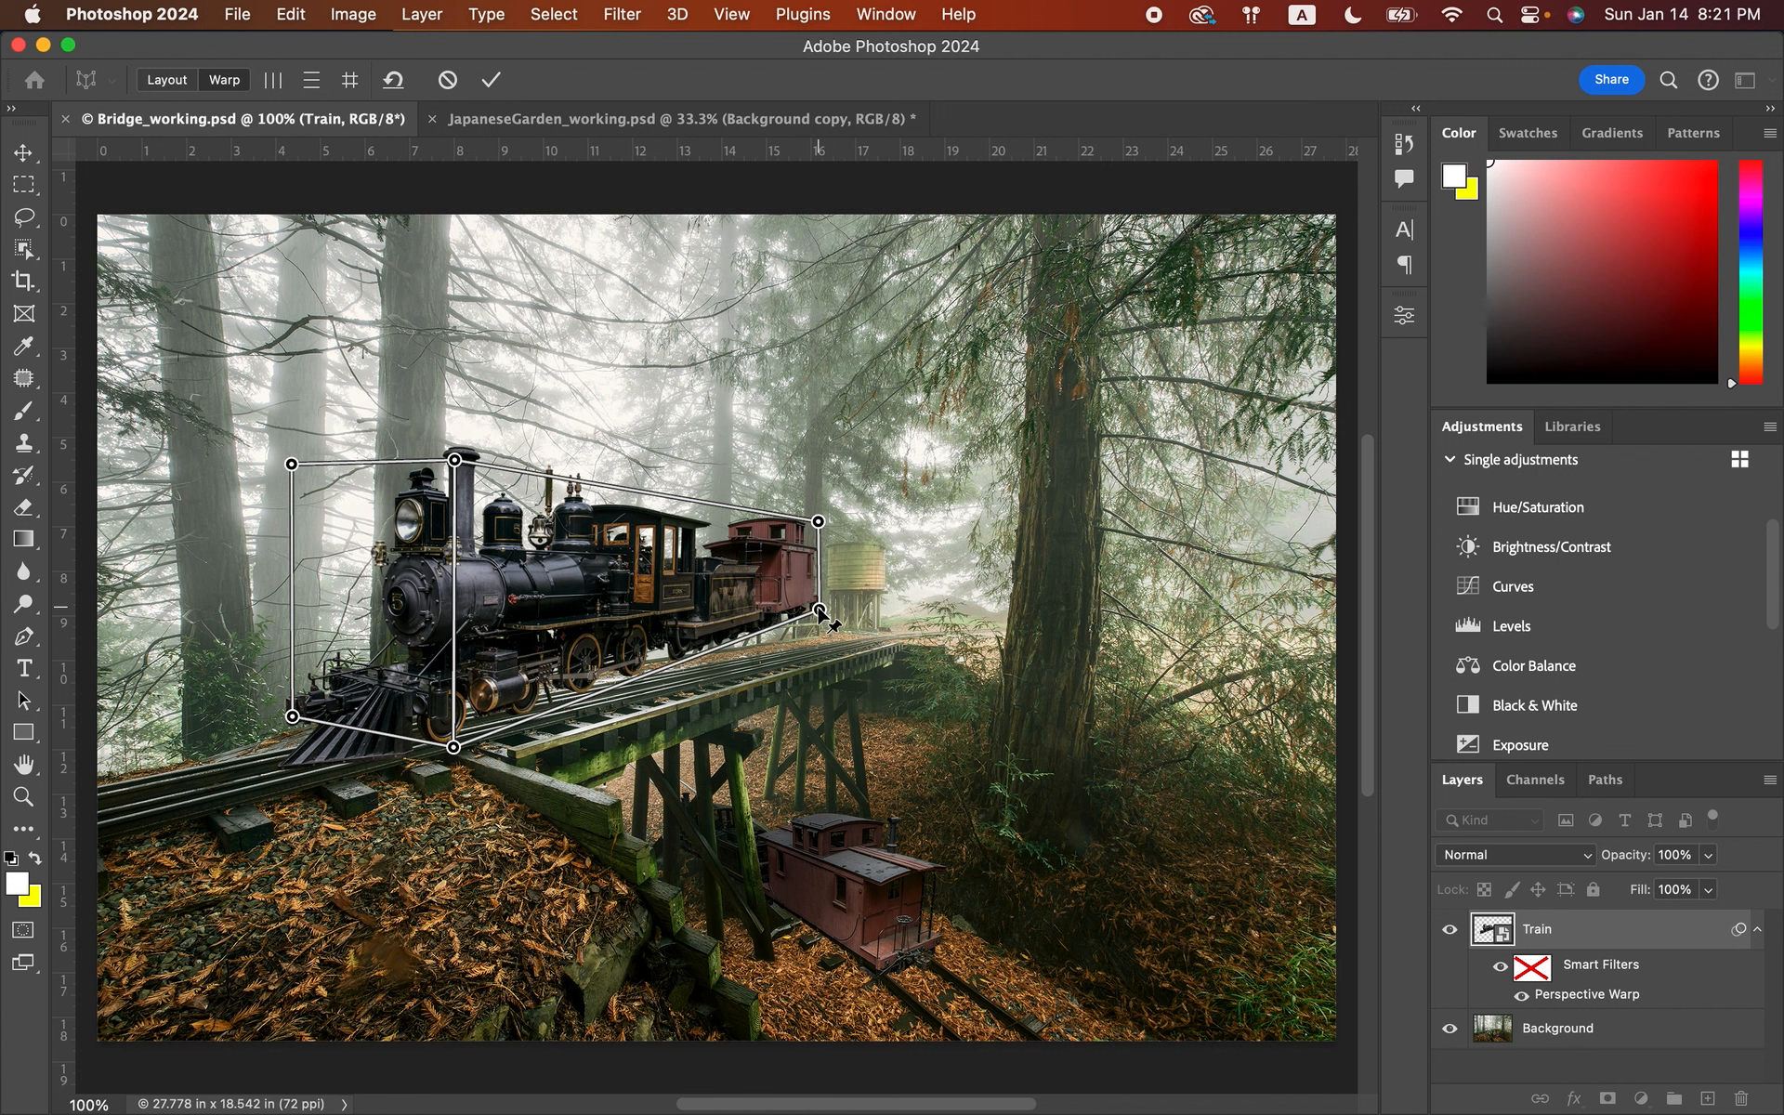
- Move the warp pins at the rear car's base, the shared edge and the upper front corner to seat the train on the tracks, and commit
left_click_drag(819, 610, 823, 657)
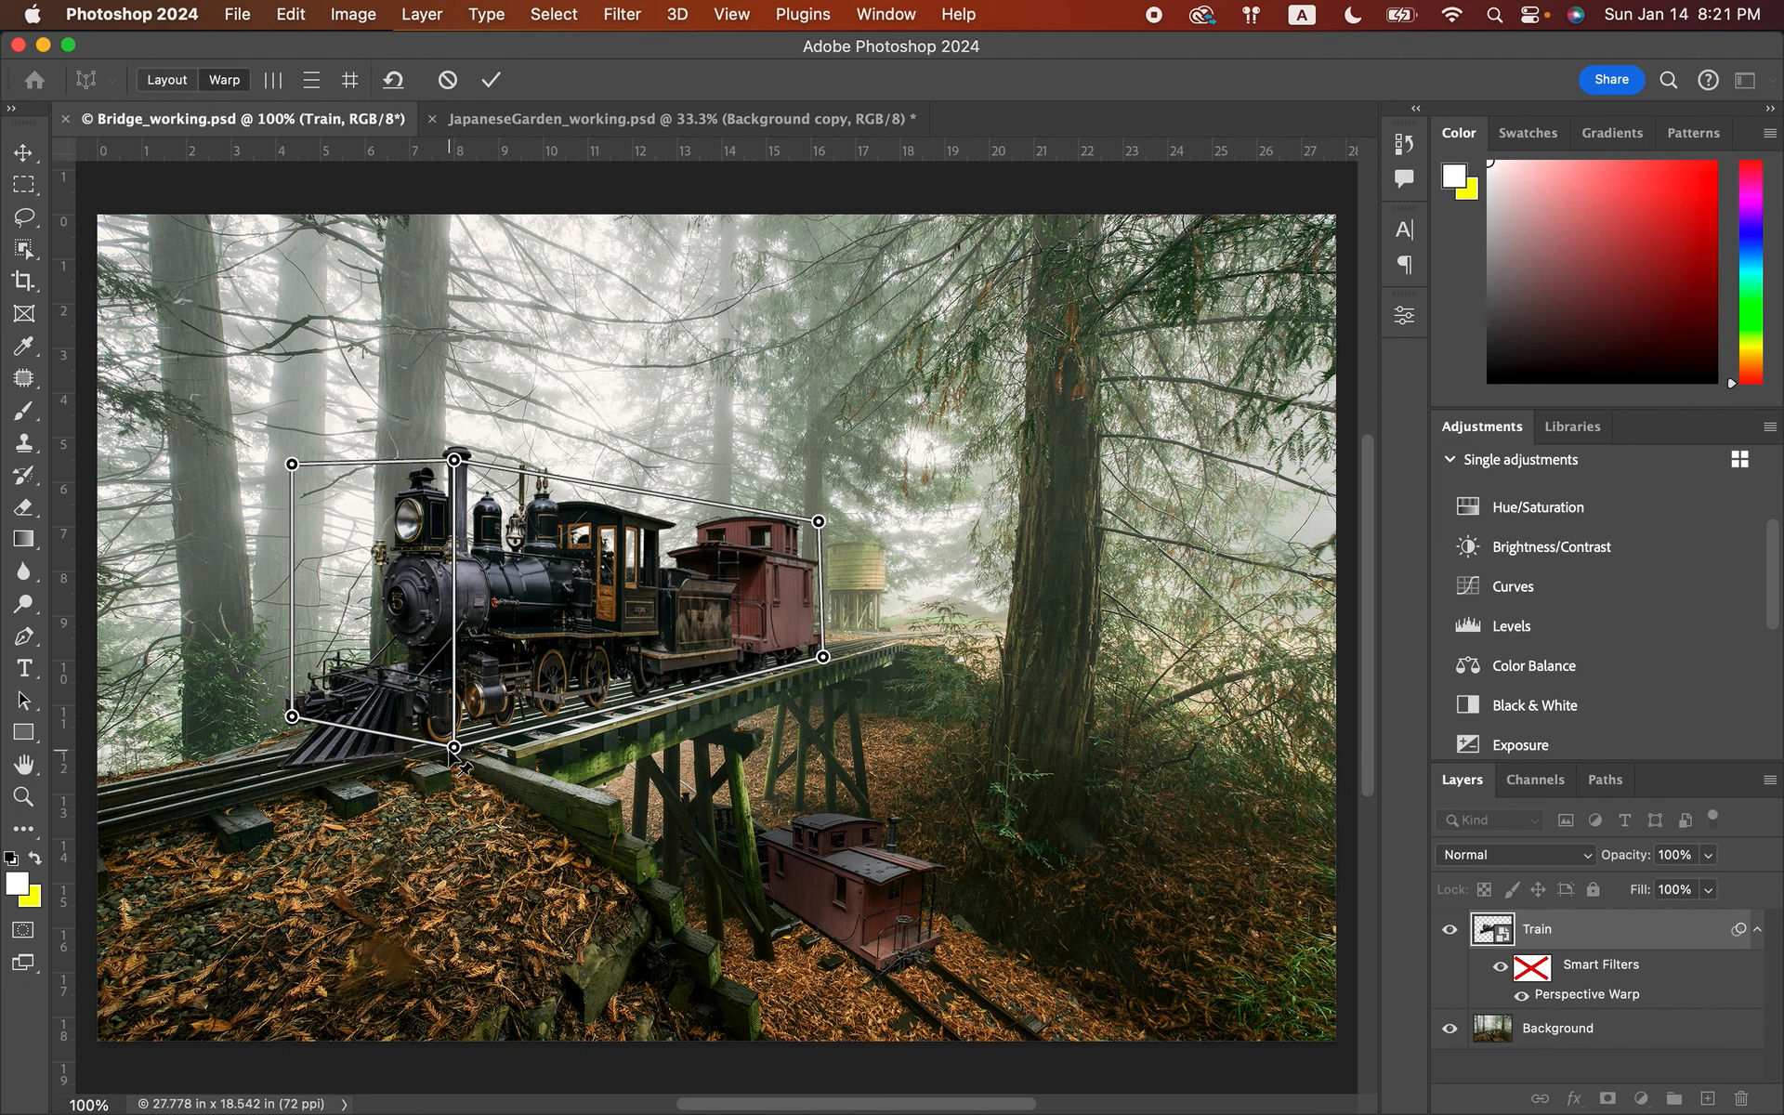
left_click_drag(455, 749, 444, 754)
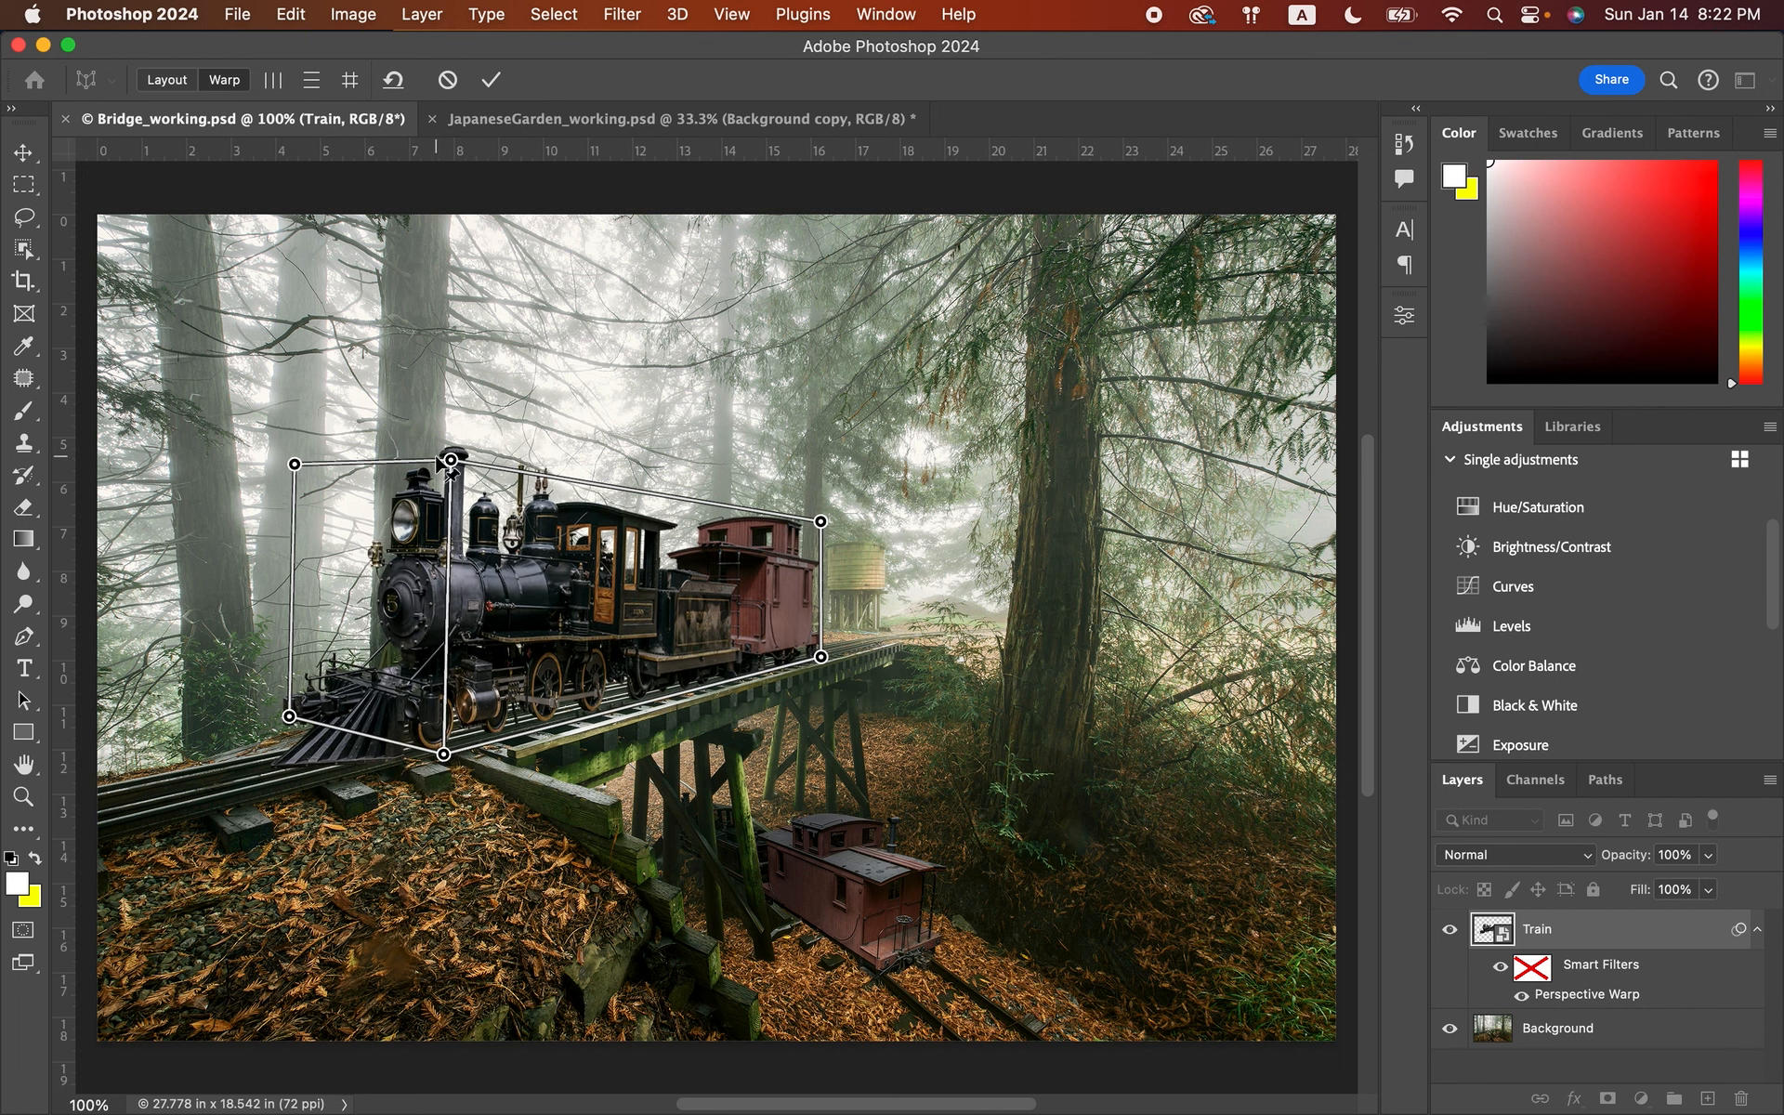
left_click_drag(449, 460, 441, 475)
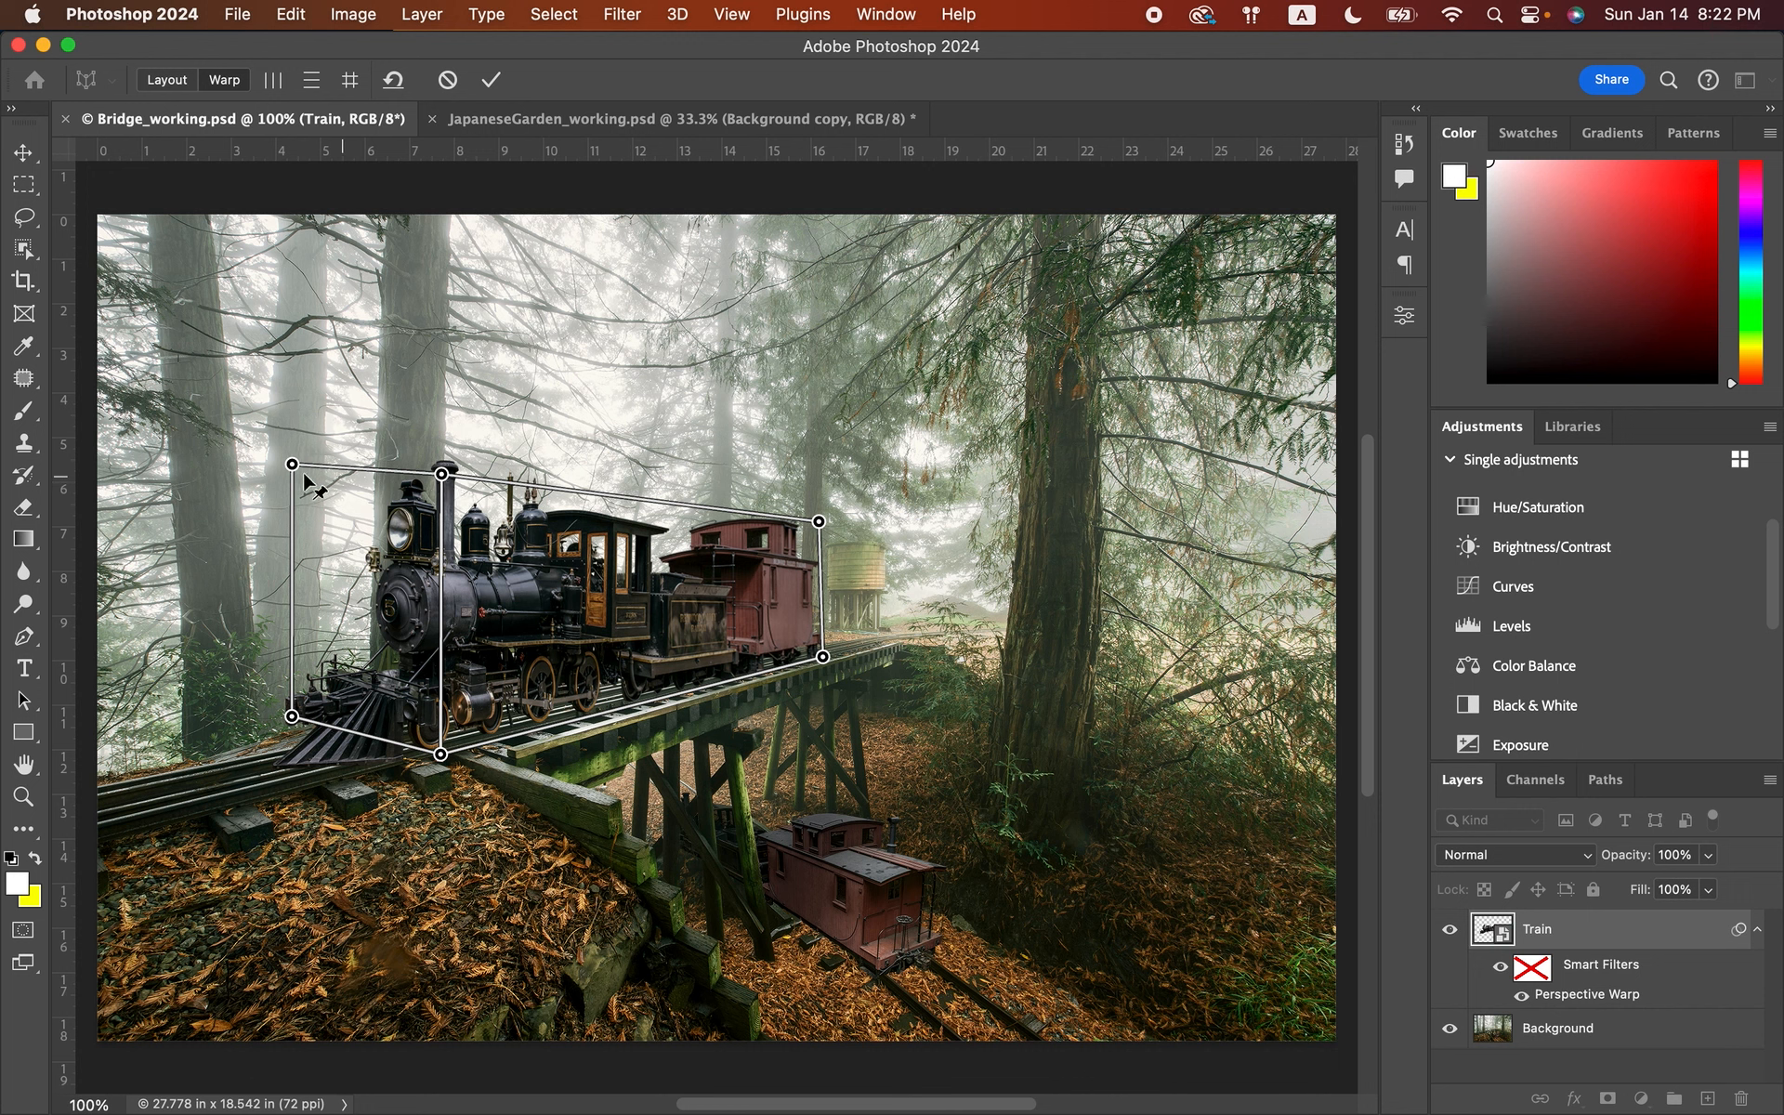
left_click_drag(292, 465, 298, 477)
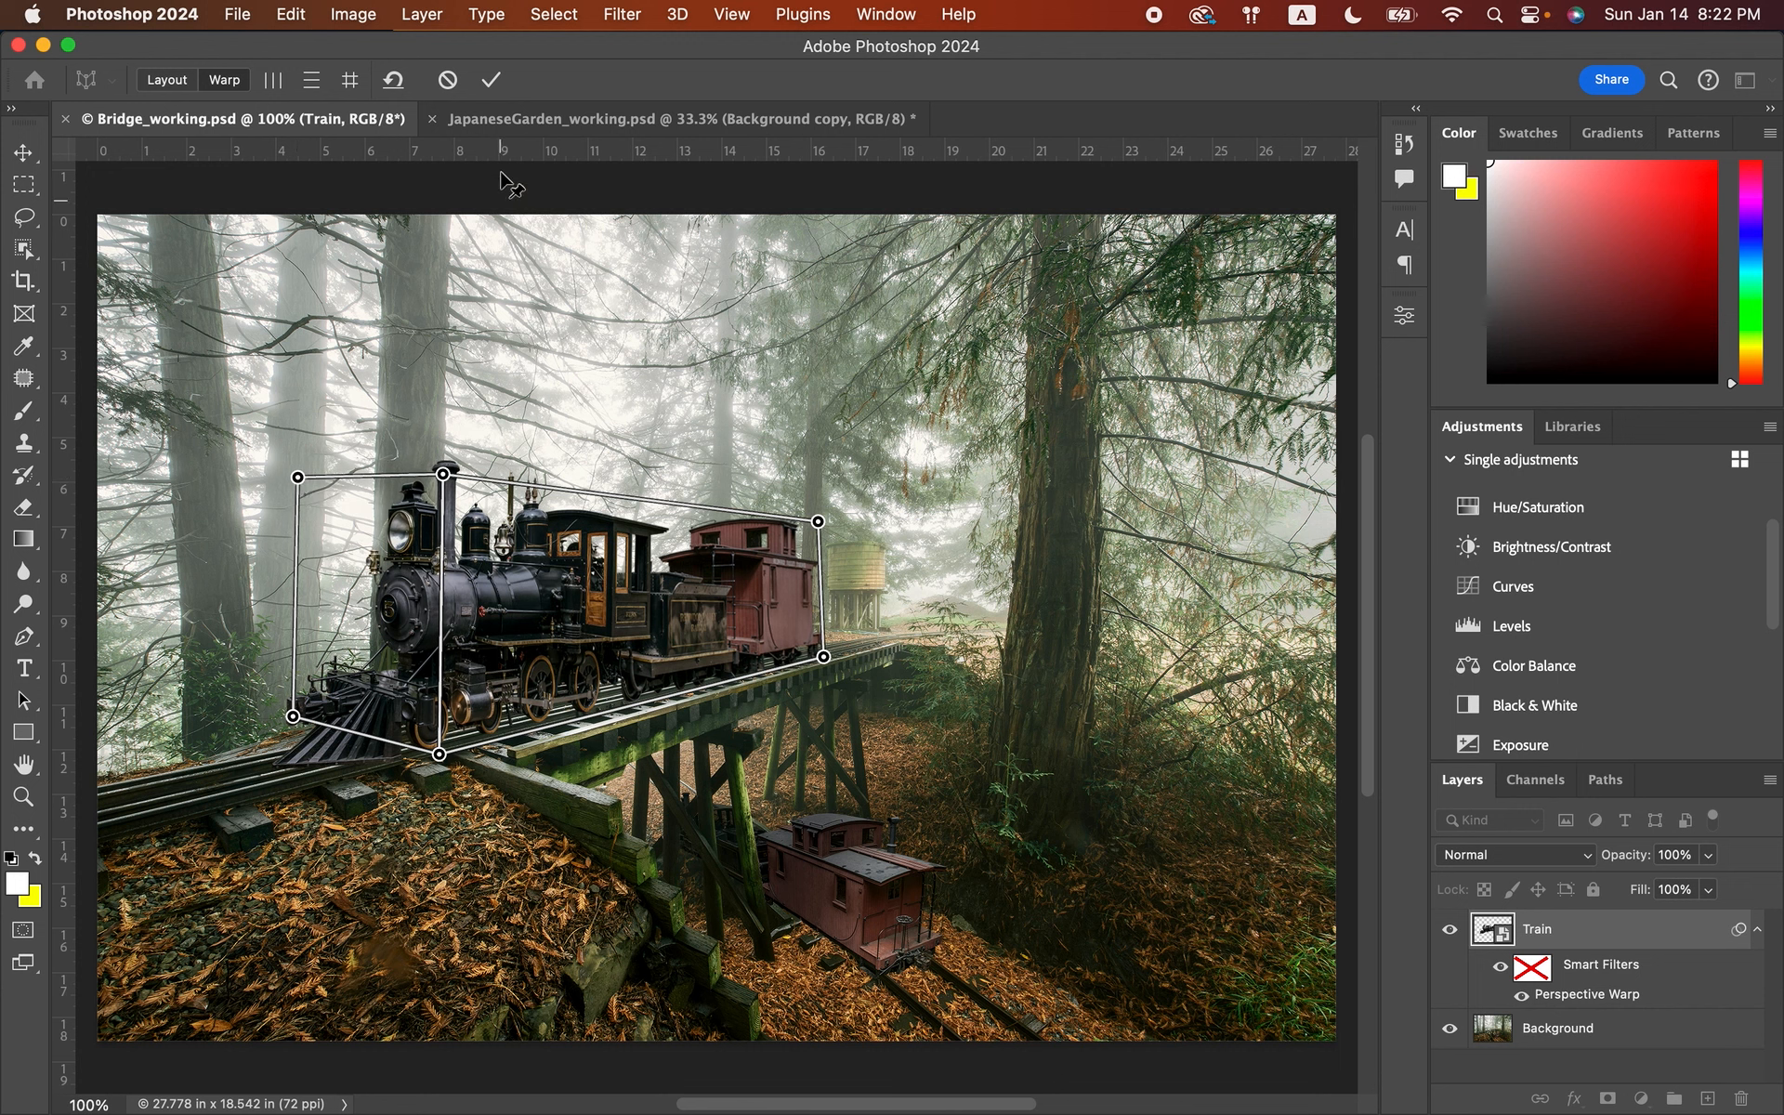
left_click(494, 80)
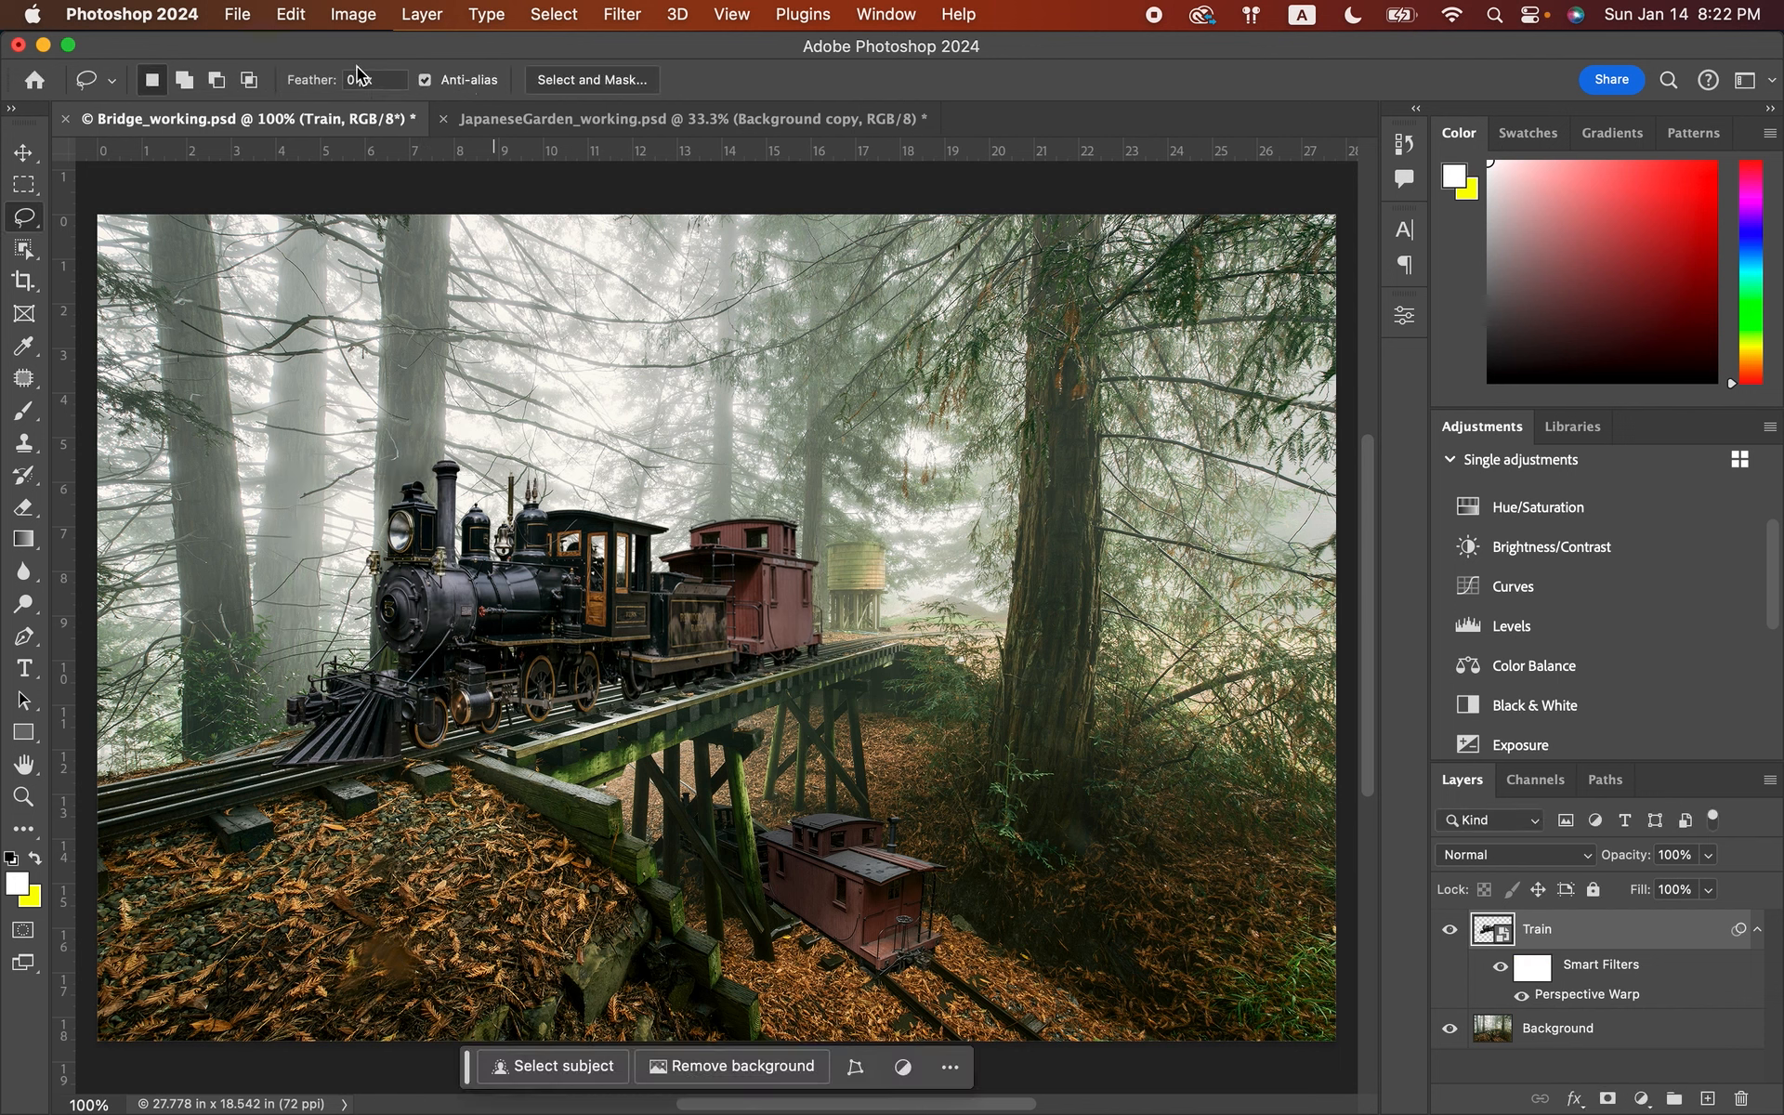
- Export the bridge composite as a JPG at 100% scale, saving it to the Desktop as Bridge_working.jpg
left_click(256, 16)
mouse_move(521, 410)
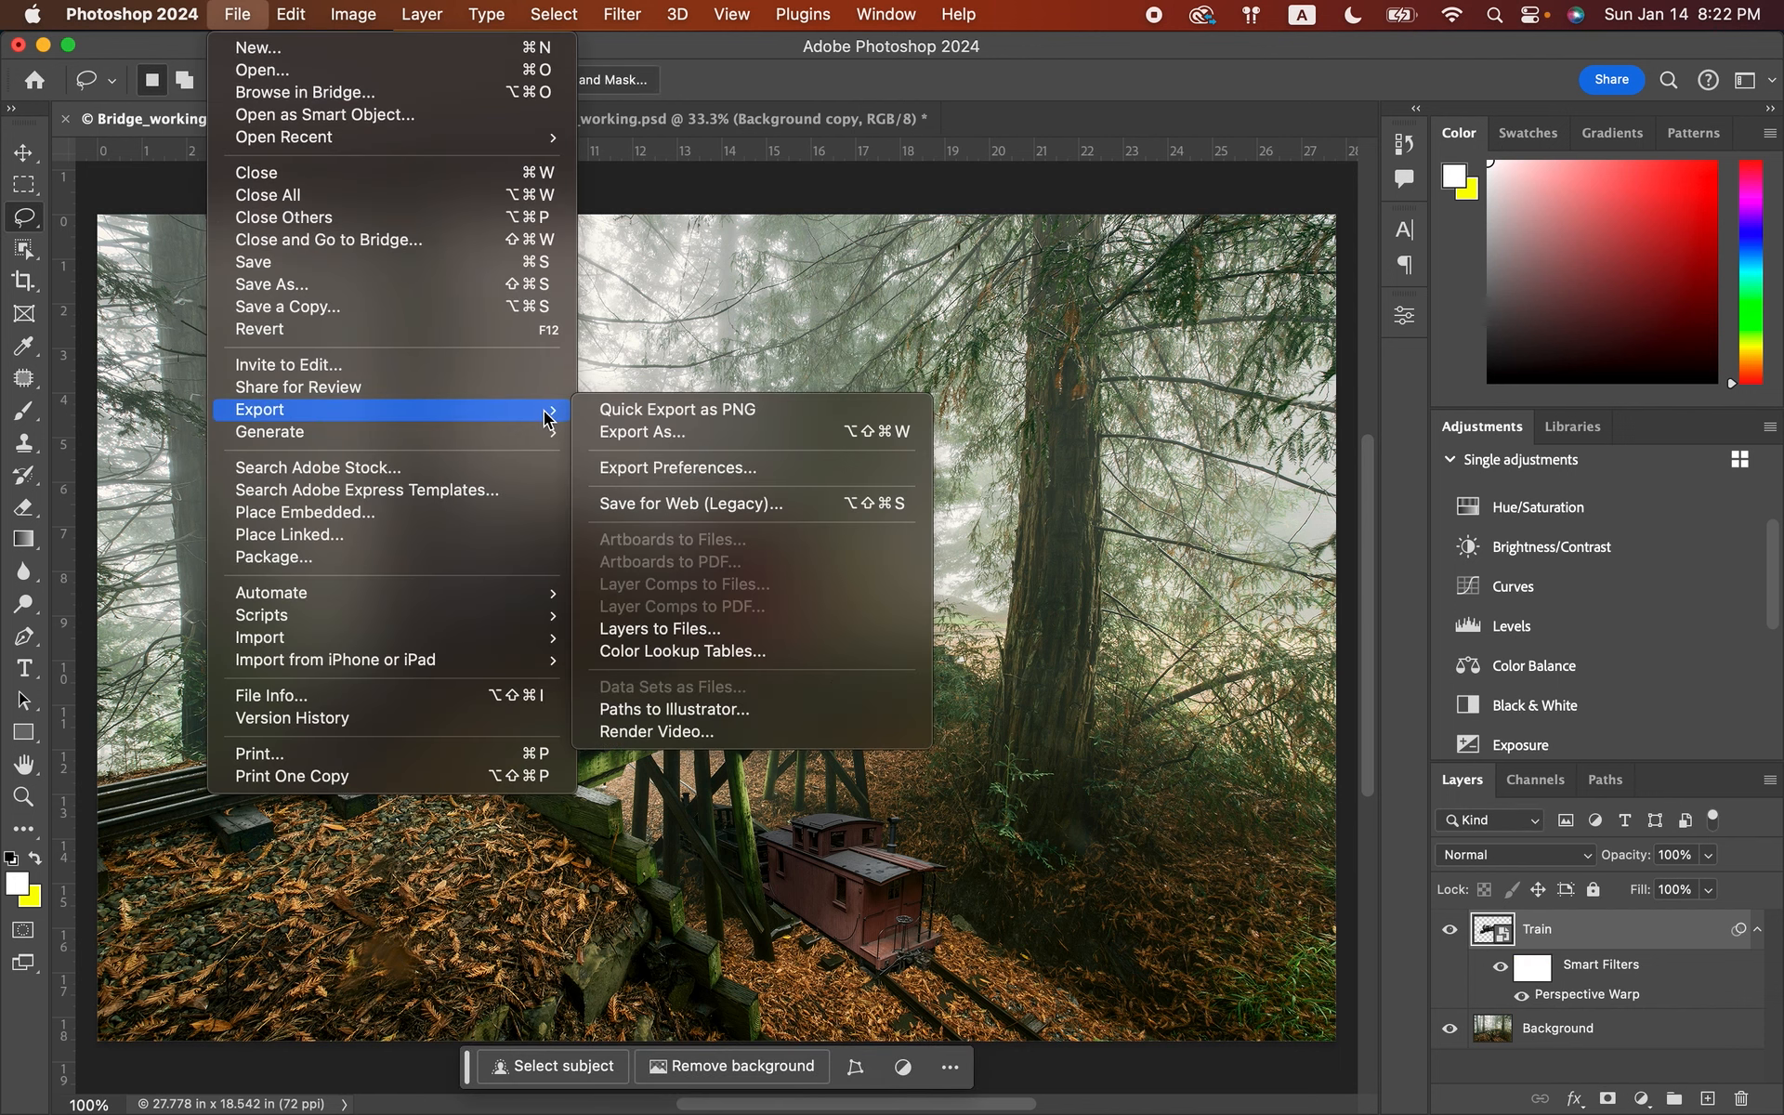
left_click(611, 425)
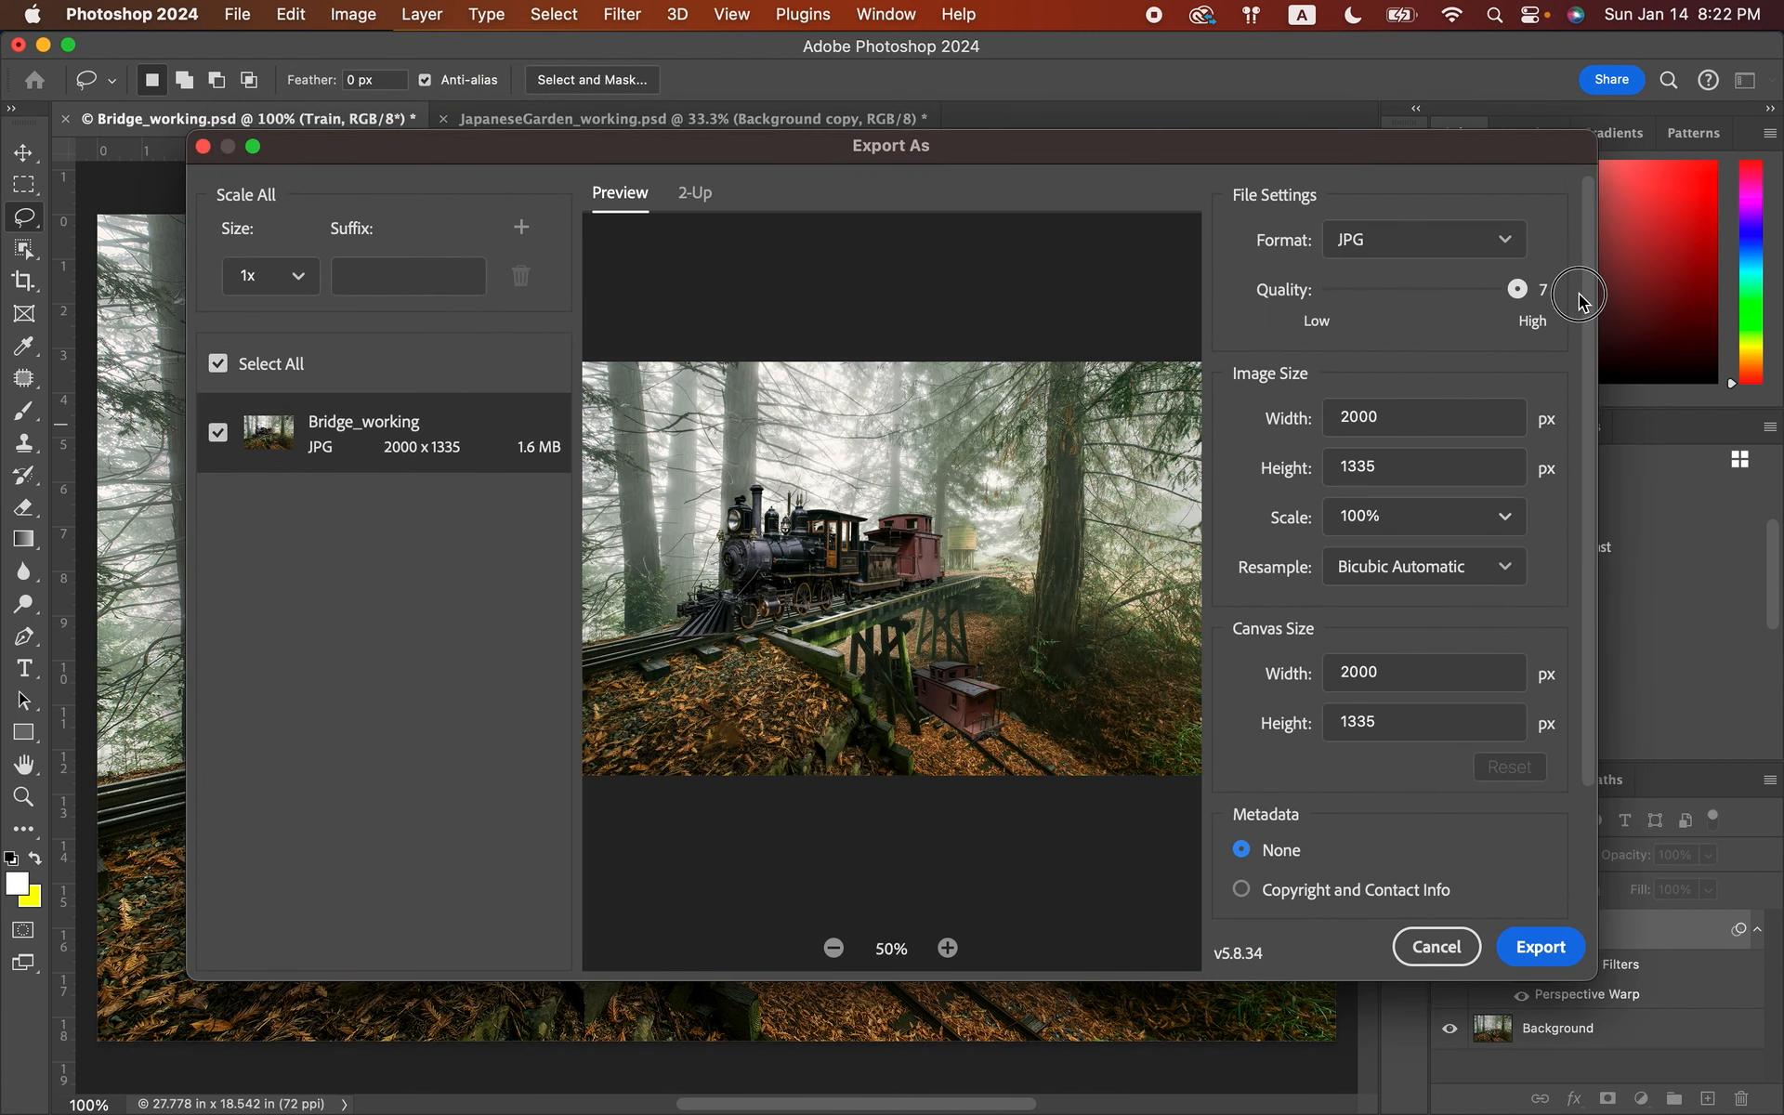
left_click(1539, 948)
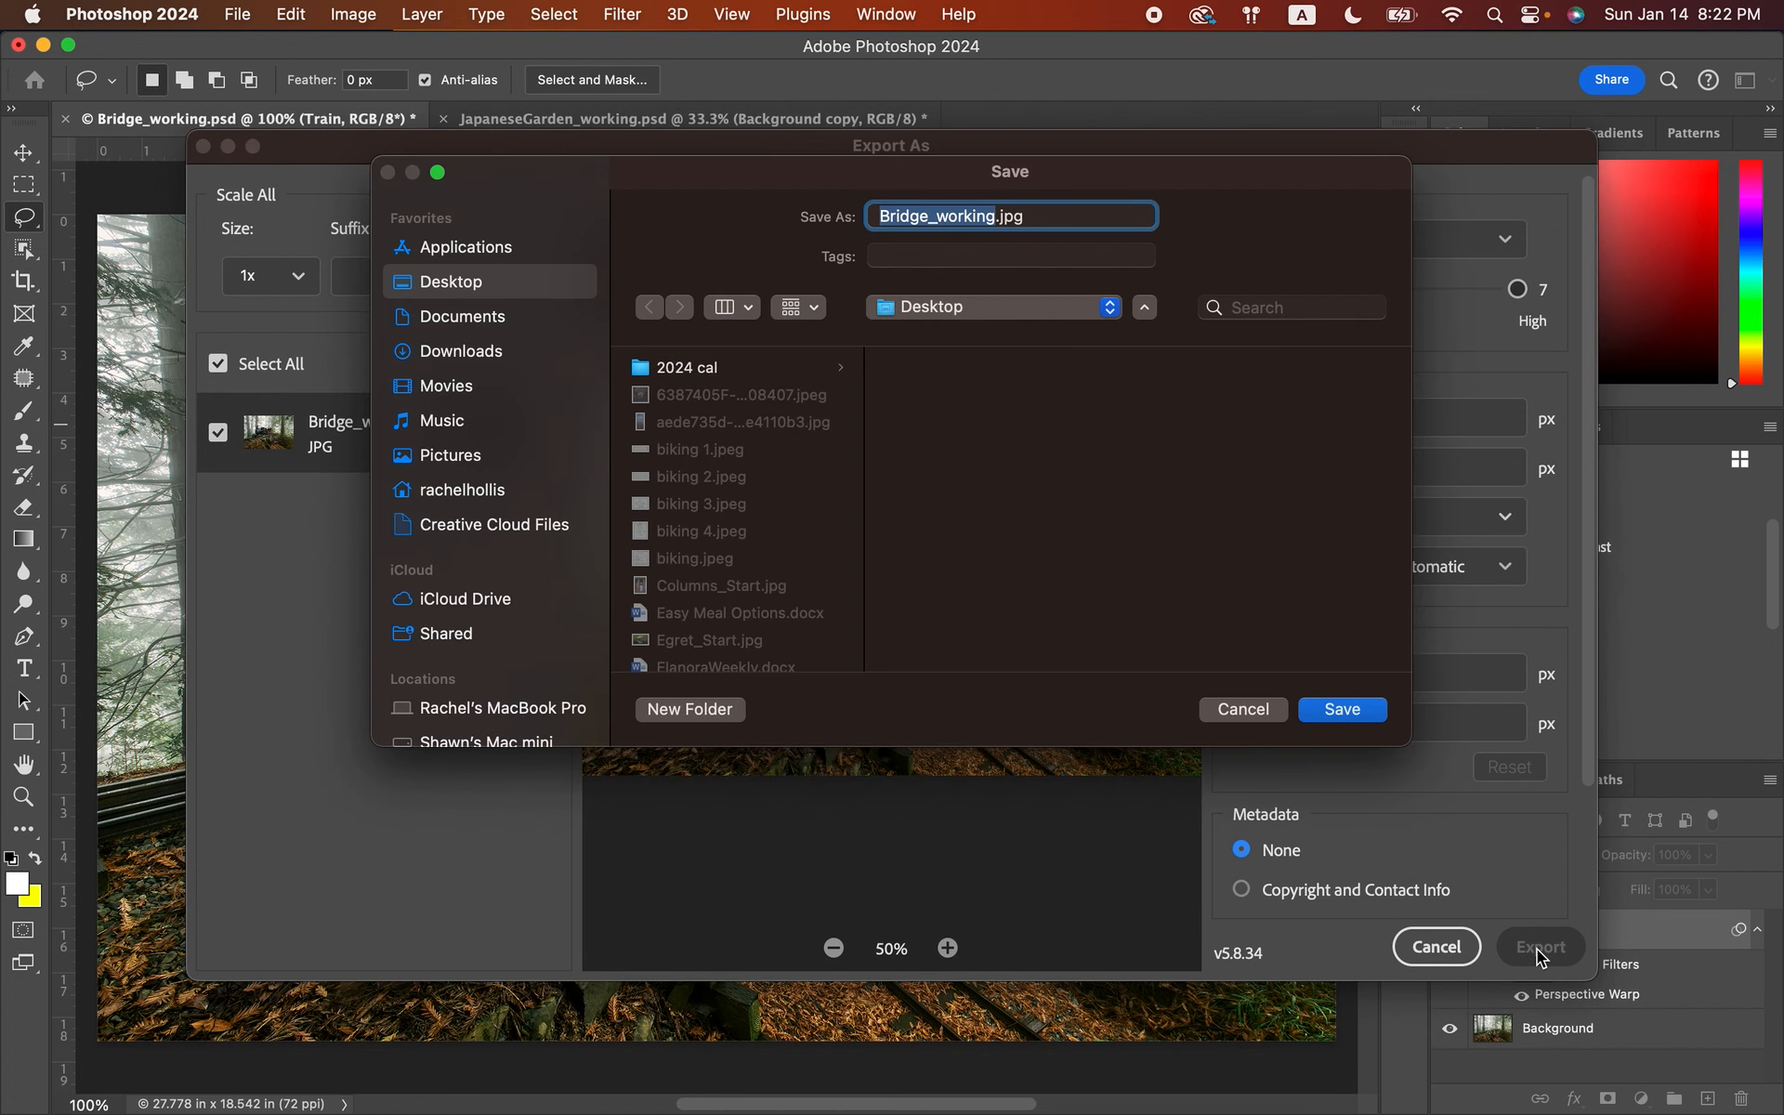
left_click(1341, 709)
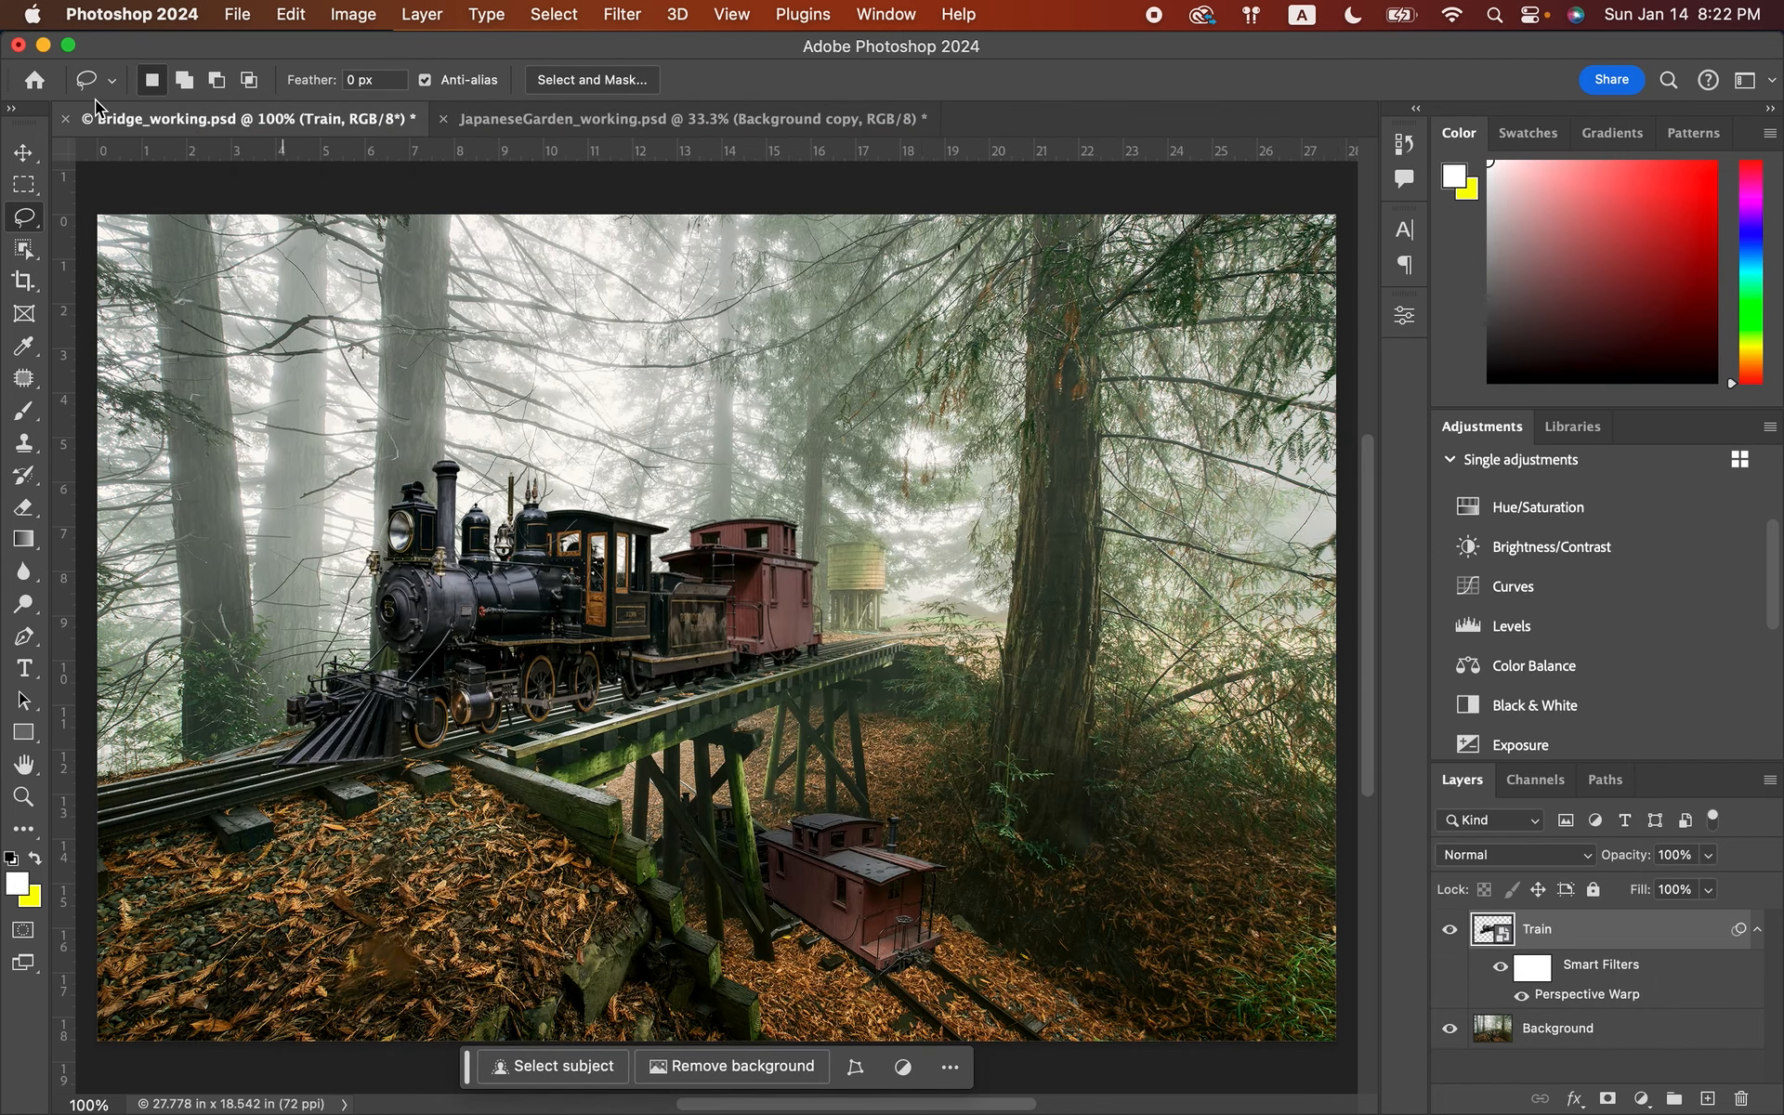
- Close Bridge_working.psd with its changes saved, and start closing JapaneseGarden_working.psd
left_click(70, 120)
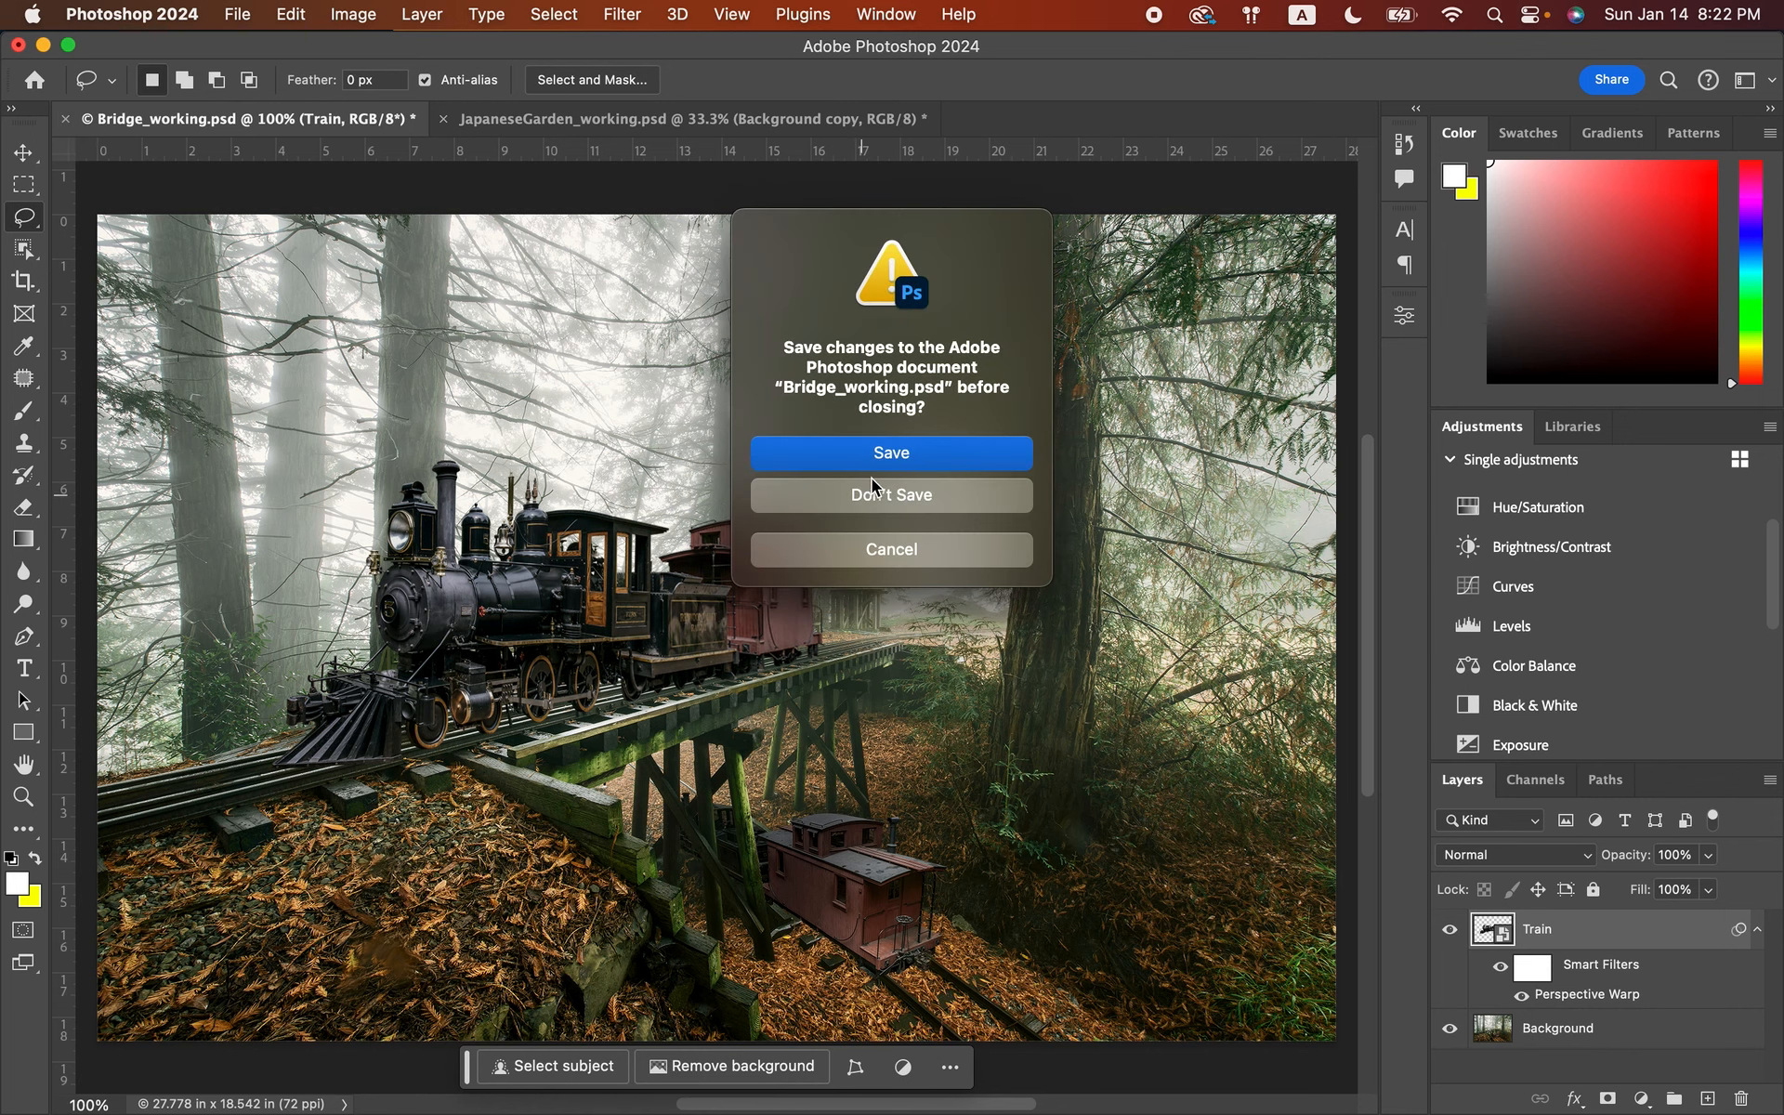
left_click(920, 457)
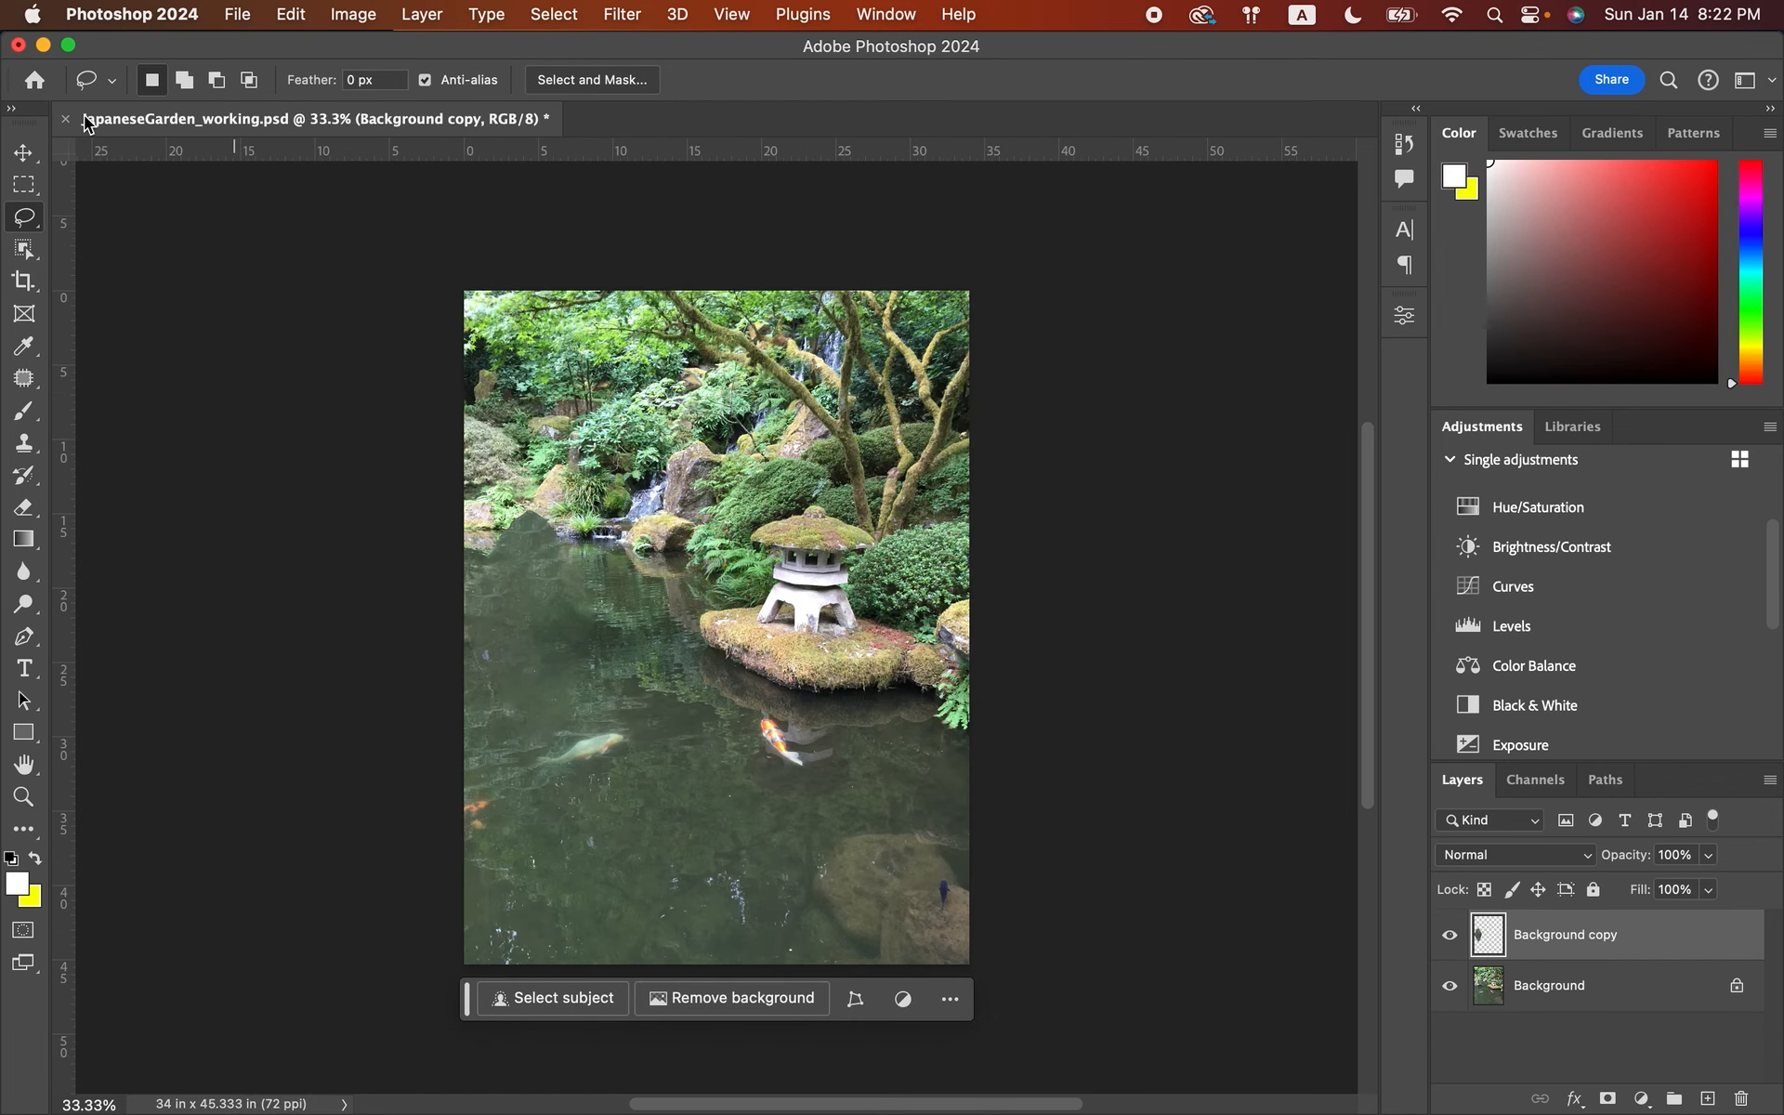
left_click(70, 118)
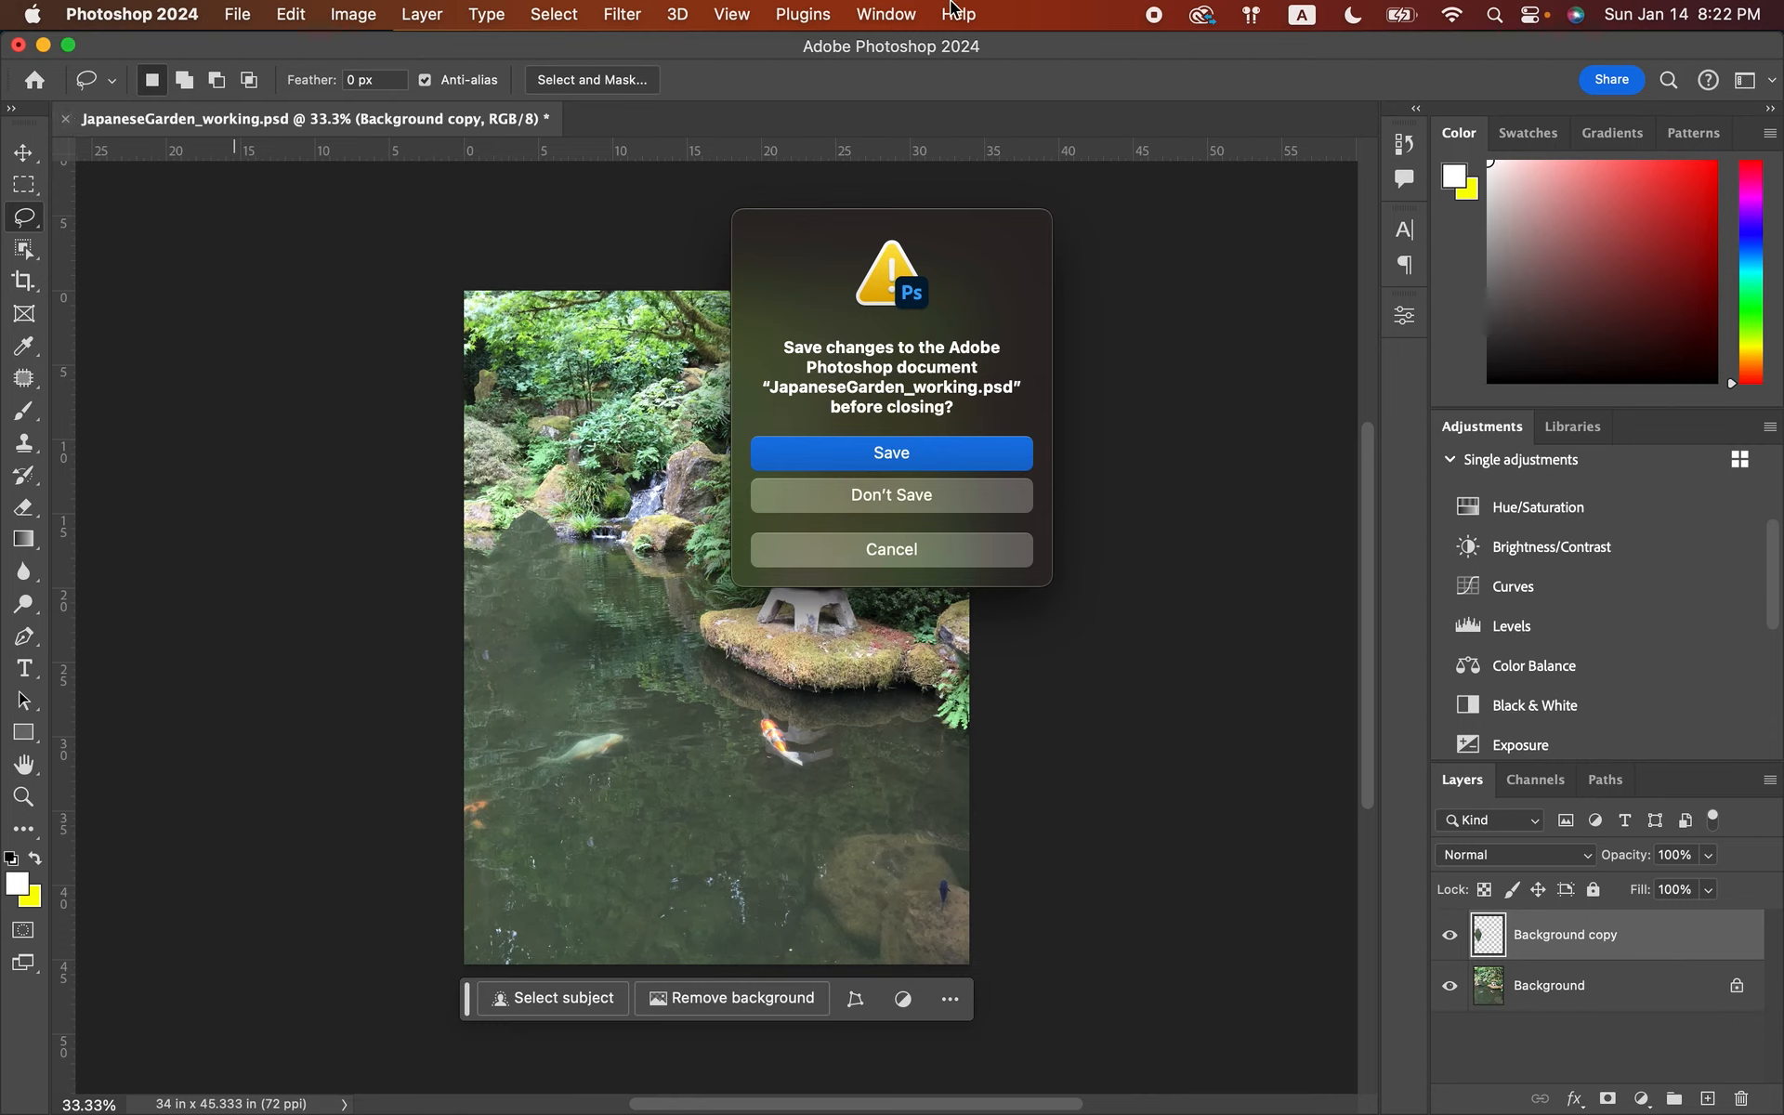